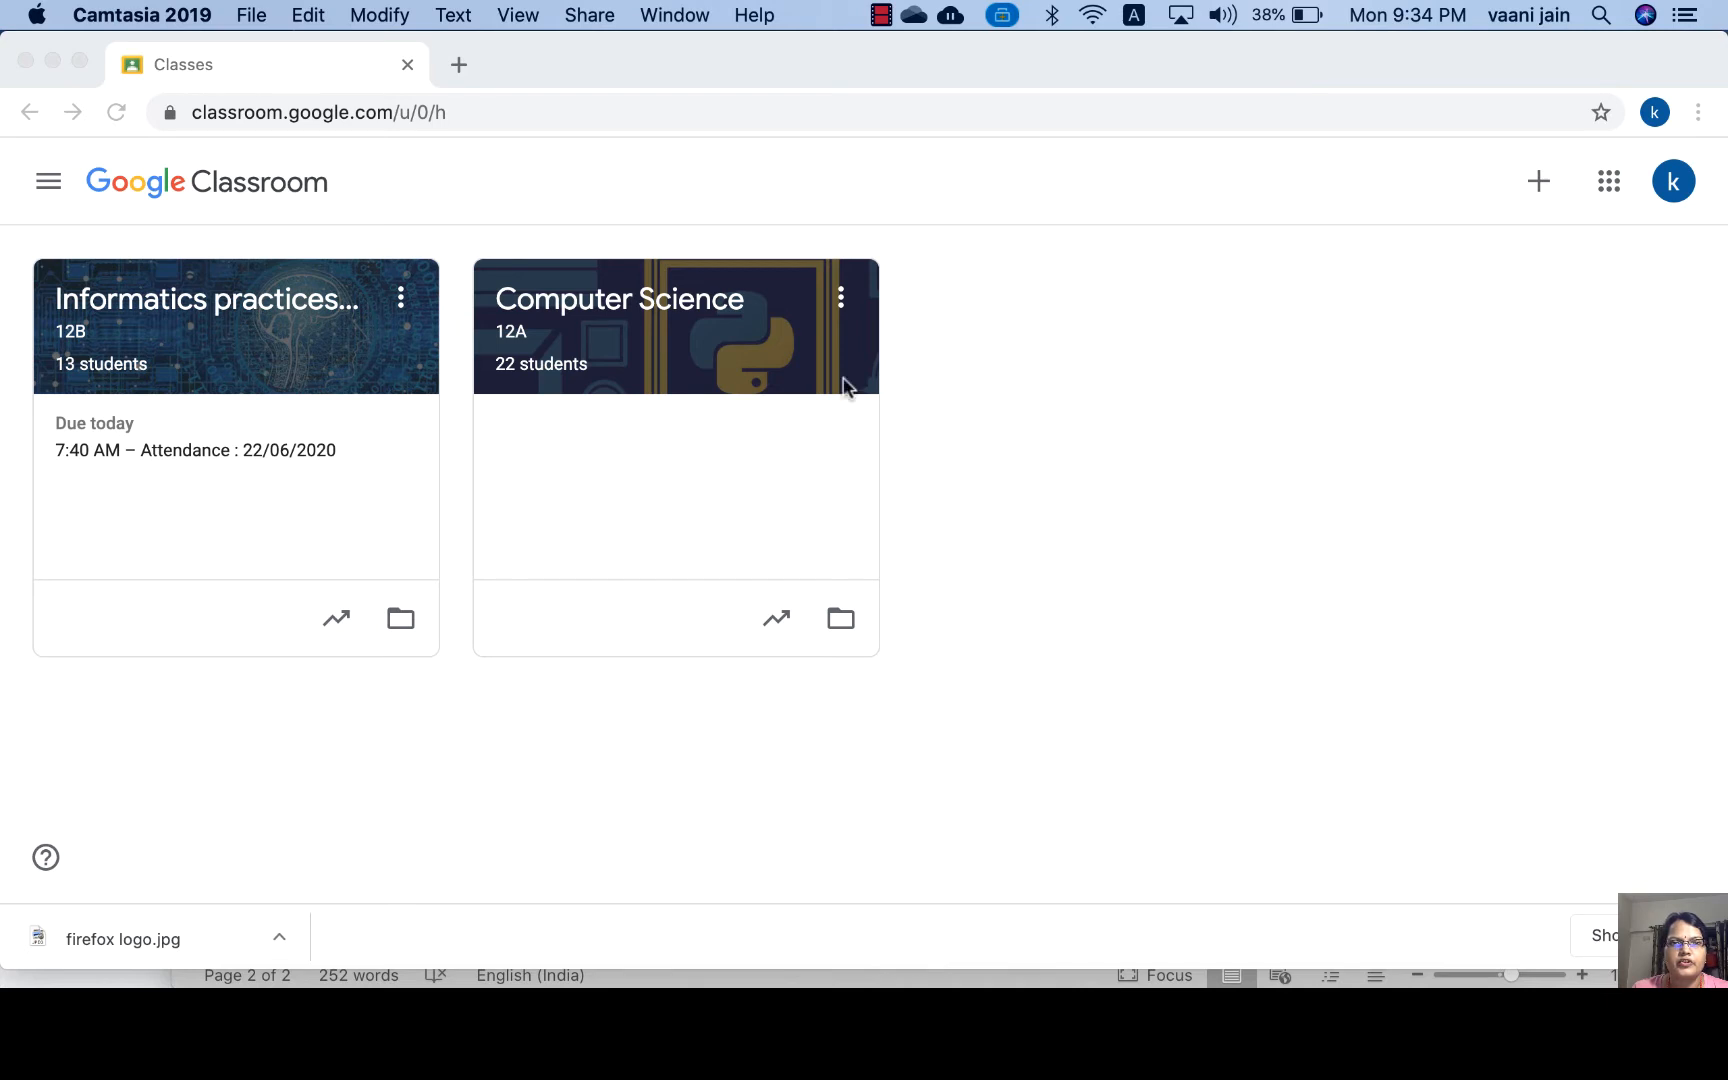
Create a quiz assignment in the Computer Science 12A class and title it "Network Security Concept".
click(1250, 351)
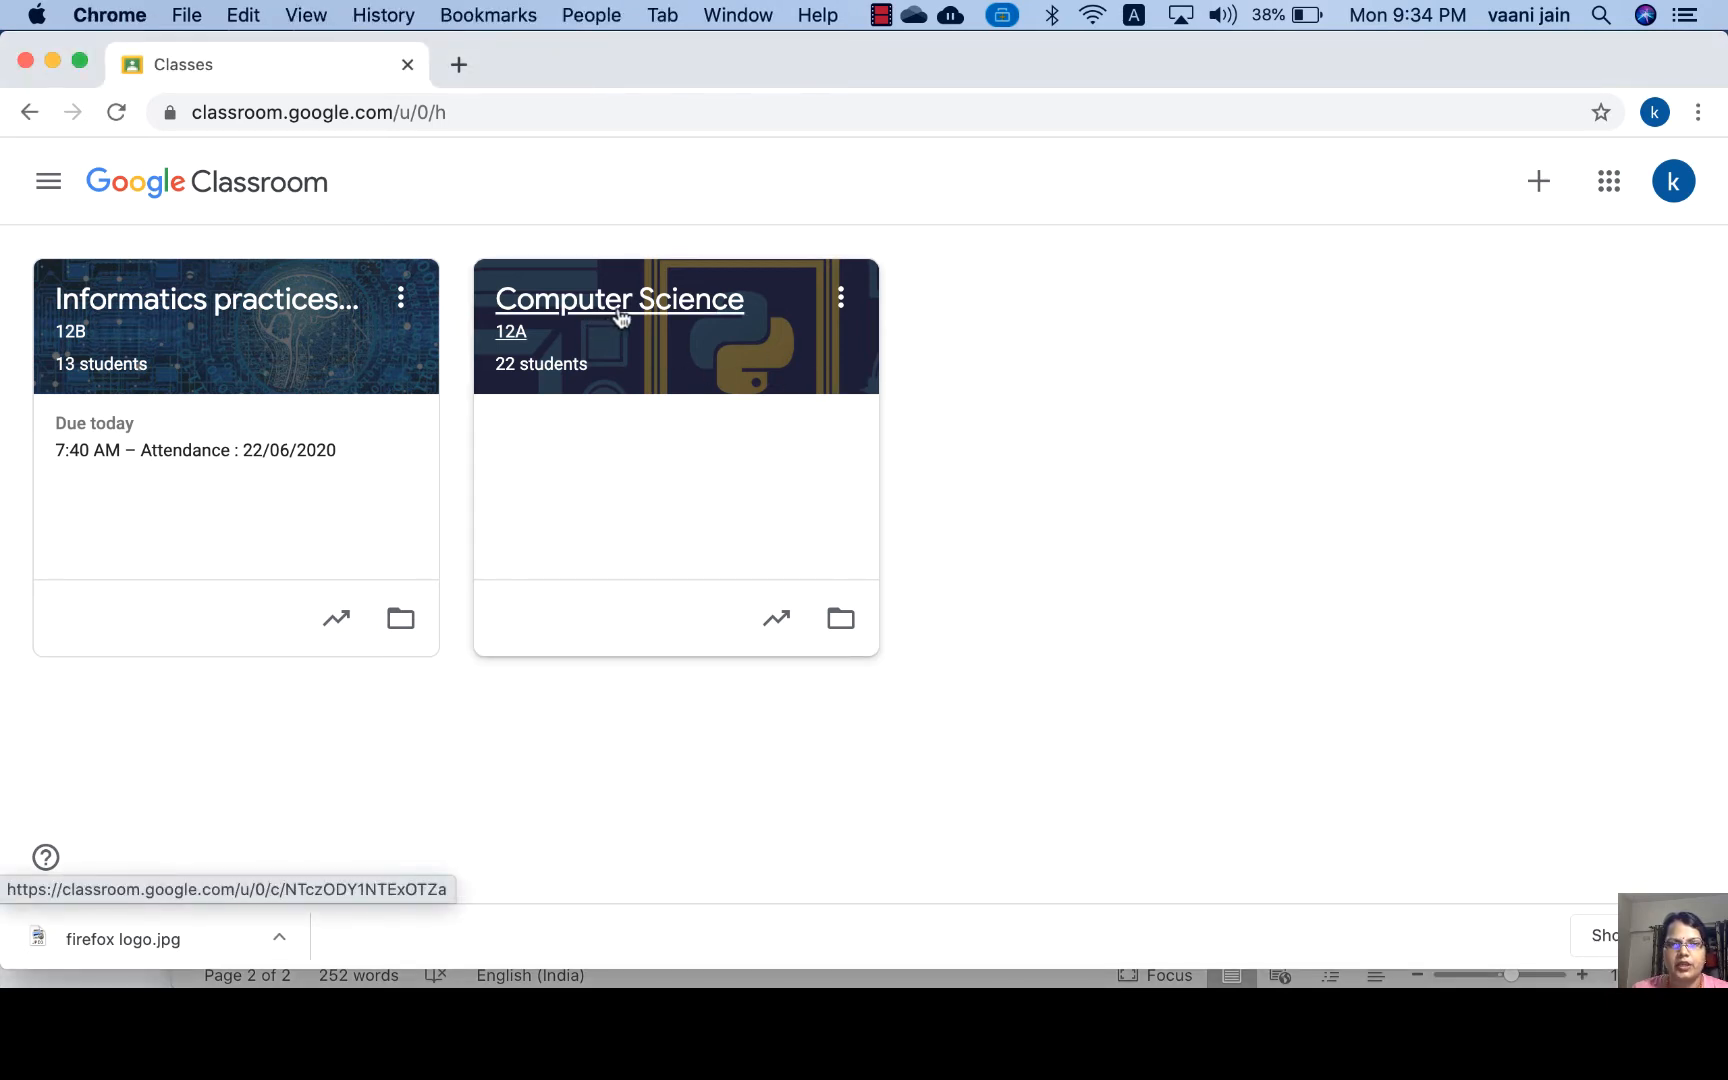
click(620, 316)
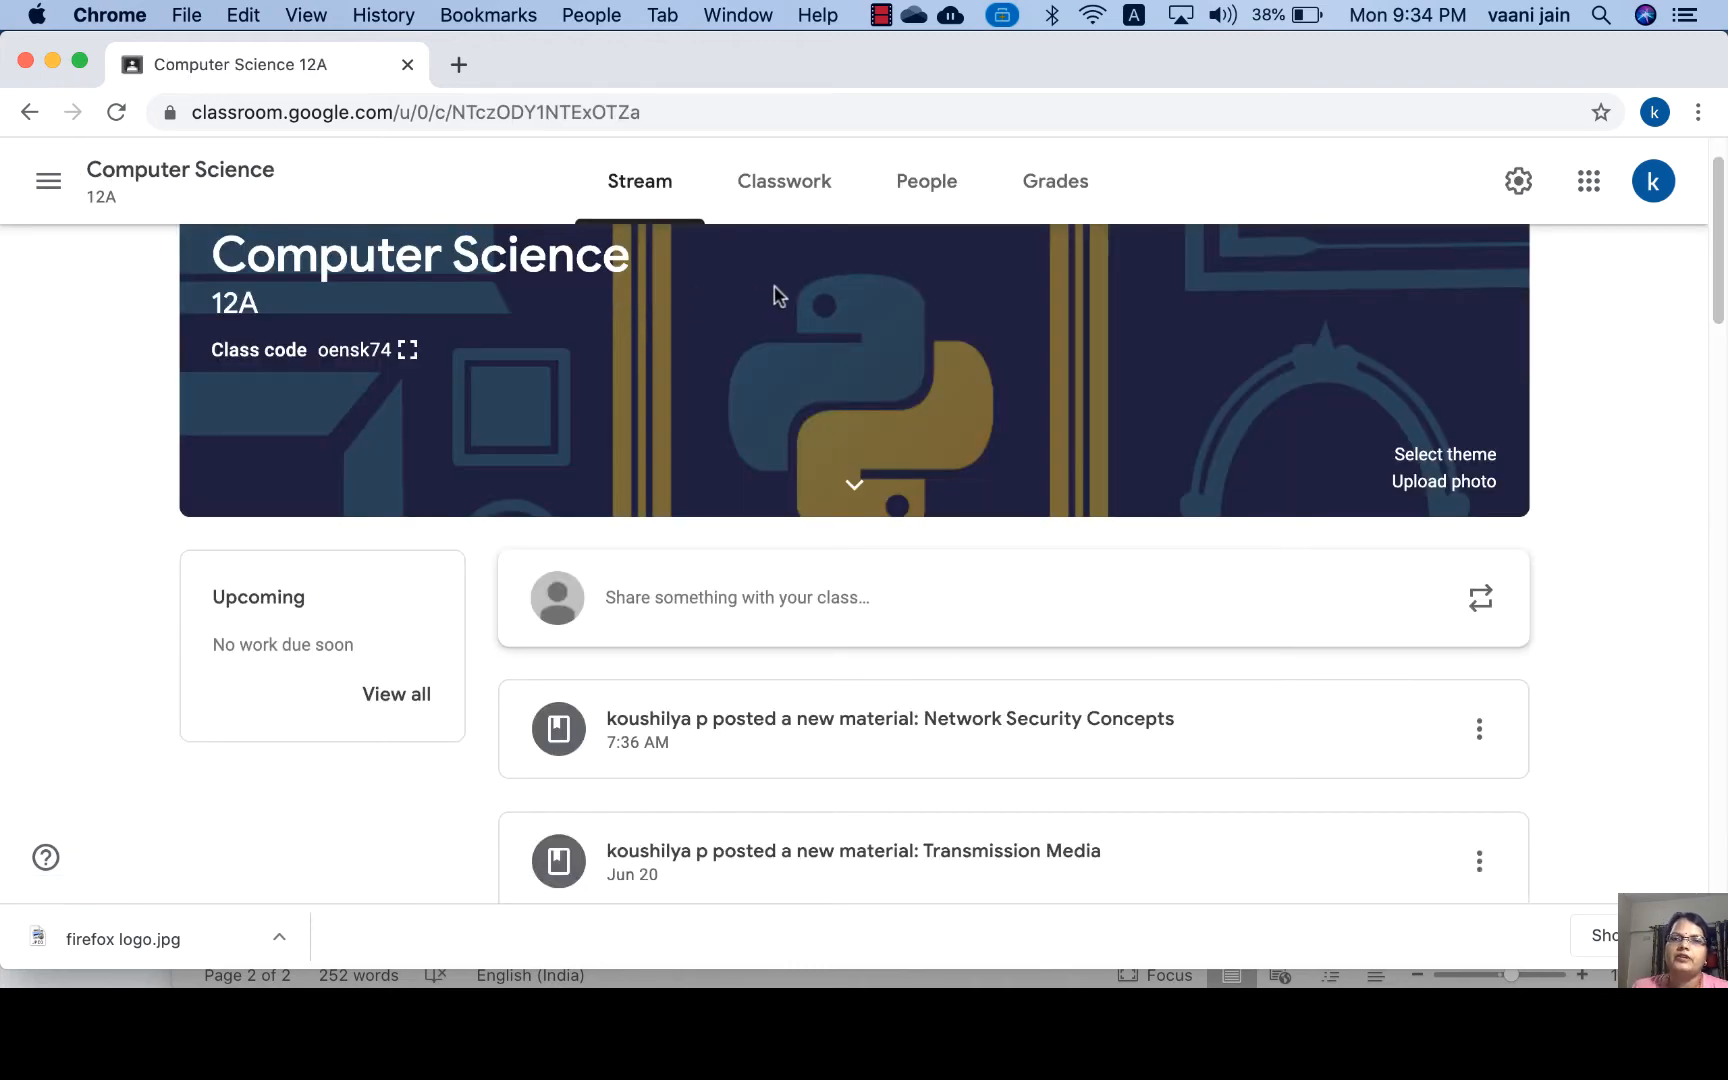
click(784, 194)
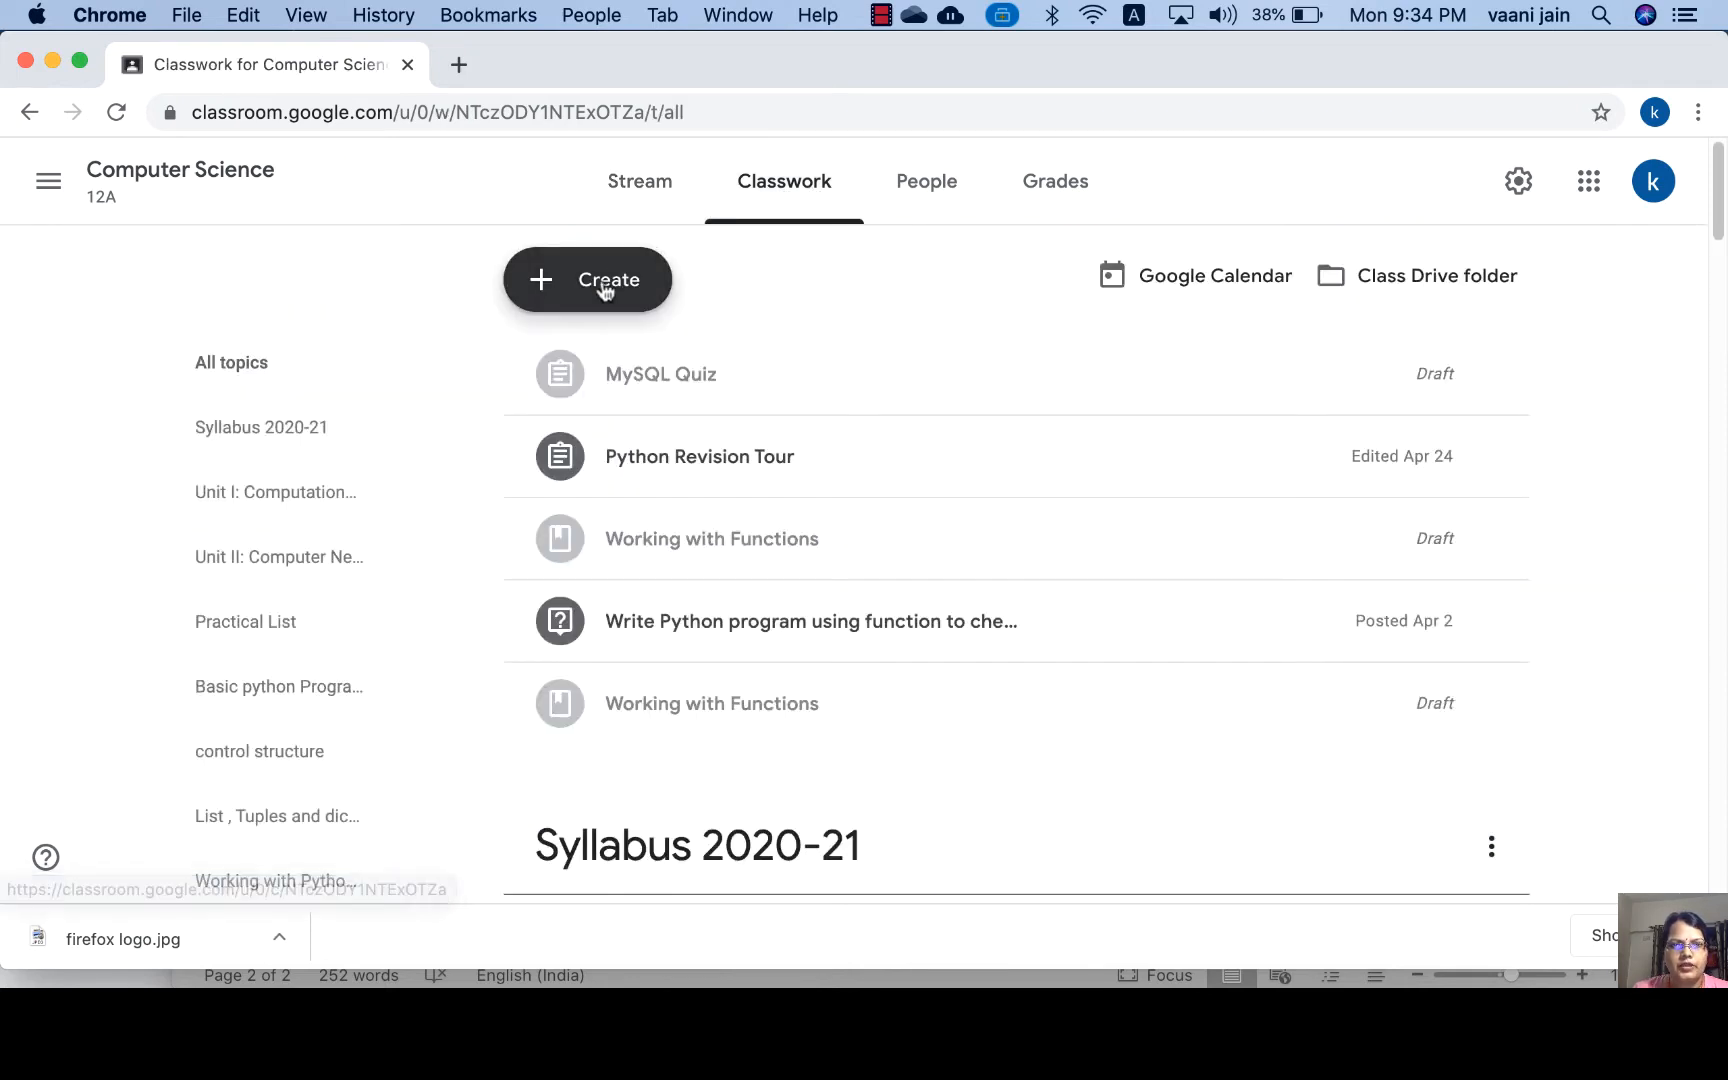
click(603, 290)
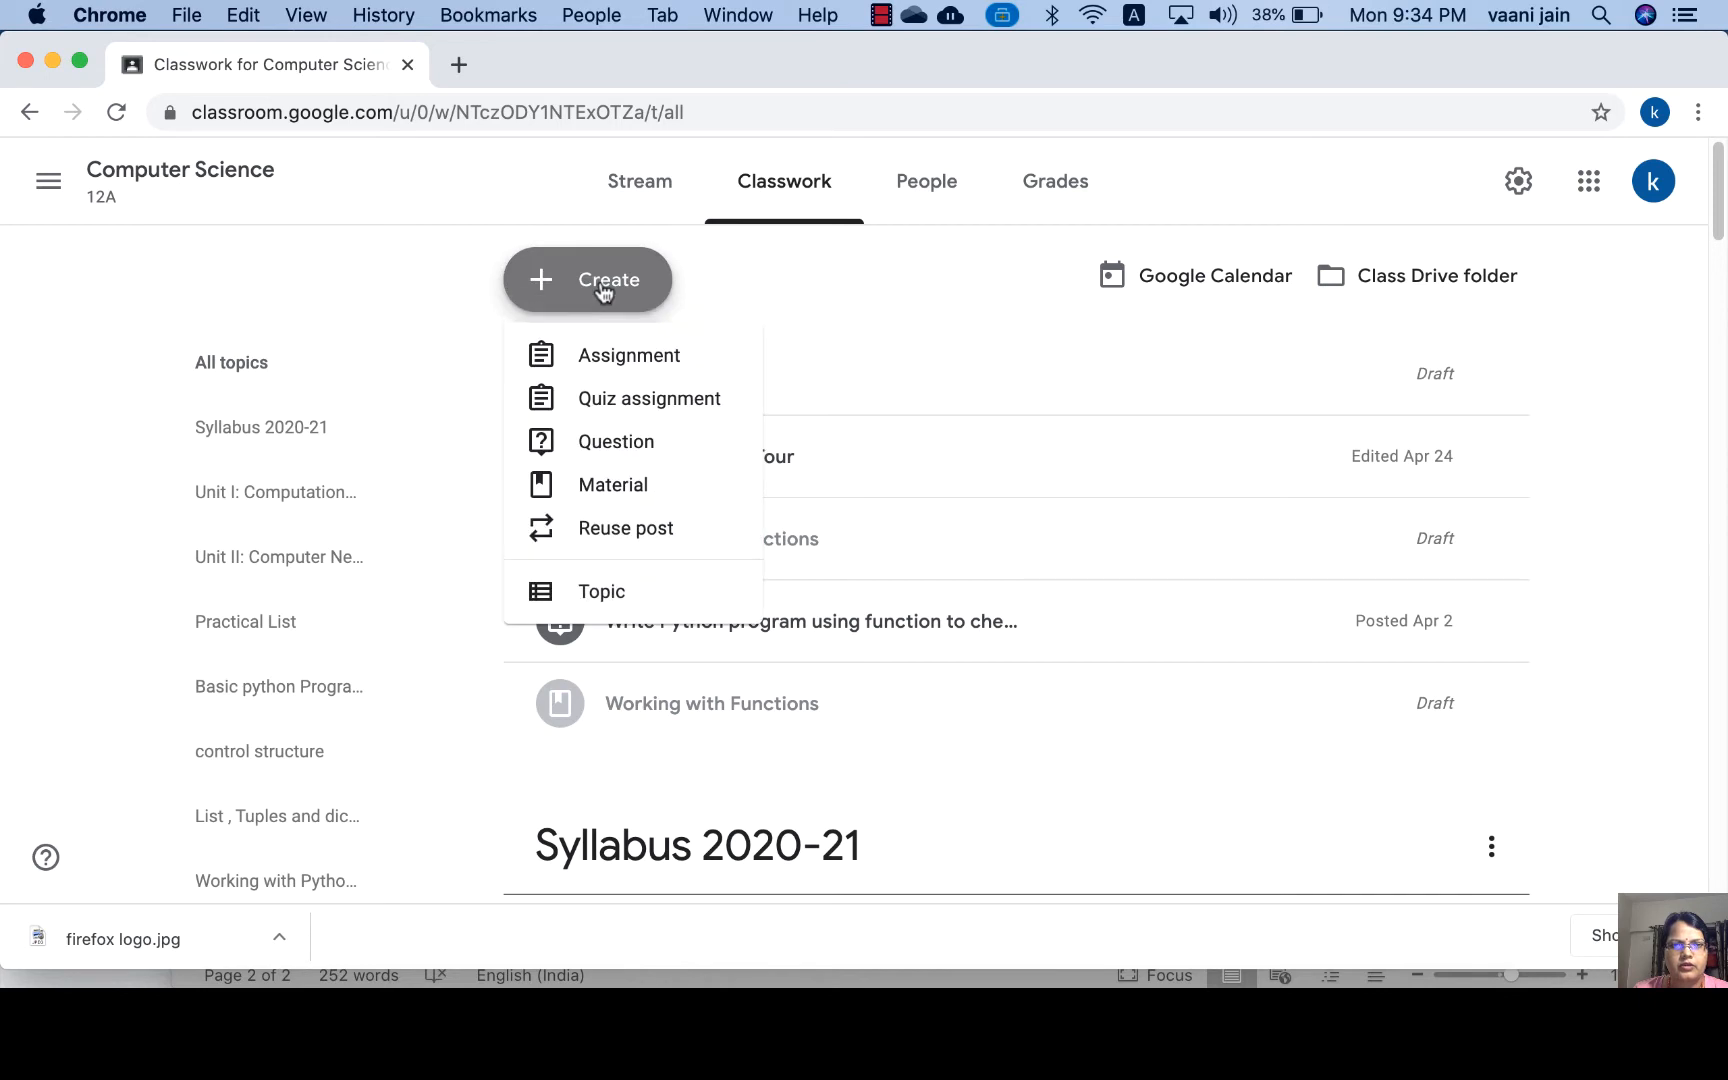
click(680, 405)
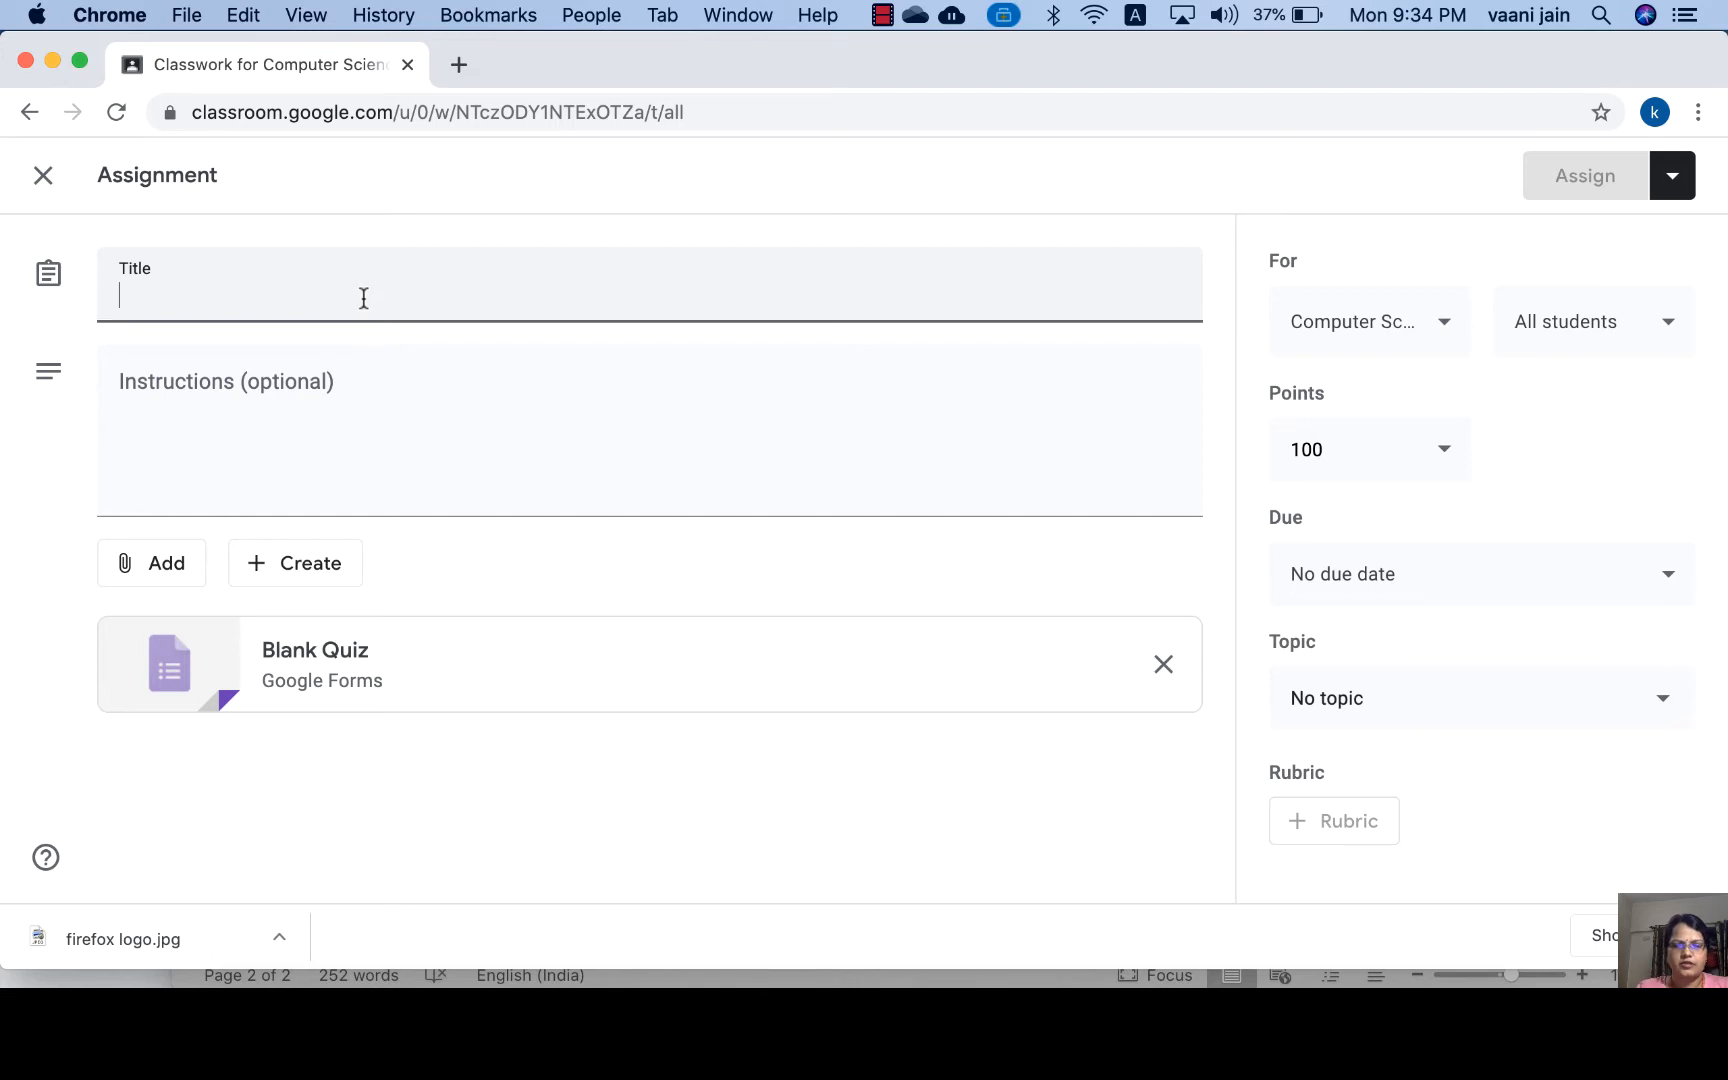
text(Net)
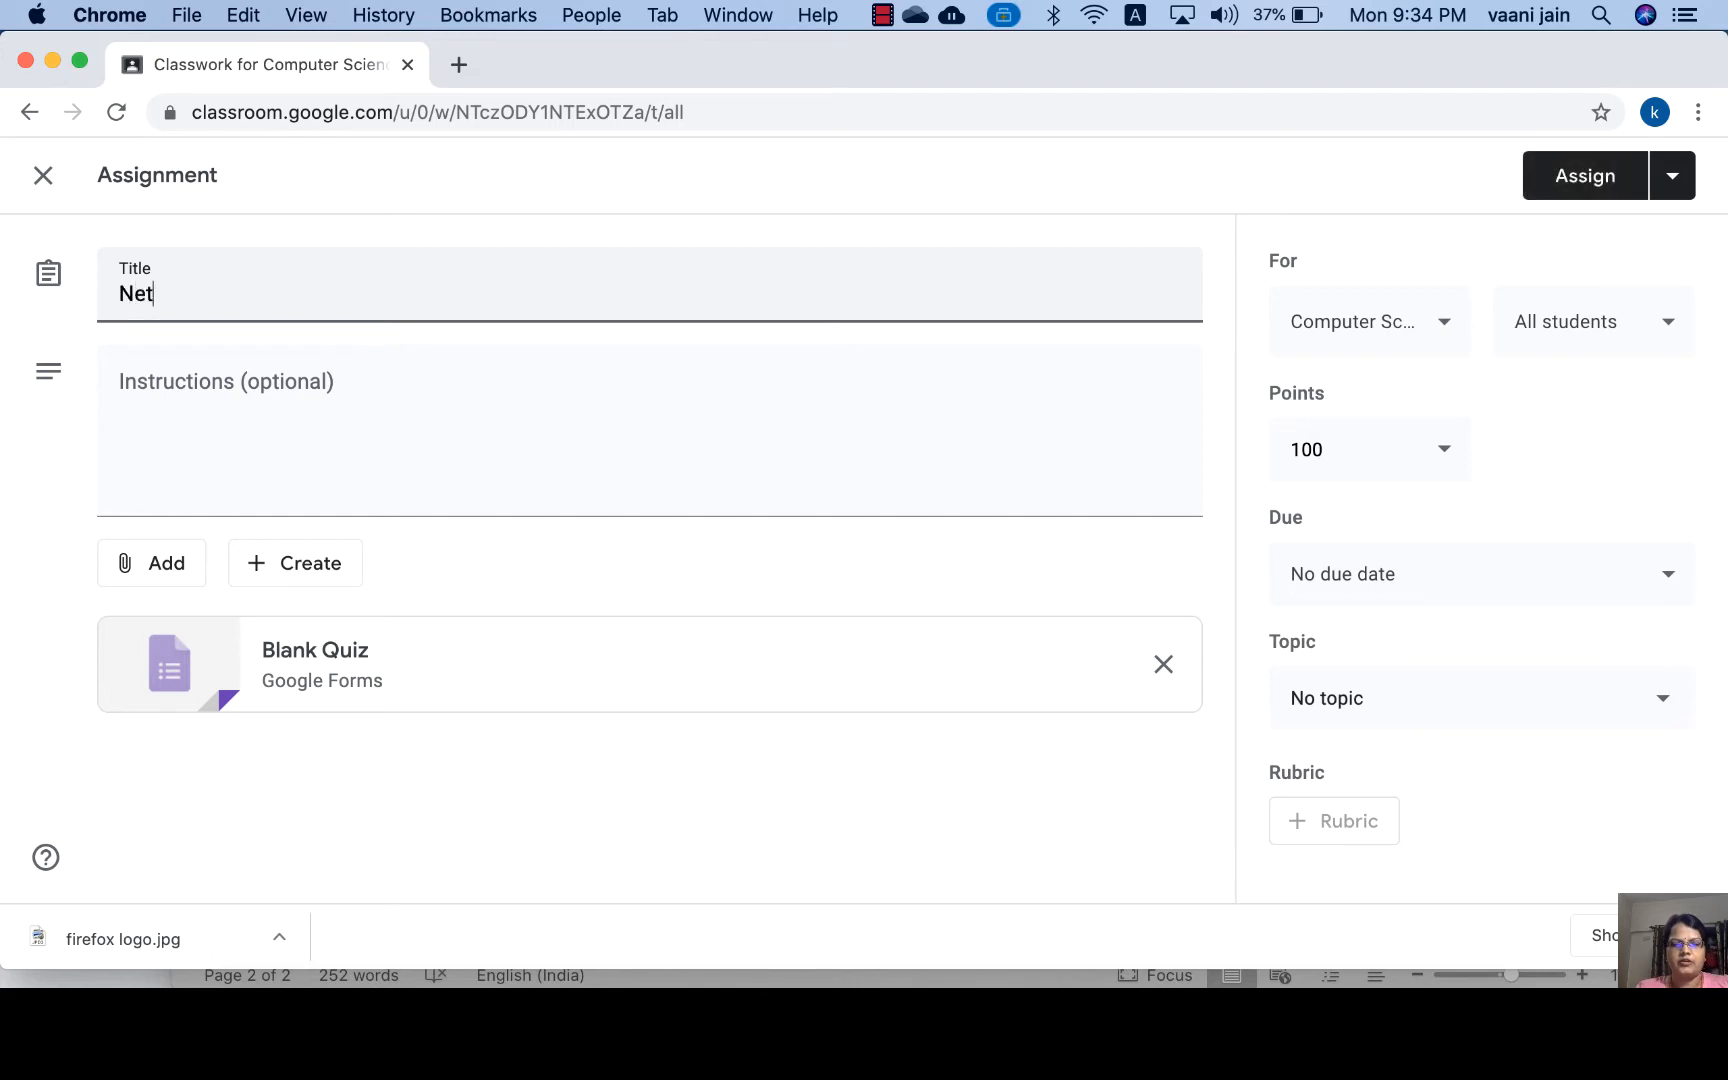
text(work Security Concept)
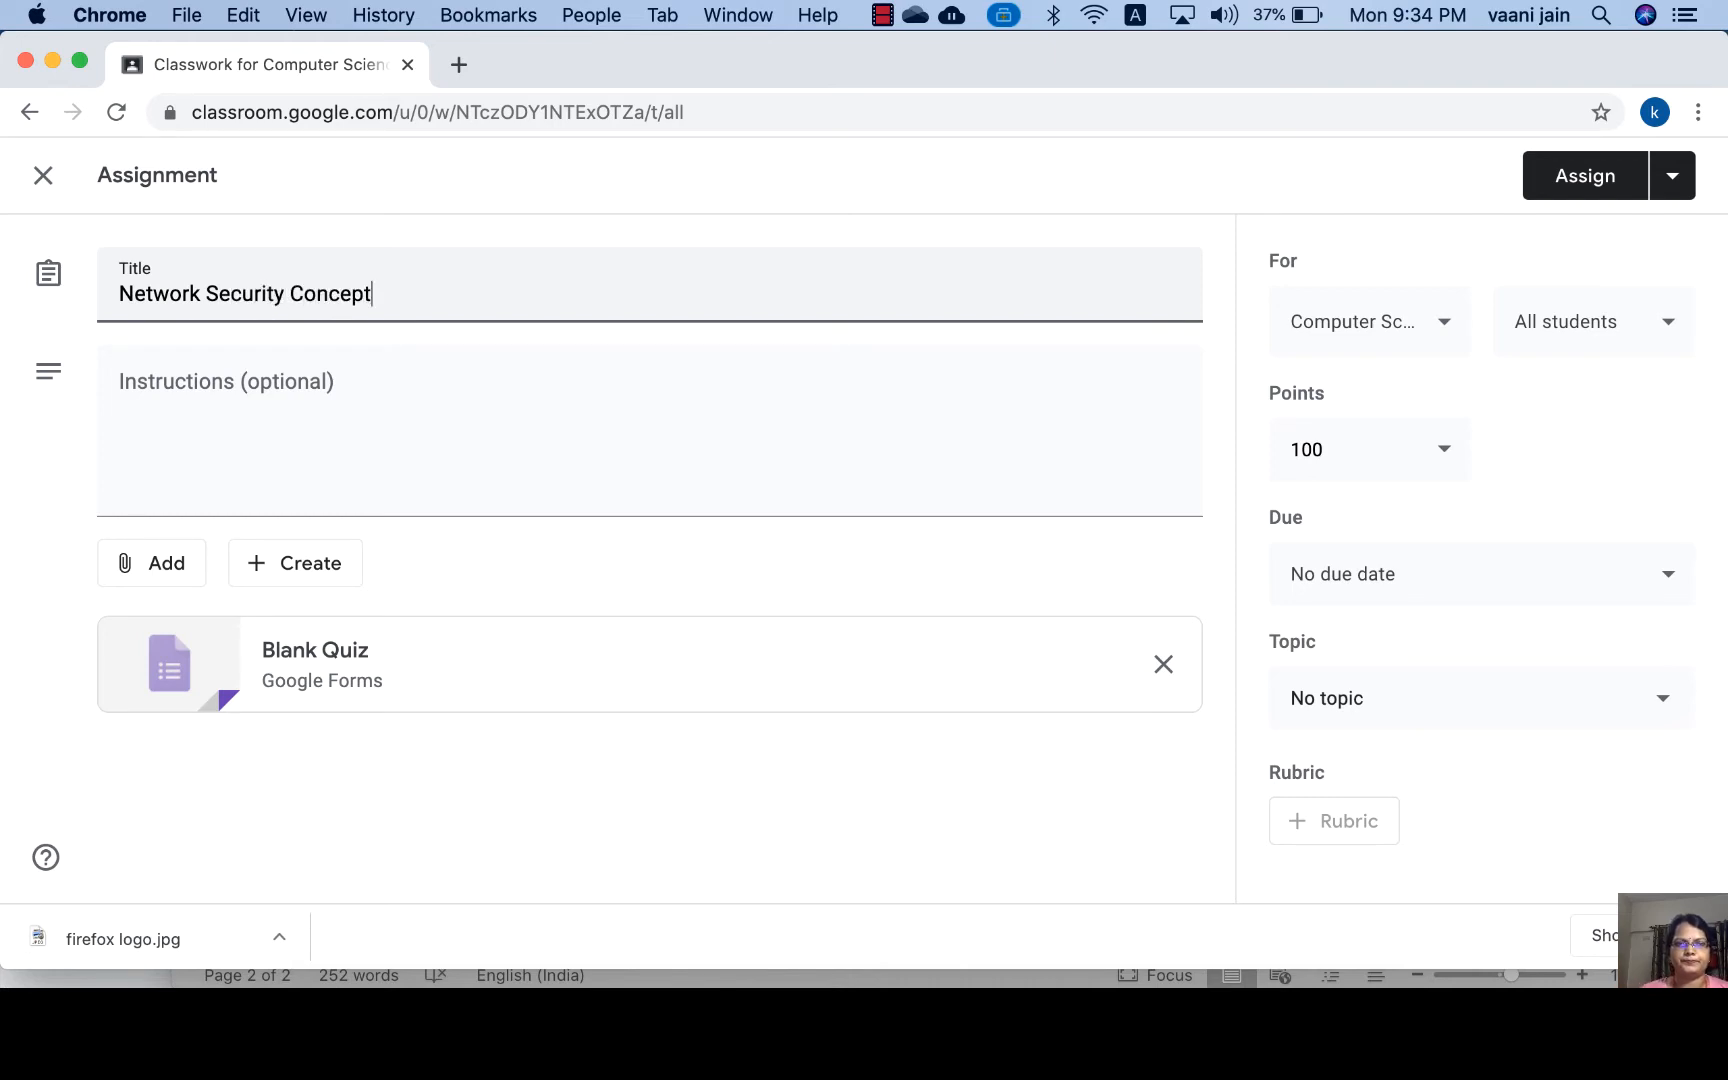
Enter the instructions "a) All questions are compulsory." and, on a second line, "b) Each question carry 1 Mark.".
click(232, 478)
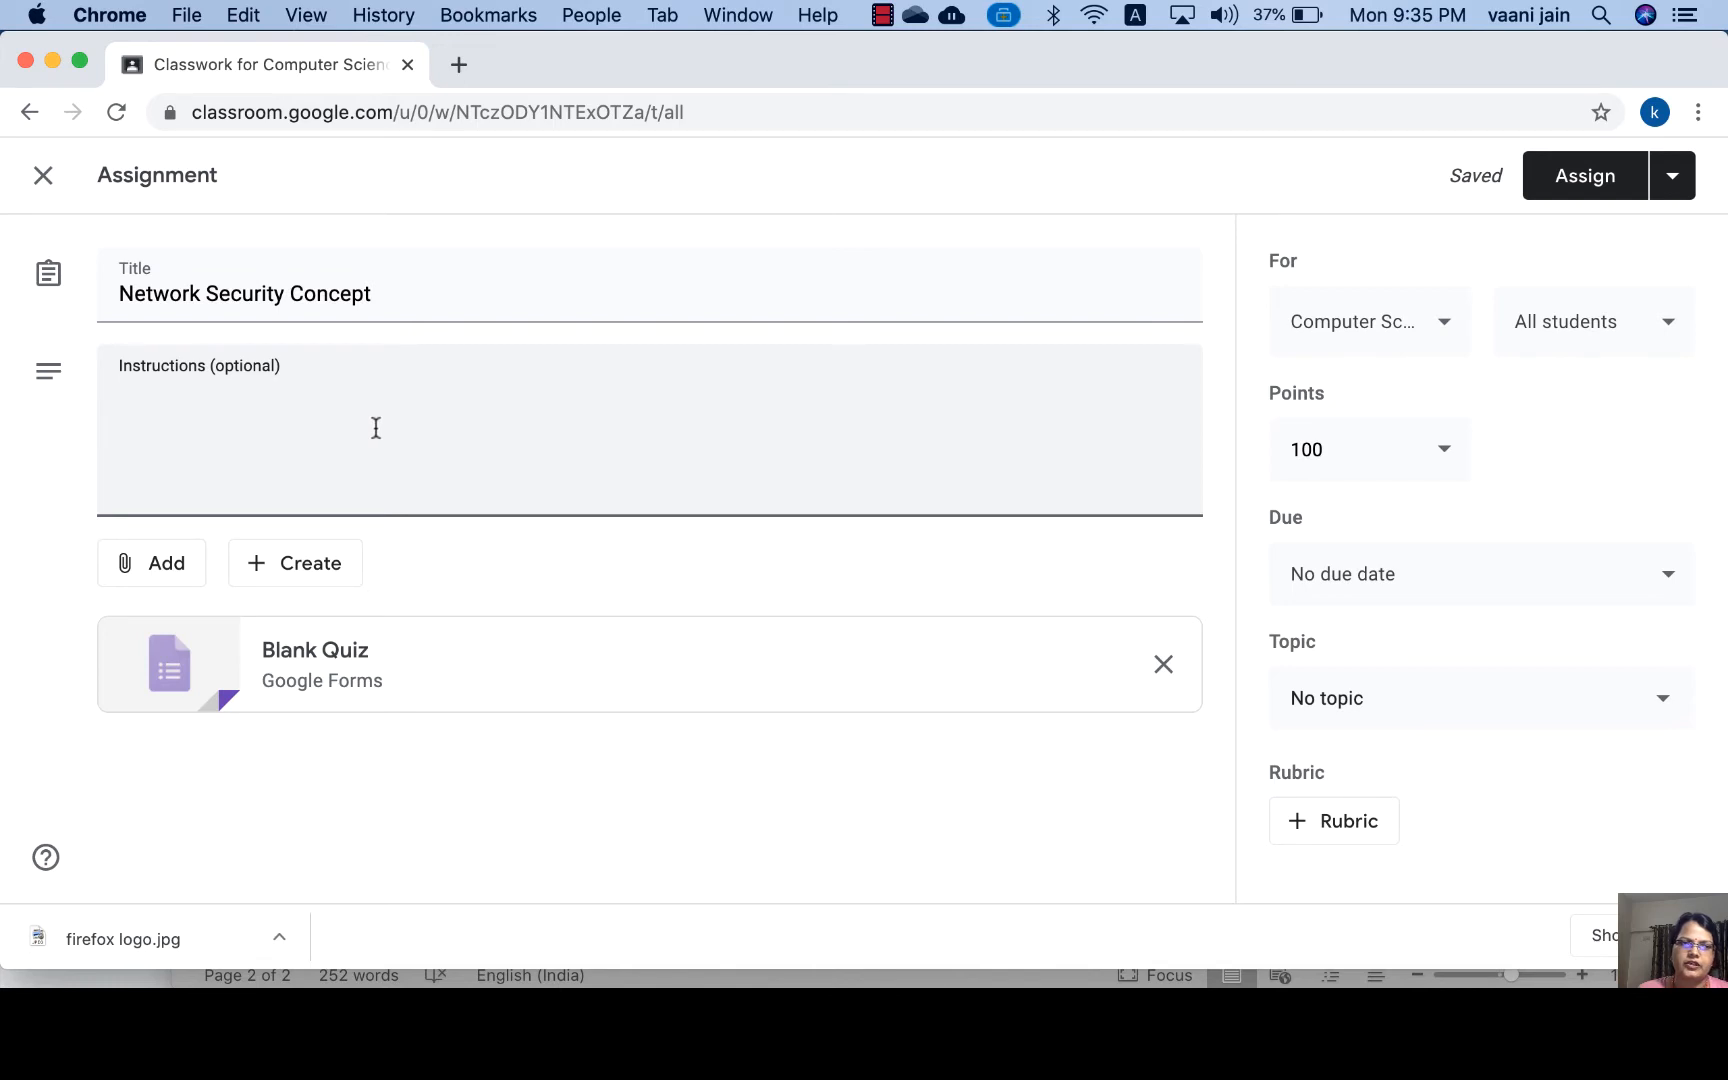
text(a))
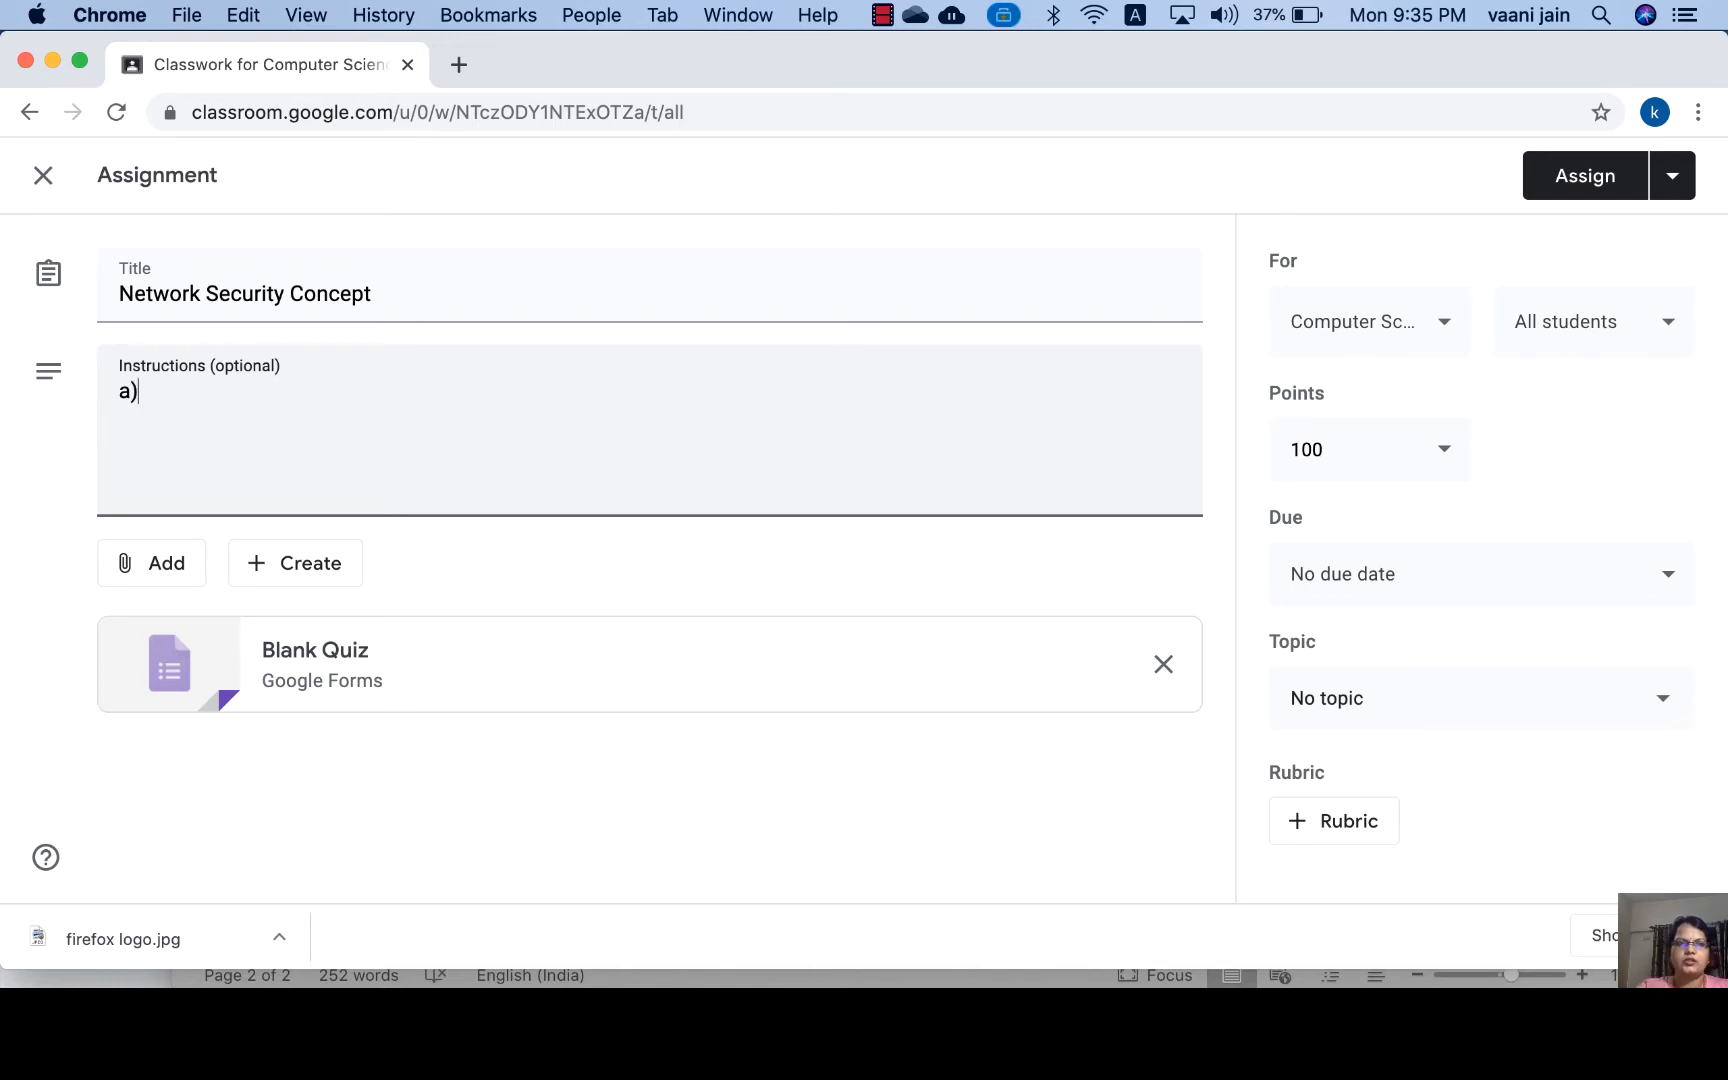
text( All )
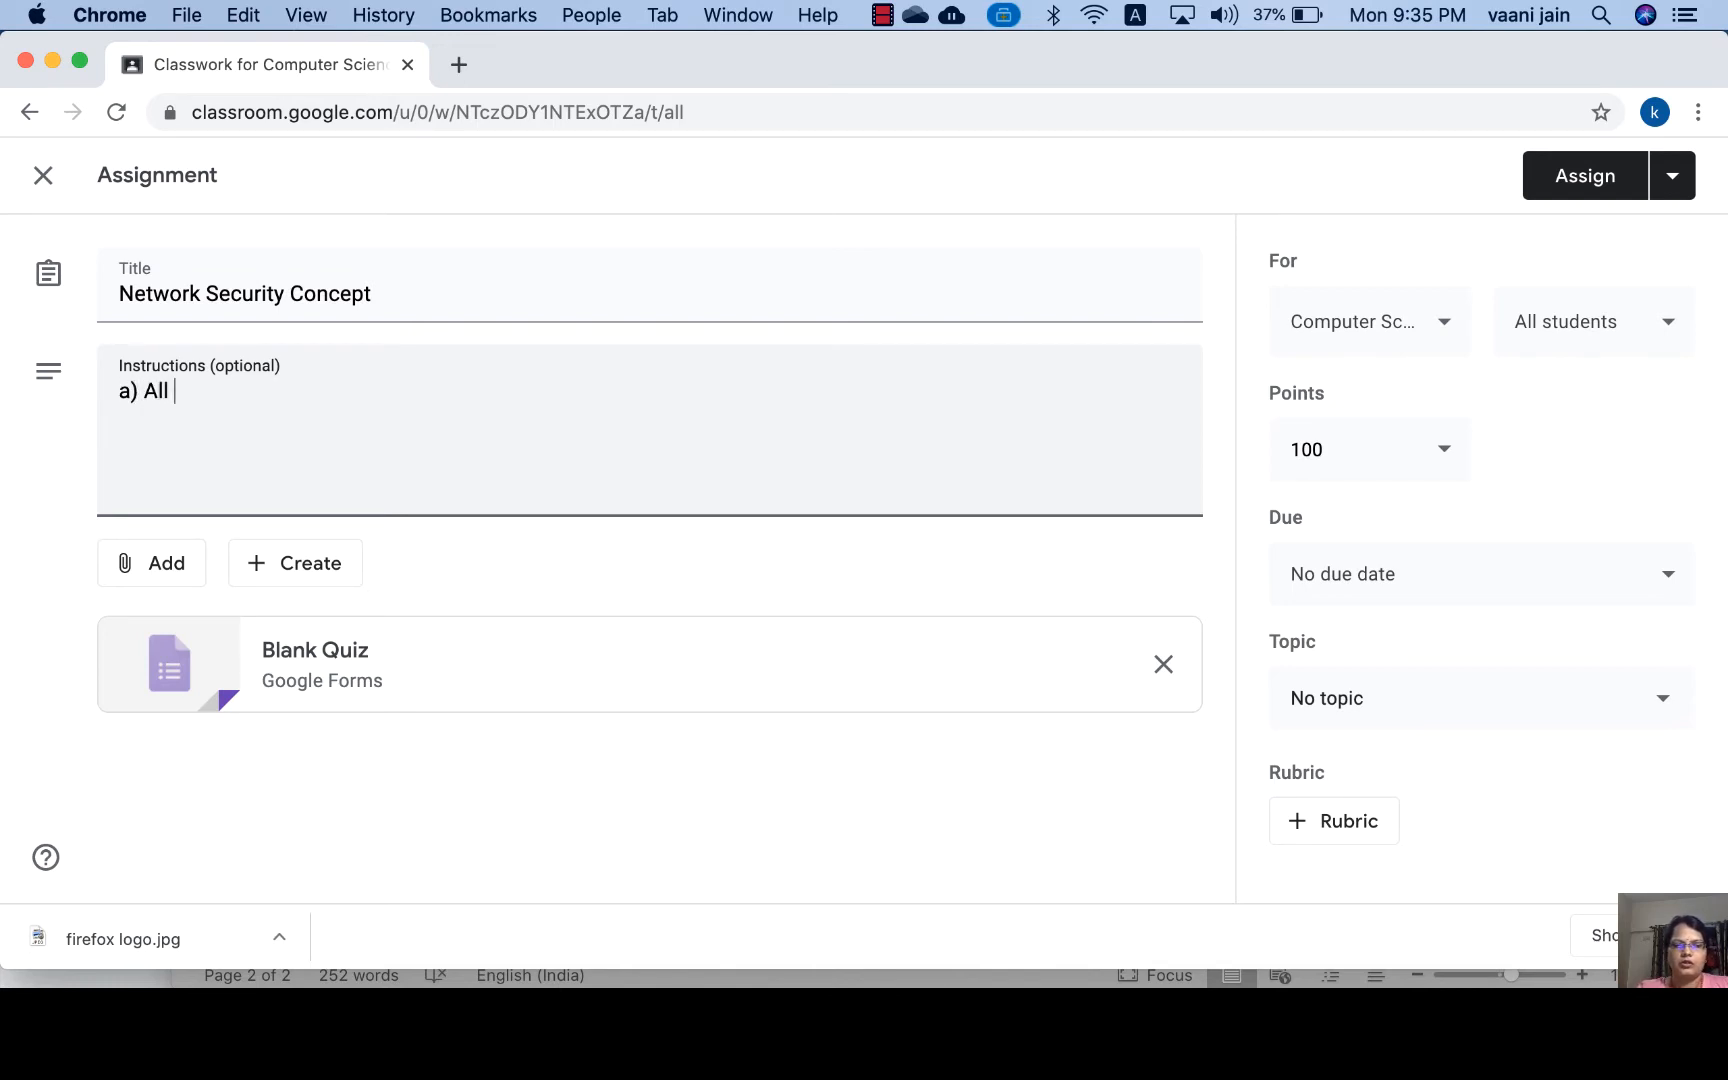
text(questions)
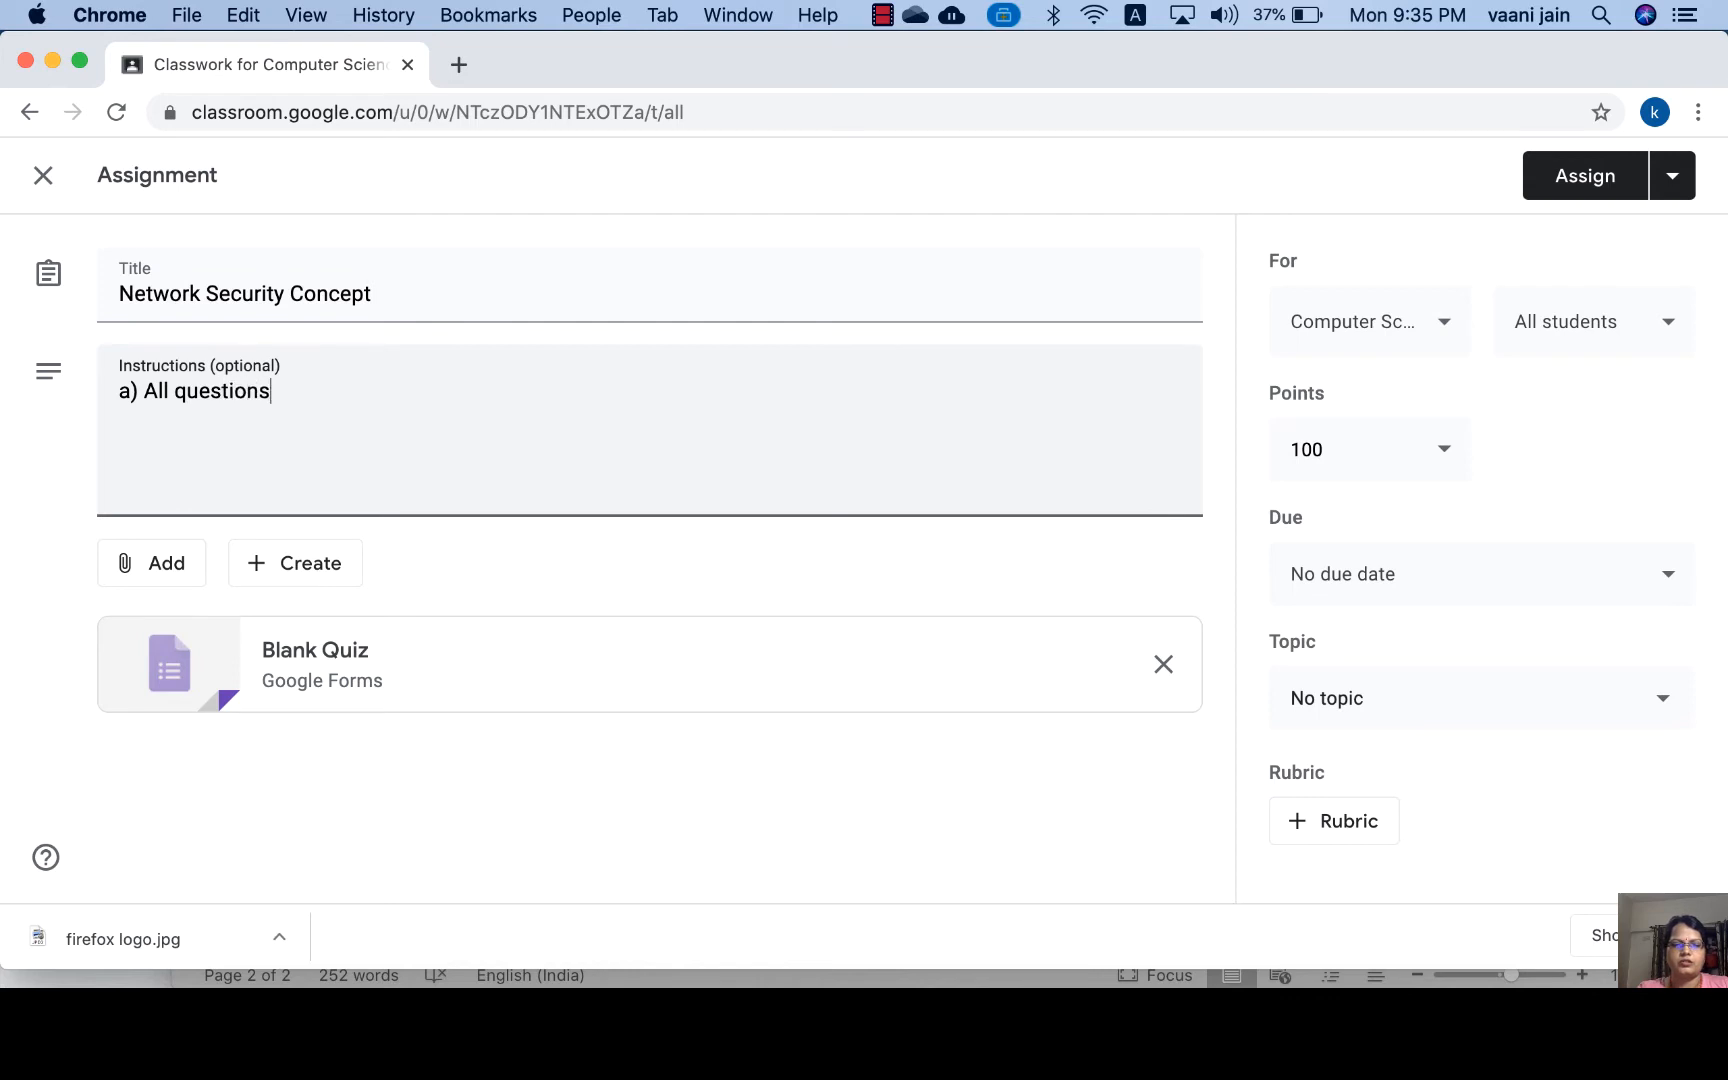
text( are comp)
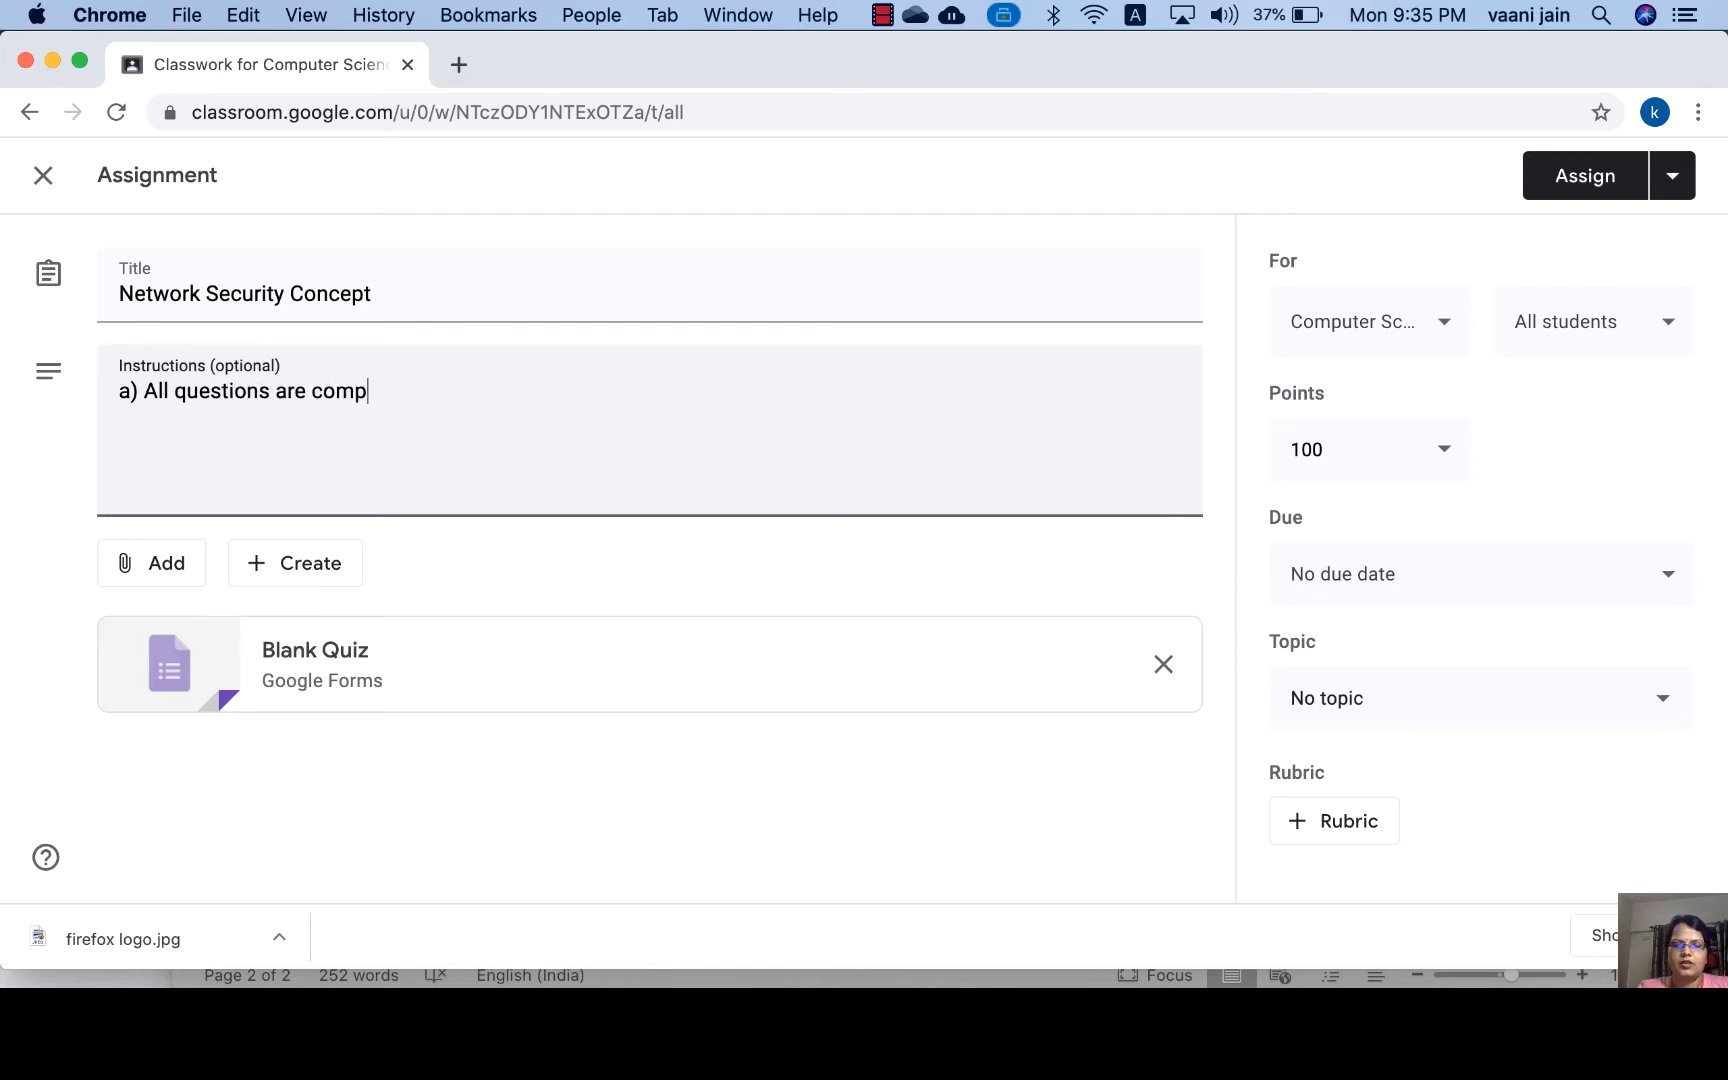
text(ulsory.)
key(Return)
text(b) )
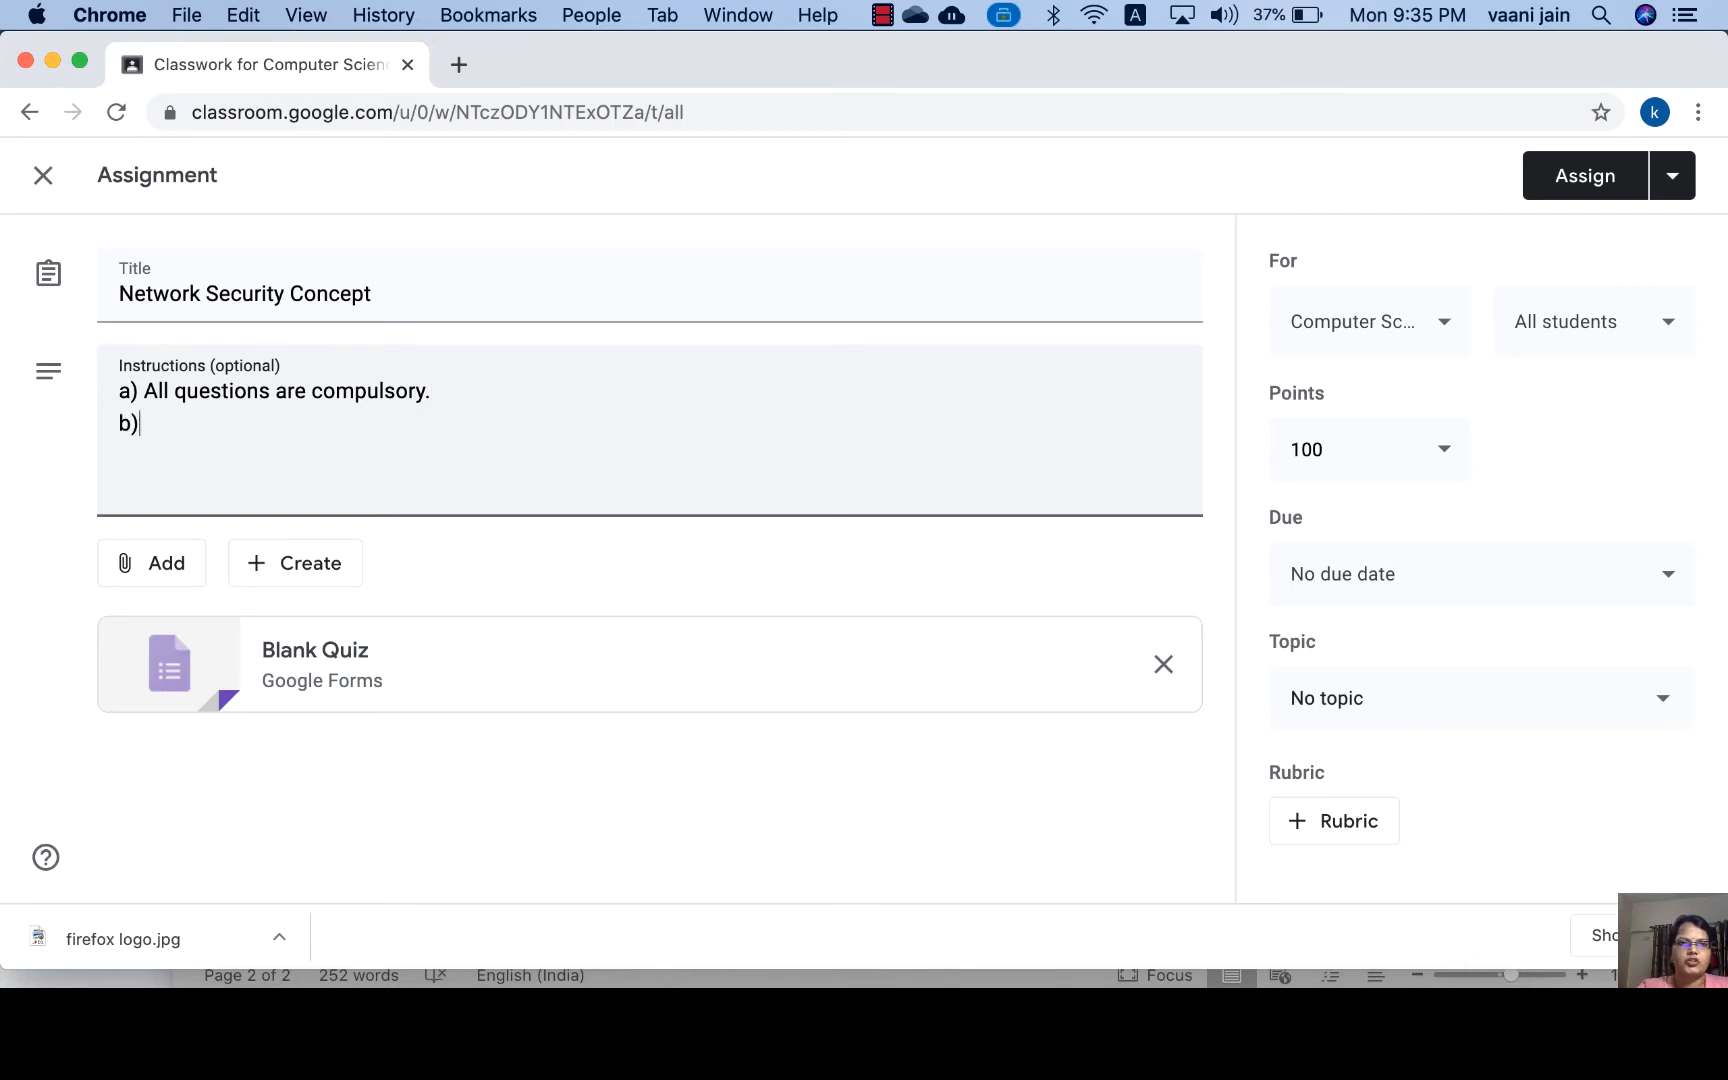
text(Eac)
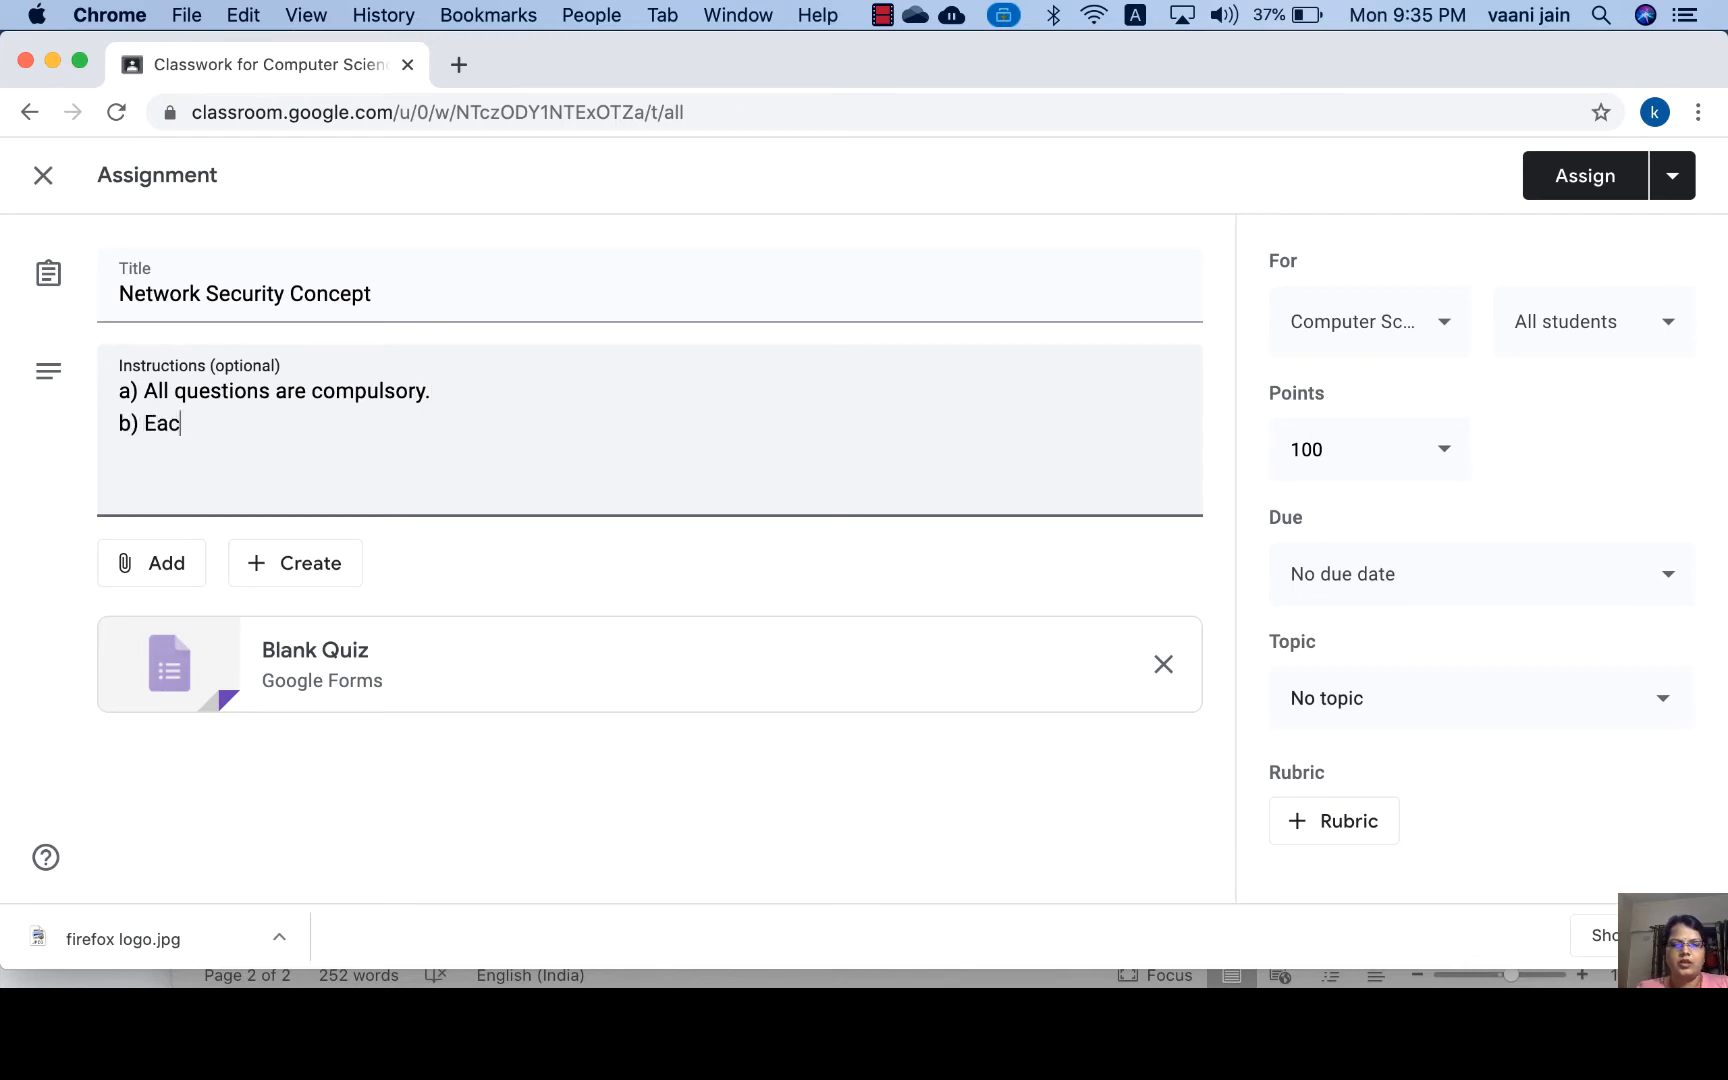
text(h question)
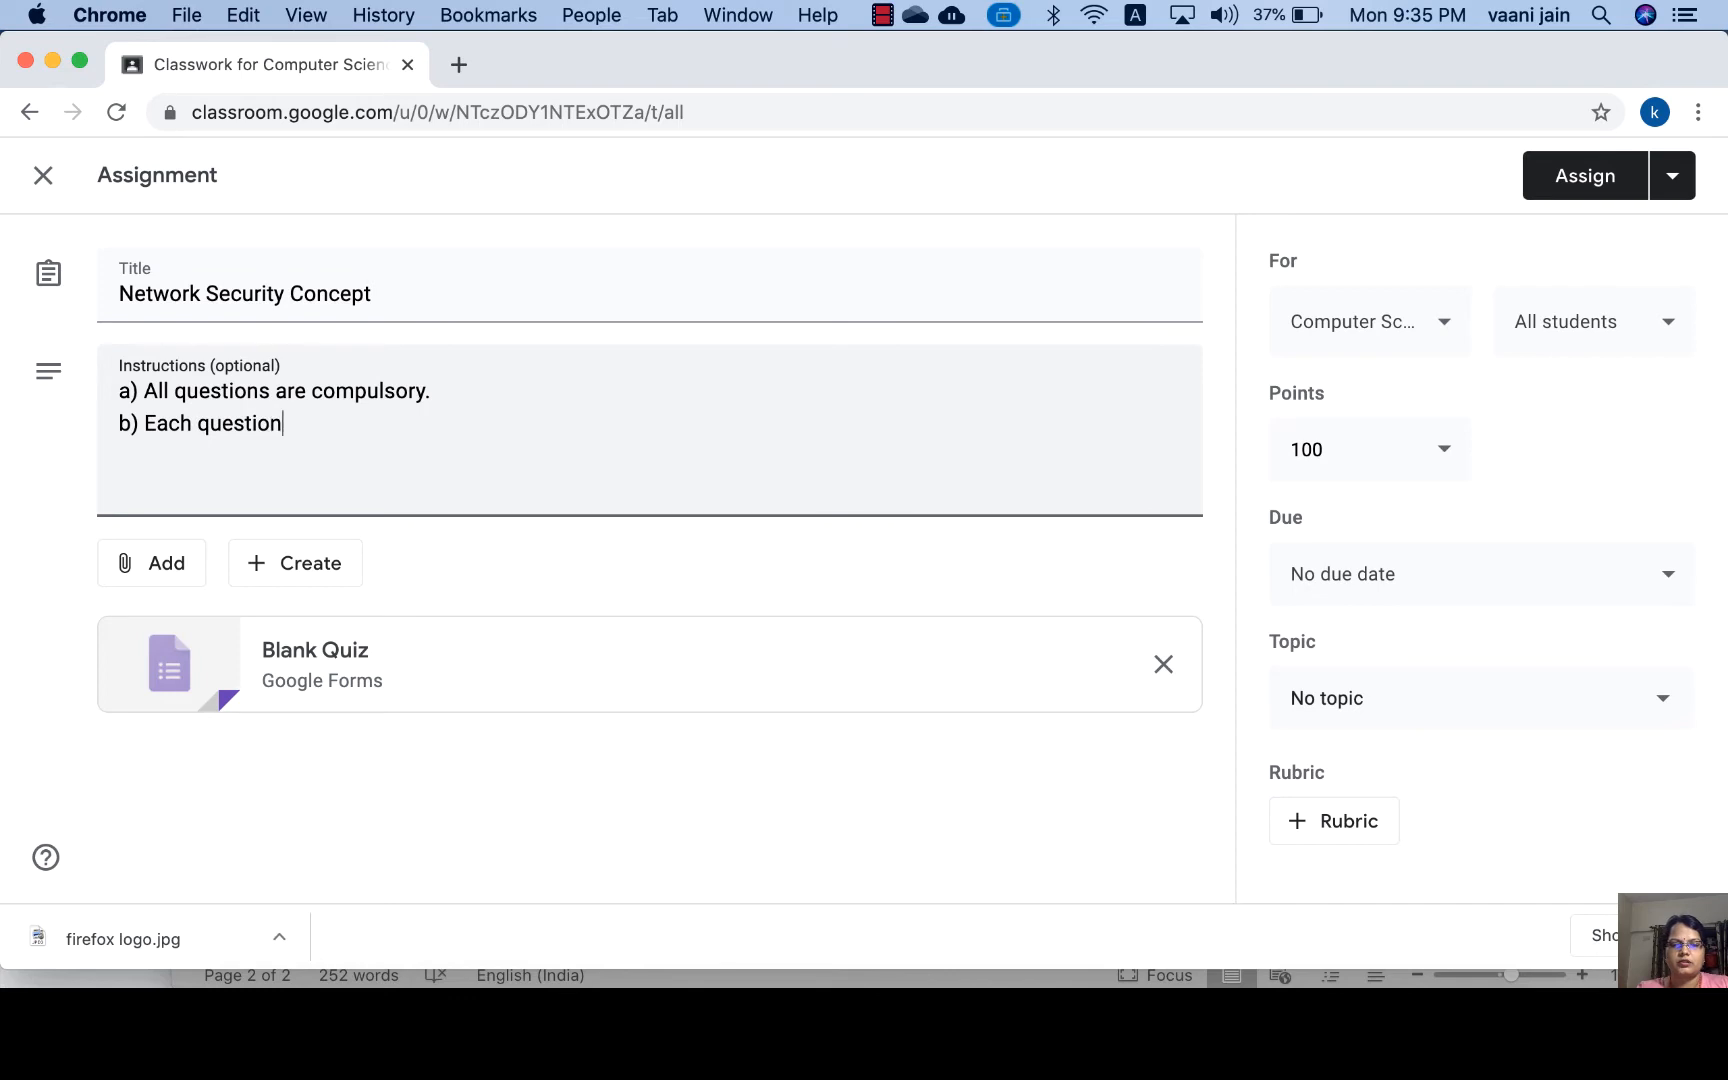
text( carry 1 )
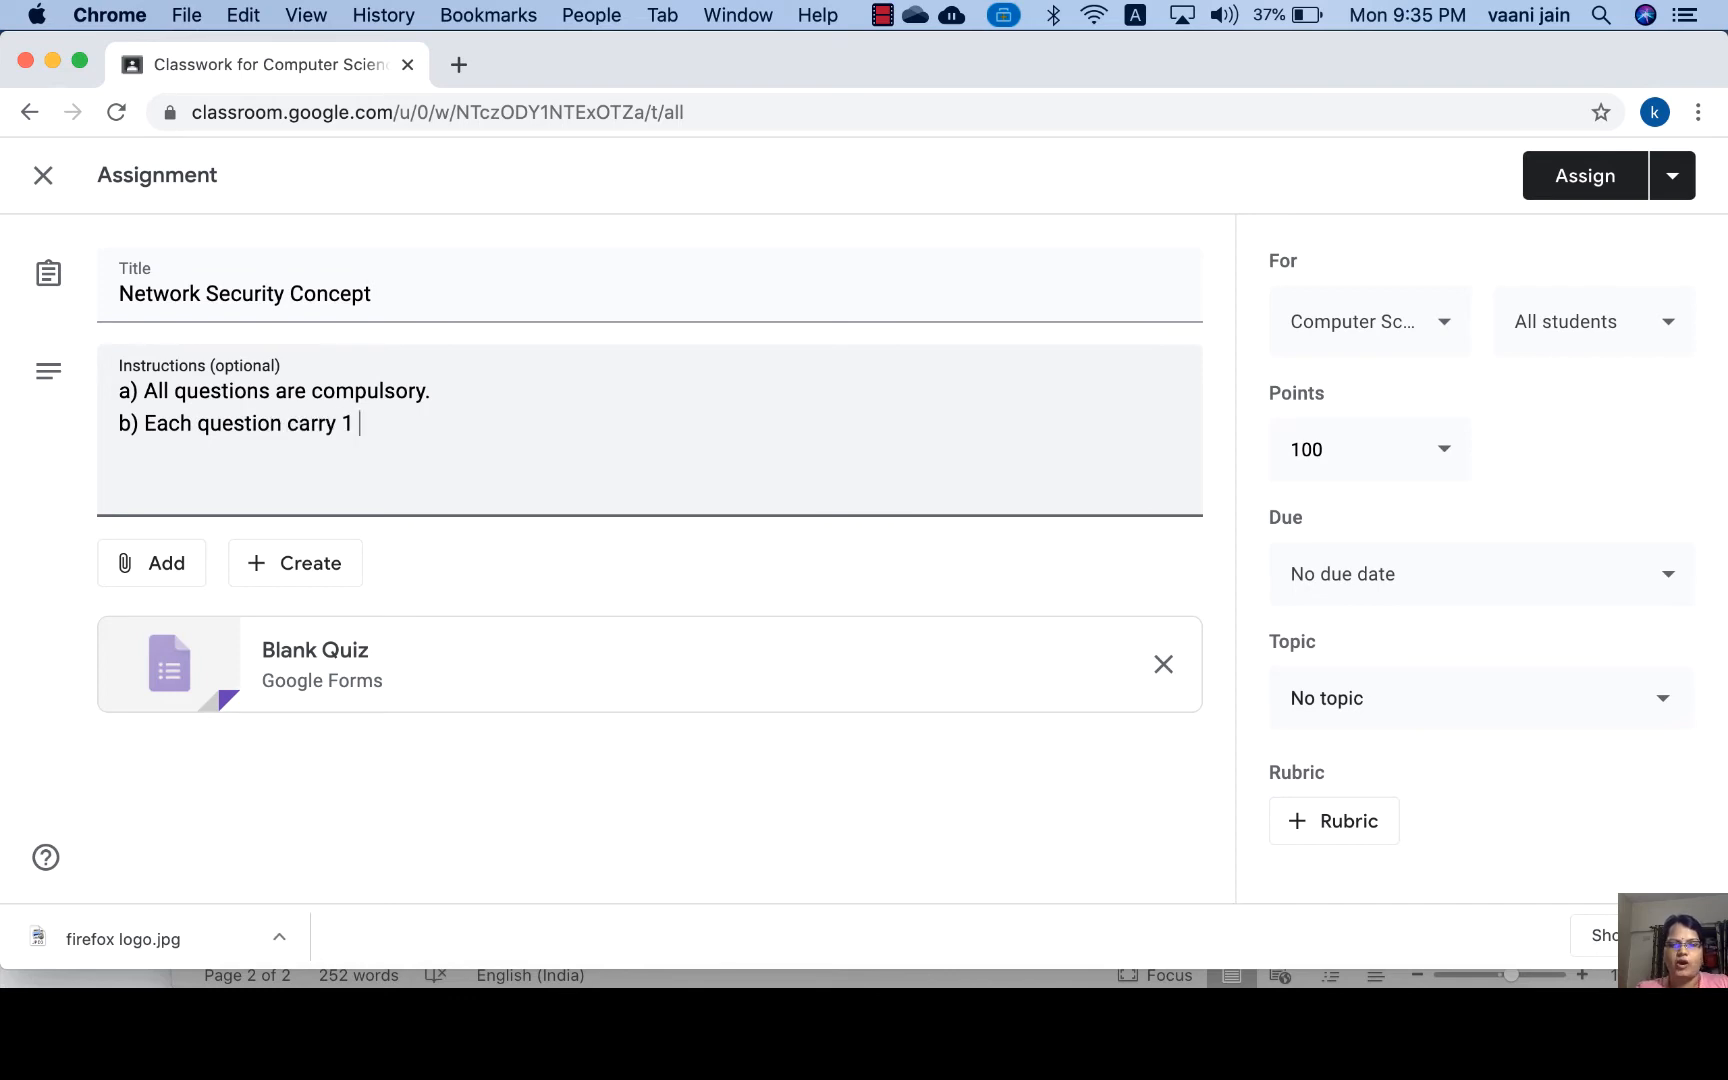
text(Ma)
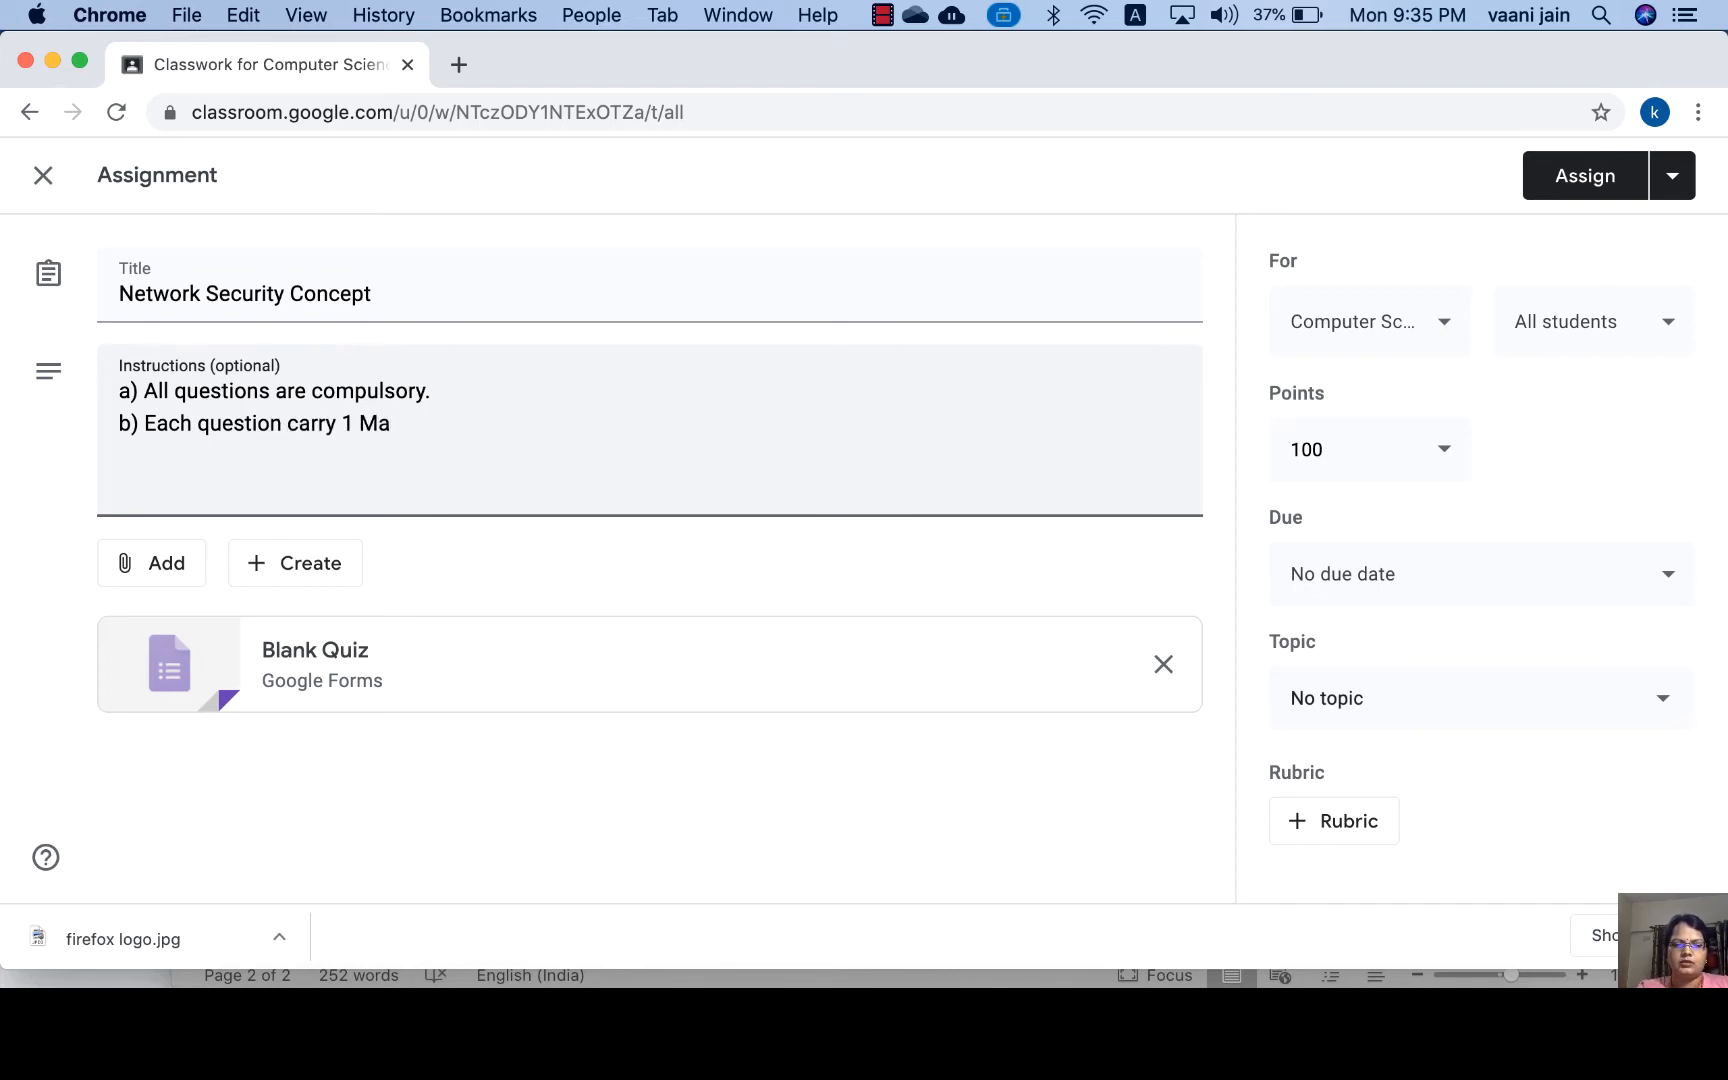
text(rk)
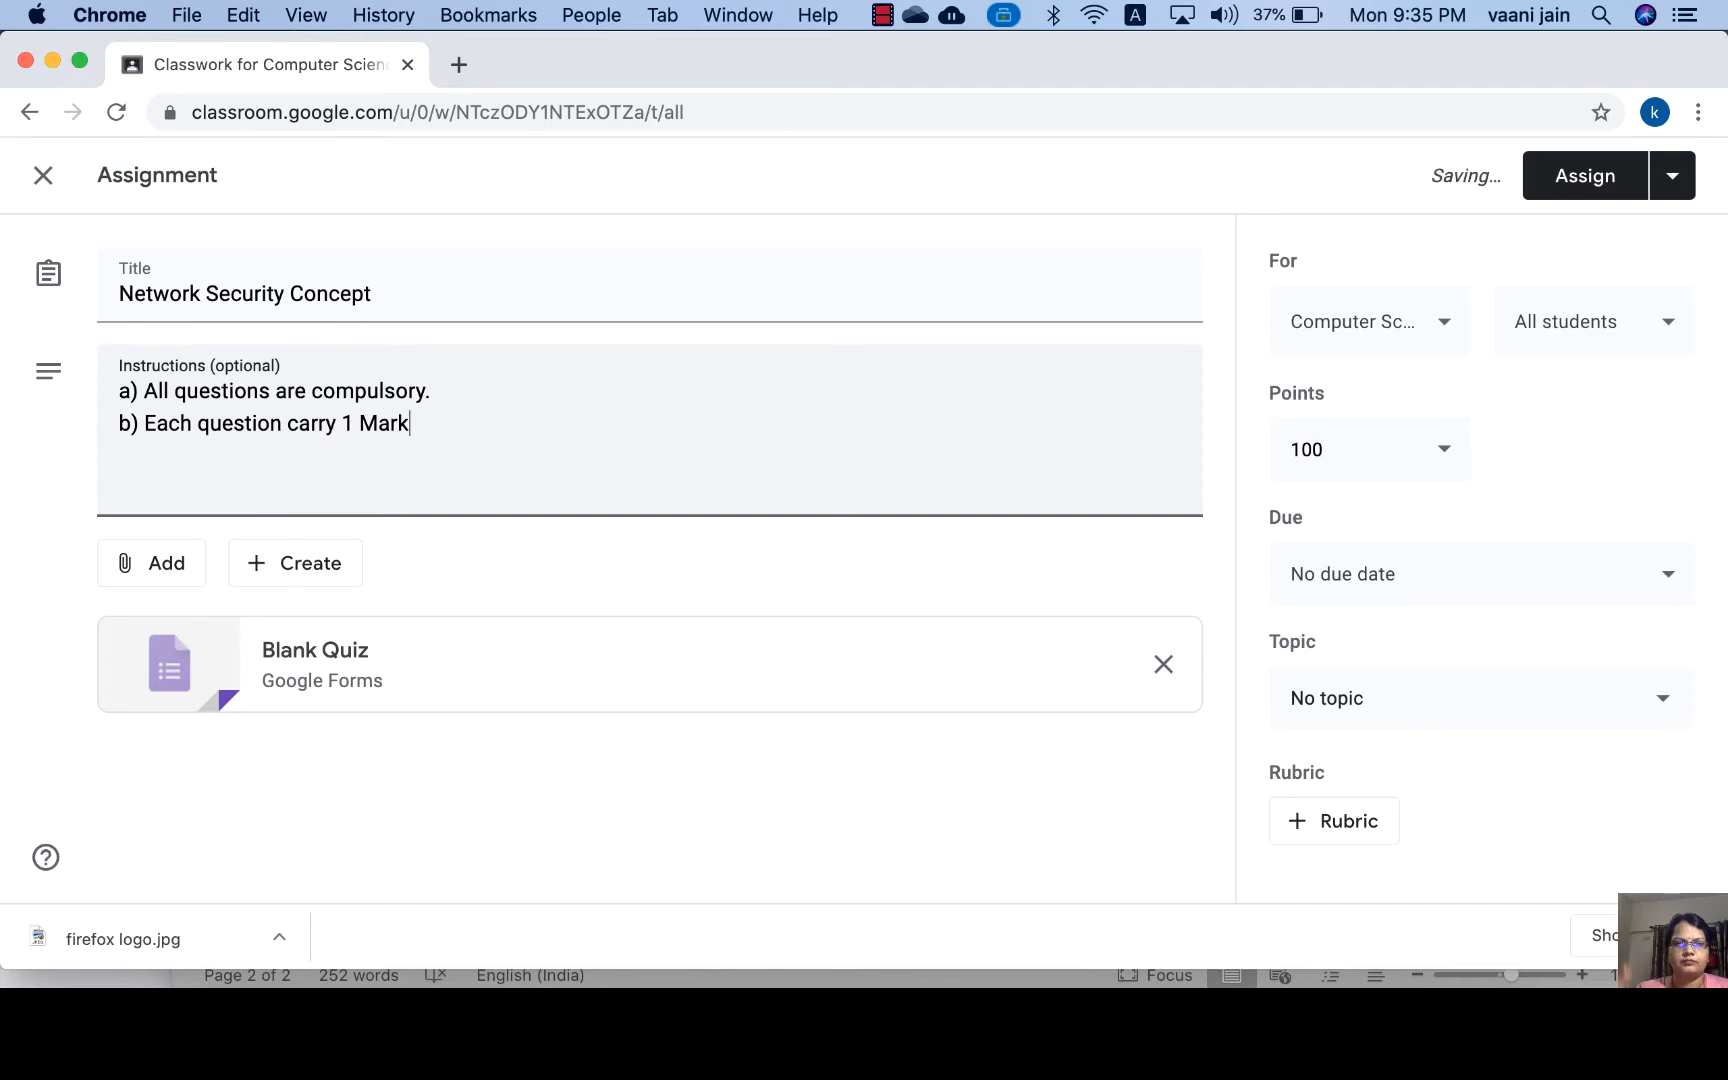
text(.)
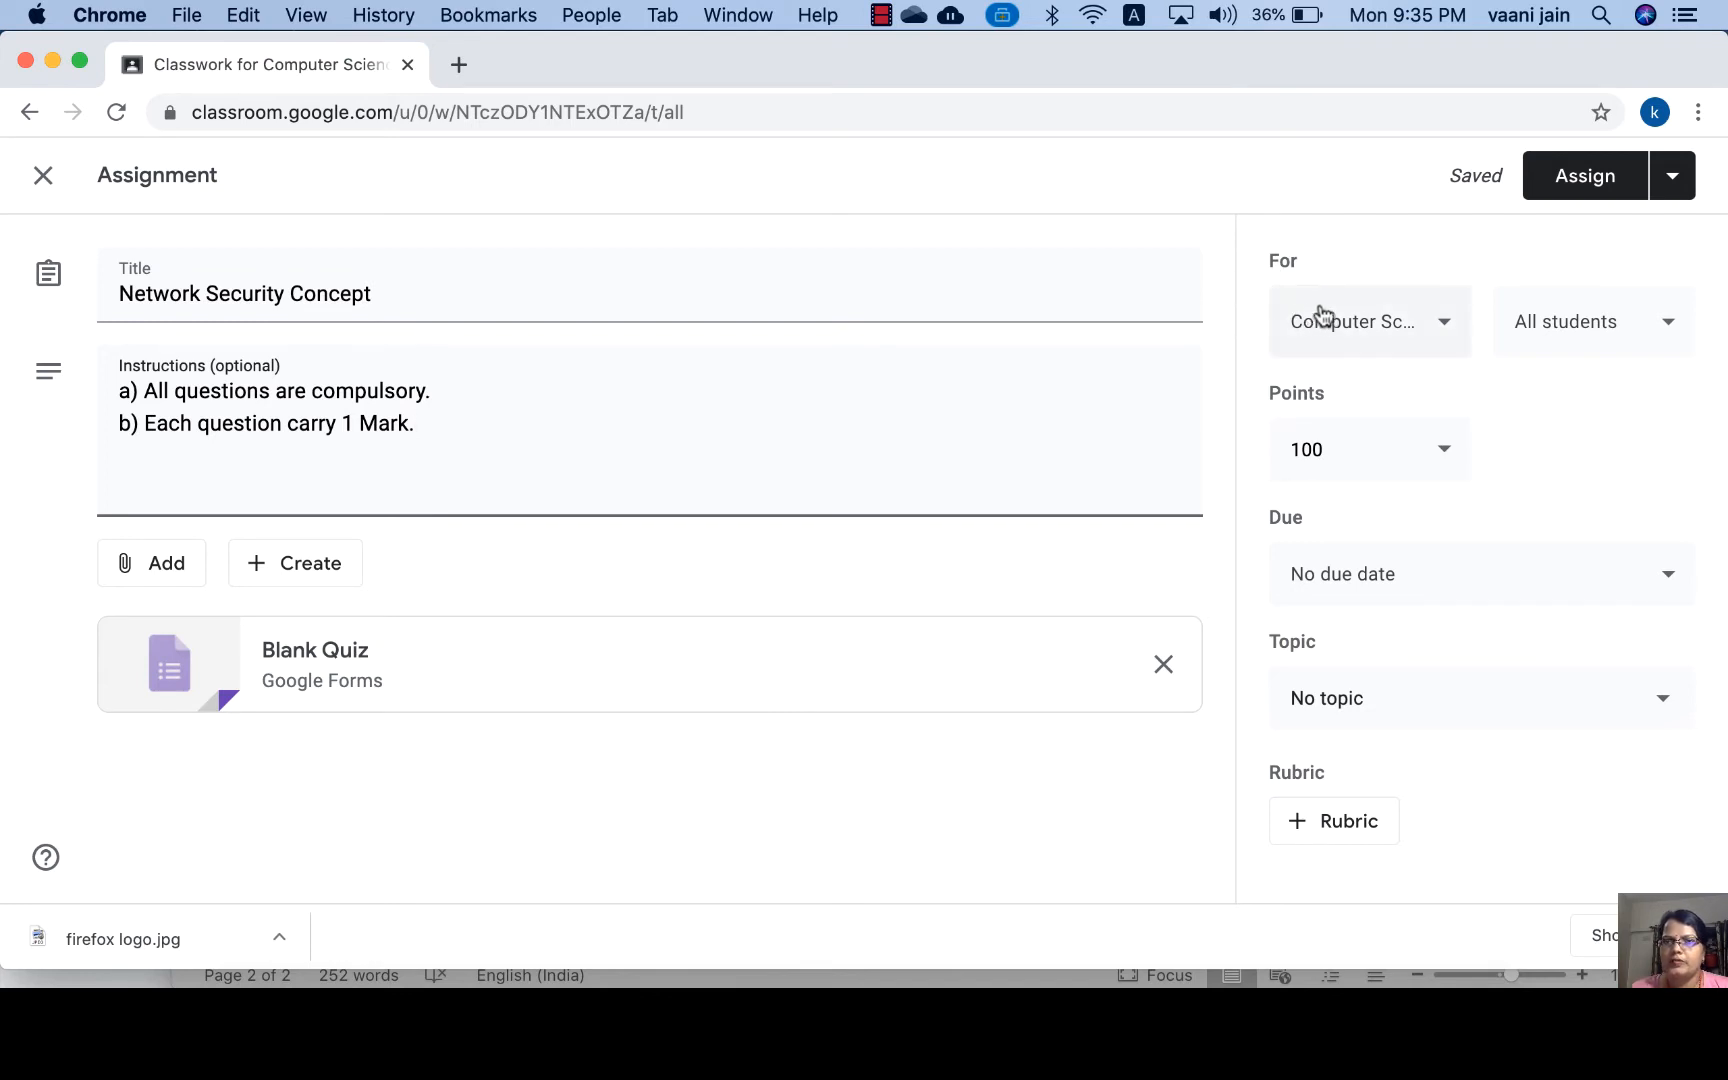
Try assigning the quiz to the Informatics practices 12B class as well, and remove that class again.
click(1453, 340)
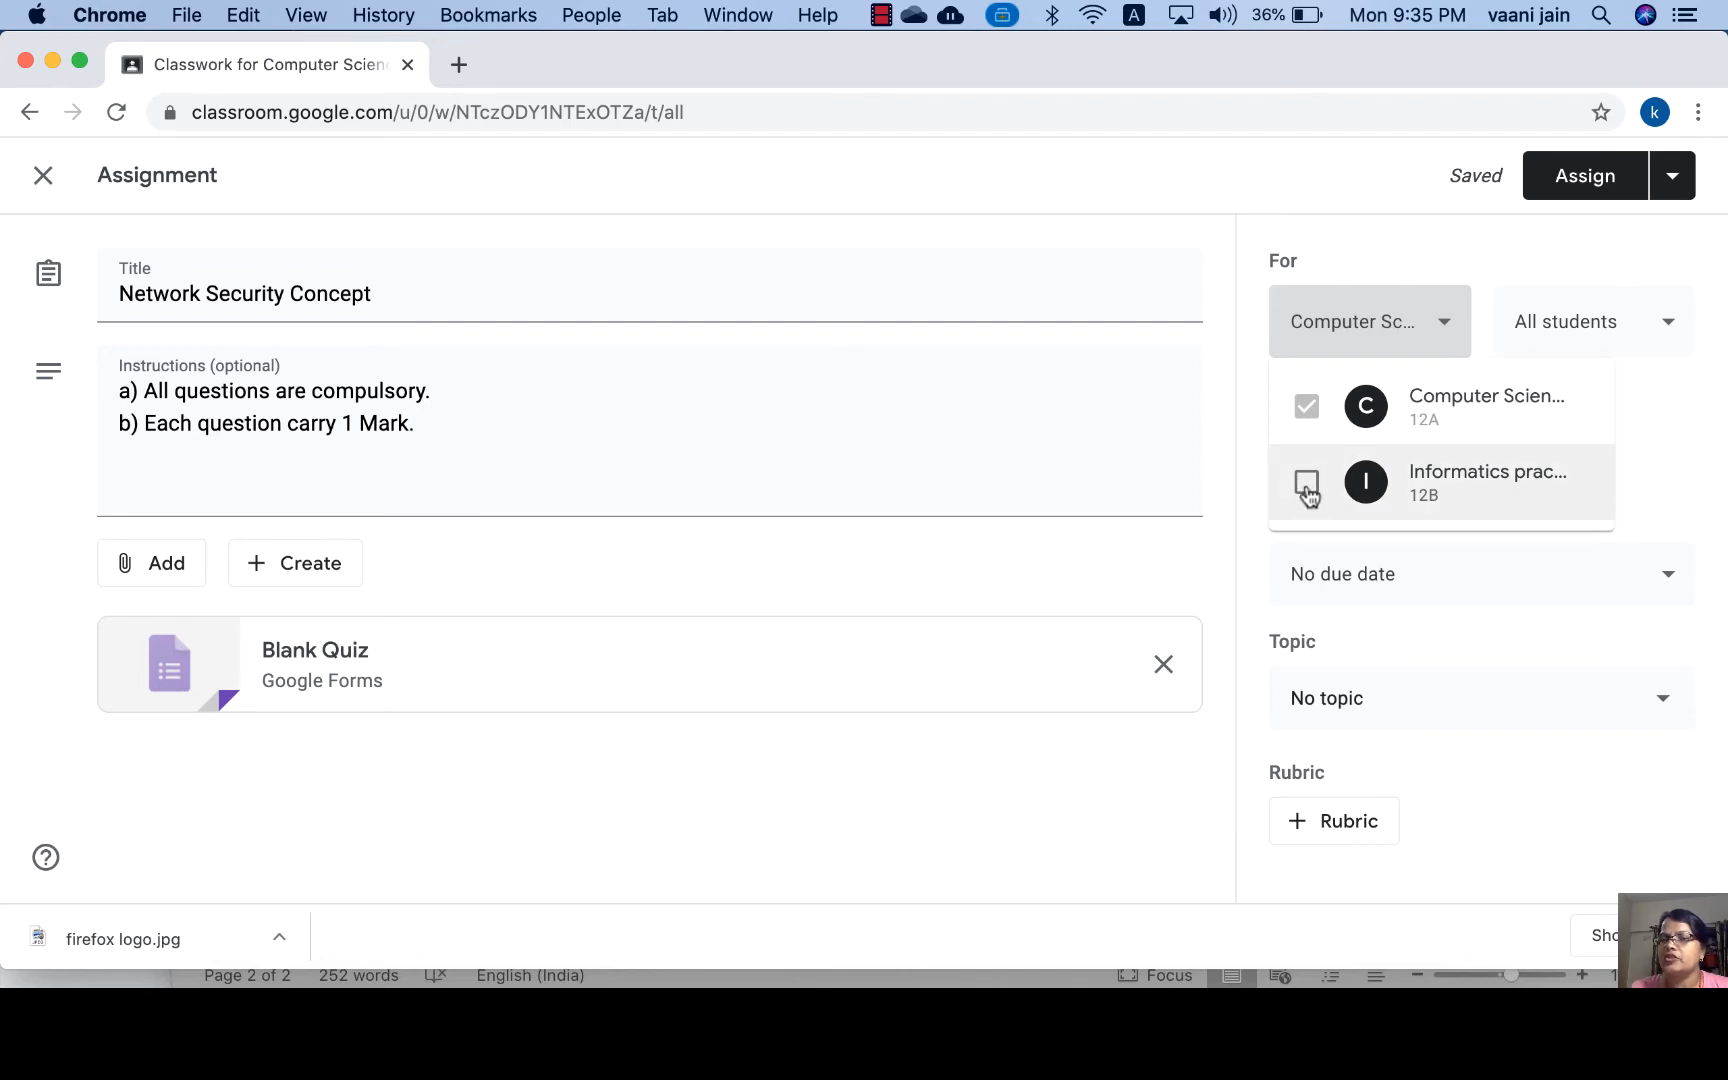
click(1307, 486)
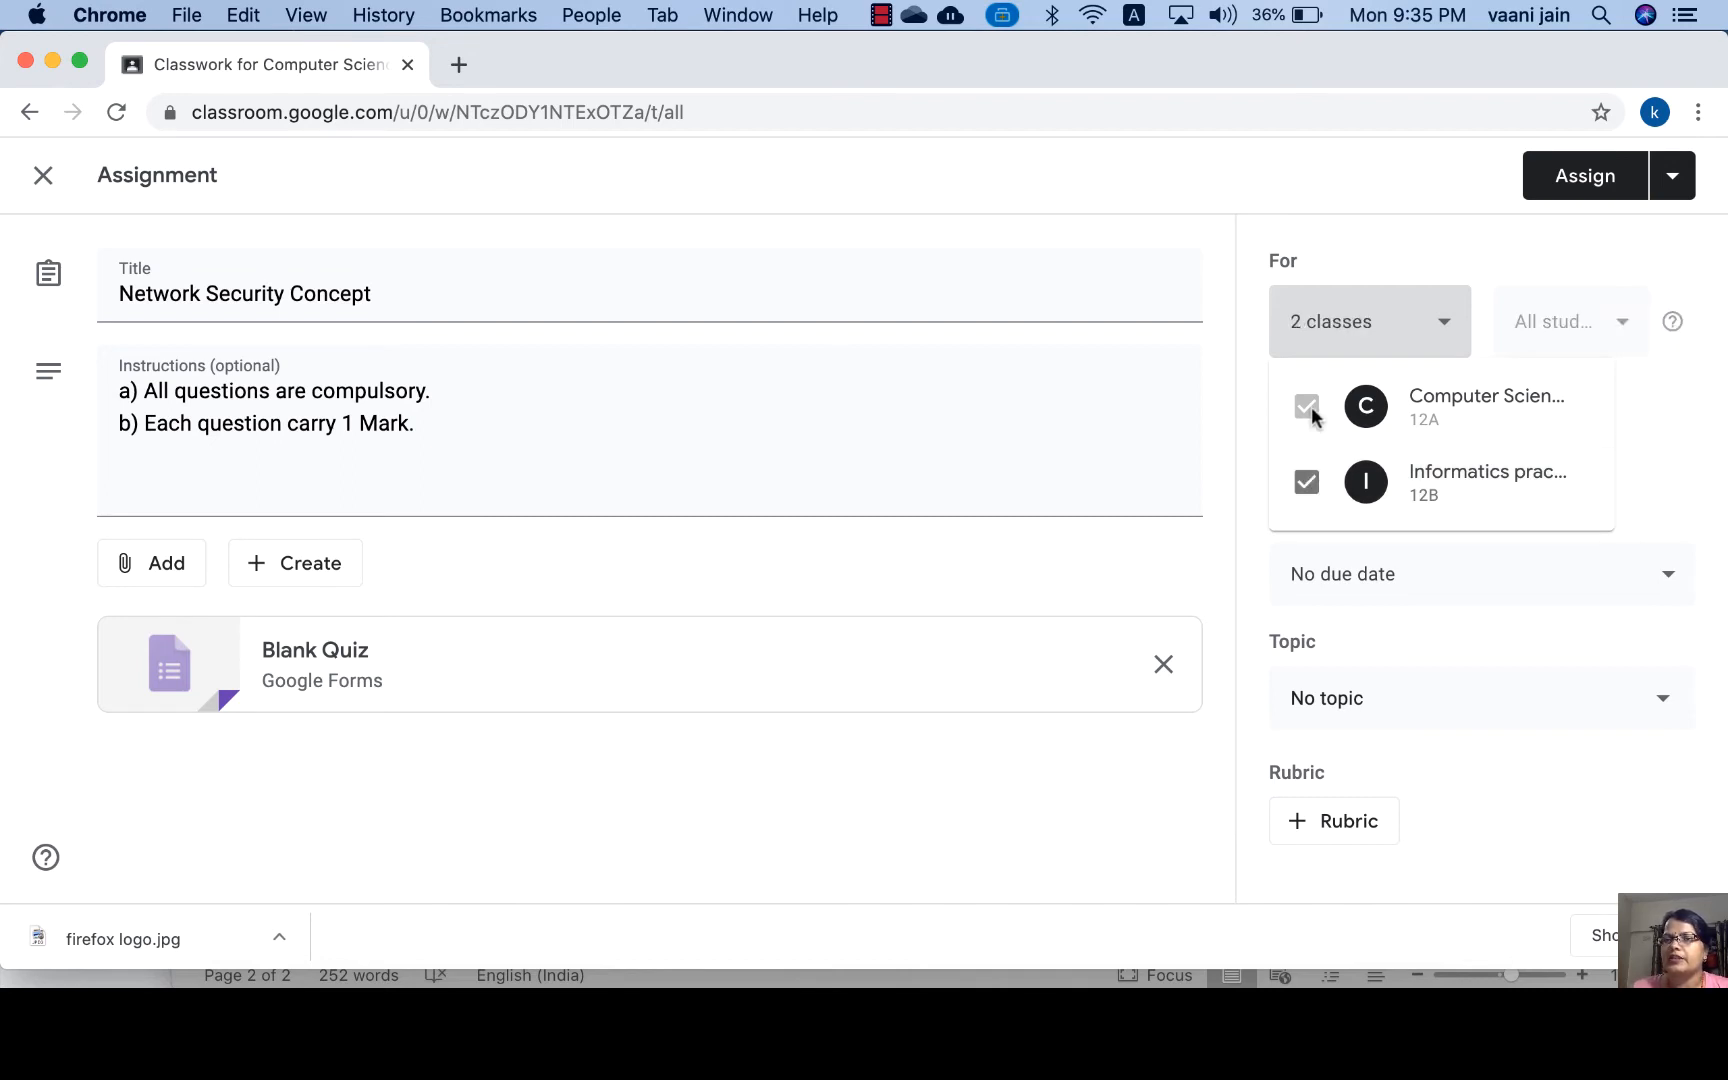
click(1305, 481)
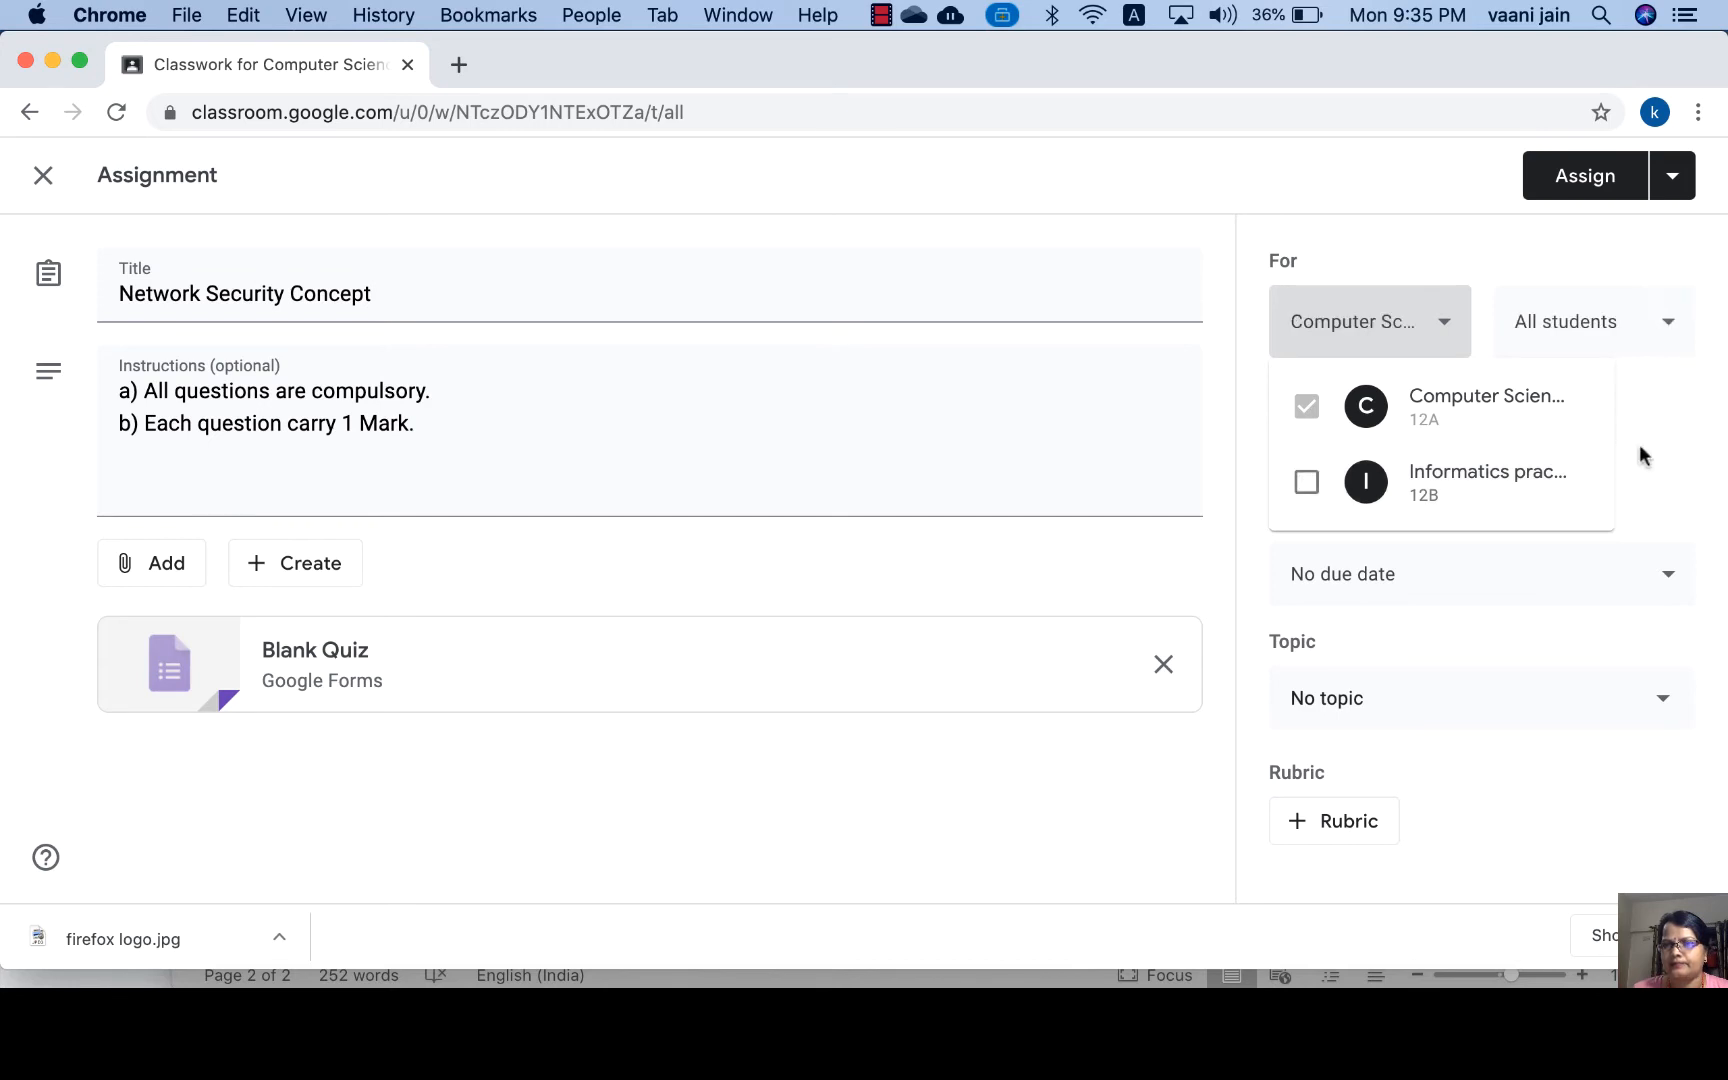
click(1681, 388)
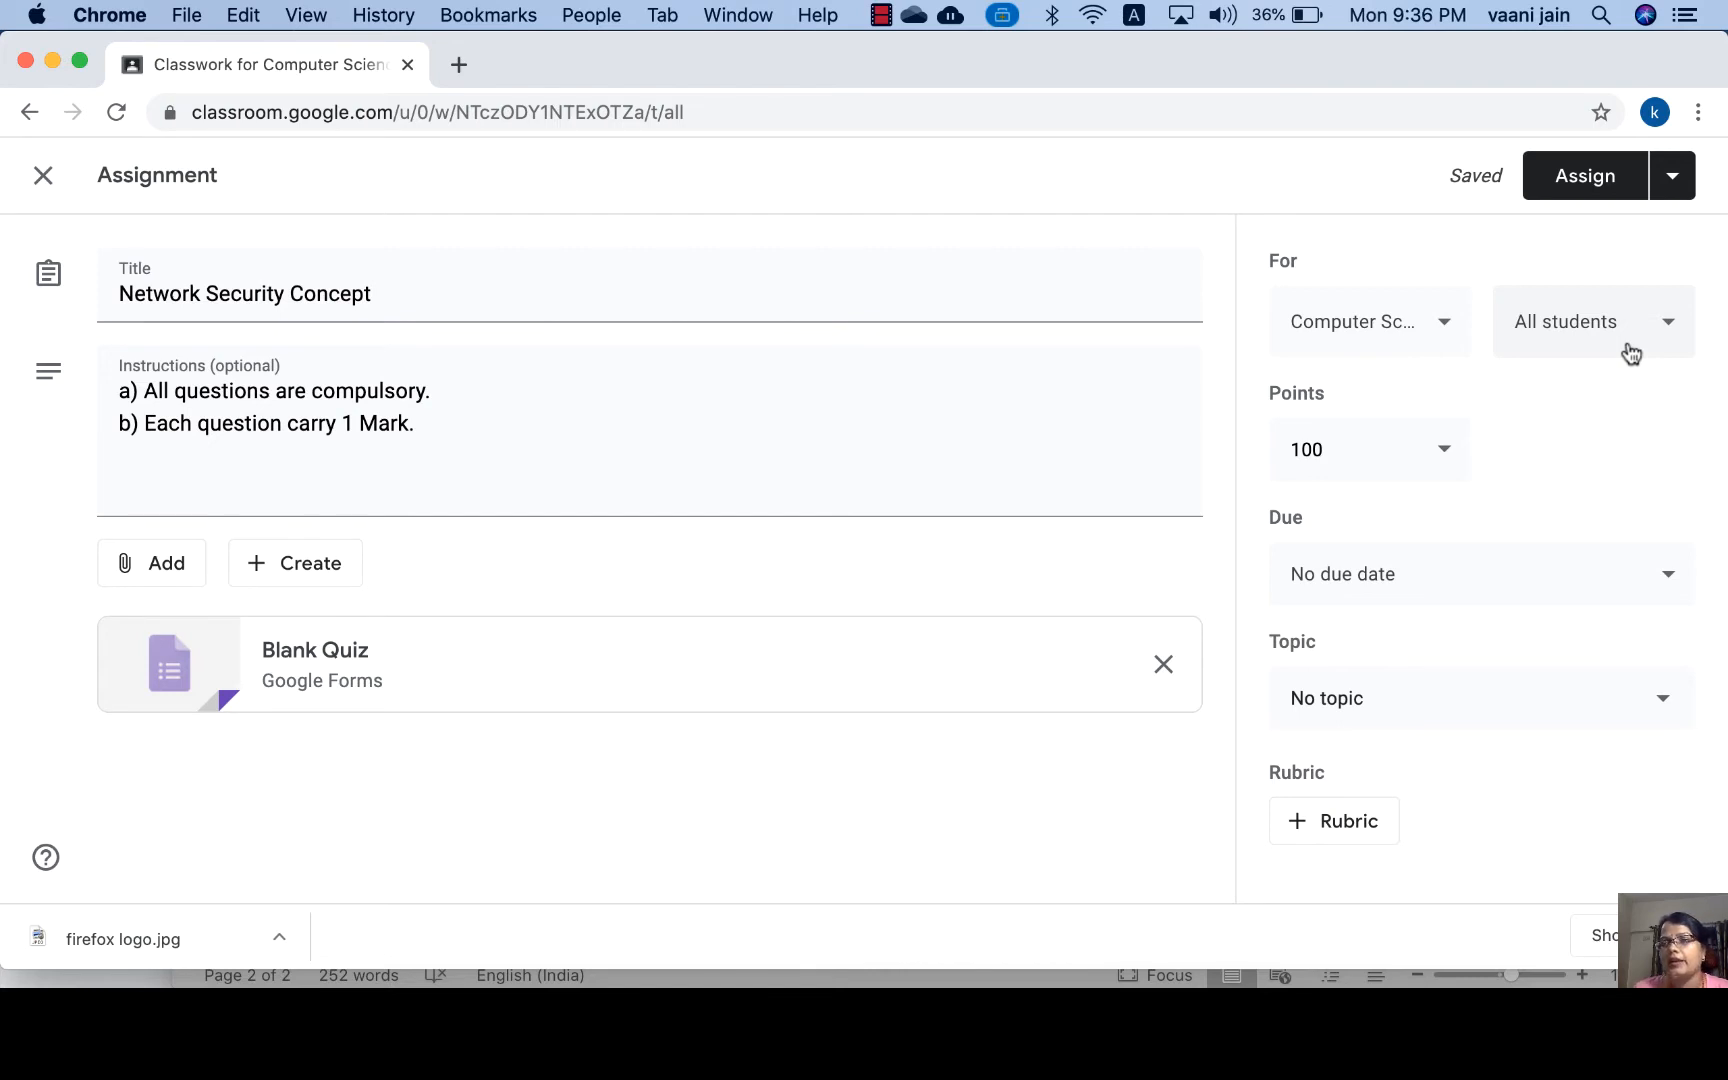
Examine the list of students who can be selected to receive the assignment, leaving all of them selected.
click(1630, 352)
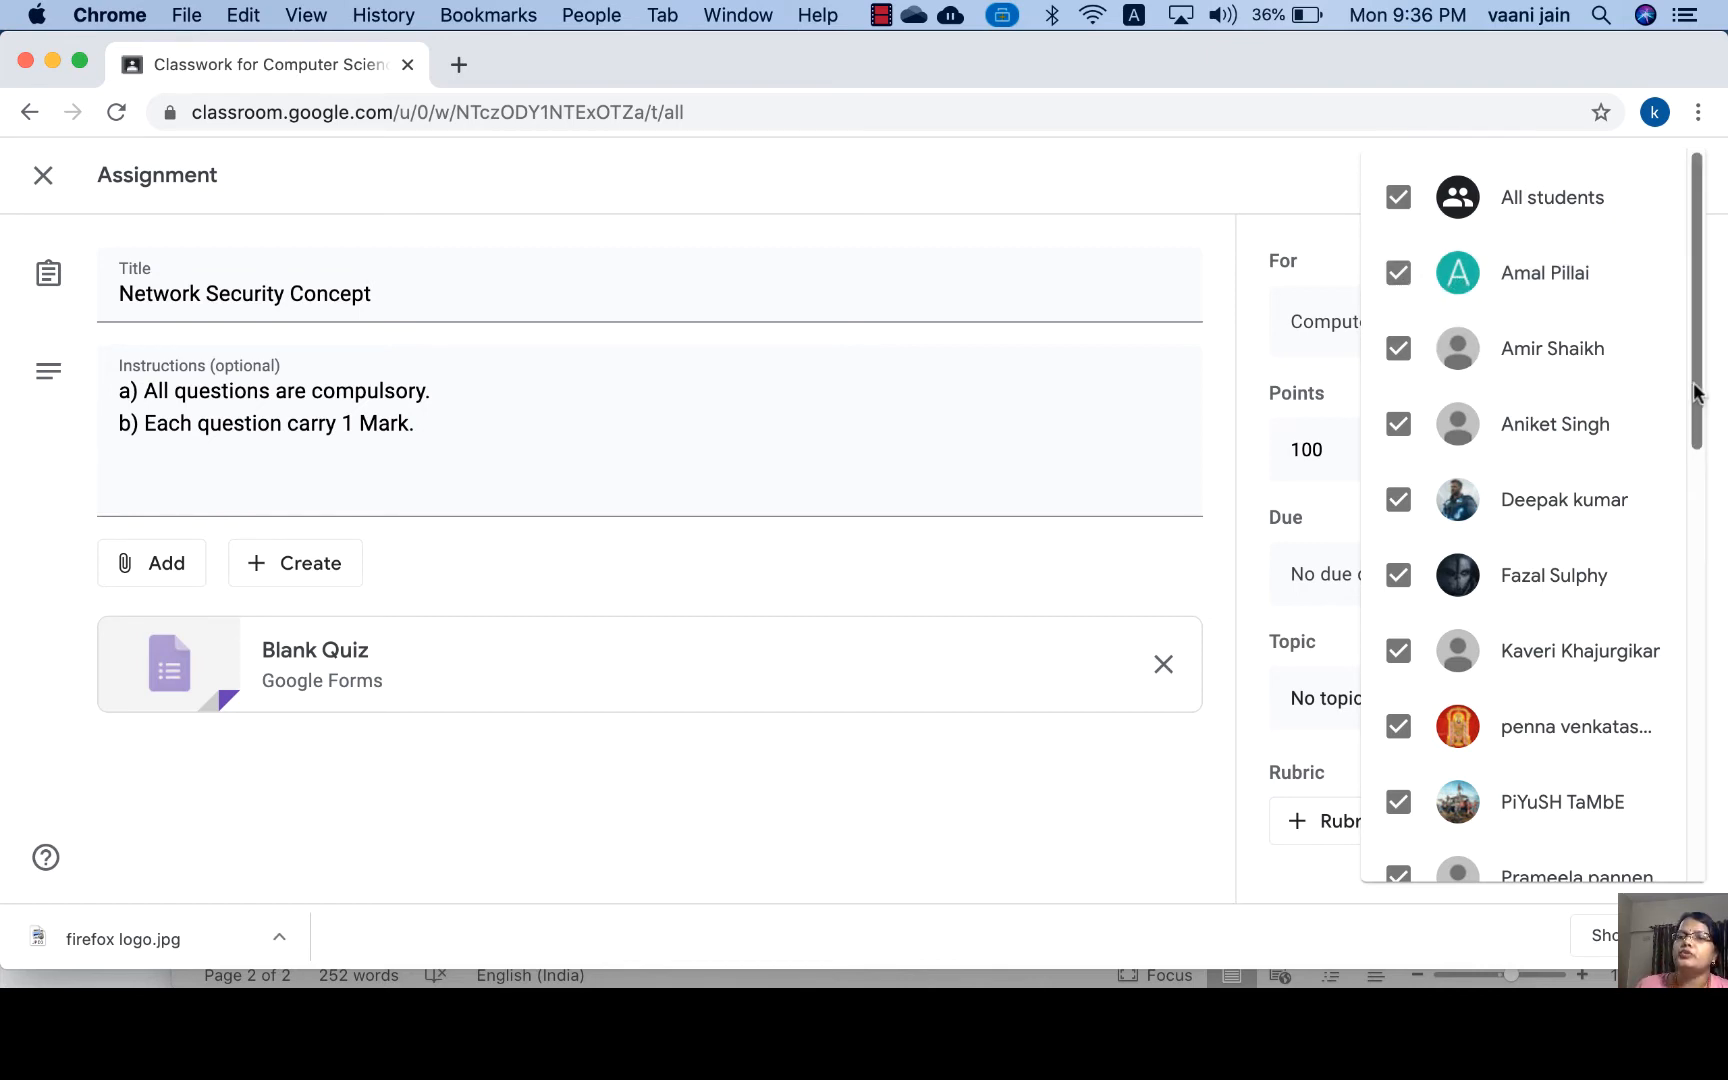
mouse_move(1698, 400)
mouse_down()
mouse_move(1671, 648)
mouse_move(1686, 800)
mouse_move(1710, 365)
mouse_up()
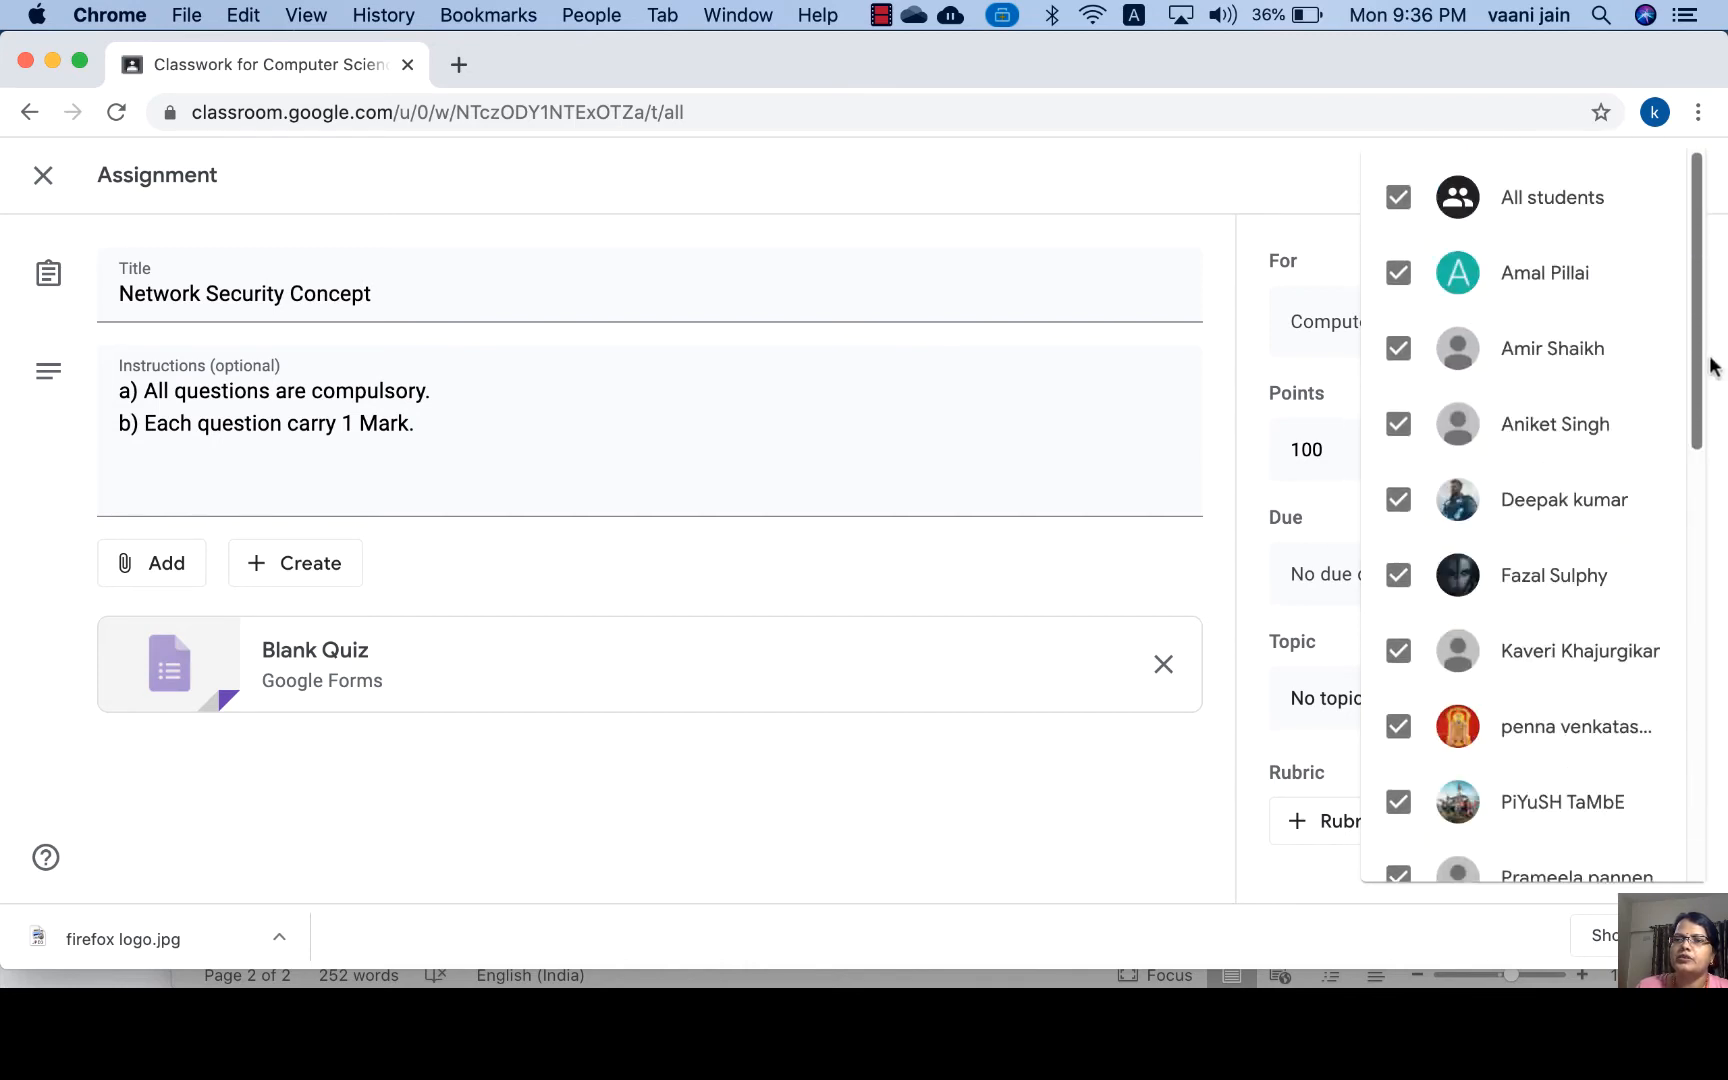
click(1287, 166)
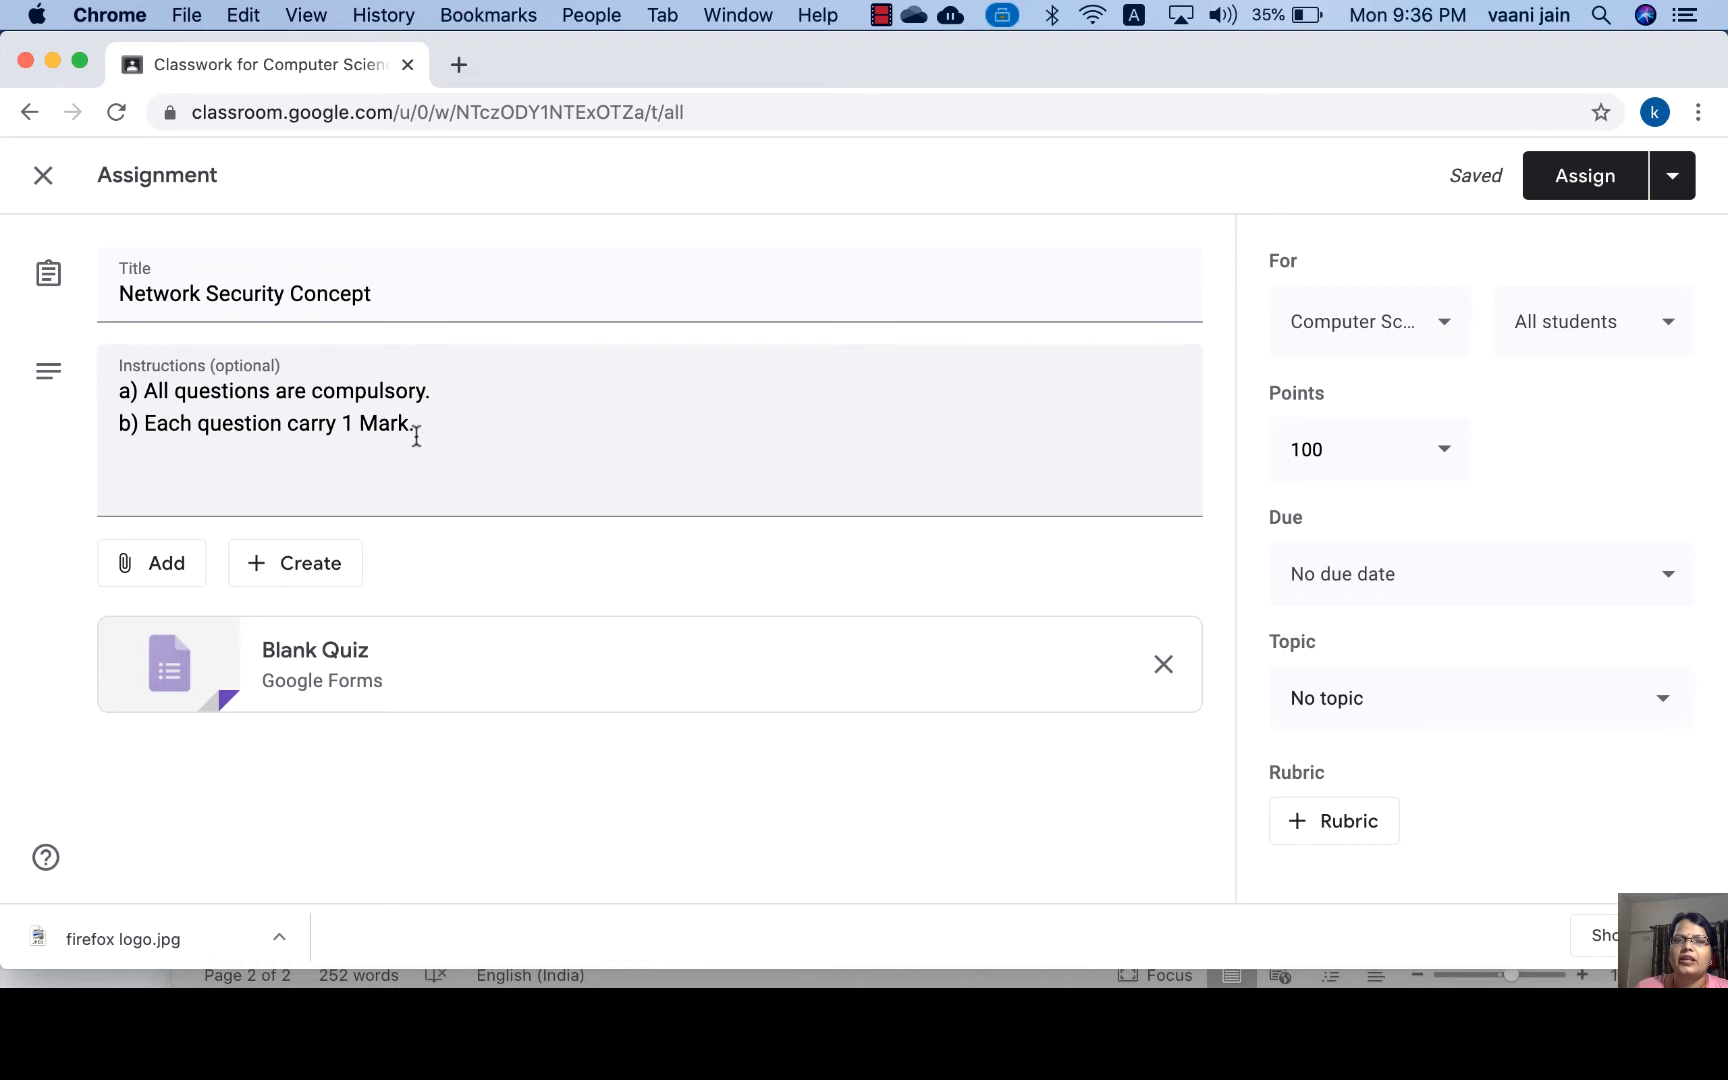
Set the assignment's points to 5 and check the alternative grading option.
click(1338, 449)
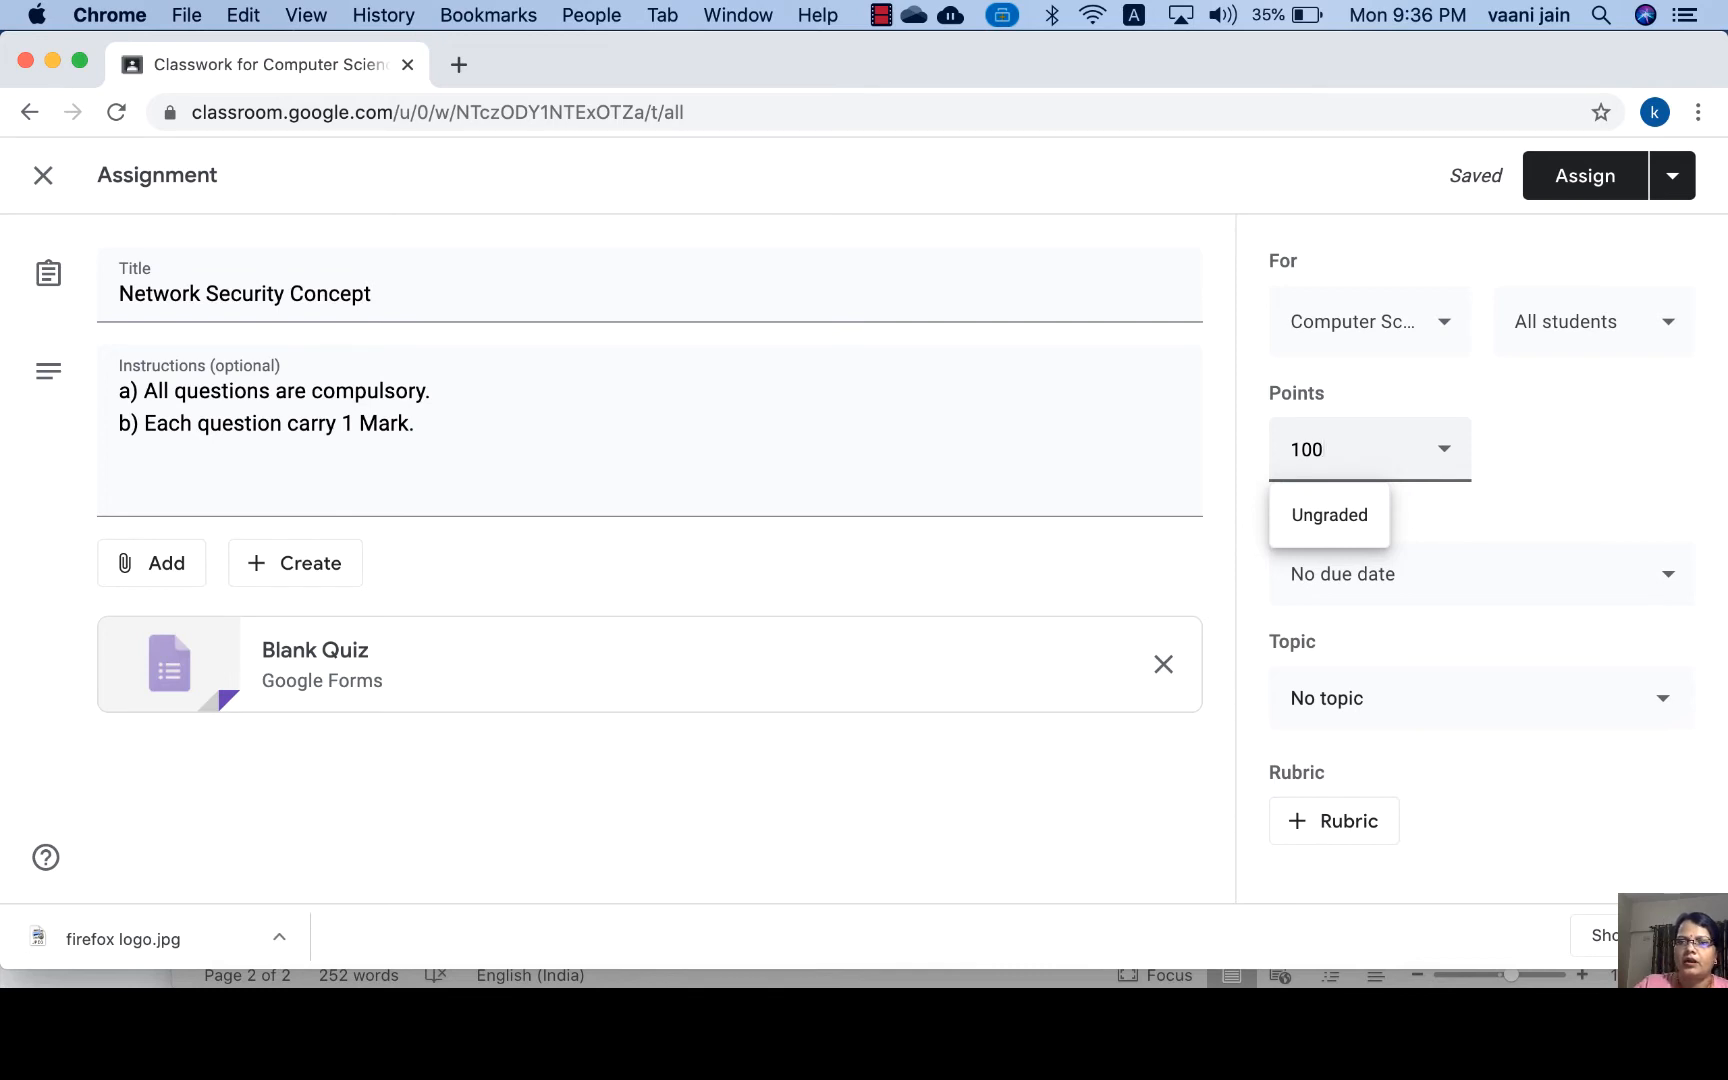
key(BackSpace)
key(BackSpace)
key(BackSpace)
text(5)
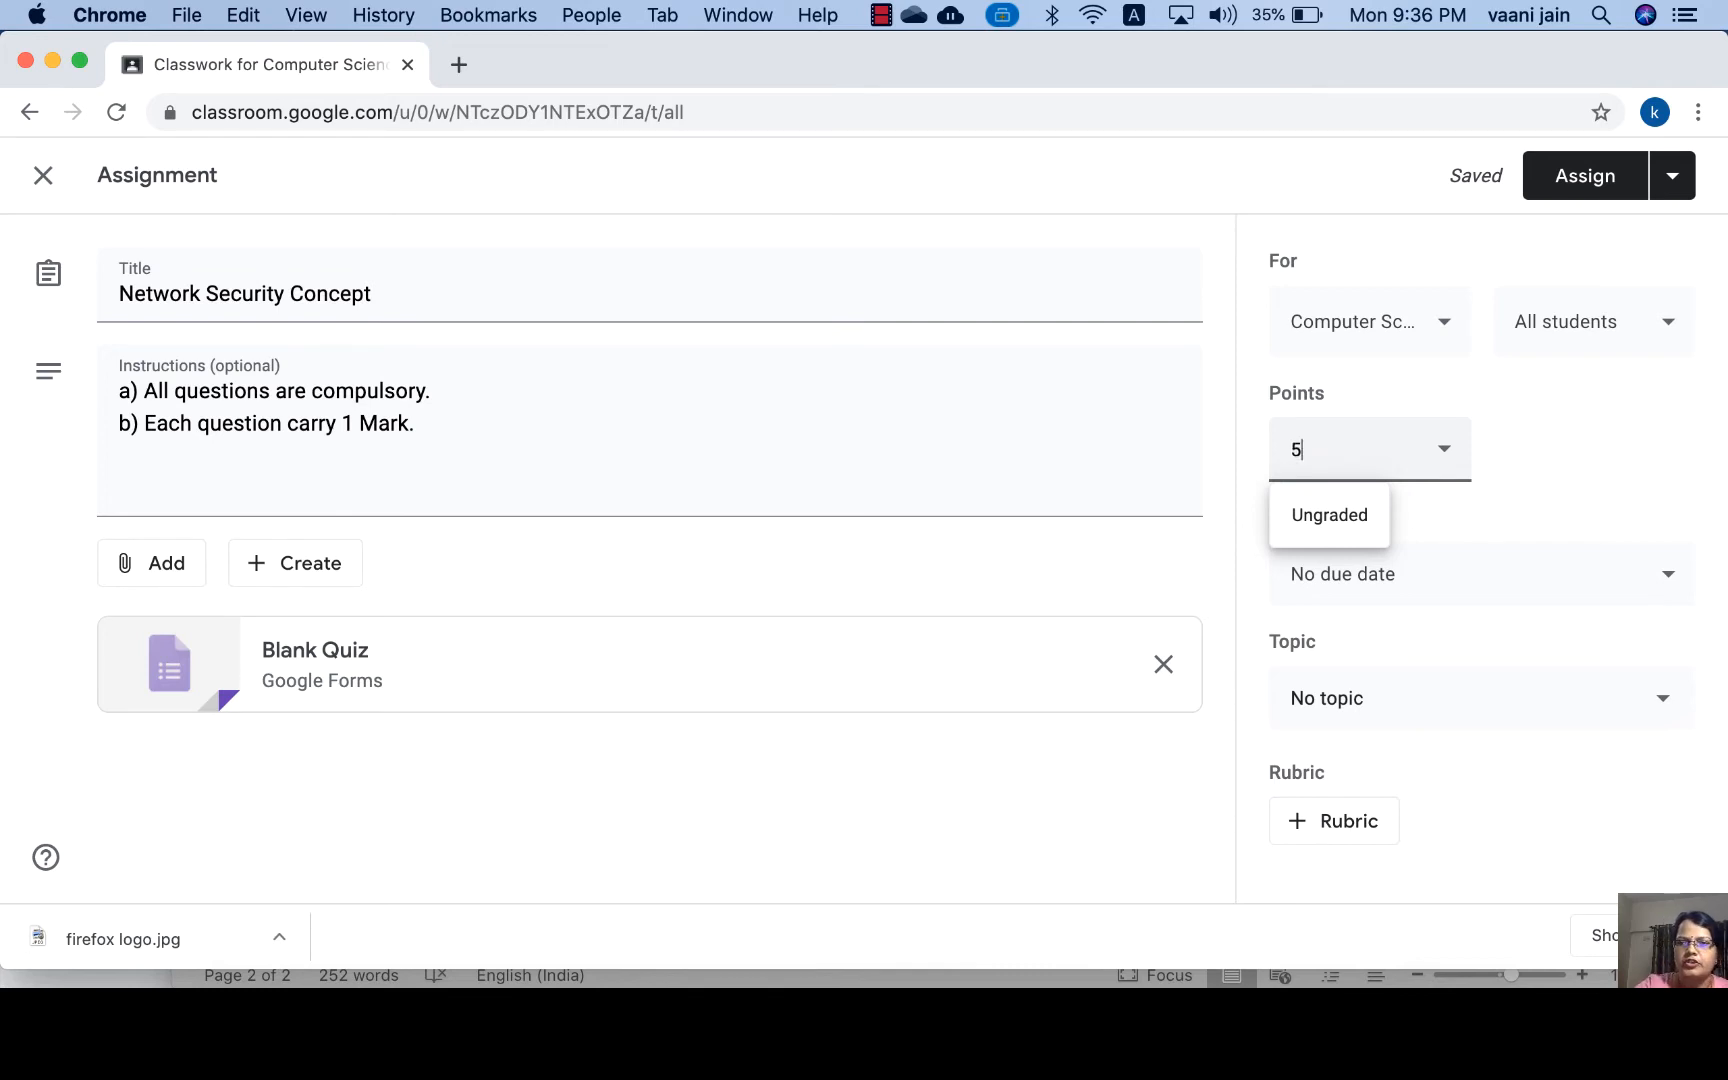
click(1596, 446)
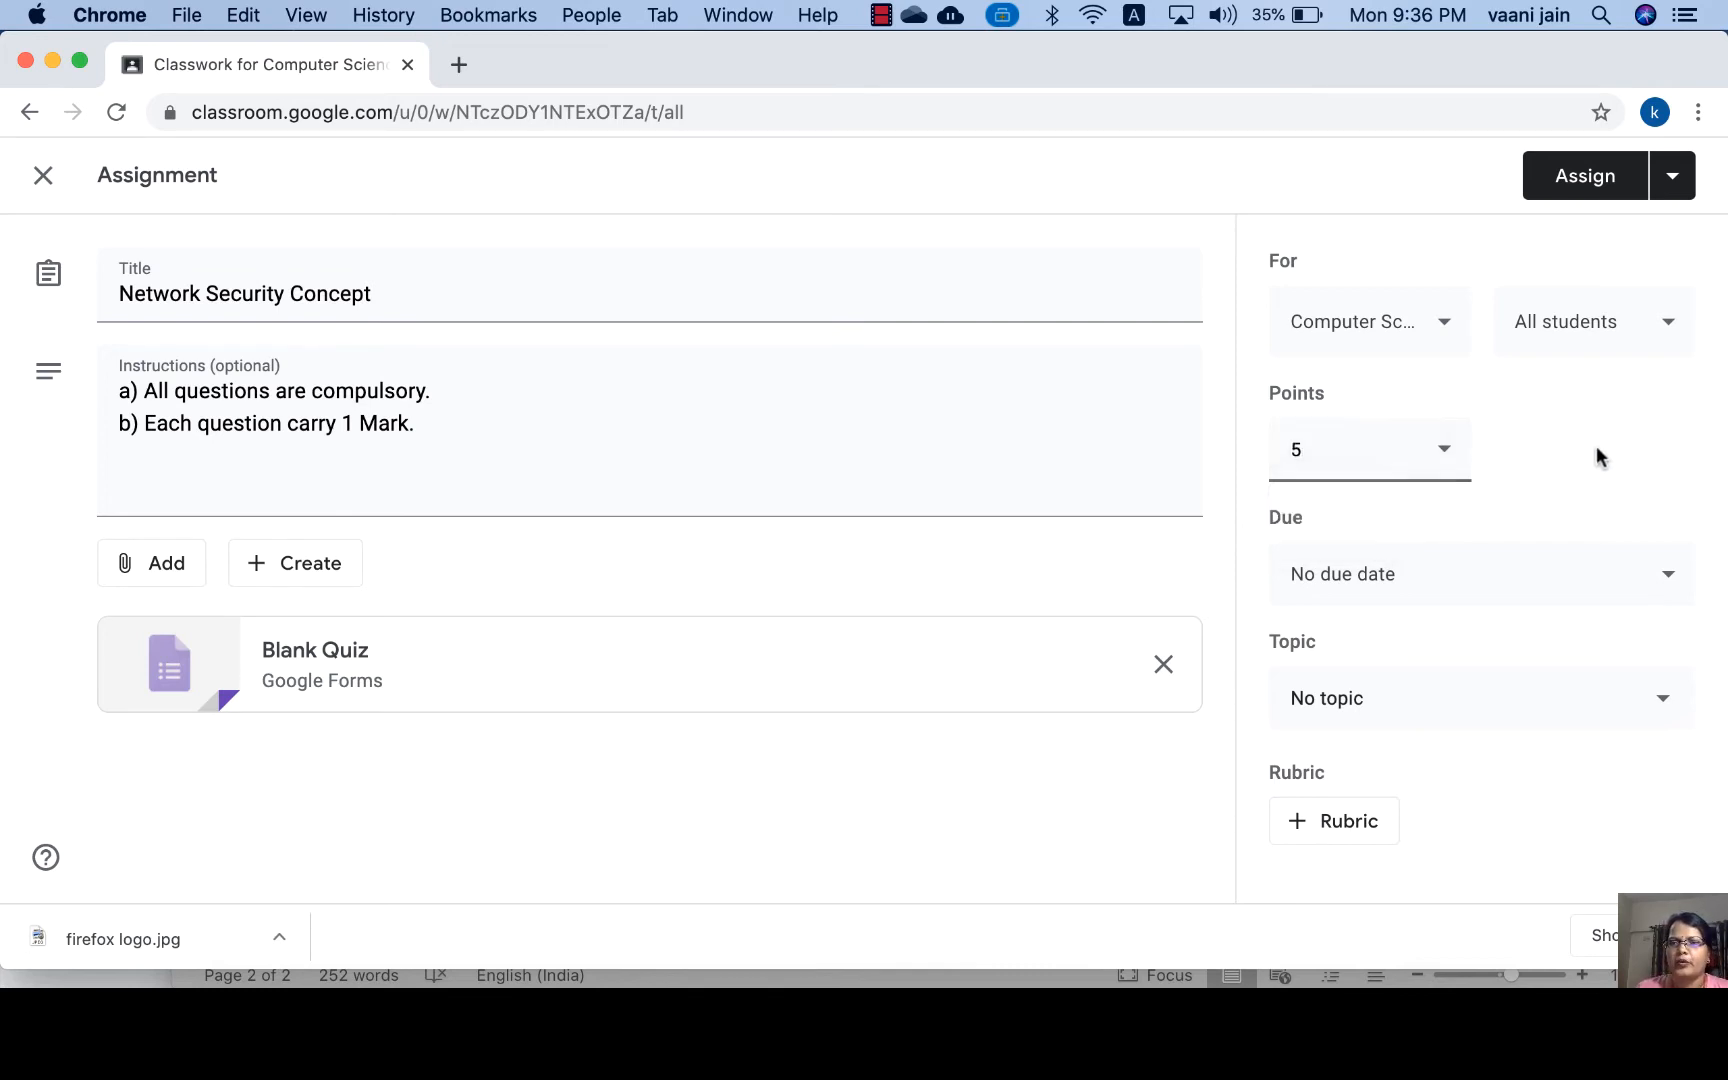
click(1443, 455)
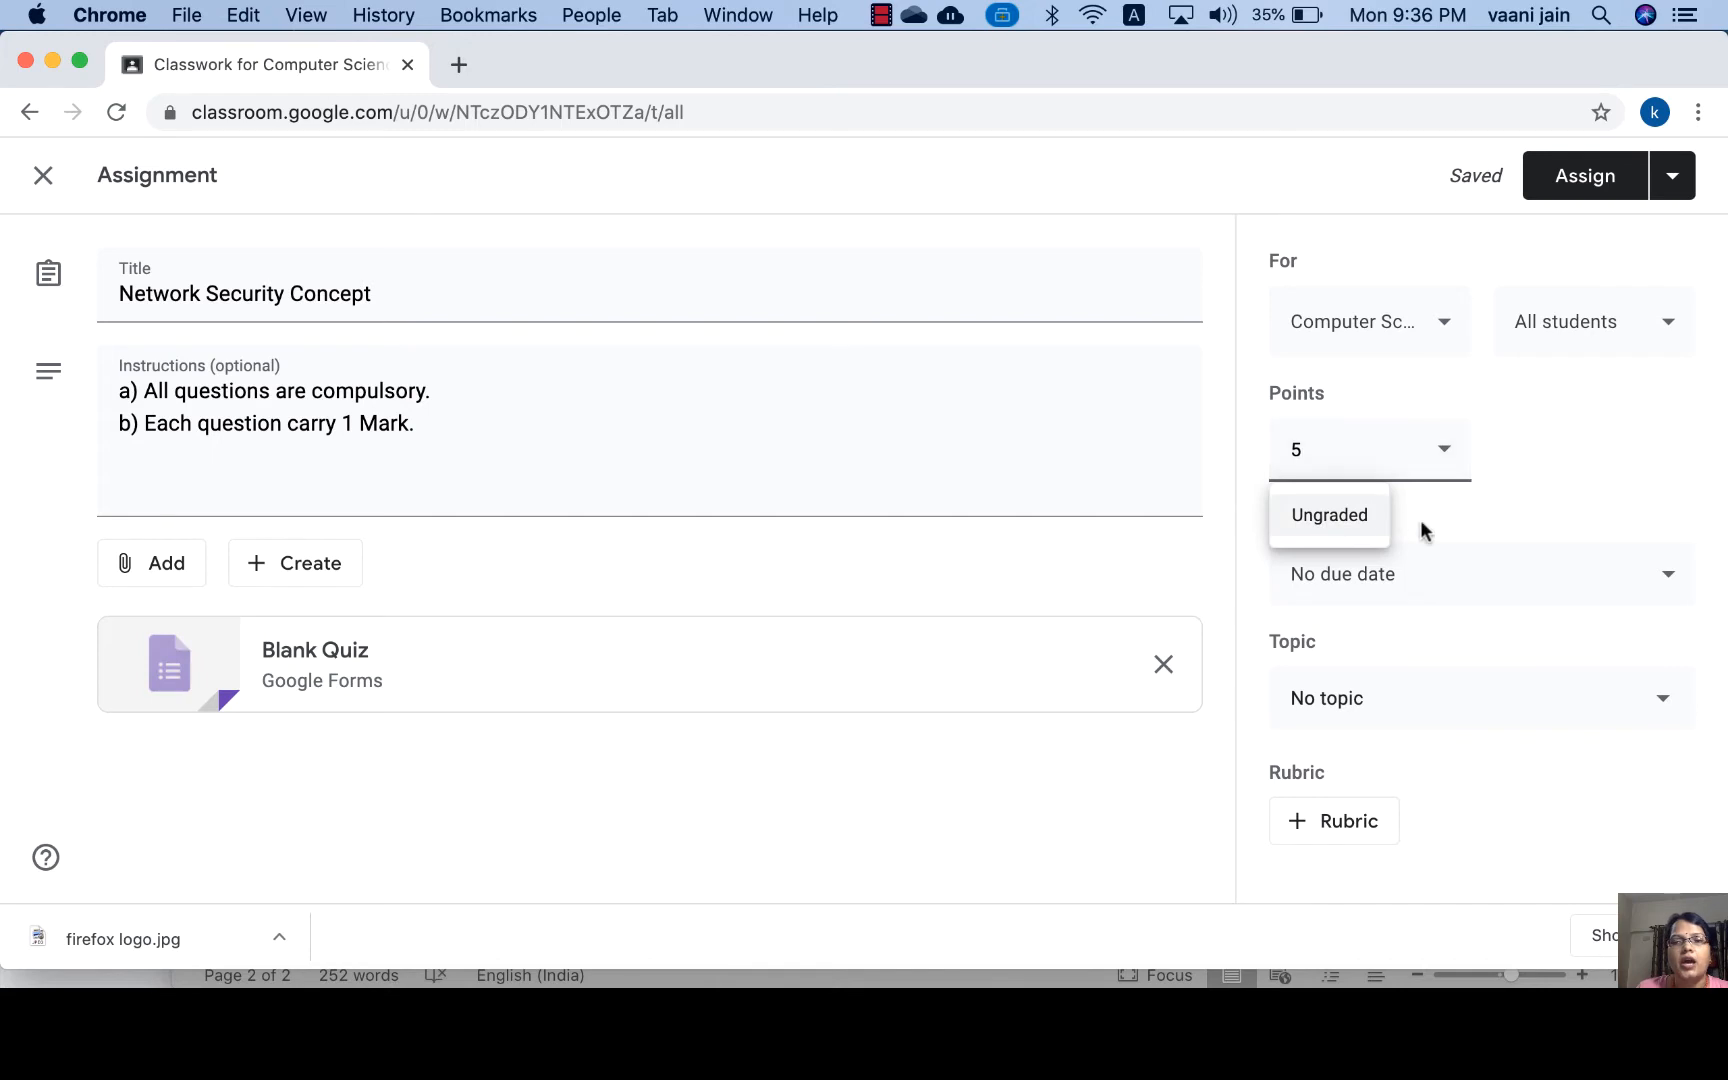
click(1600, 468)
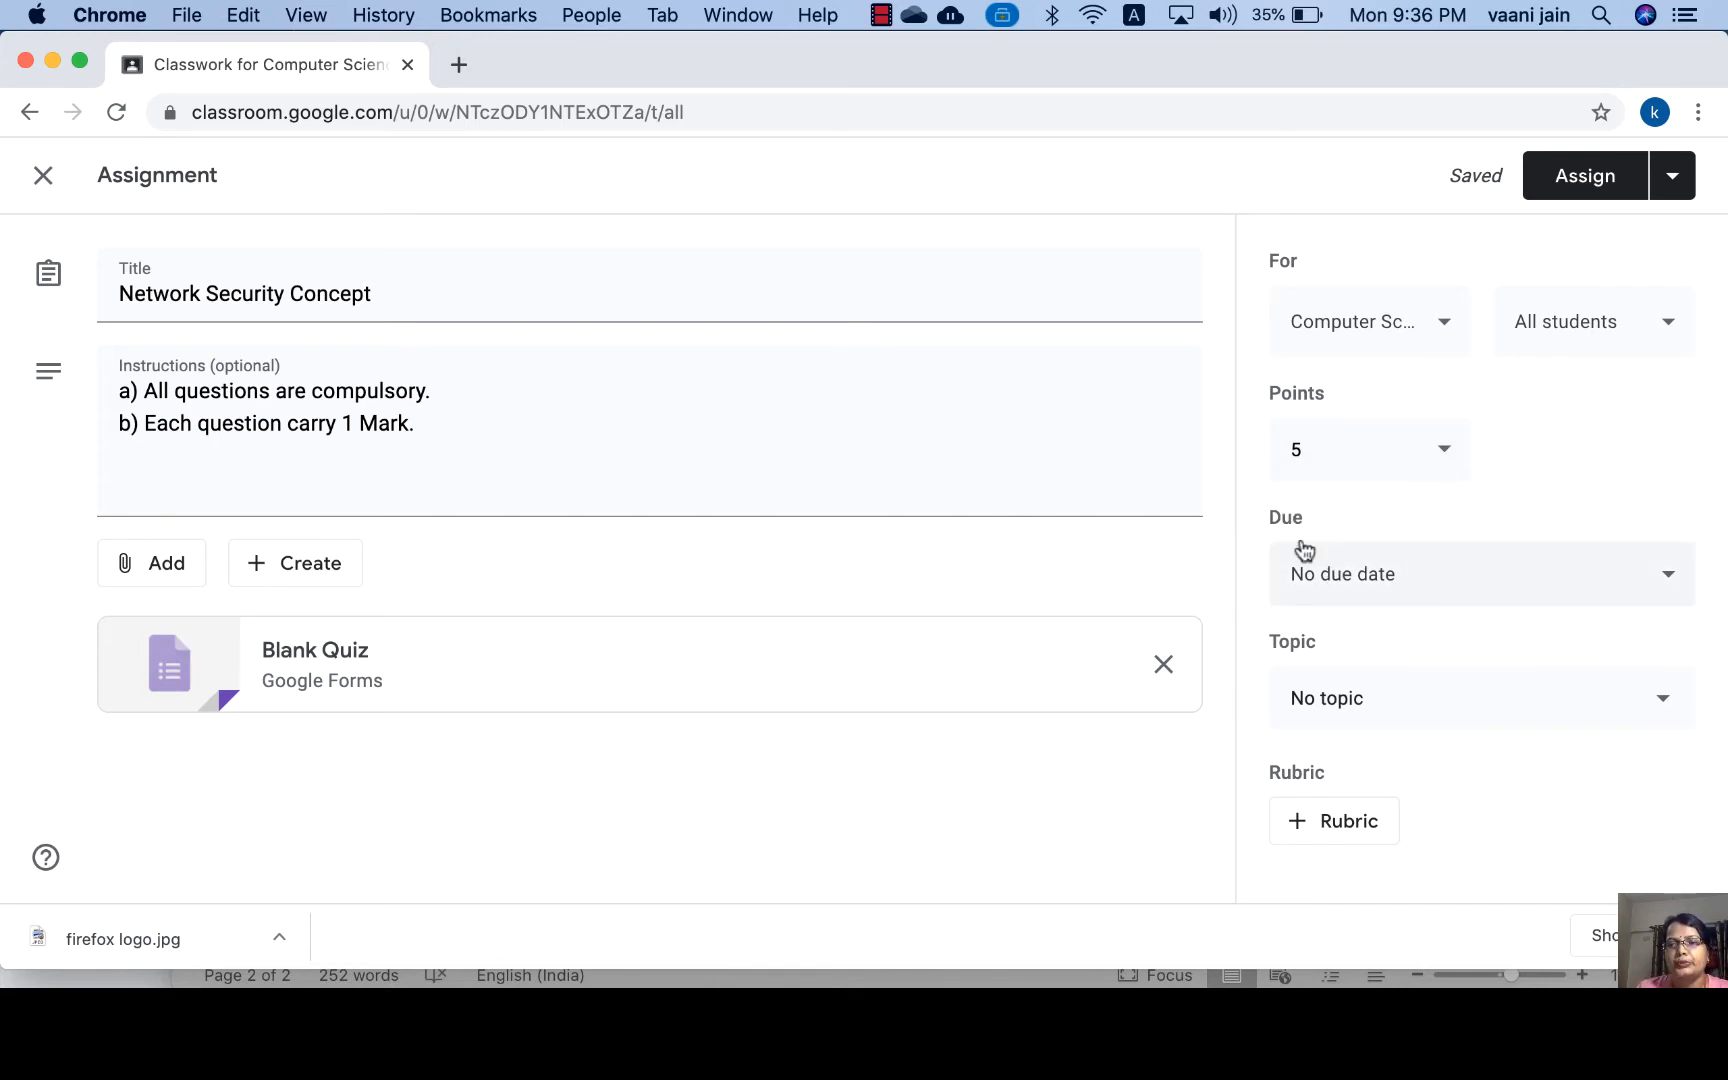
Set the assignment's due date to Jun 25, 2020, without a time.
click(1423, 582)
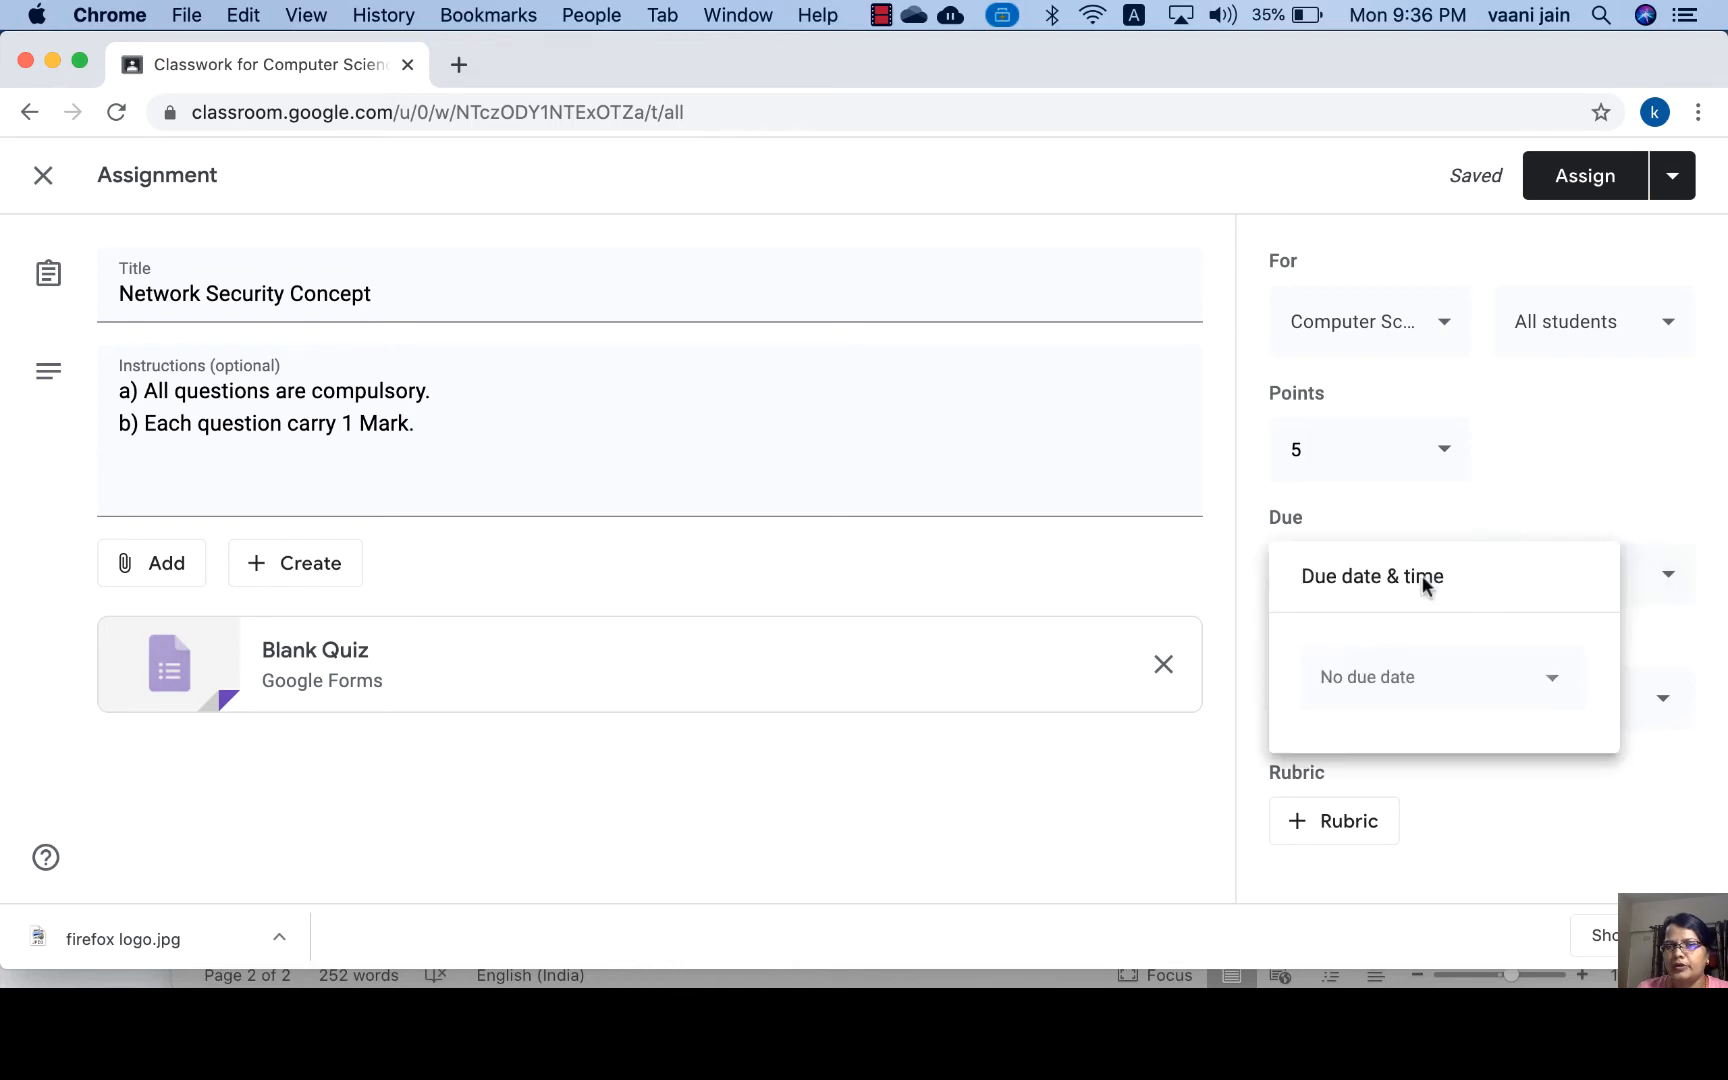
click(1562, 690)
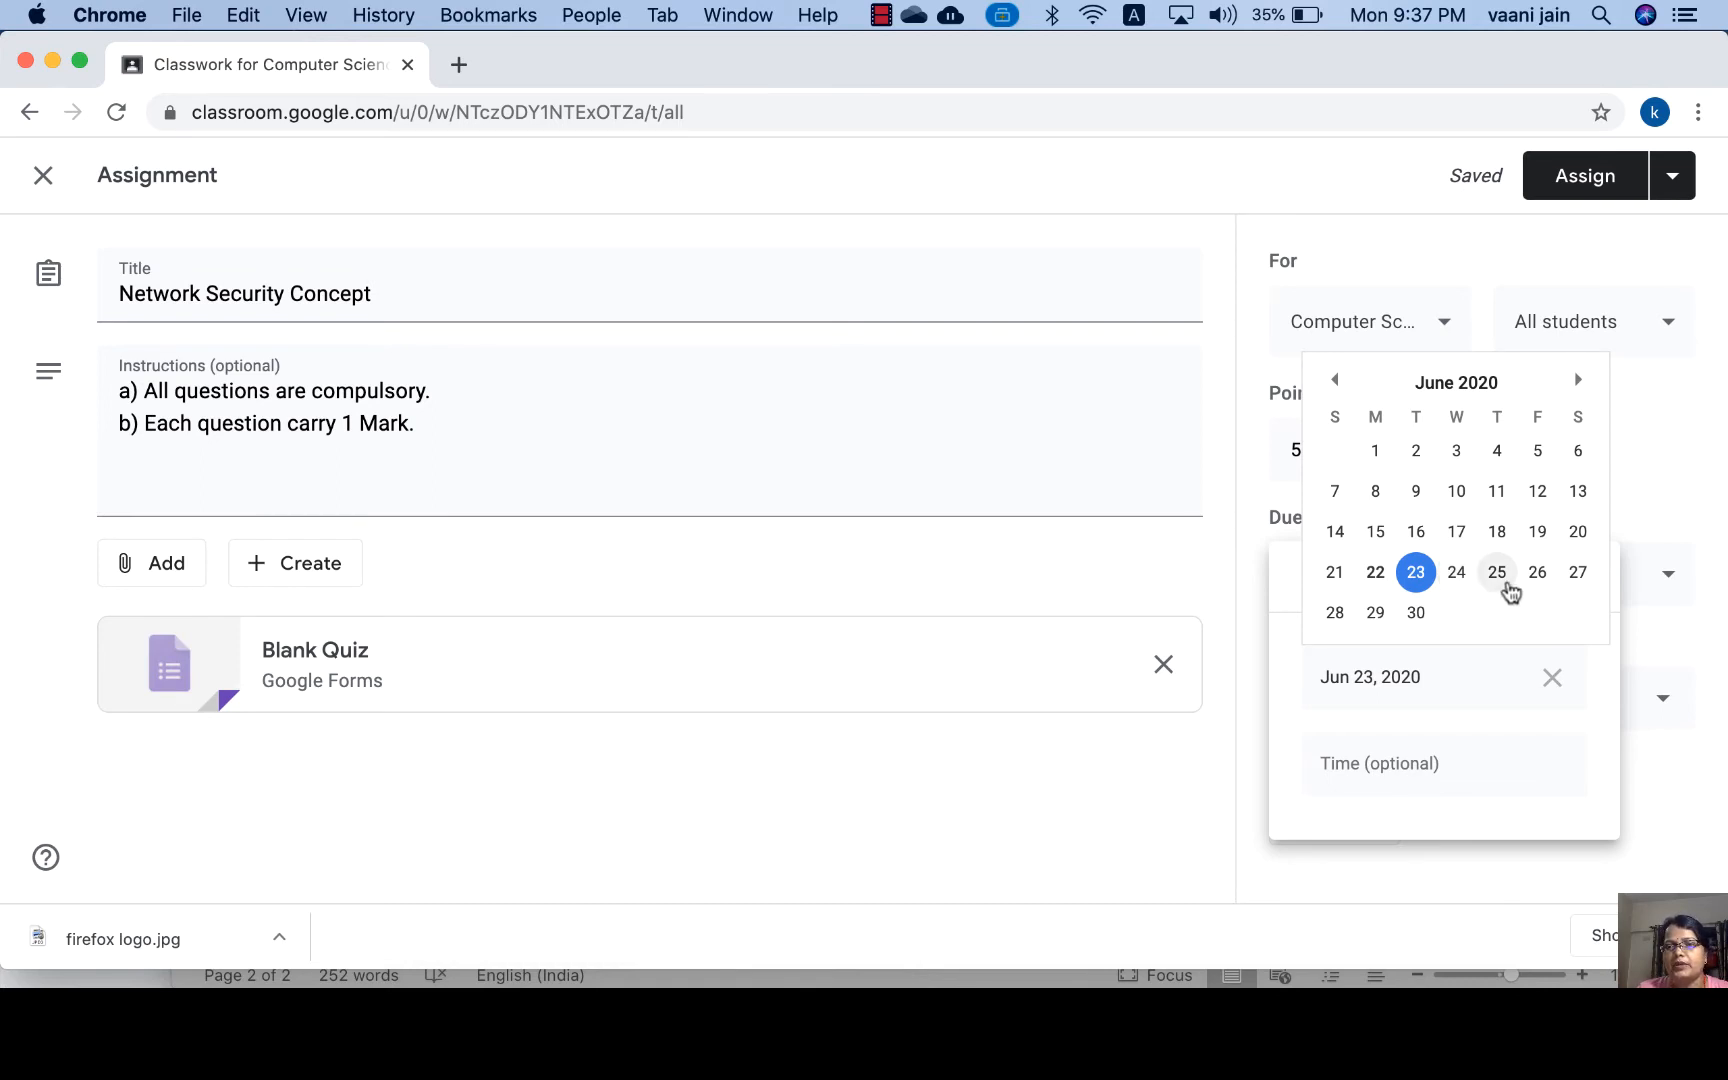
click(1497, 573)
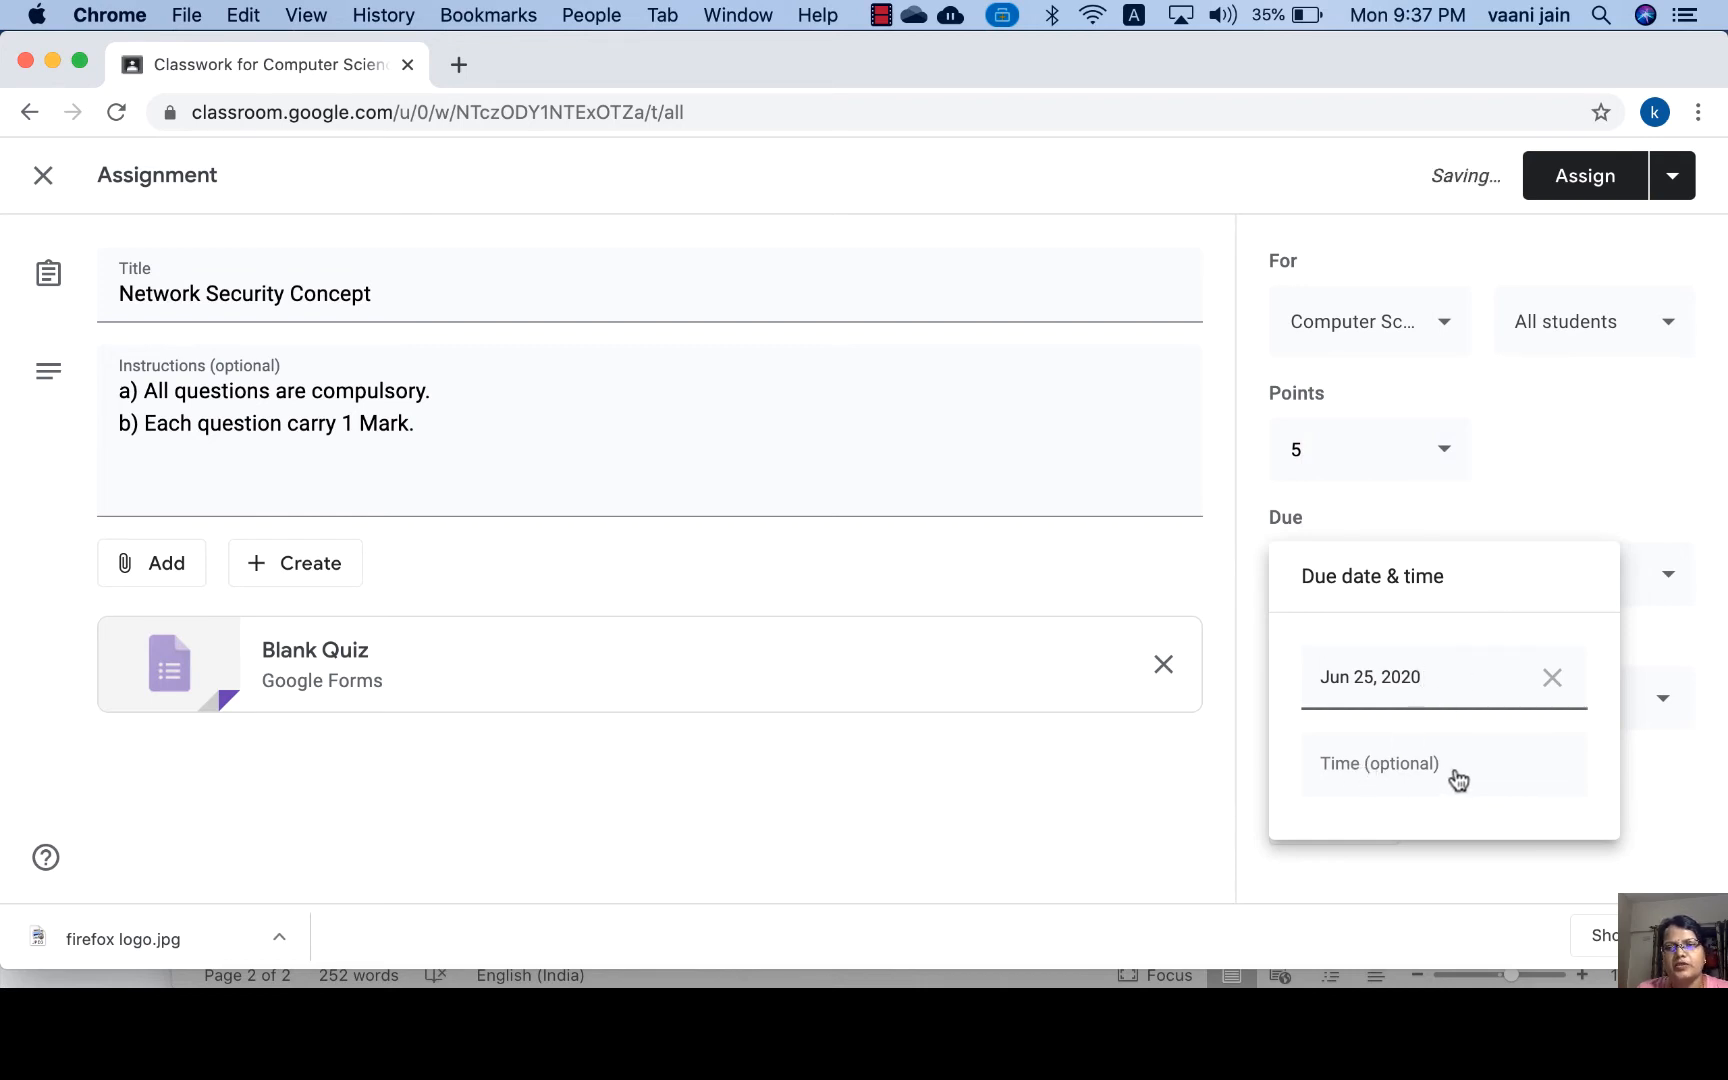
click(1720, 612)
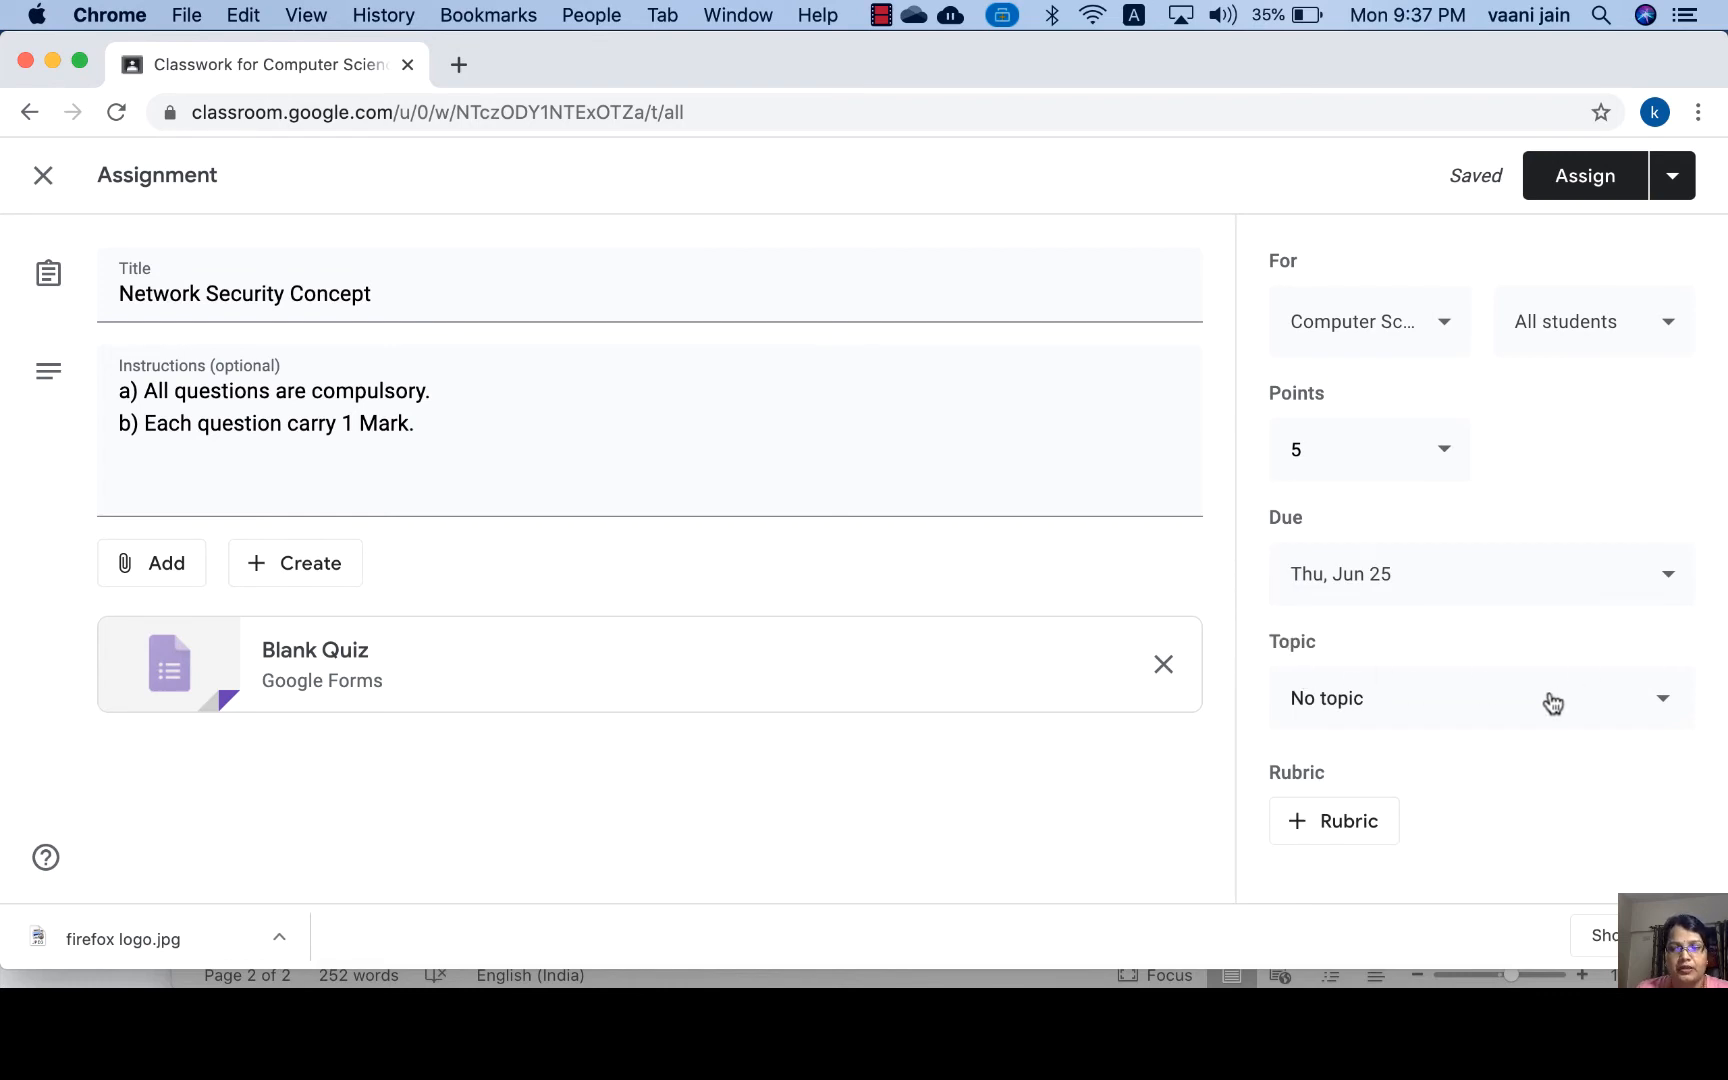
File the assignment under the topic "Unit II: Computer Networks" and open its attached Blank Quiz form for editing.
click(1663, 705)
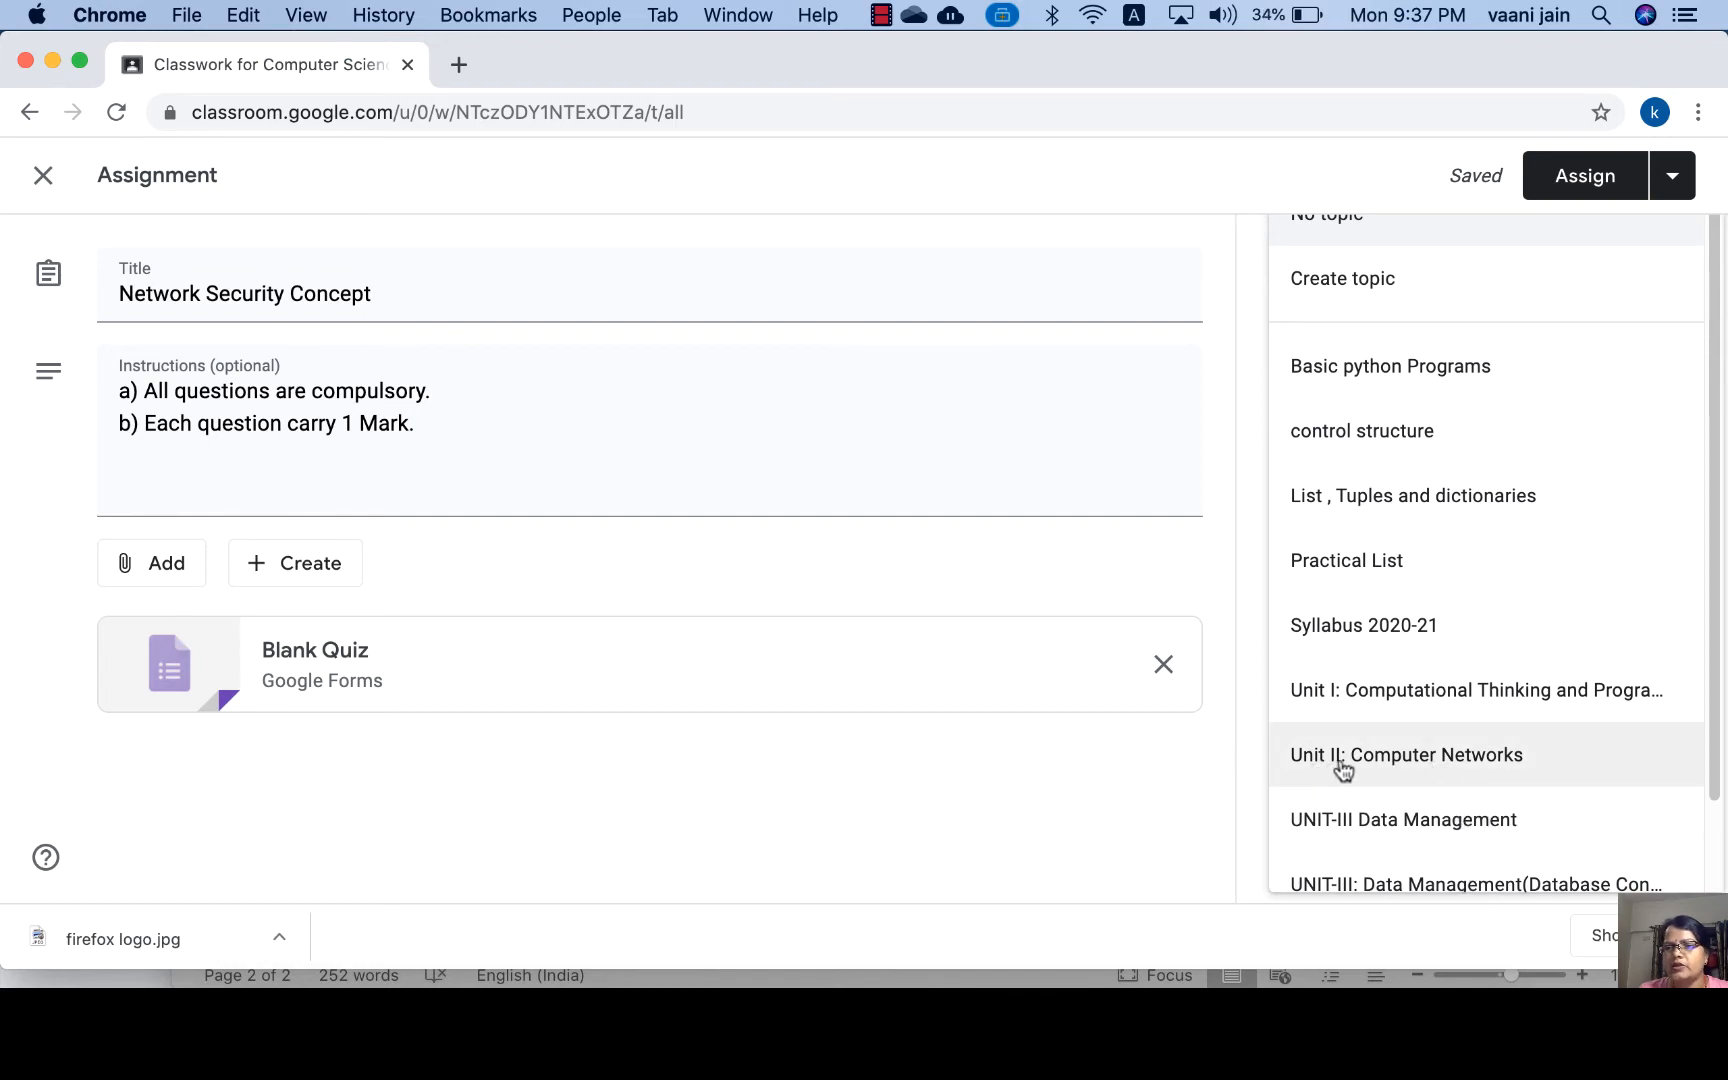
click(1457, 758)
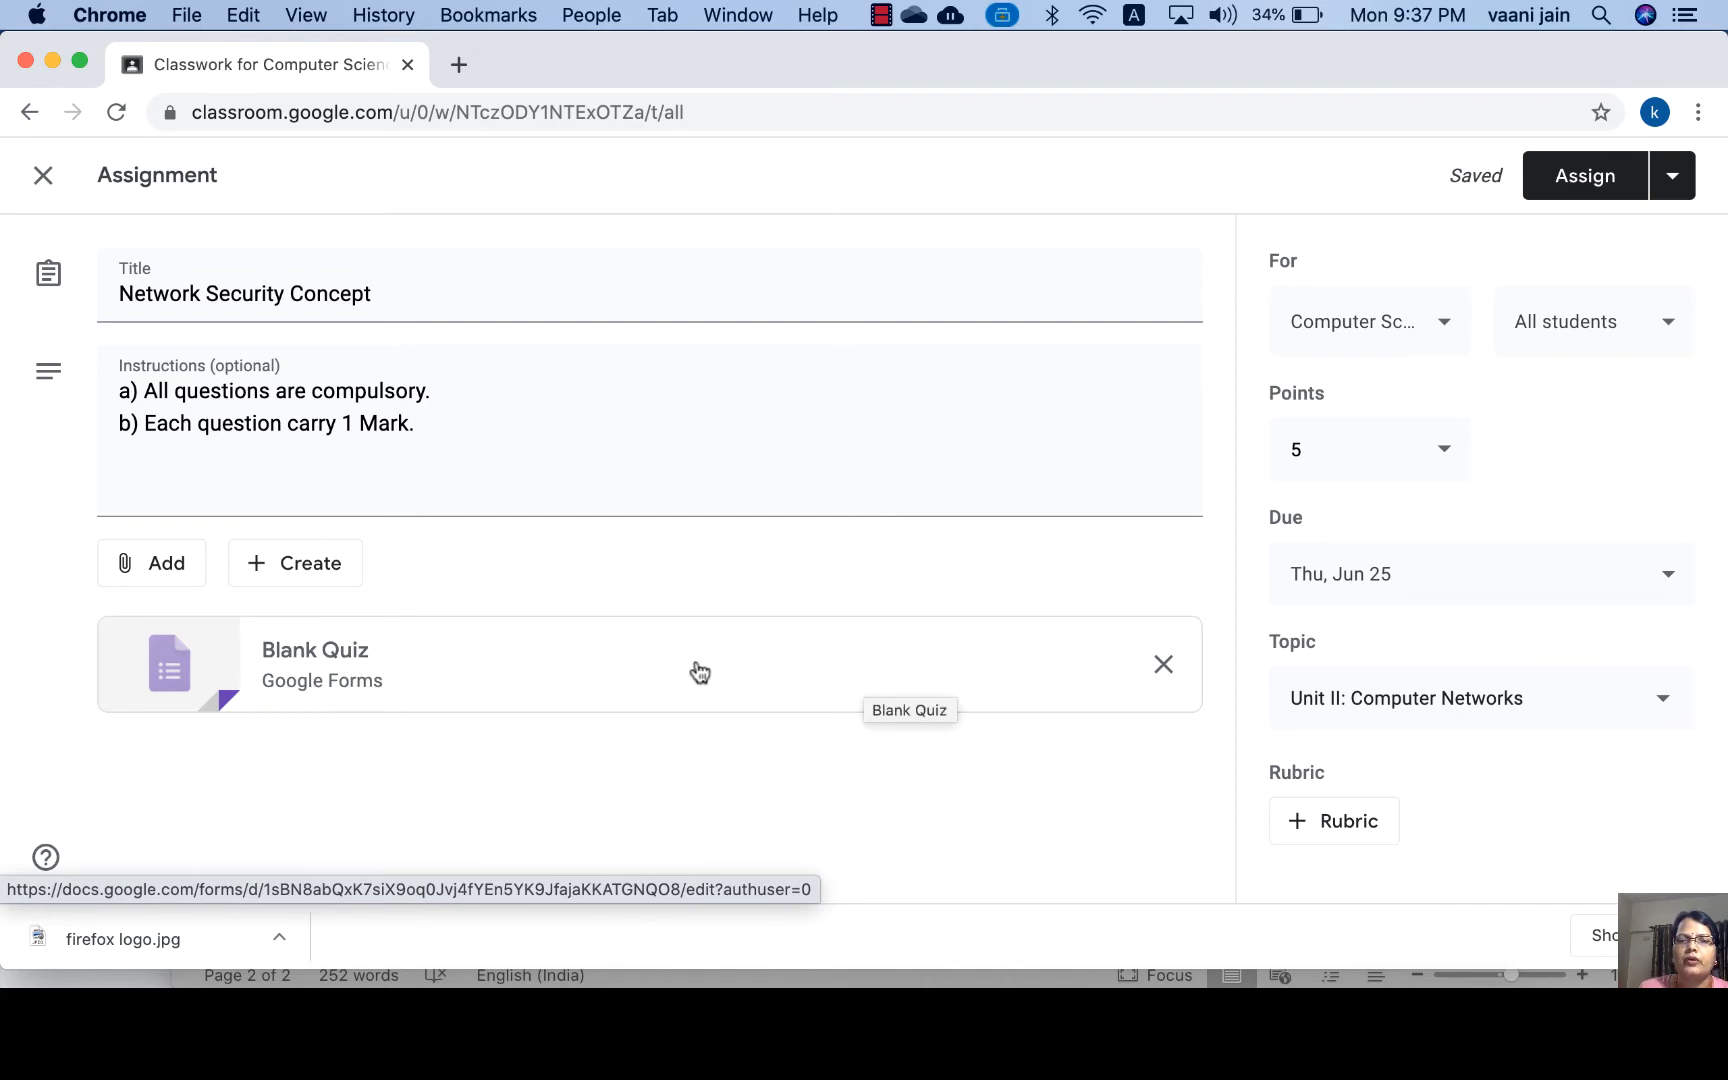
click(362, 679)
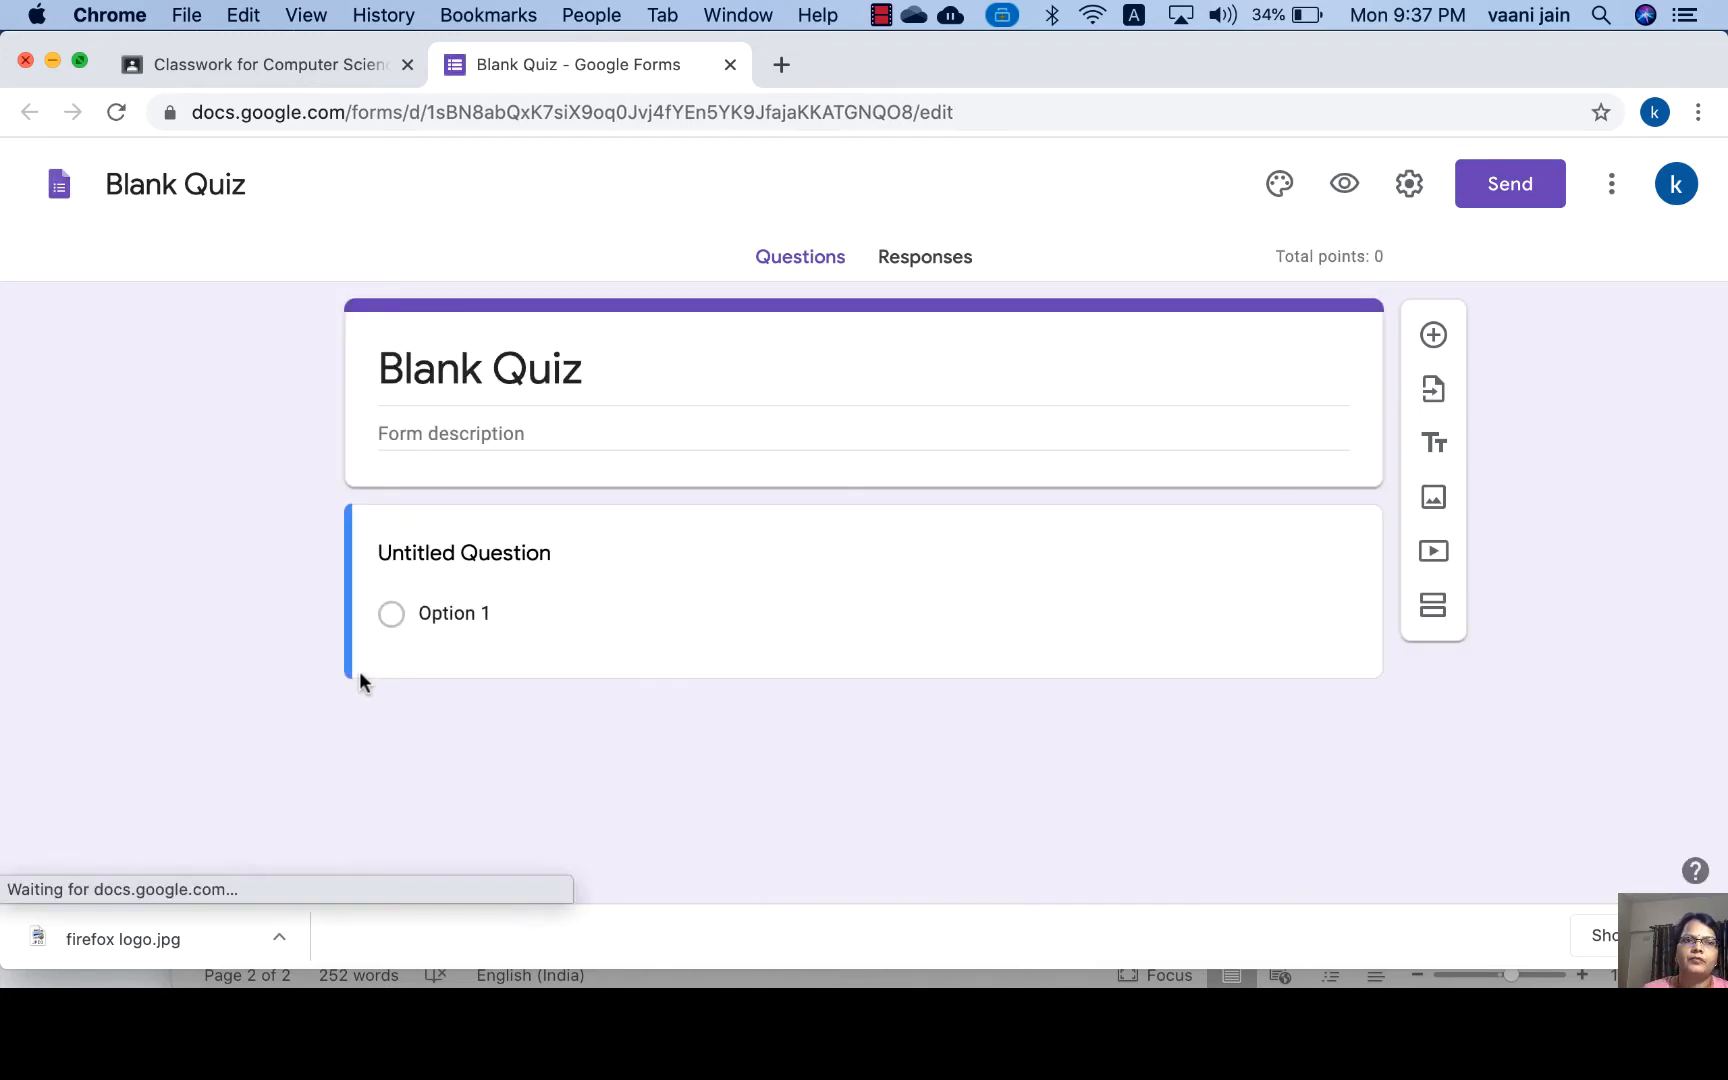
Rename the quiz form's file as "network security Quiz".
click(208, 184)
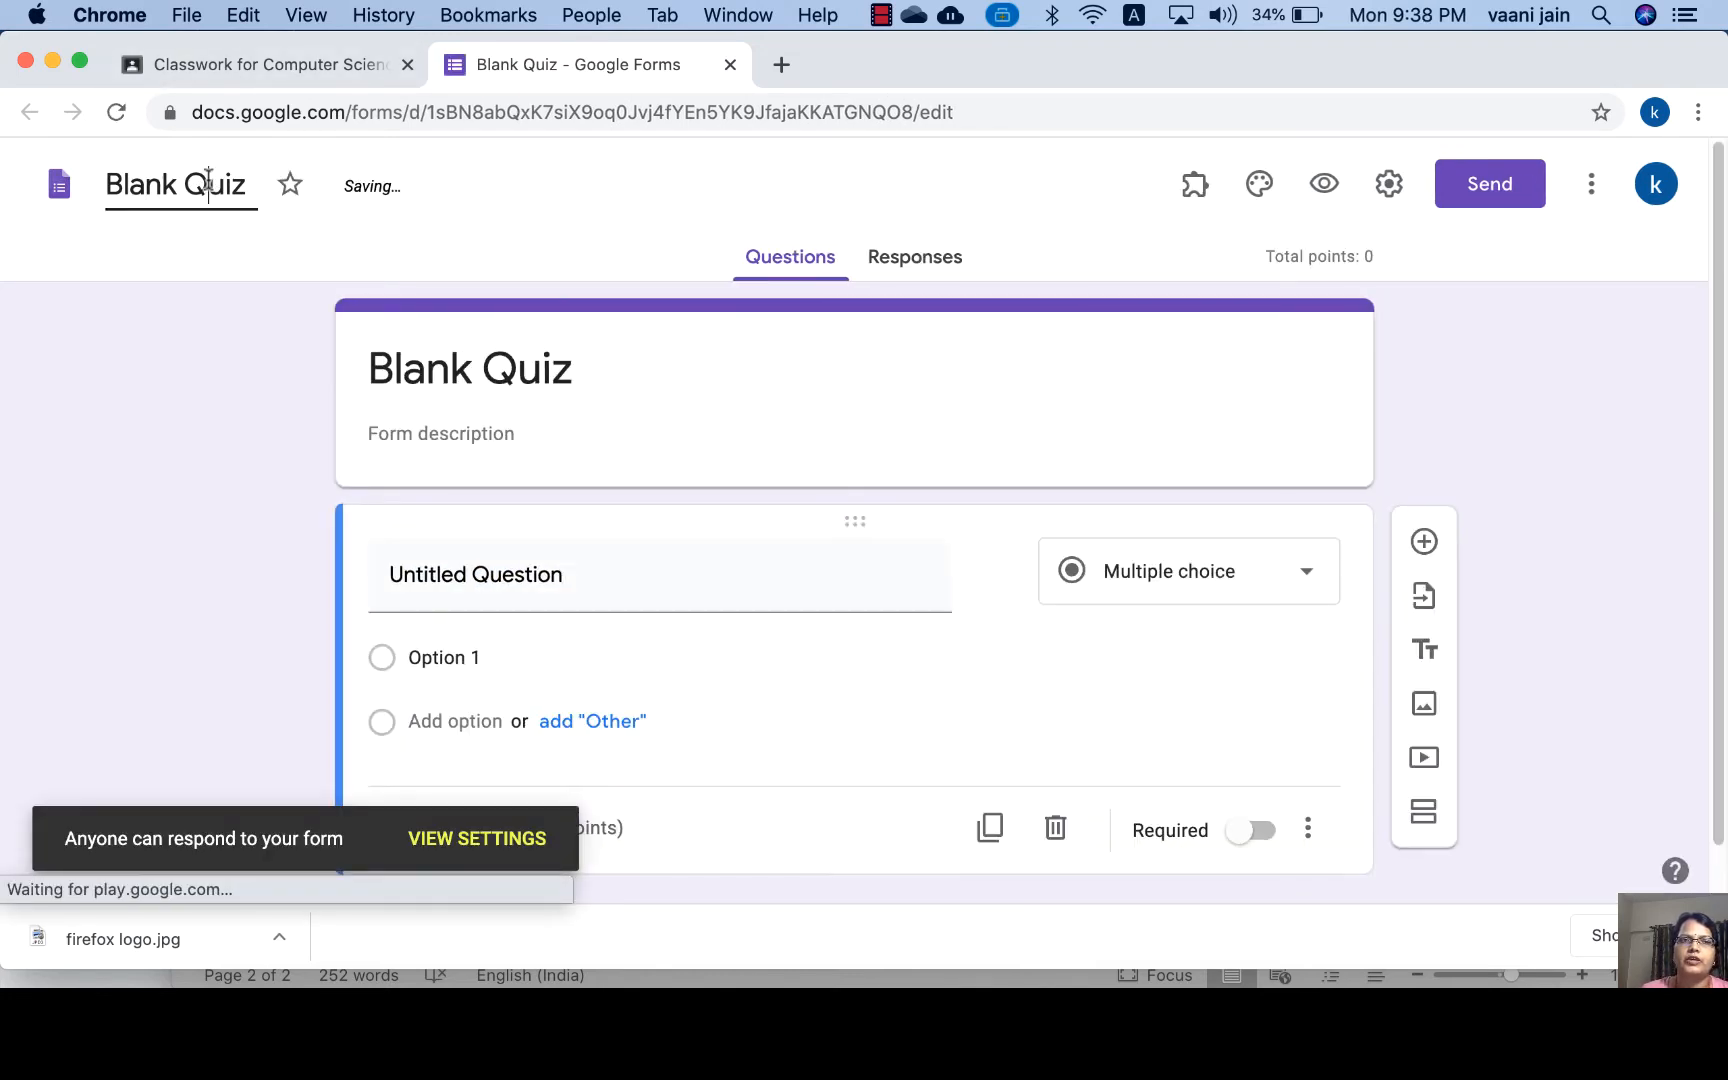
drag(182, 186, 100, 188)
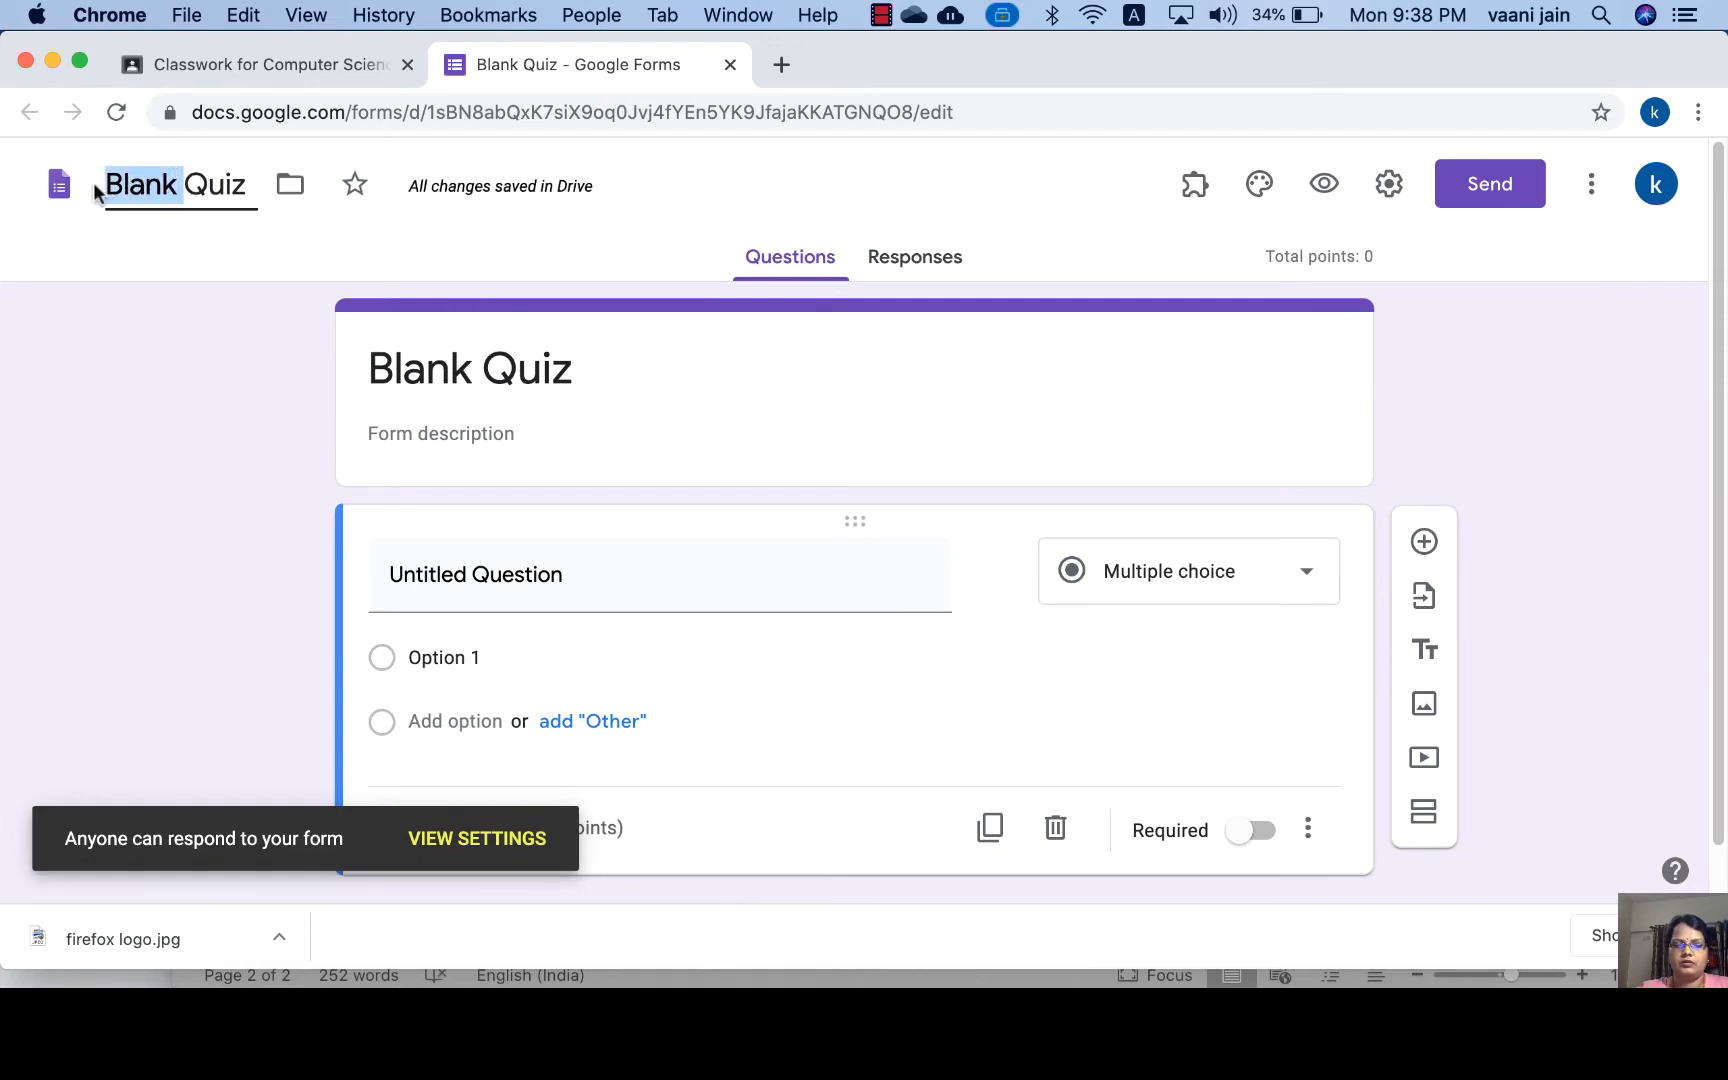
text(networ)
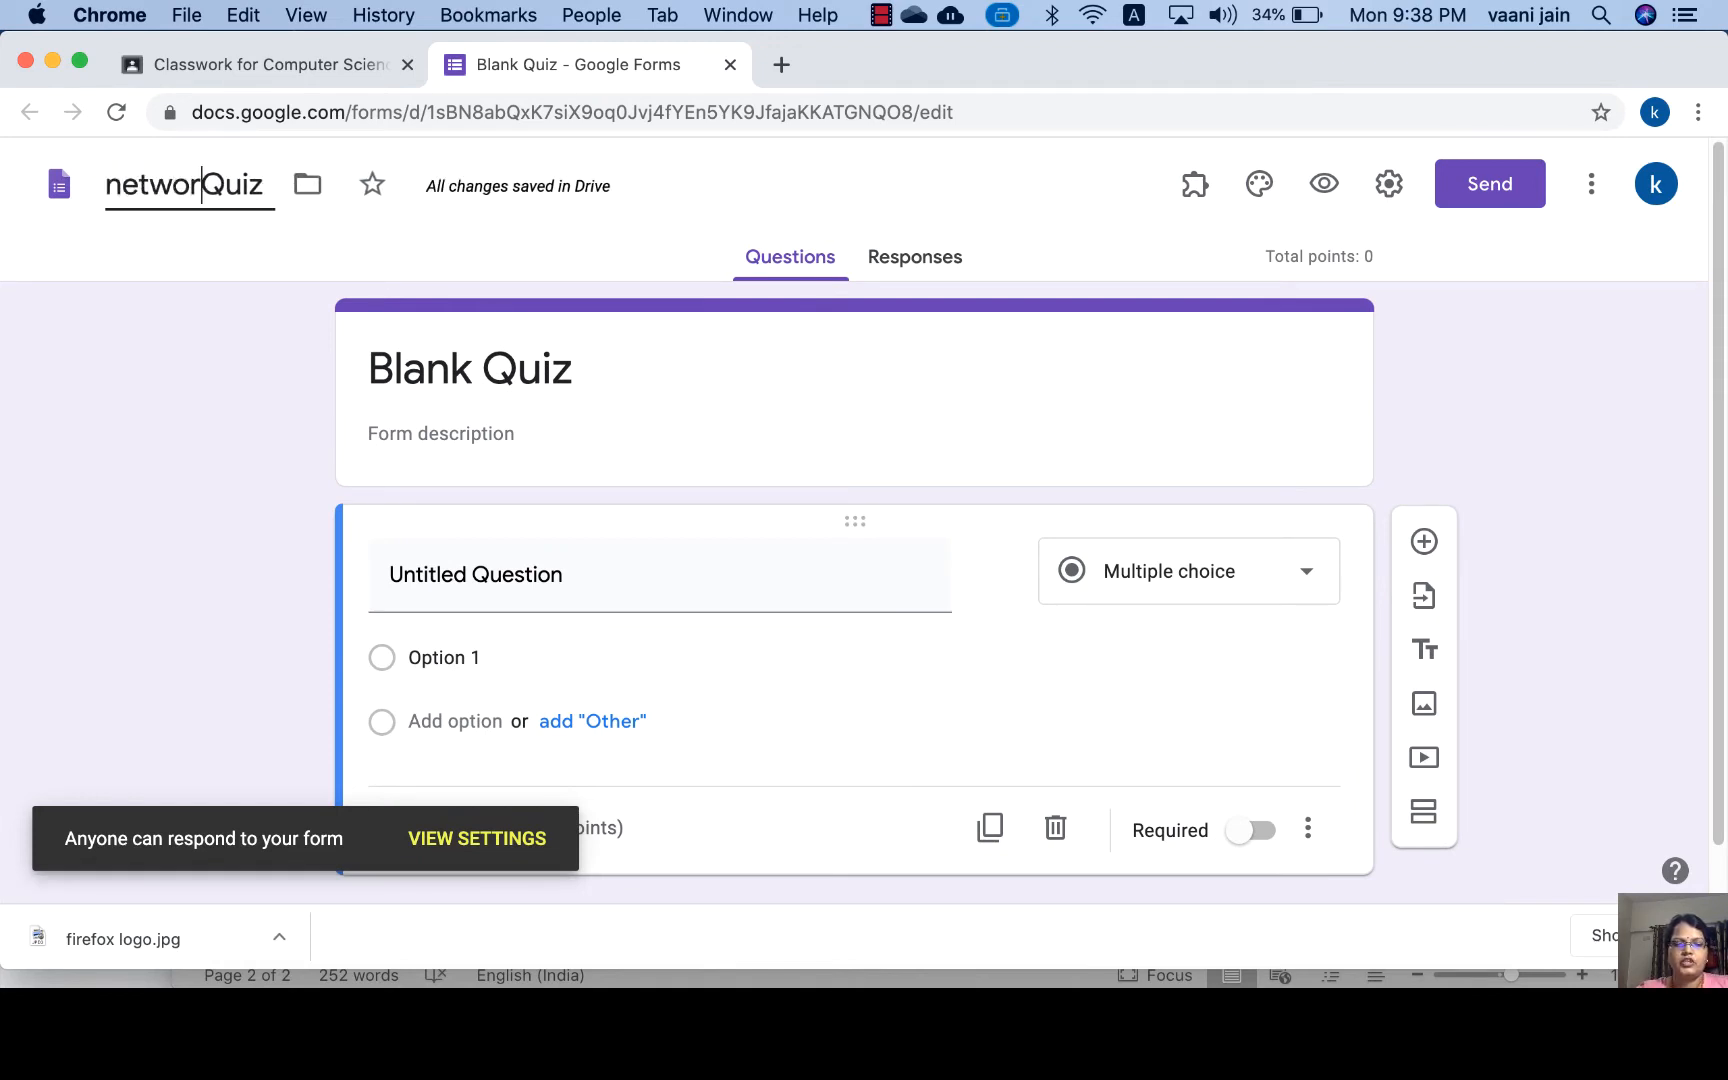
text(k security)
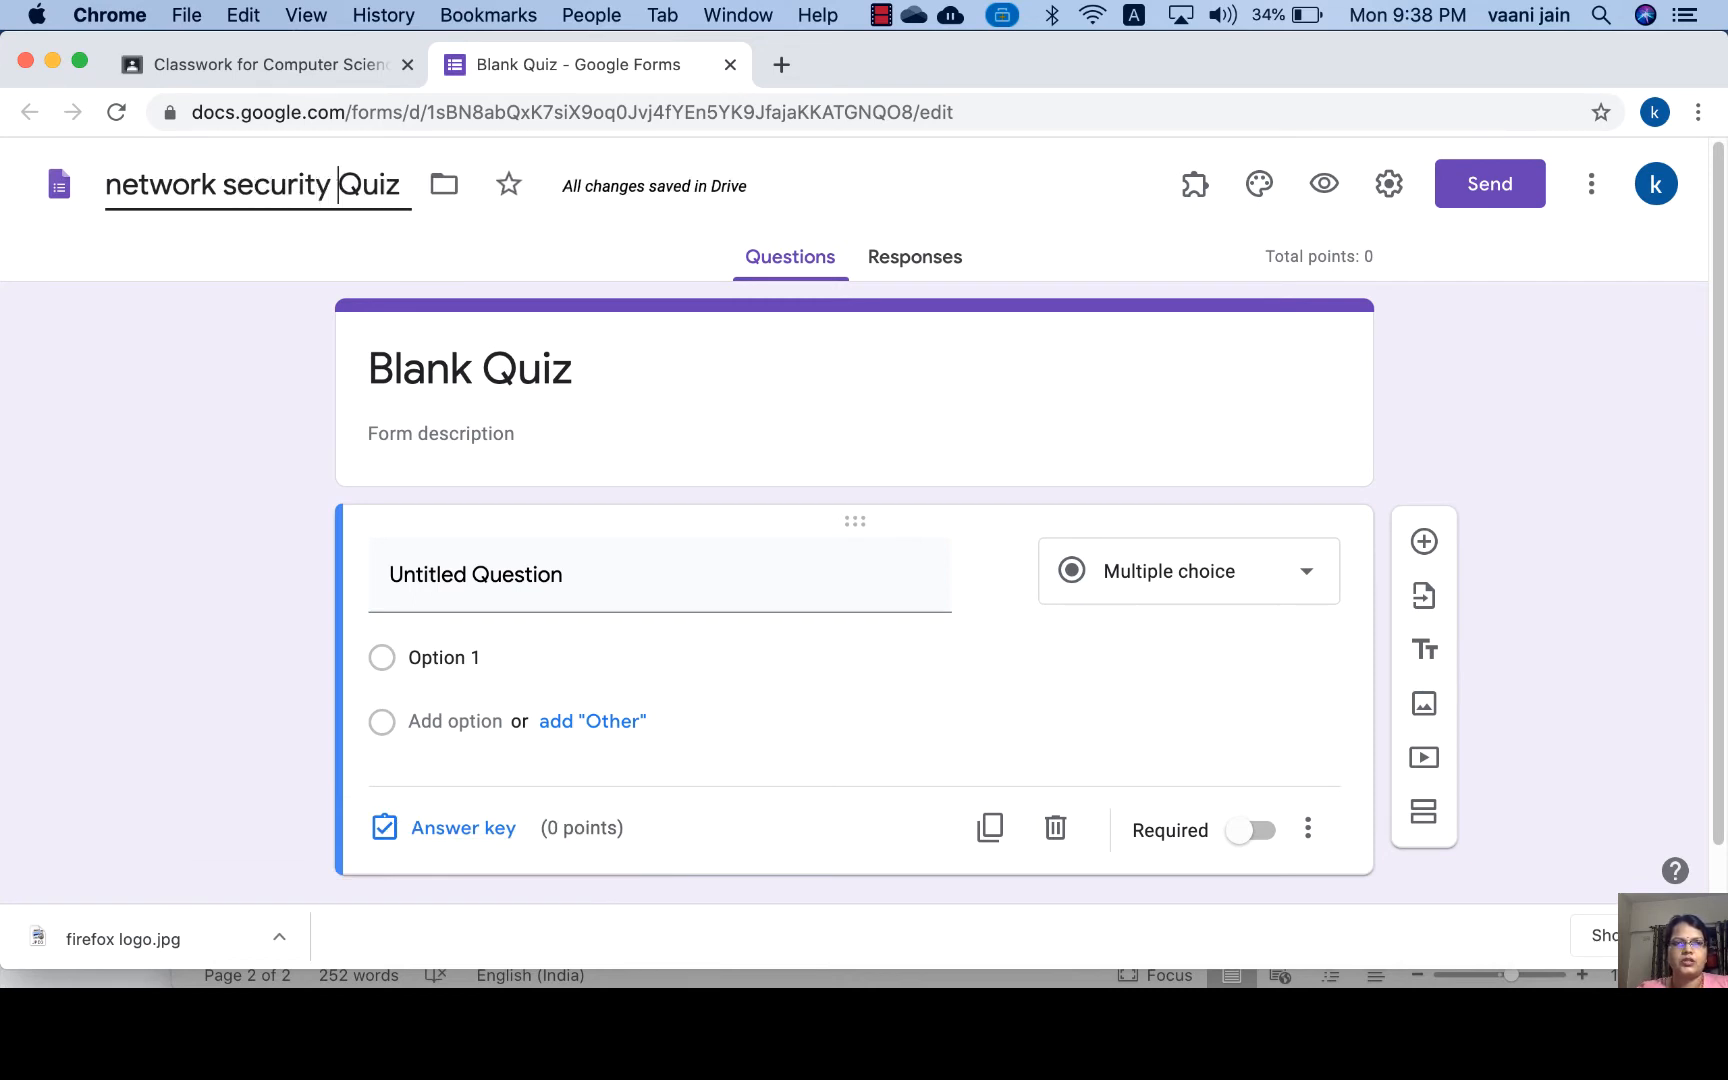
Change the heading shown on the form to "Network Security Quiz", leaving the form description empty.
click(441, 372)
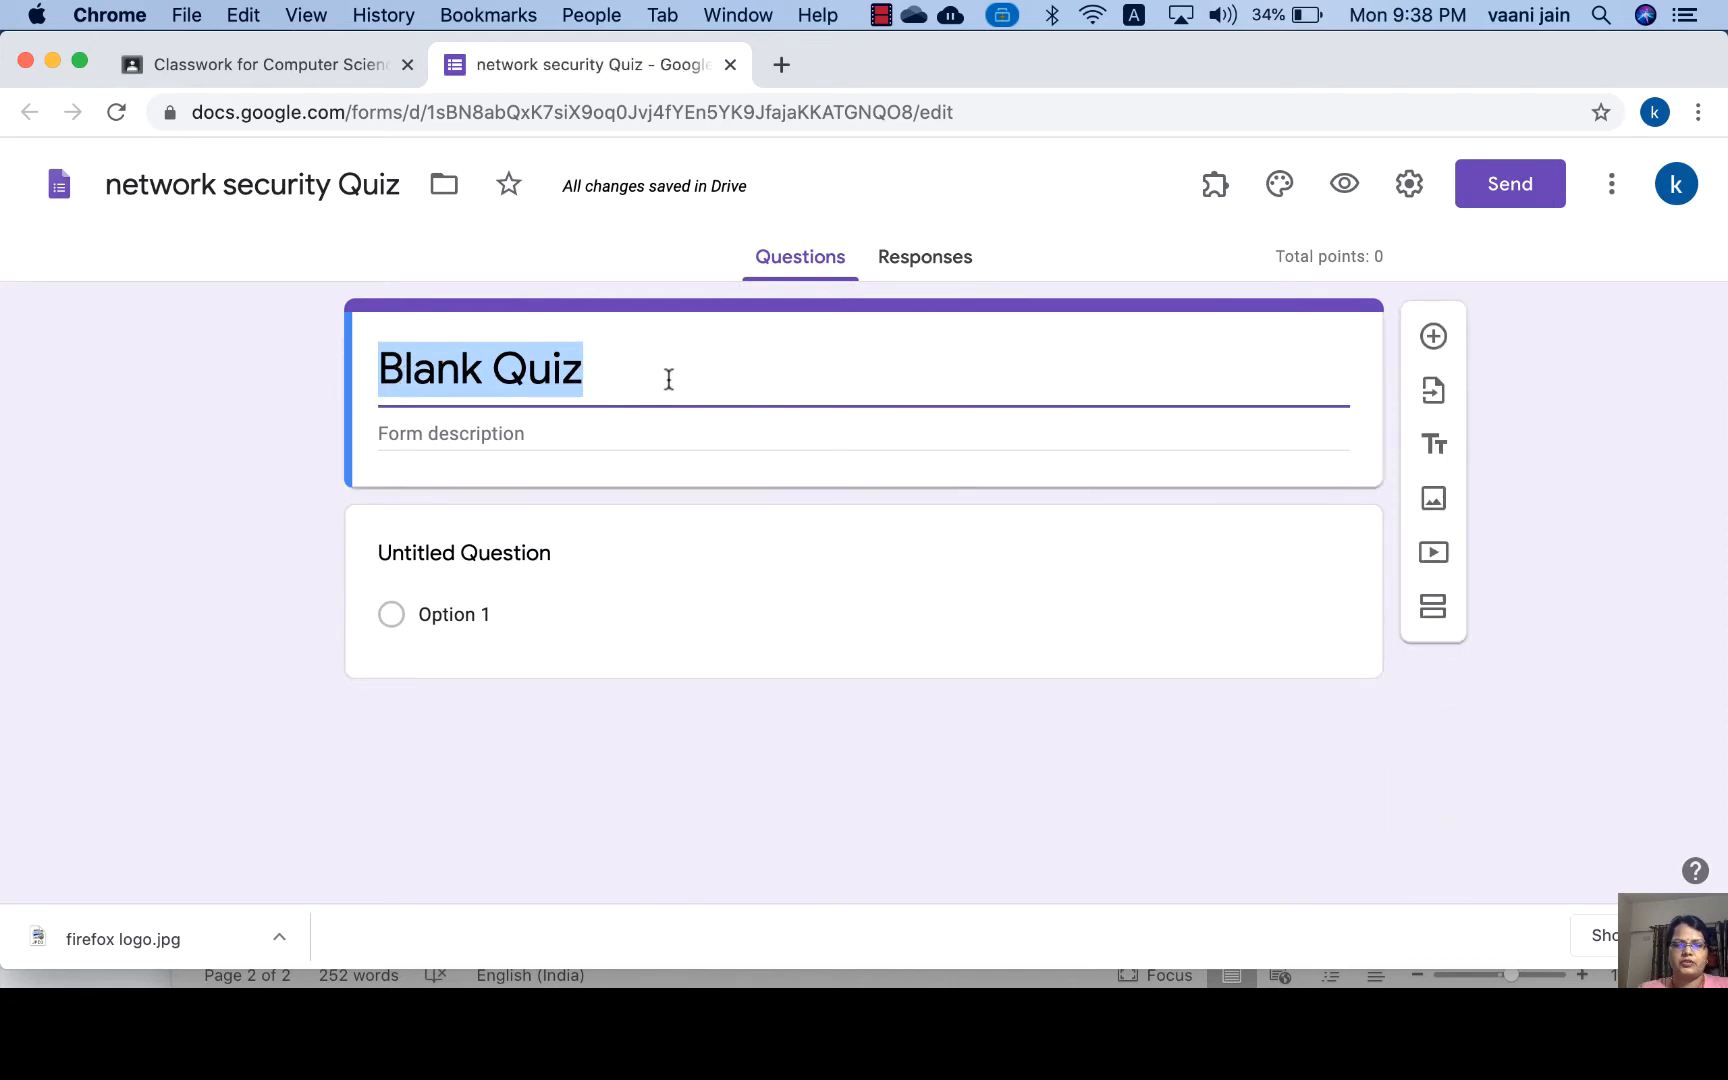
text(Ne)
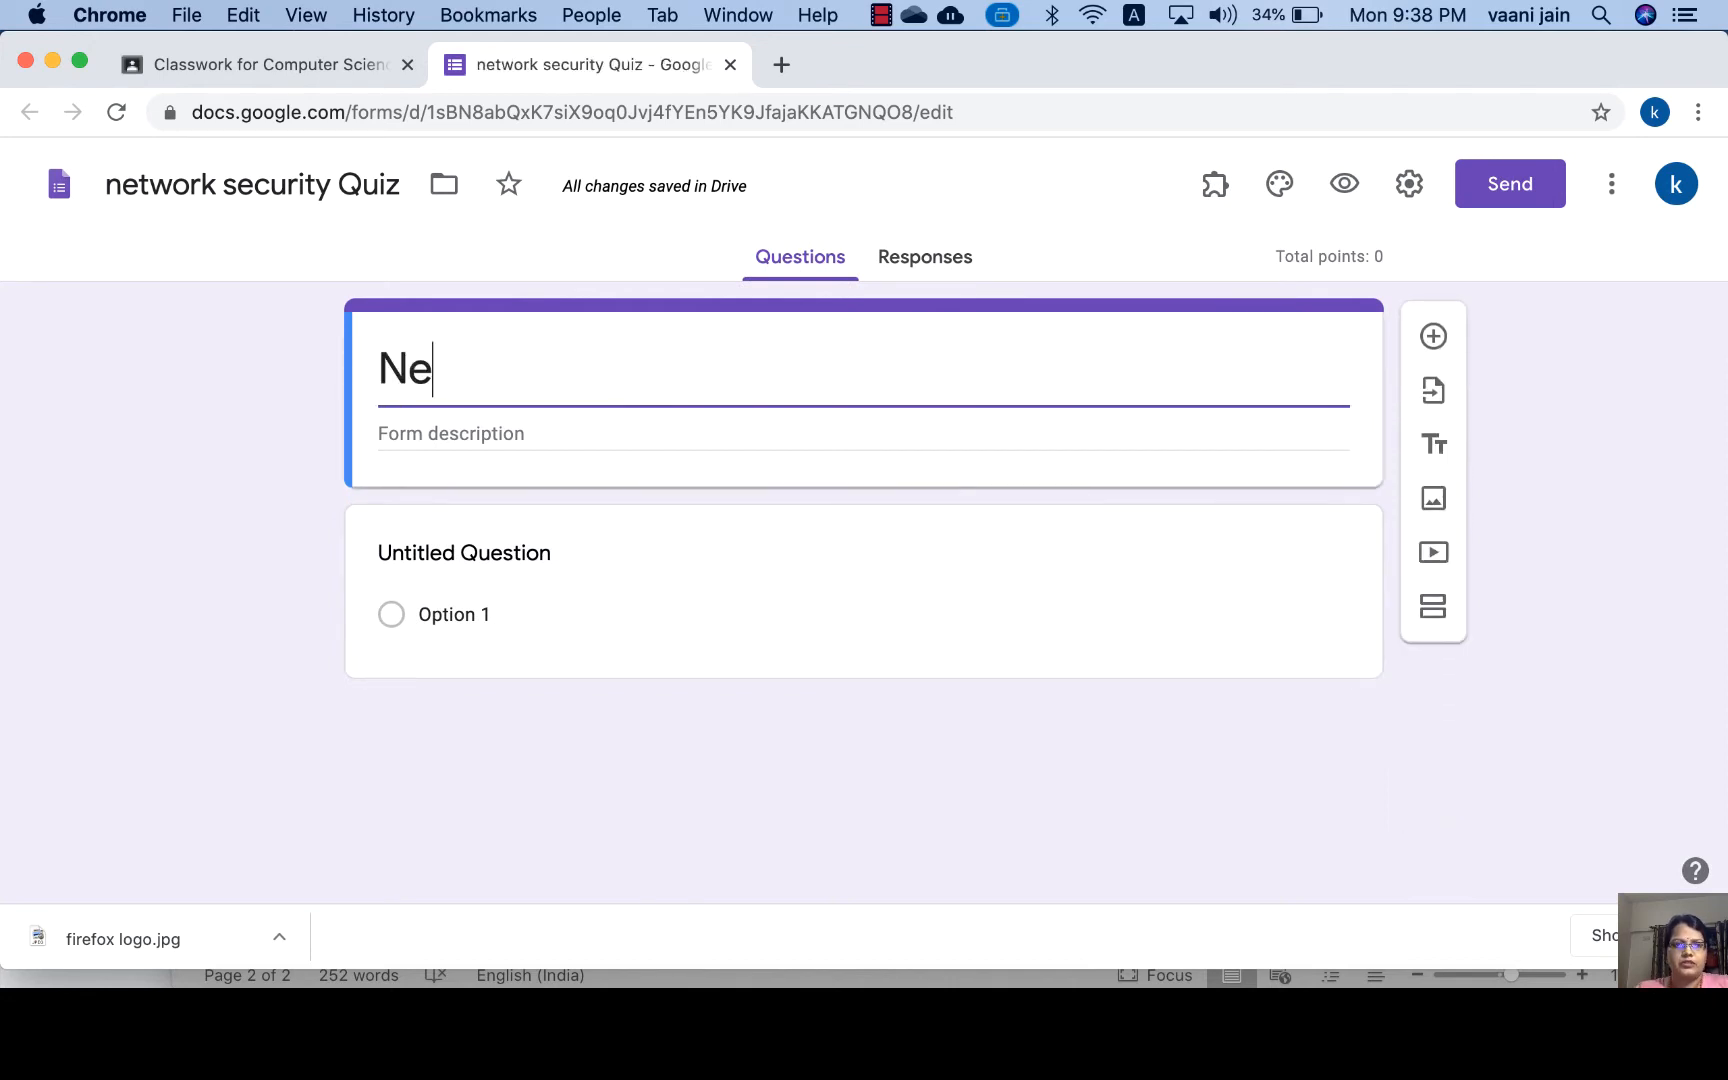
text(twork)
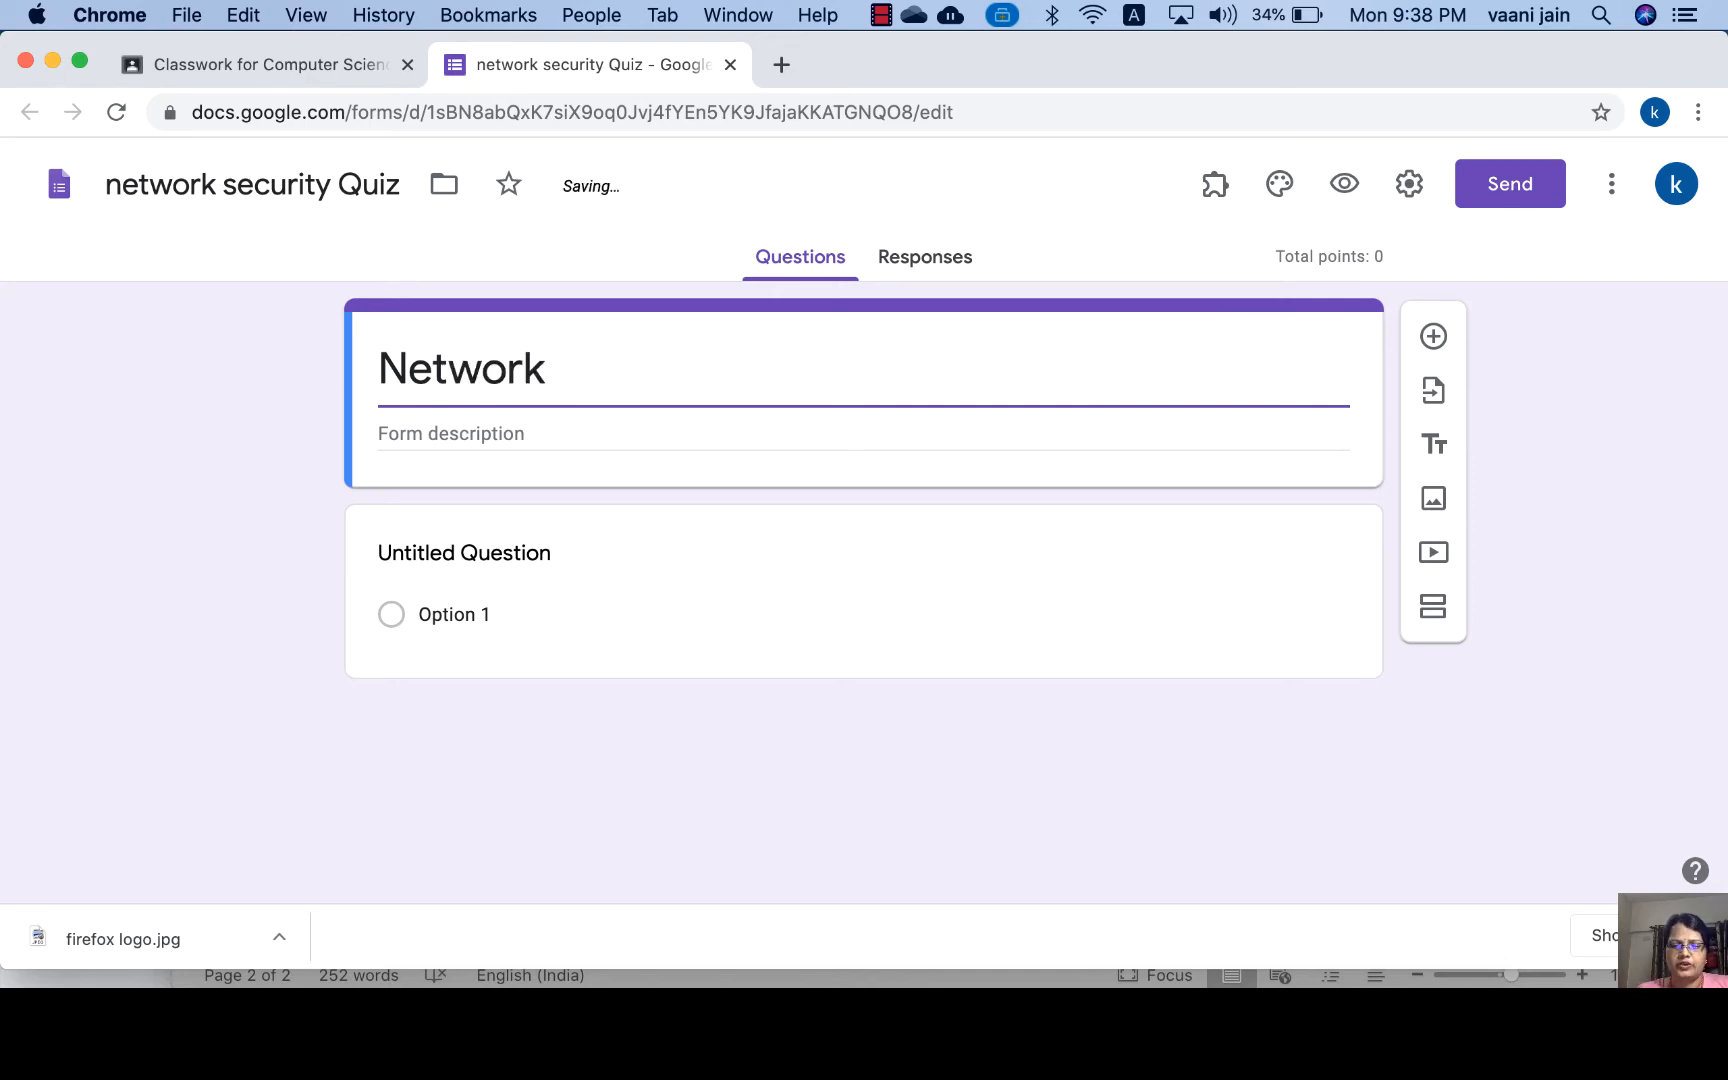
text( Security )
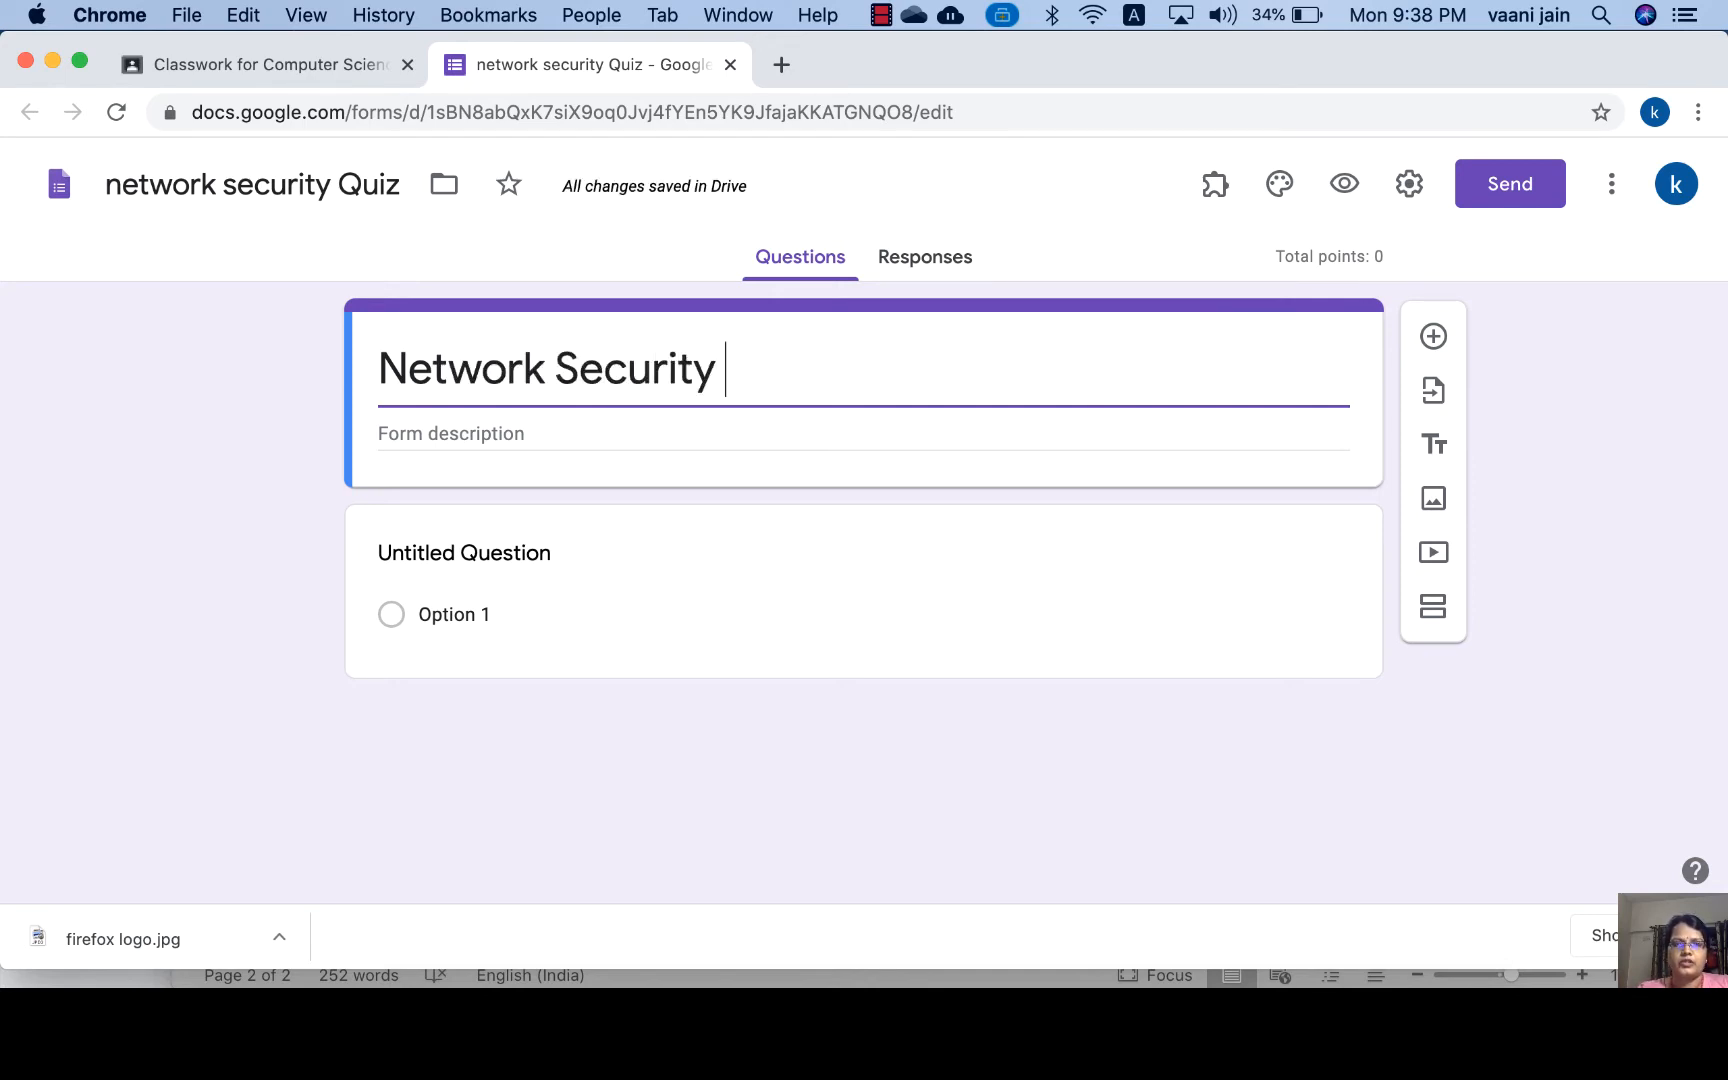
text(Quiz)
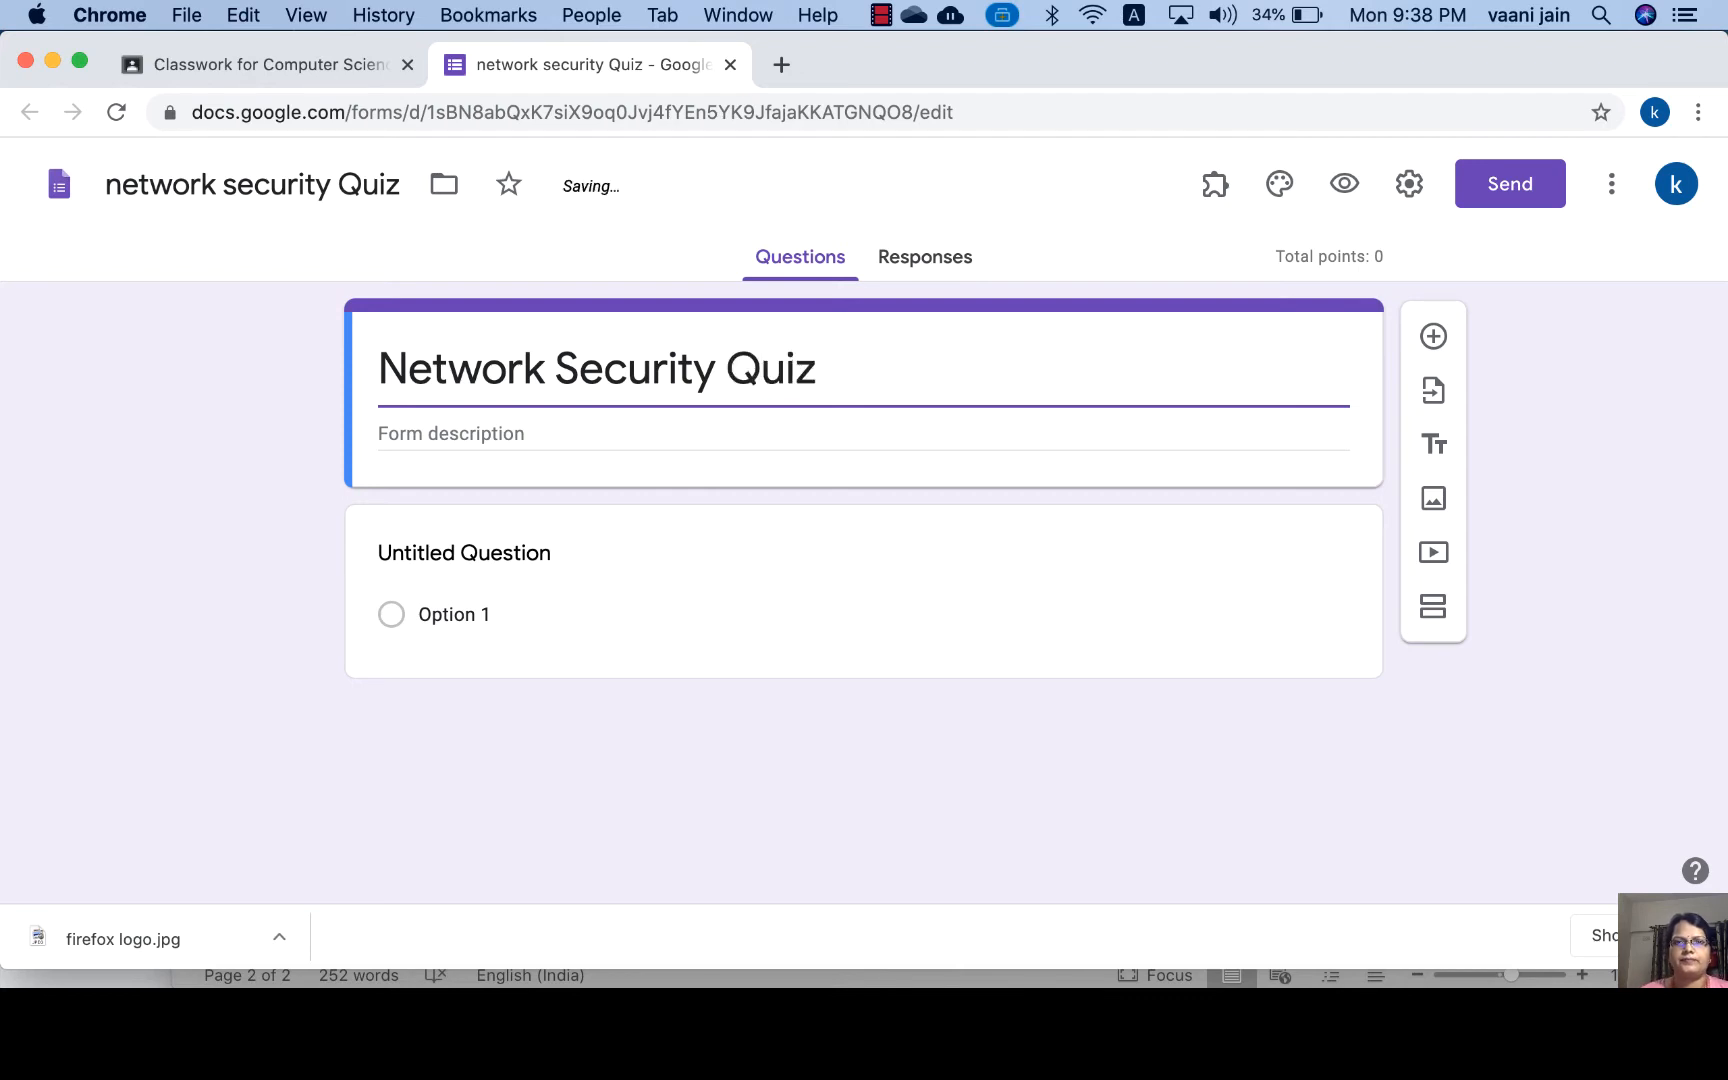
click(413, 428)
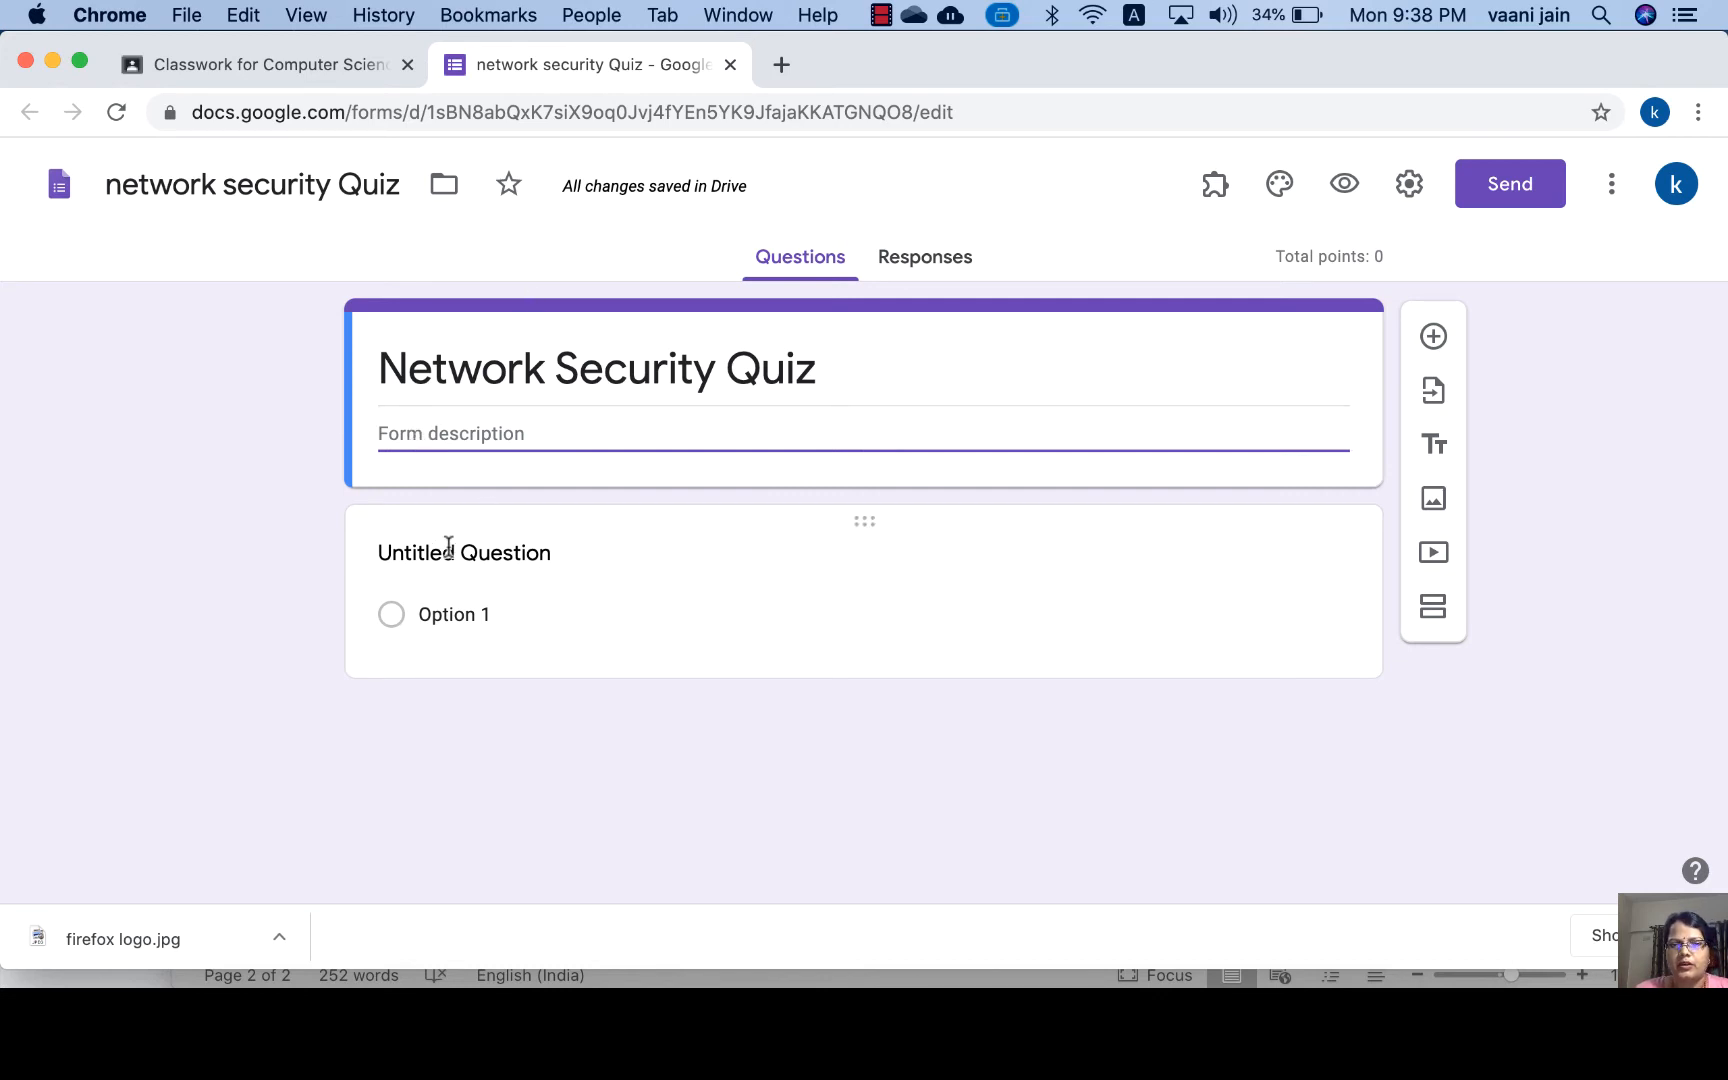
Replace the untitled multiple-choice question's text with "1. What is Full form of LAN?".
click(522, 562)
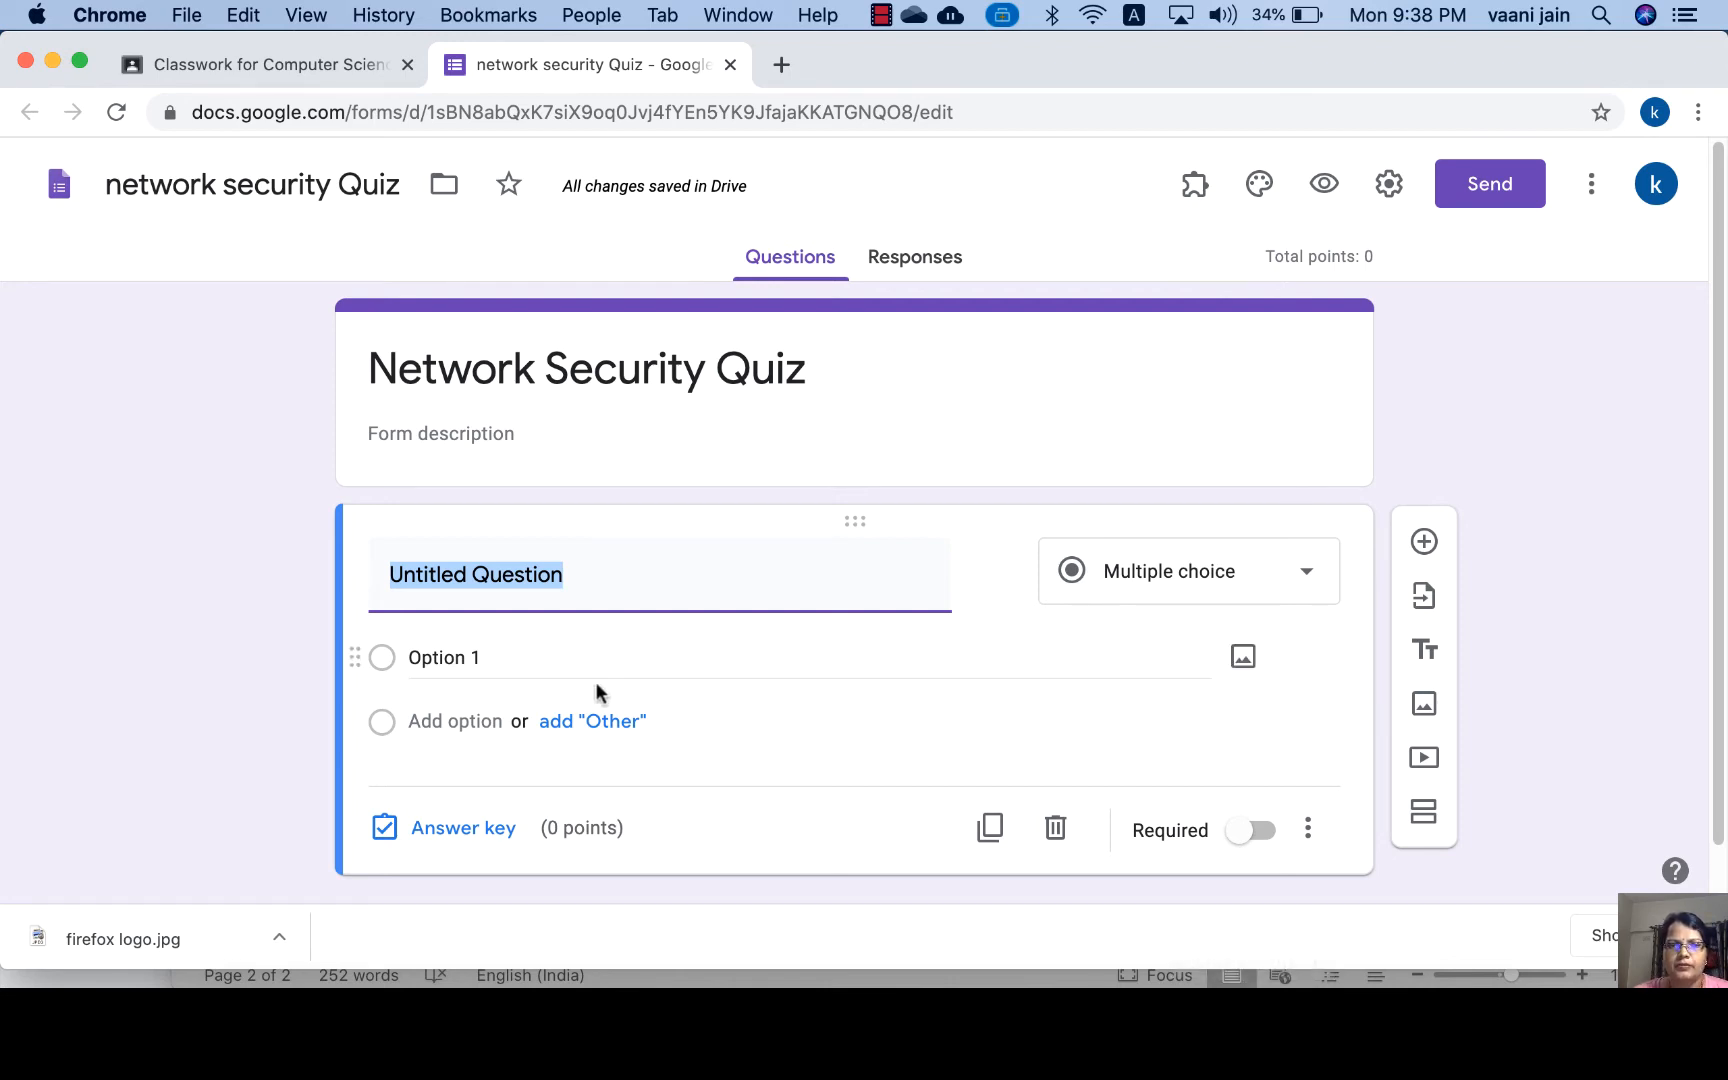
text(1. )
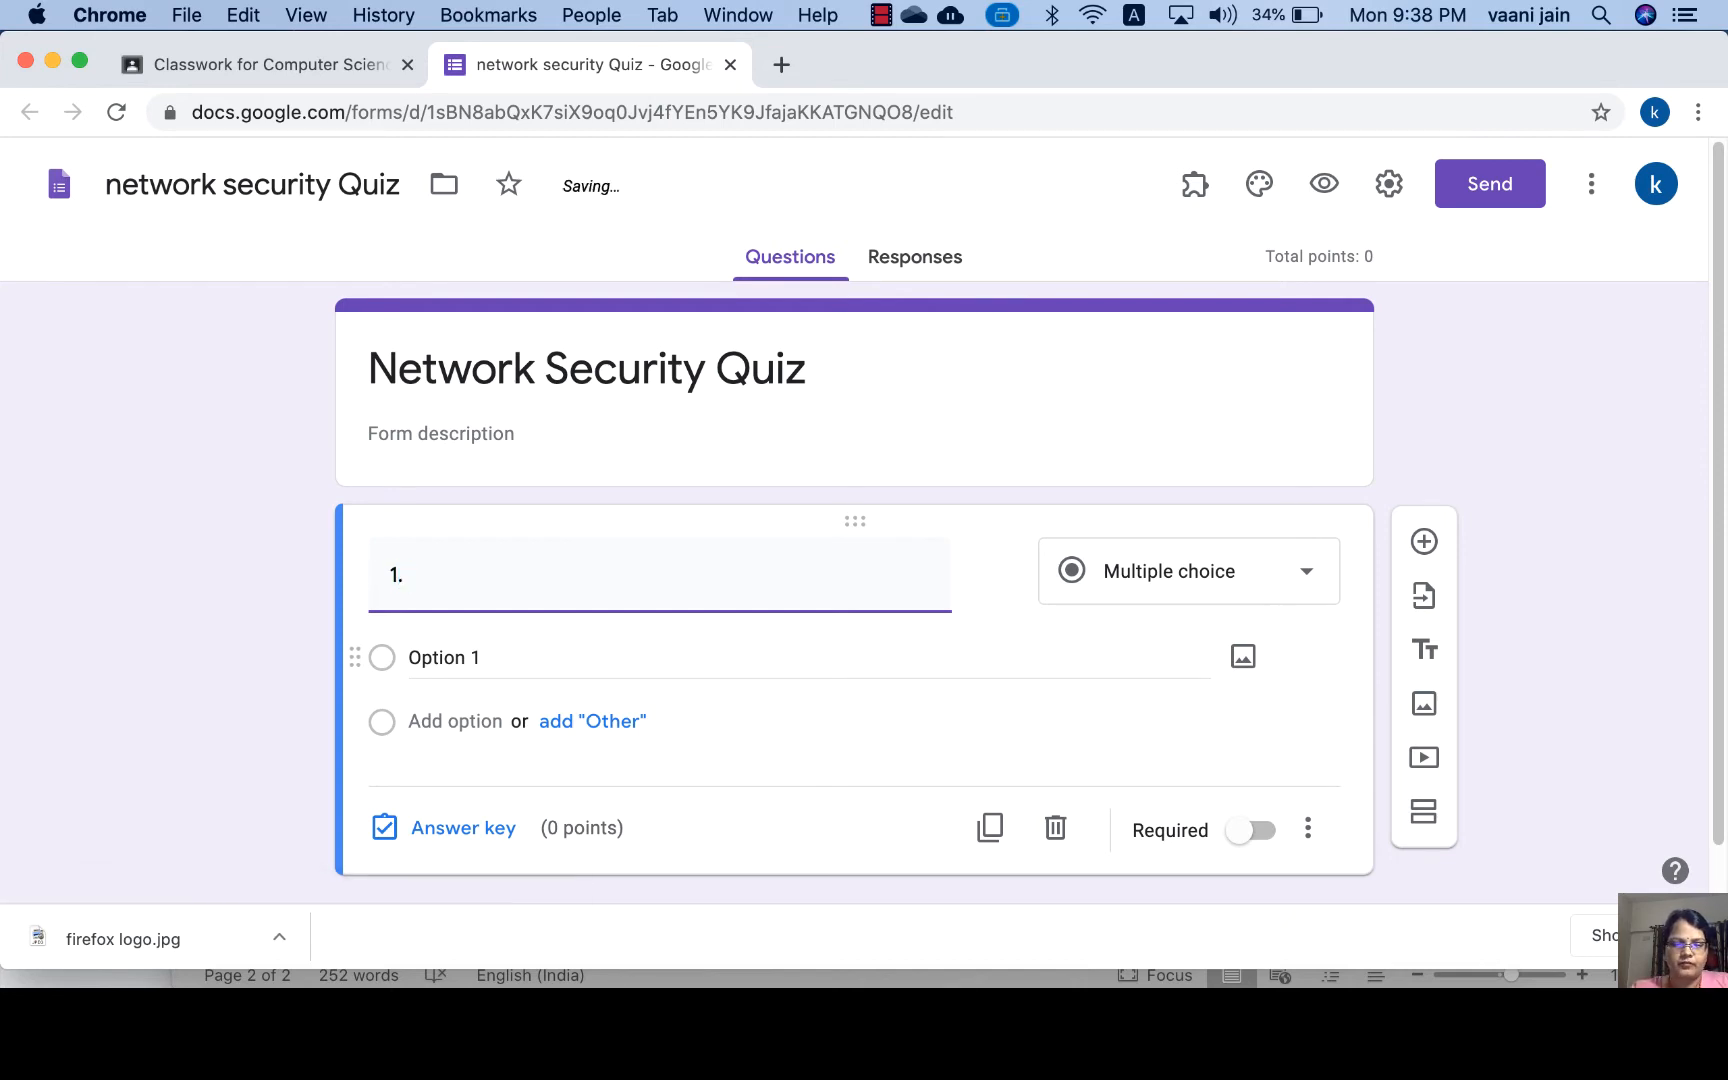
text(What is F)
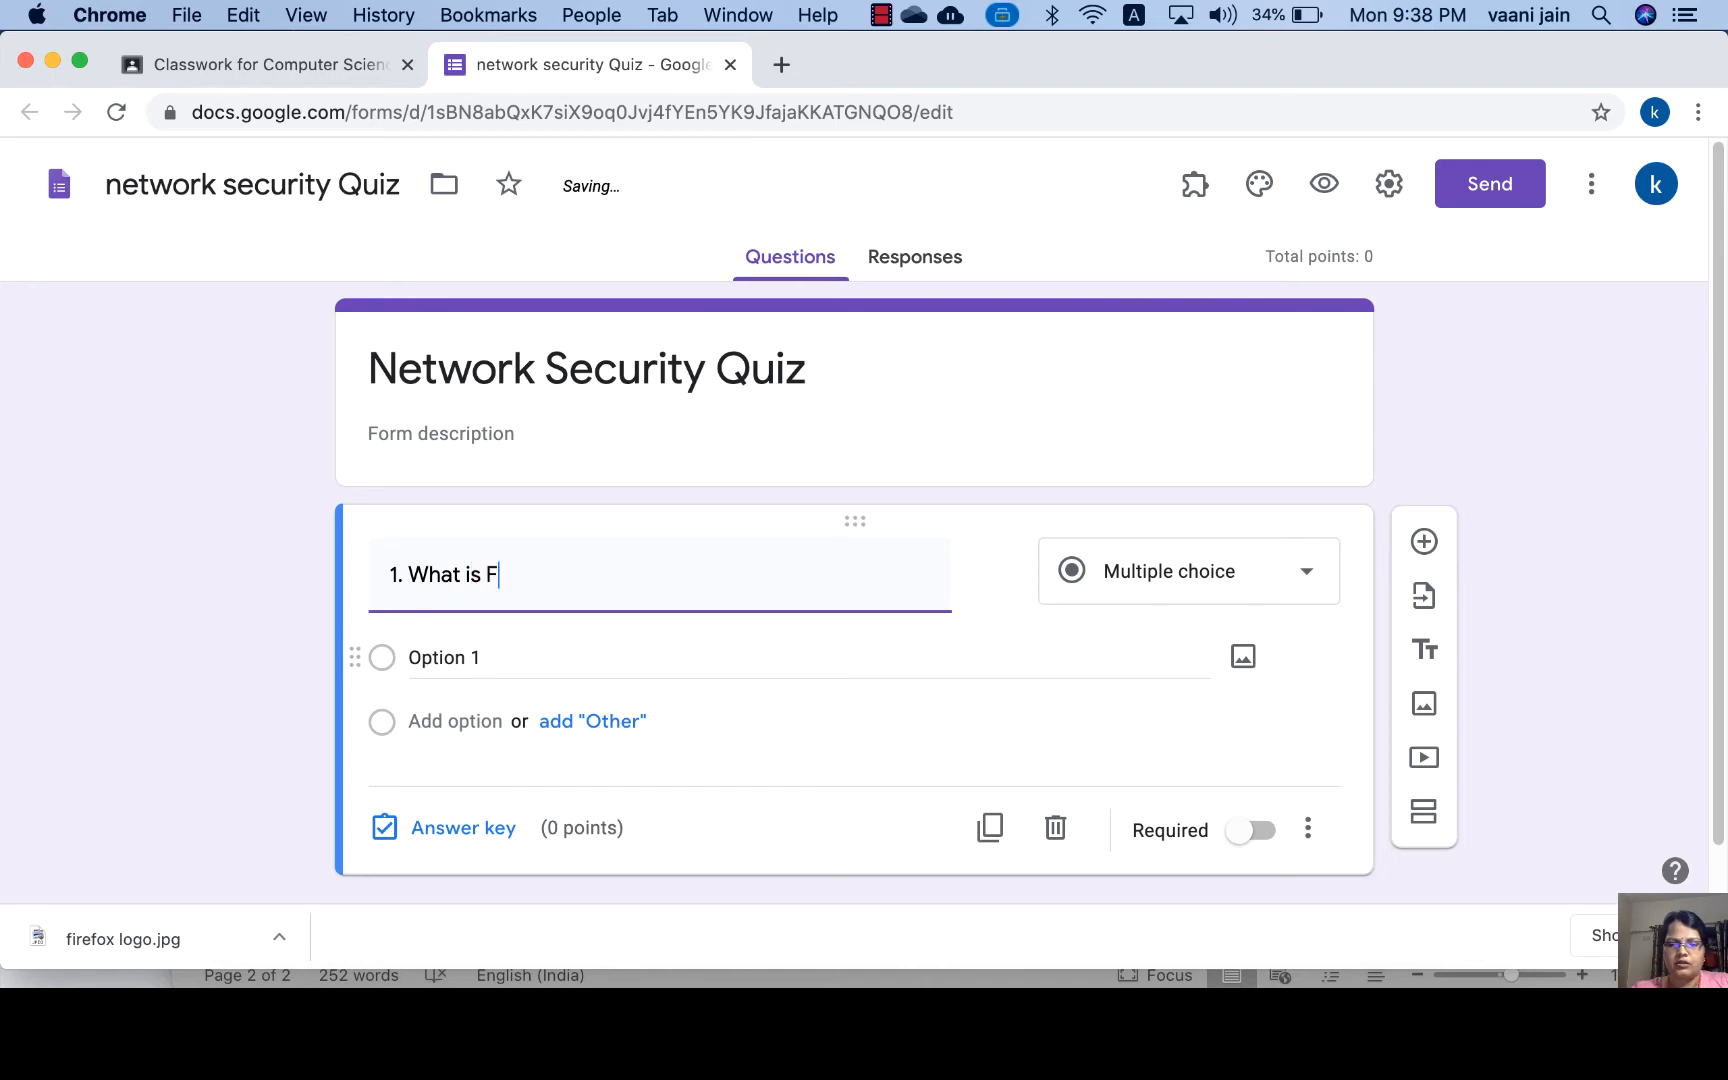
text(ull form )
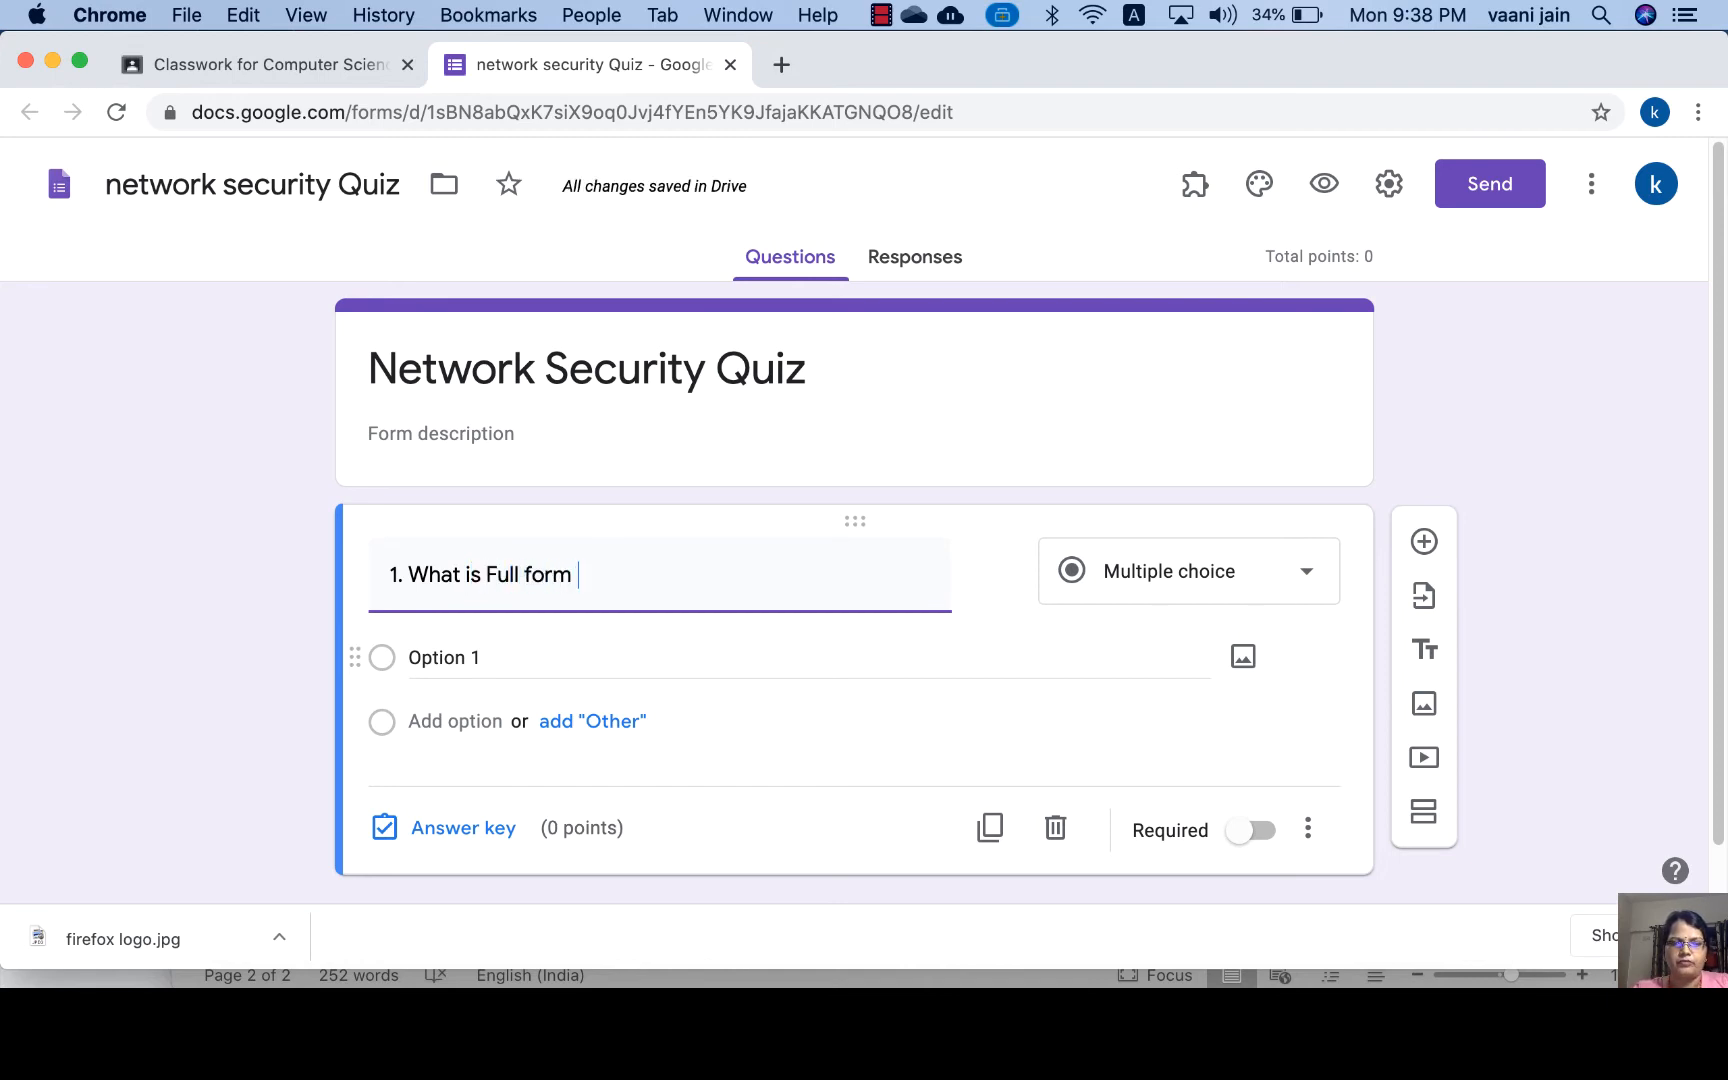
text(of LA)
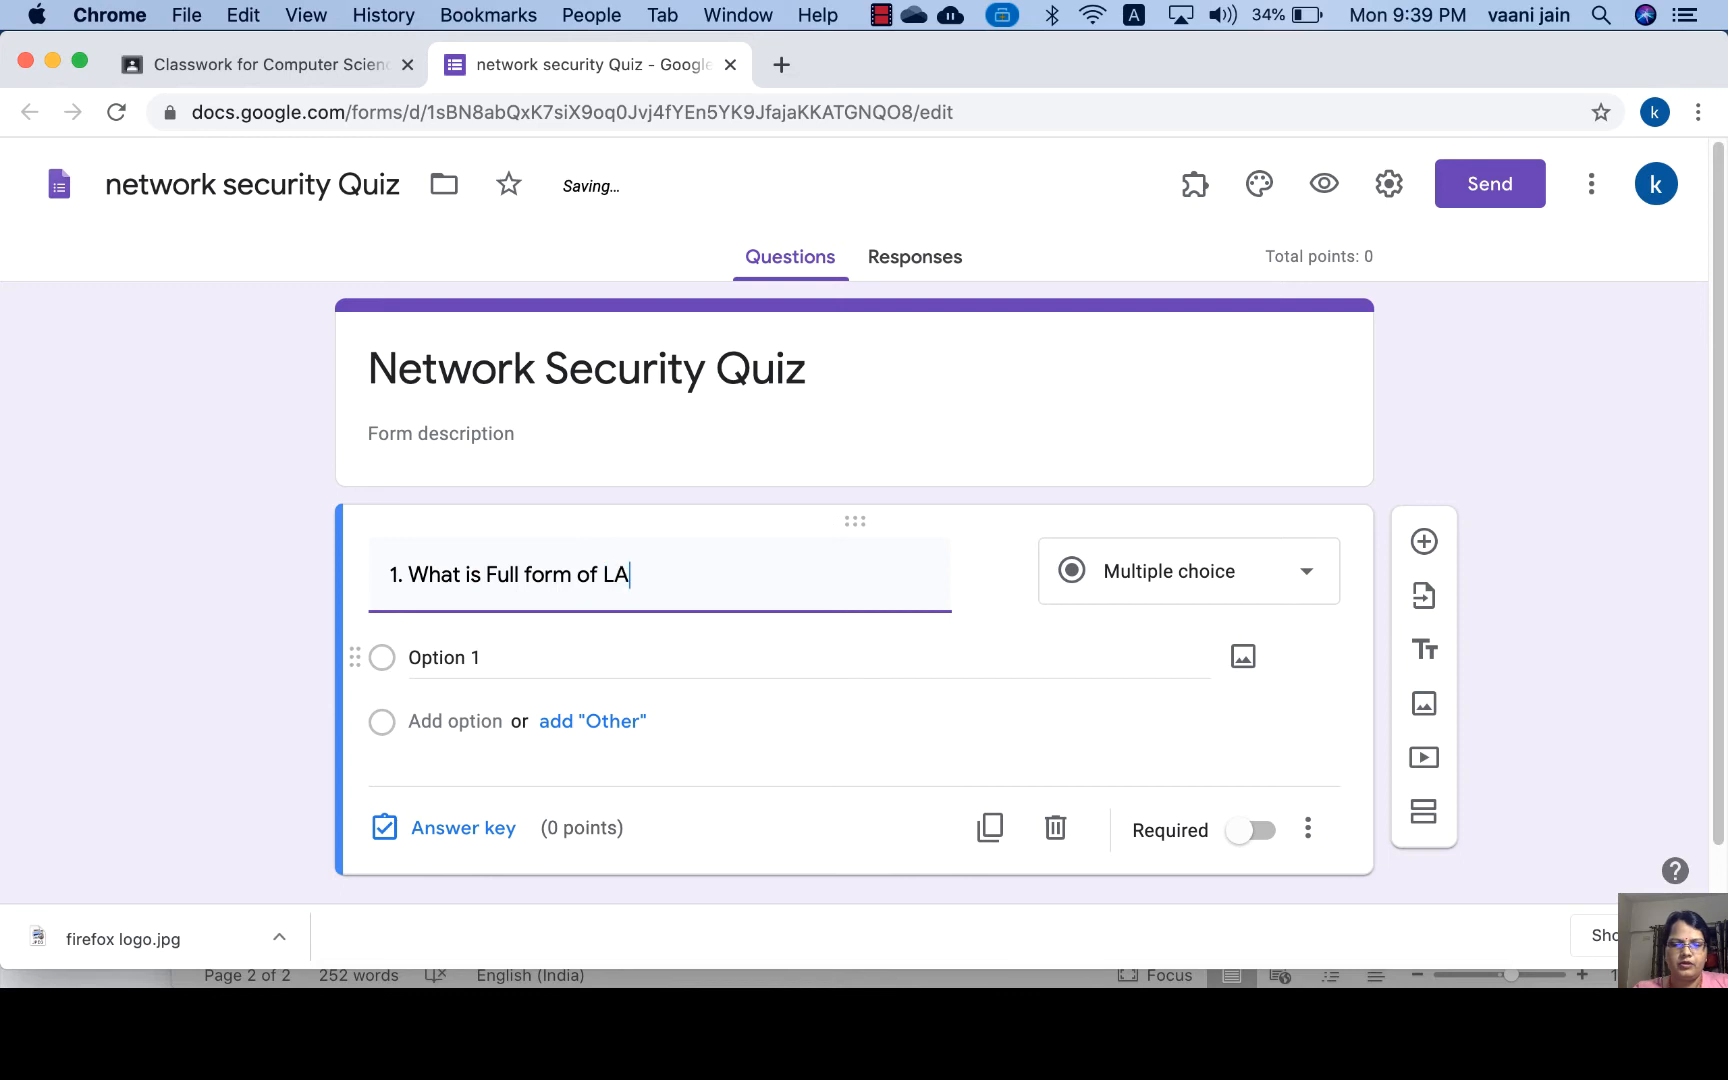
text(N)
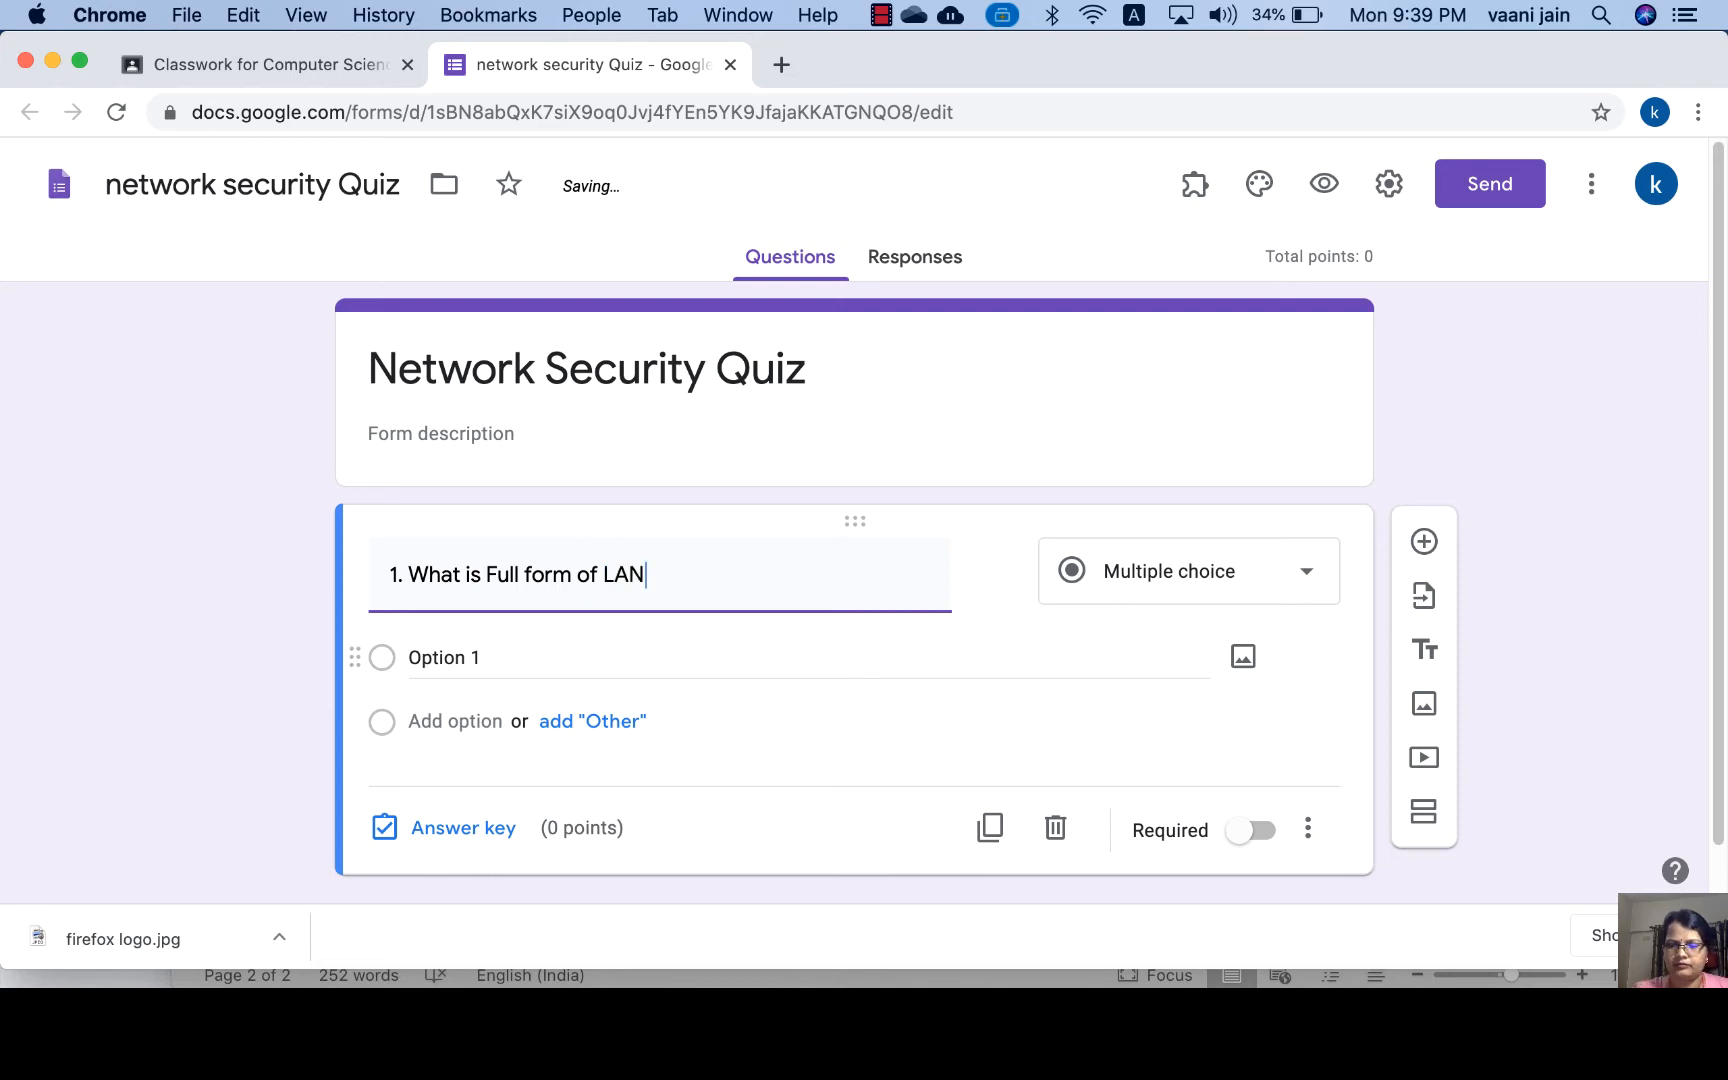
text(?)
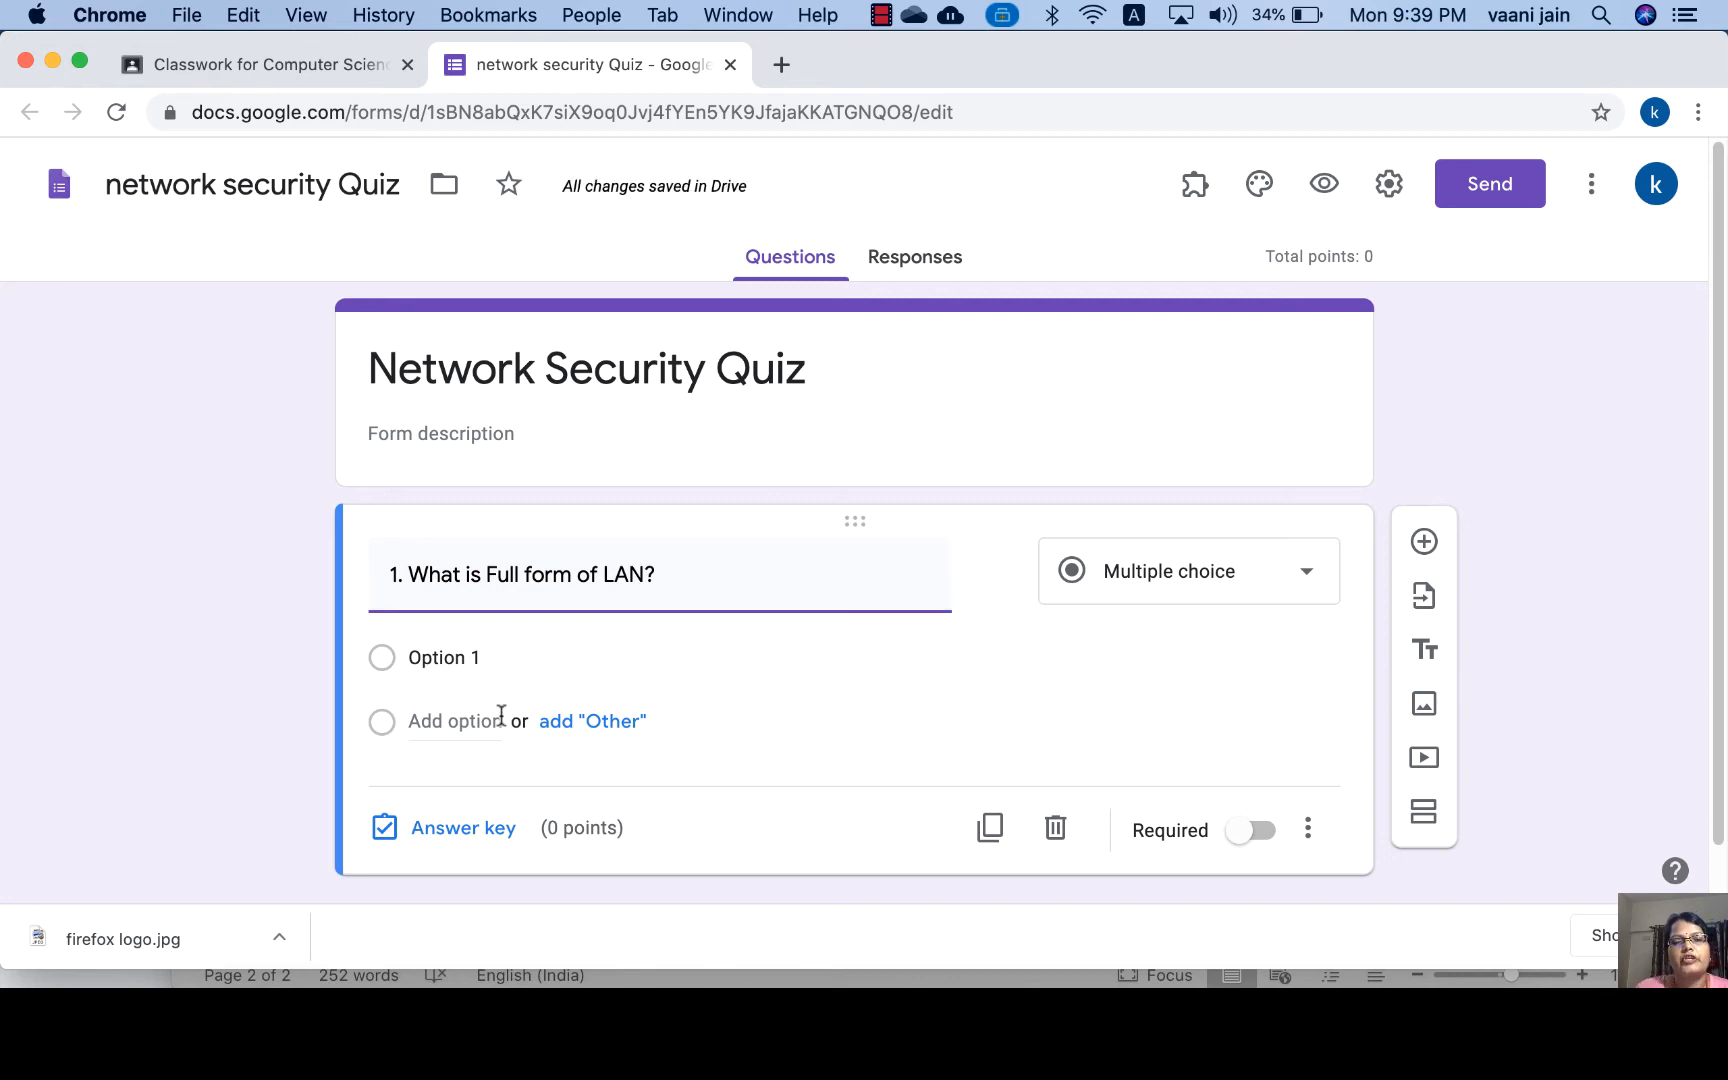
Enter "Local Area Network" as the first answer option of the LAN question.
click(498, 654)
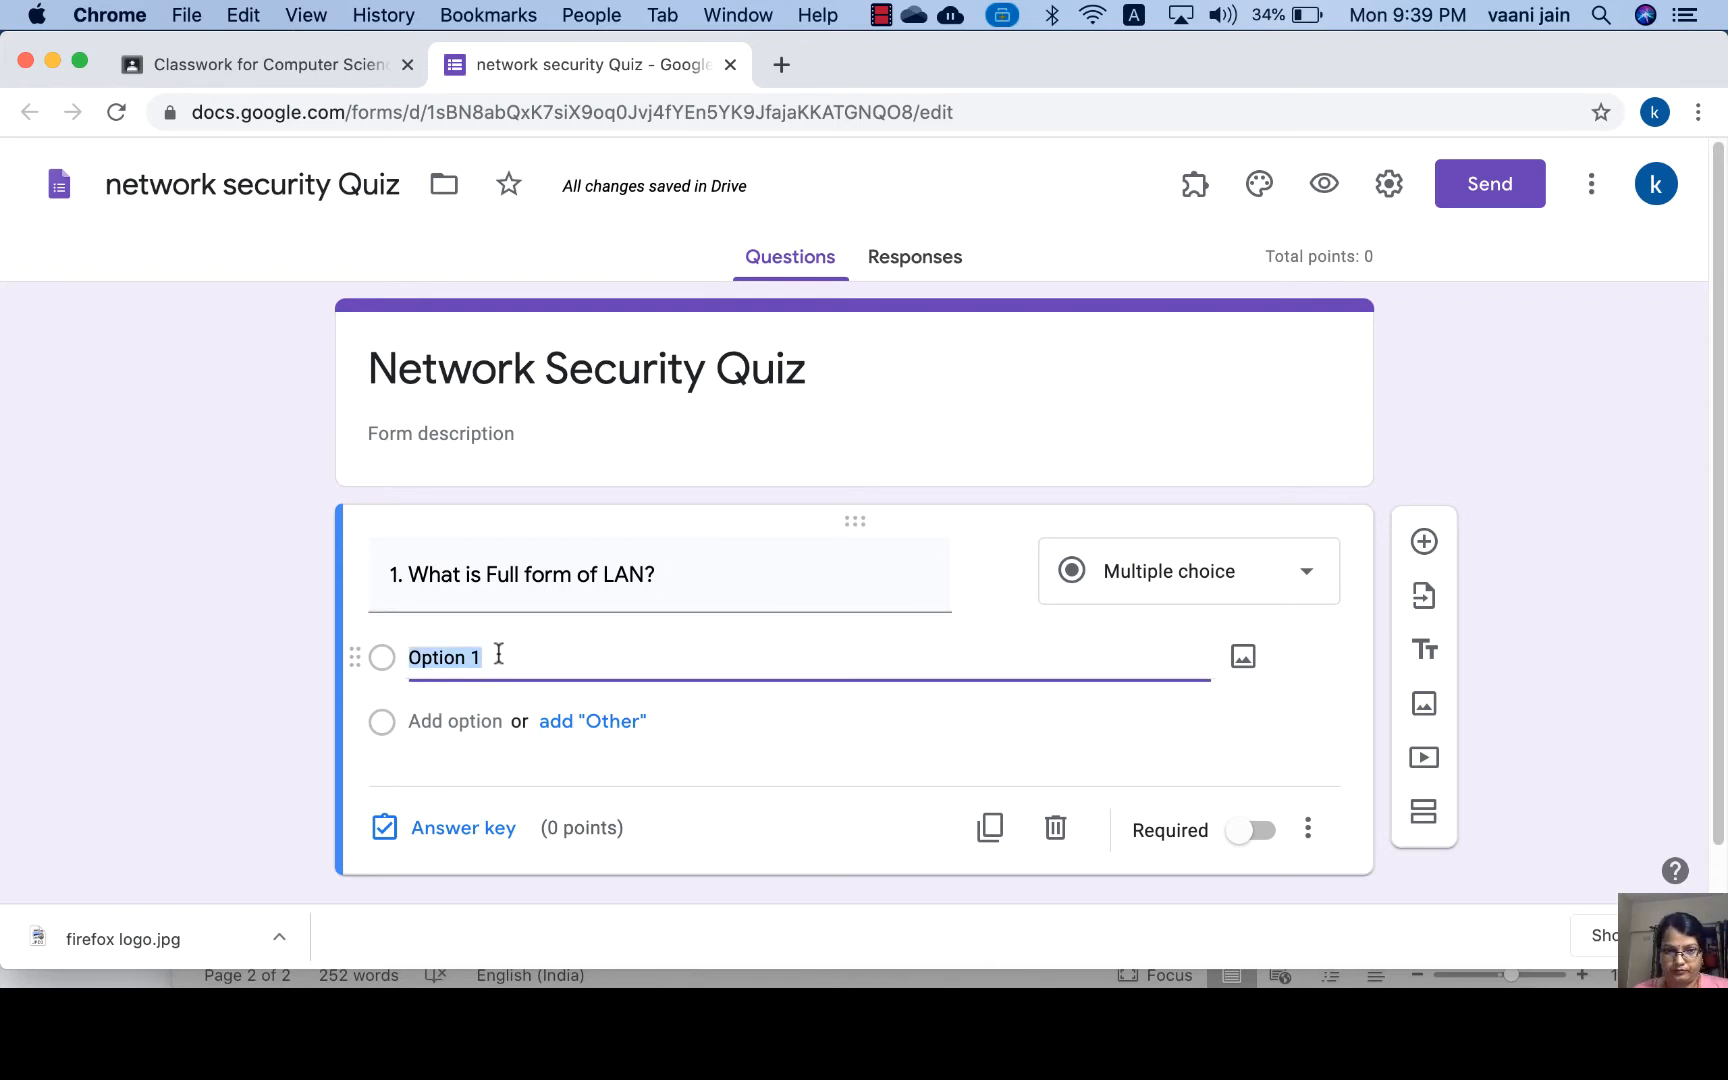
text(LO)
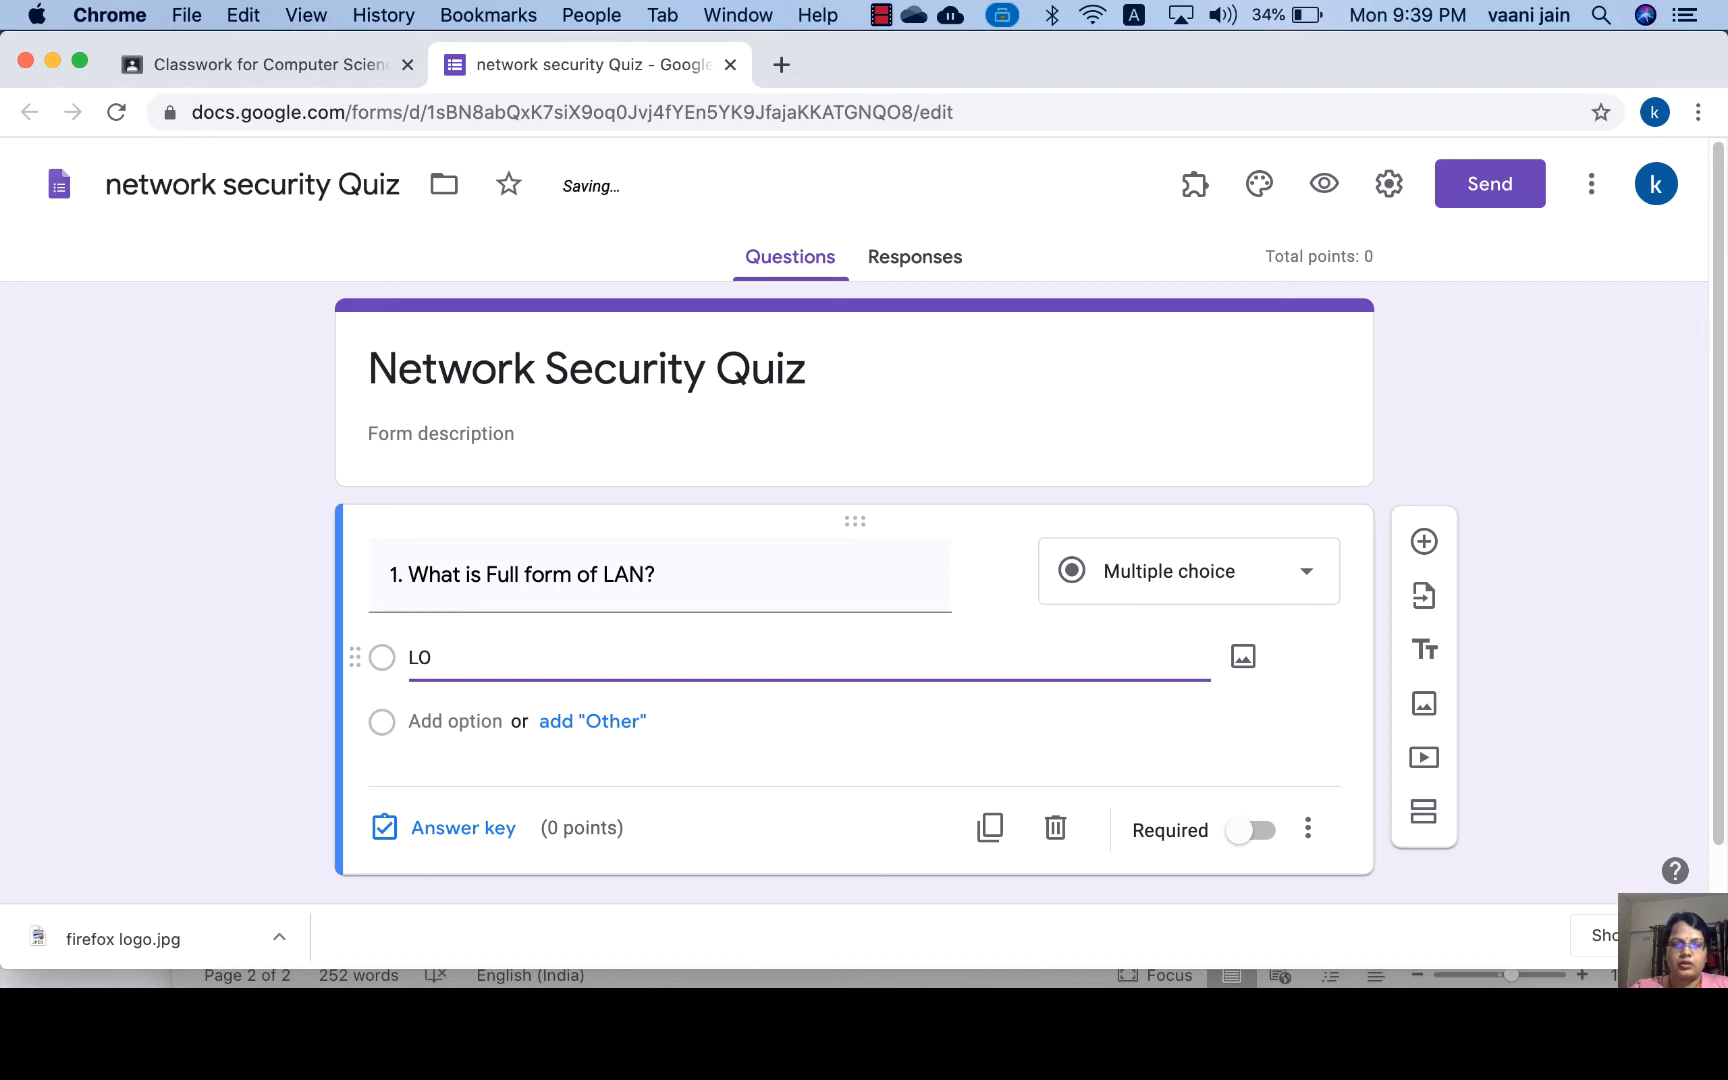
key(BackSpace)
text(ocal Area )
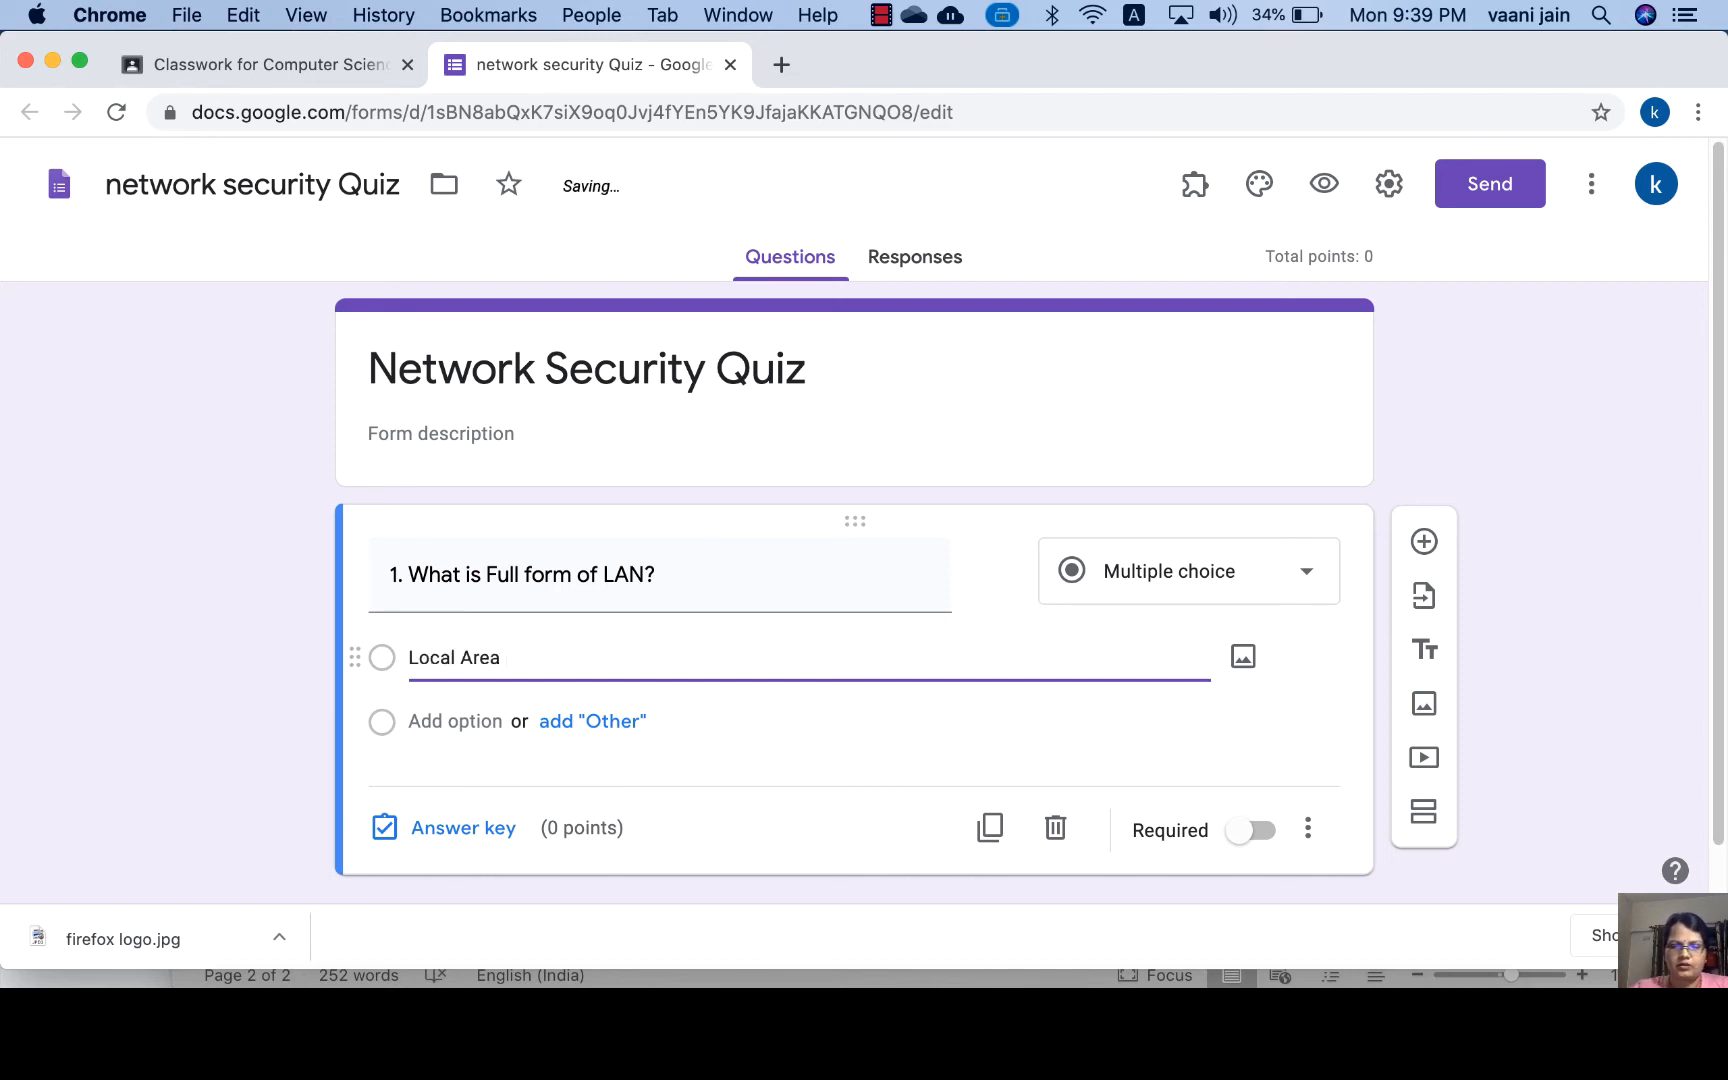
text(Network)
Add a second answer option, "Live Area Network", to the LAN question.
click(432, 720)
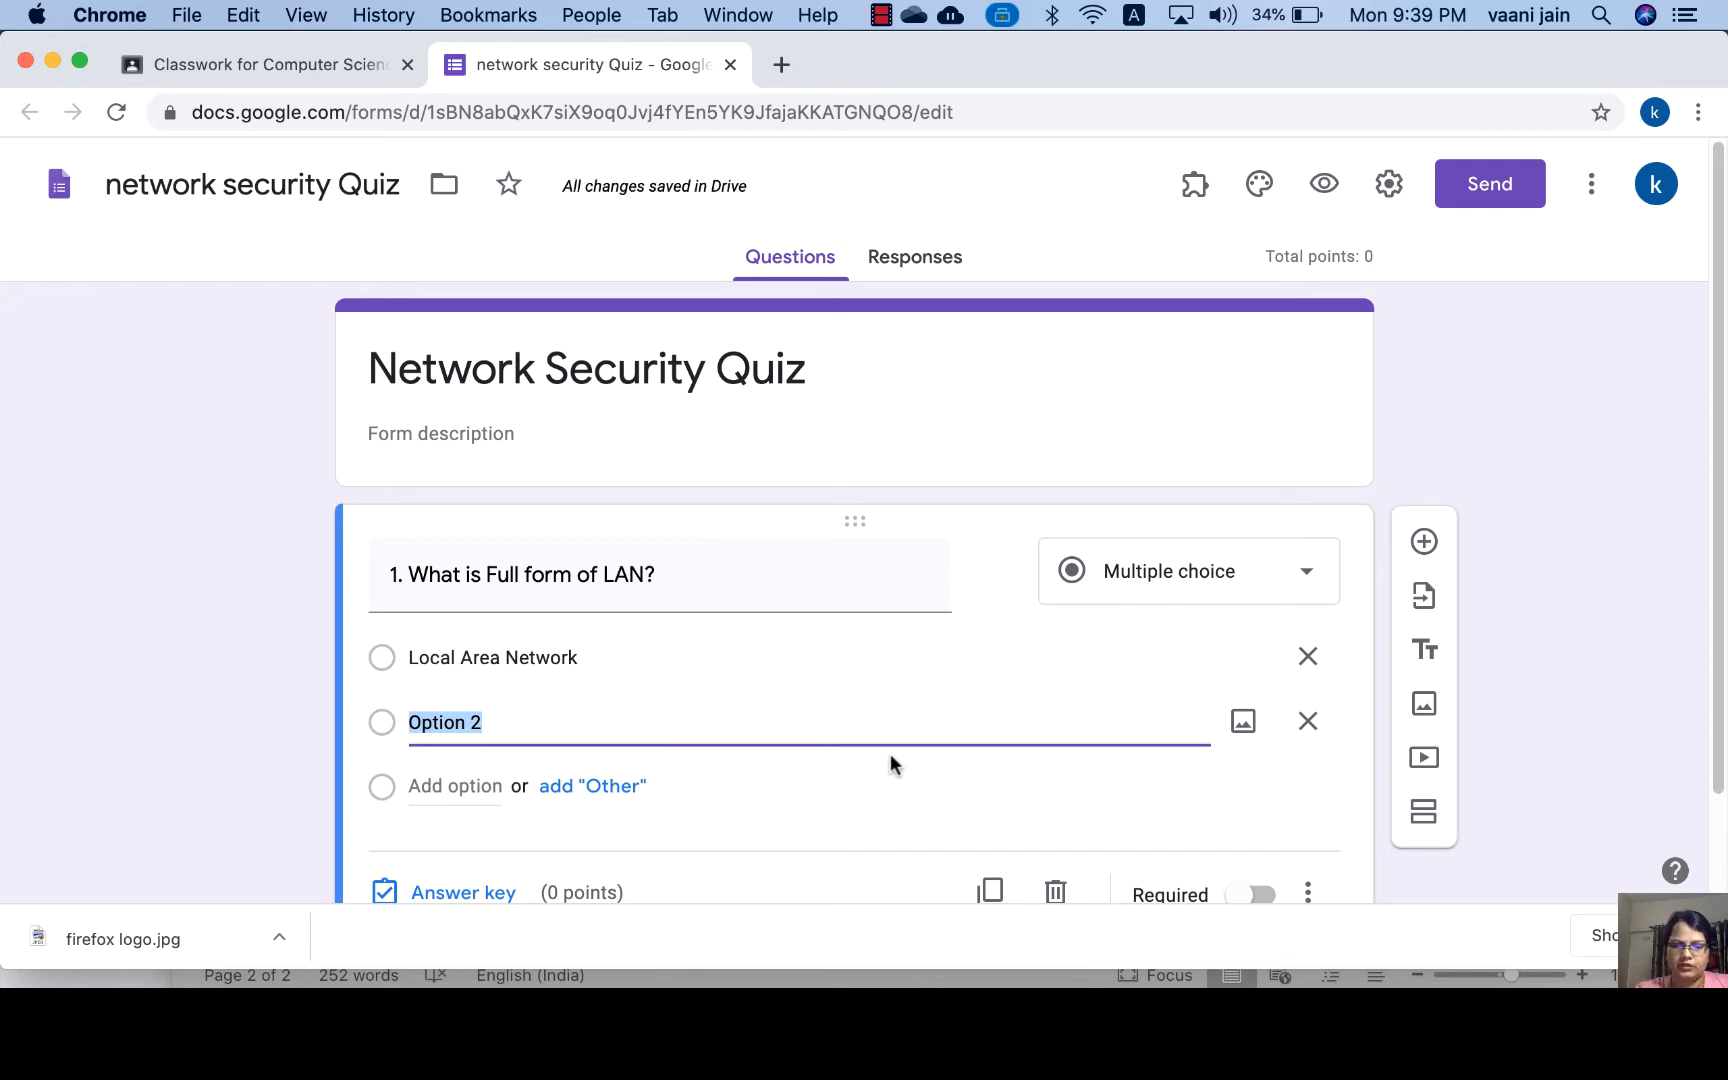
text(L)
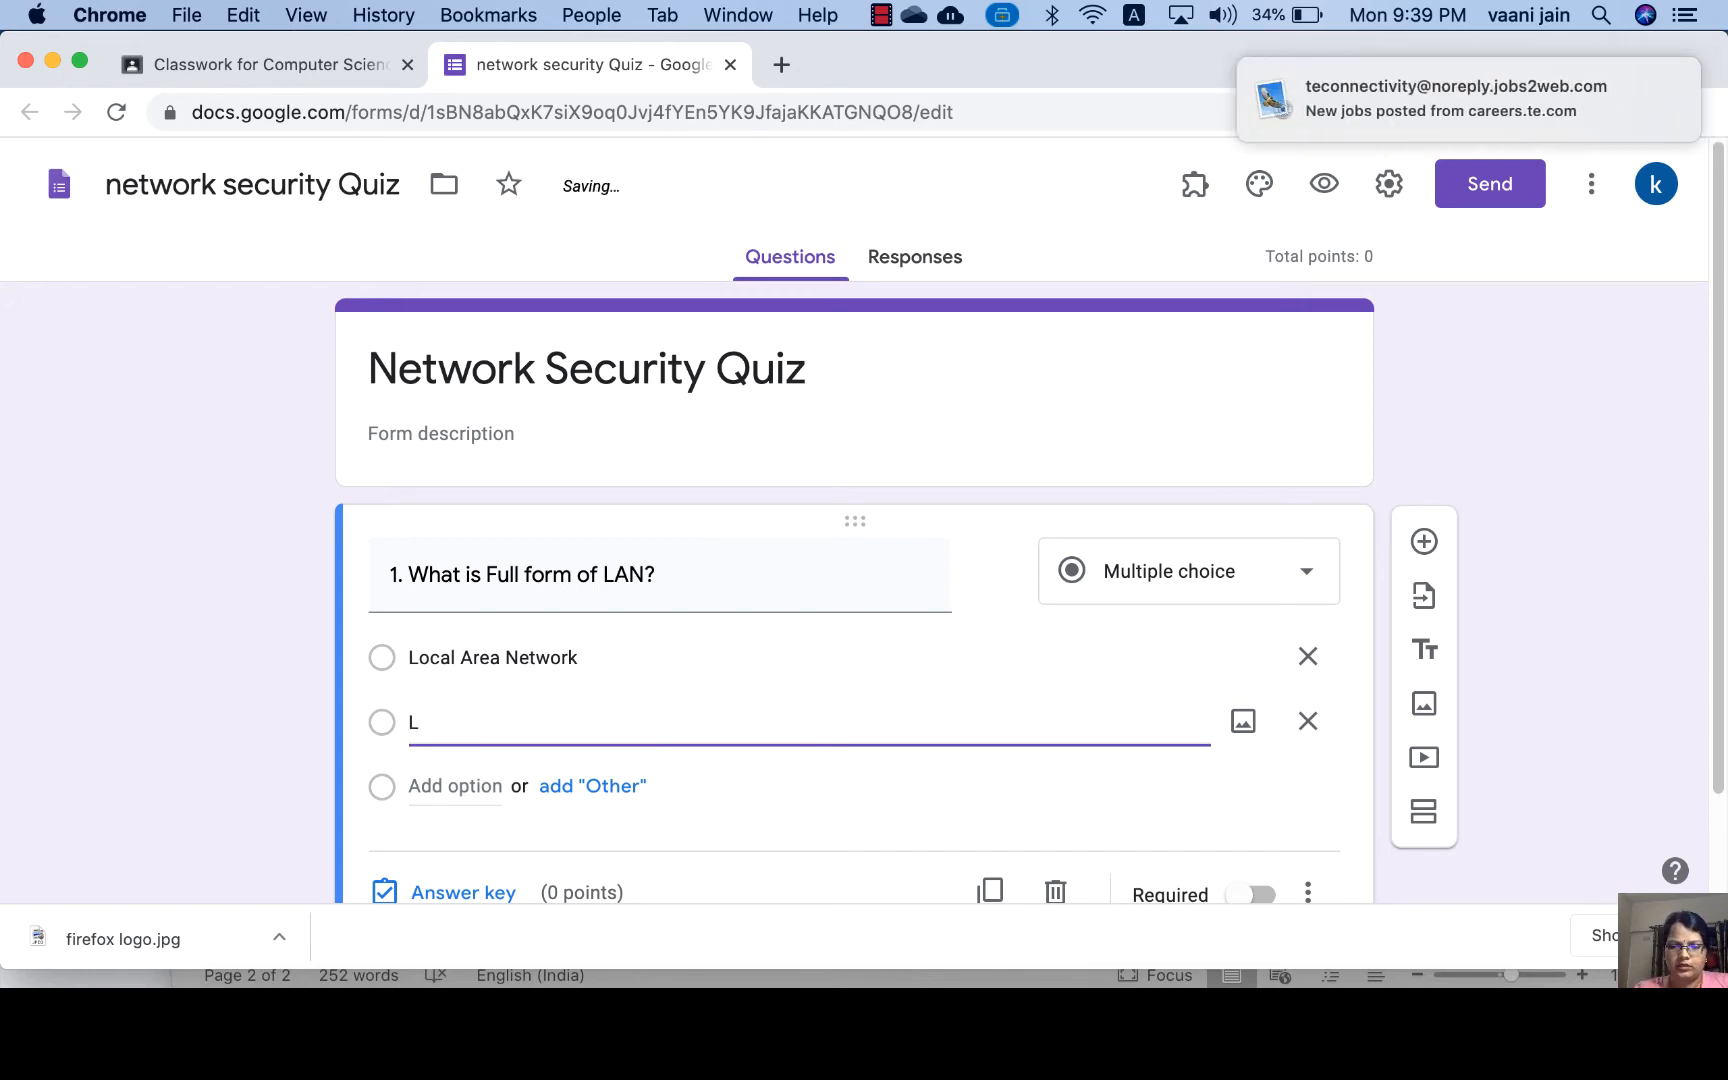
text(ive )
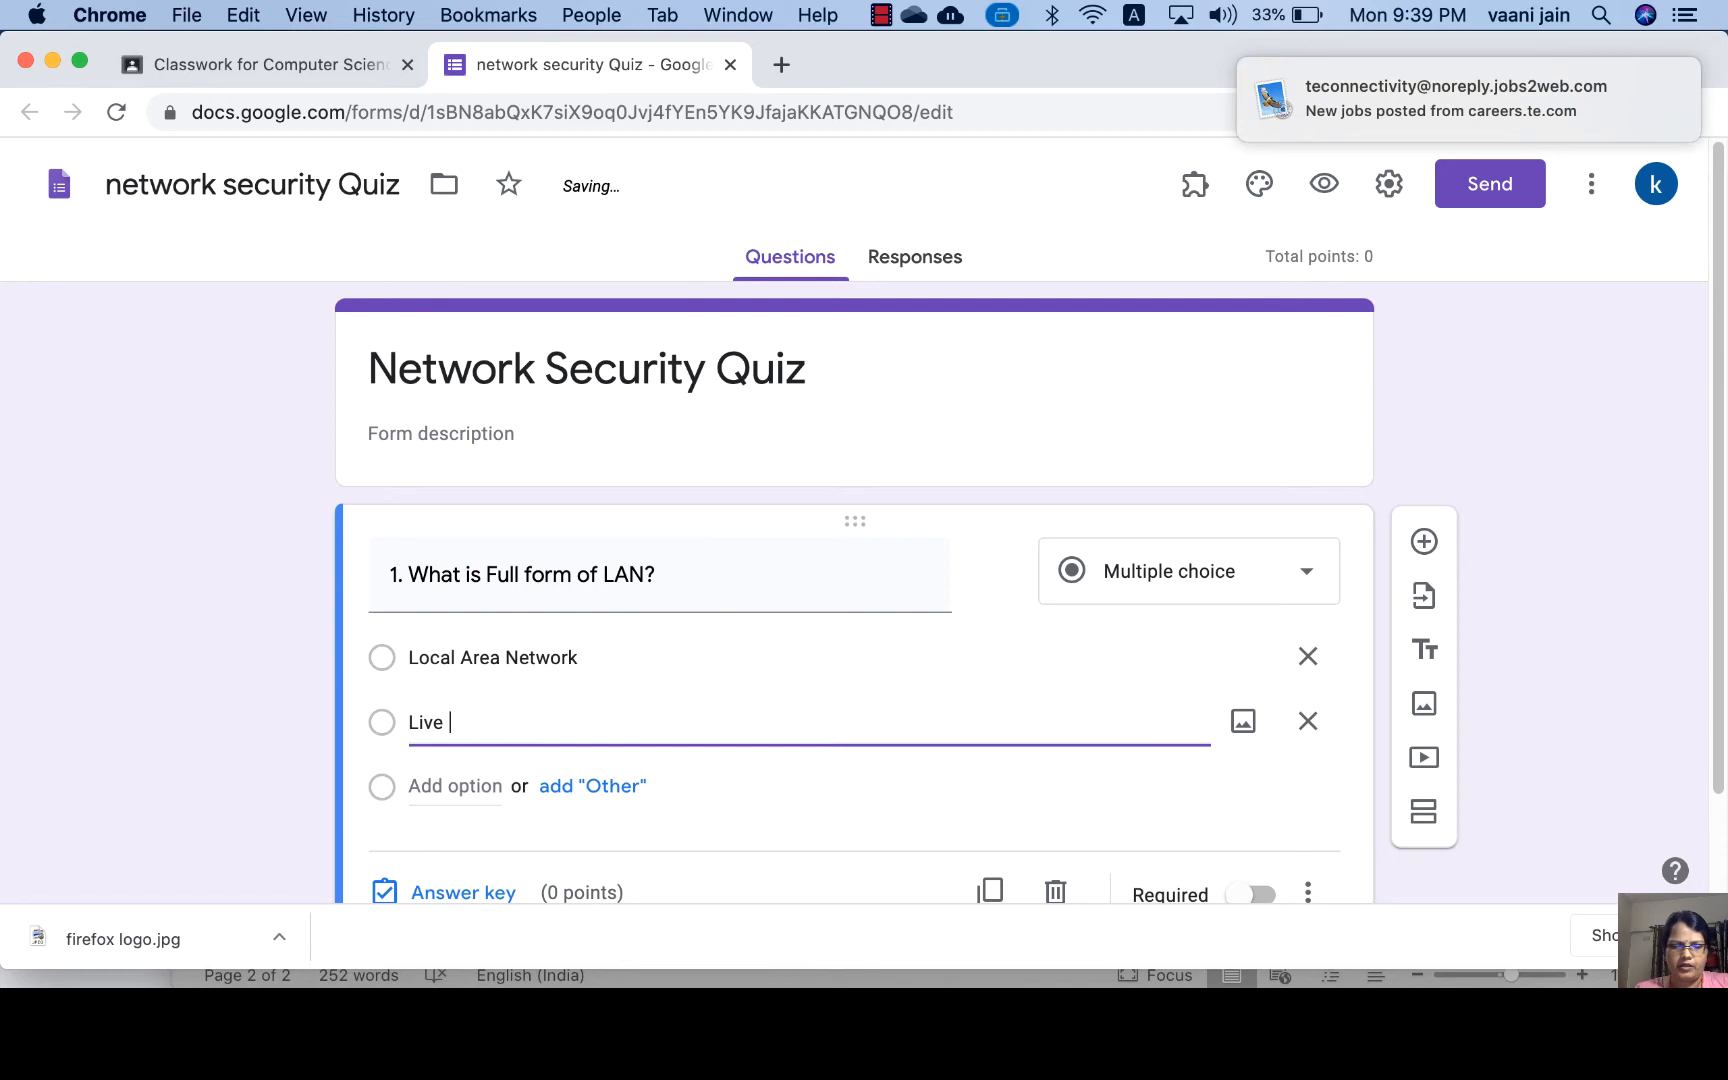
text(Area Ne)
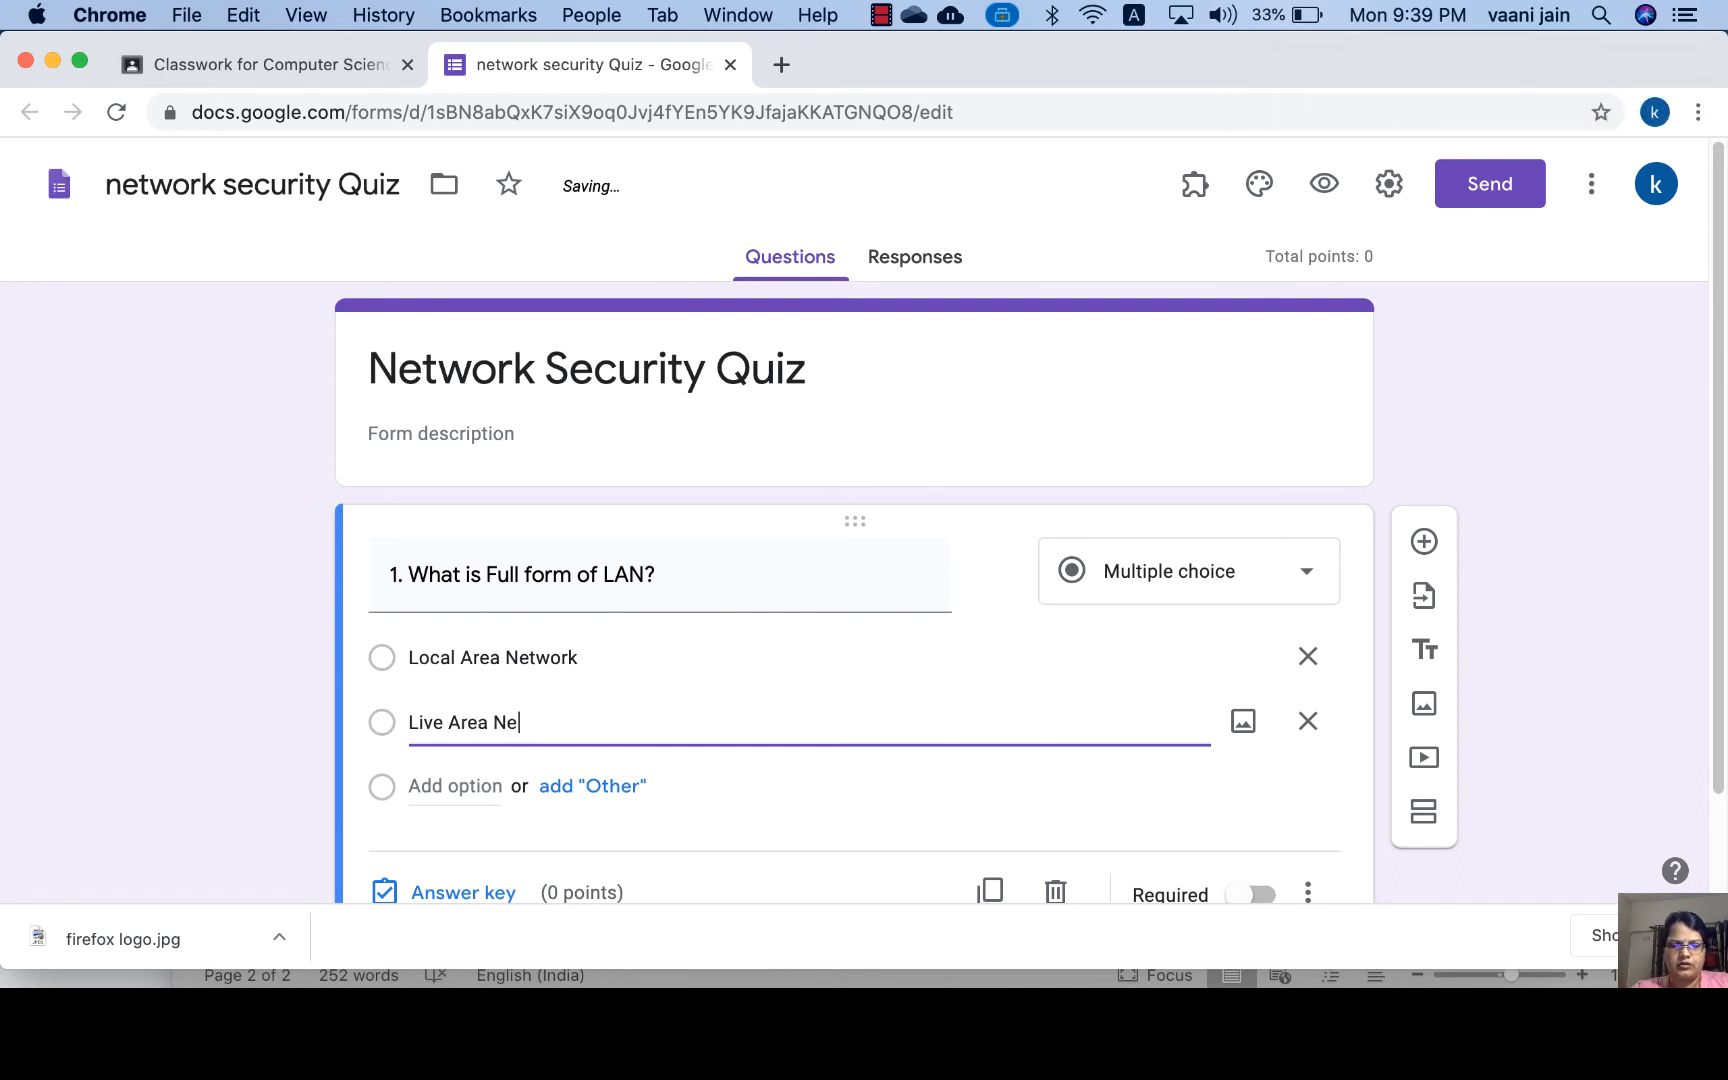
text(twork)
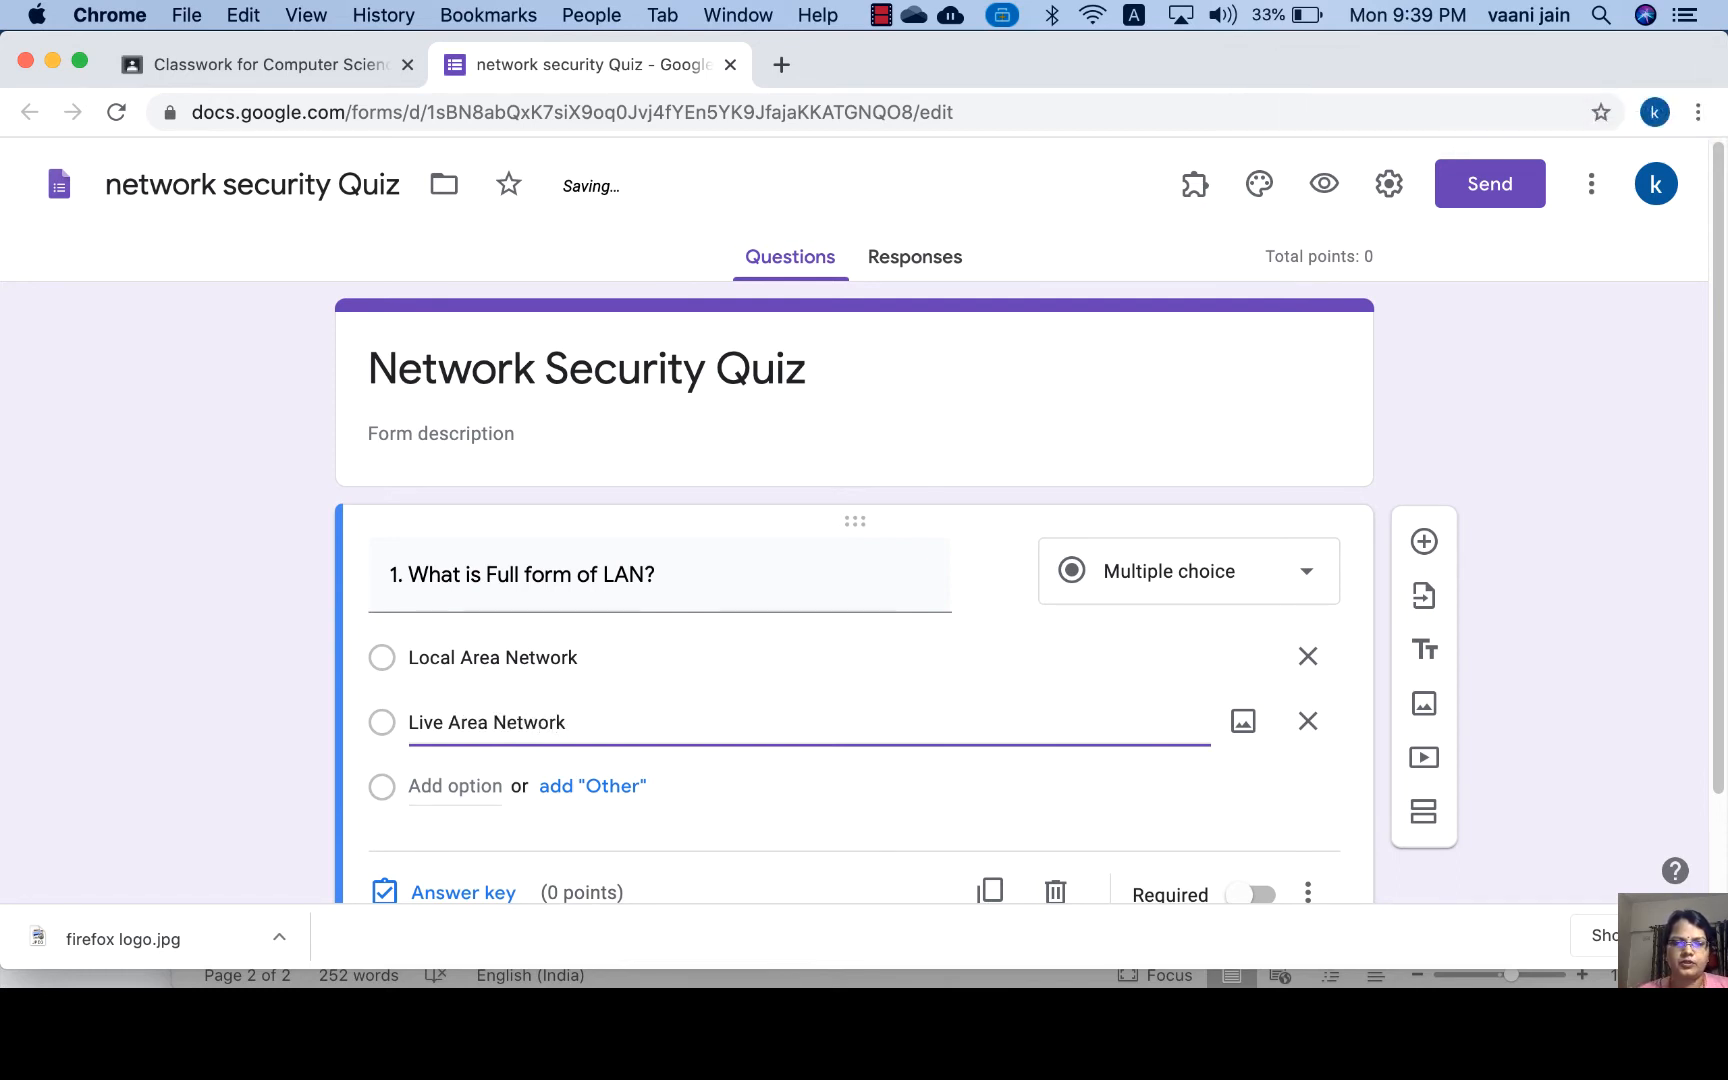
Add a third answer option, "Local Antenna Network", to the LAN question.
click(447, 786)
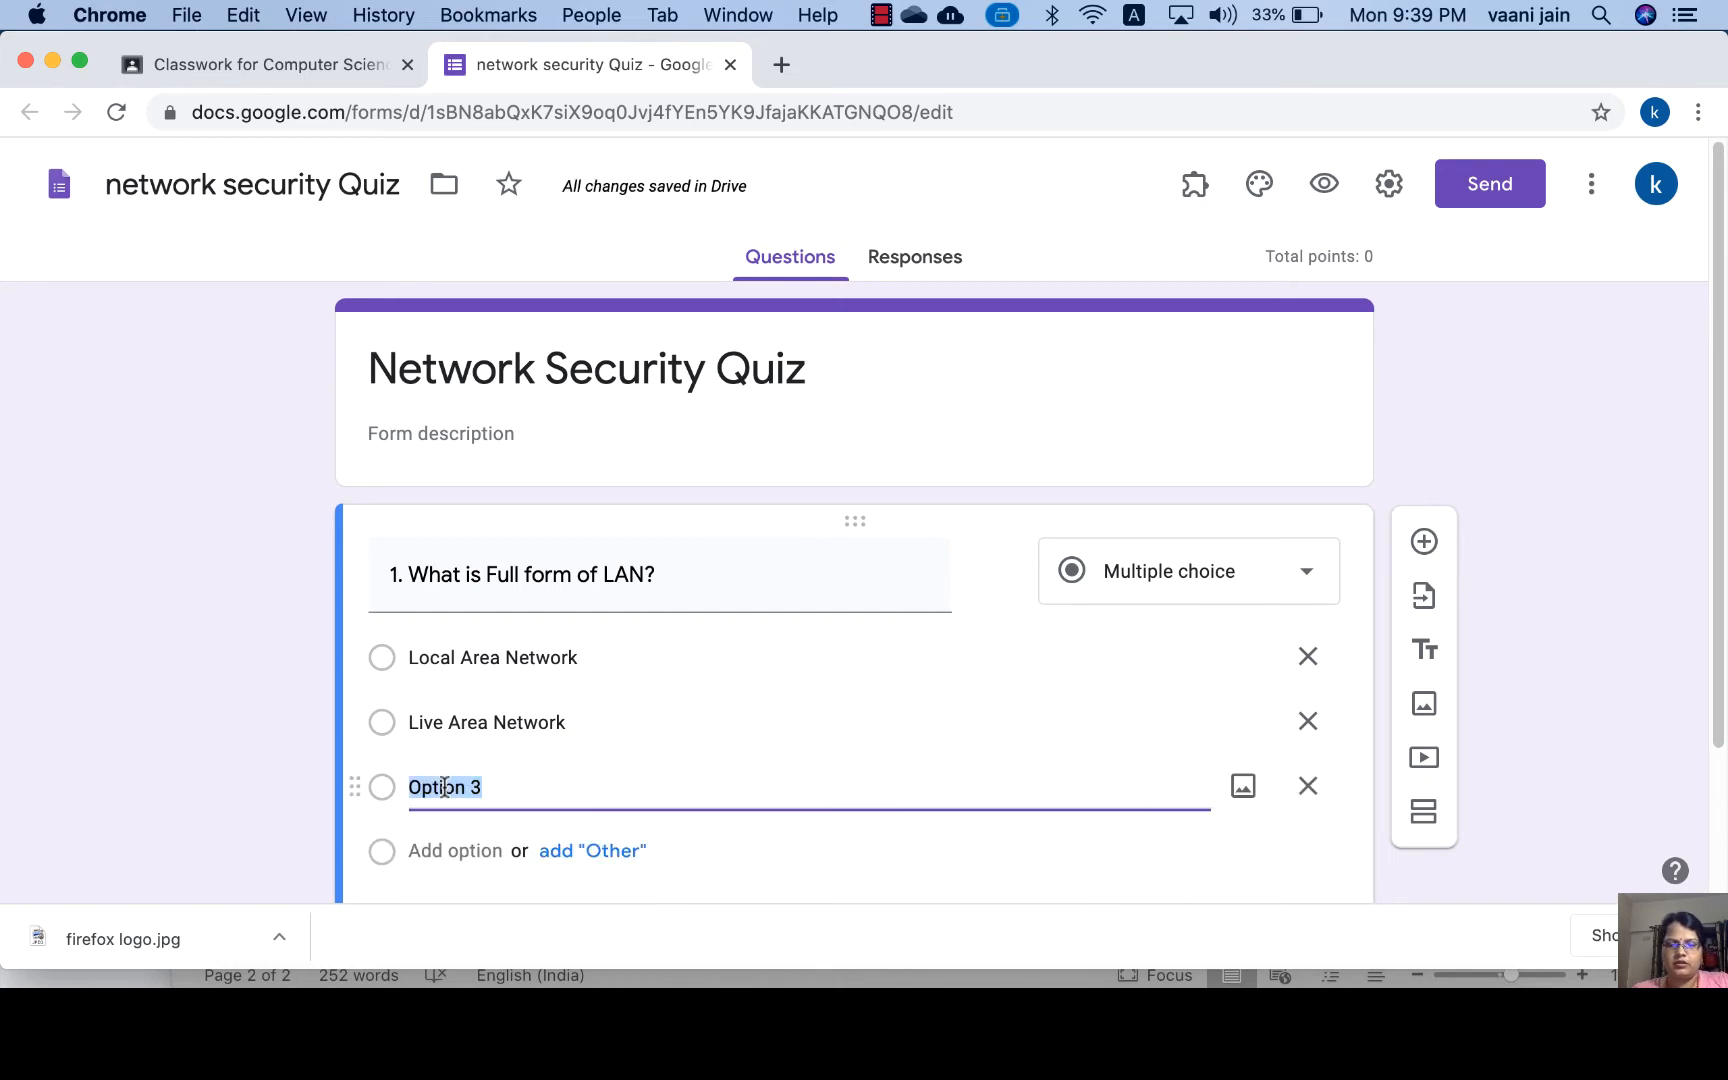
text(Don)
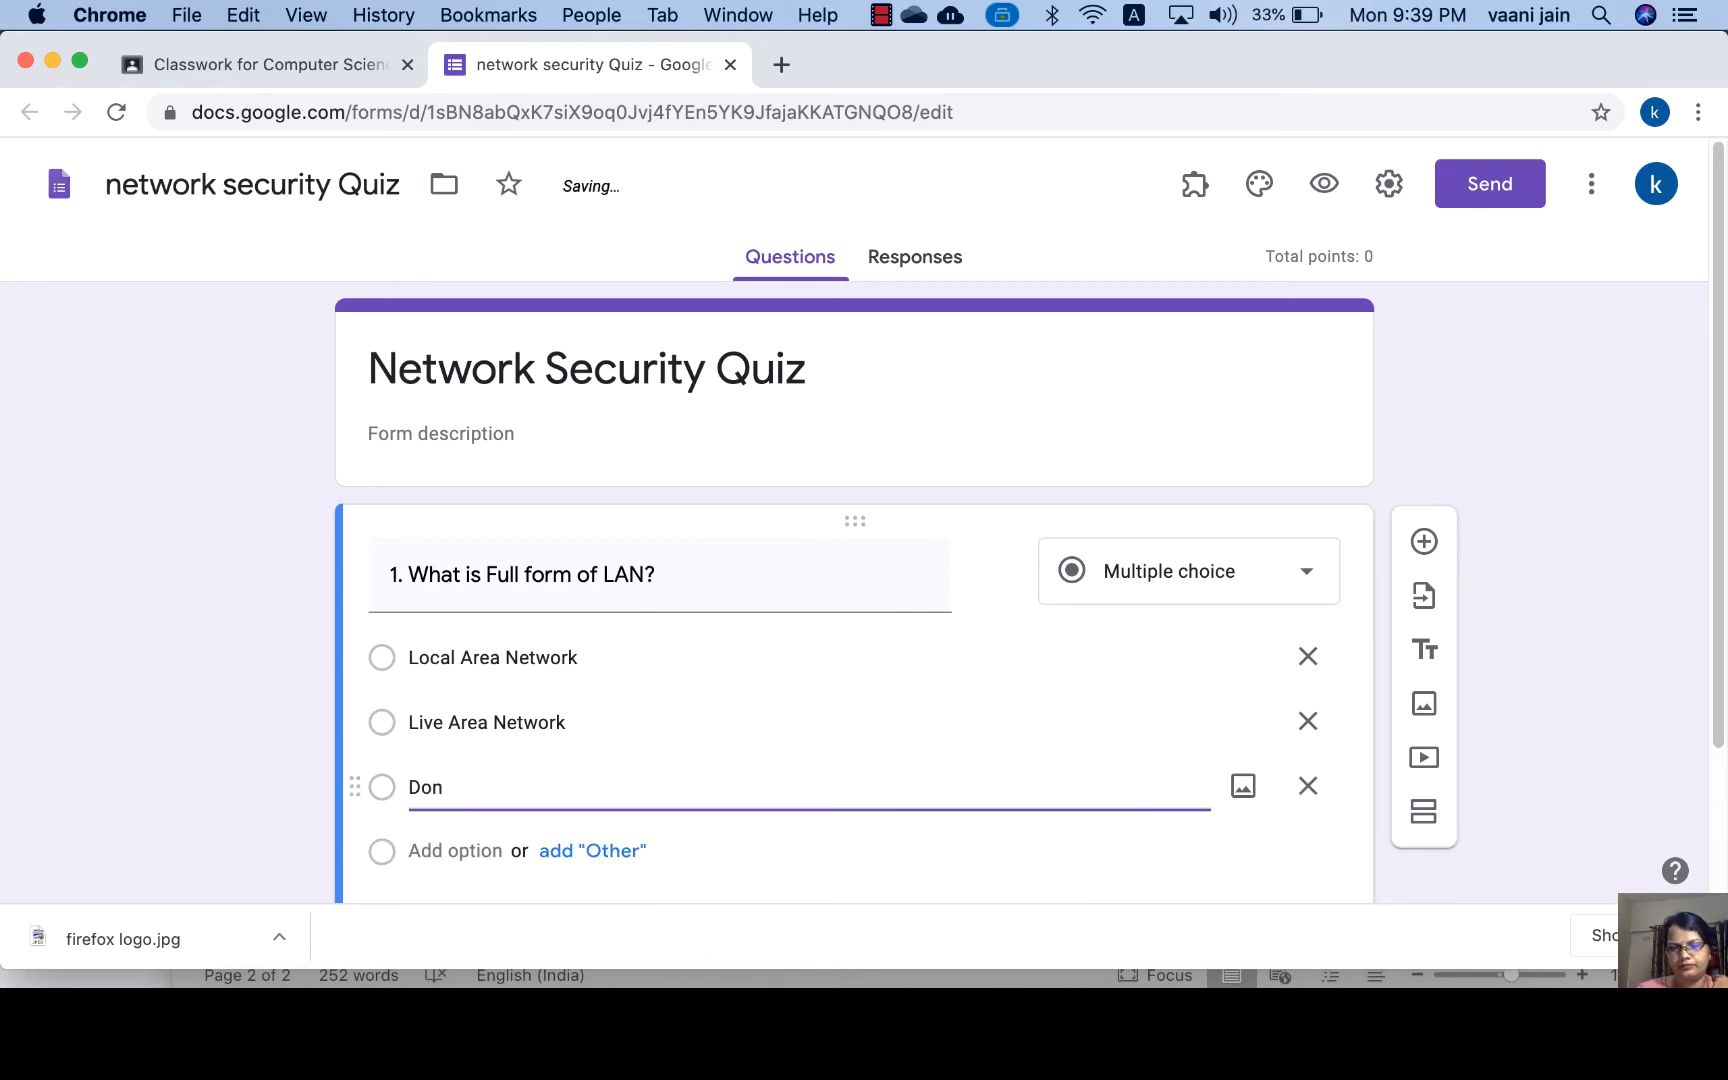
key(BackSpace)
key(BackSpace)
key(BackSpace)
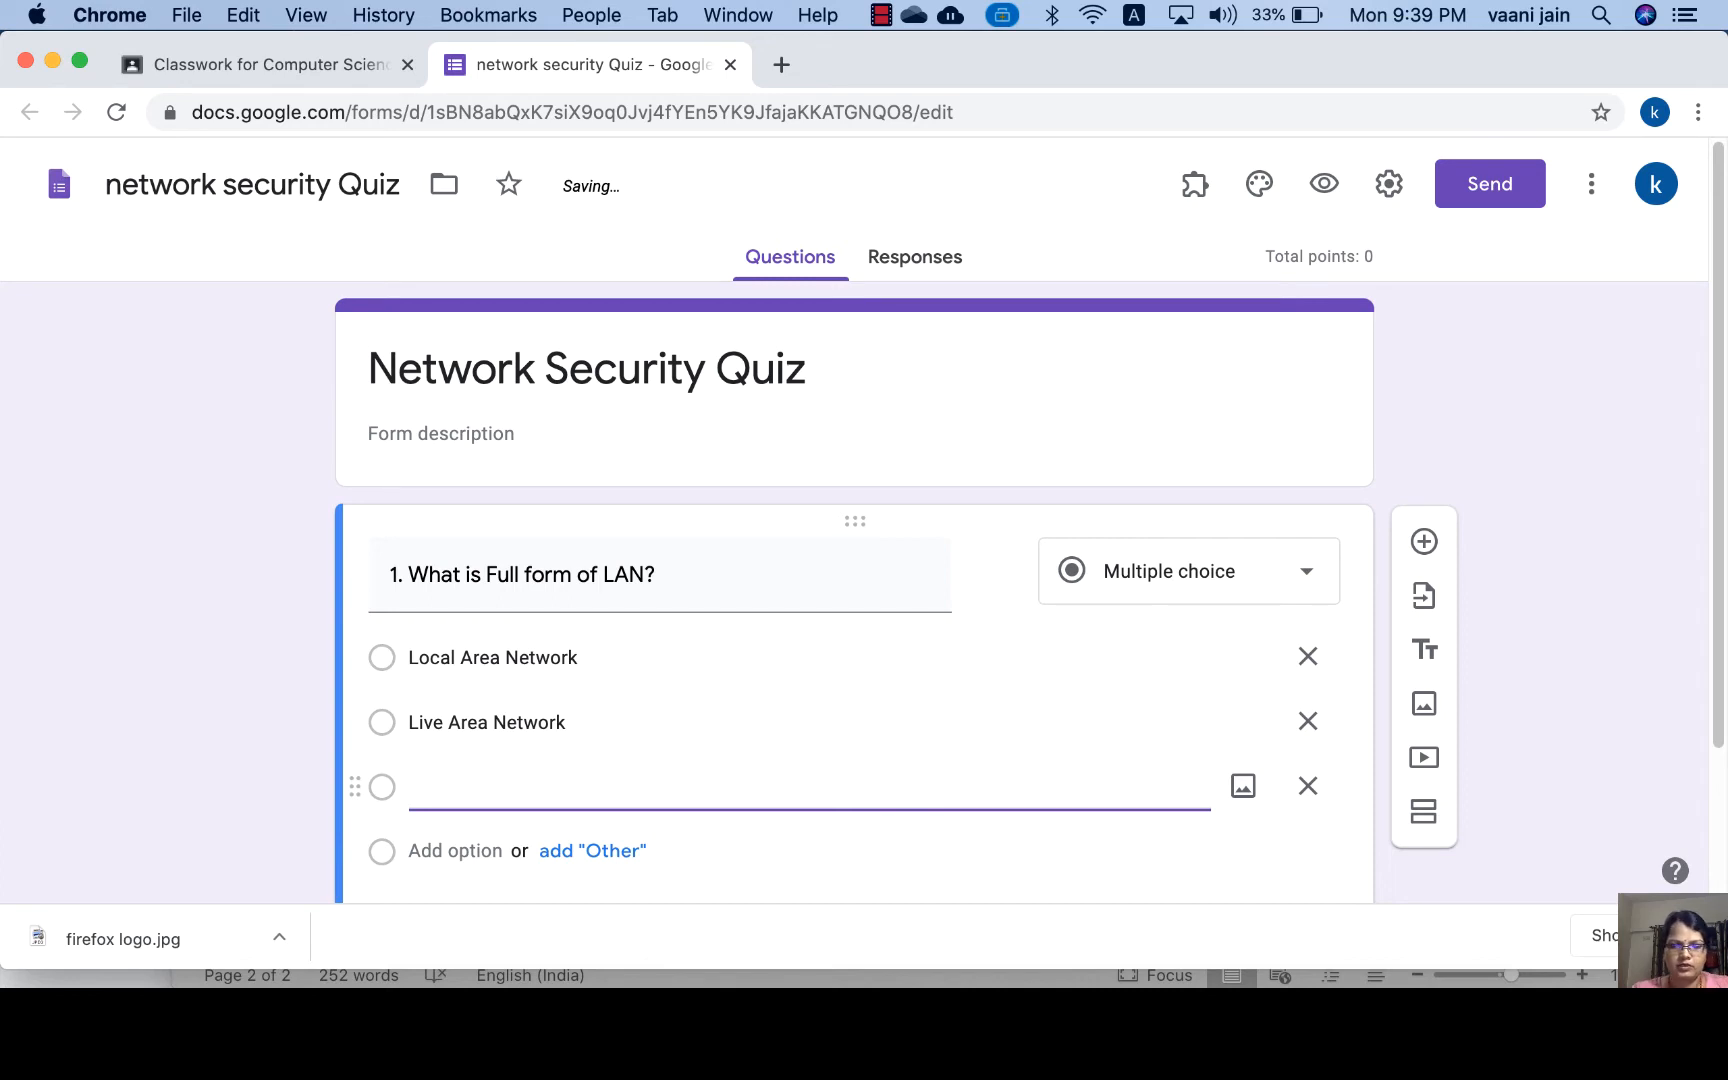
text(Local )
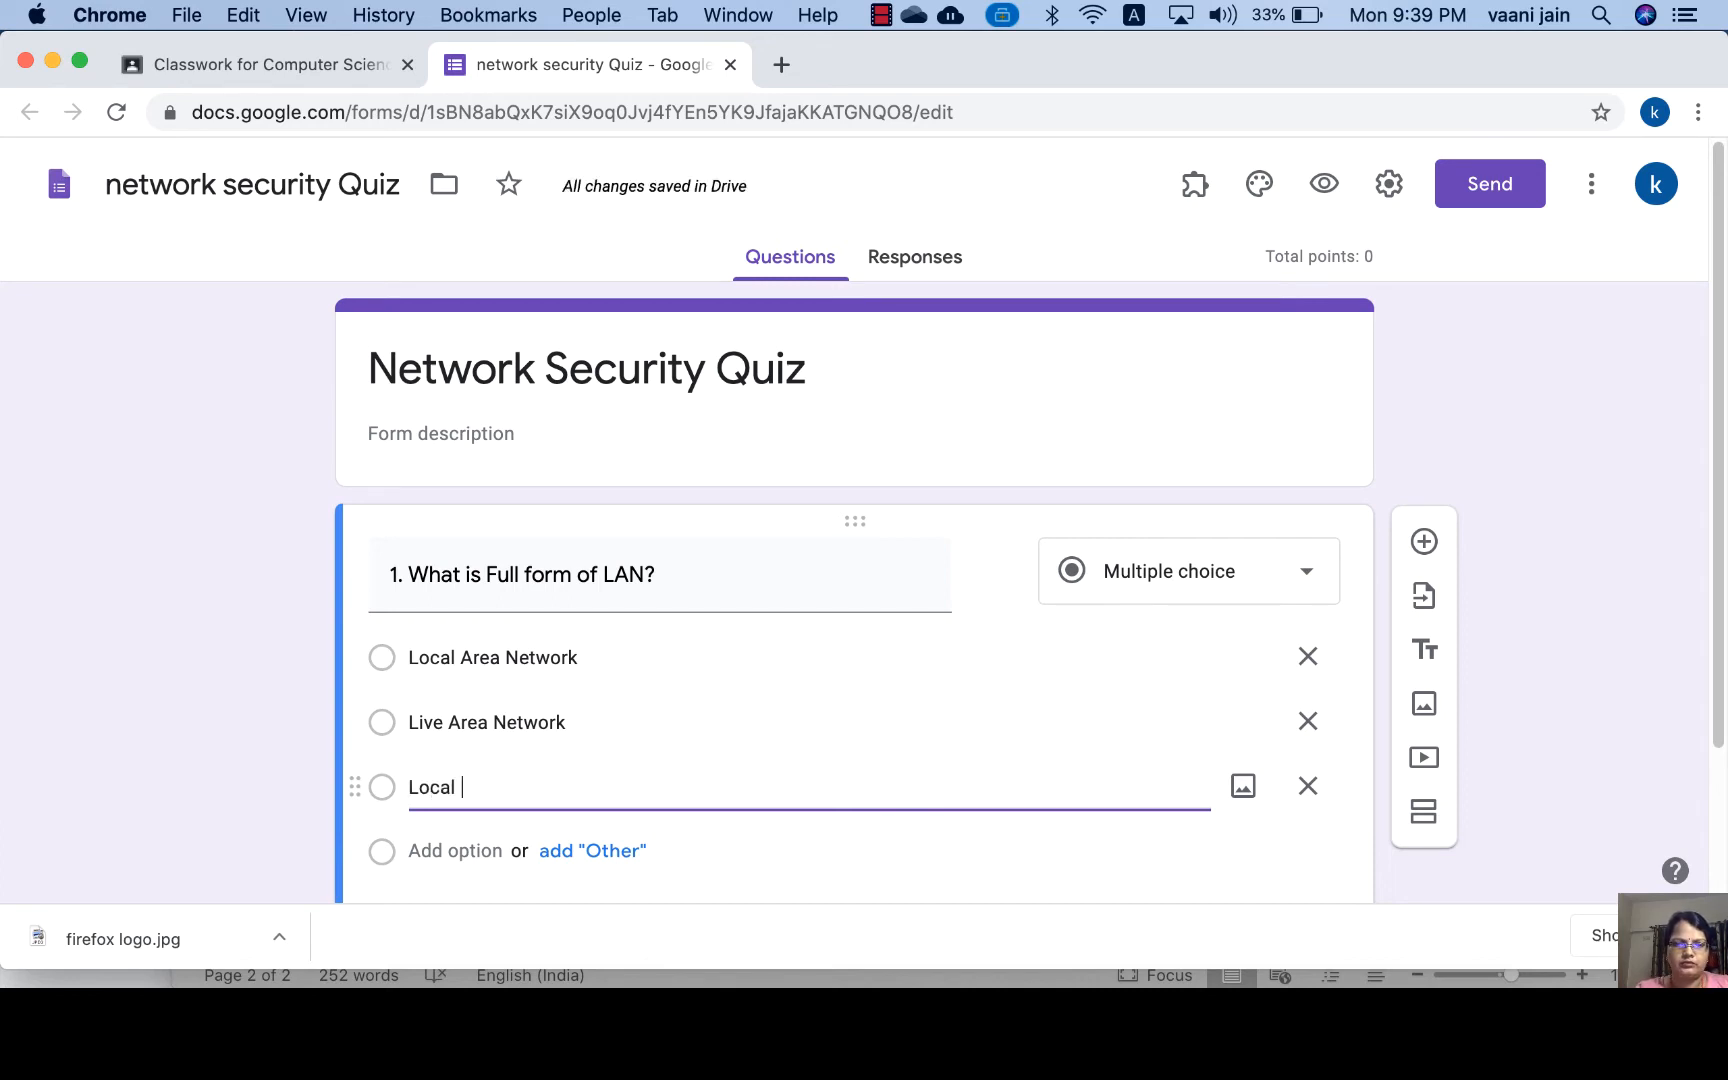
text(Antenn)
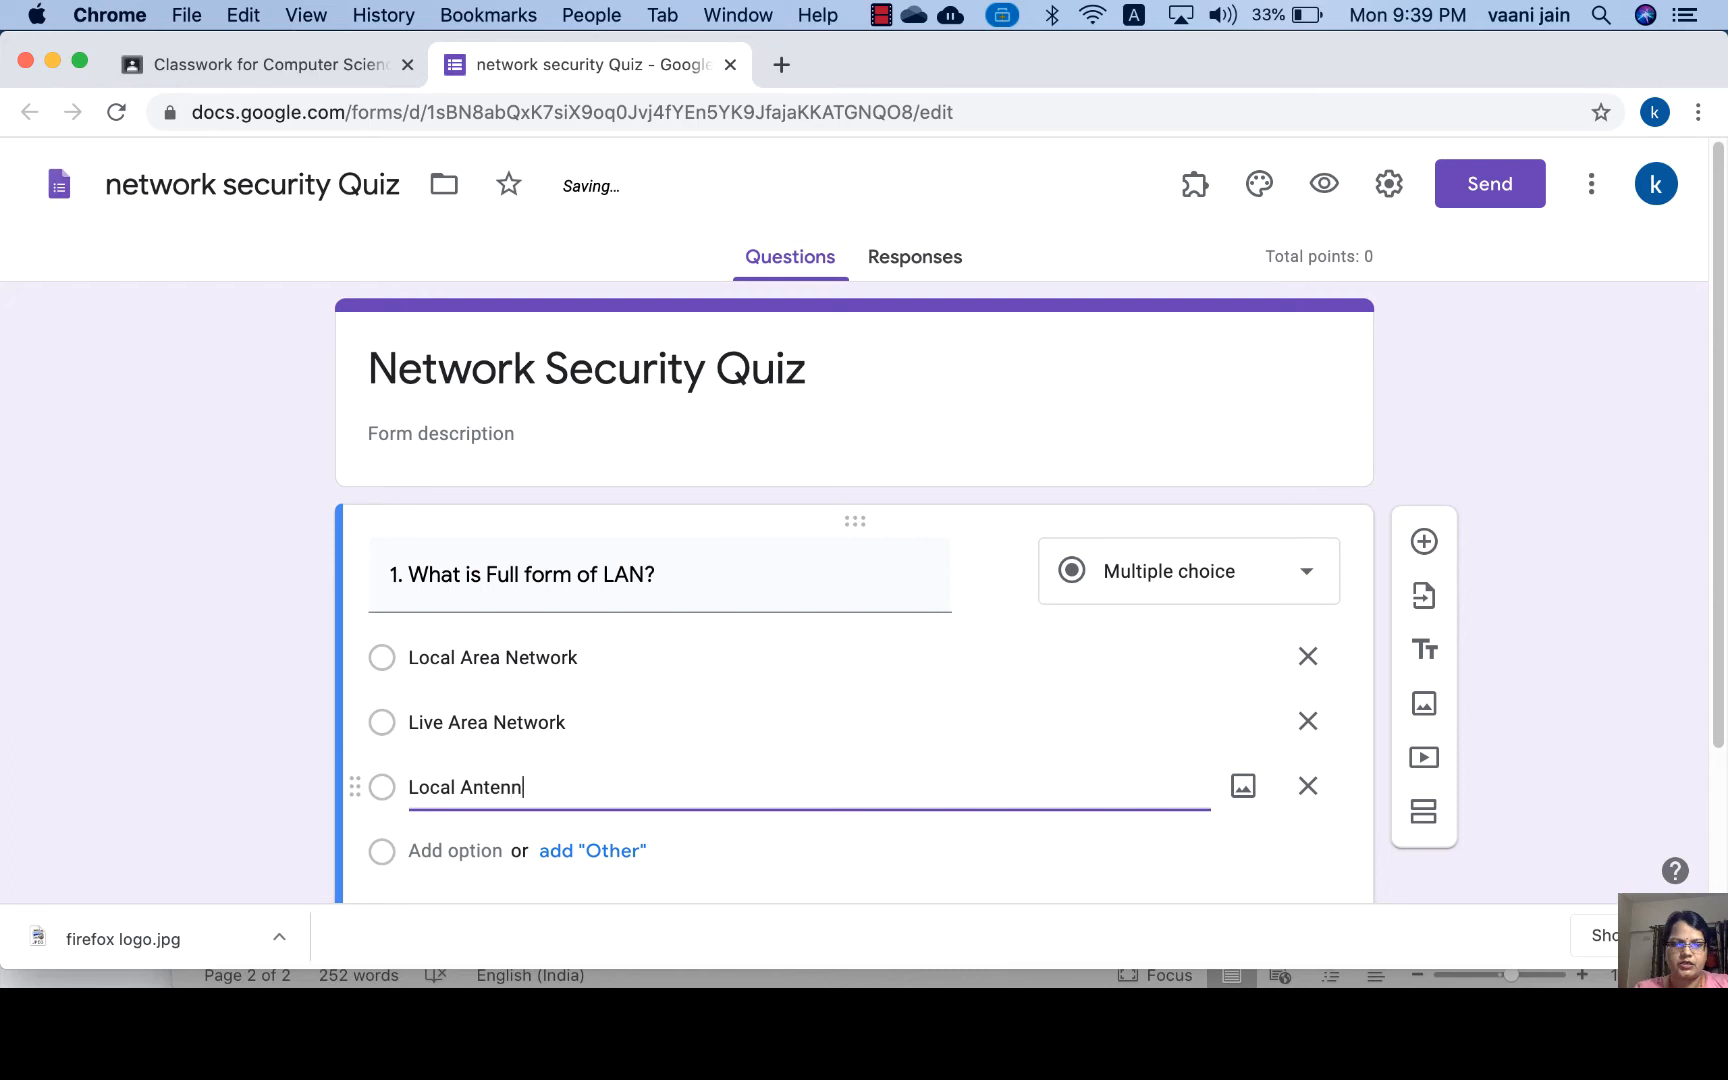
text(a Network)
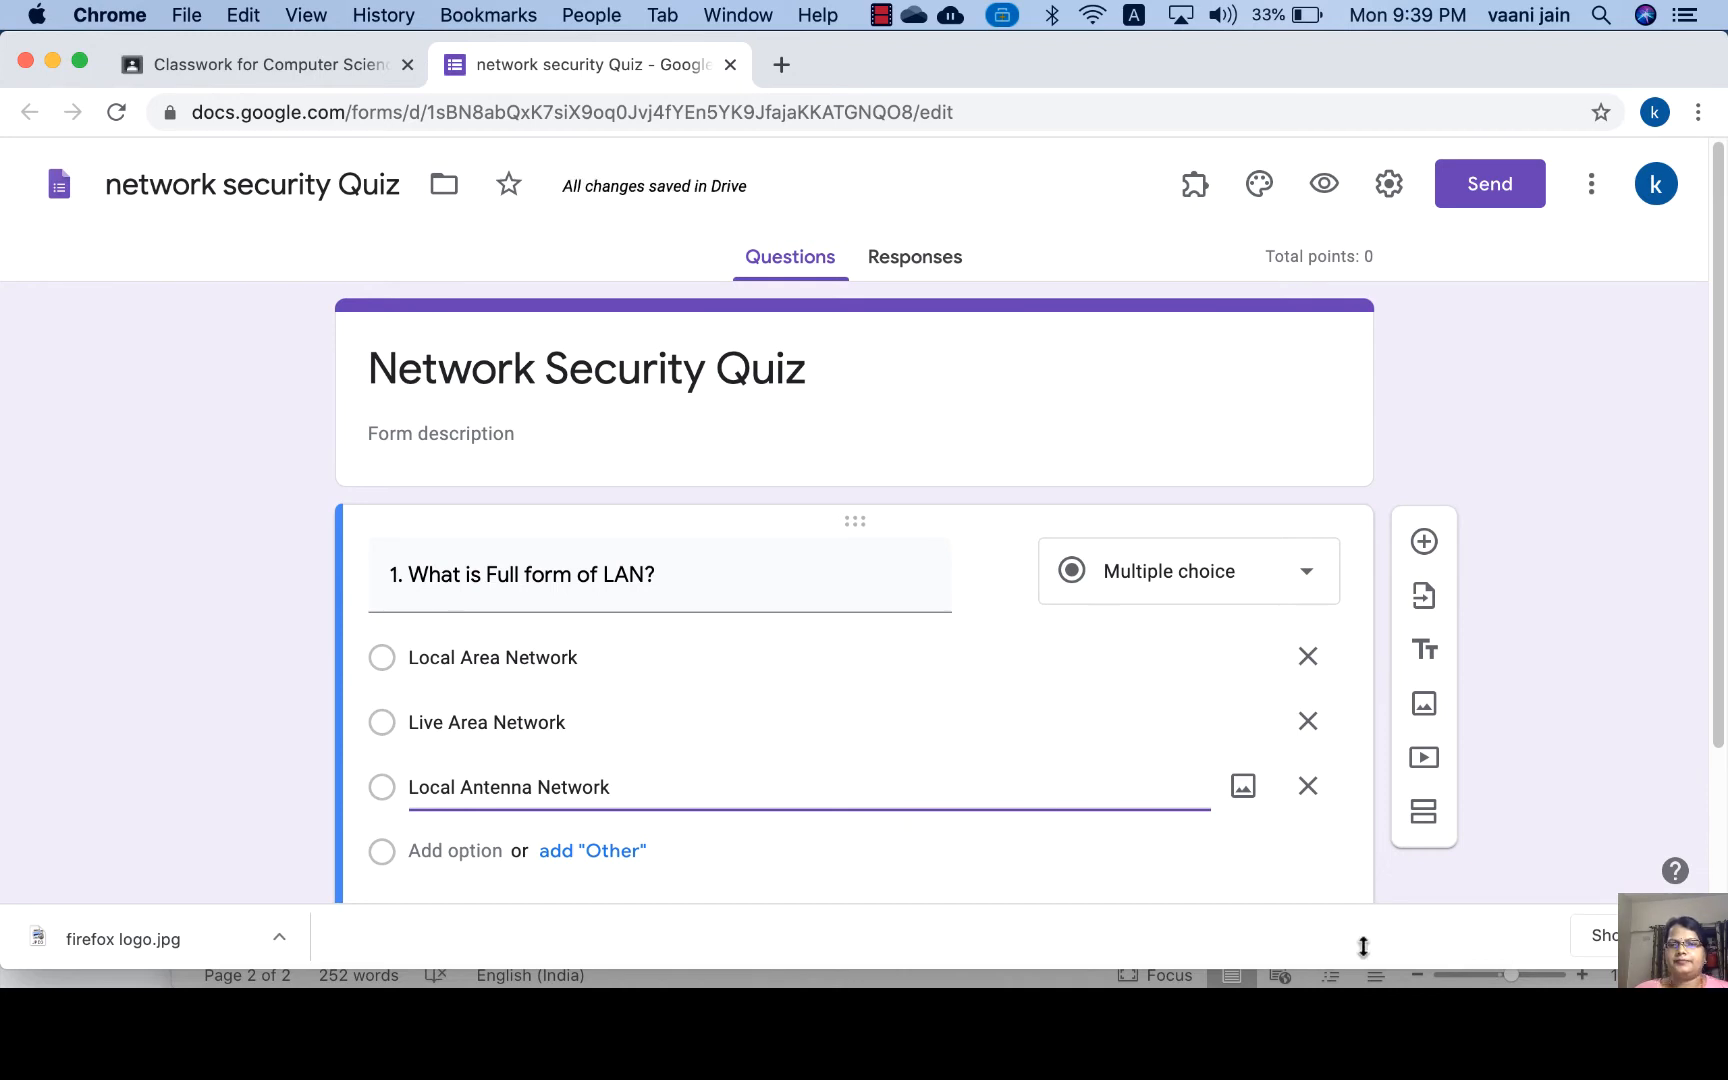
scroll(1314, 862, down, 2)
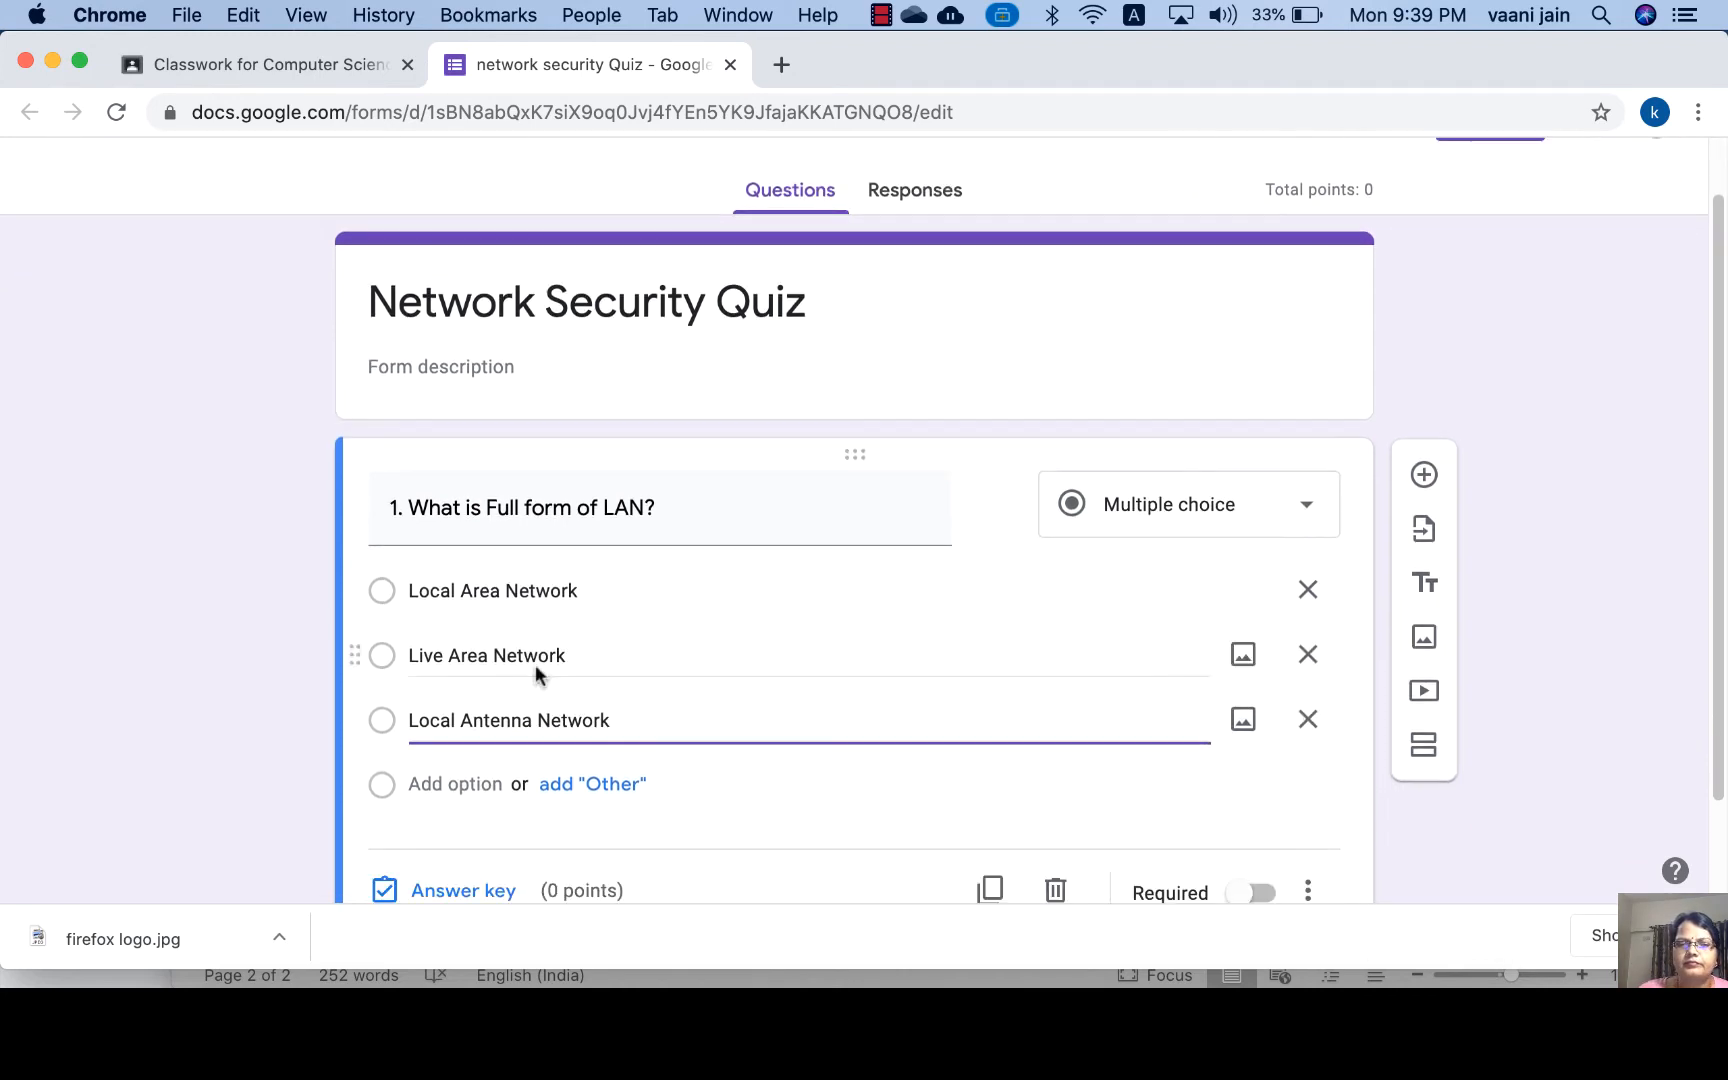
Set the LAN question's answer key to "Local Area Network" and make the question worth 1 point.
scroll(770, 782, down, 2)
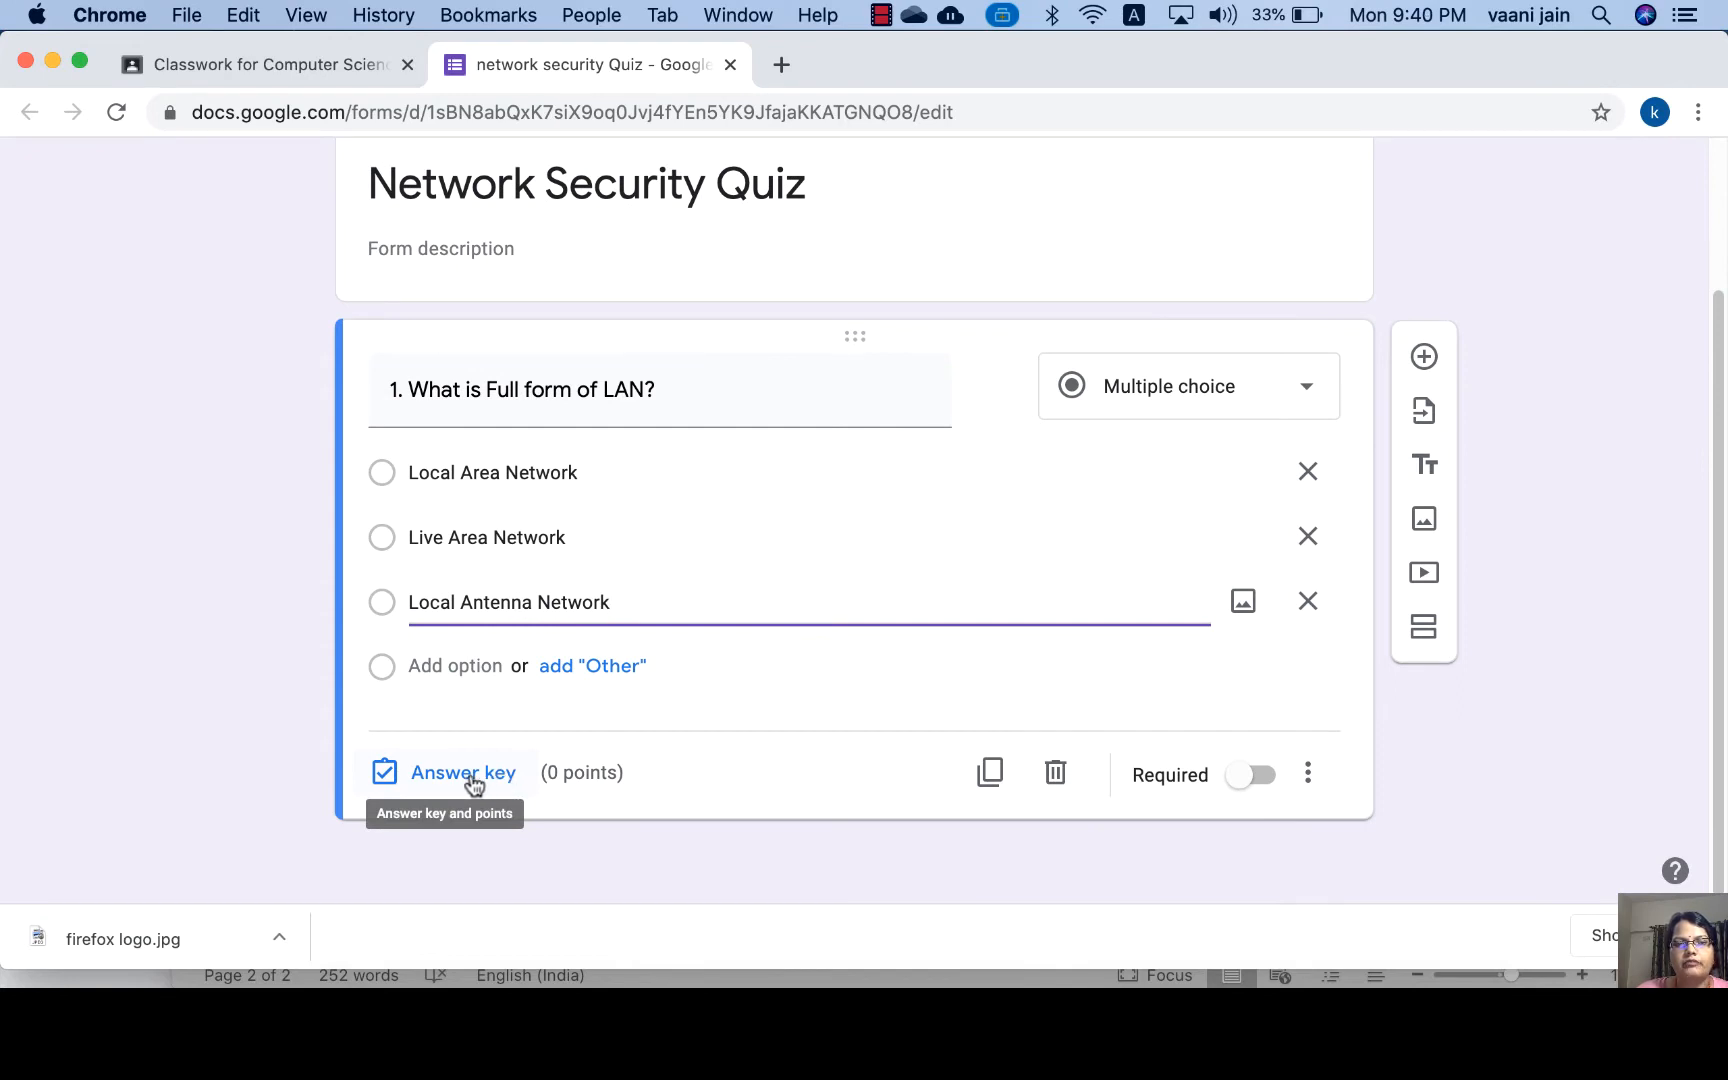
click(470, 775)
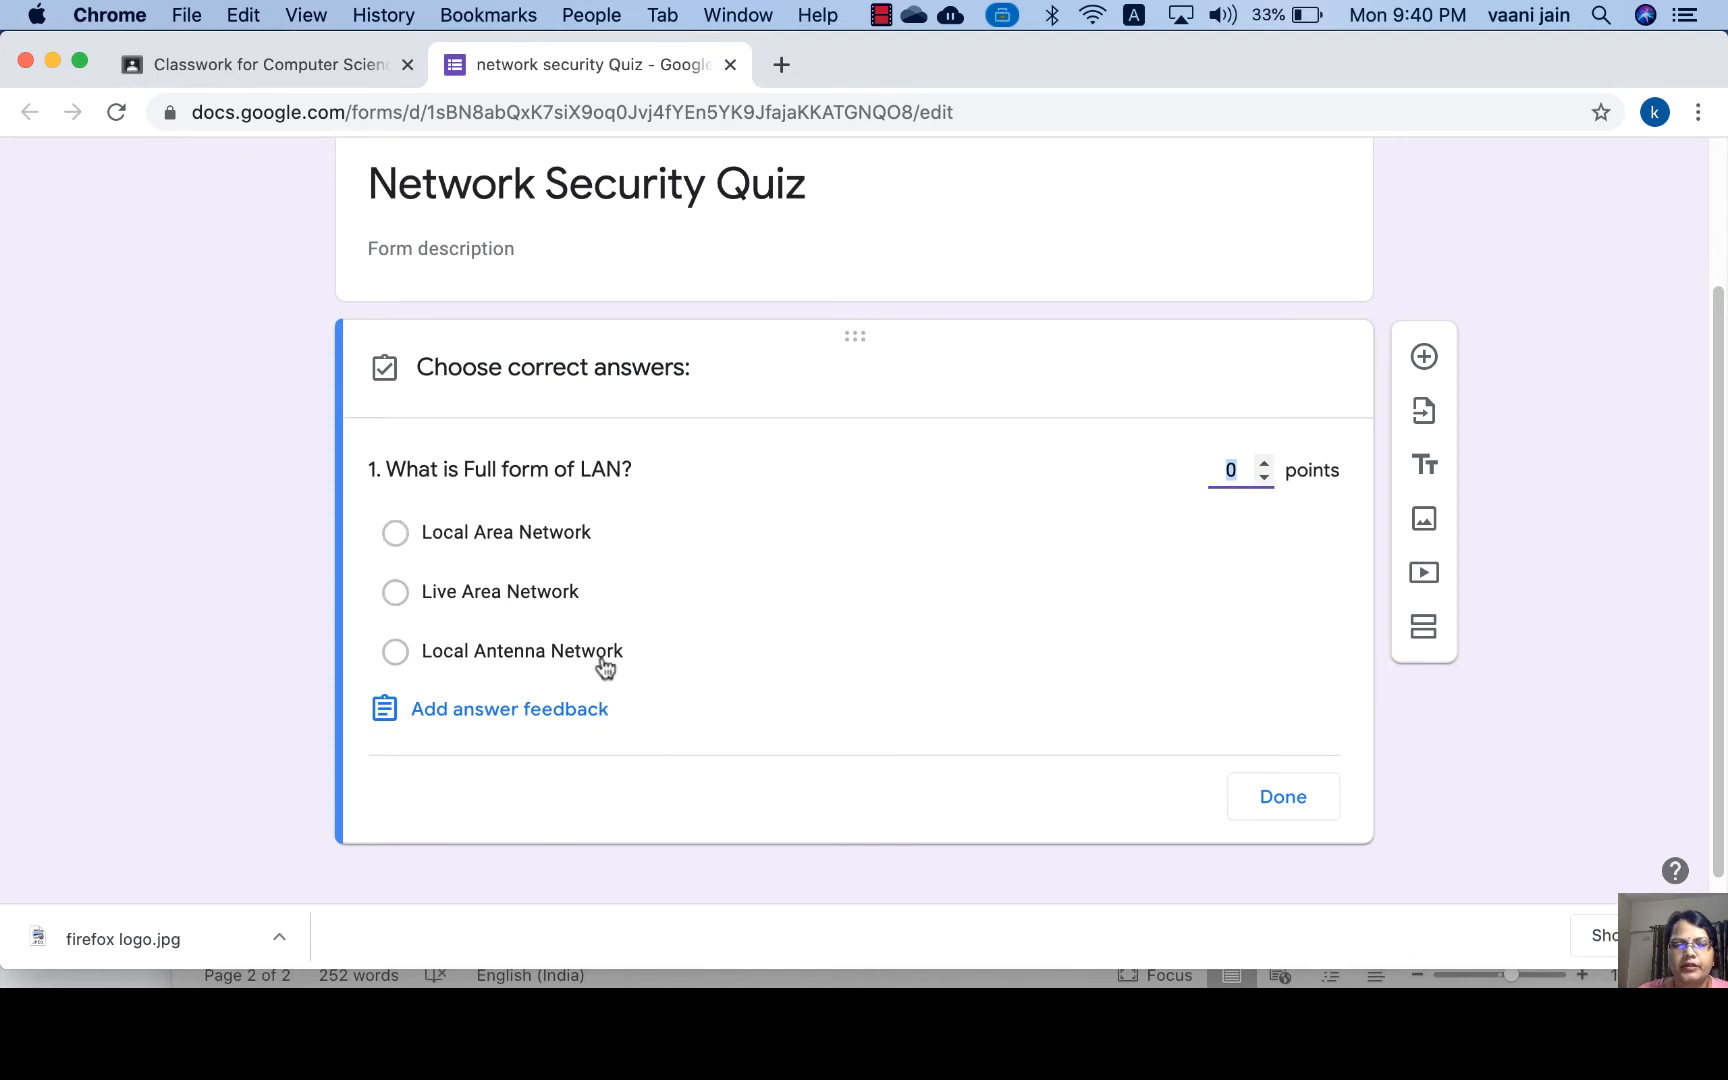
click(396, 538)
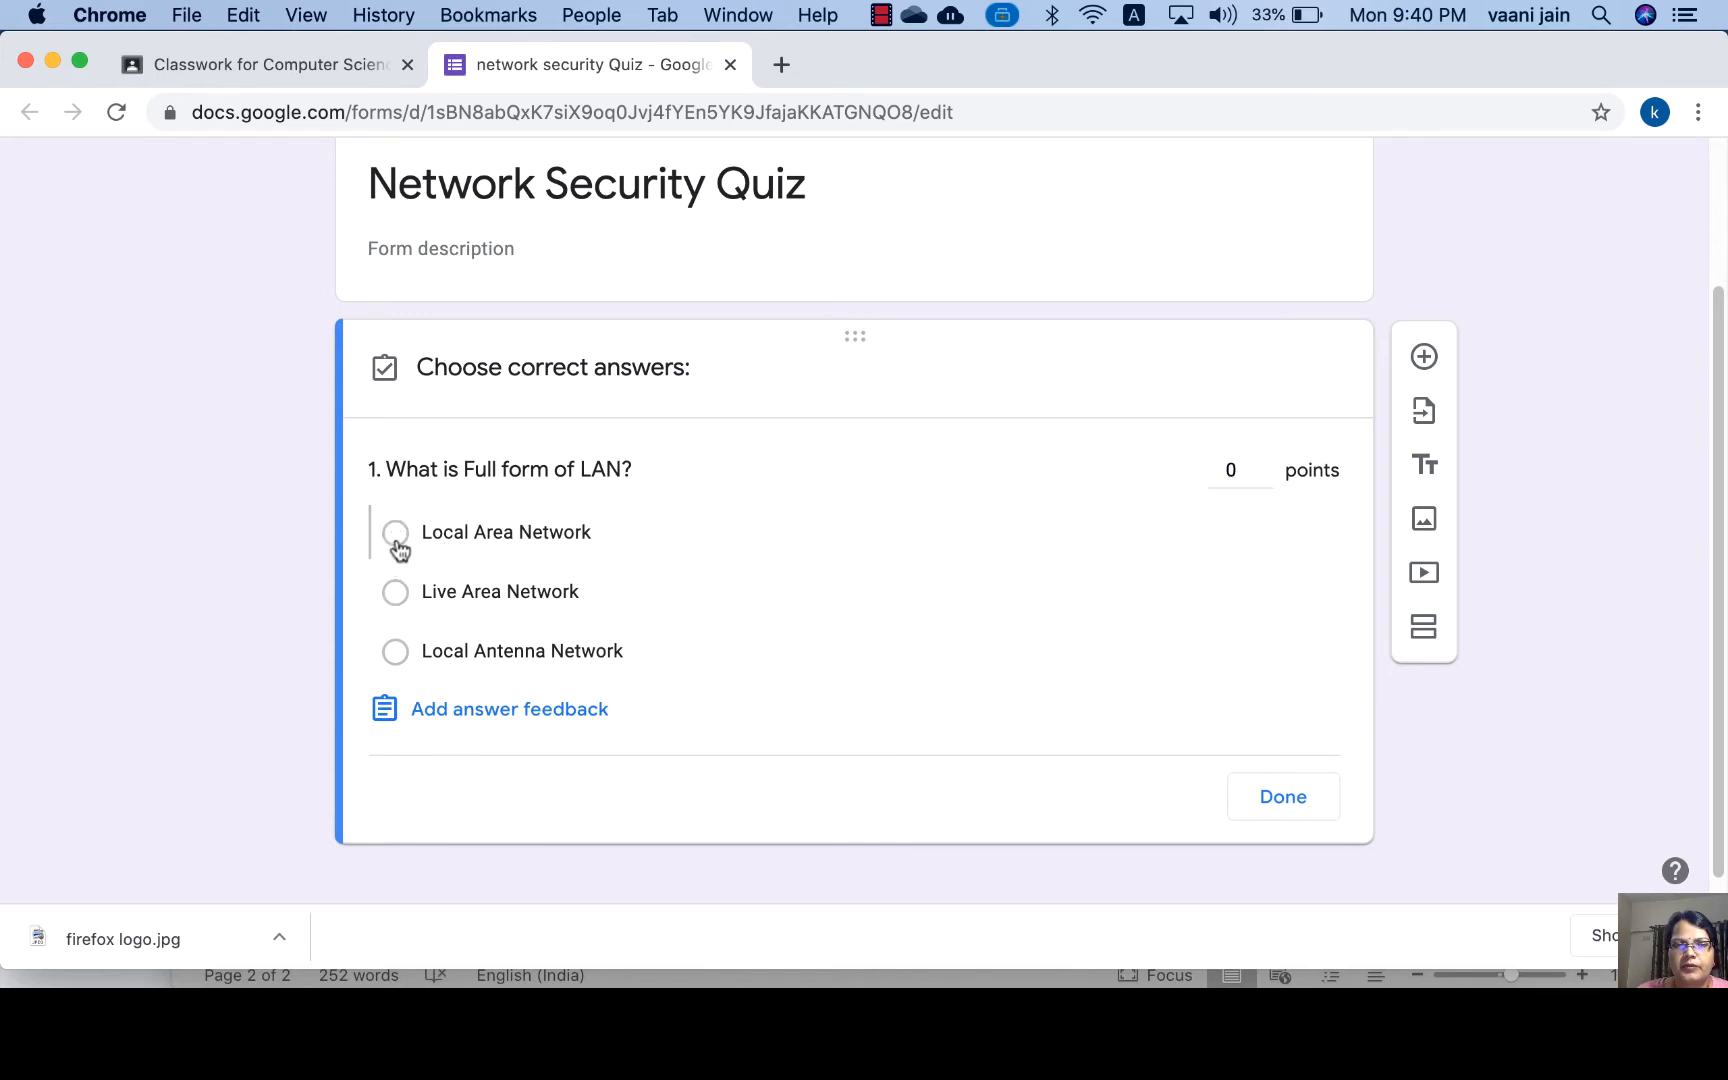
click(1263, 464)
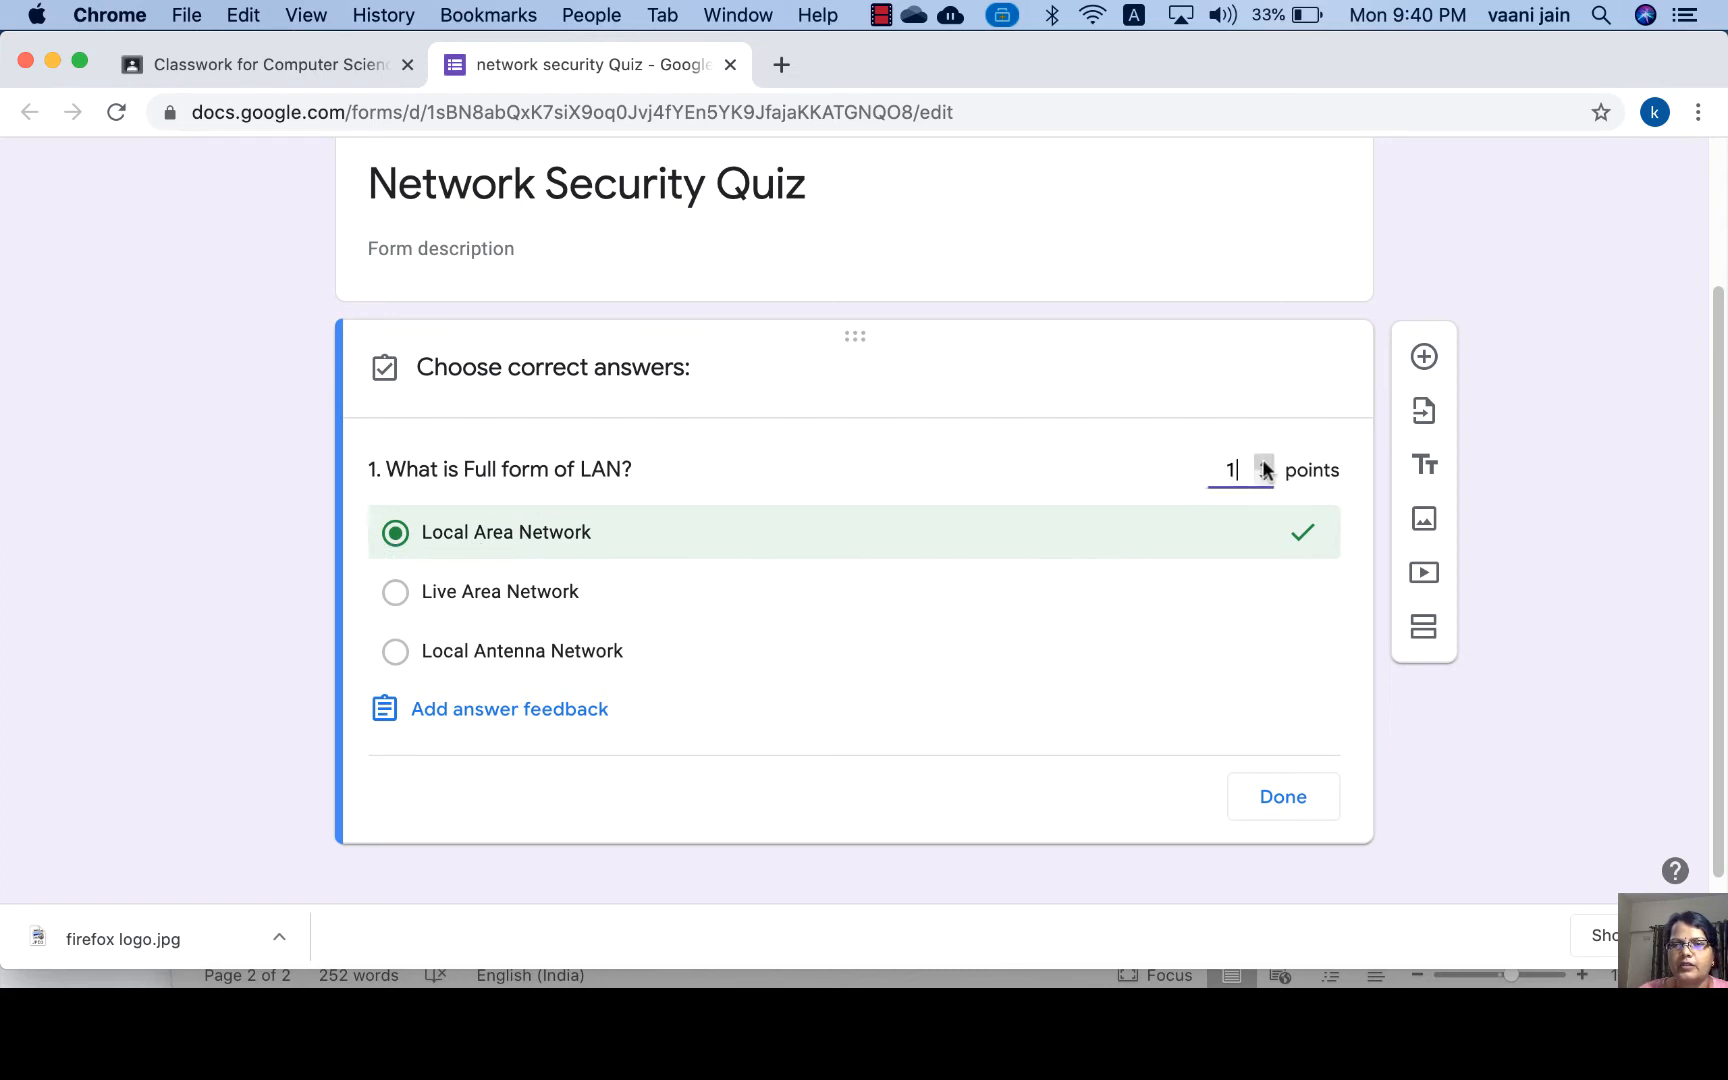
click(1282, 797)
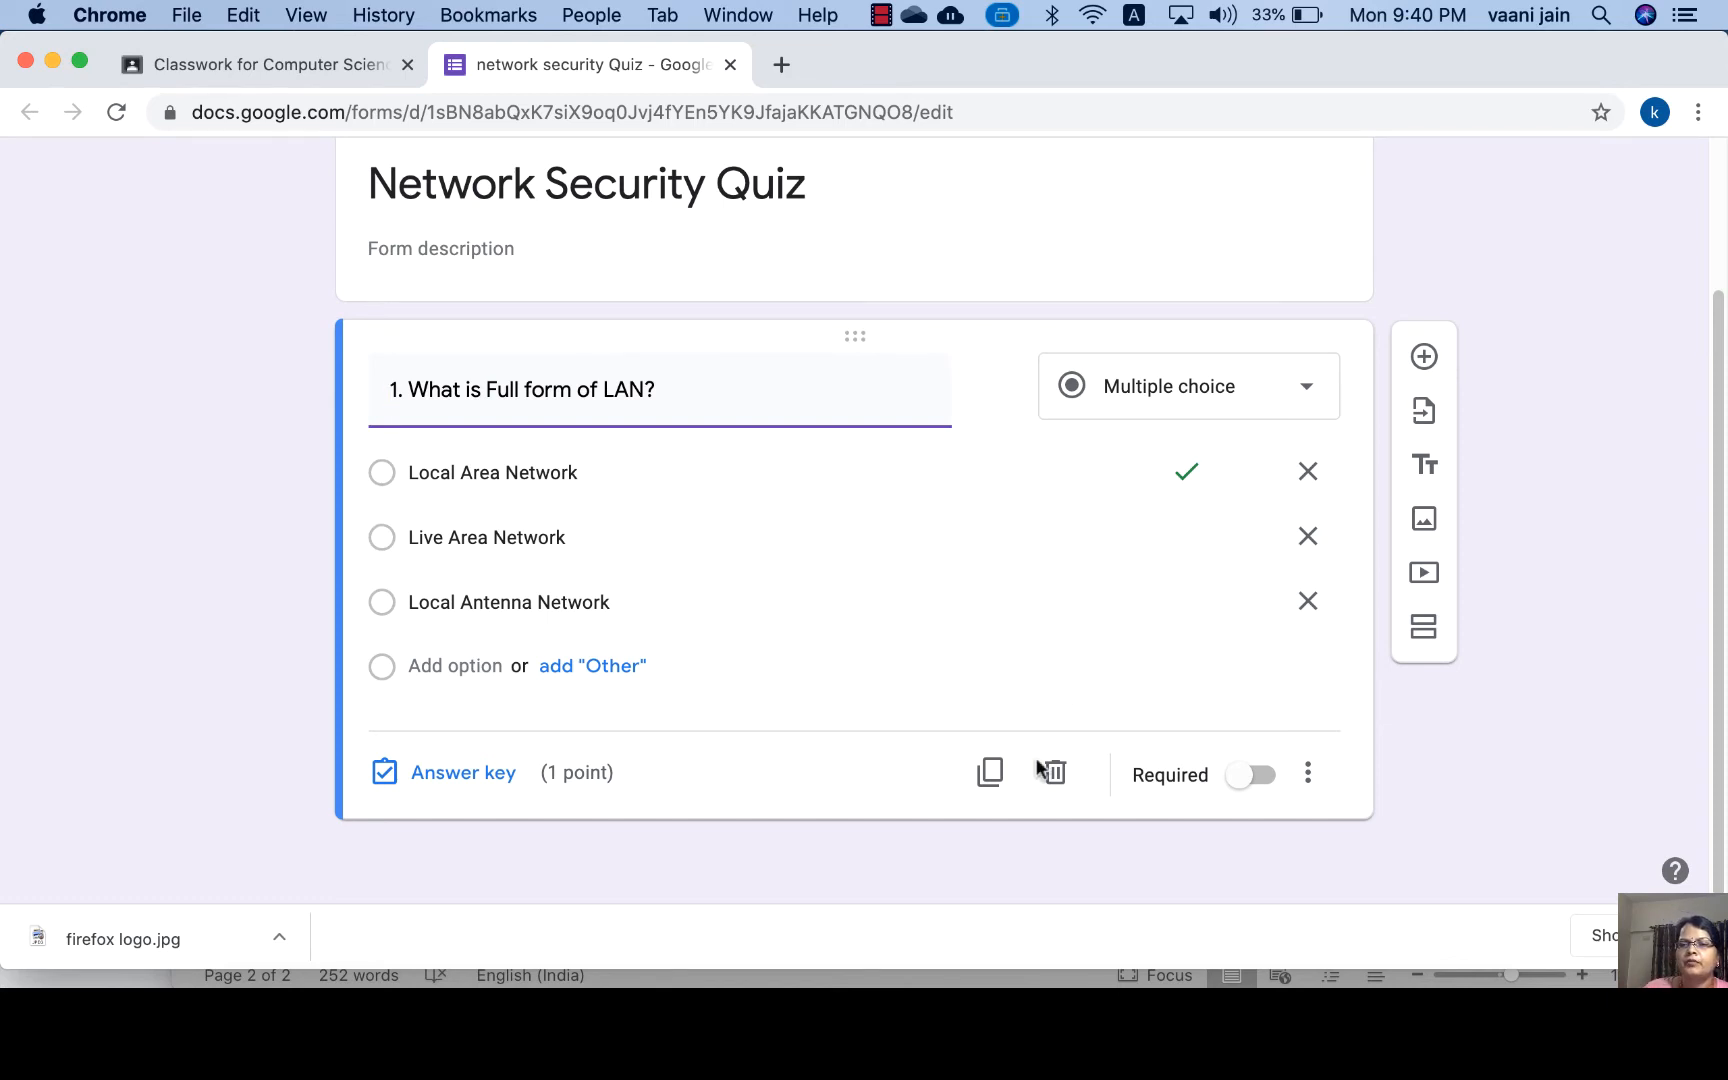
click(1308, 778)
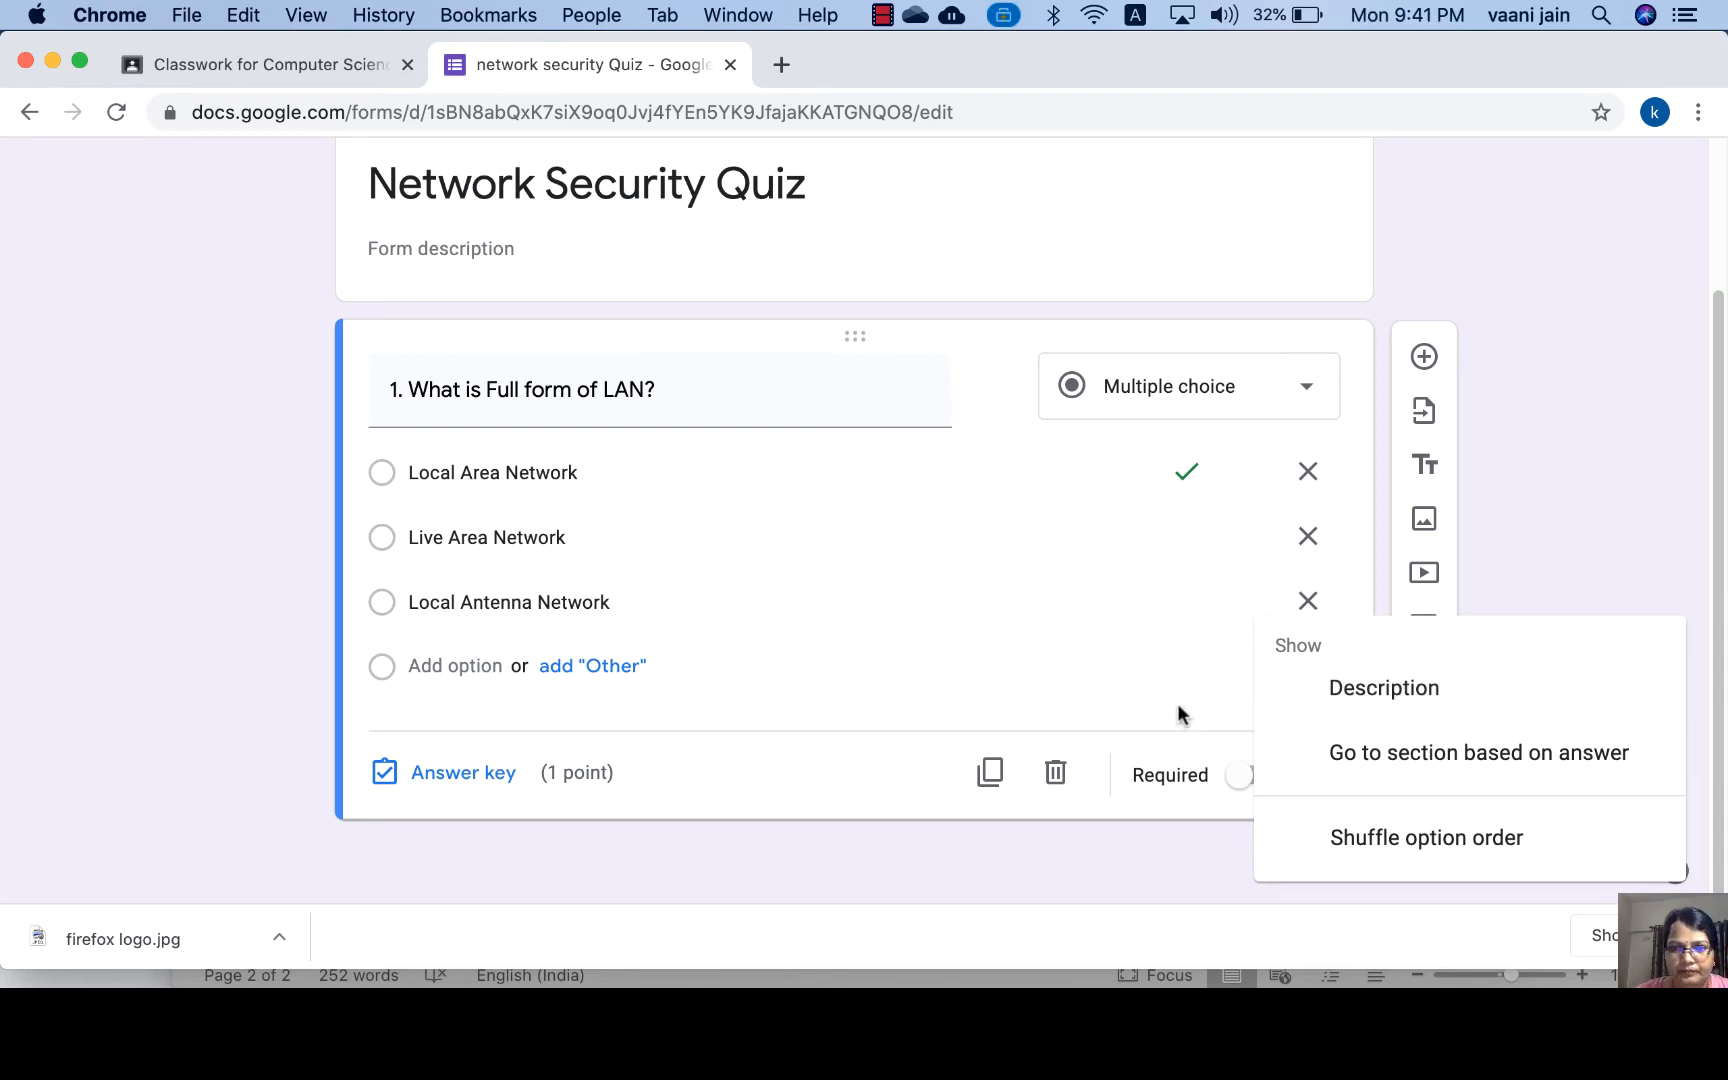
click(848, 799)
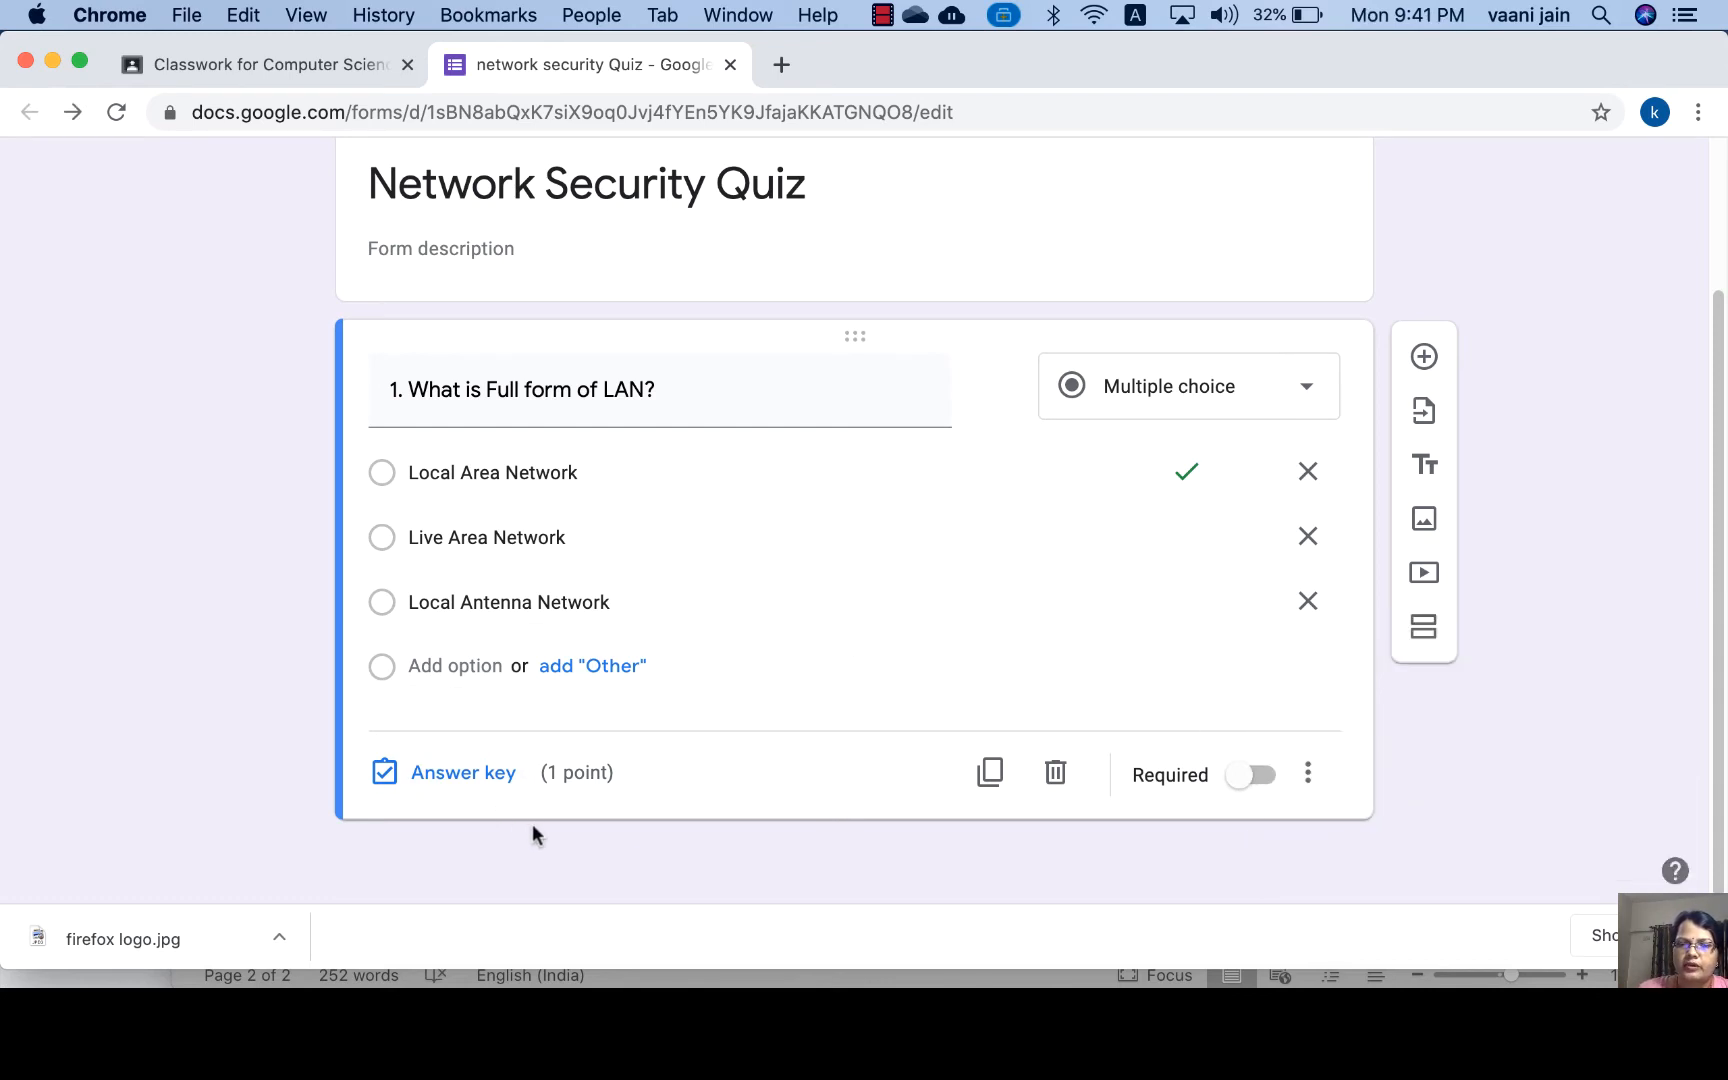
Add a new multiple-choice question and fill its text with the suspicious lottery email paragraph copied from the Word document.
click(1424, 356)
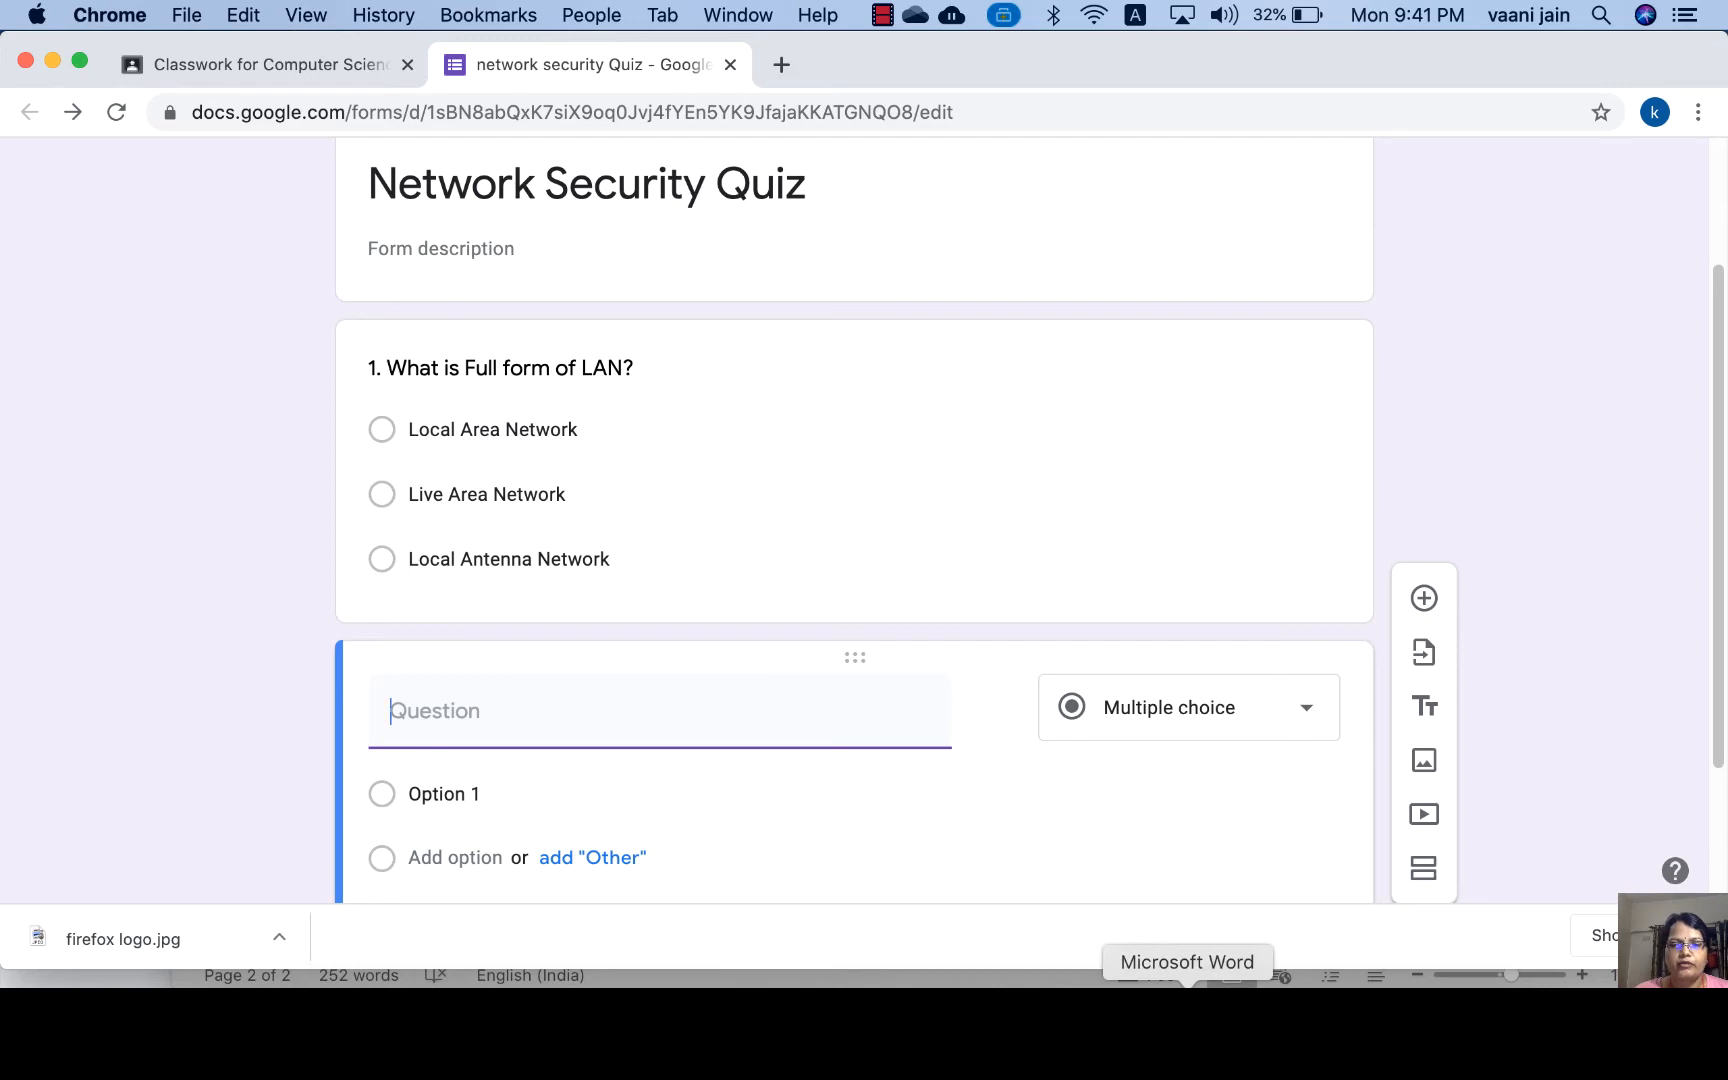
click(1187, 982)
scroll(685, 665, up, 1)
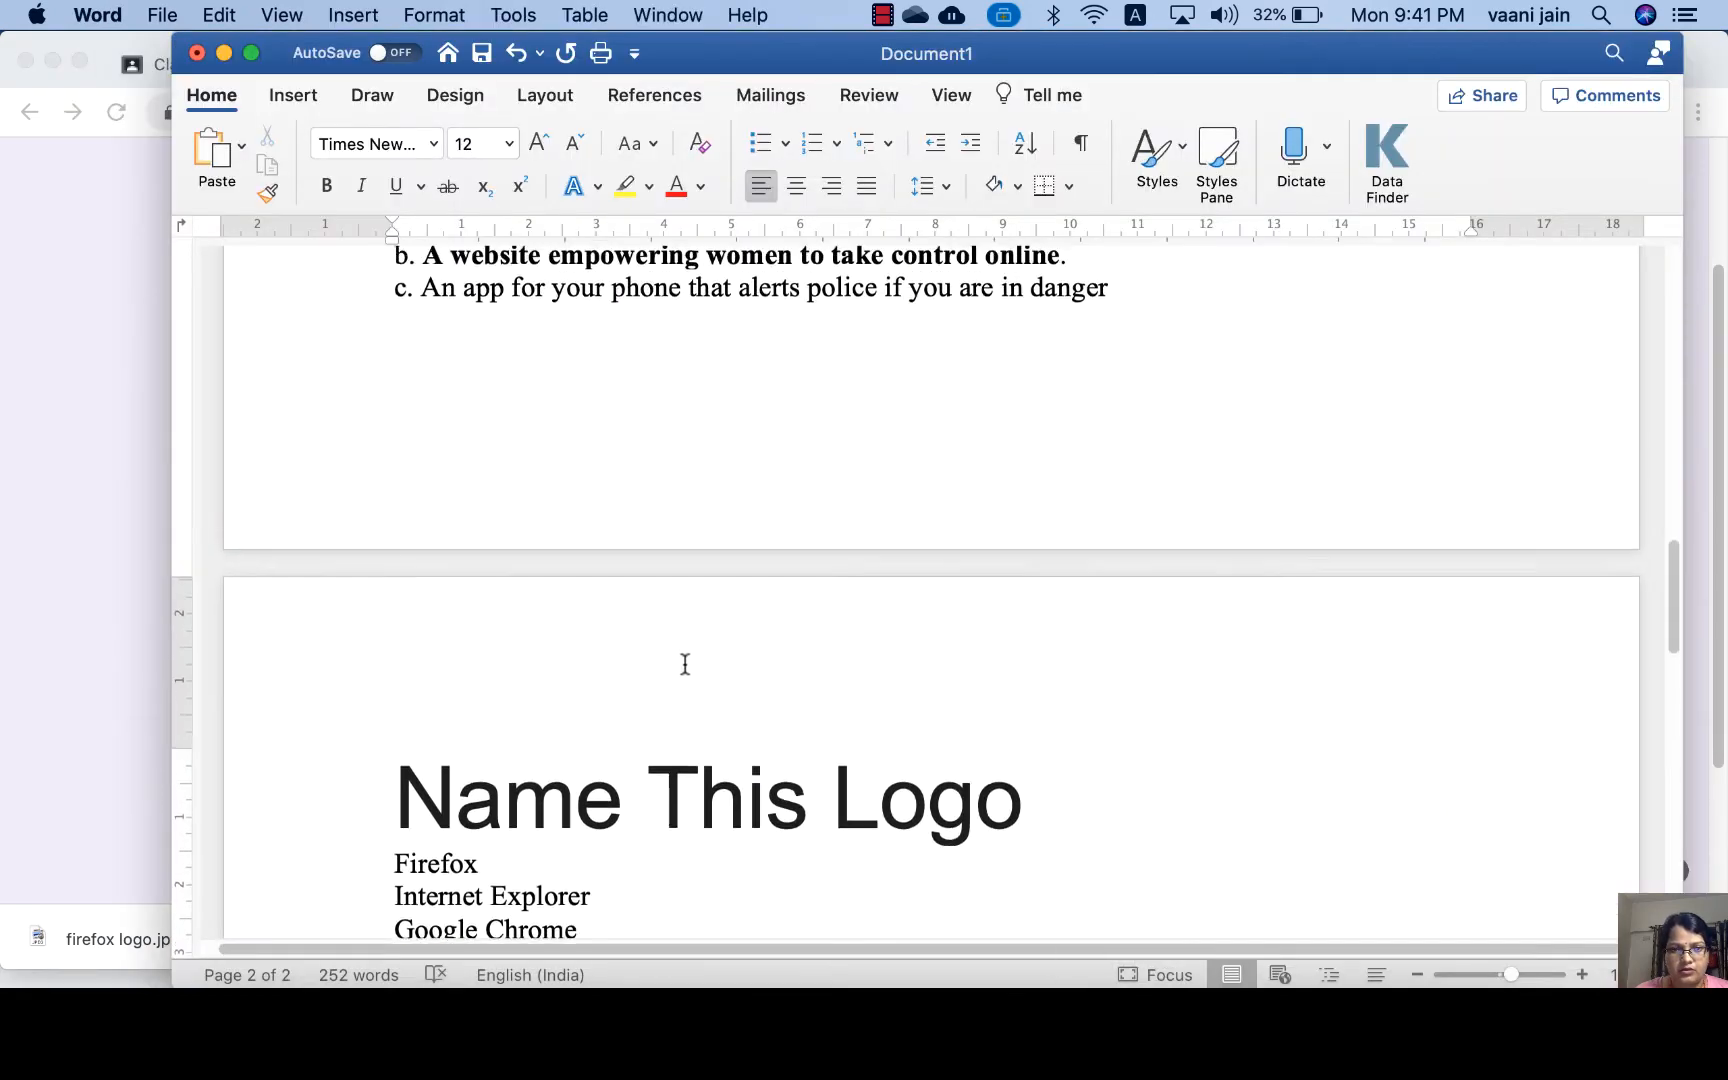
scroll(685, 665, up, 10)
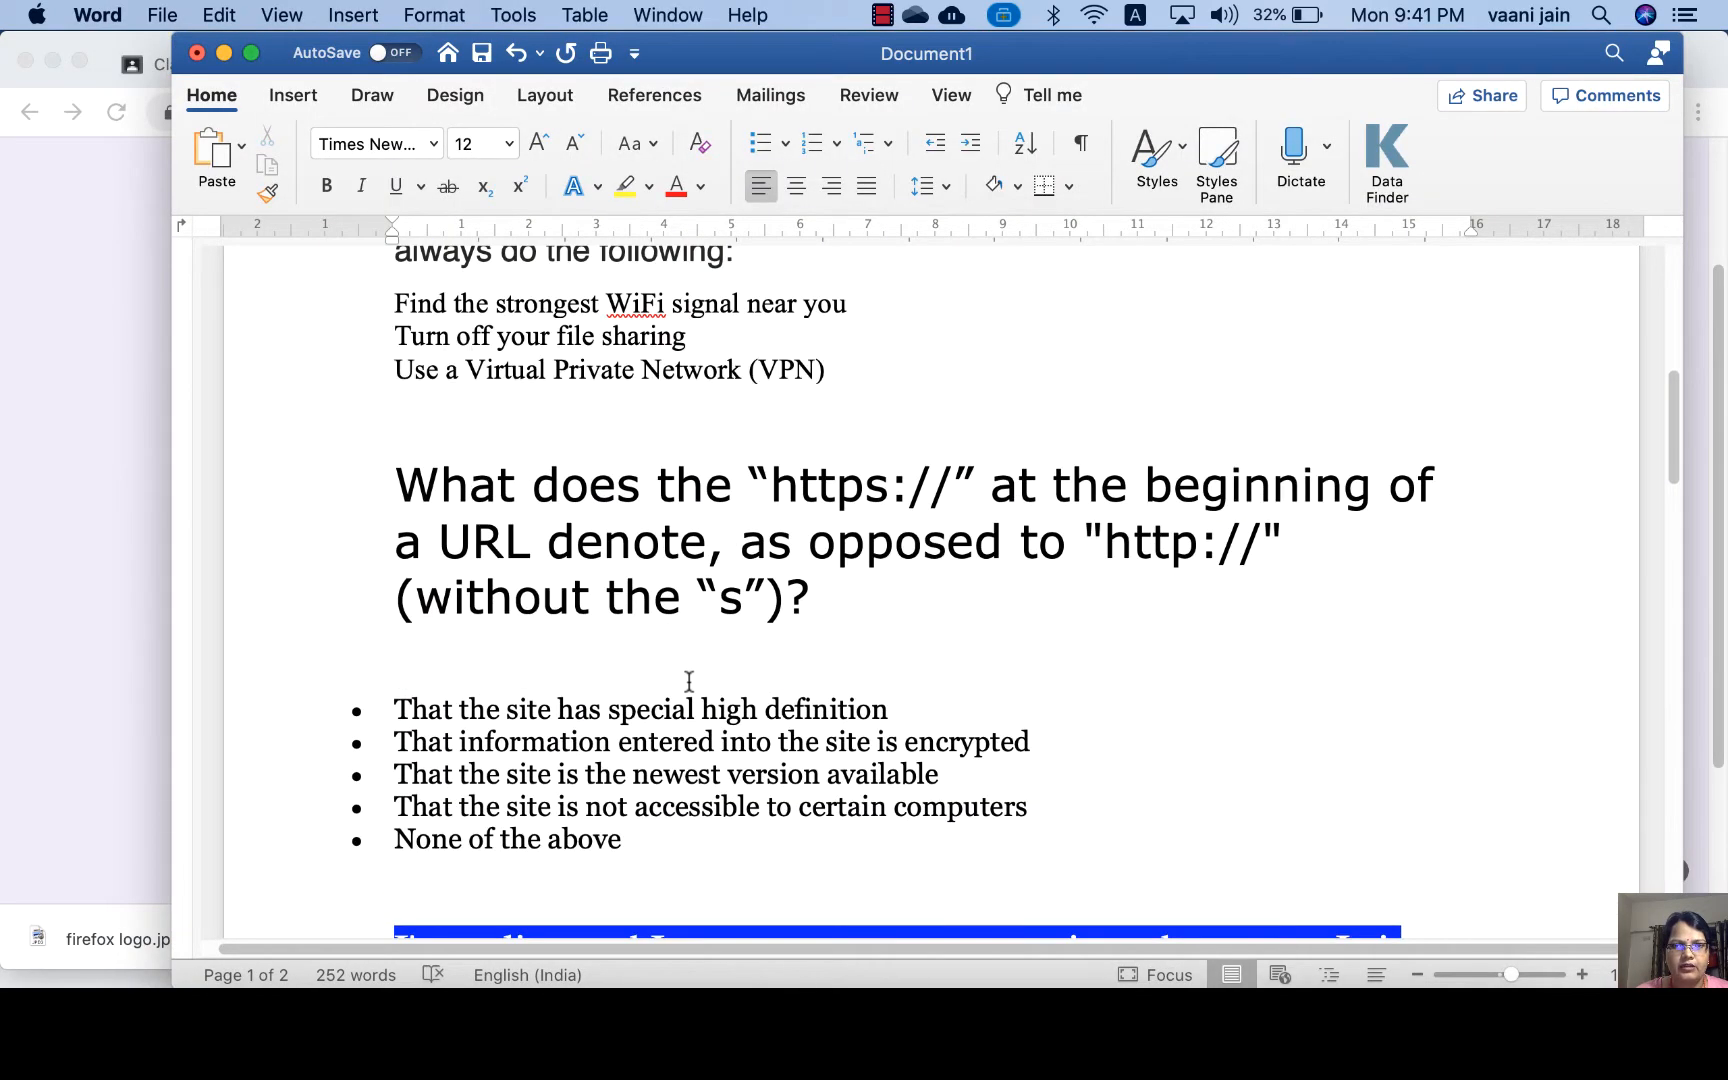
scroll(689, 681, up, 10)
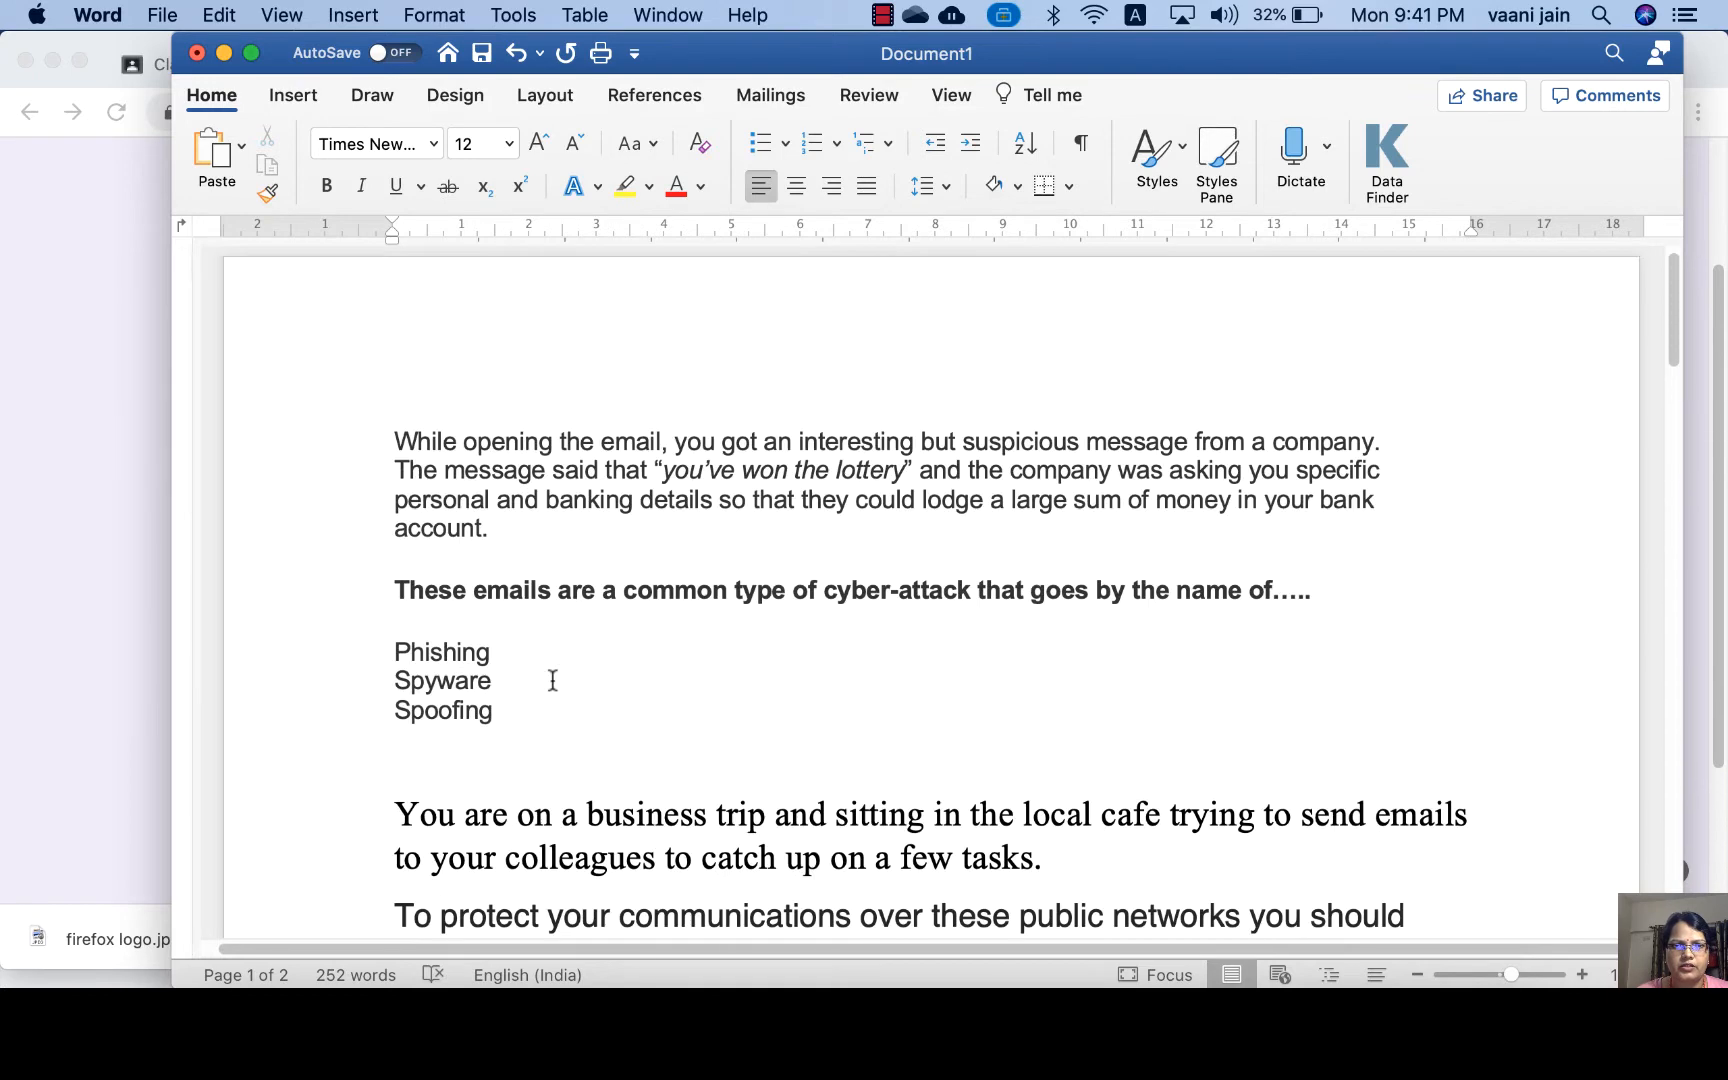
scroll(553, 680, up, 1)
drag(395, 450, 512, 537)
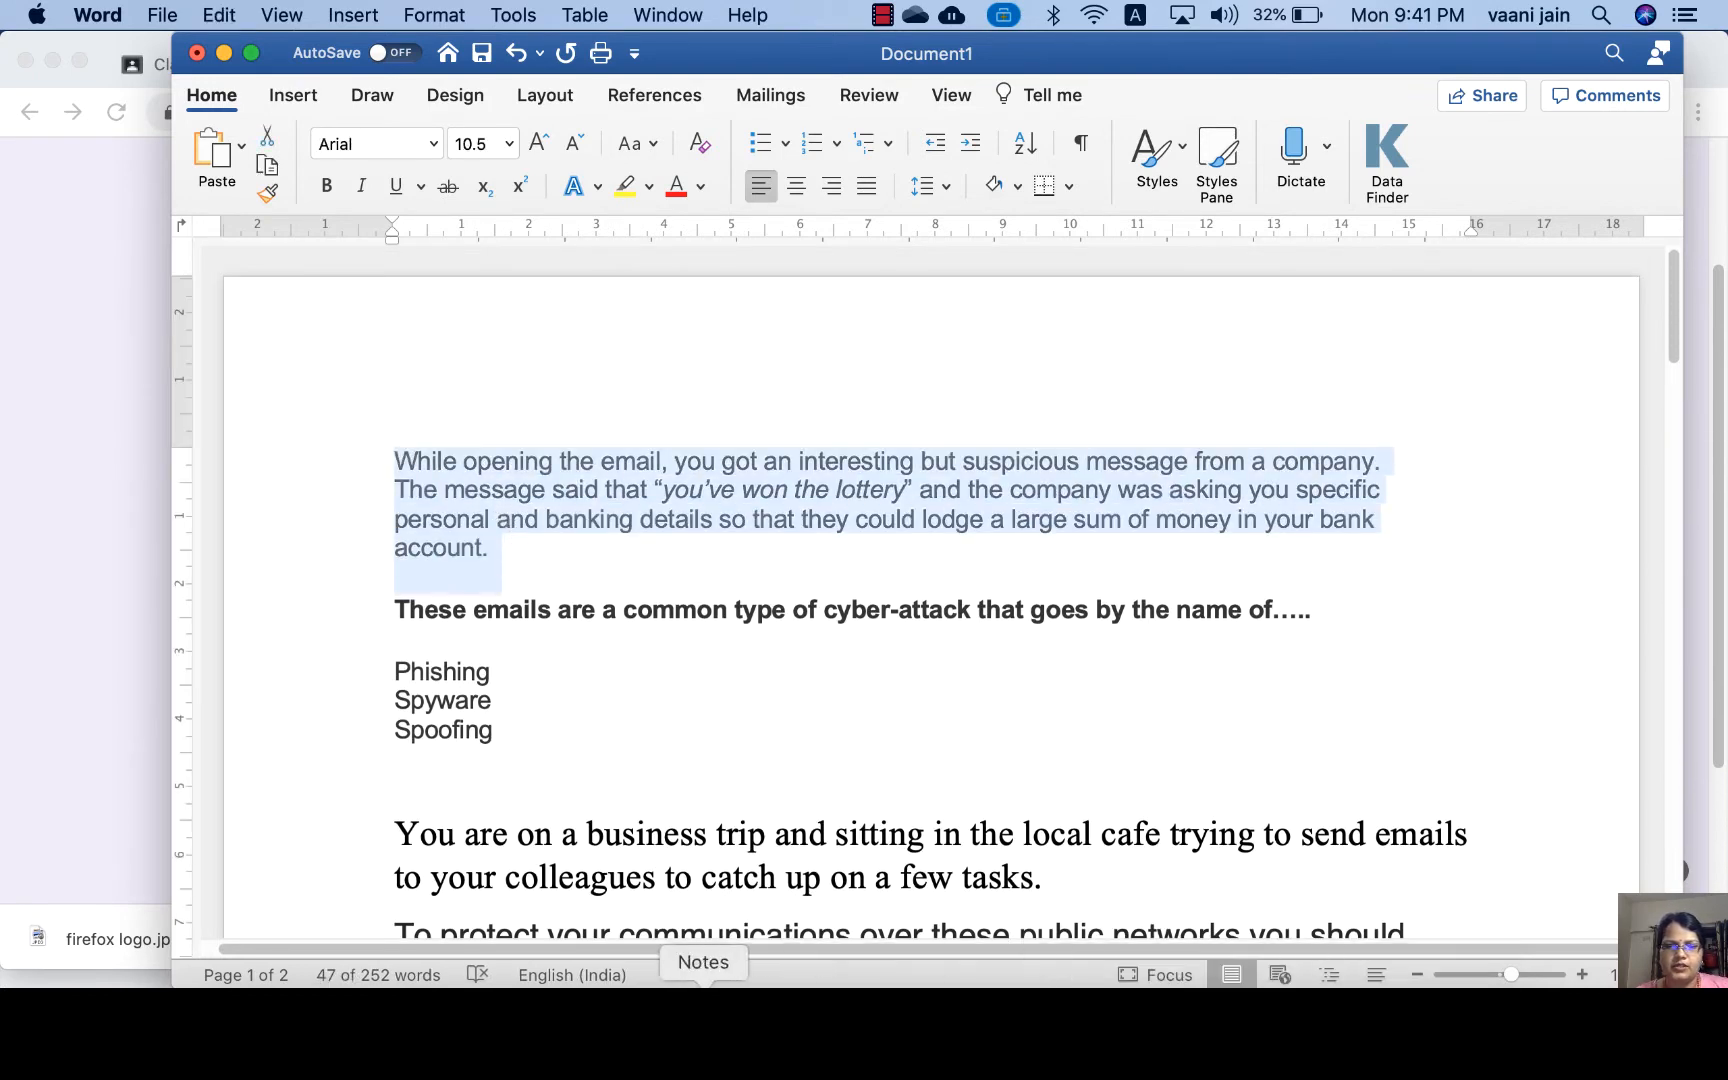
click(513, 1000)
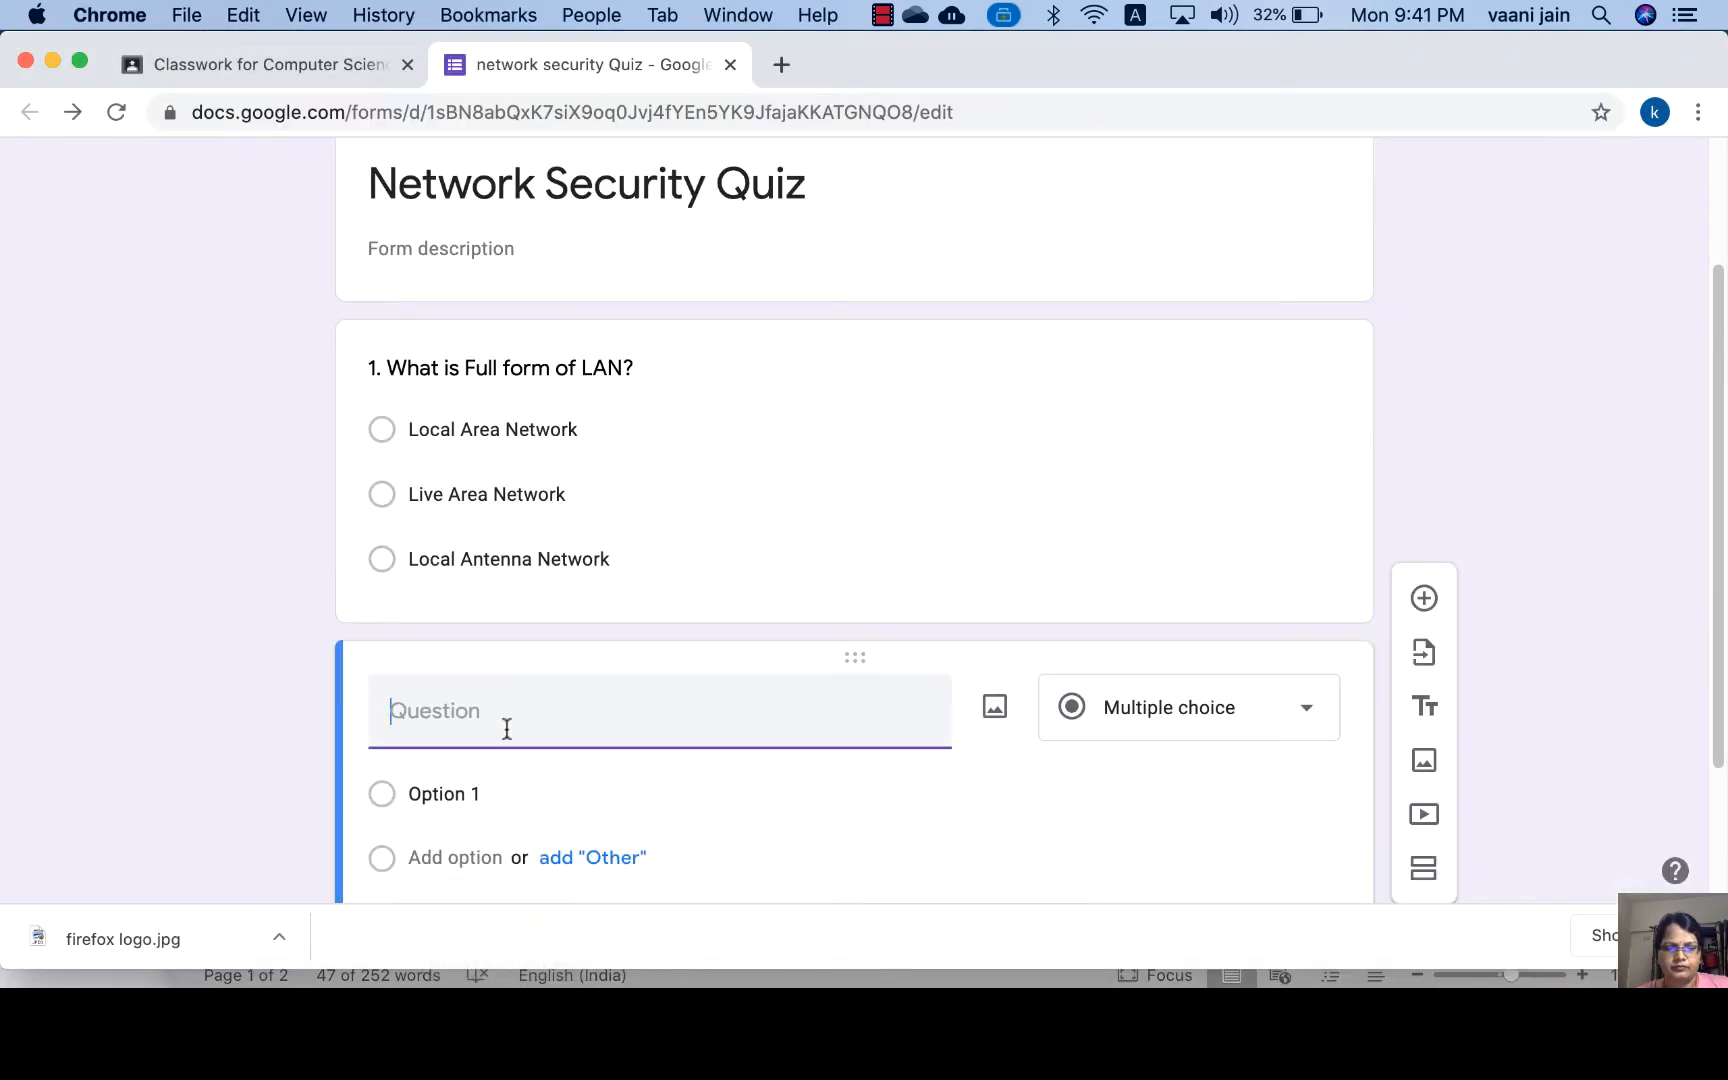
text(While opening the email, you got an interesting but suspicious message from a company.The message said that "you’ve won the lottery" and the company was asking you specific personal and banking details so that they could lodge a large sum of money in your bank account.)
scroll(791, 783, down, 5)
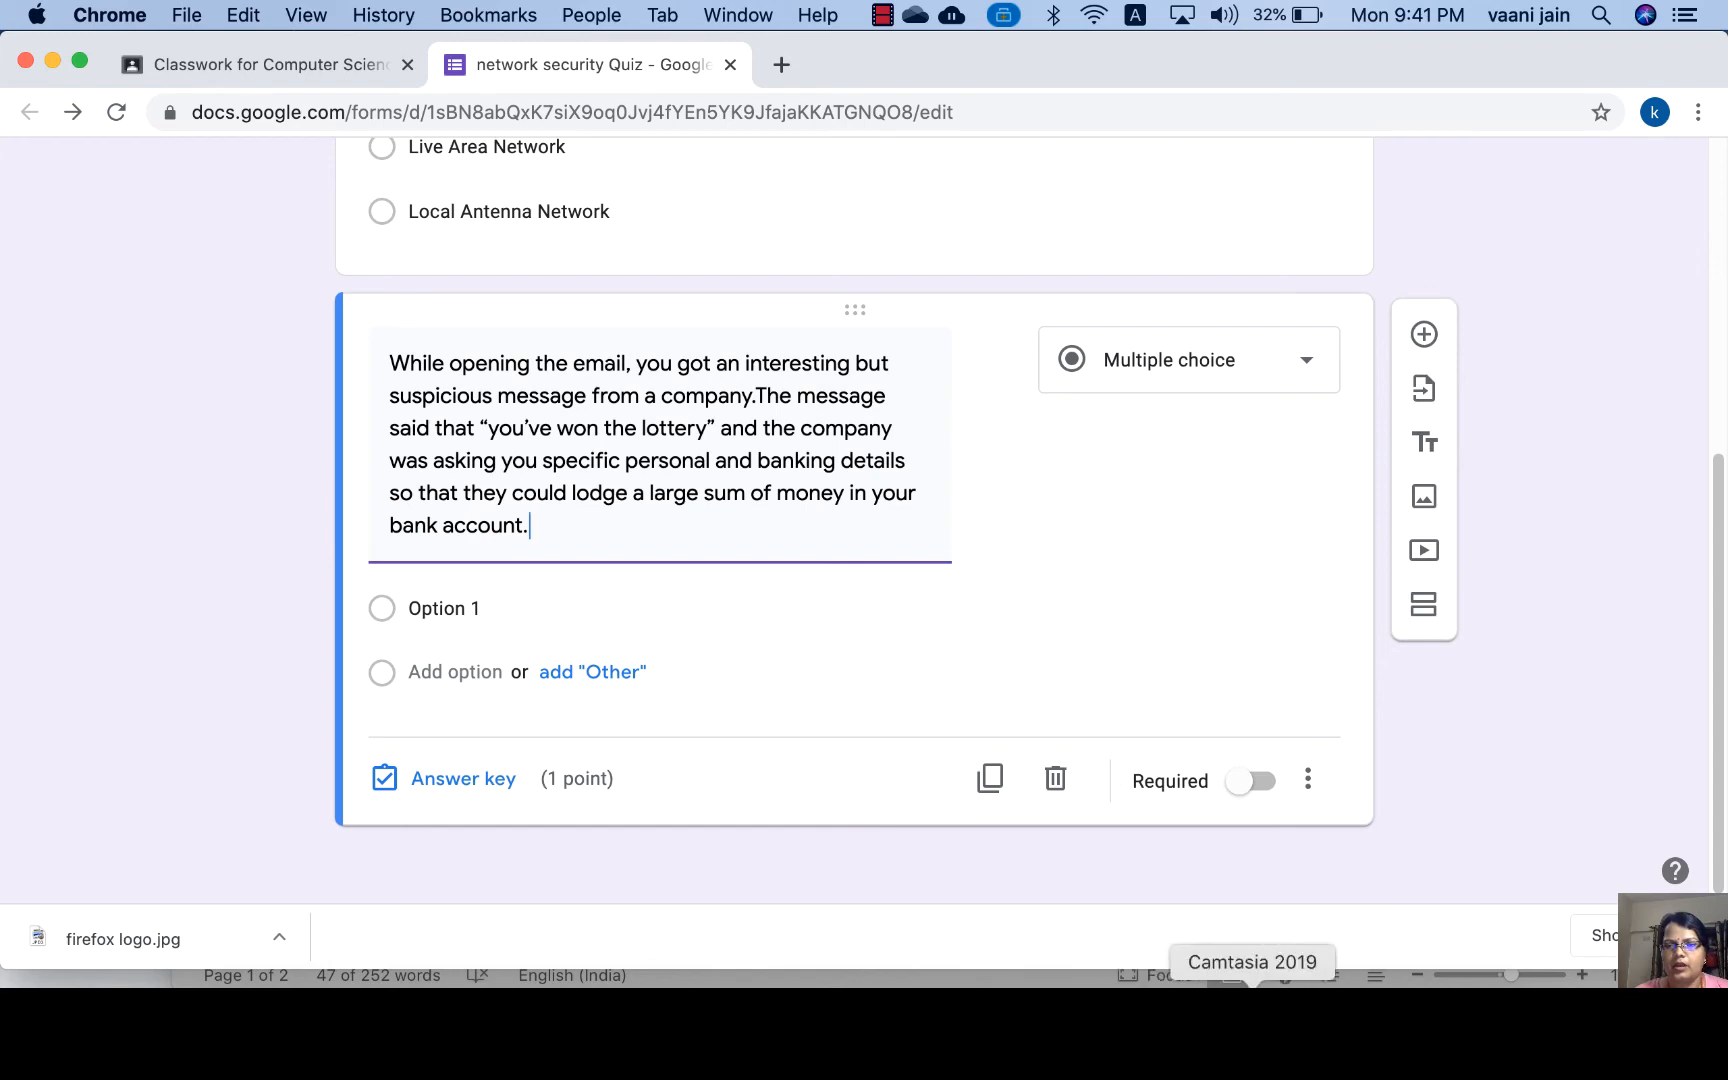
Append the Word document's sentence "These emails are a common type of cyber-attack that goes by the name of….." to the email question.
click(1170, 1000)
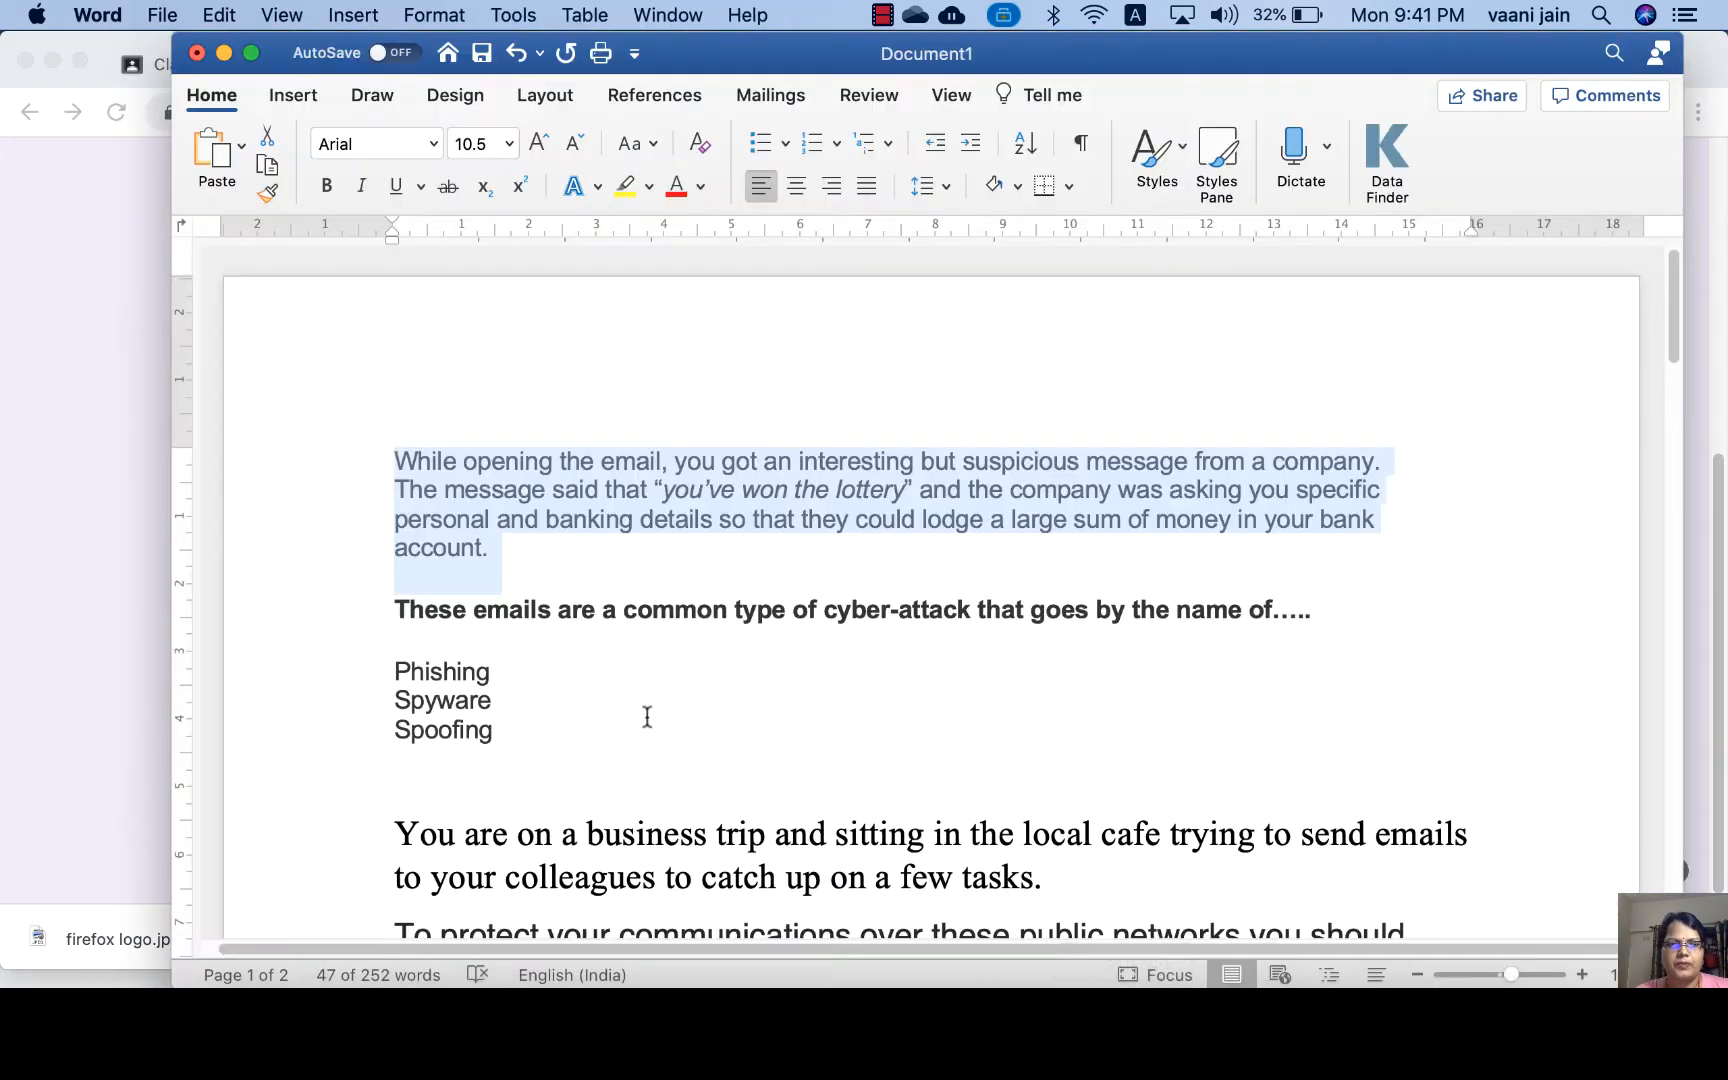
drag(393, 607, 1335, 615)
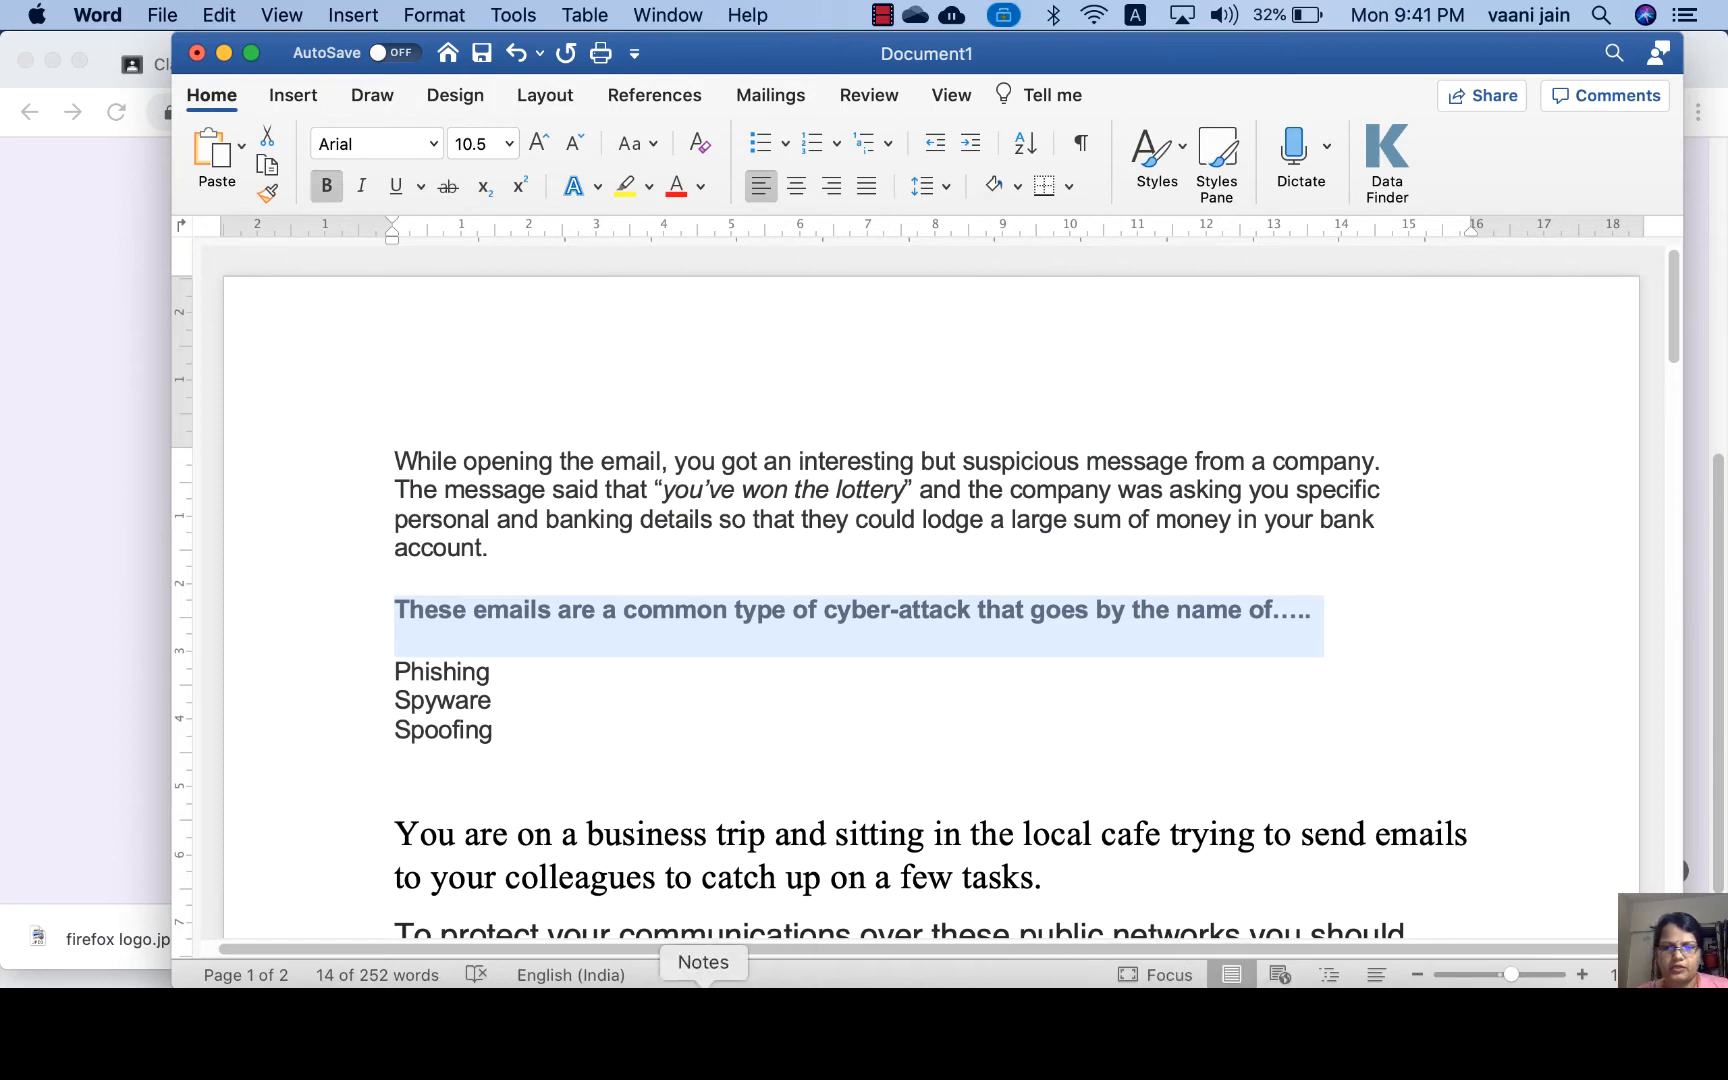
click(510, 1000)
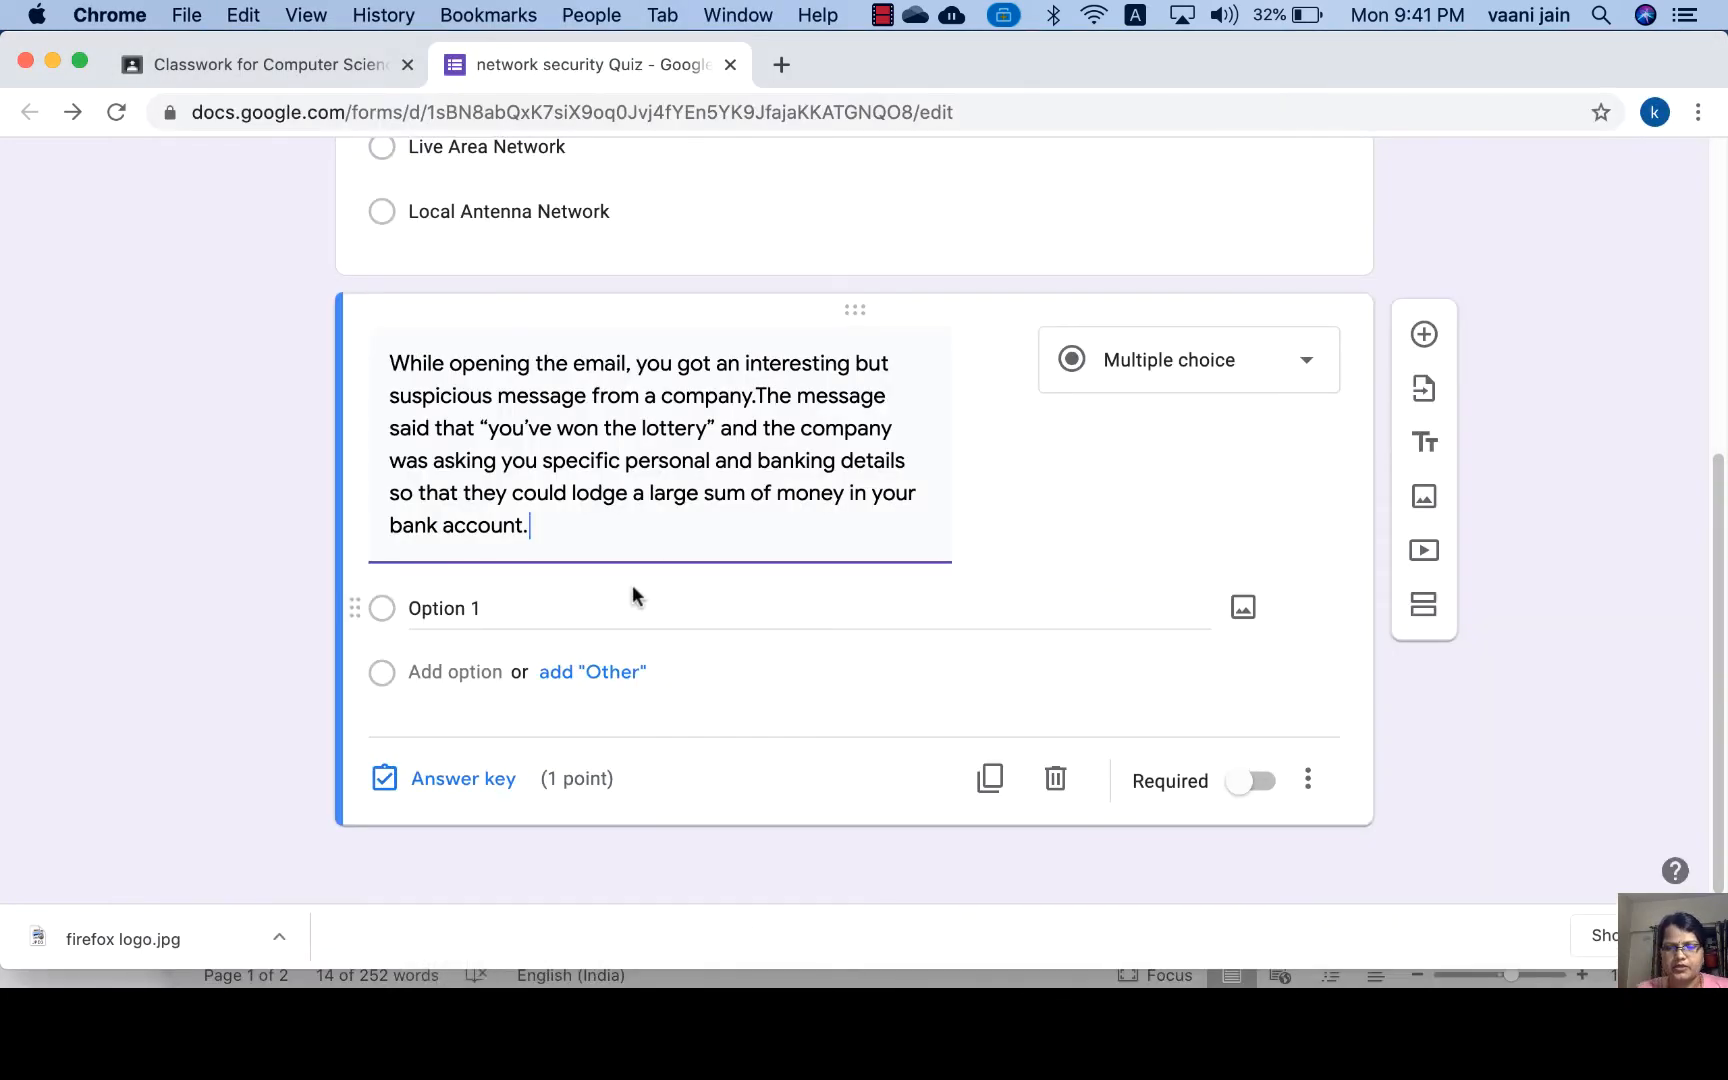
text(These emails are a common type of cyber-attack that goes by the name of.....)
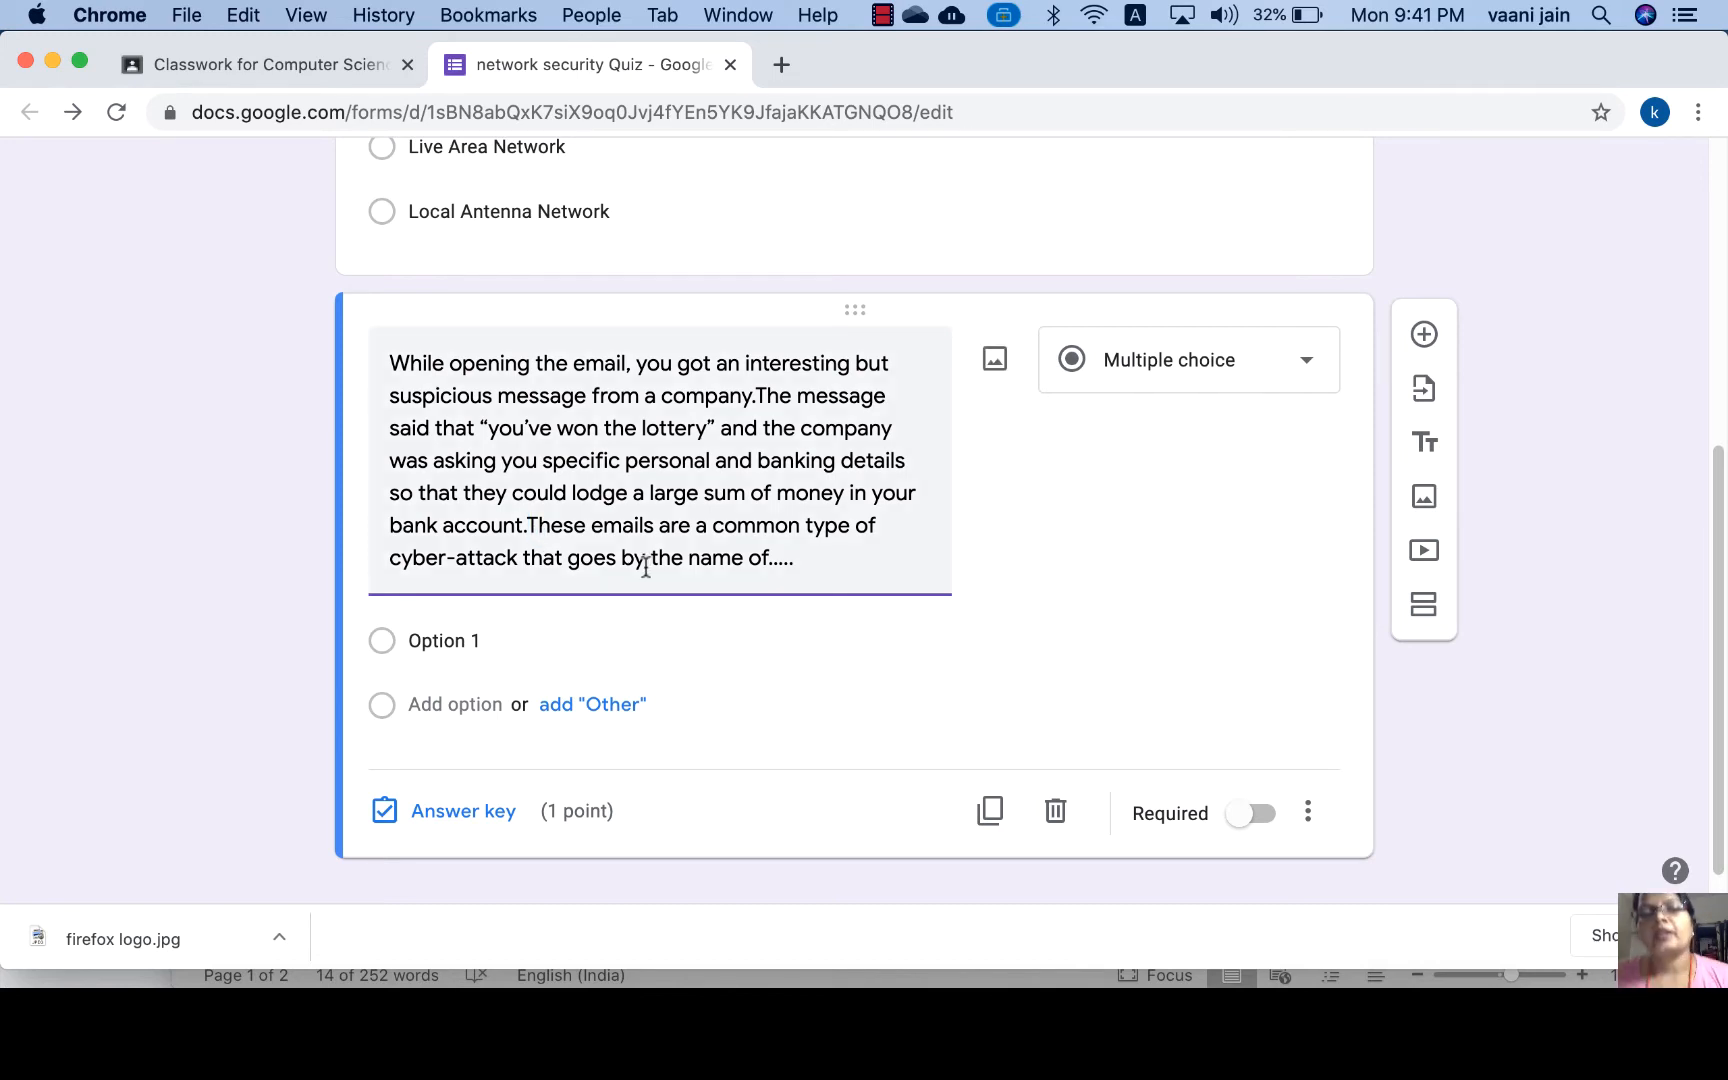
Copy Phishing, Spyware and Spoofing from the Word document and paste them as the email question's answer options in the form.
click(1187, 985)
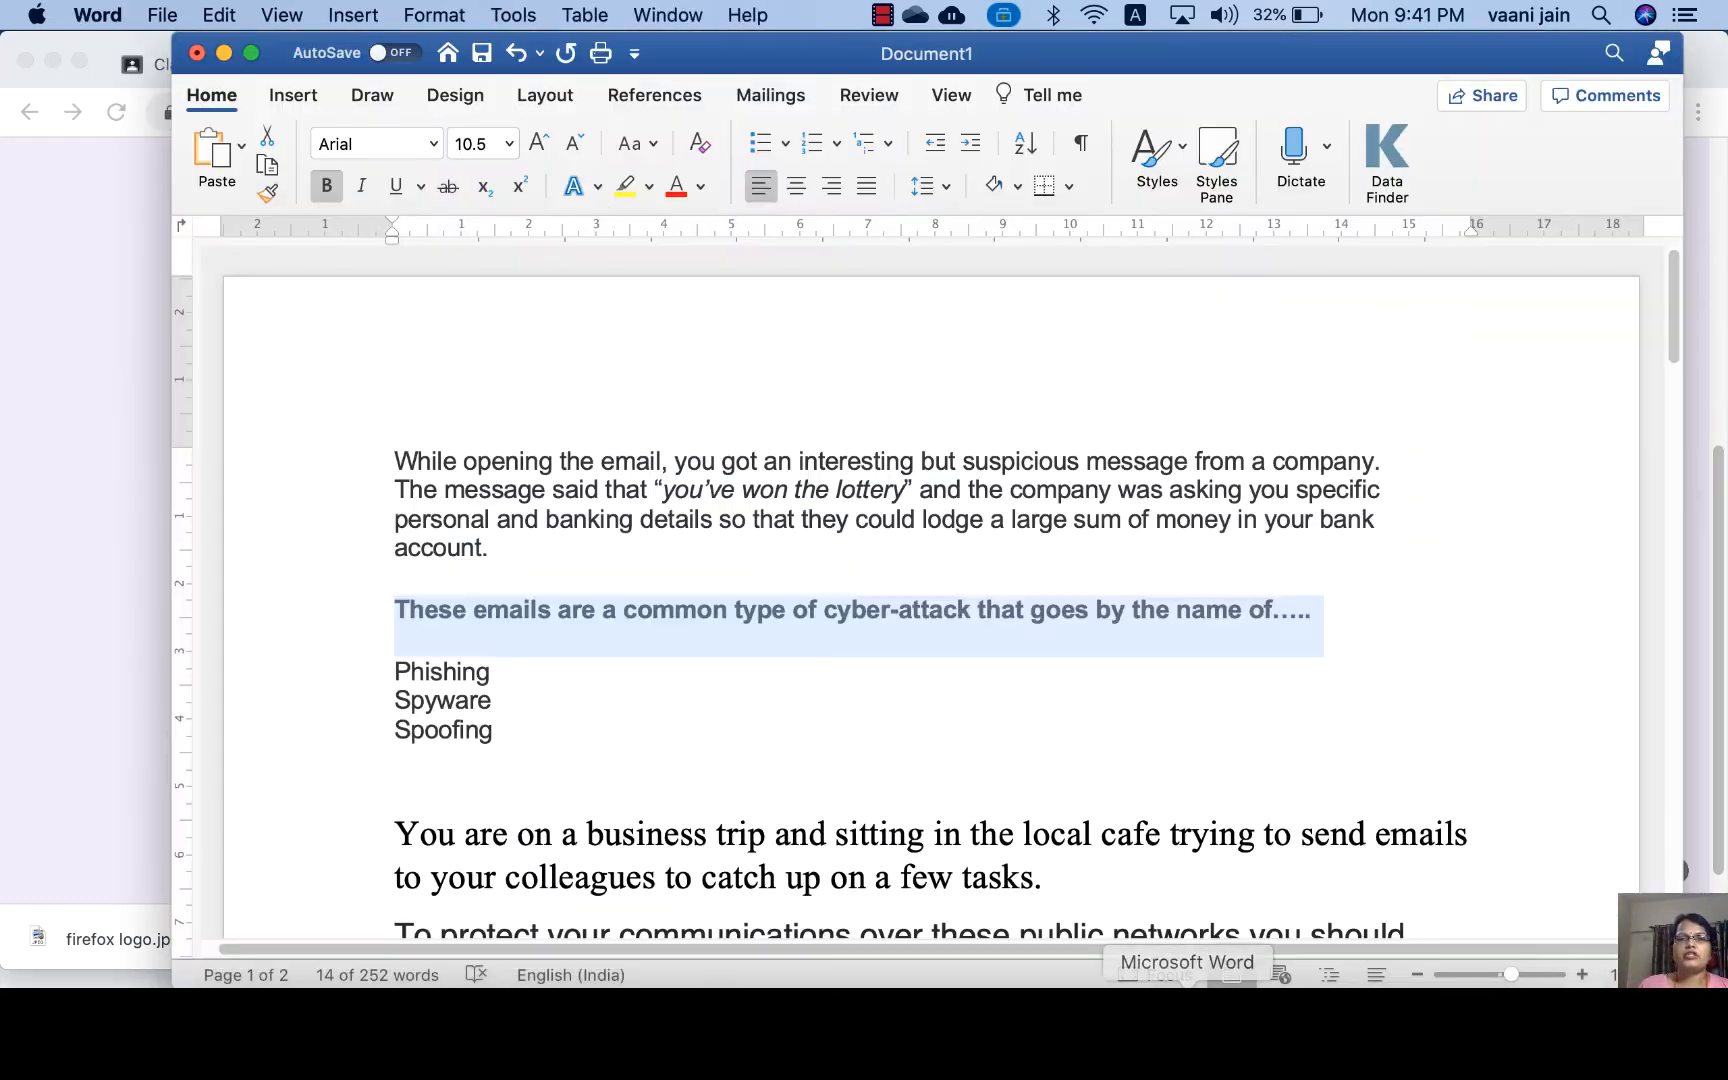
click(744, 656)
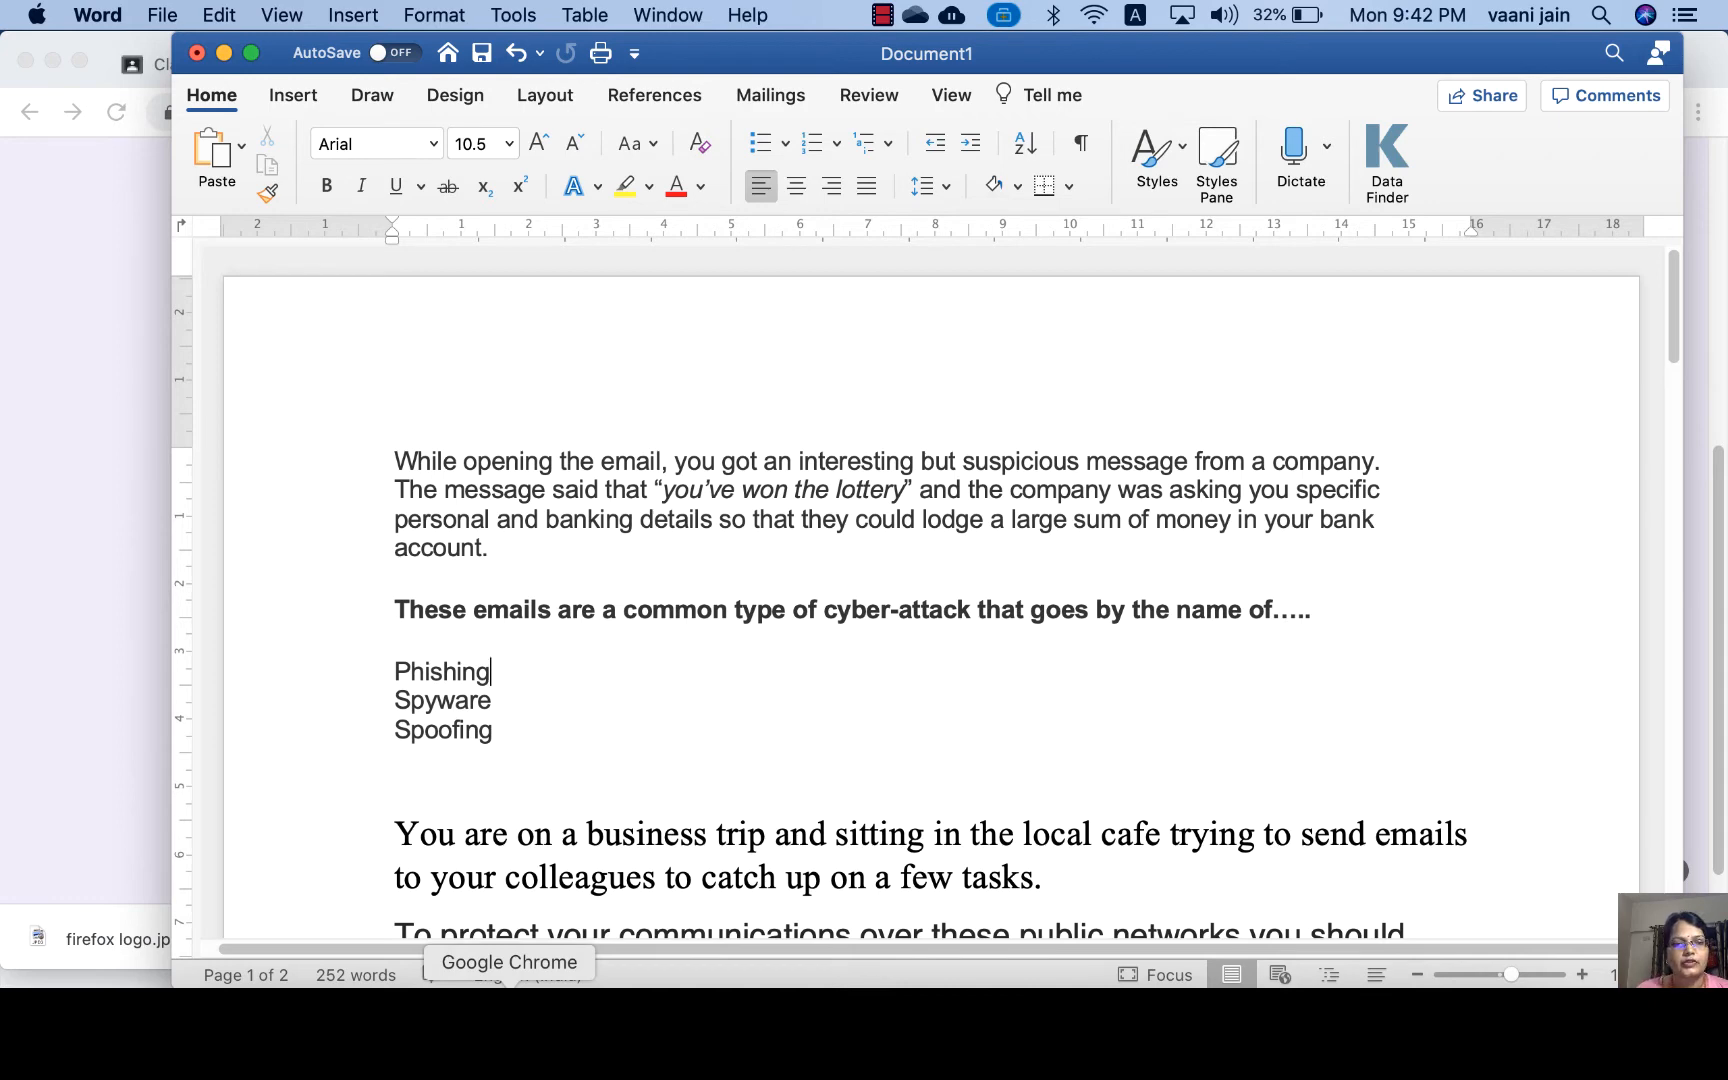
click(510, 985)
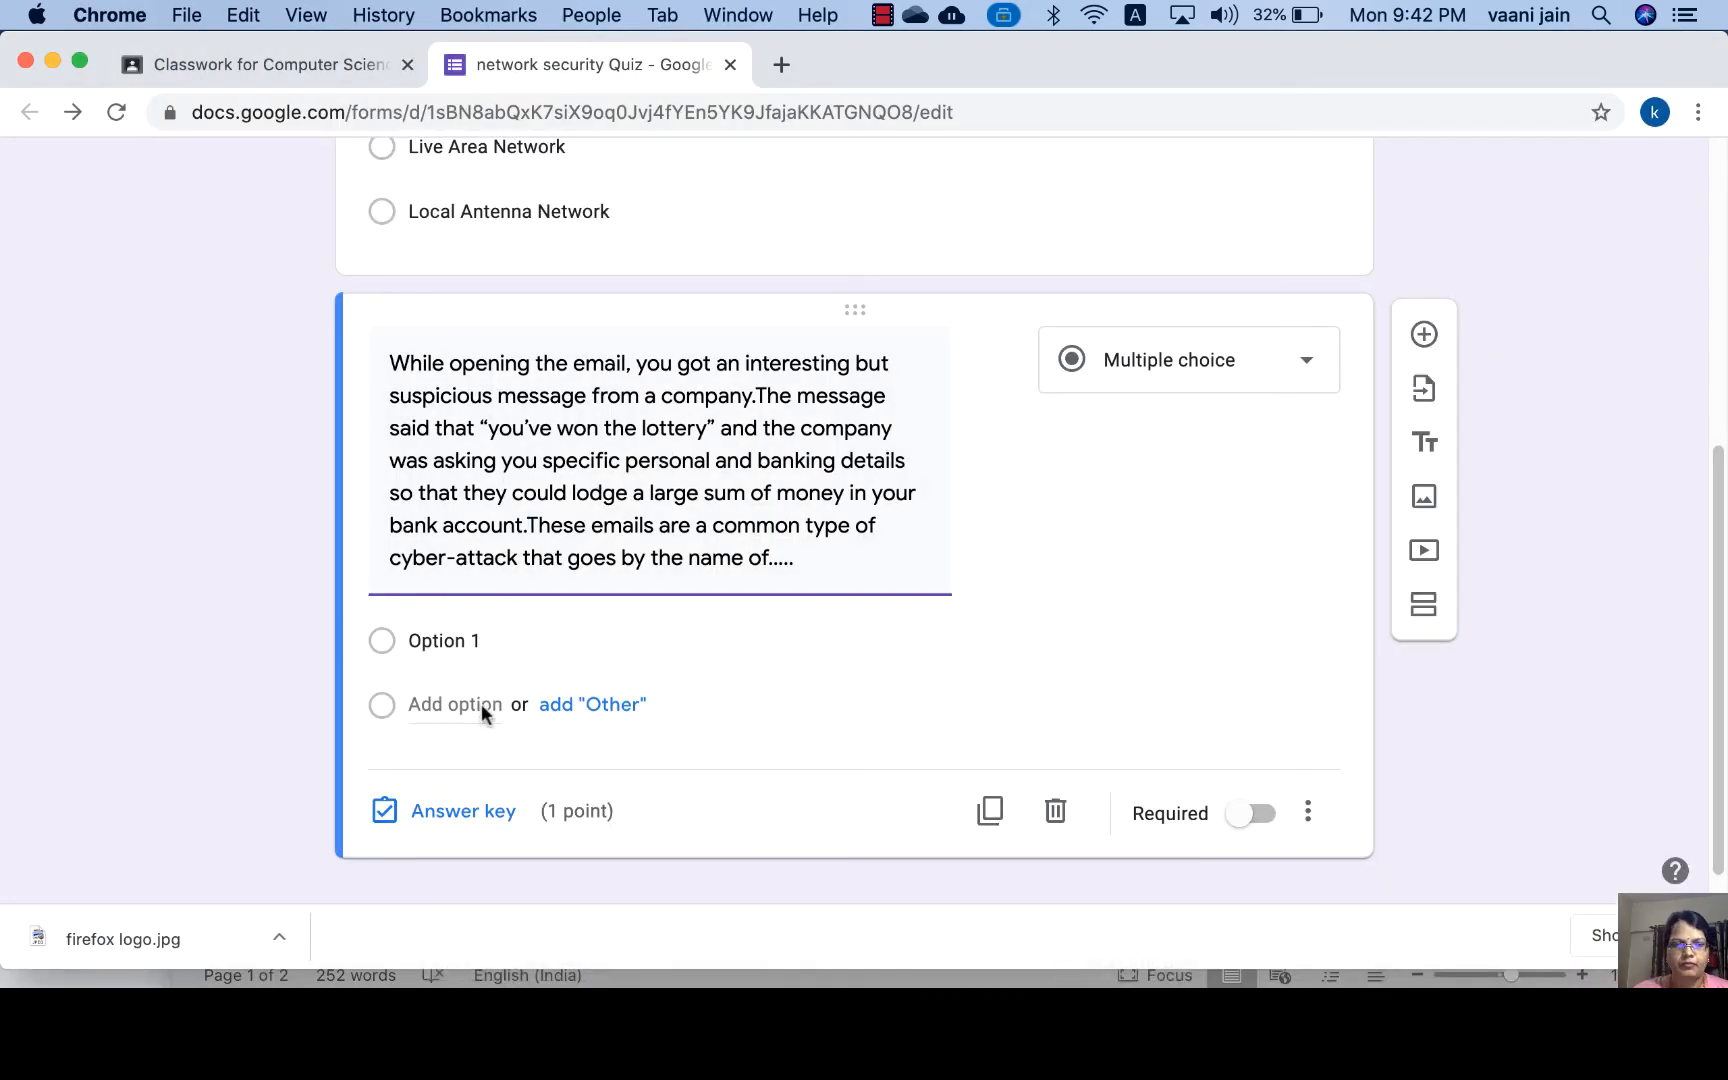
click(1187, 985)
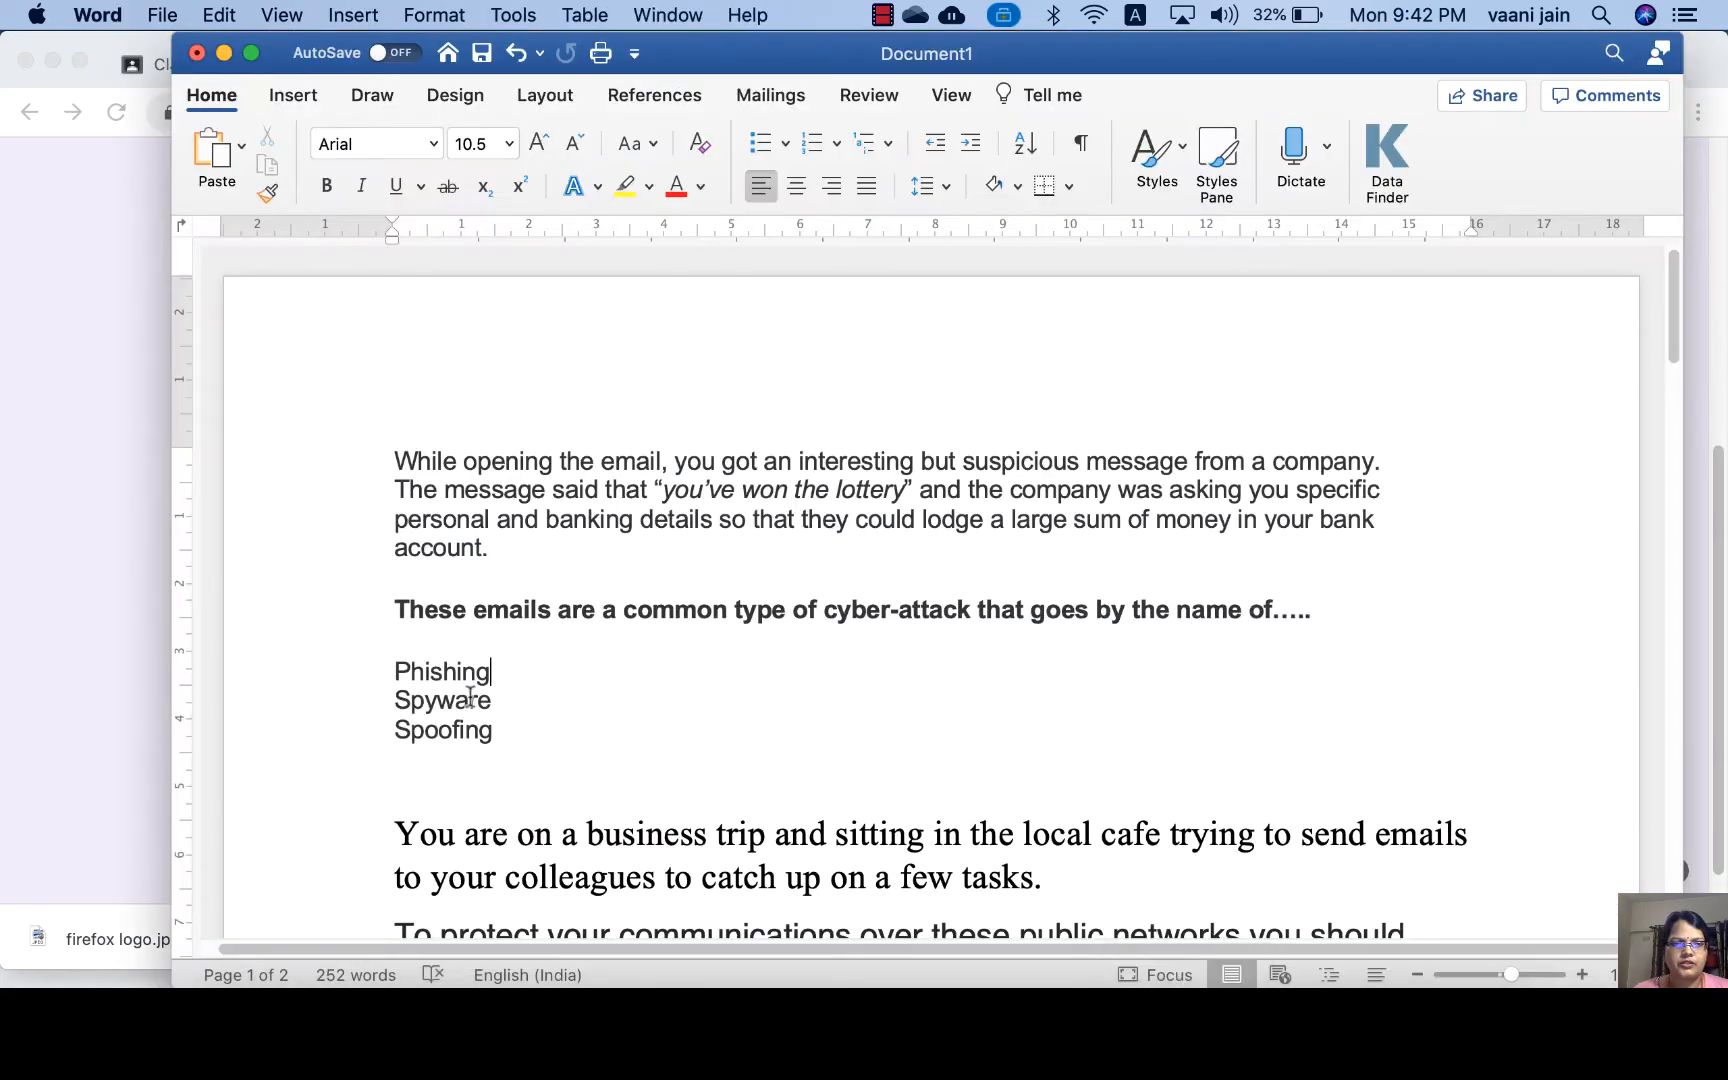
drag(390, 671, 528, 729)
key(super+c)
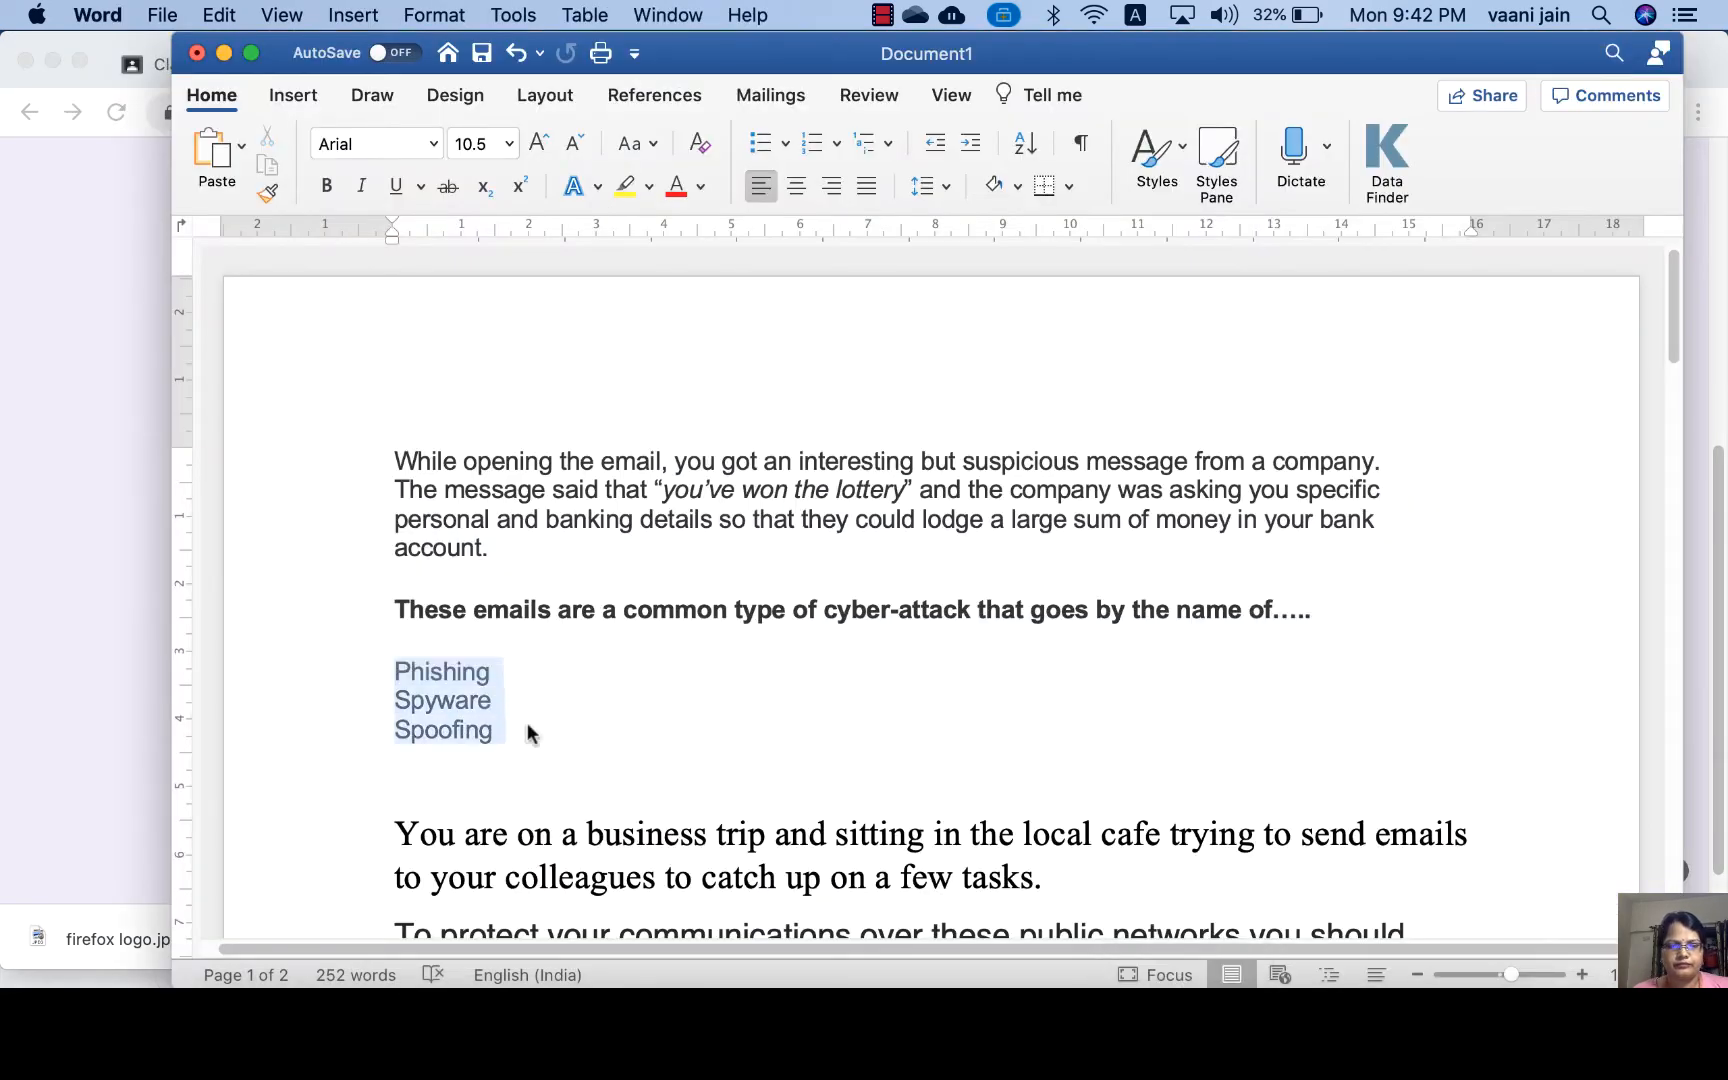
click(509, 985)
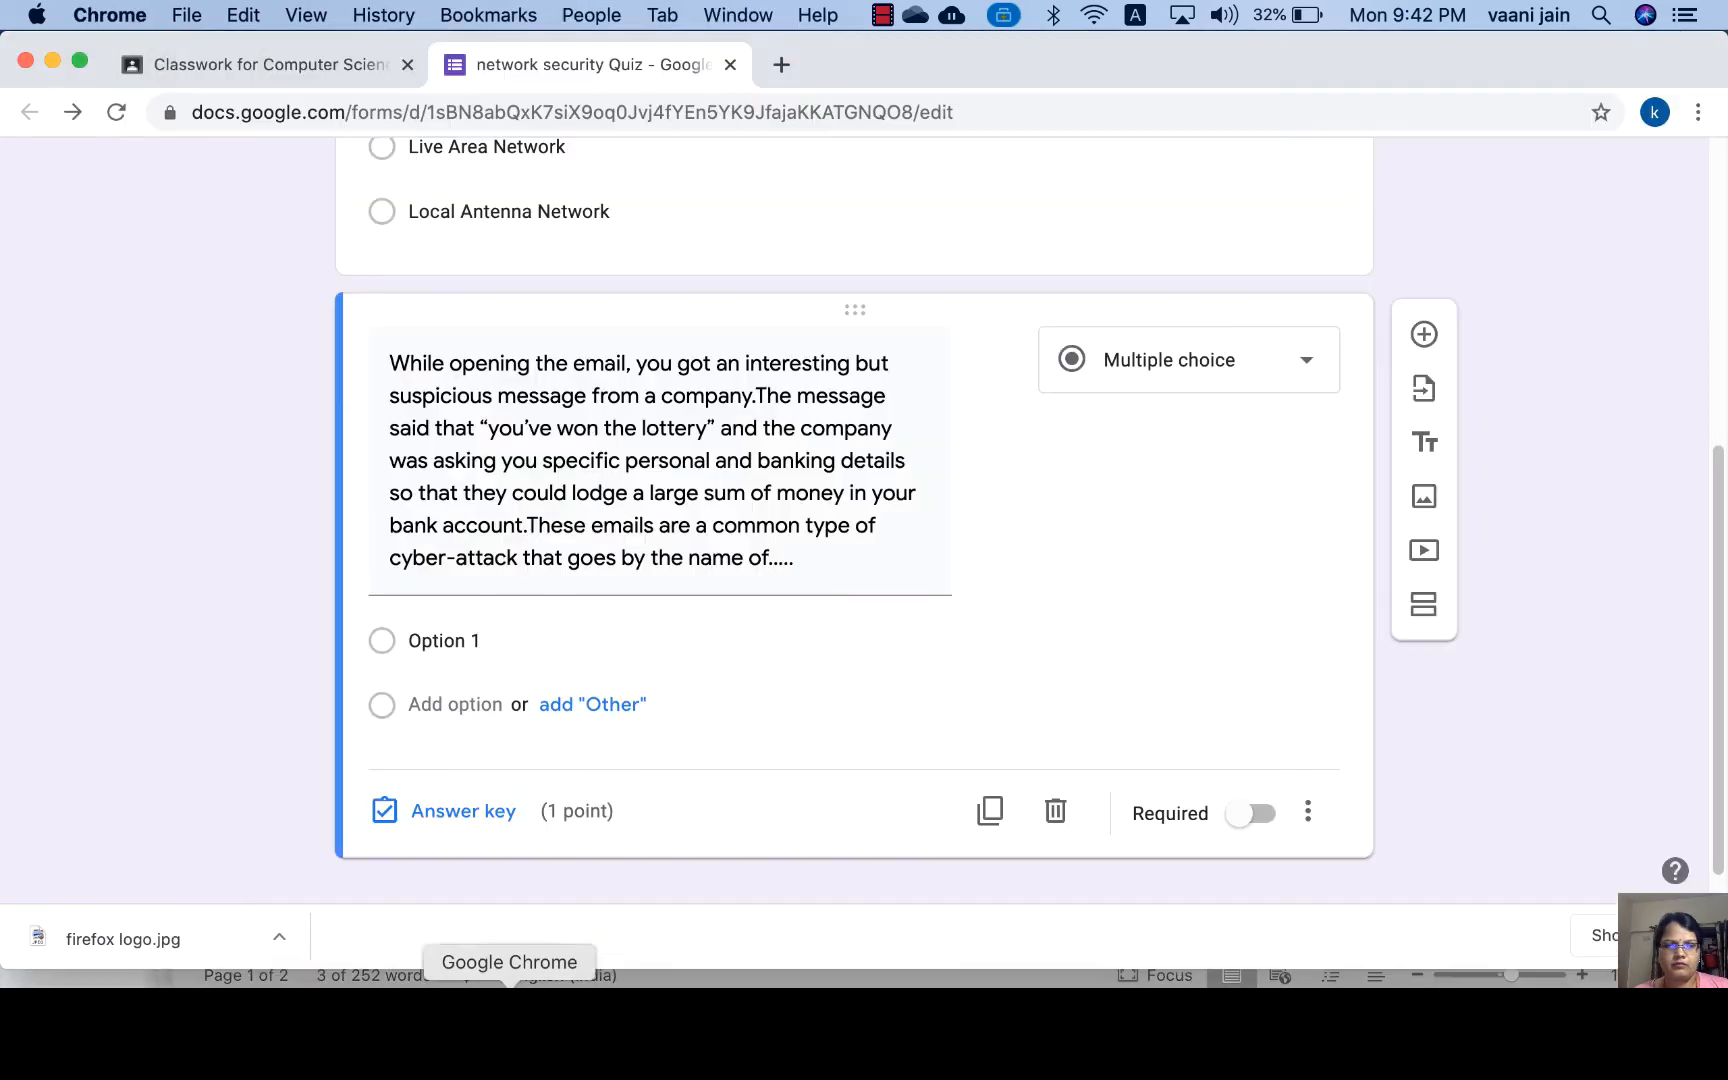
click(478, 645)
key(super+v)
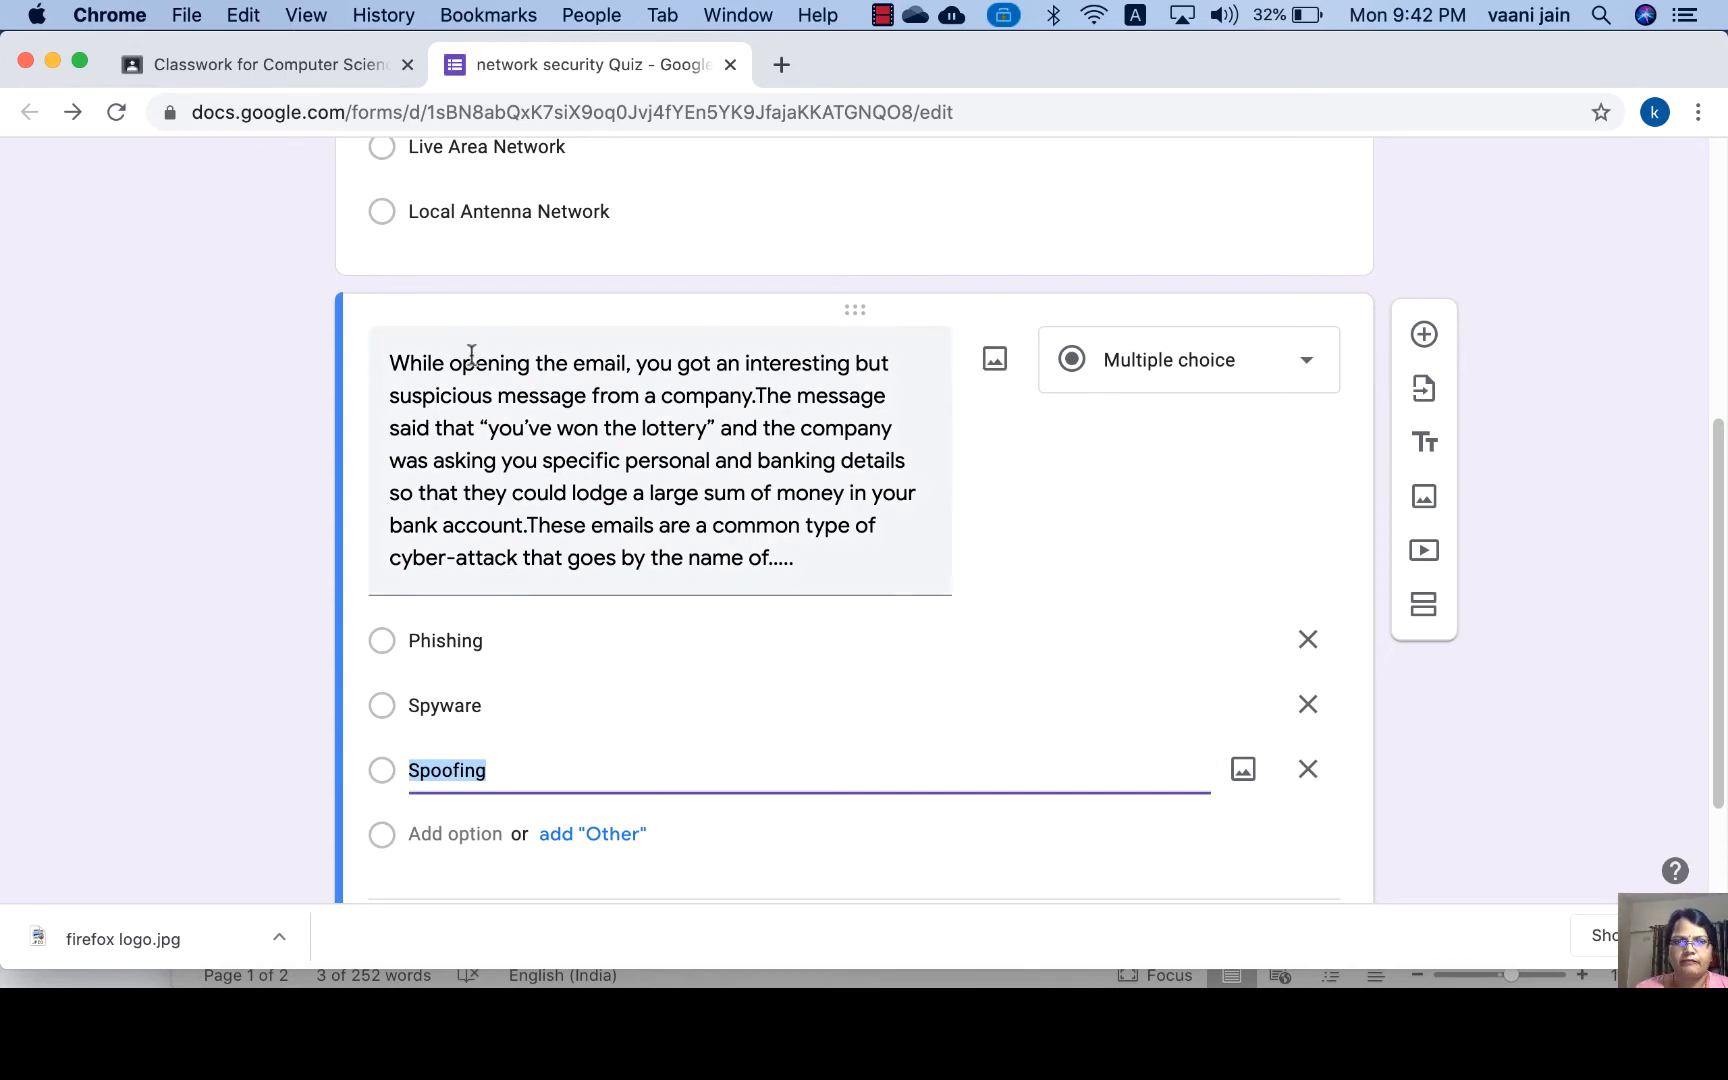
Number the email question by inserting "2)" before its text.
click(382, 363)
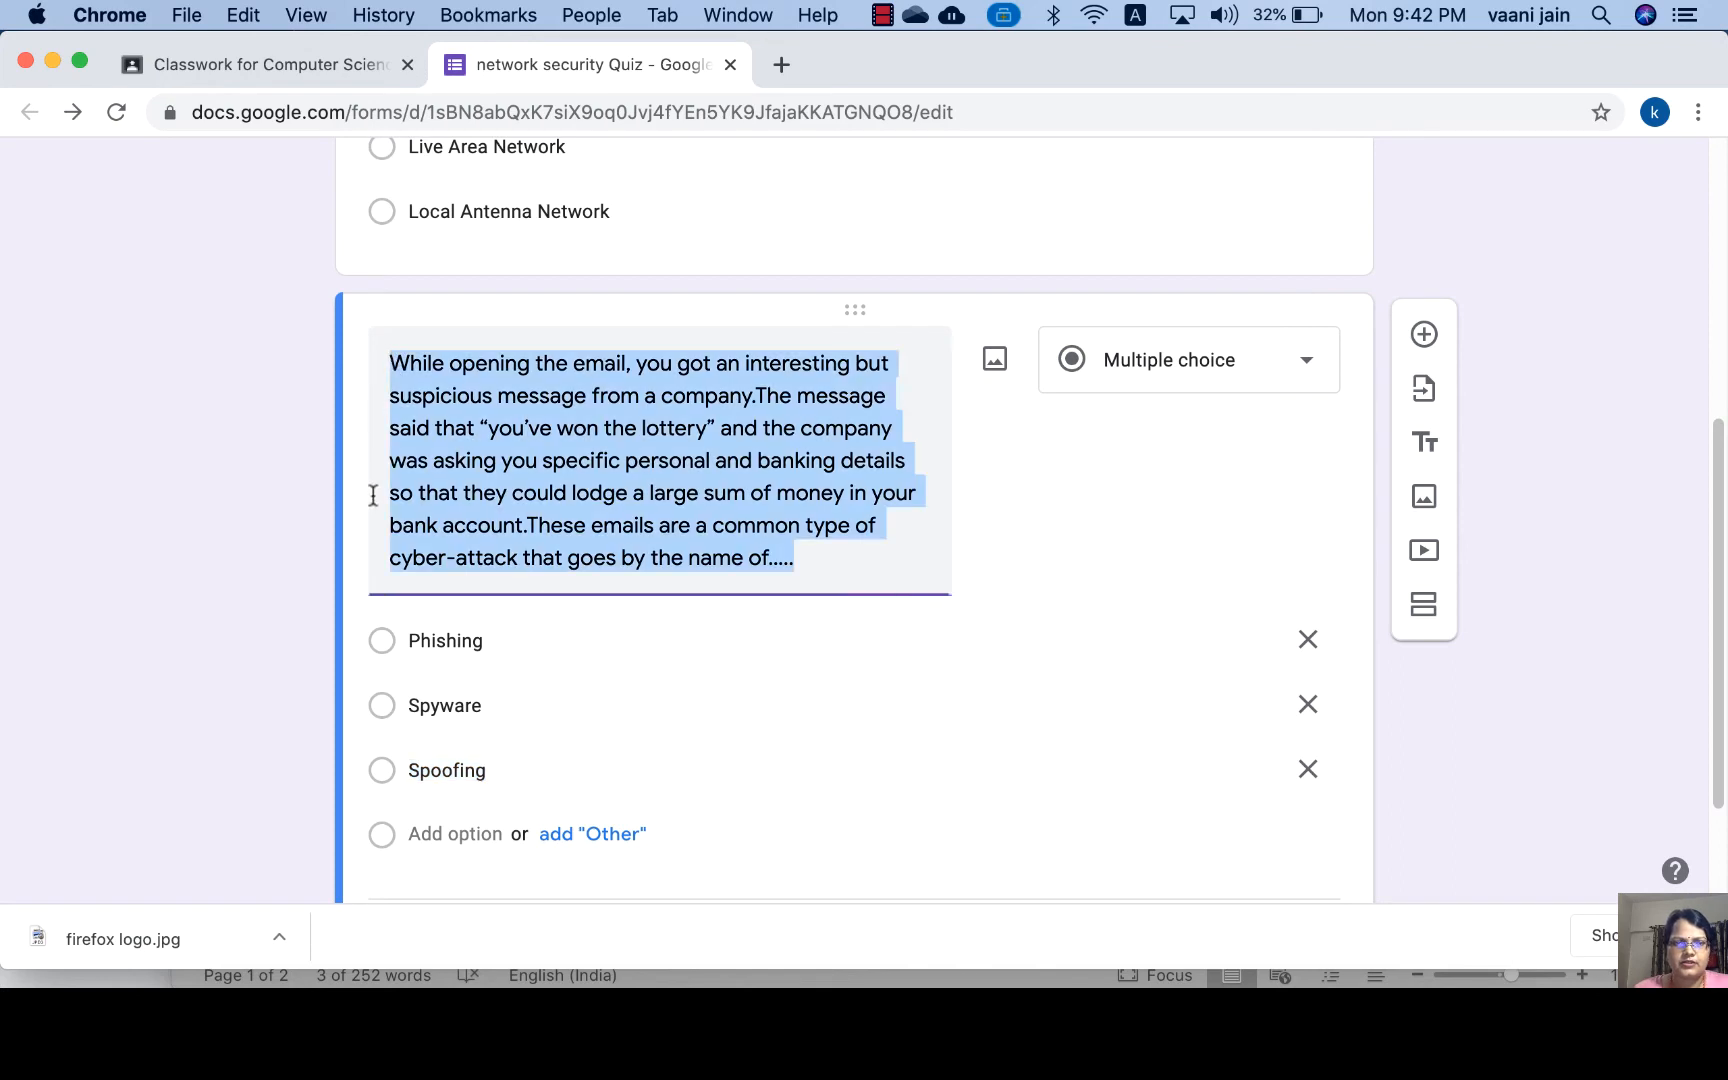
click(392, 366)
text(2)
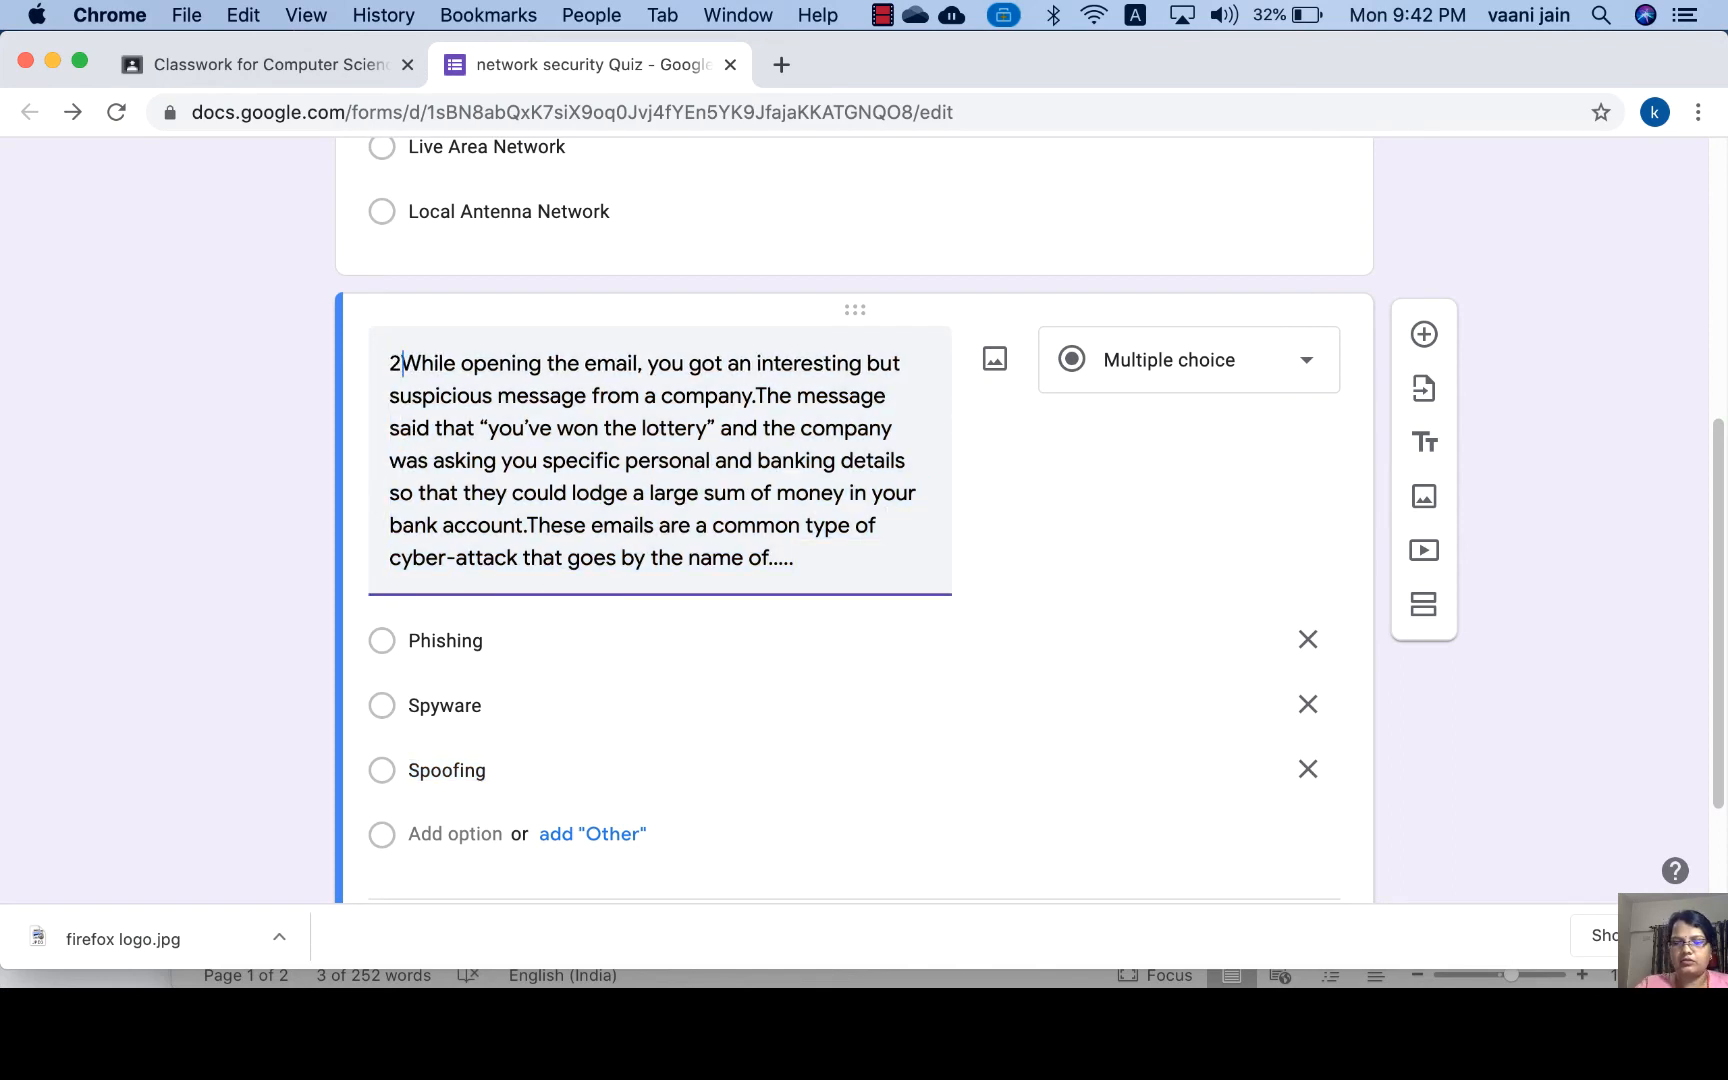
text())
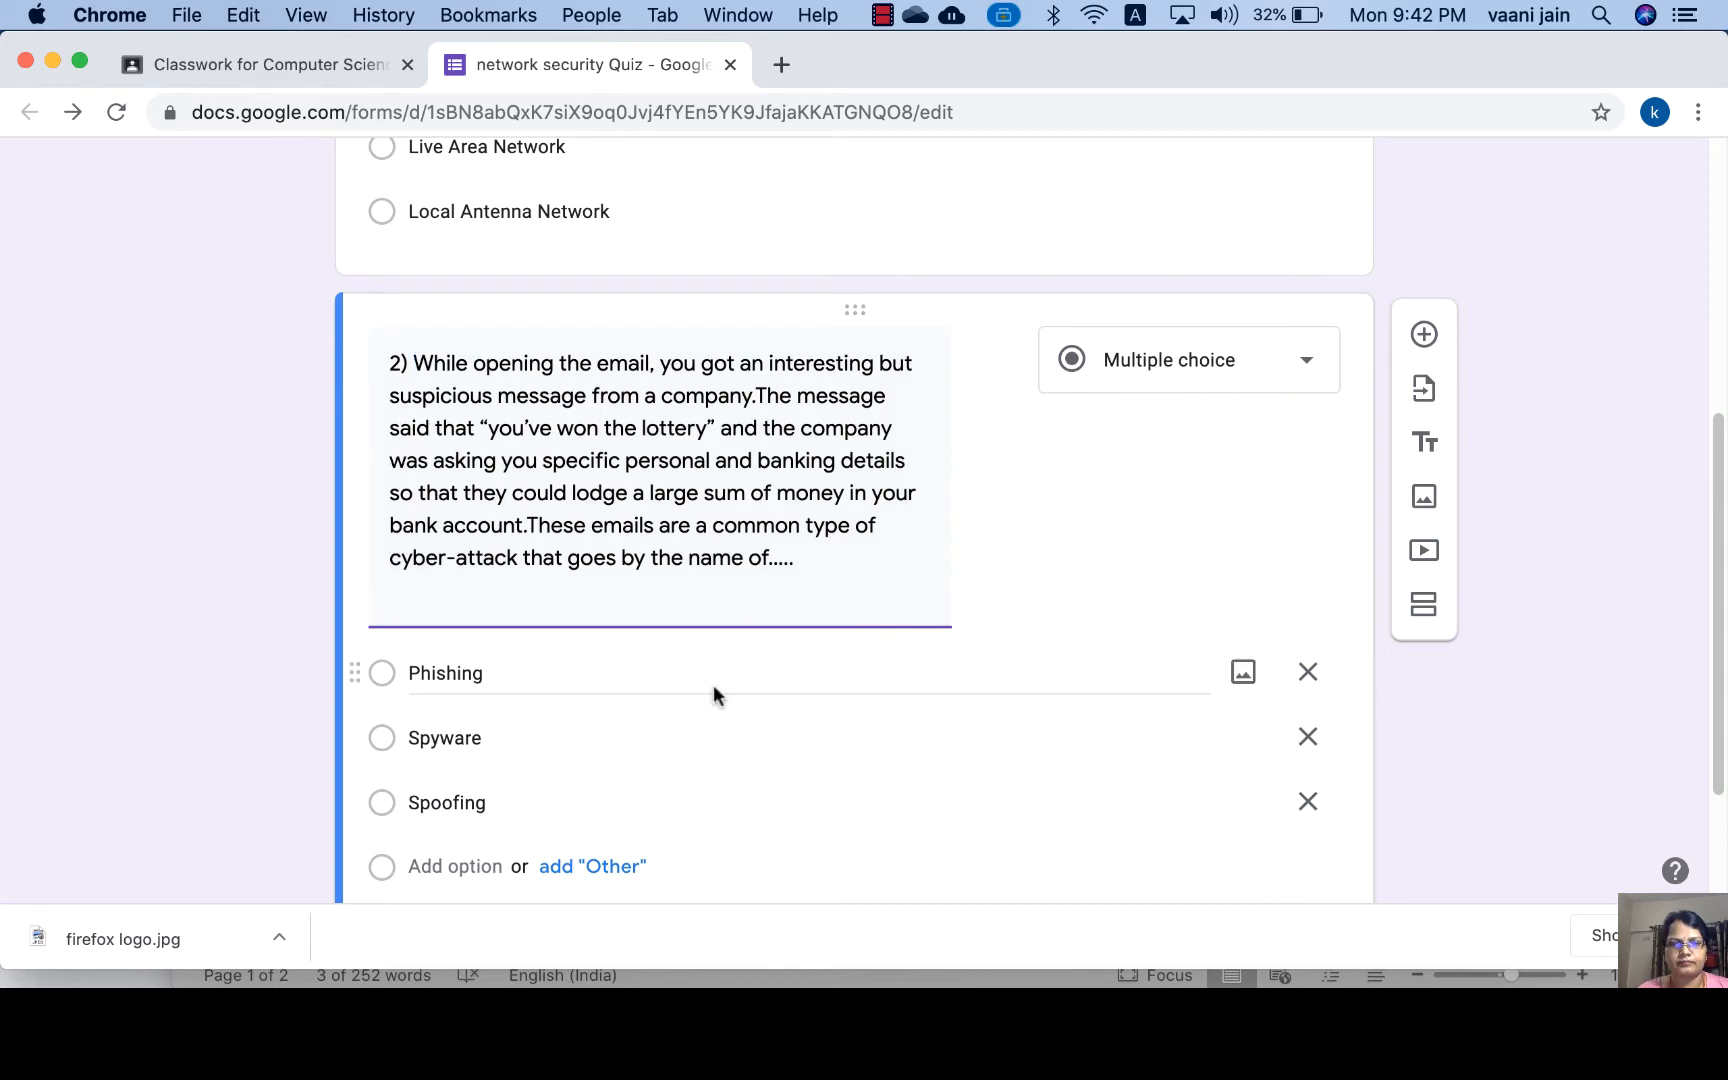
Mark "Phishing" as the correct answer in the email question's answer key.
scroll(713, 686, down, 1)
scroll(713, 686, down, 1)
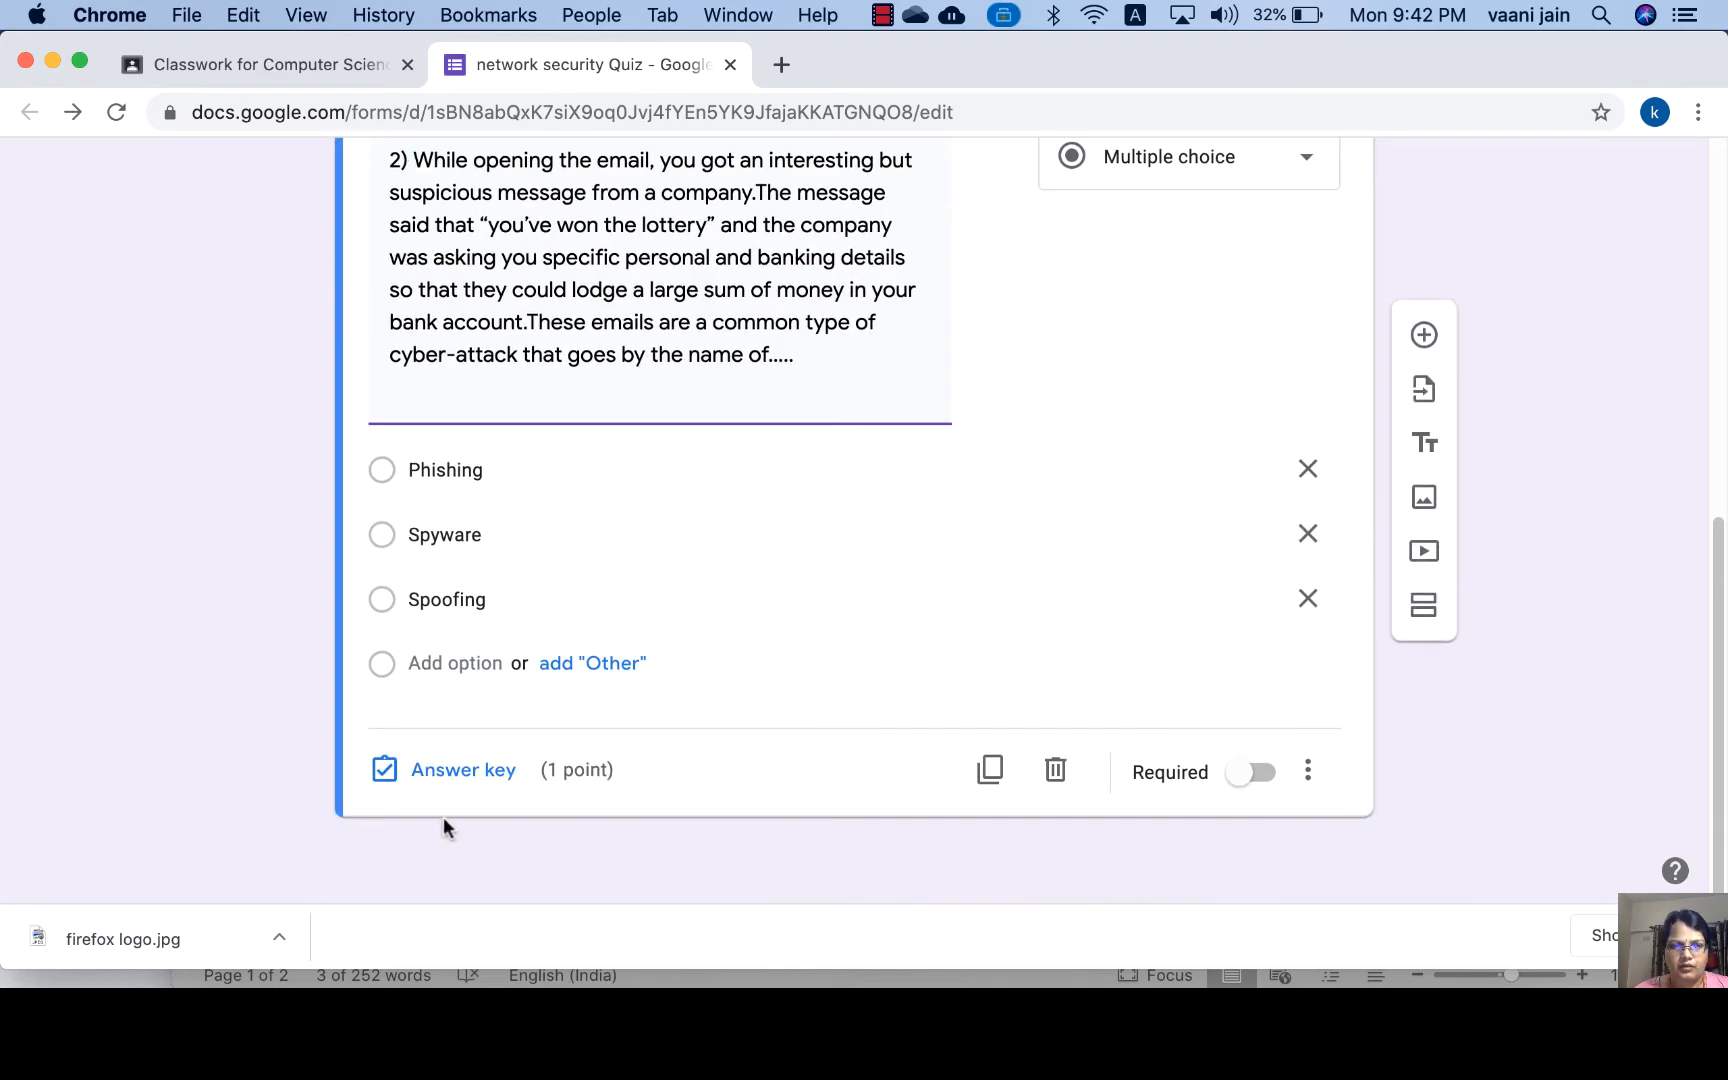
click(463, 768)
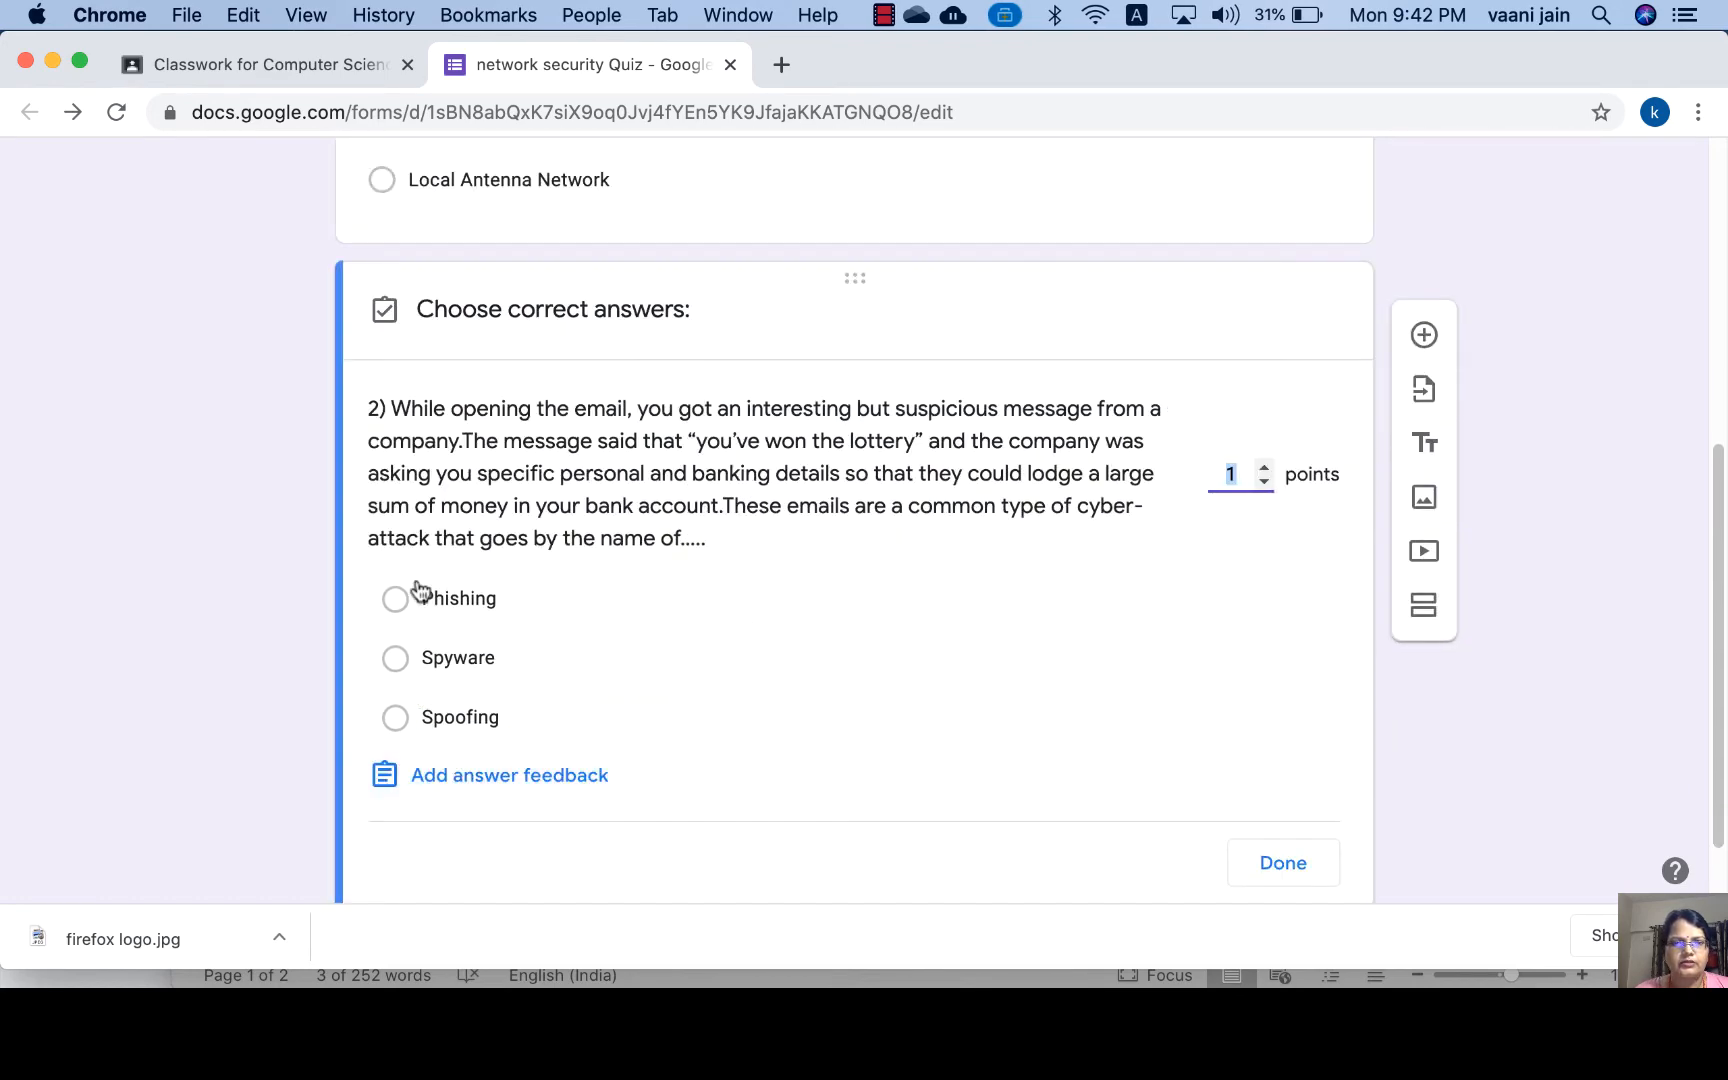
click(397, 600)
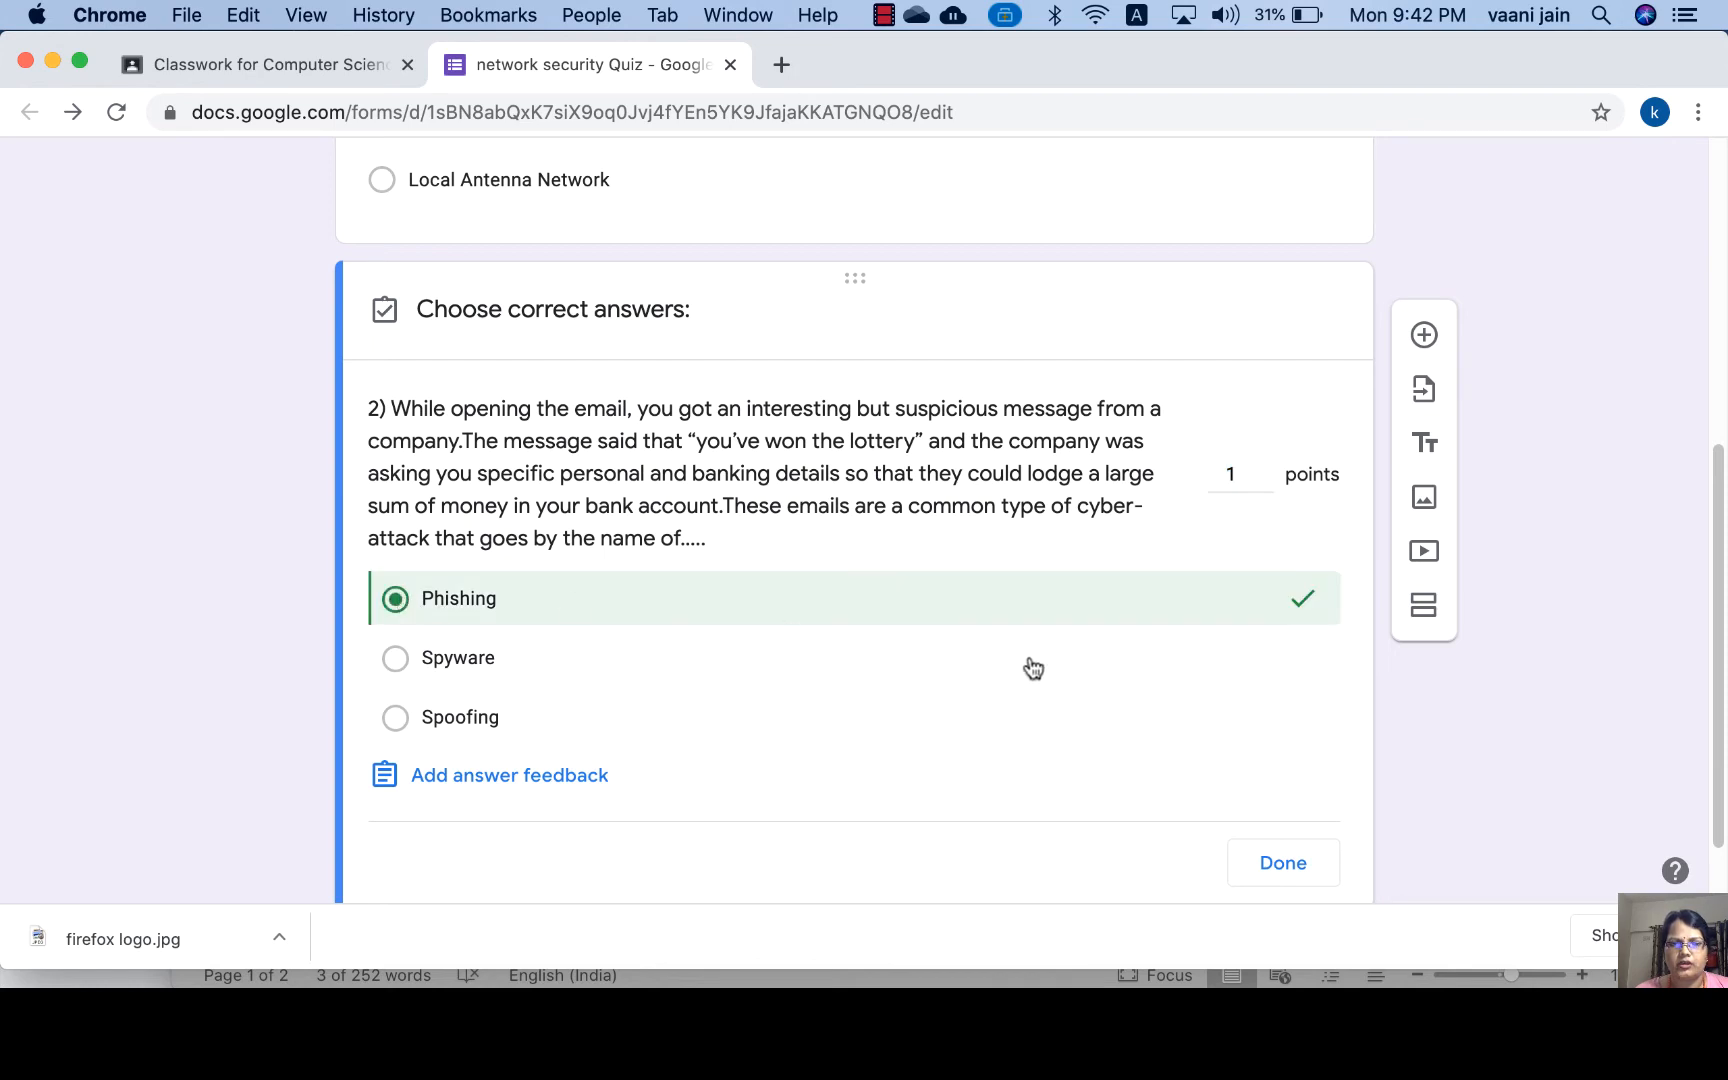
click(1278, 864)
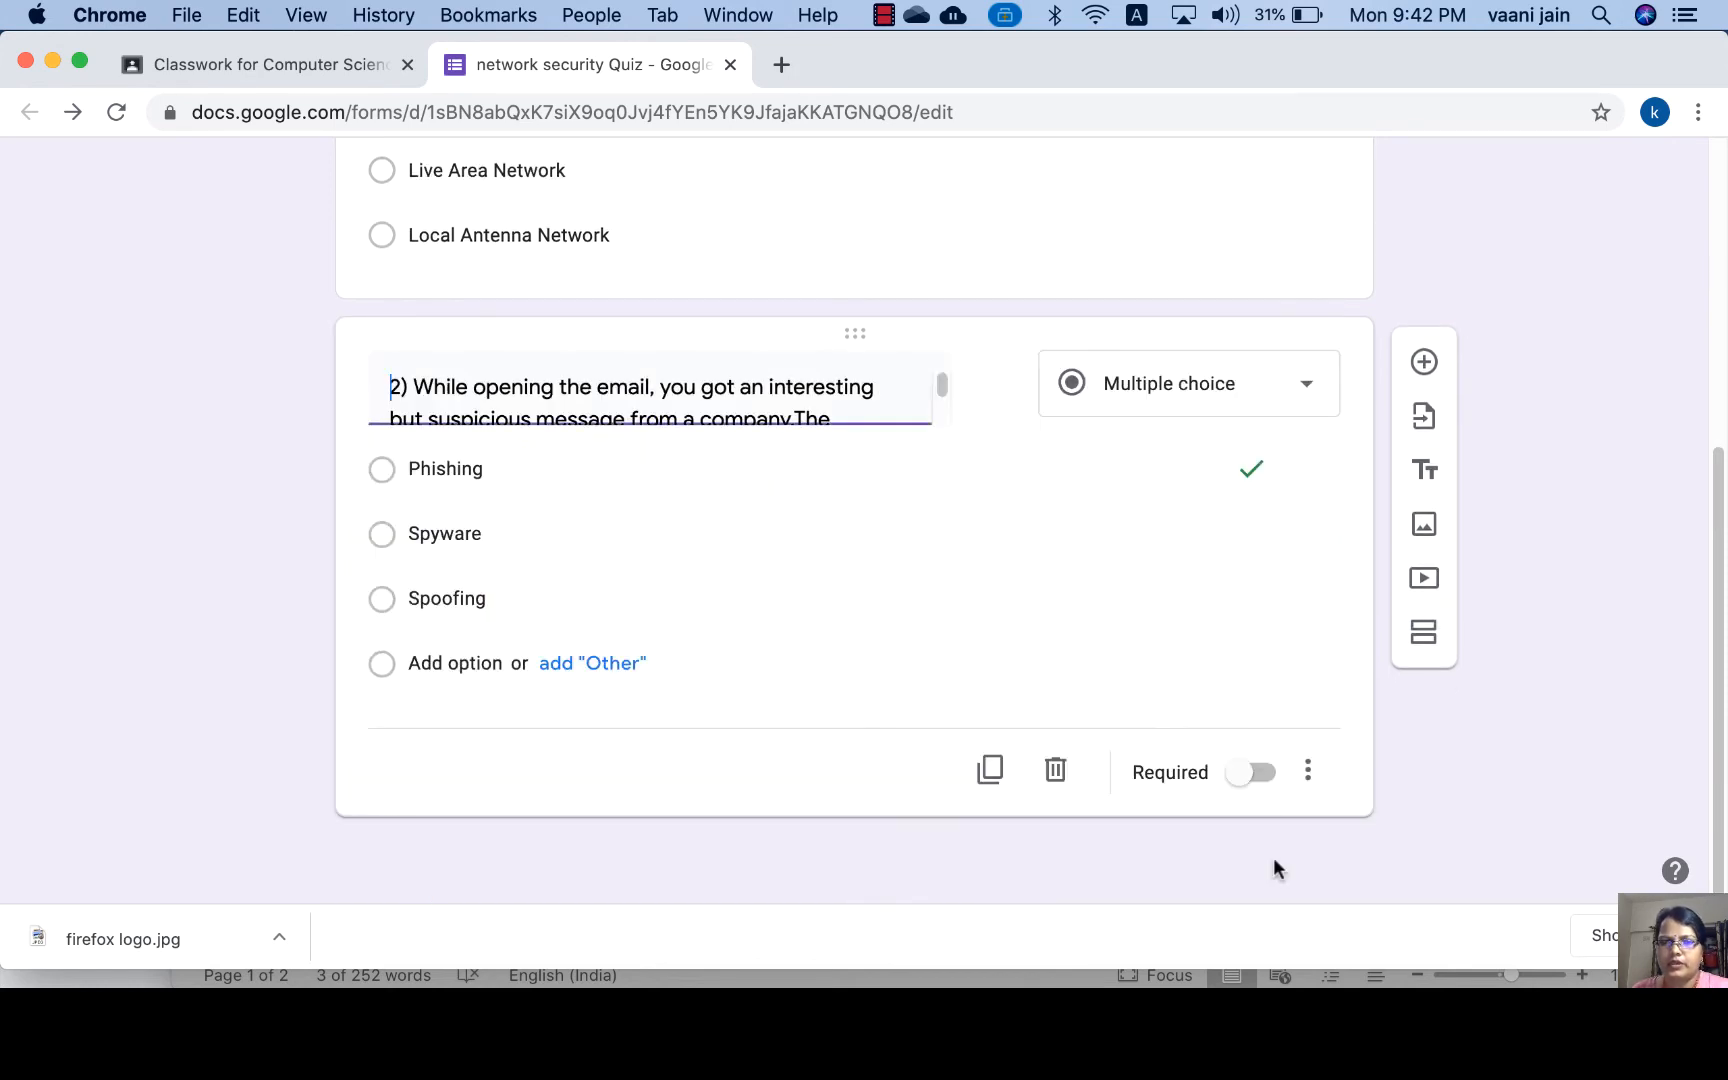
Add a blank multiple-choice question below the phishing question.
scroll(912, 790, down, 1)
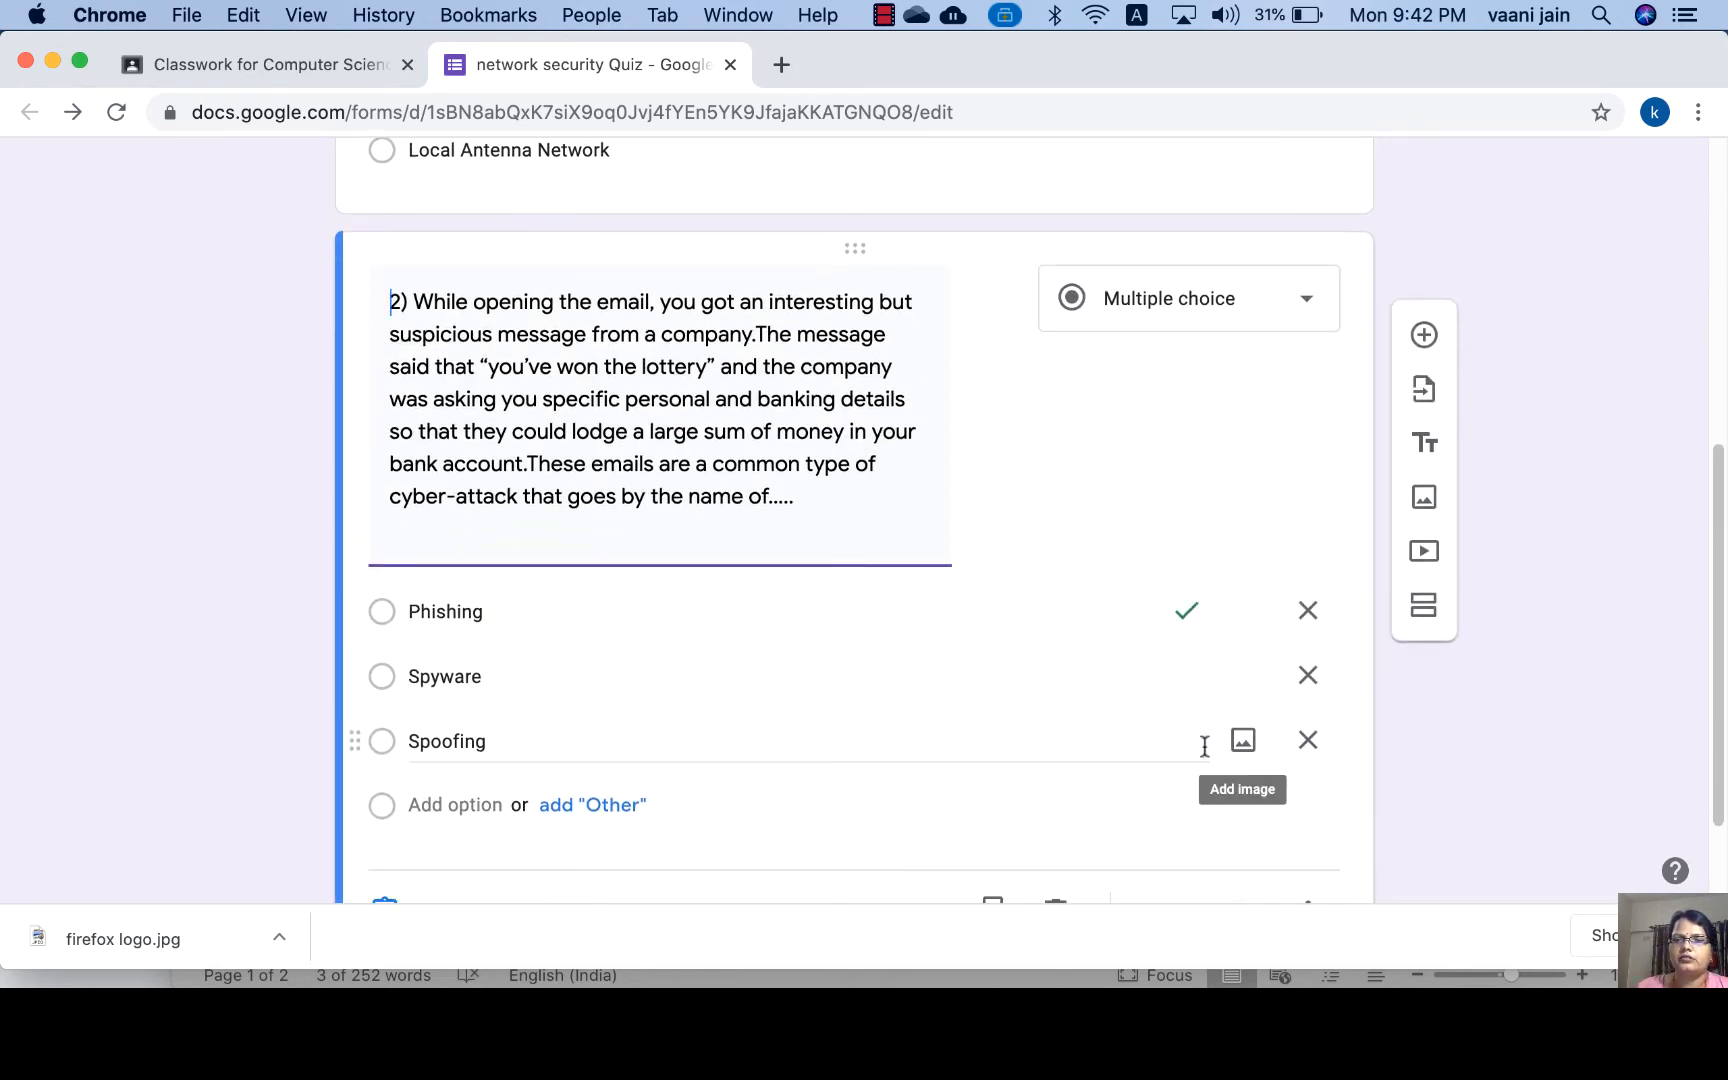
scroll(1150, 748, down, 3)
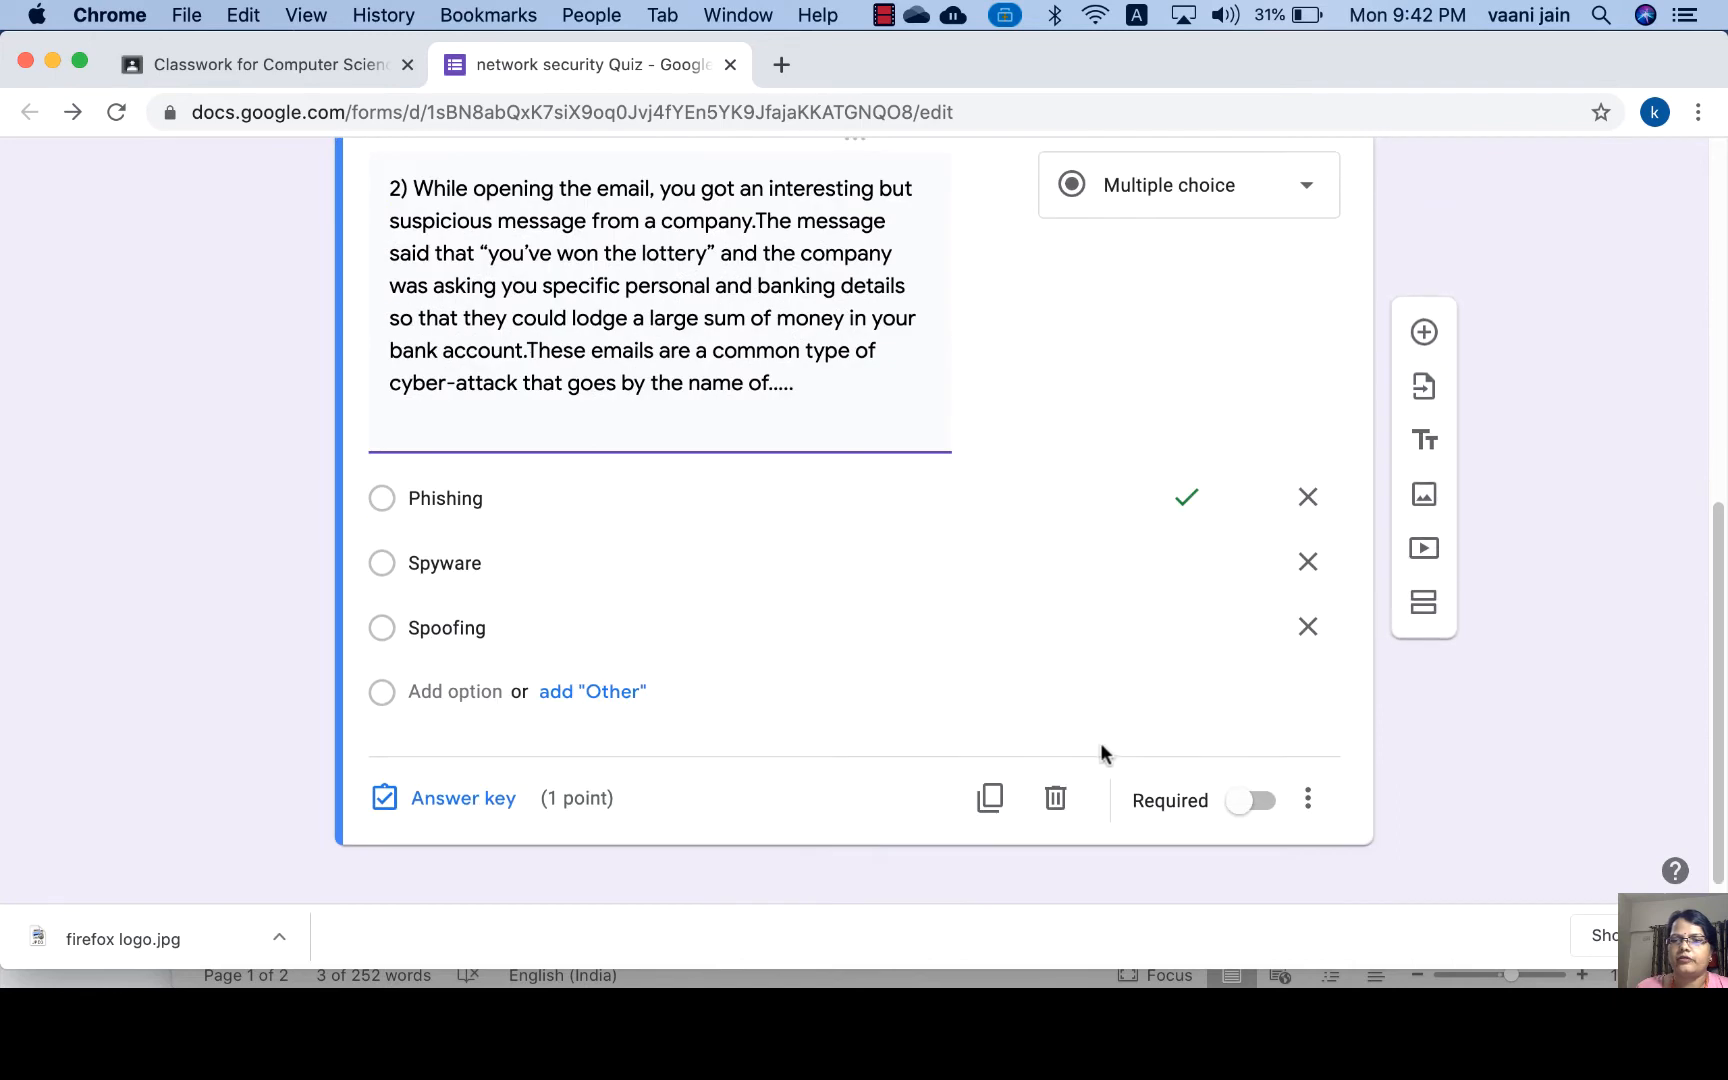
click(1425, 336)
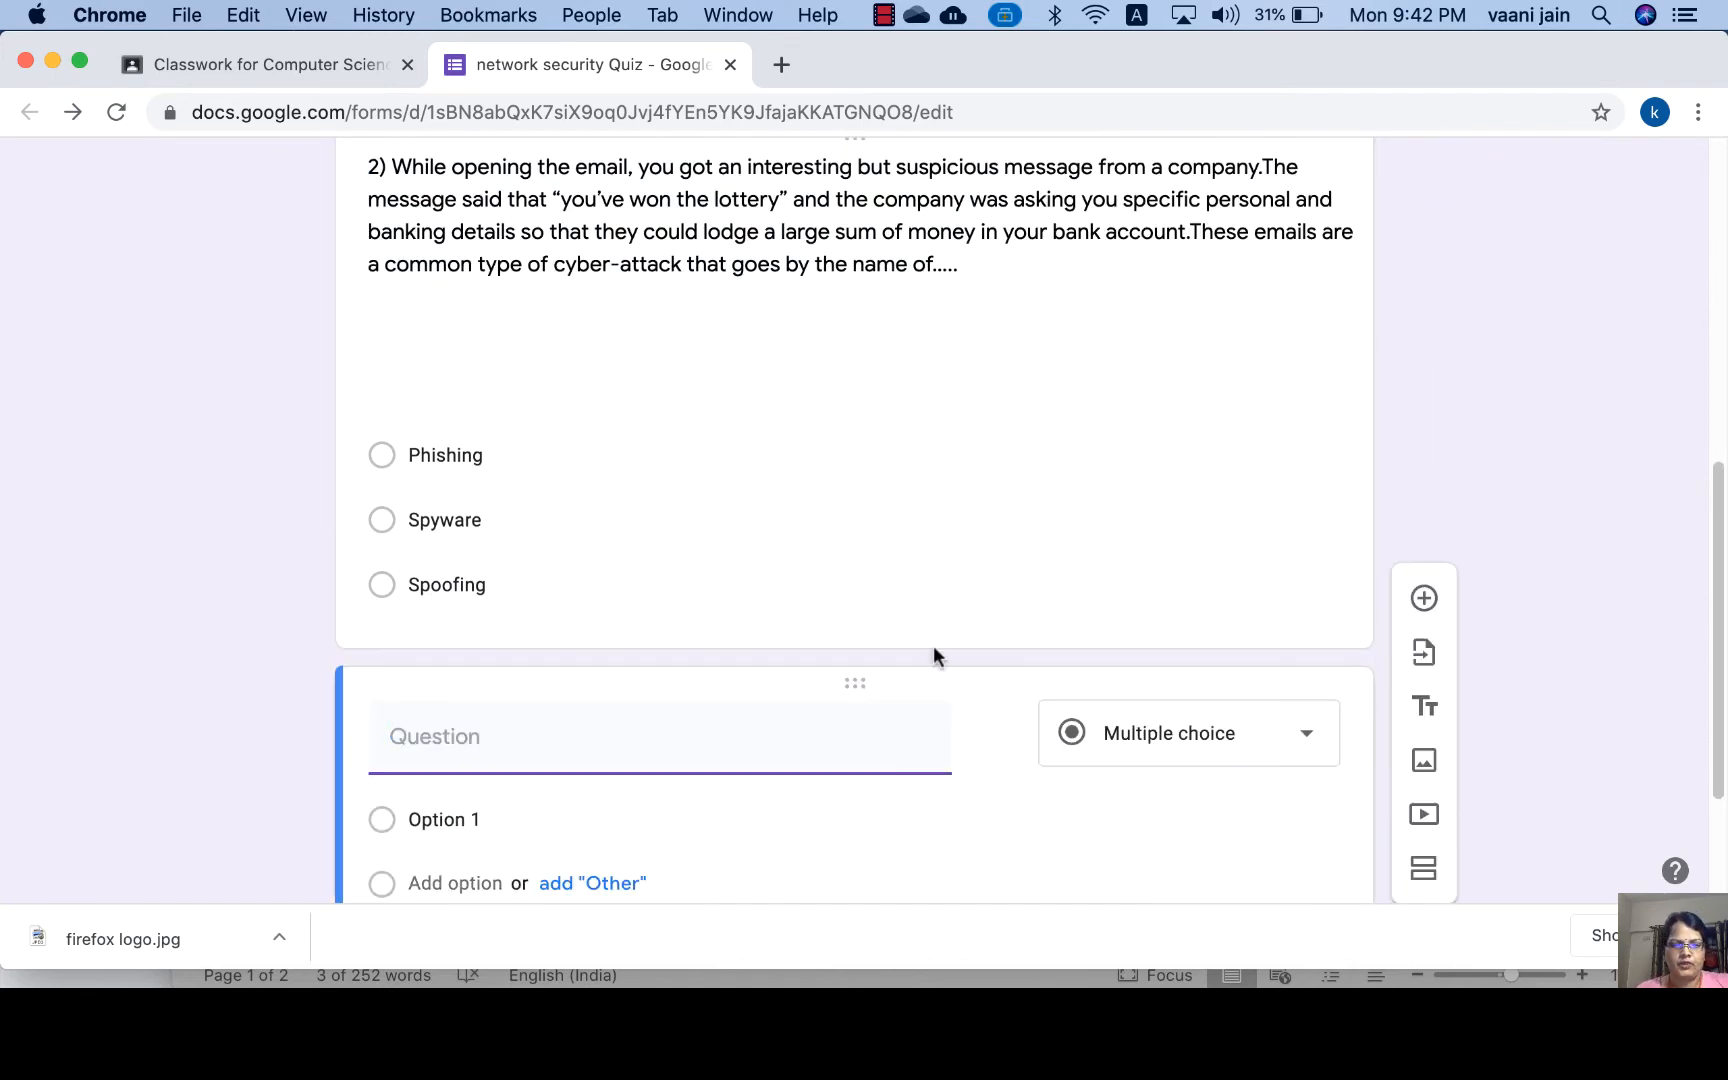
Number the new question "3)" and copy the business trip question text about protecting communications over public networks from the Word document into it.
text(3))
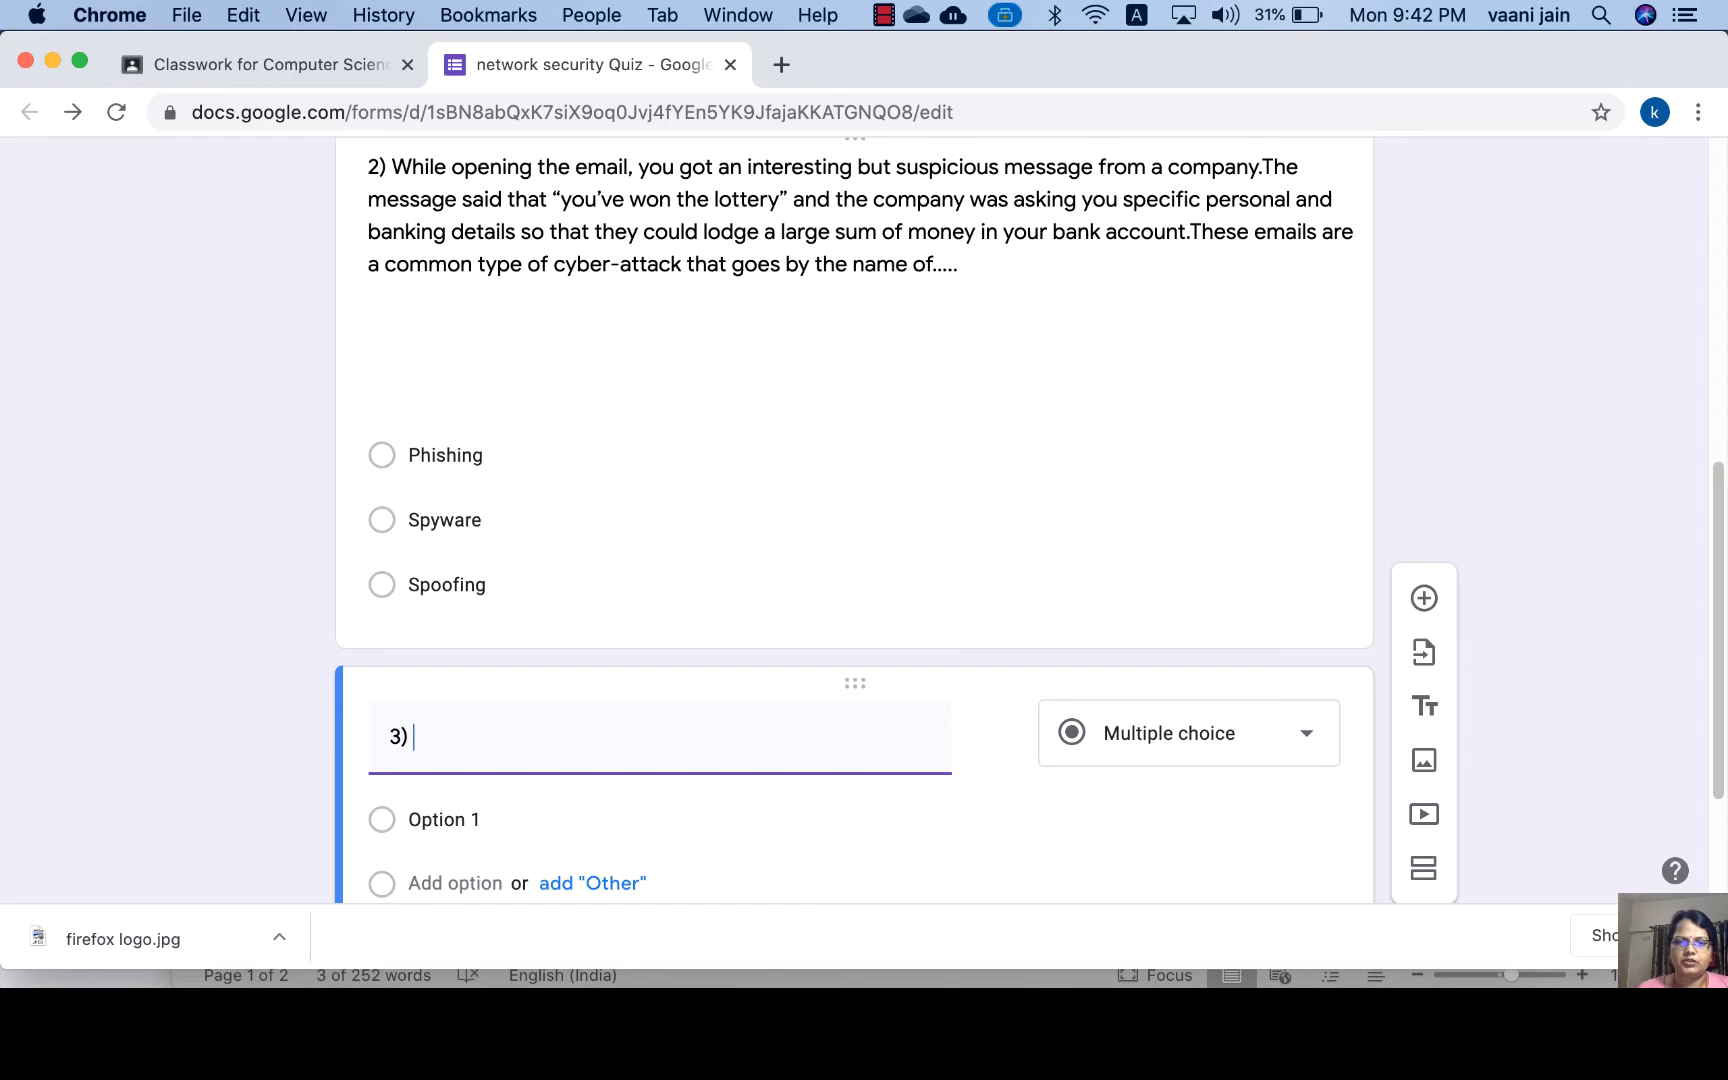
click(1188, 1030)
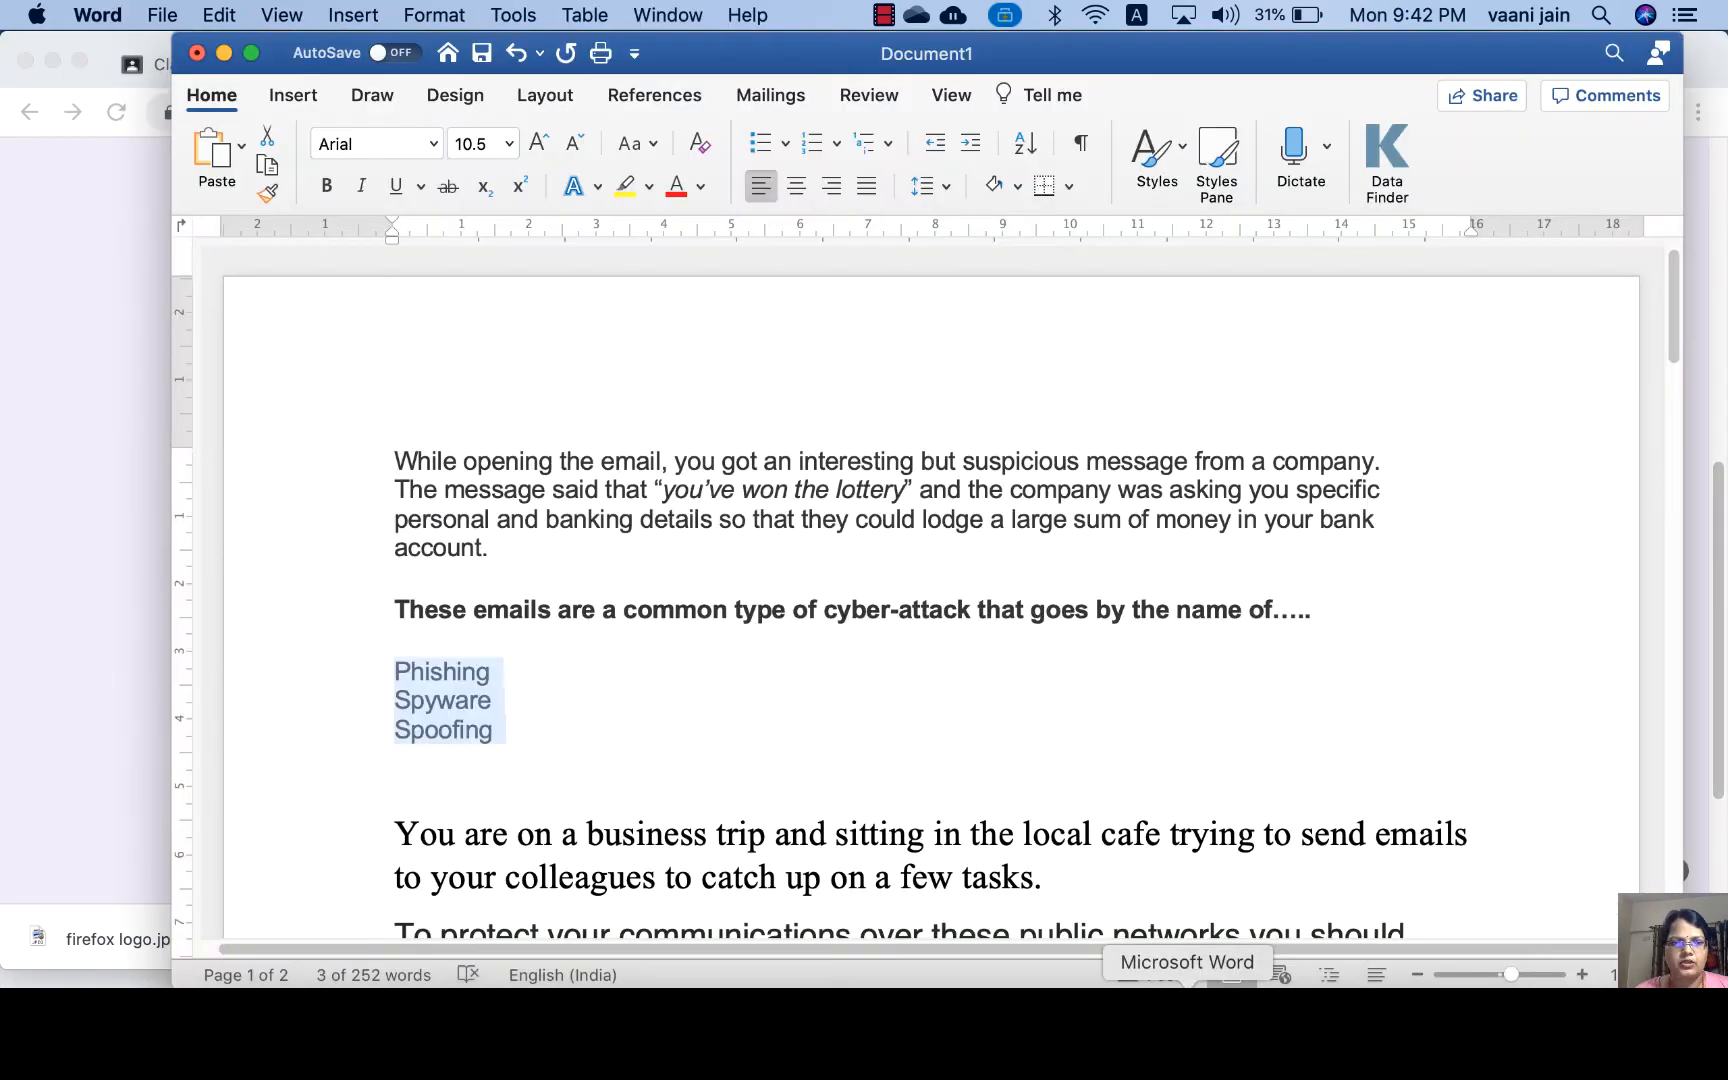
scroll(798, 857, down, 5)
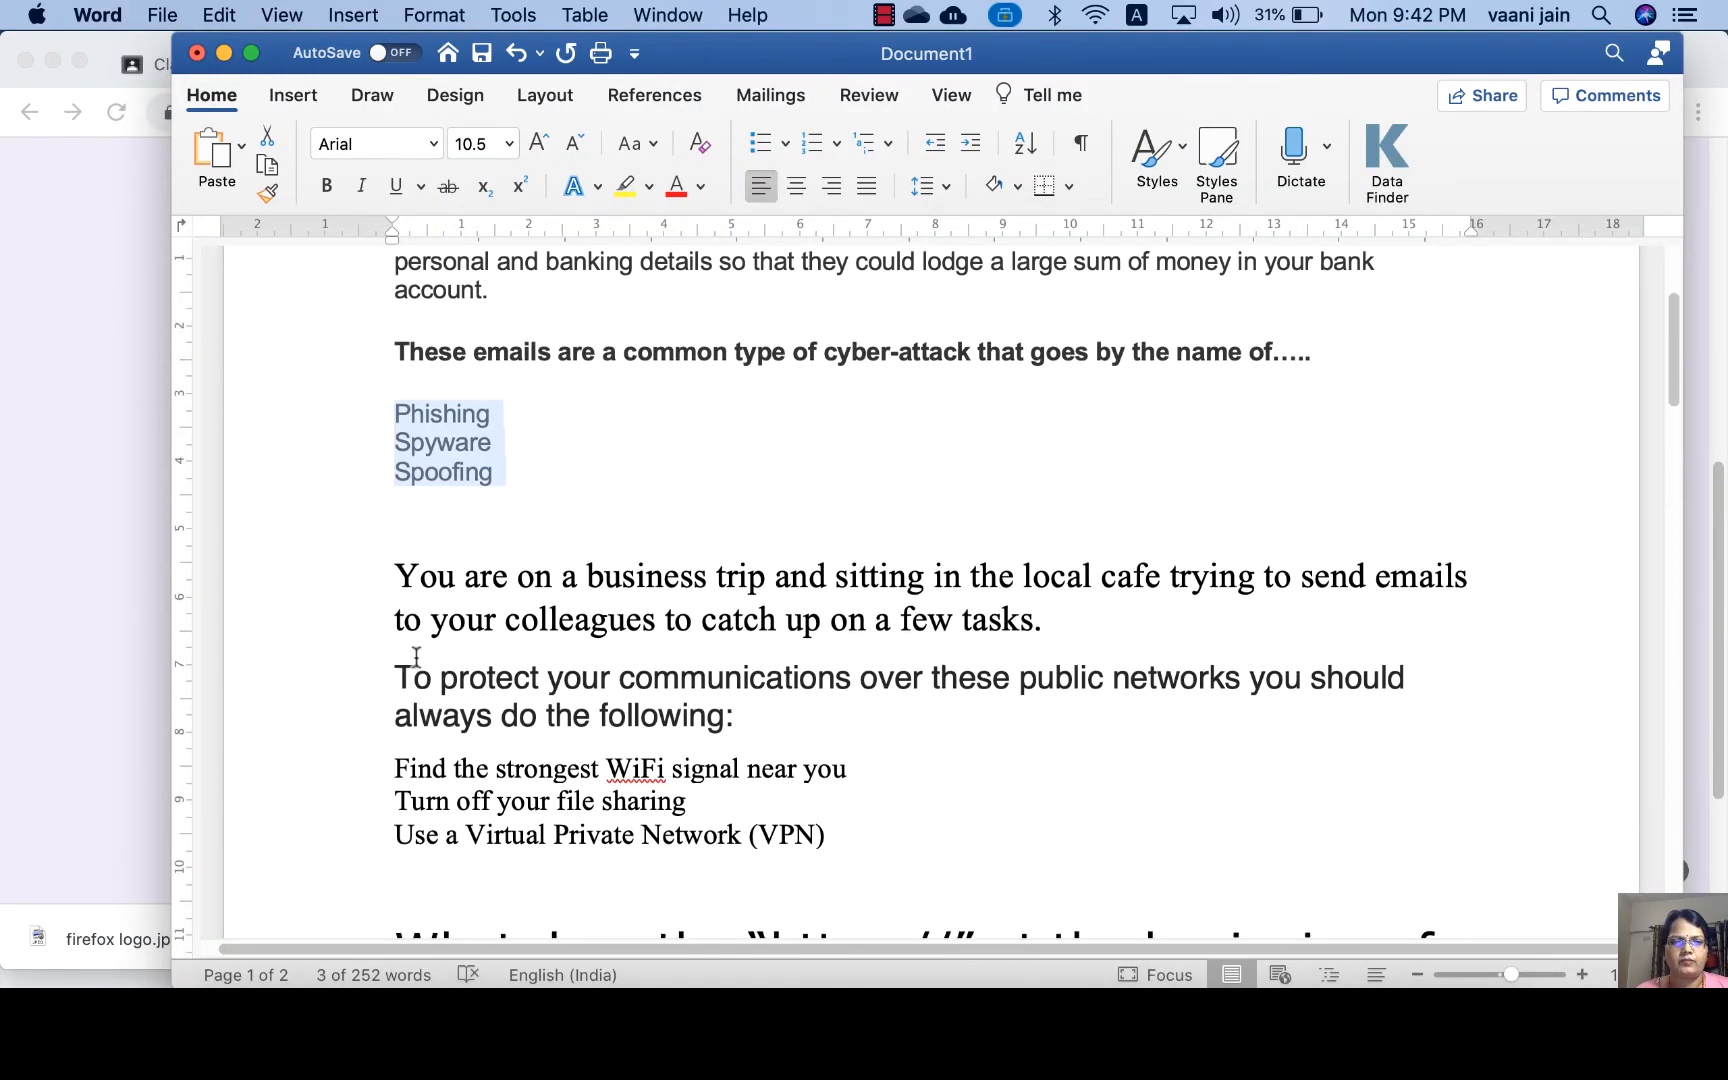
drag(396, 580, 735, 720)
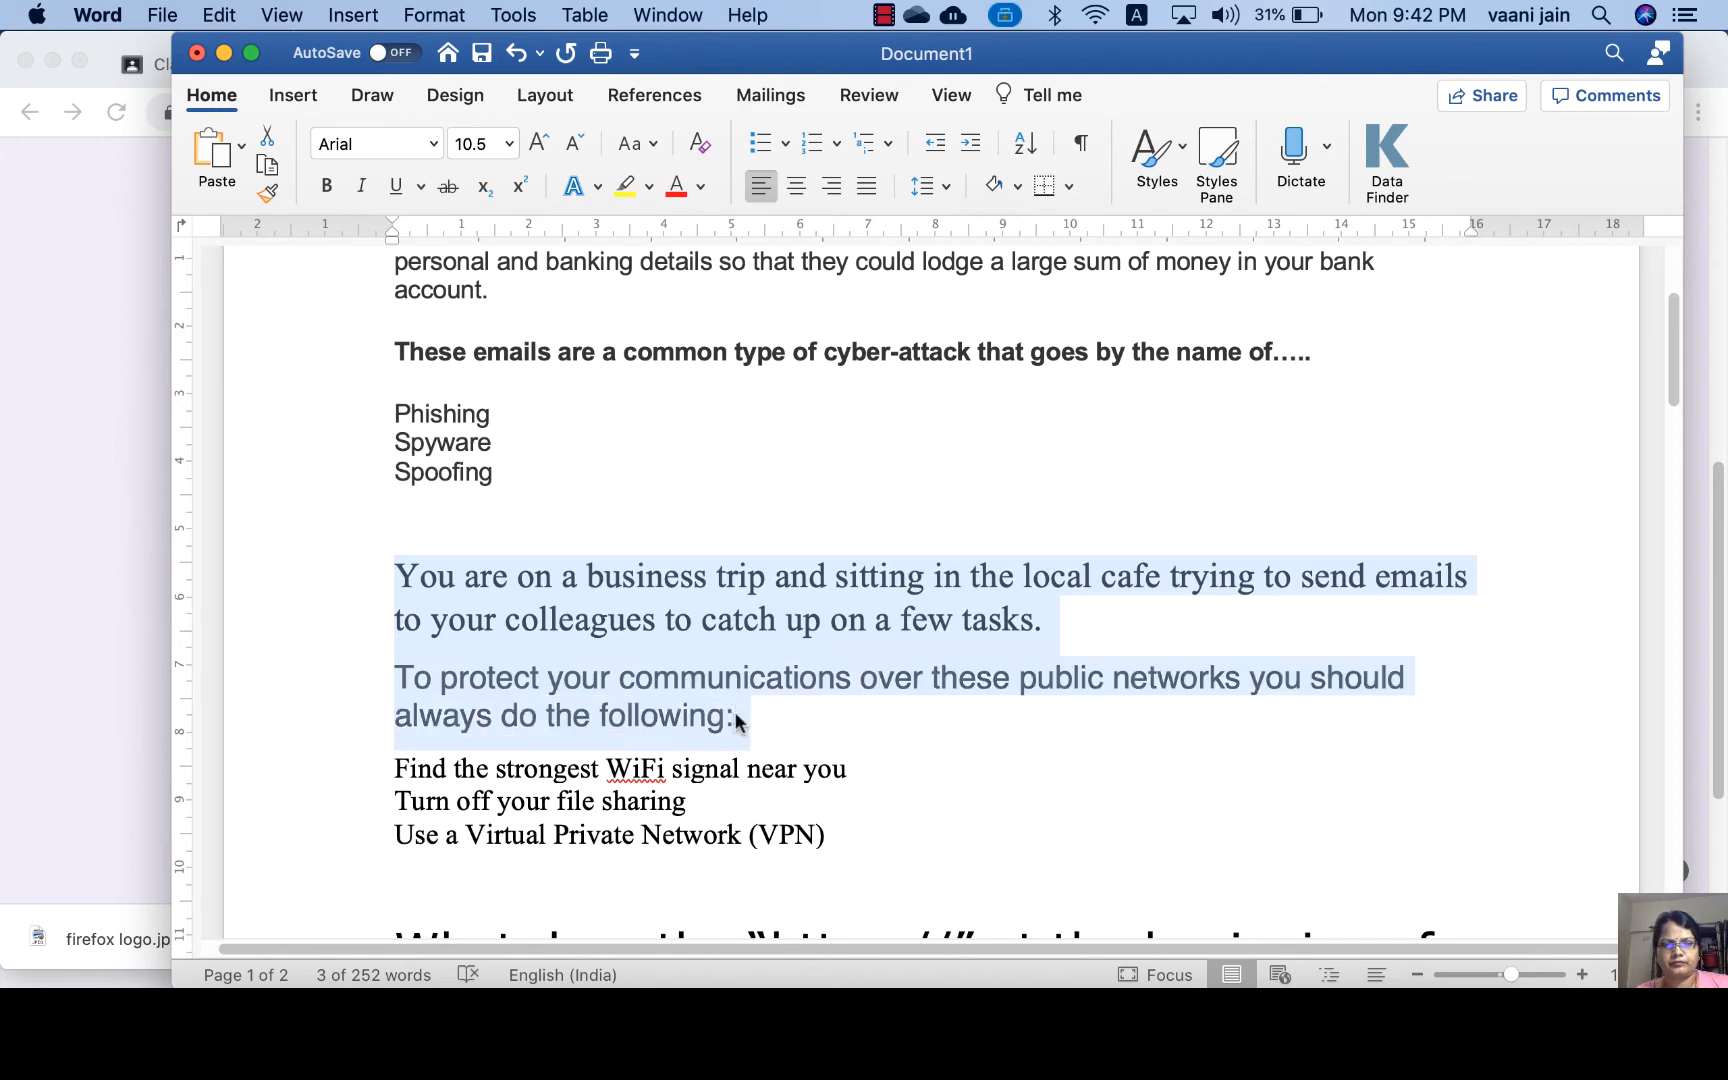
click(509, 1030)
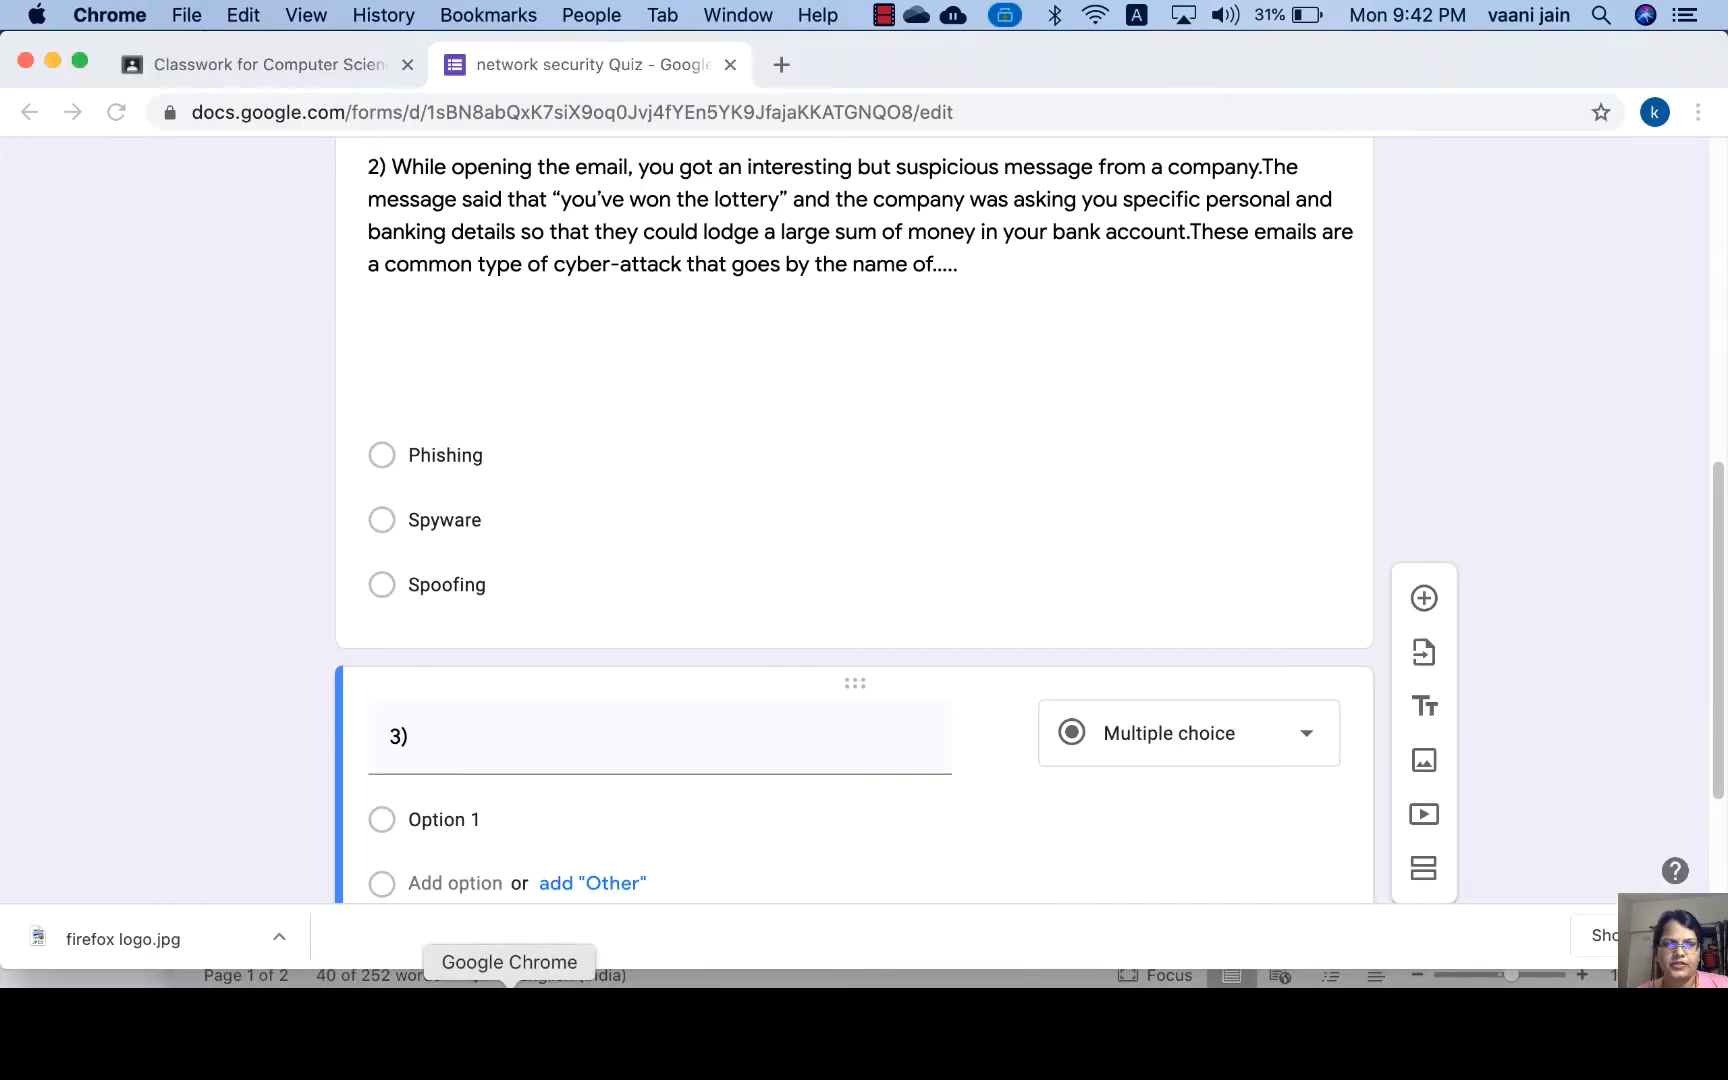
click(521, 733)
text(You are on a business trip and sitting in the local cafe trying to send emails to your colleagues to catch up on a few tasks.To protect your communications over these public networks you should always do the following:)
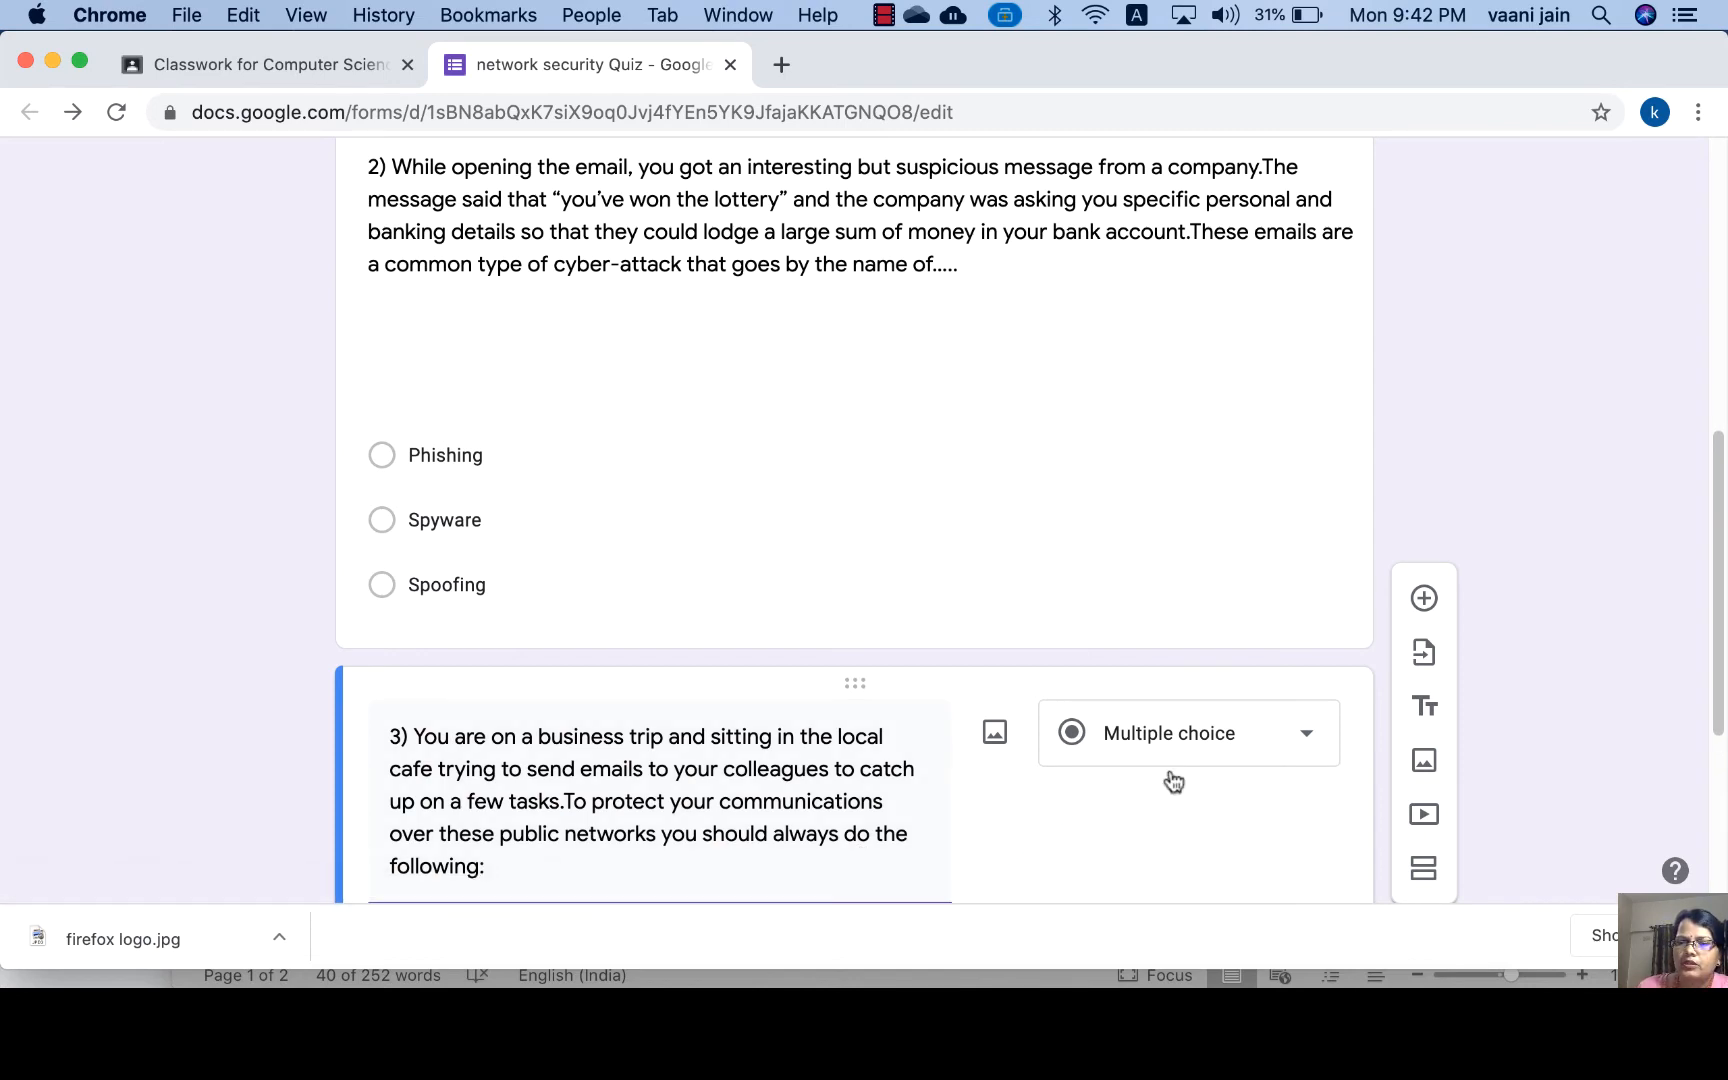
click(1310, 748)
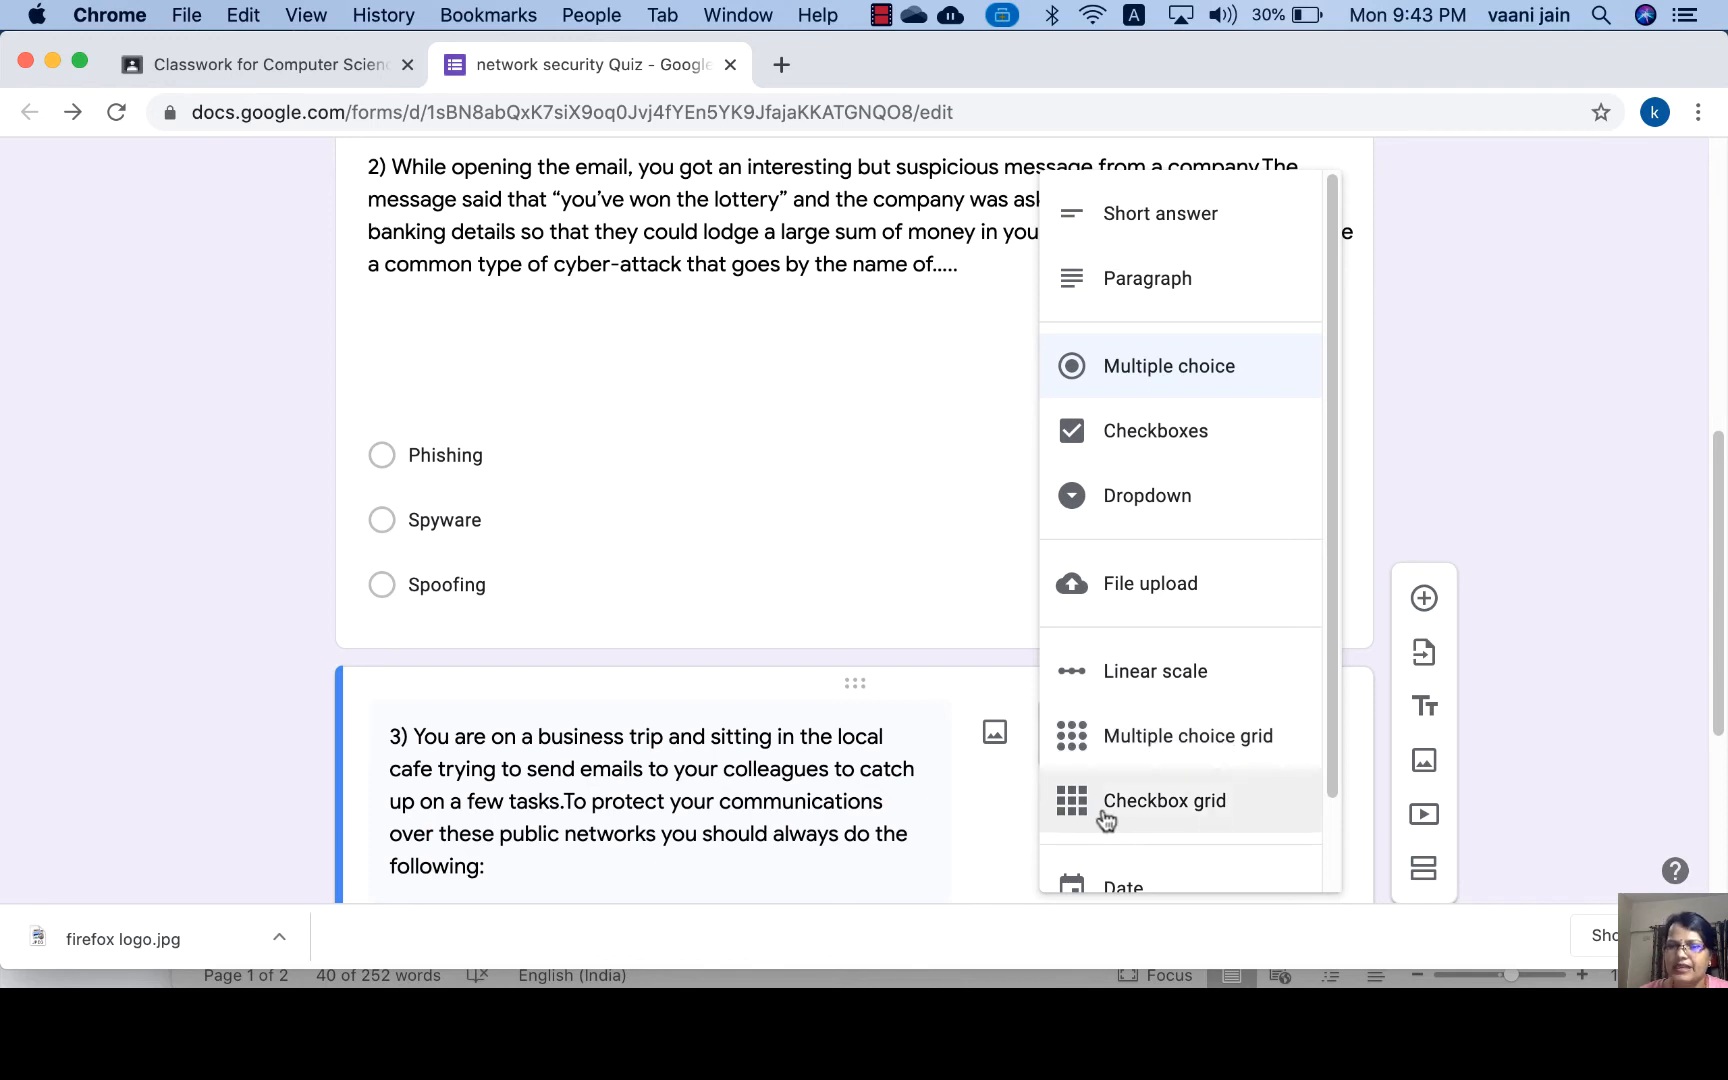
scroll(1296, 792, down, 1)
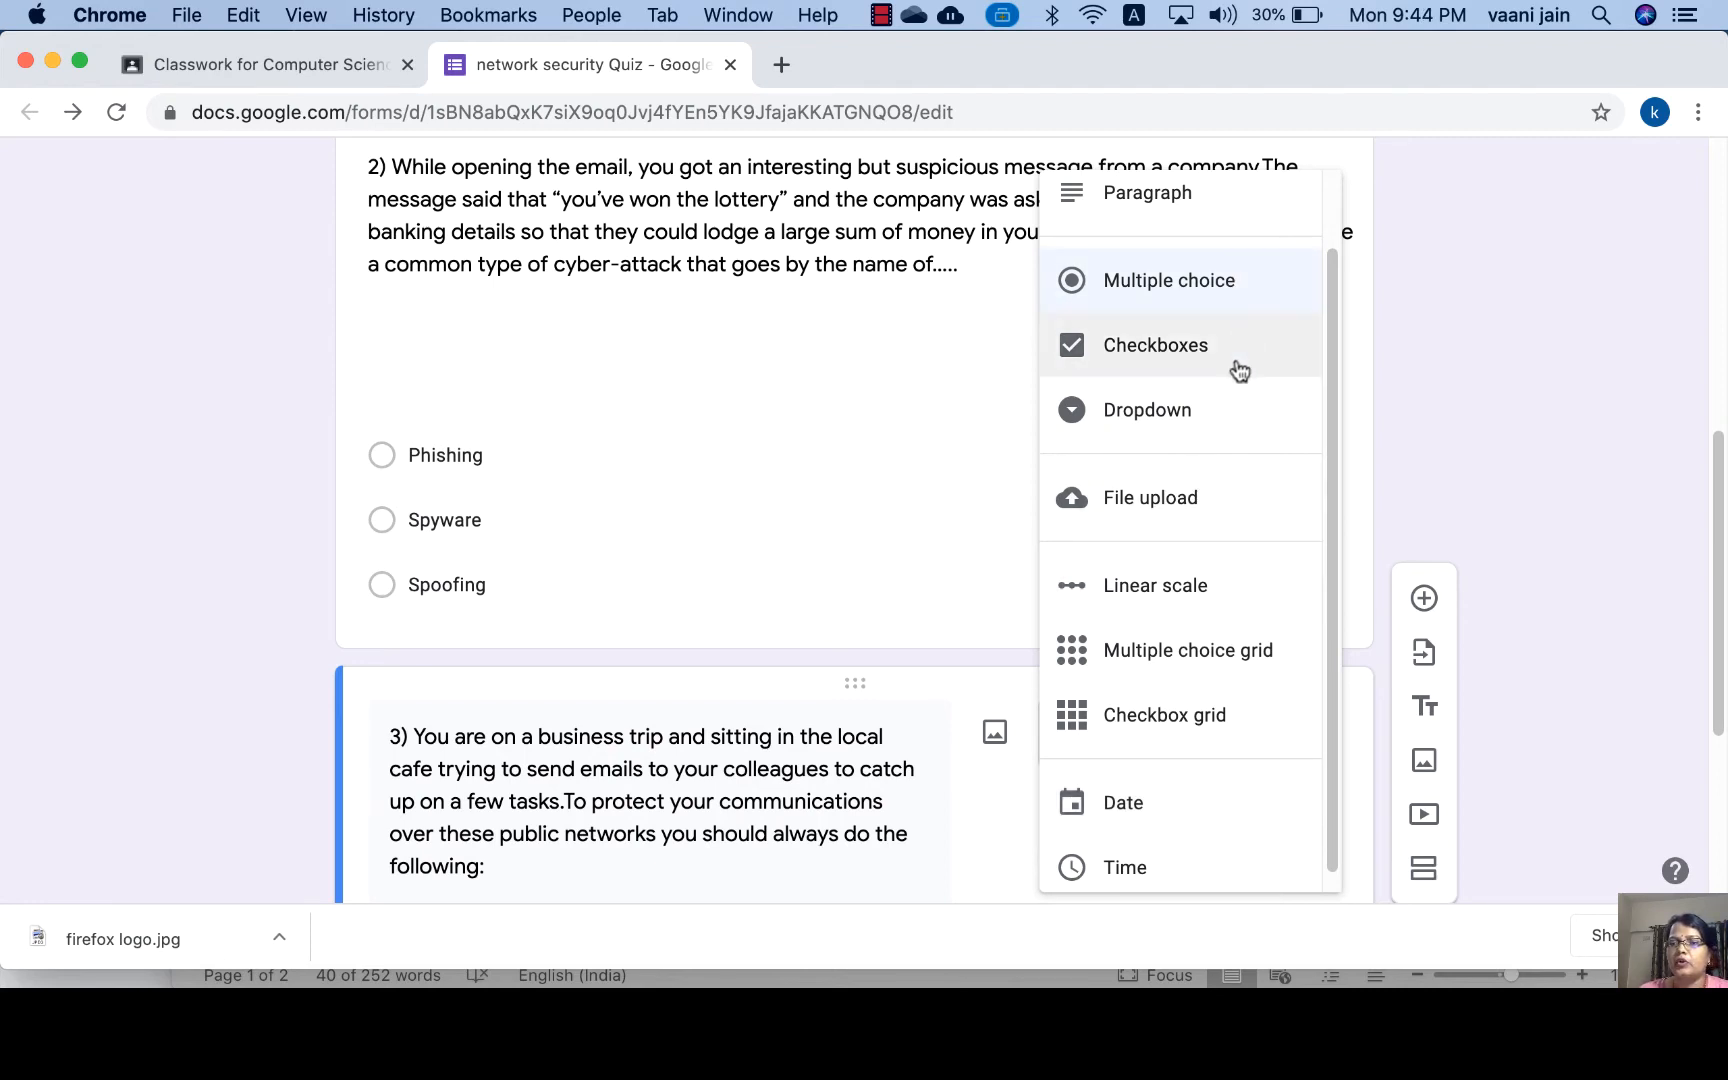
click(980, 850)
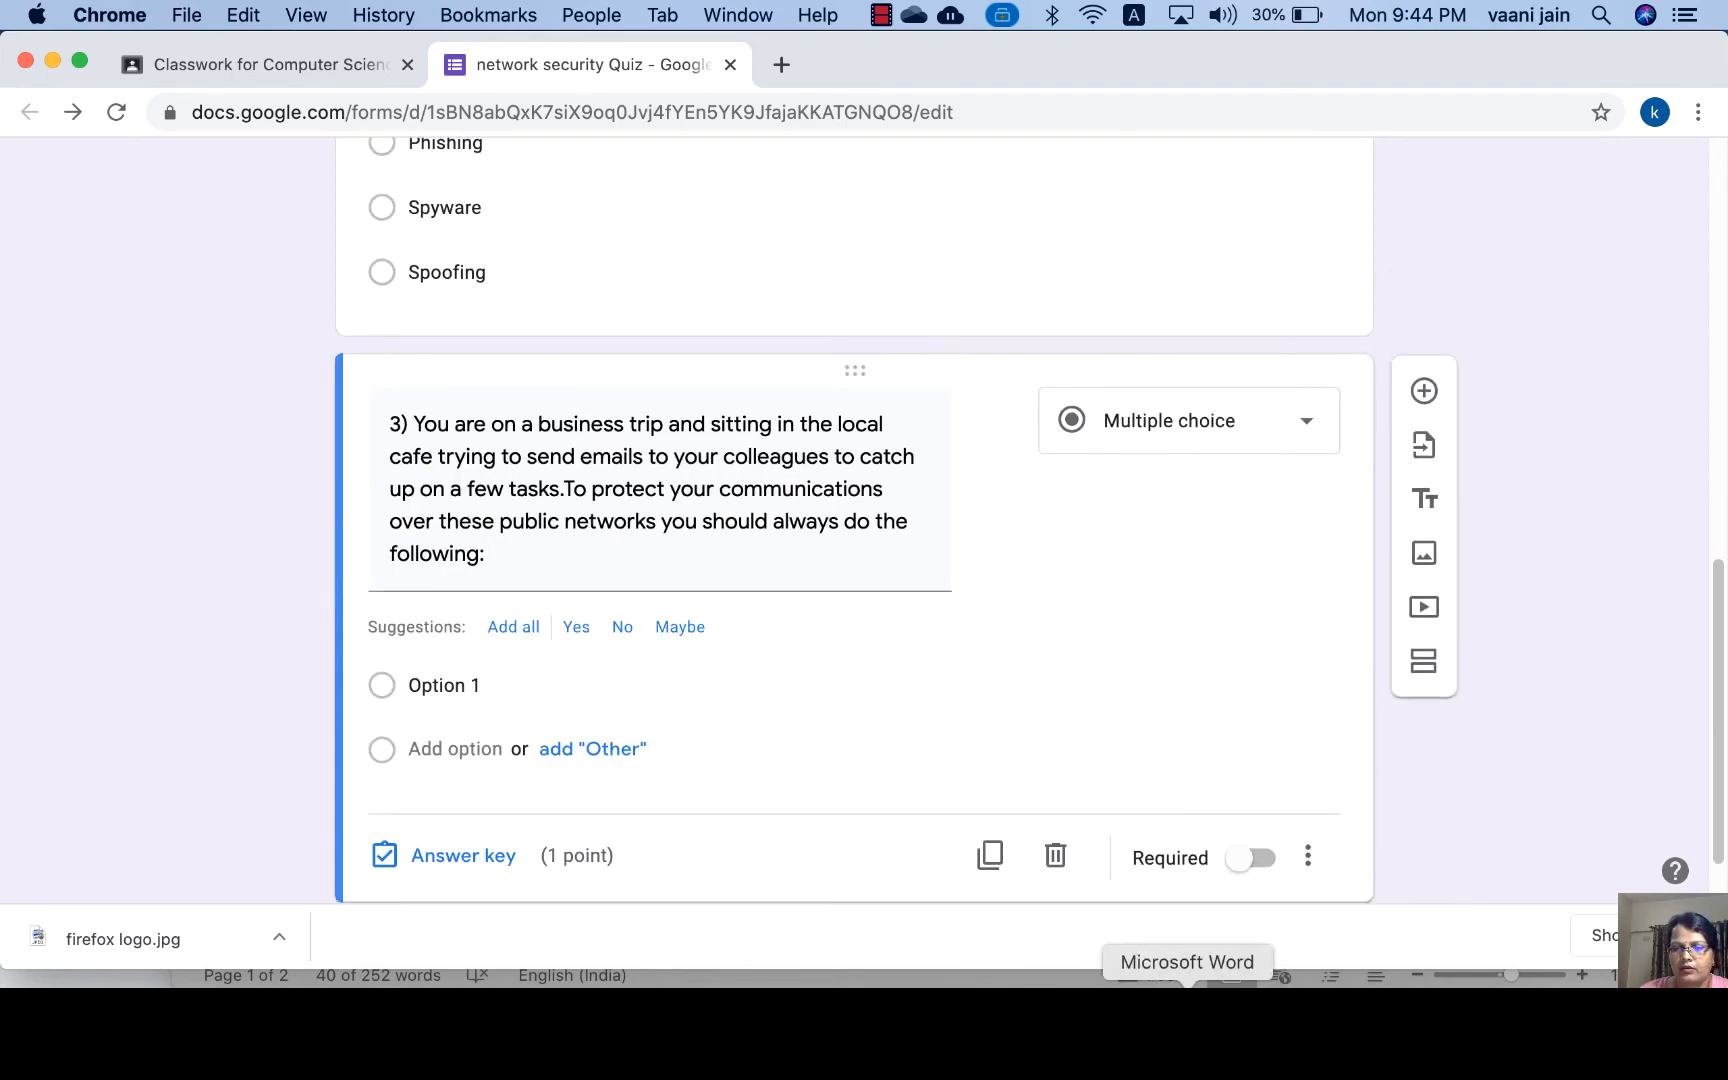
Copy the WiFi signal, file sharing and Virtual Private Network (VPN) lines from the Word document and paste them as question 3's answer options.
click(1187, 985)
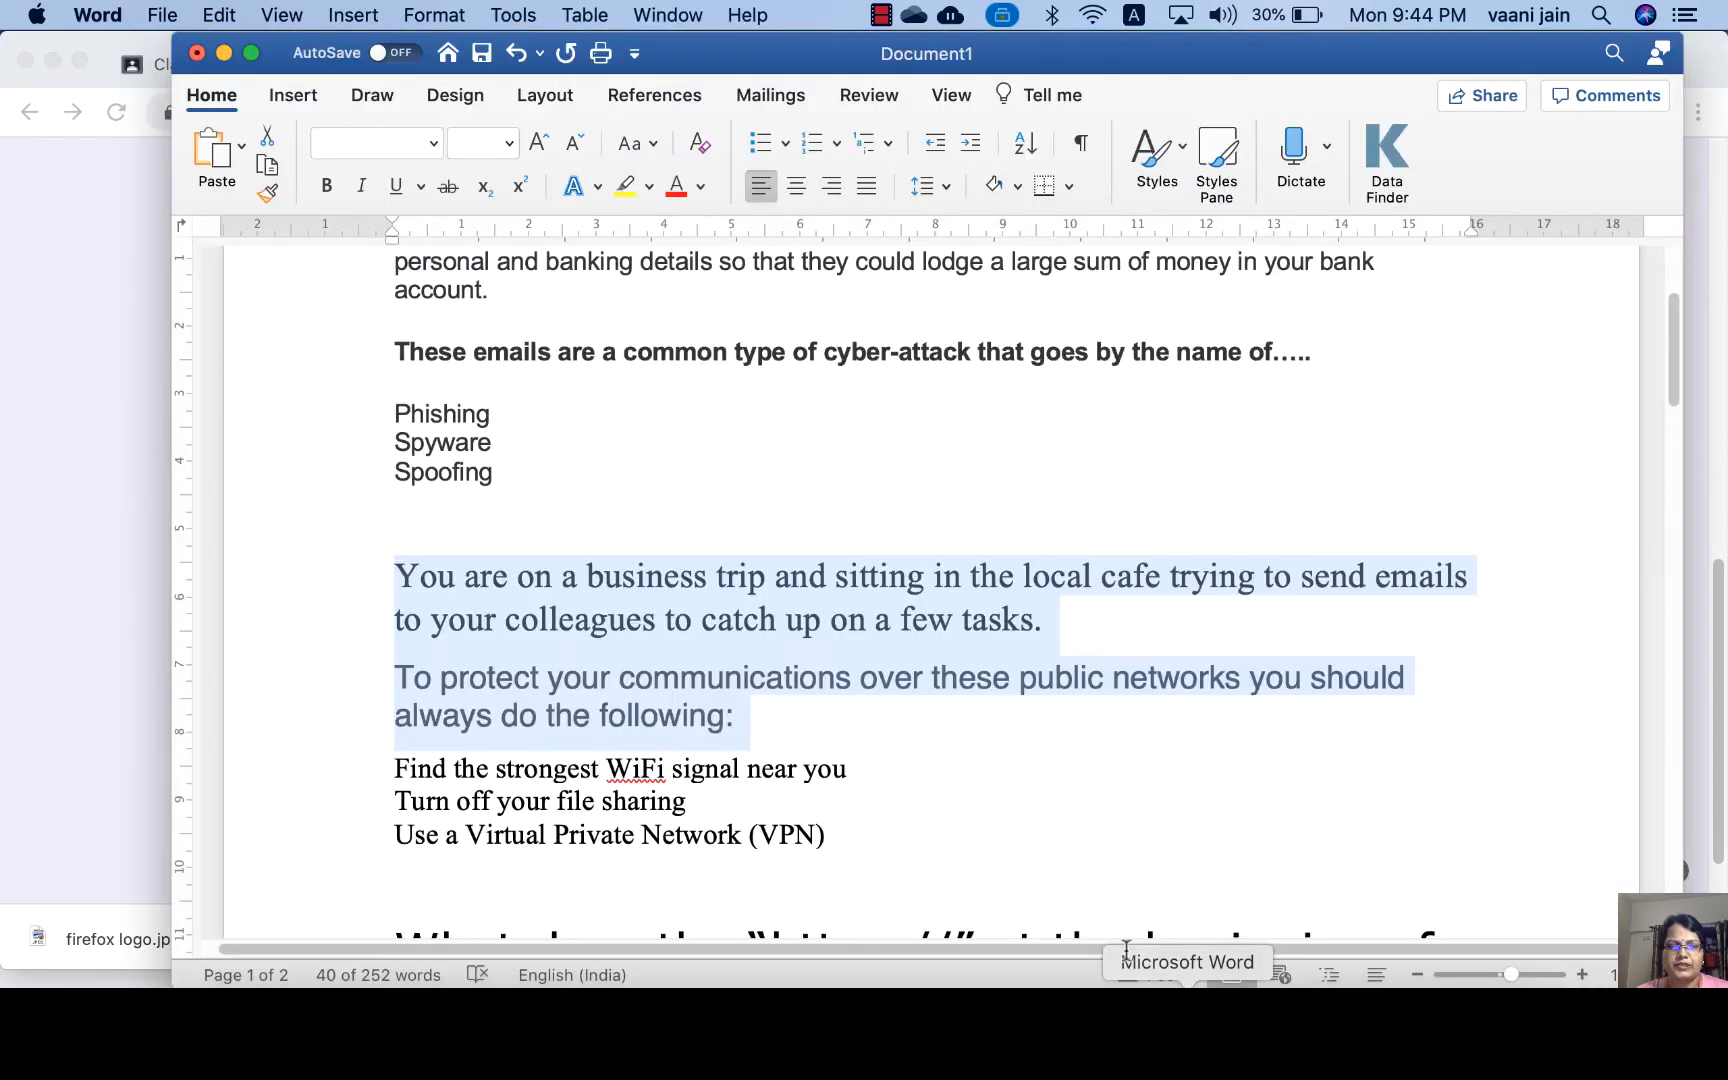
drag(396, 745, 855, 825)
key(super+c)
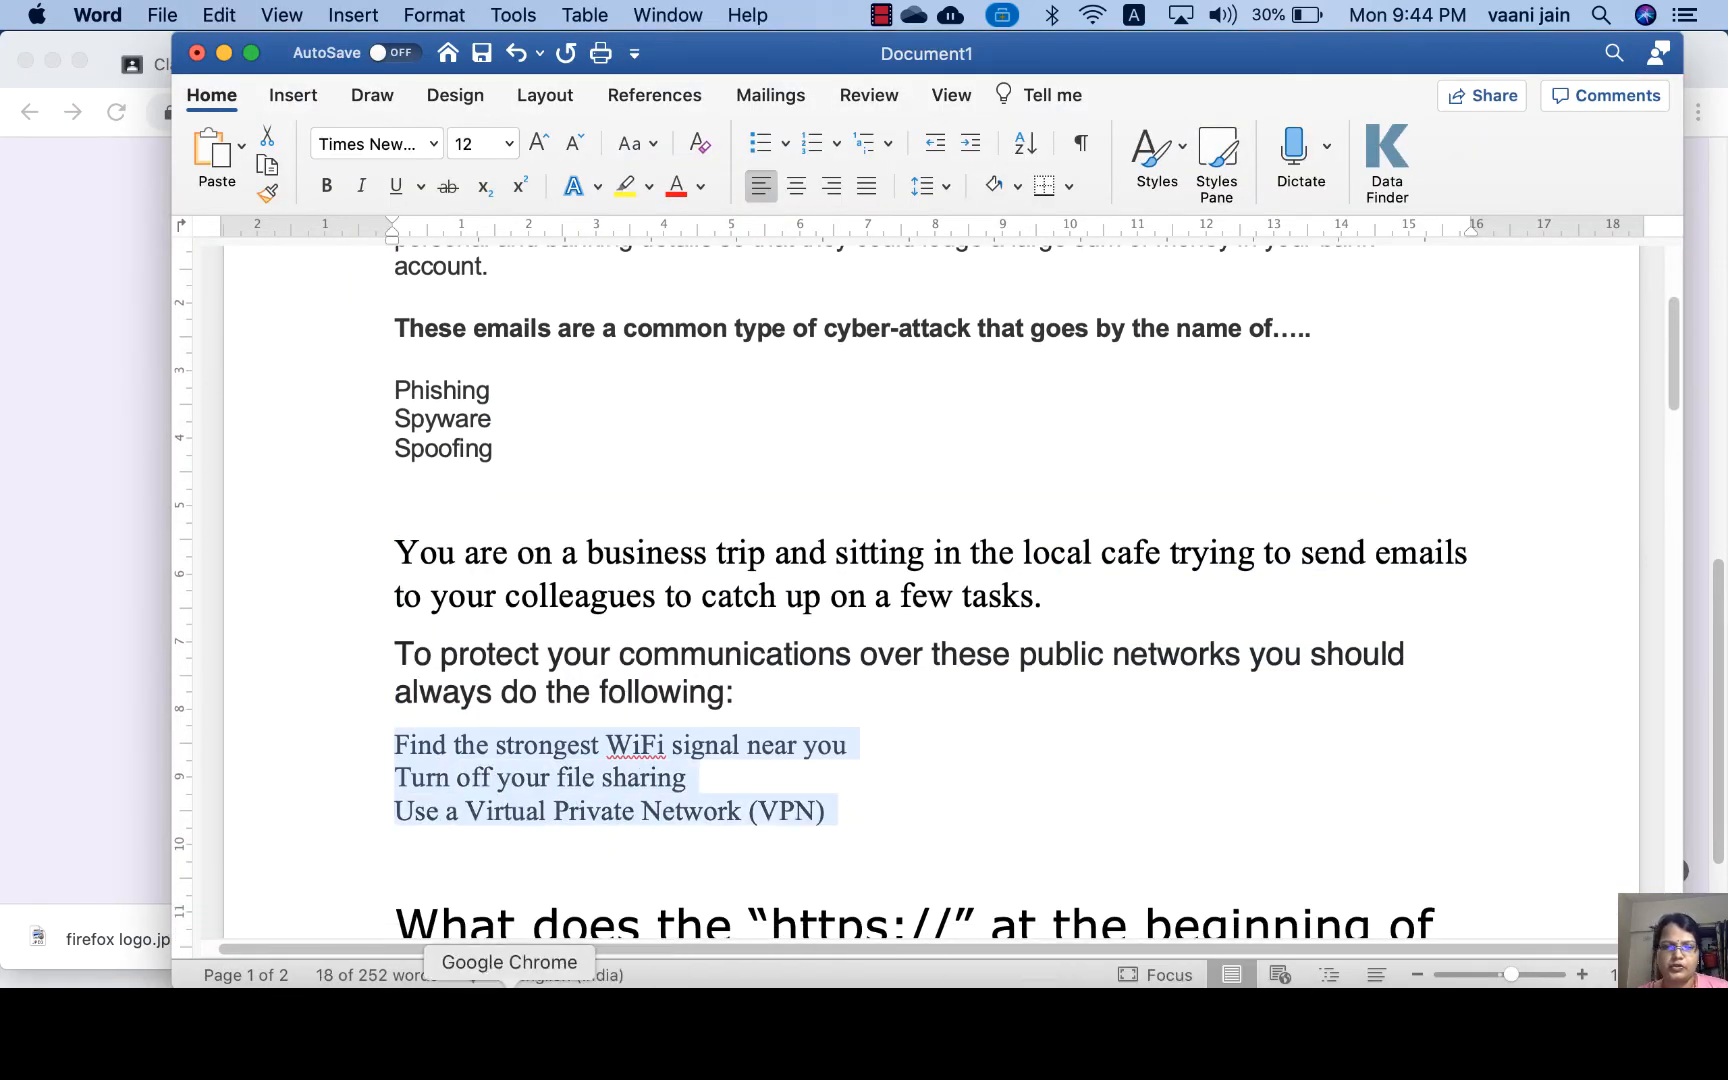
click(545, 980)
click(503, 688)
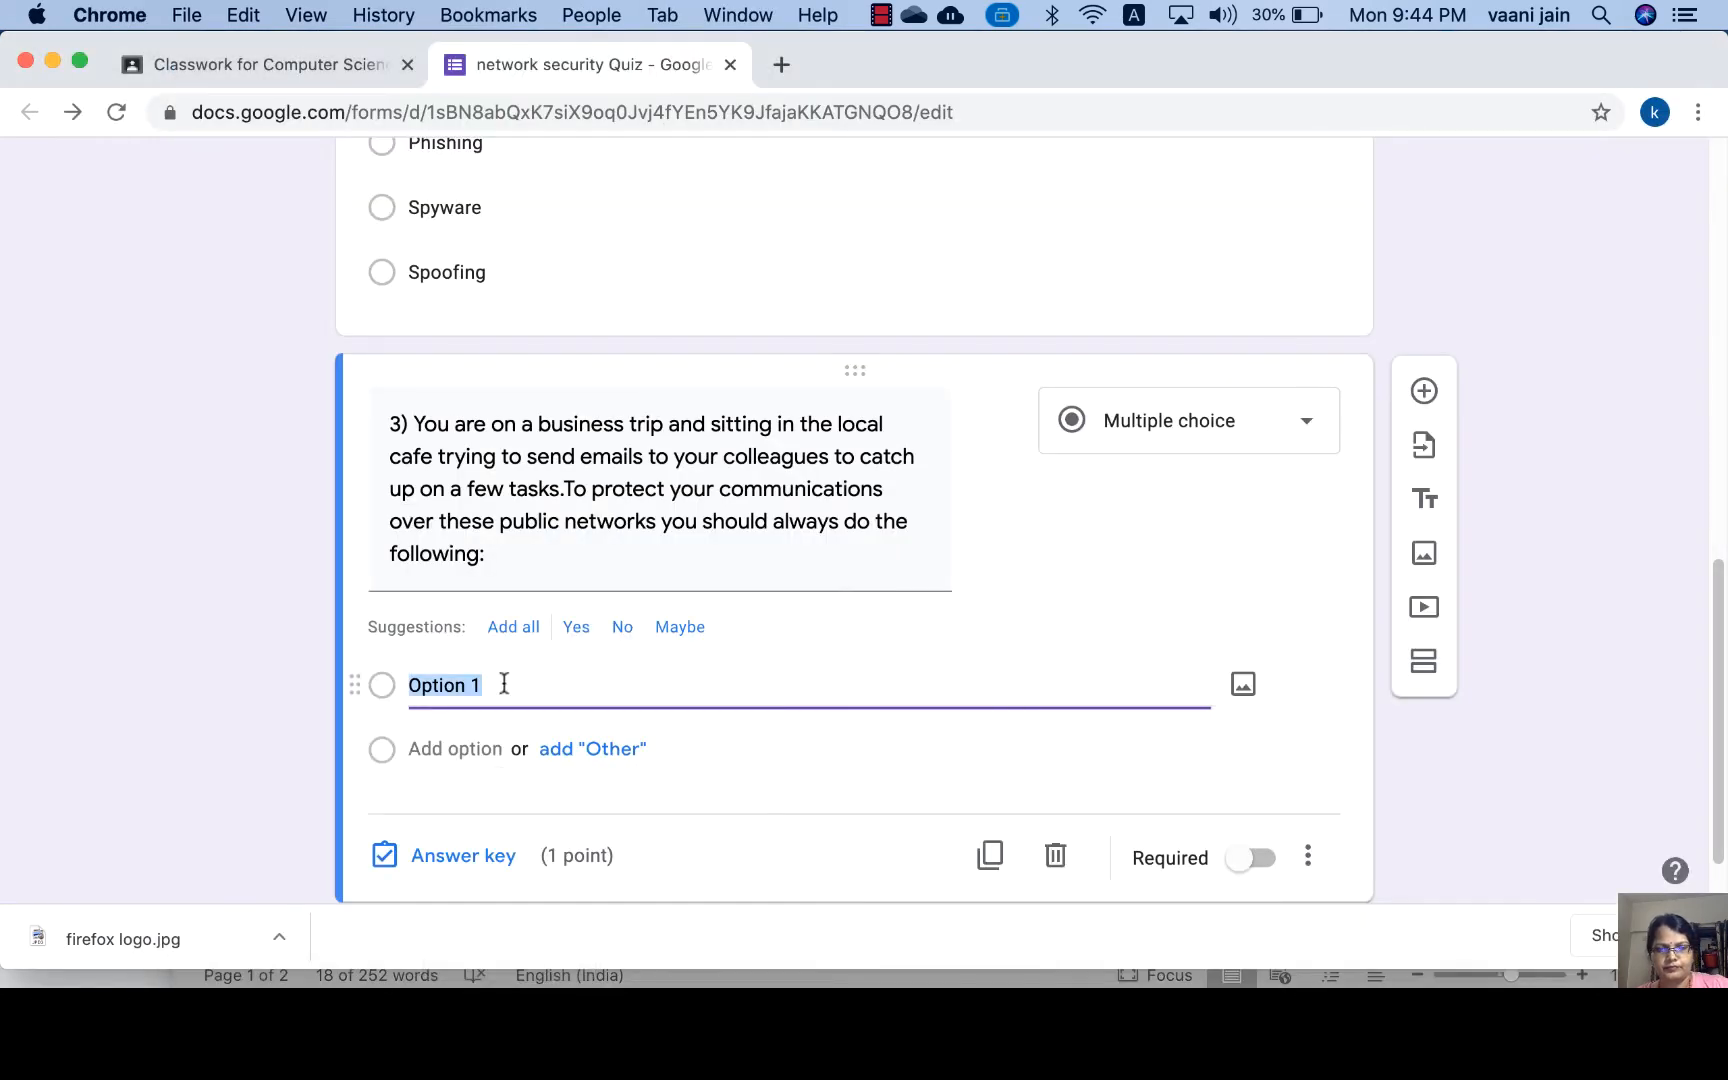
key(super+v)
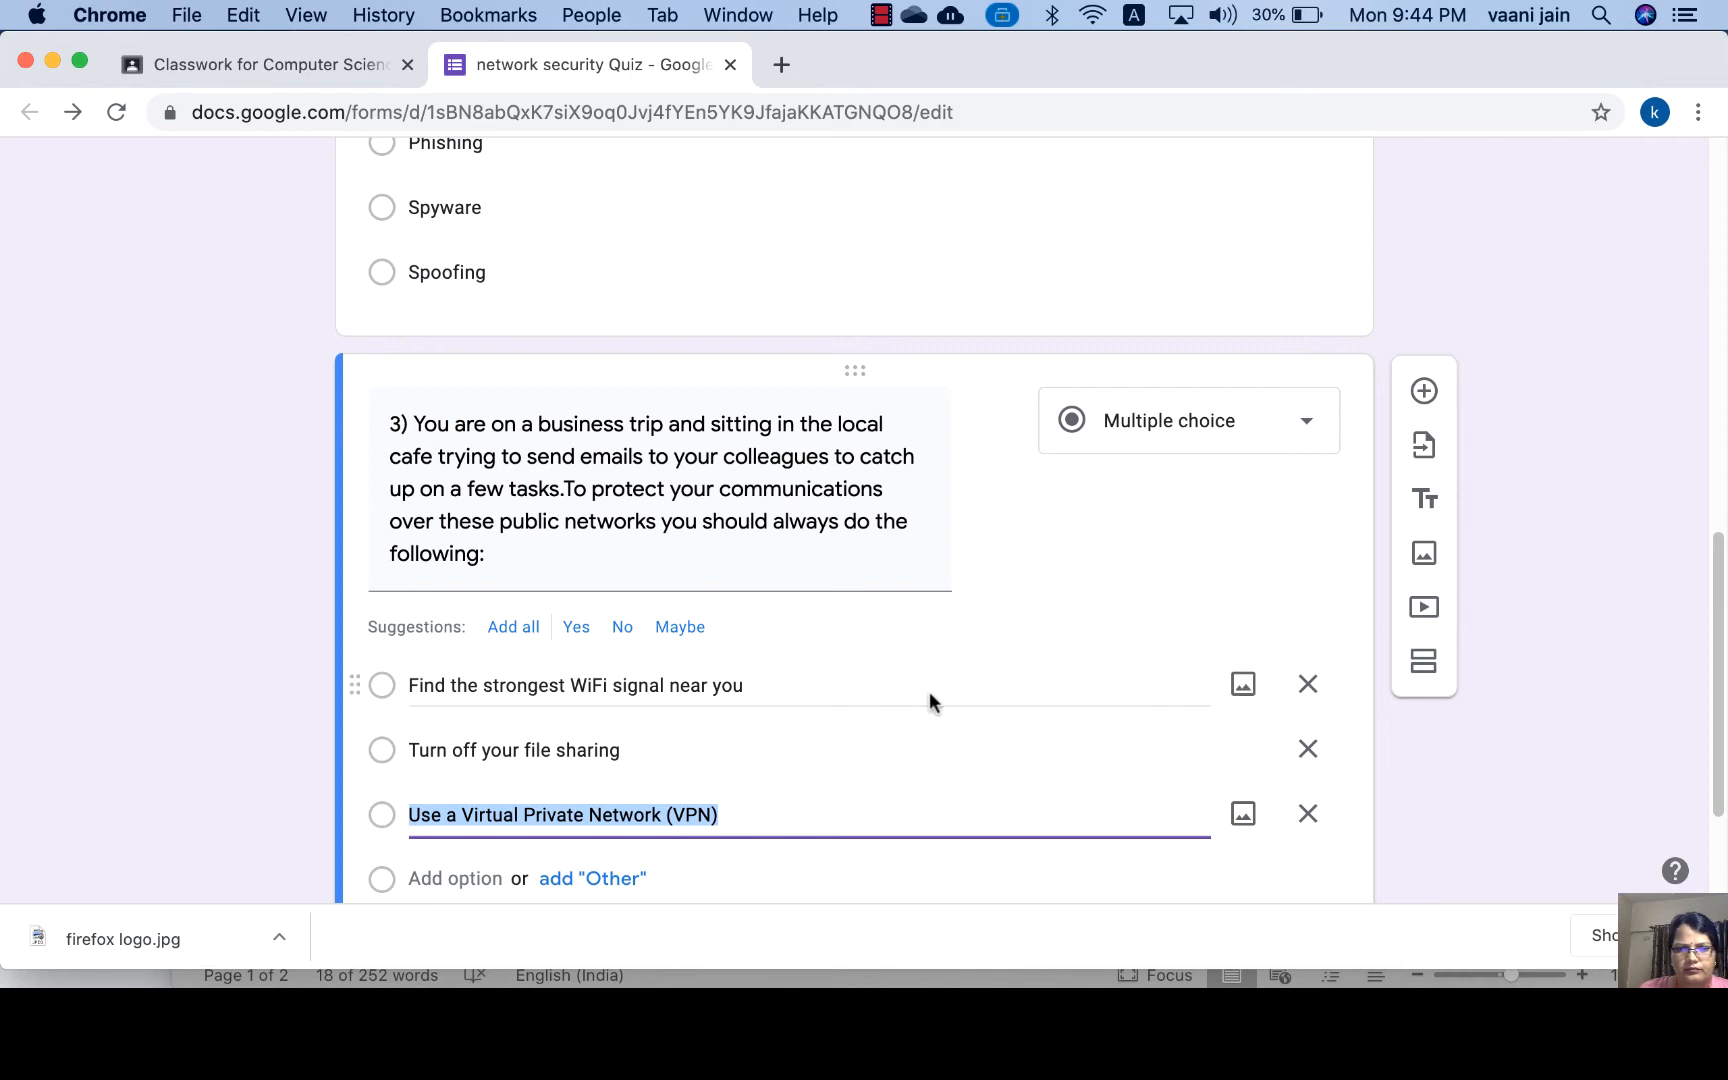
click(1056, 566)
Mark "Use a Virtual Private Network (VPN)" as the correct answer in question 3's answer key.
scroll(1054, 564, down, 1)
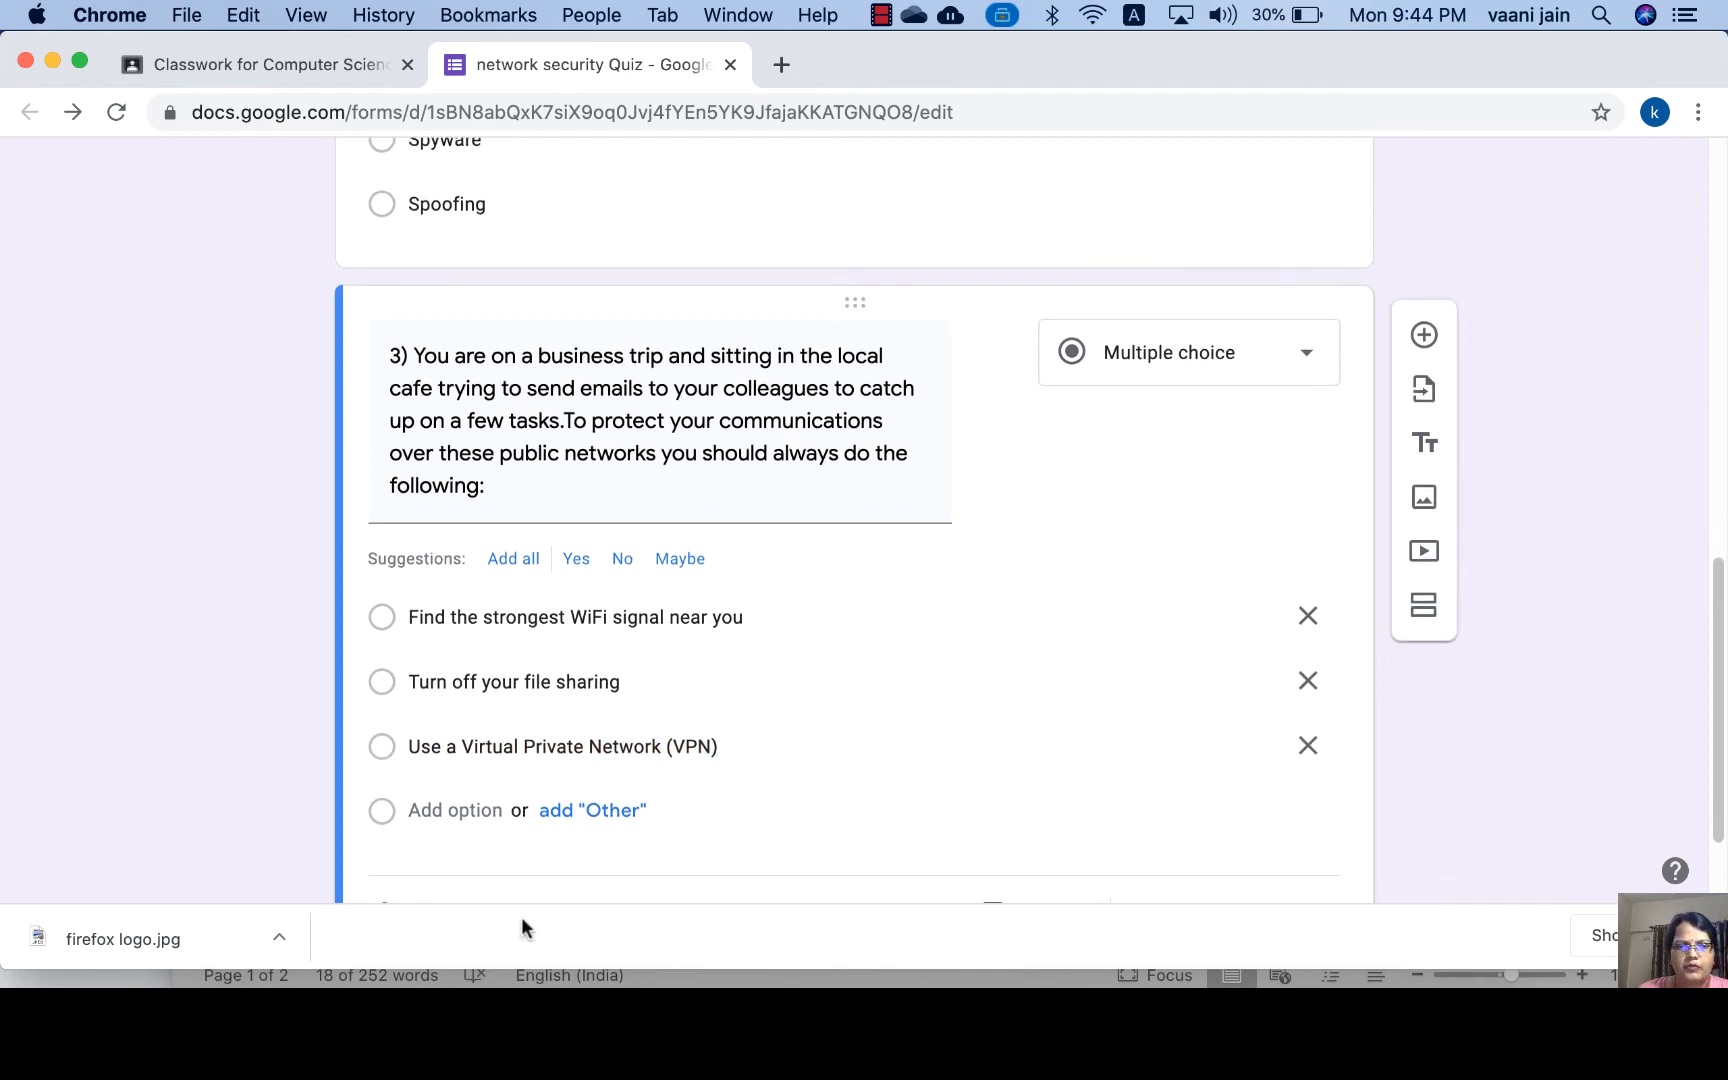
click(382, 747)
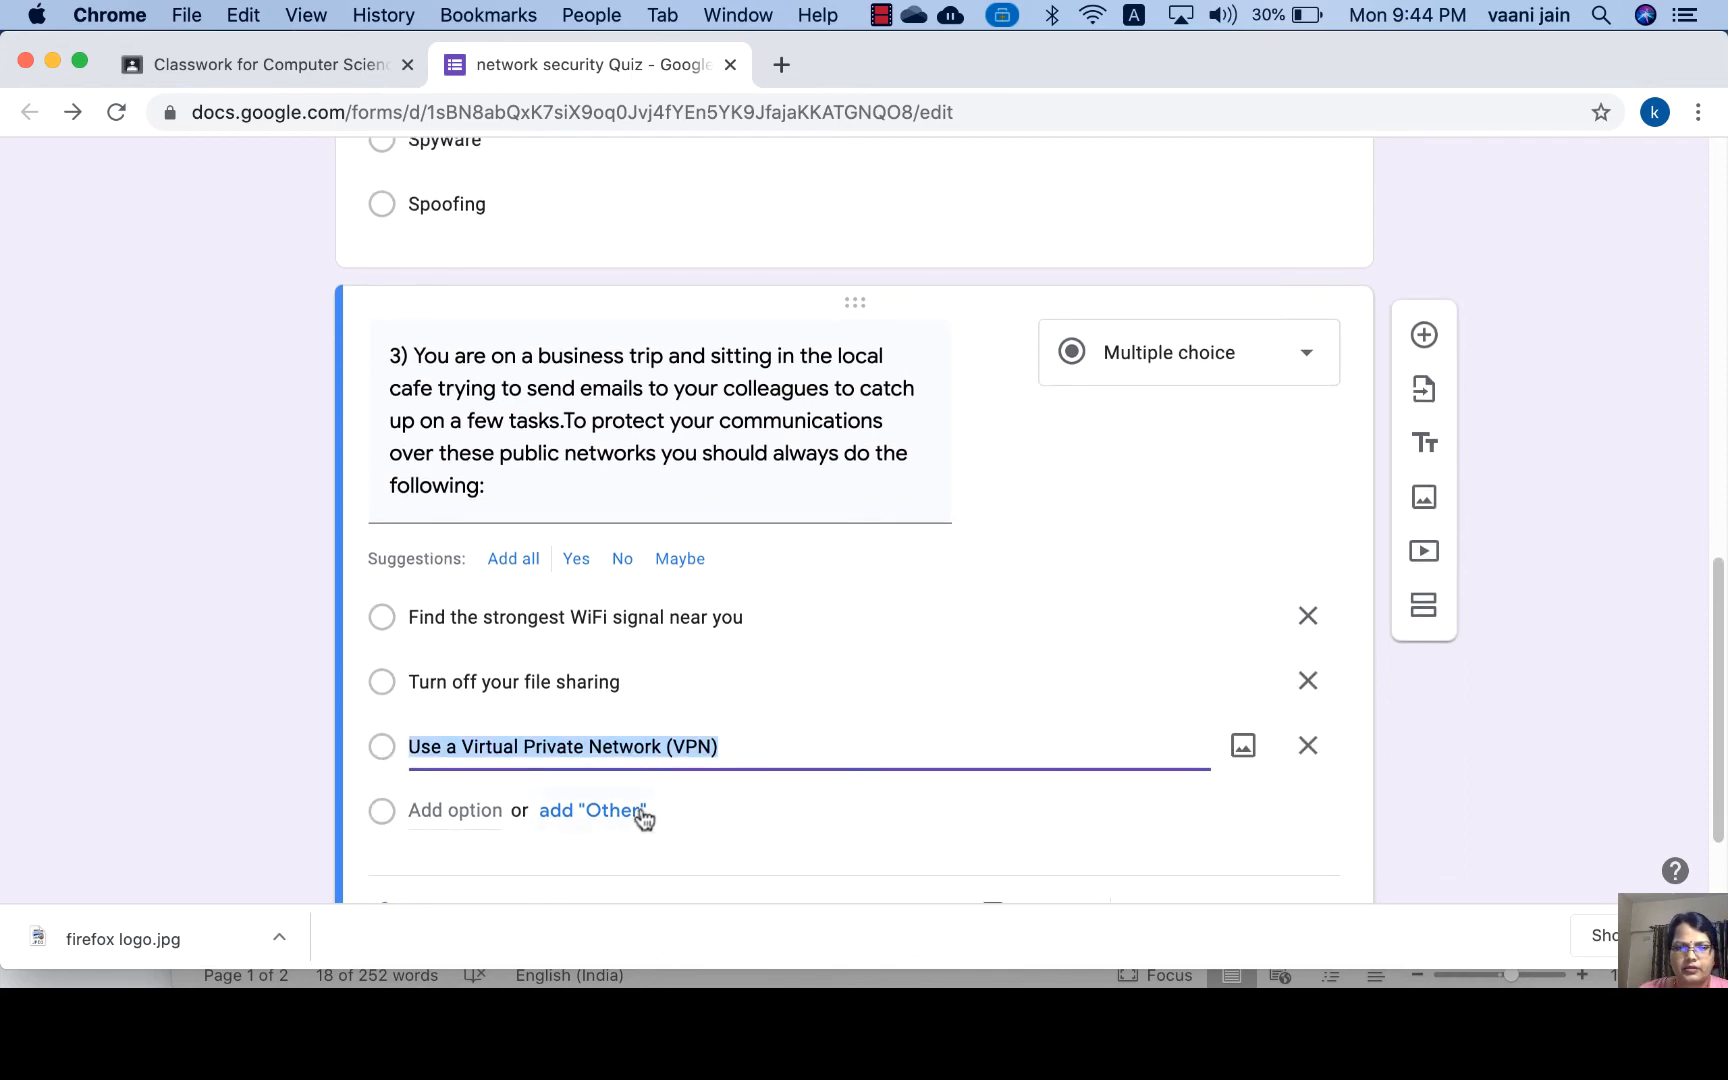
scroll(643, 818, down, 1)
click(454, 870)
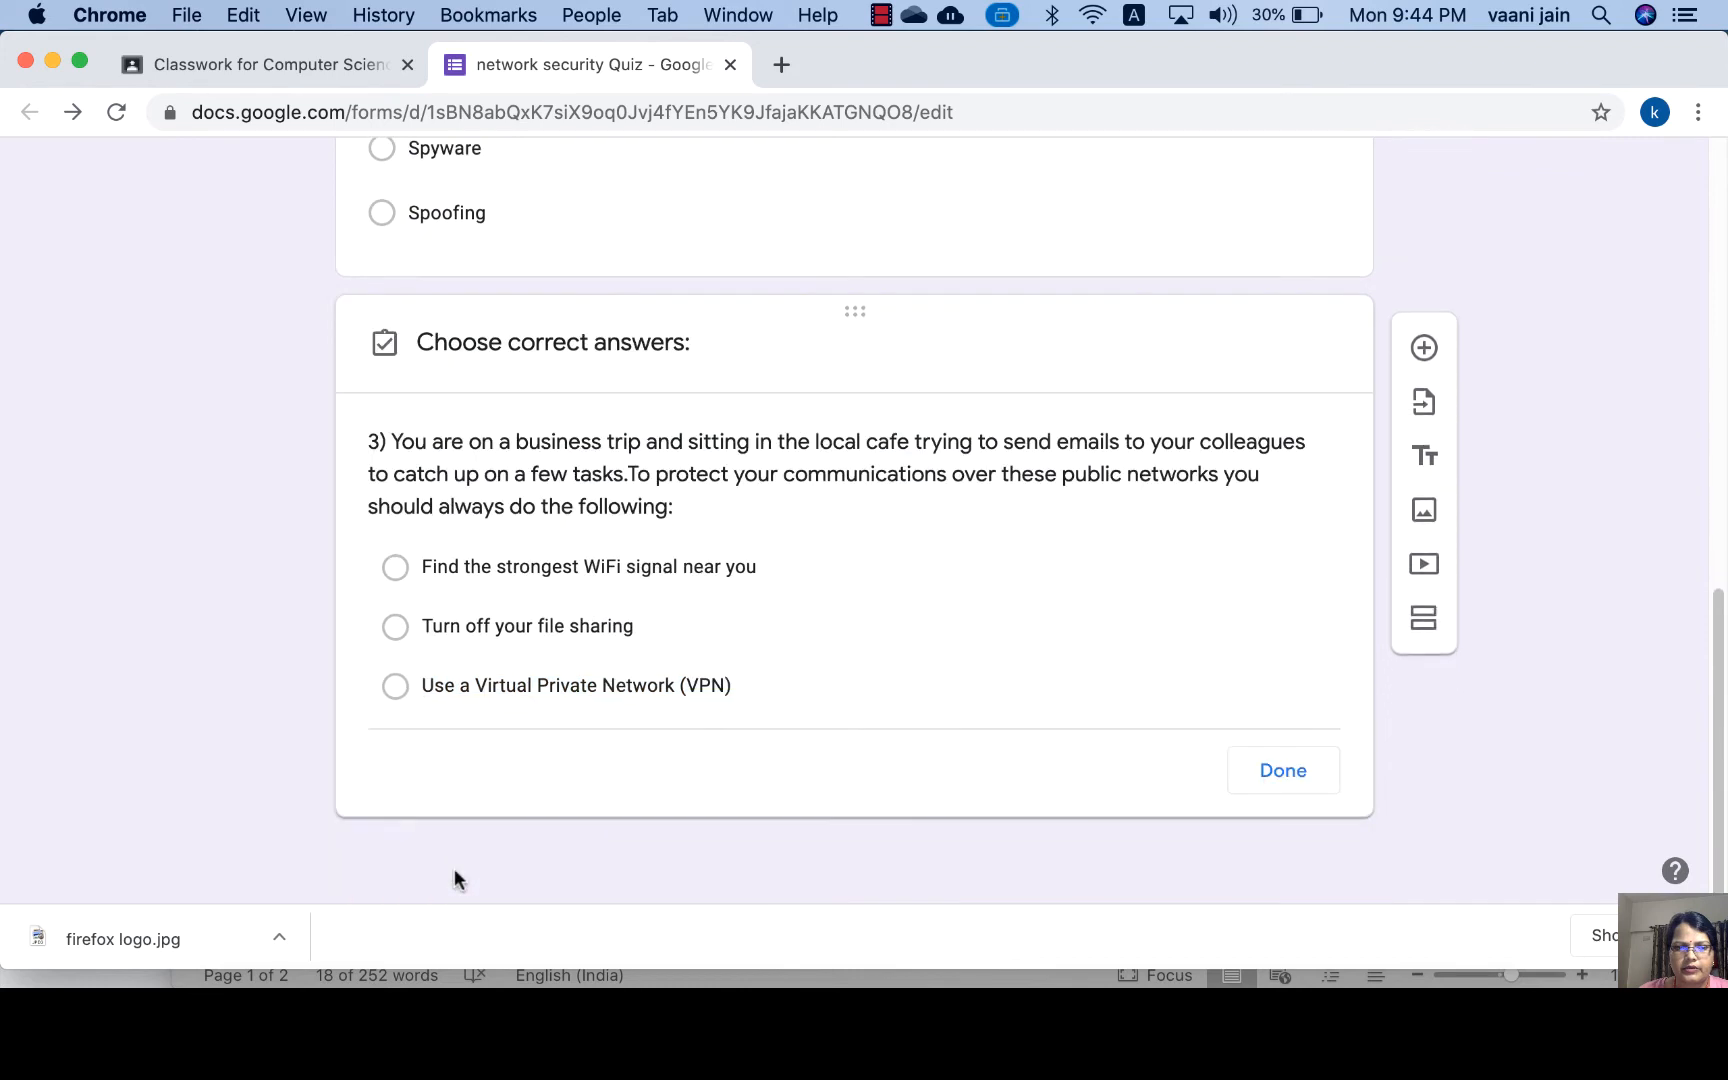
click(396, 688)
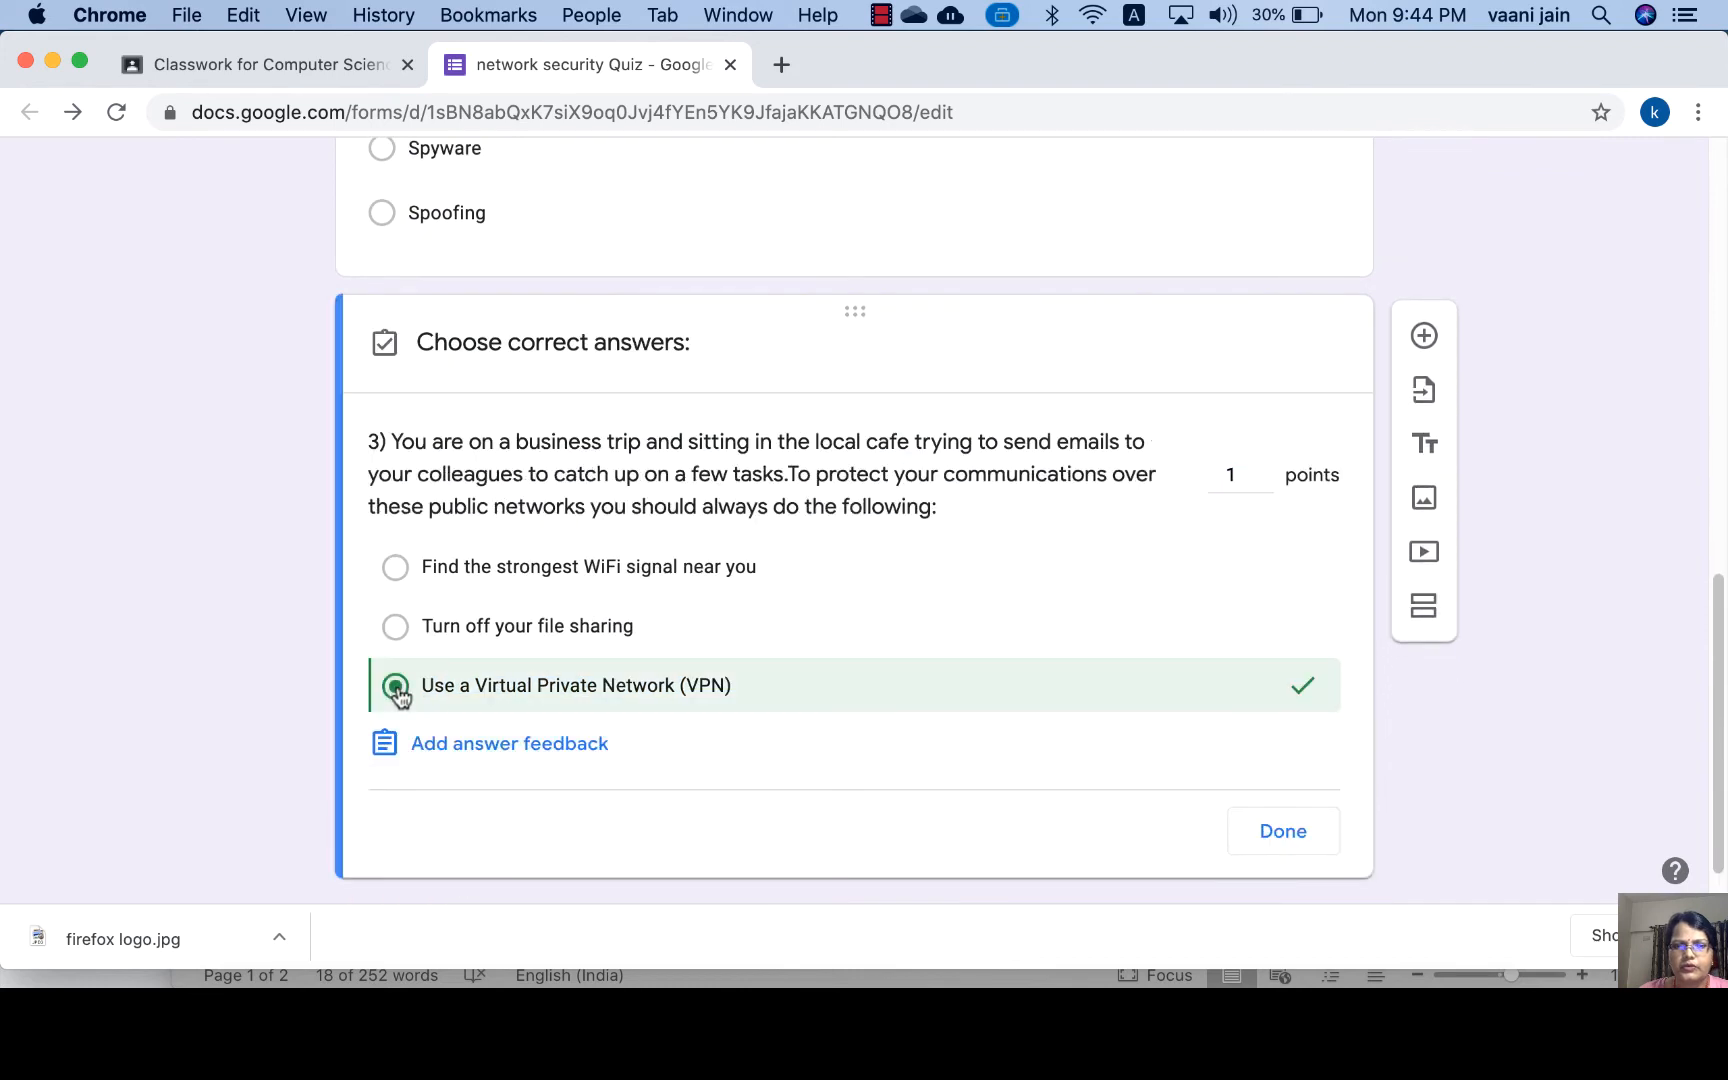
click(1283, 831)
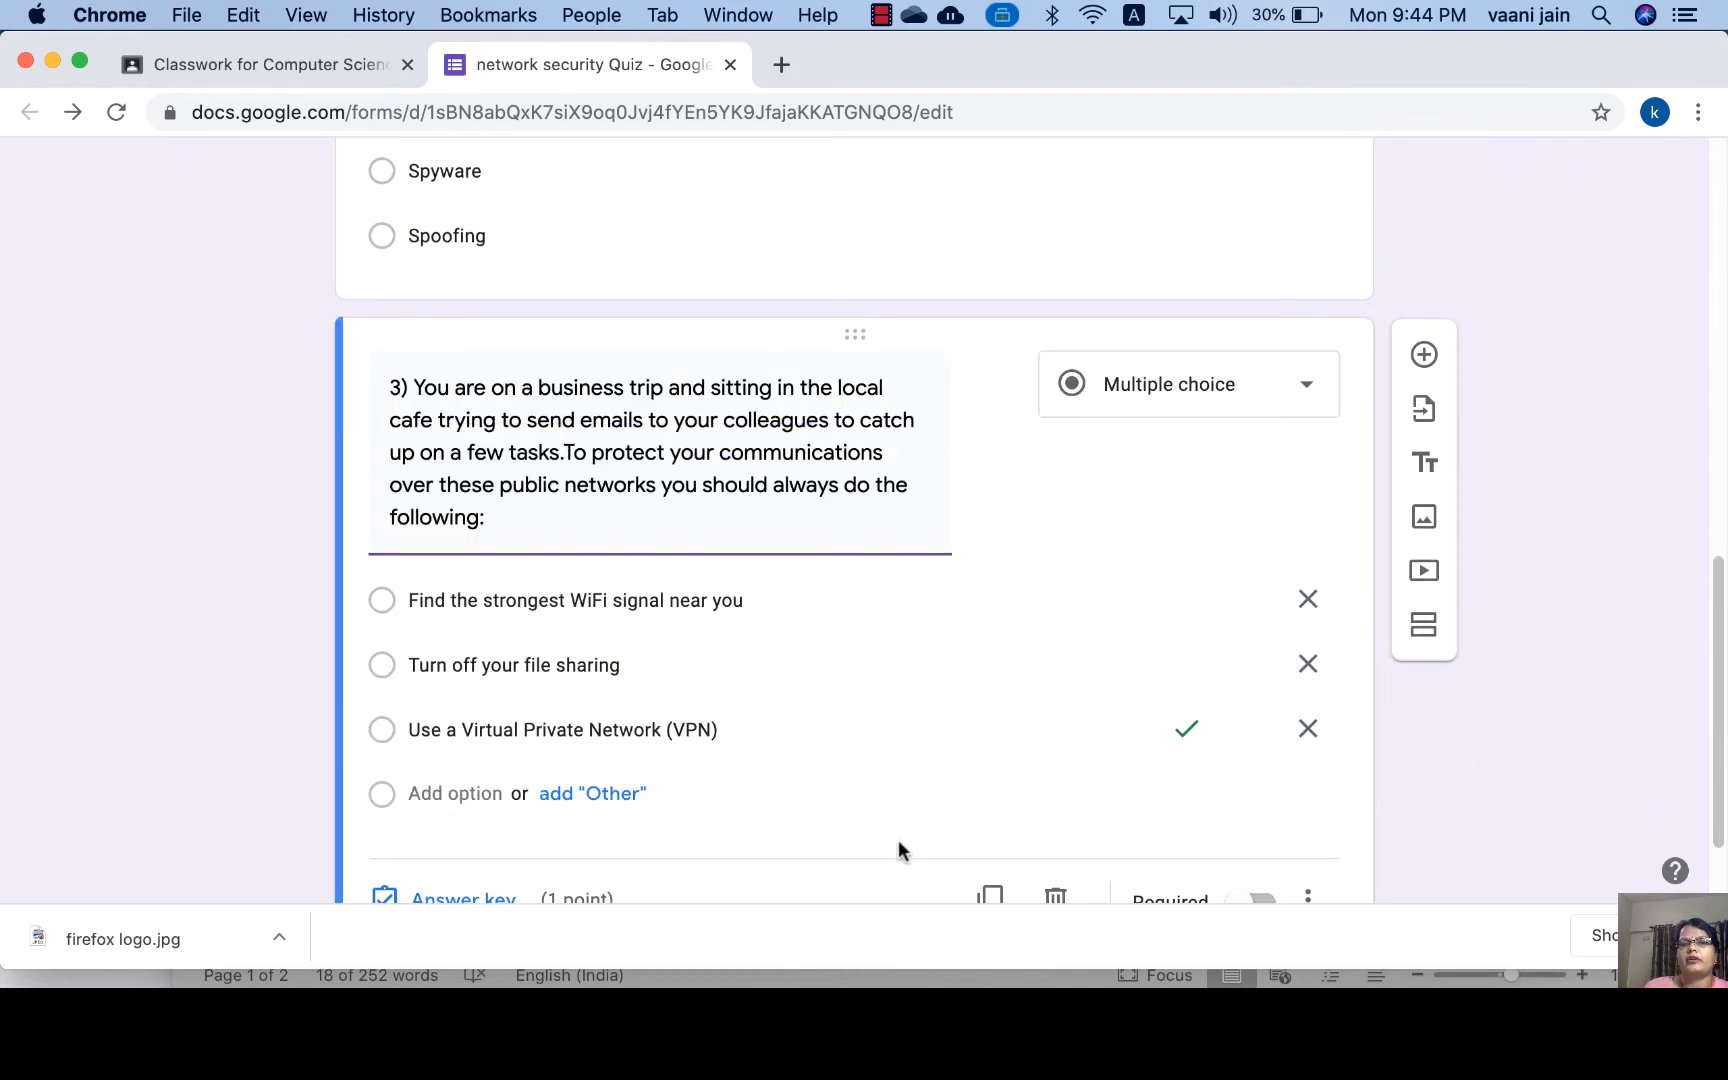
Add a new question below question 3 and start its text with "4)".
scroll(900, 851, down, 3)
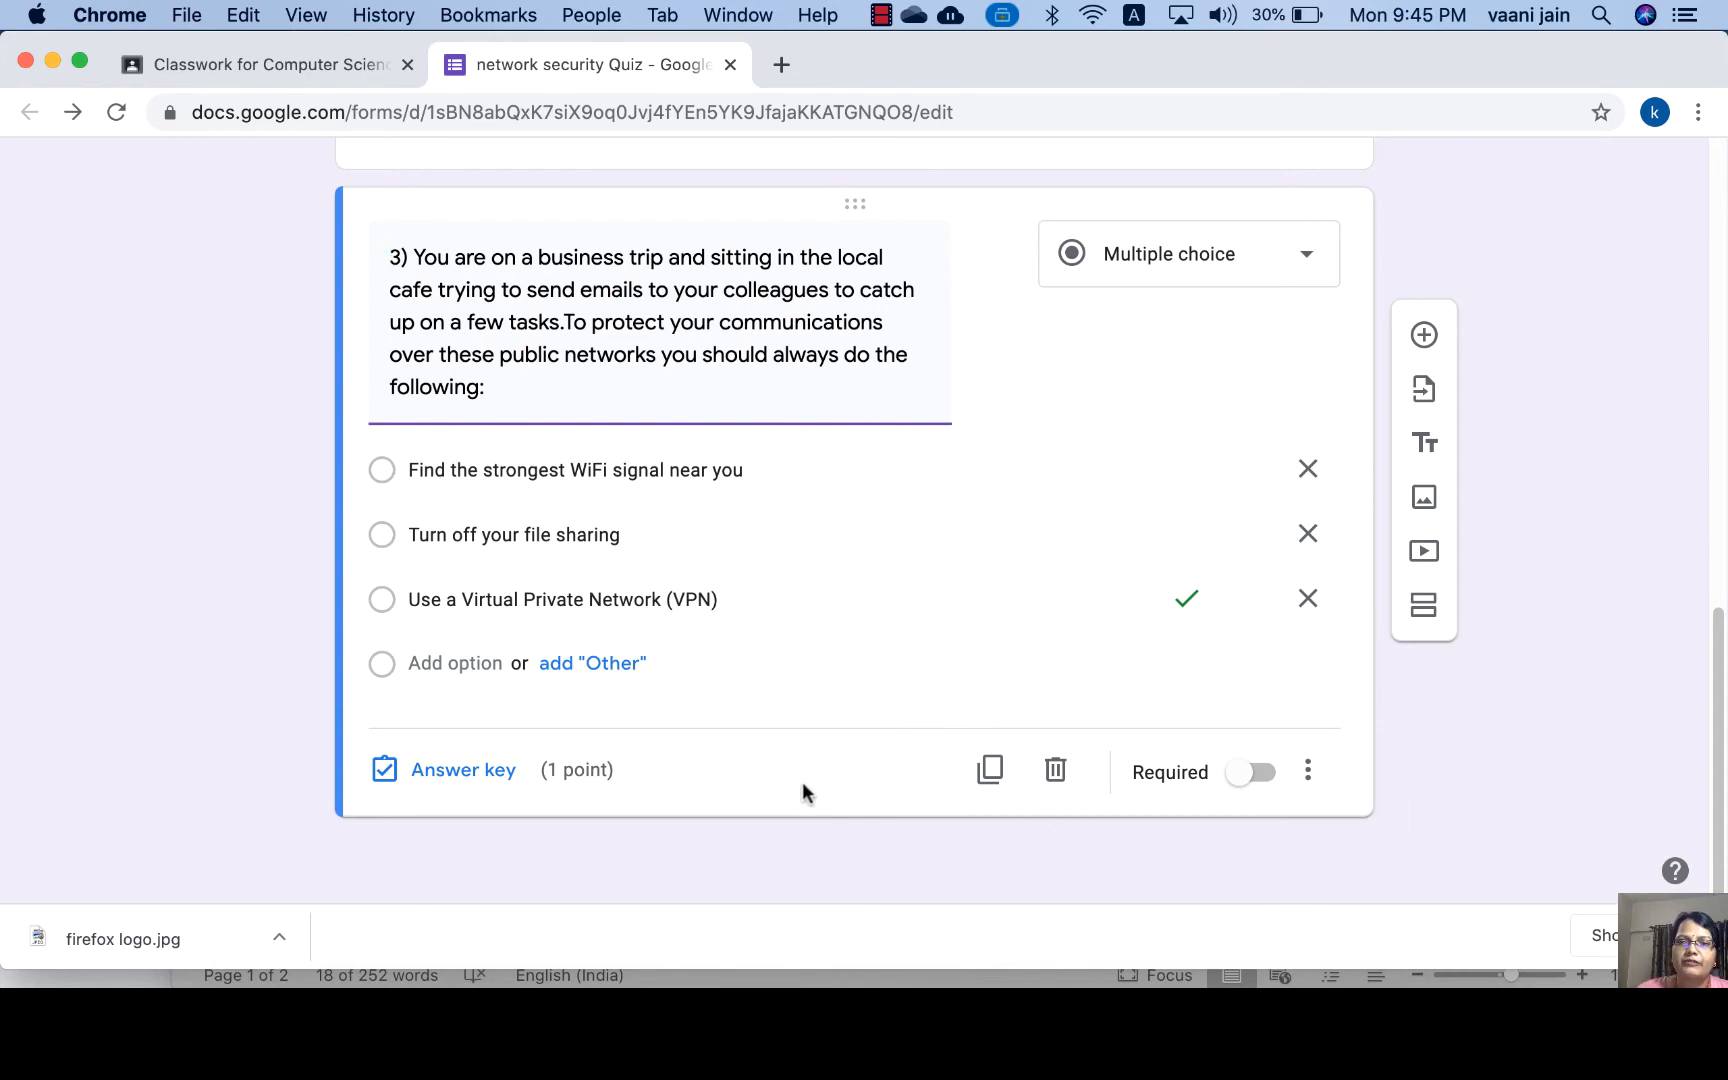
click(1425, 337)
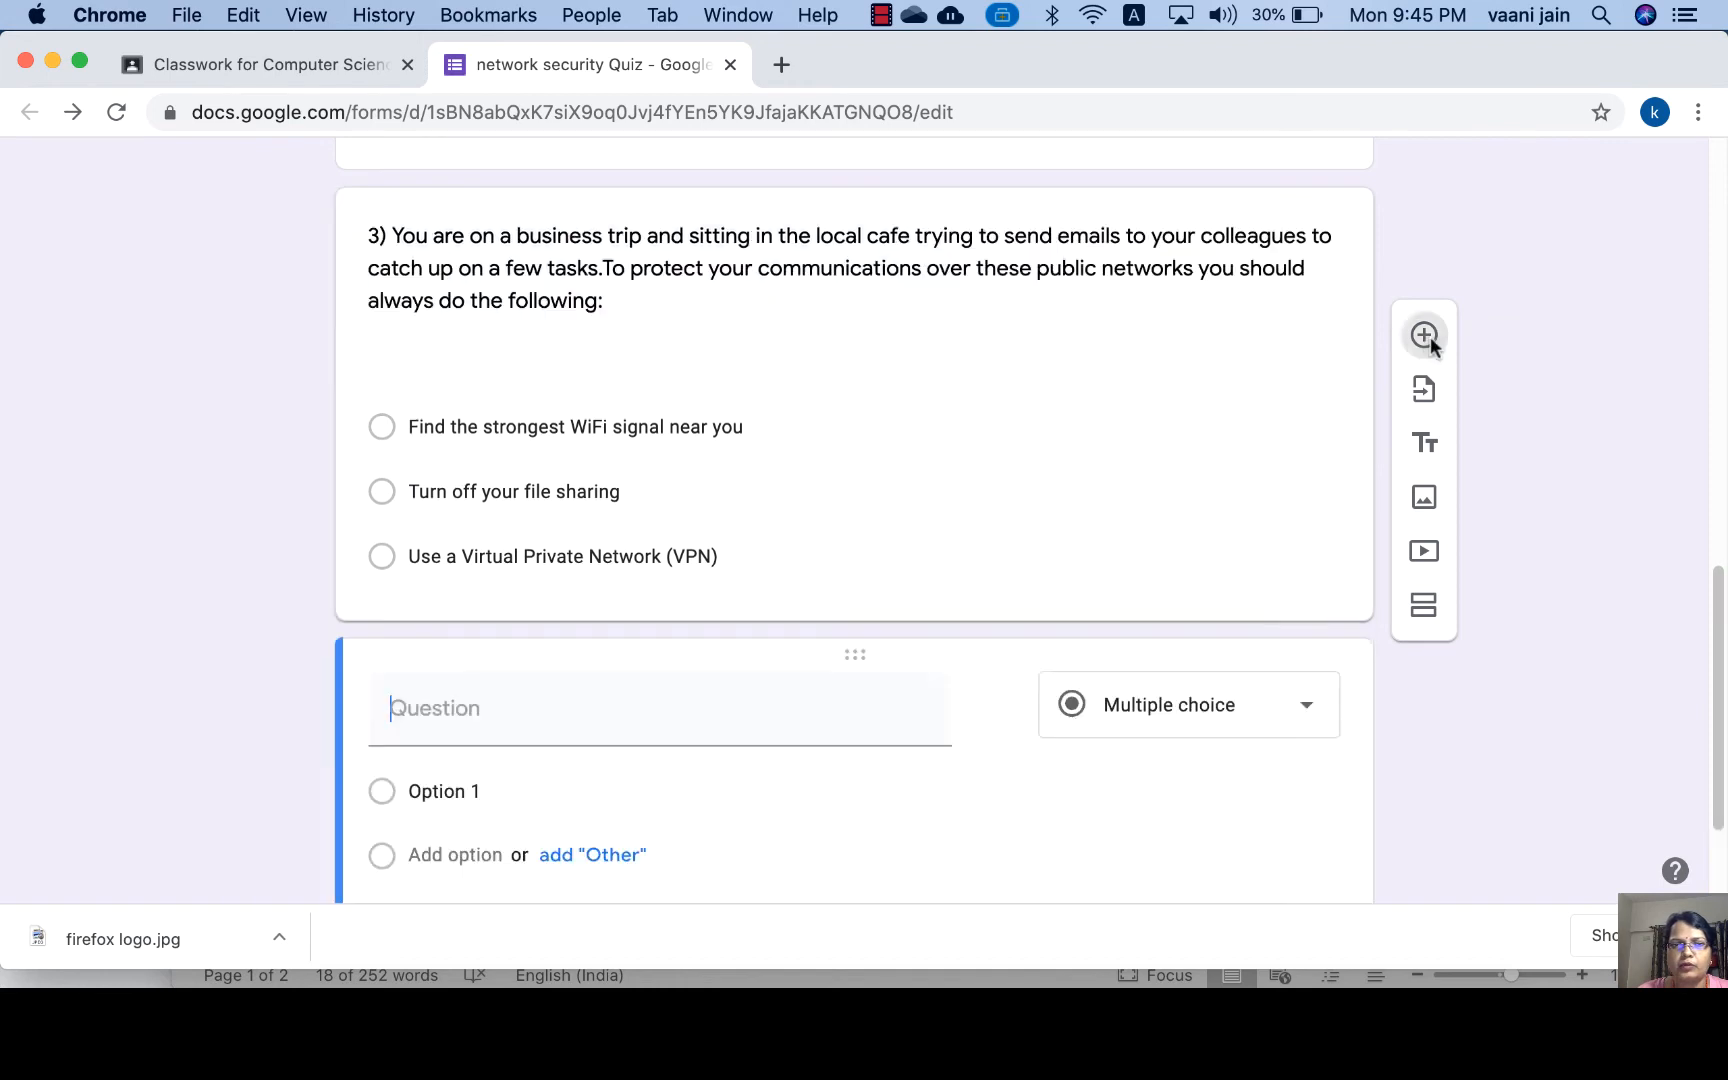
text(4)
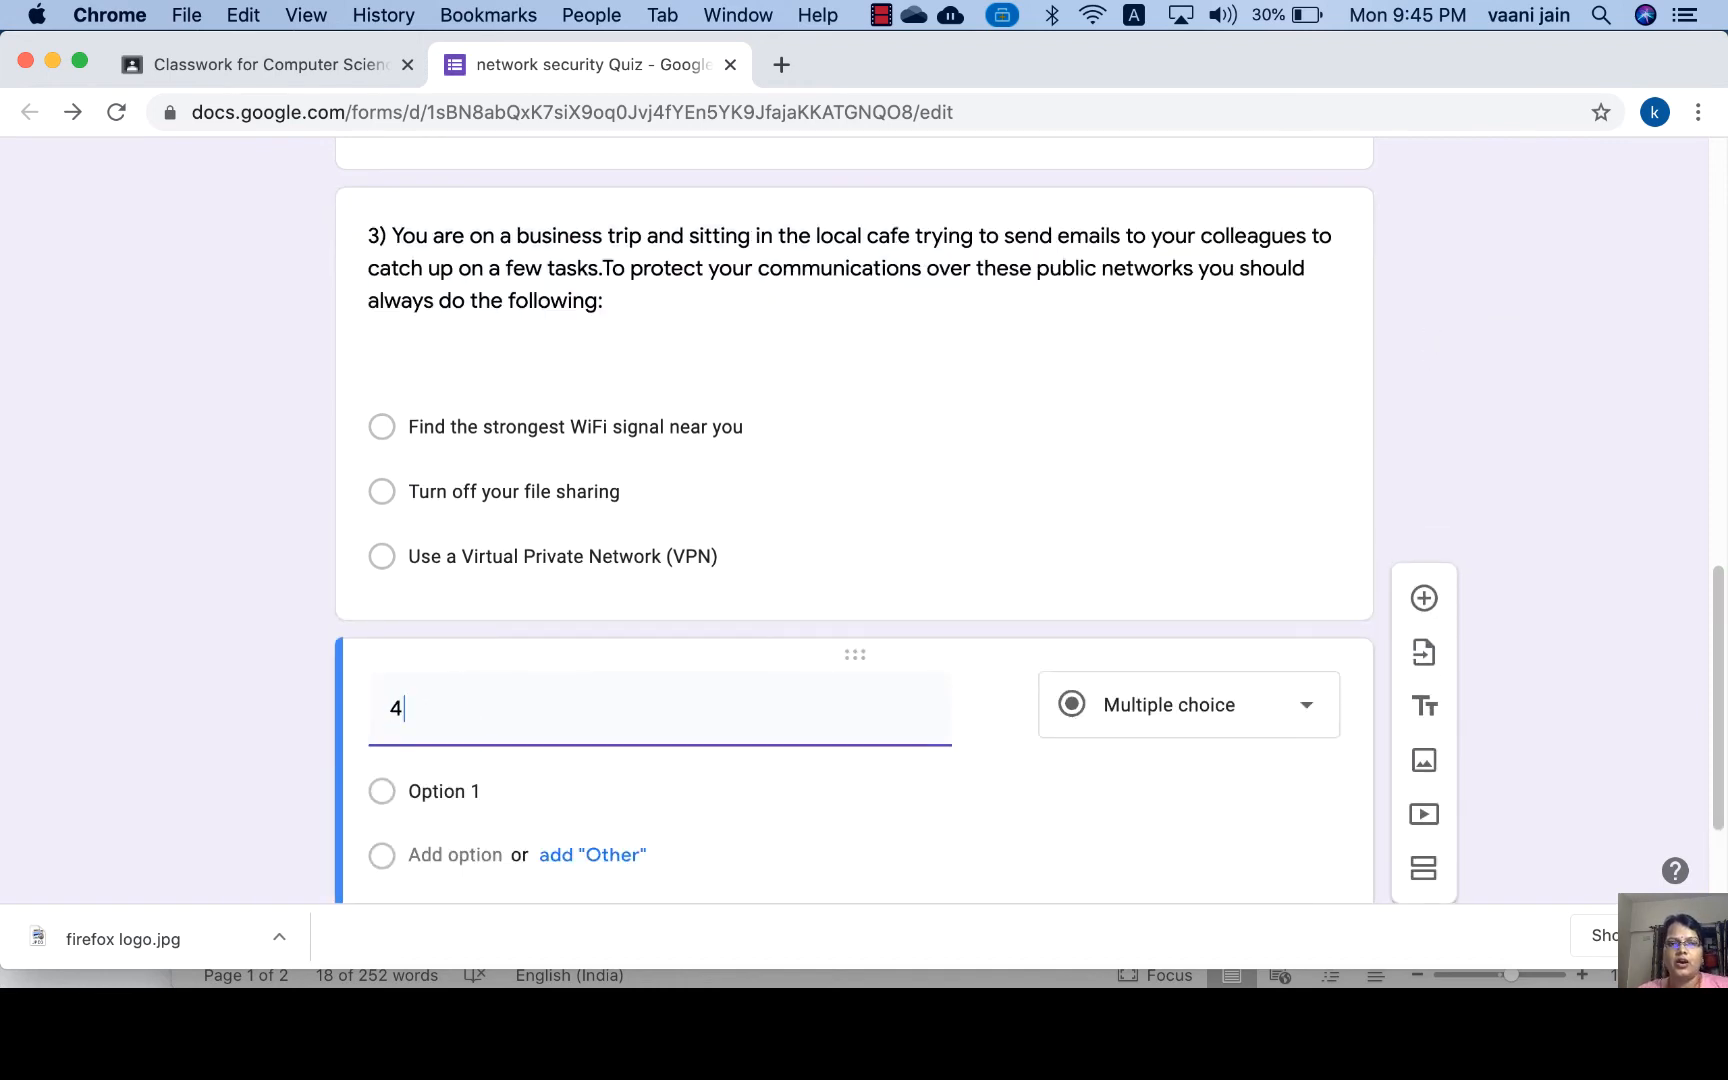
text())
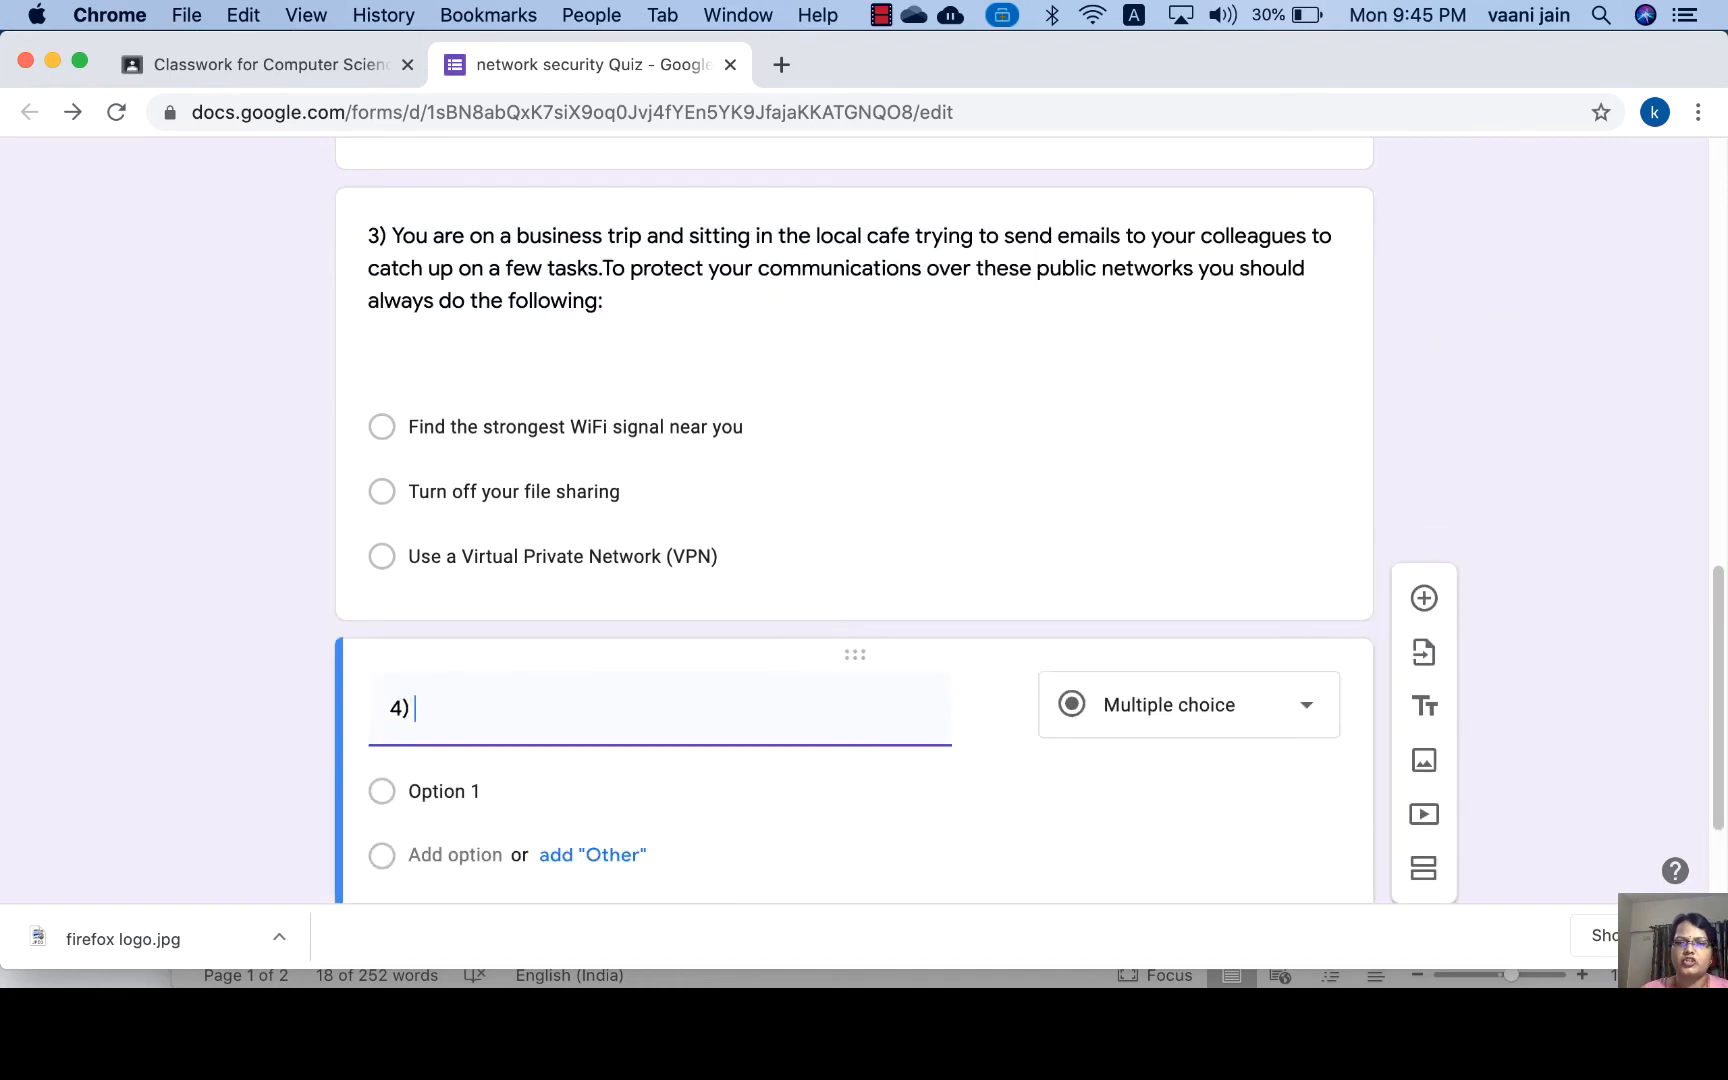
Upload "firefox logo.jpg" from the Desktop as the image of question 4.
mouse_move(1000, 724)
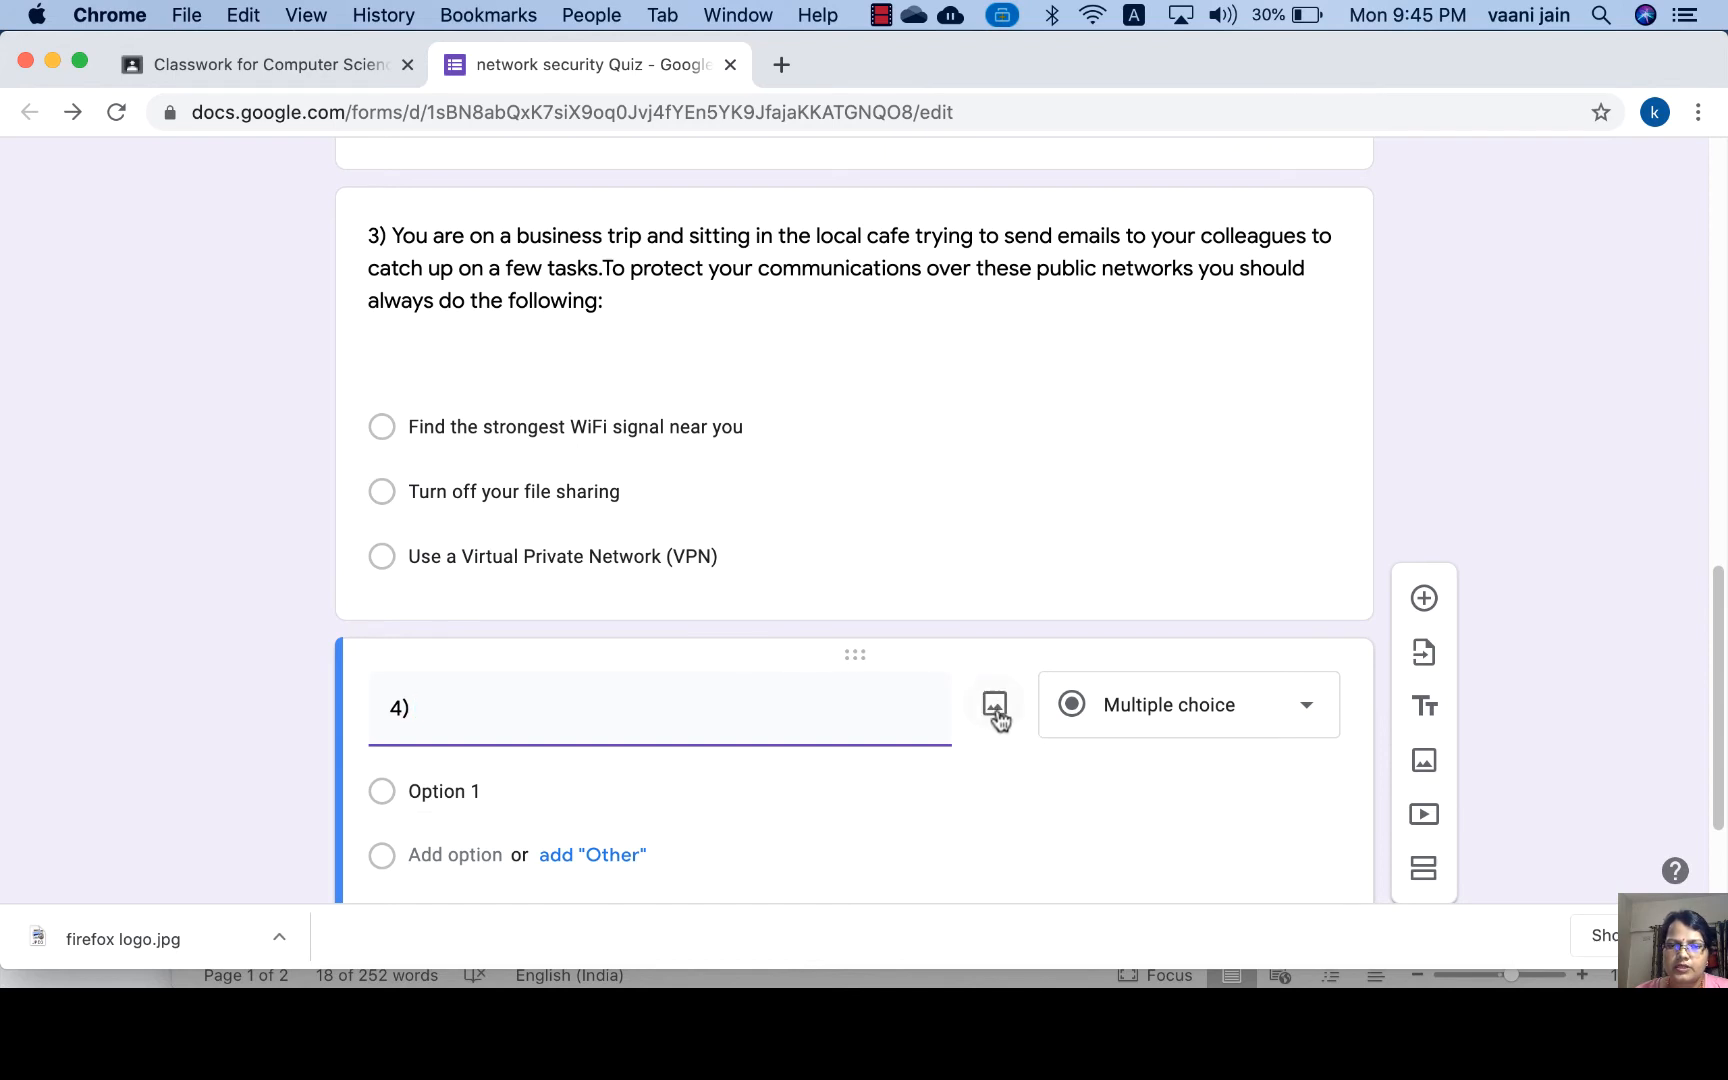
click(996, 712)
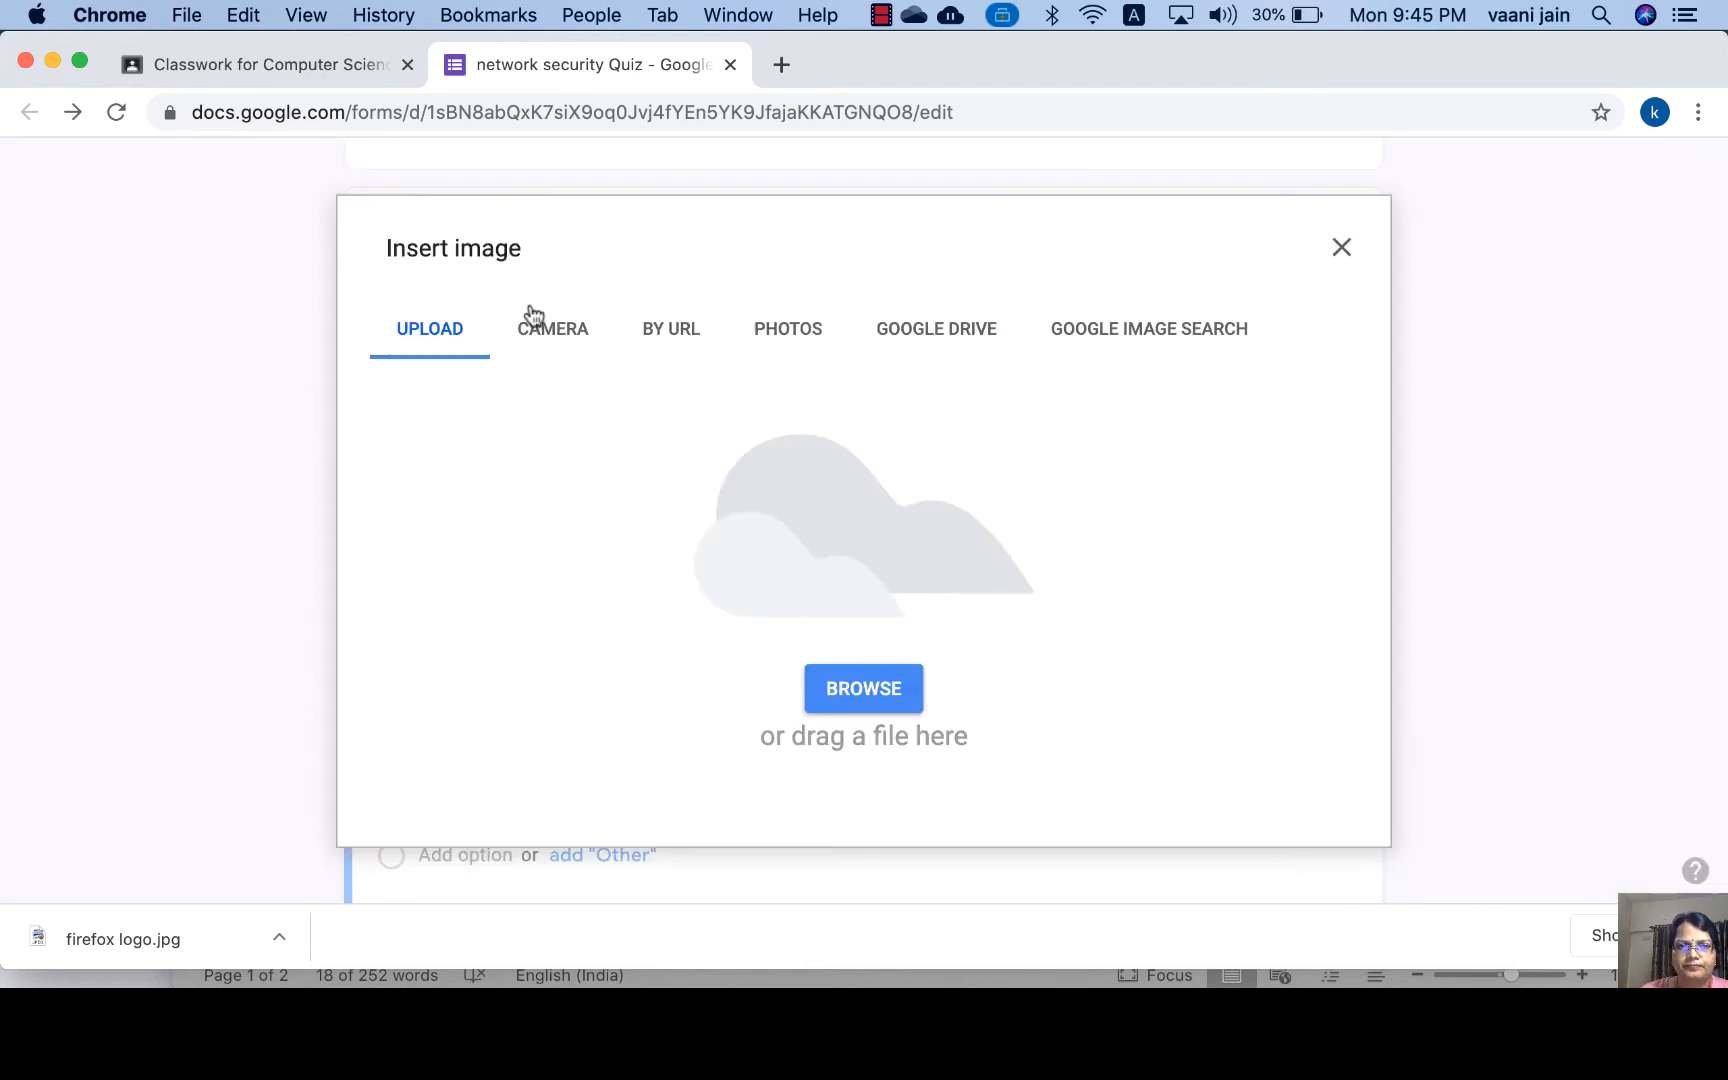
click(855, 703)
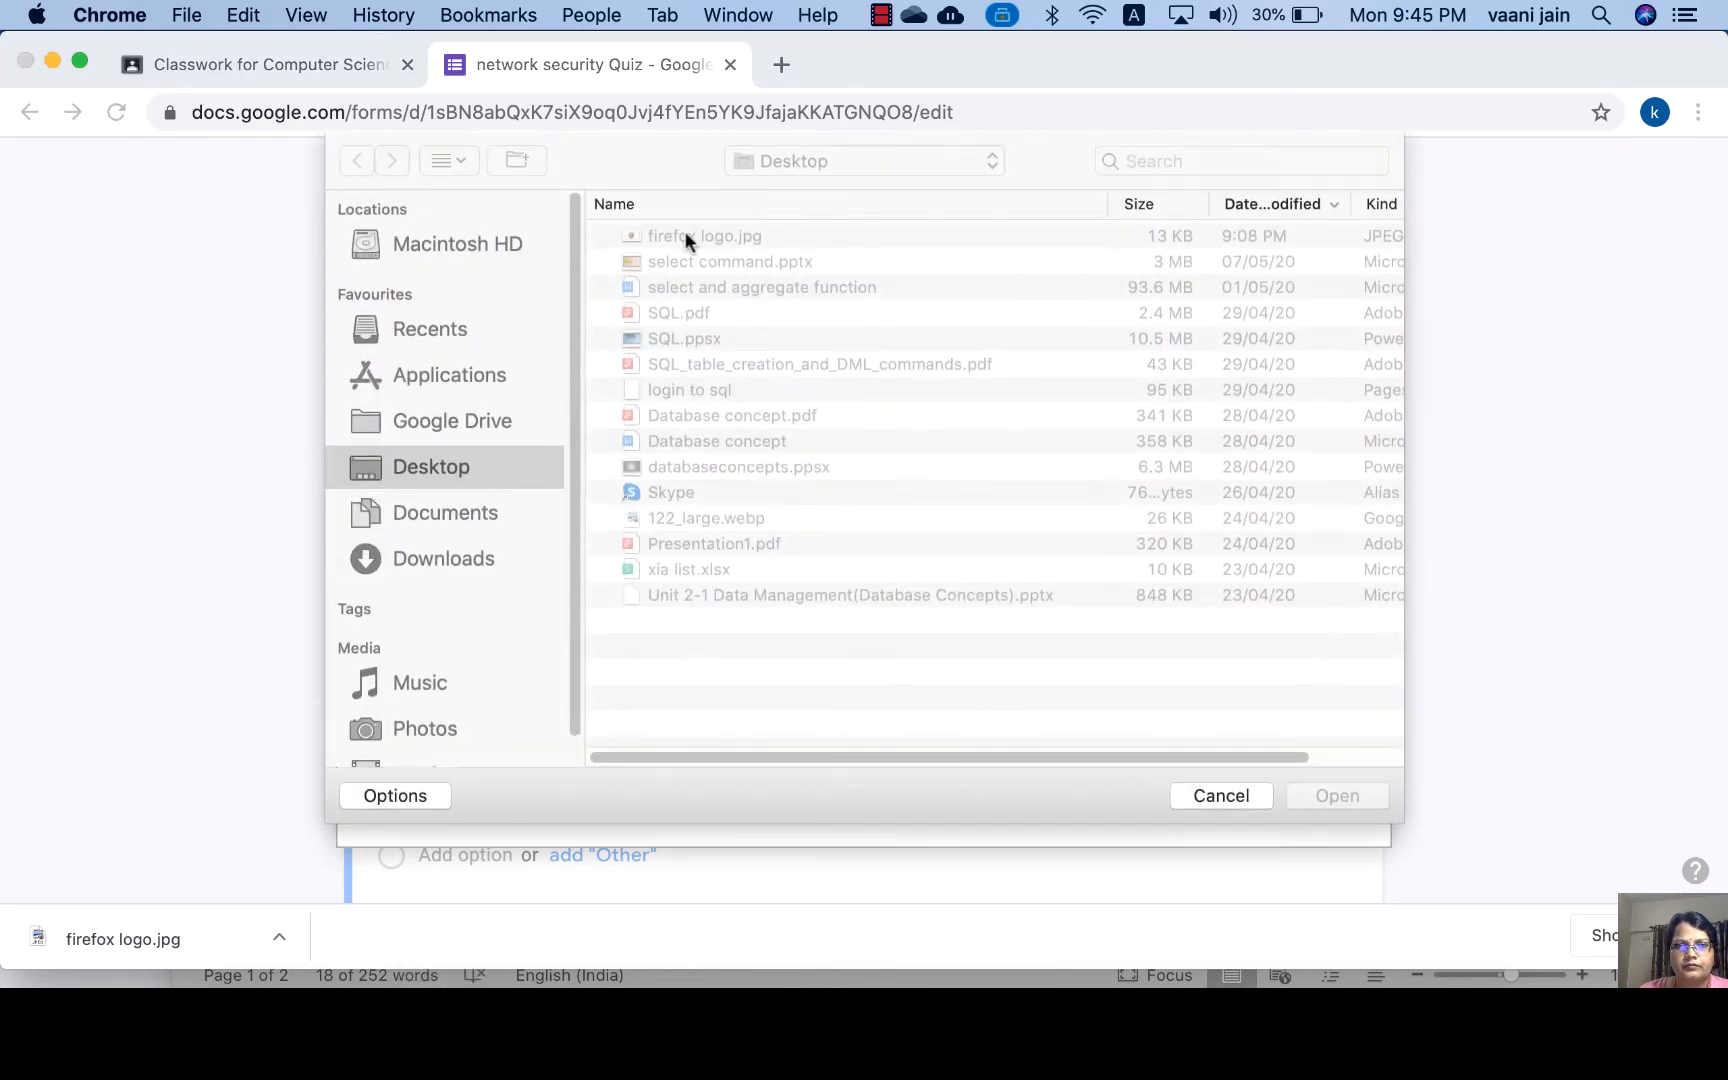
click(432, 468)
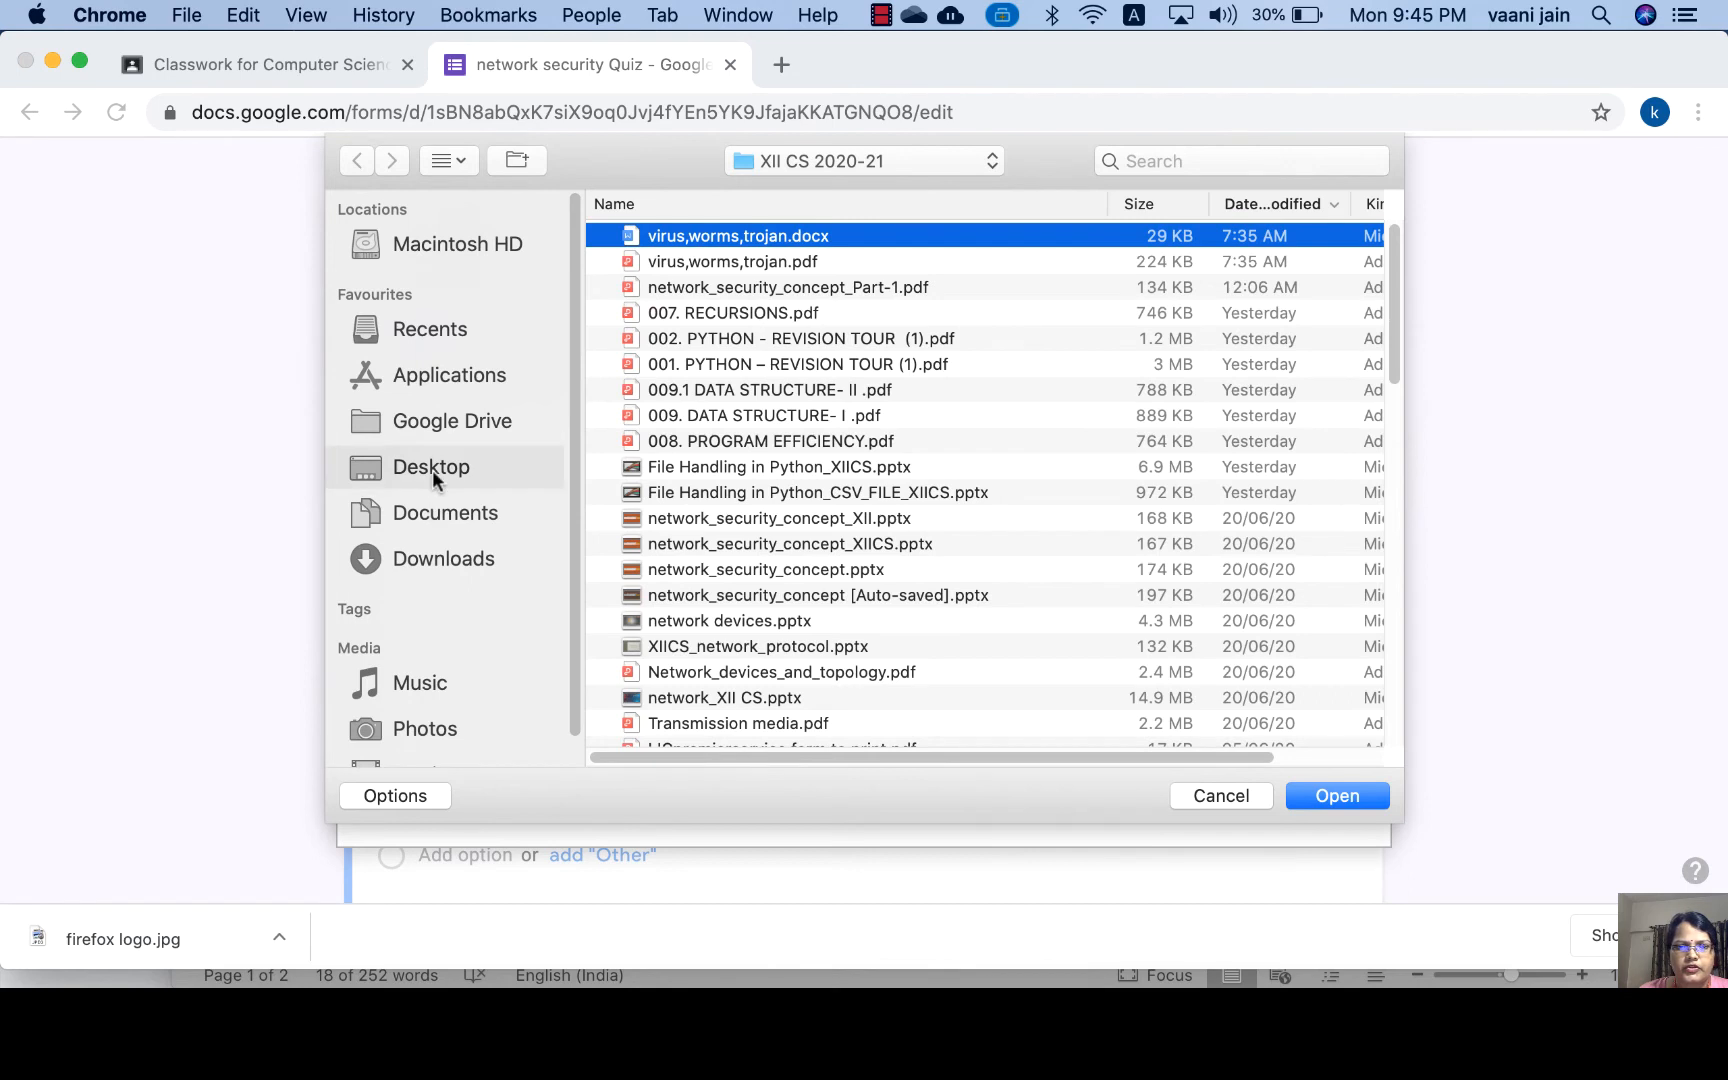
click(679, 240)
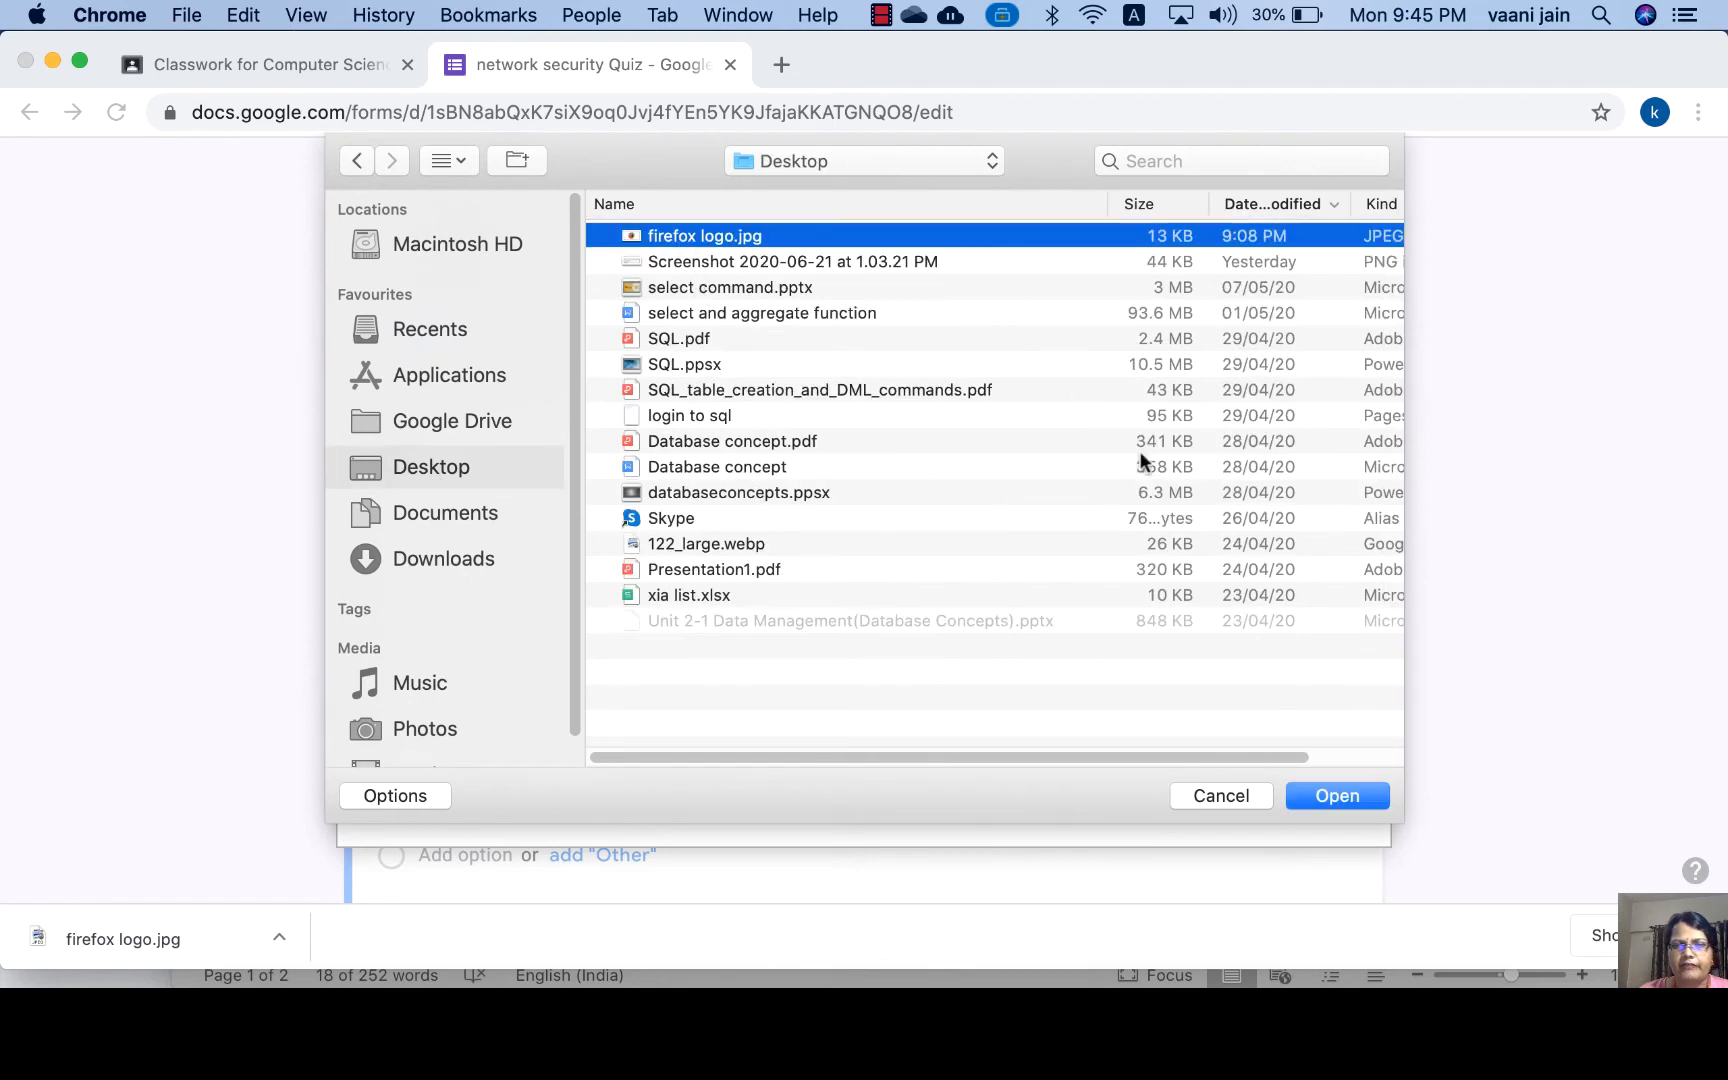
click(1337, 796)
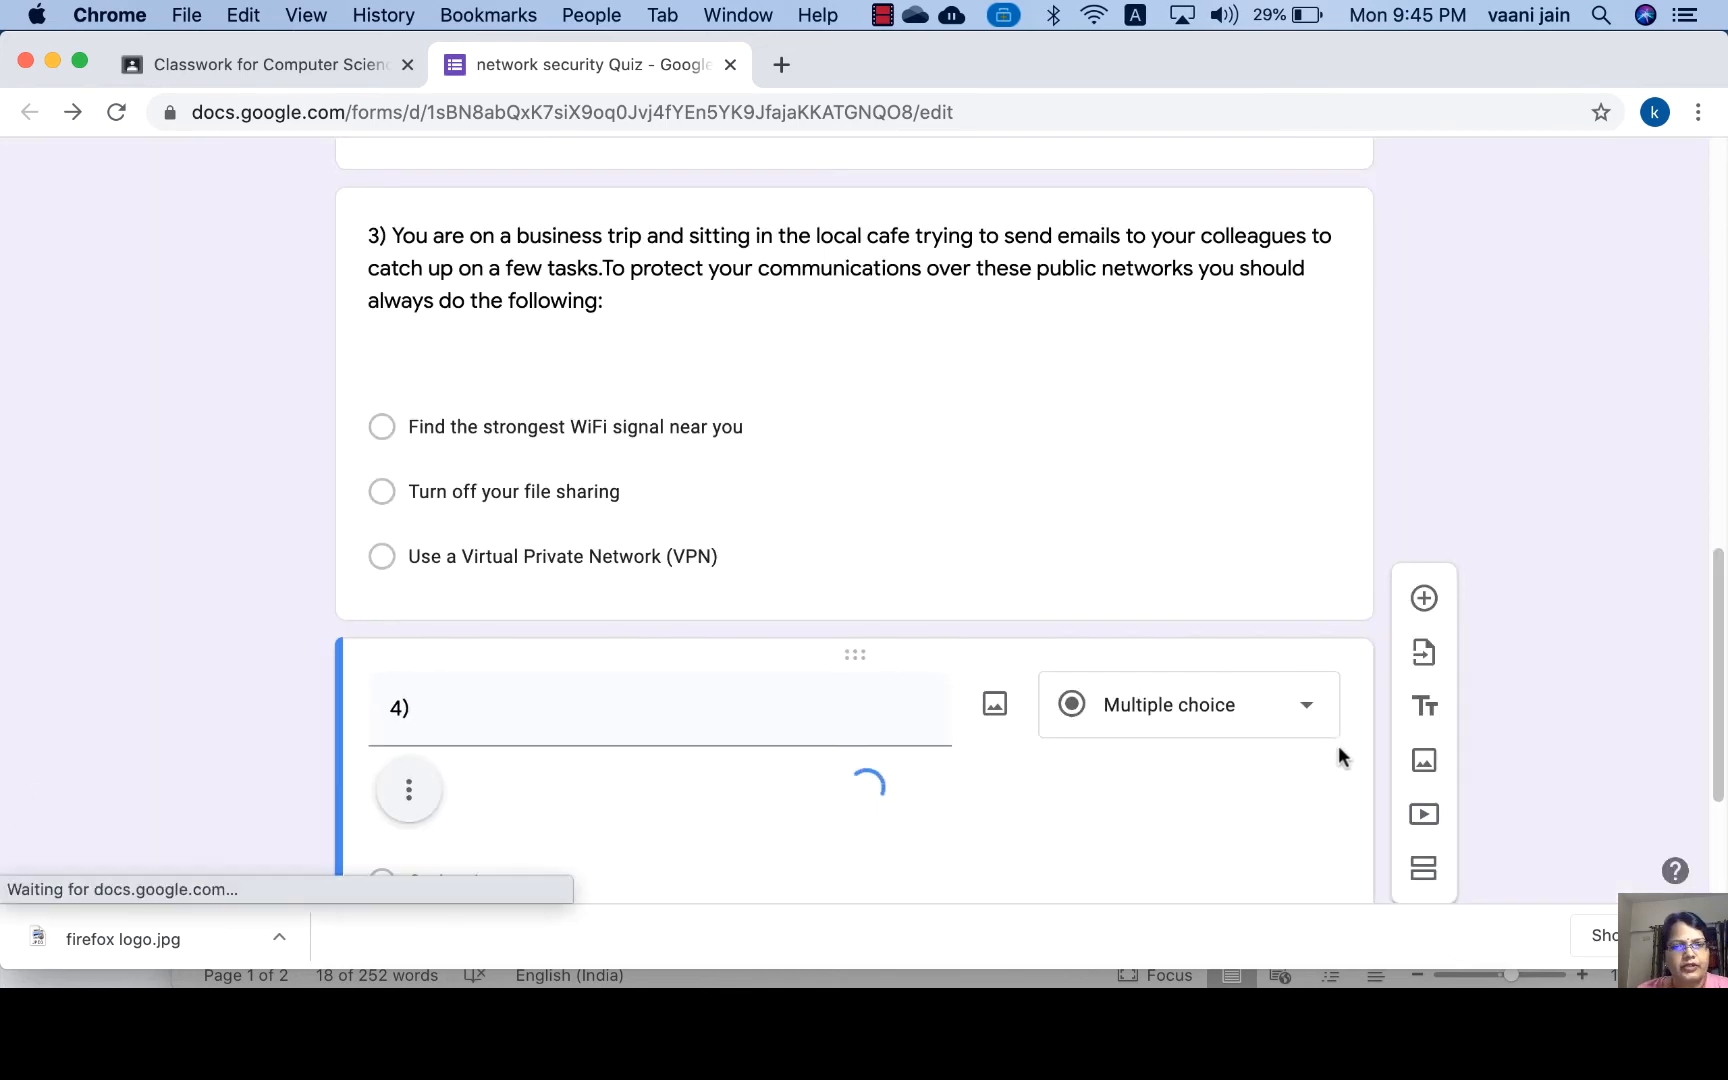
scroll(1021, 807, down, 5)
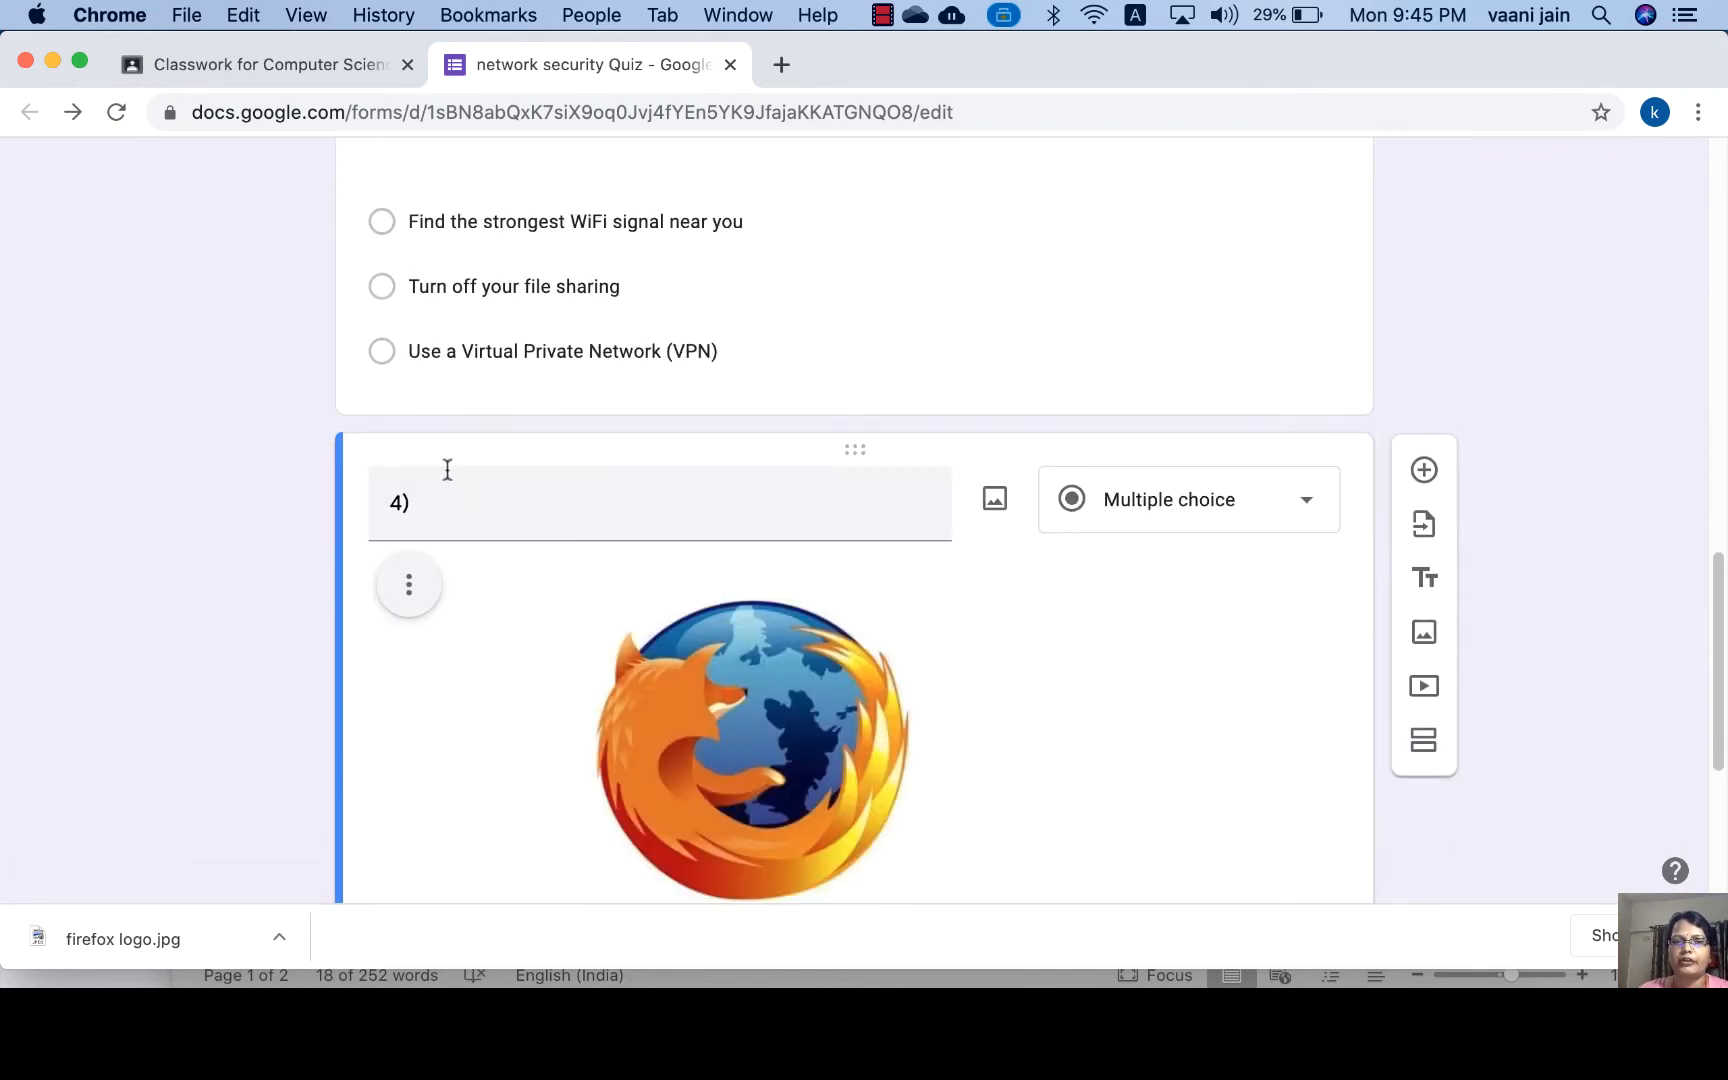
Complete question 4's text so it reads "4) Name This Logo...".
click(444, 510)
click(589, 513)
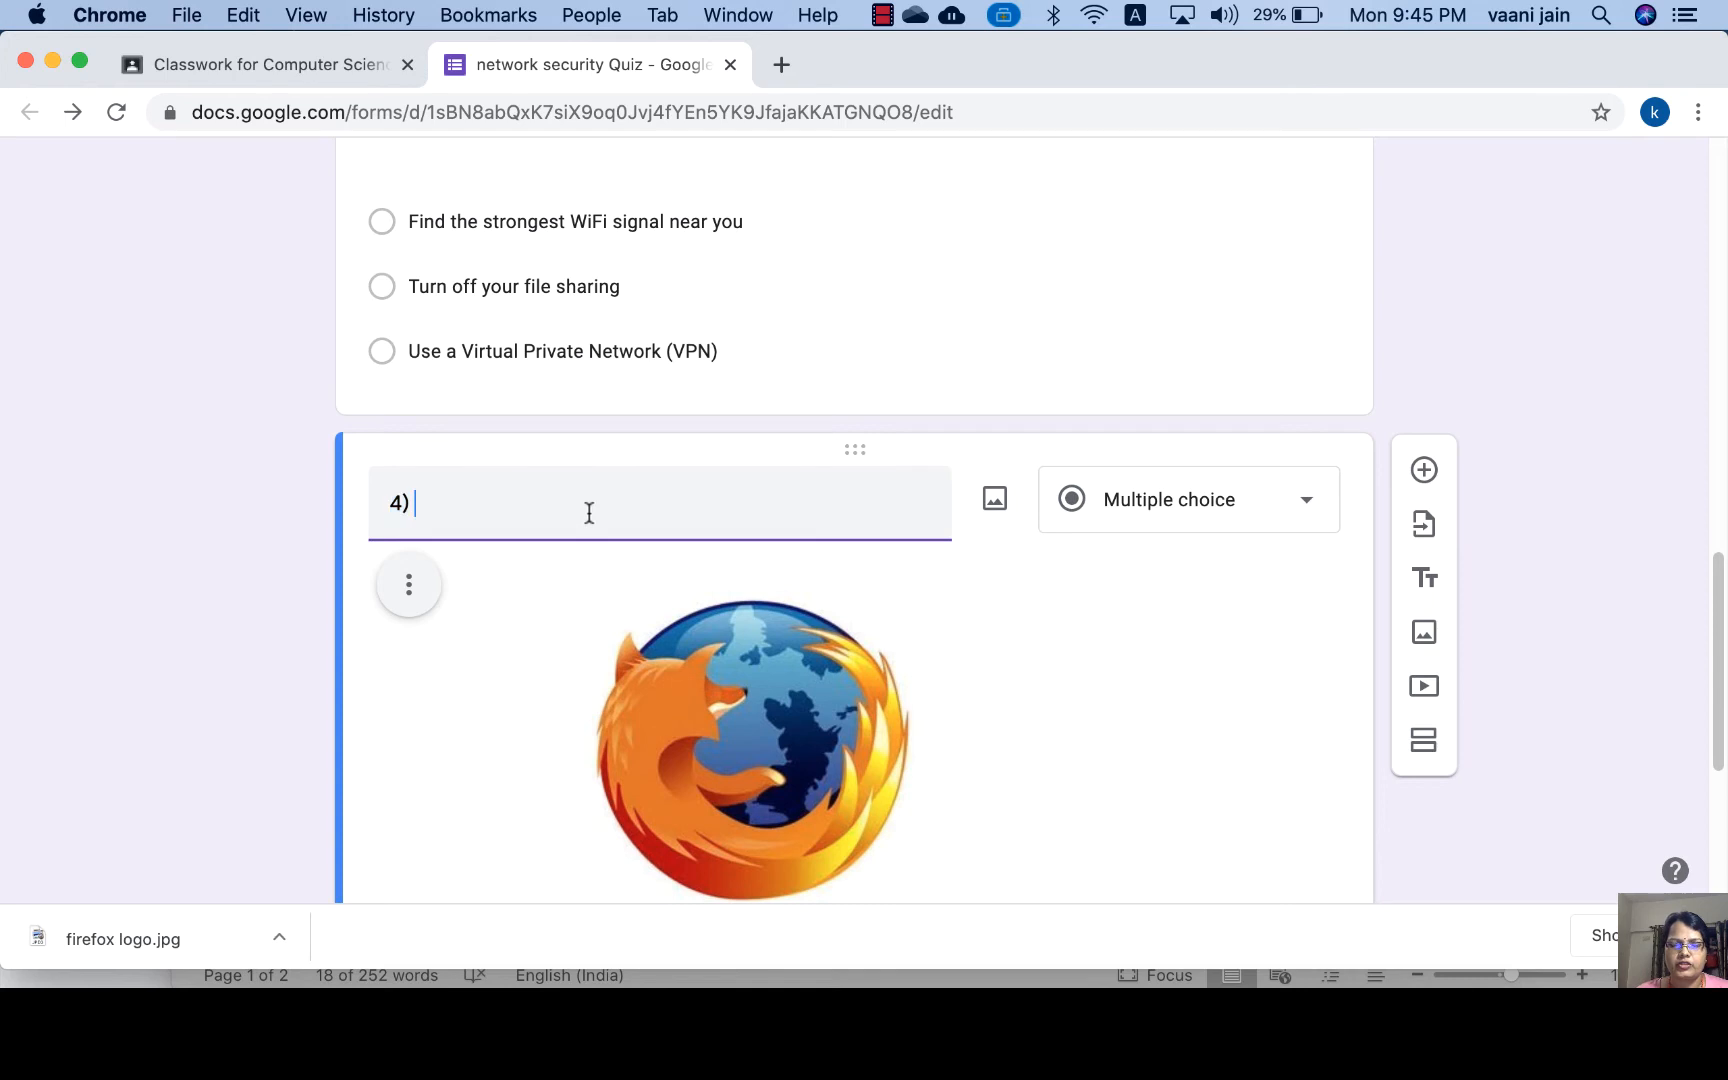
text(N)
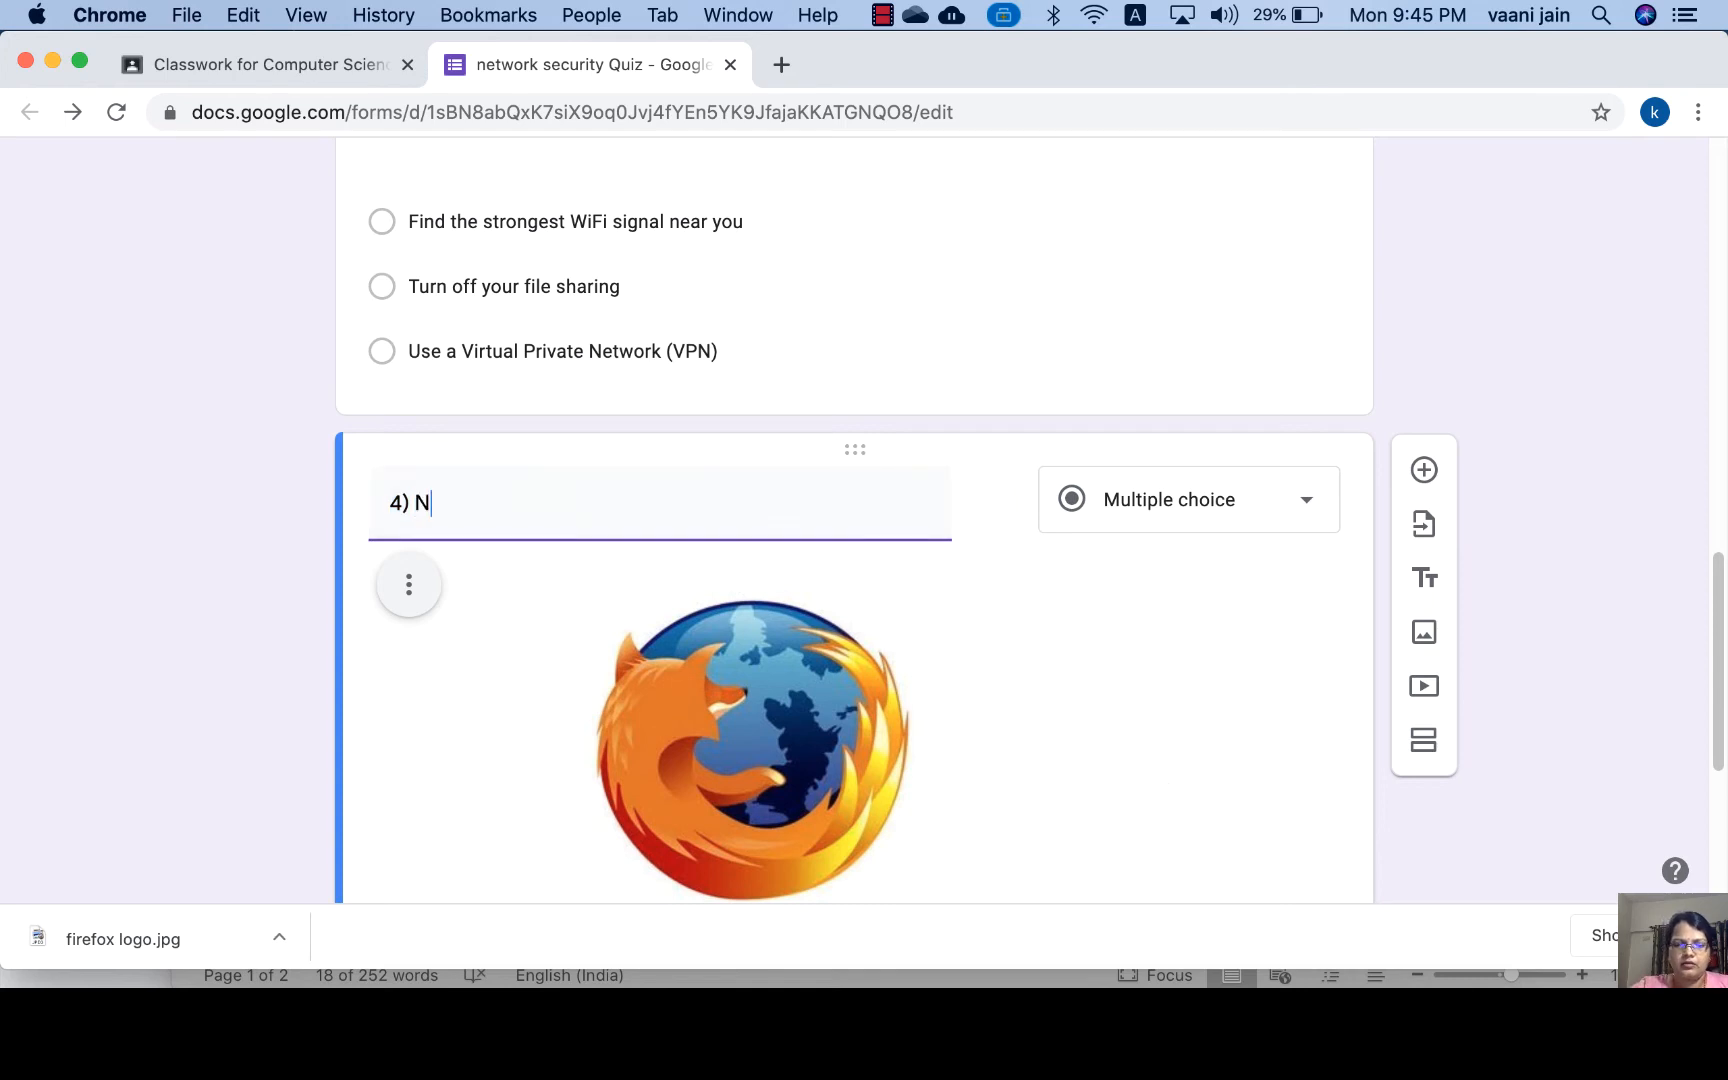
text(ame)
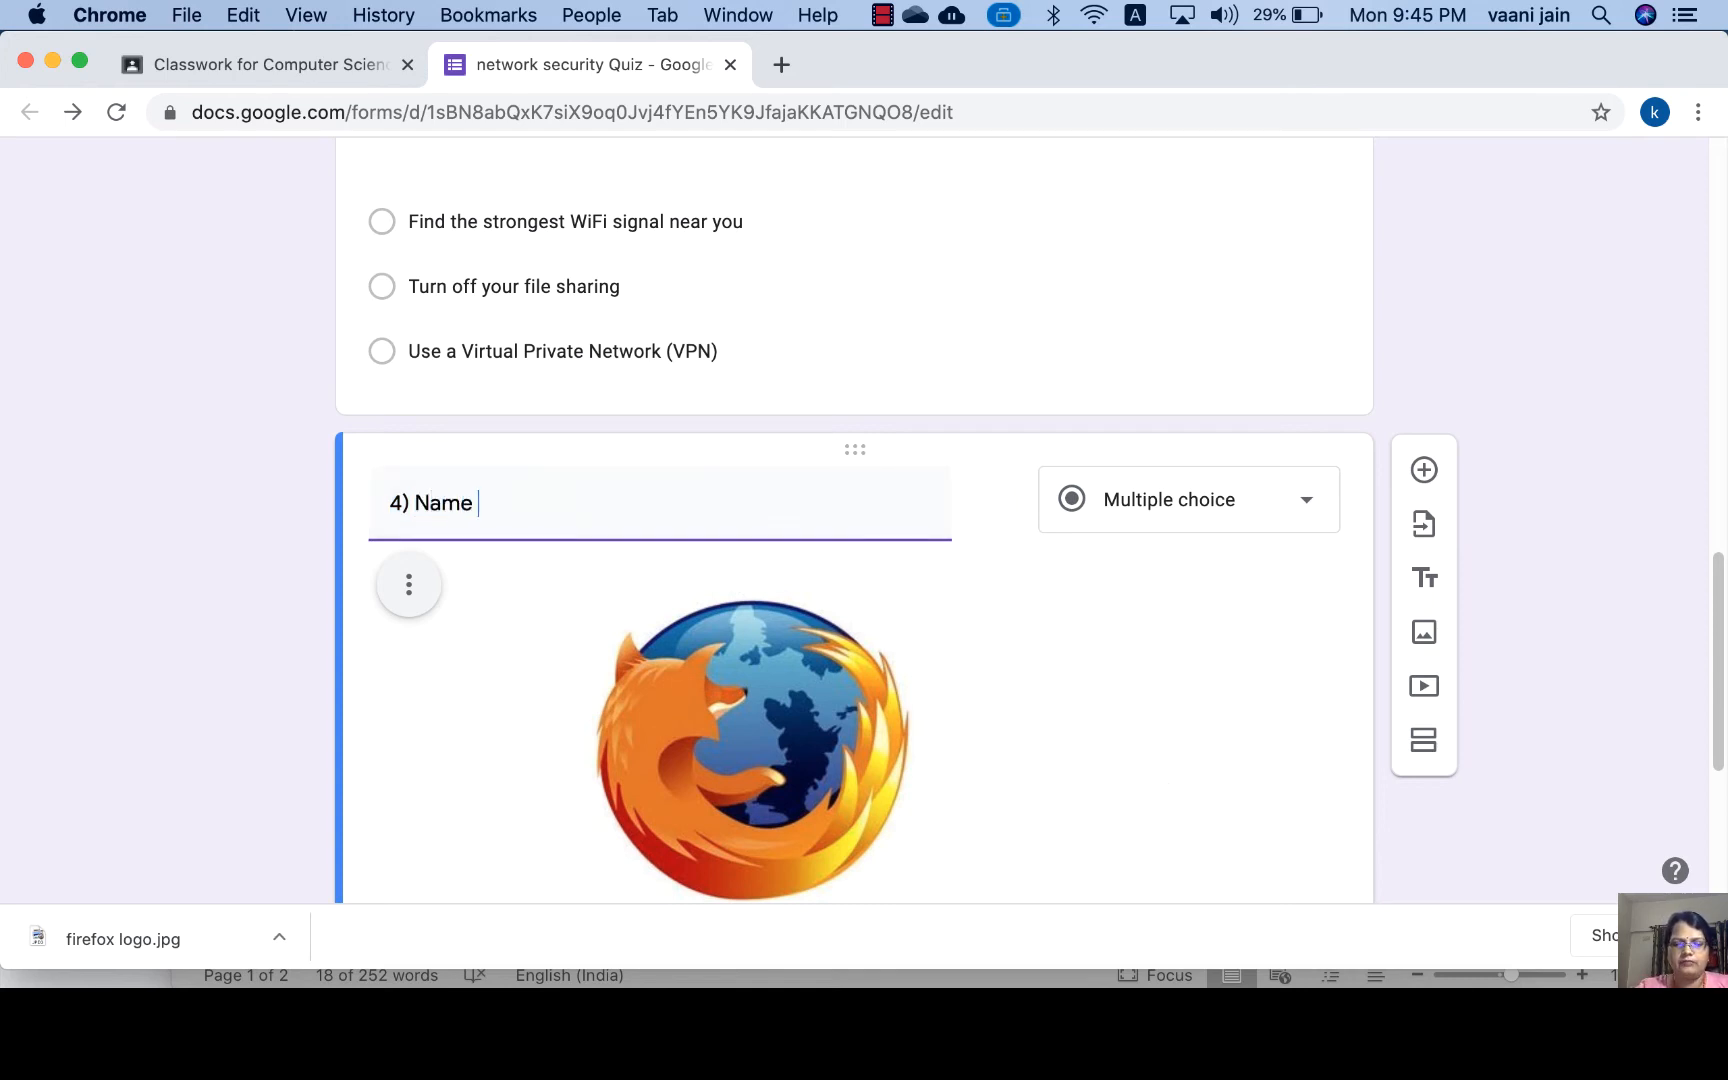
text( t)
key(BackSpace)
text(This )
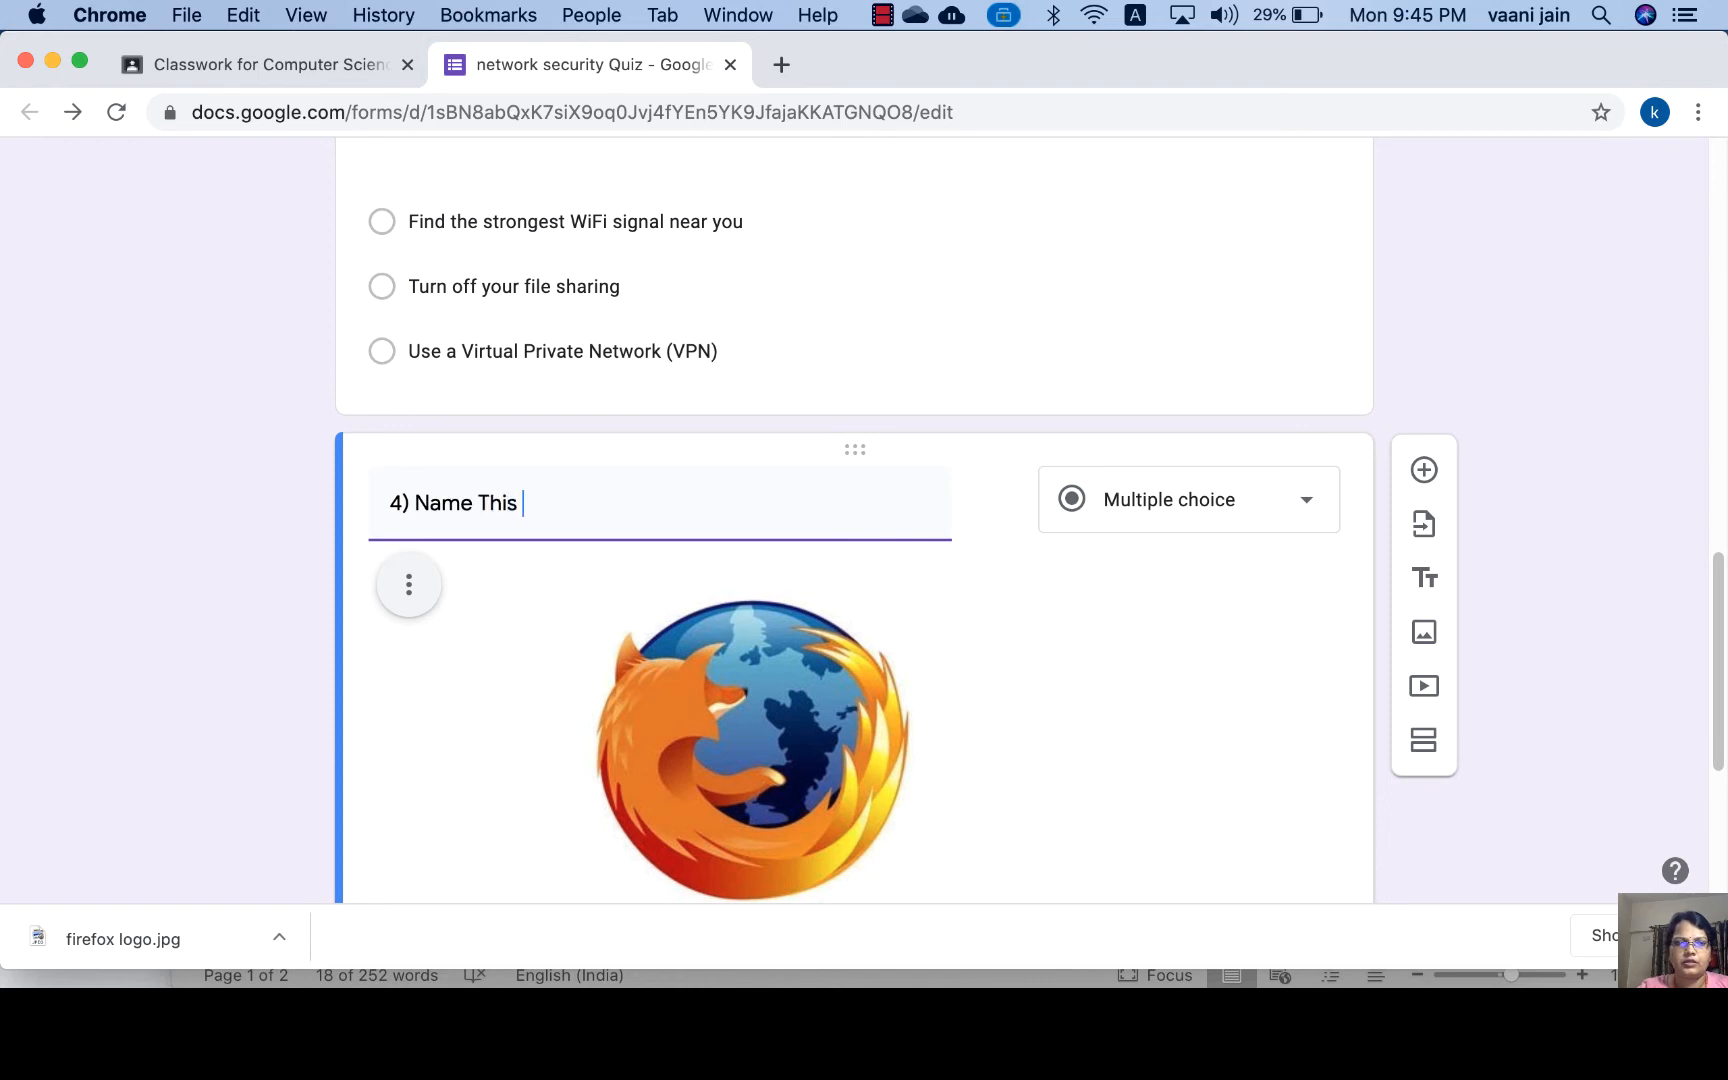
text(Logo...)
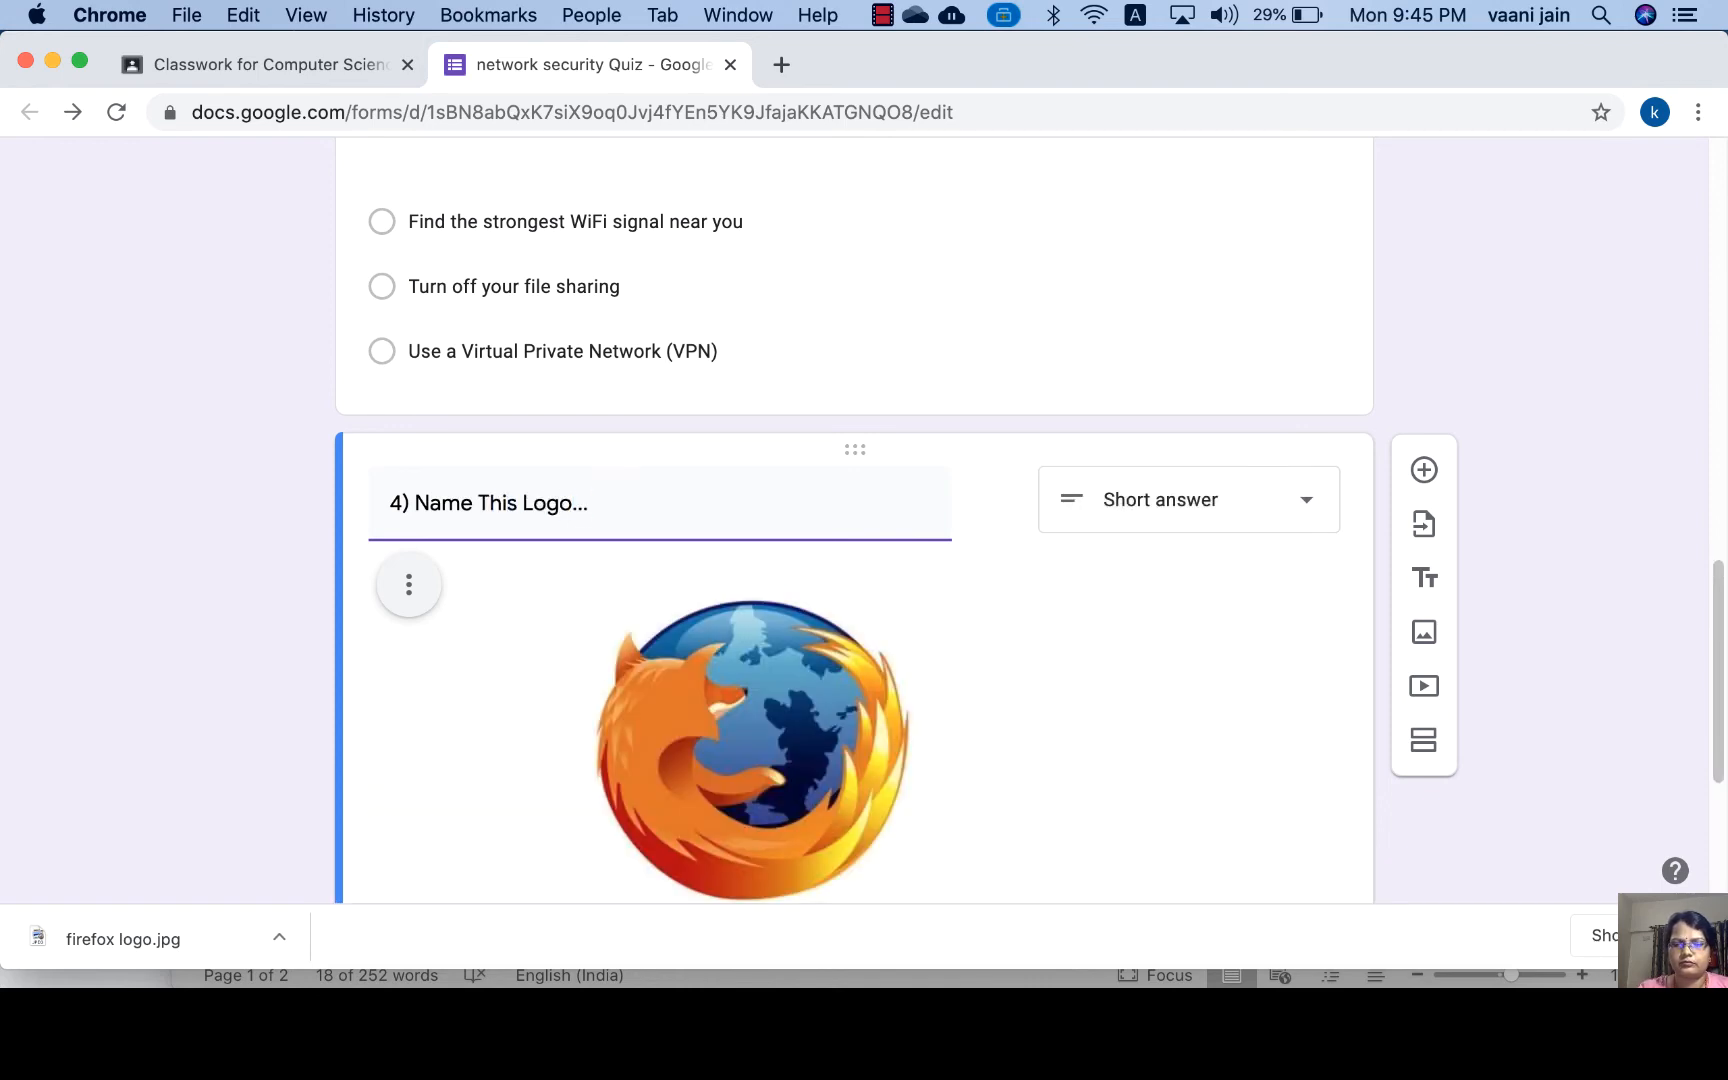
Keep question 4 as a Short answer question and add response validation to it.
click(1231, 526)
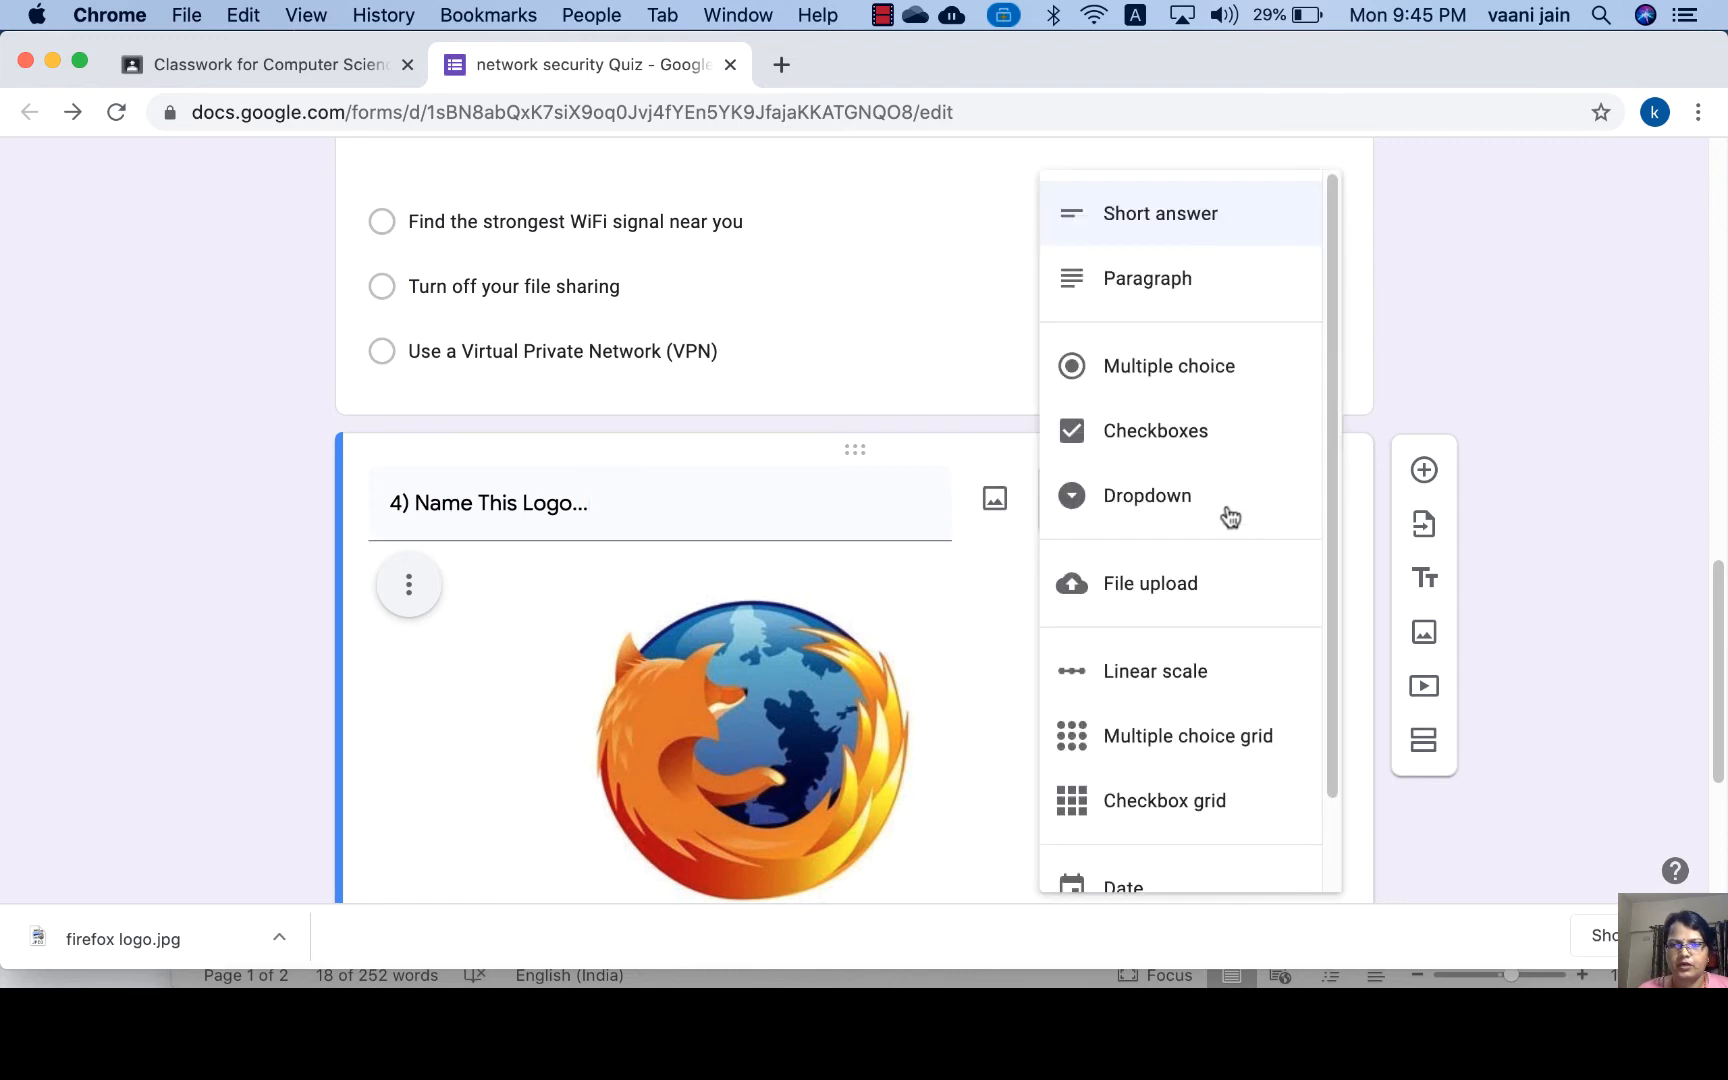
click(1205, 235)
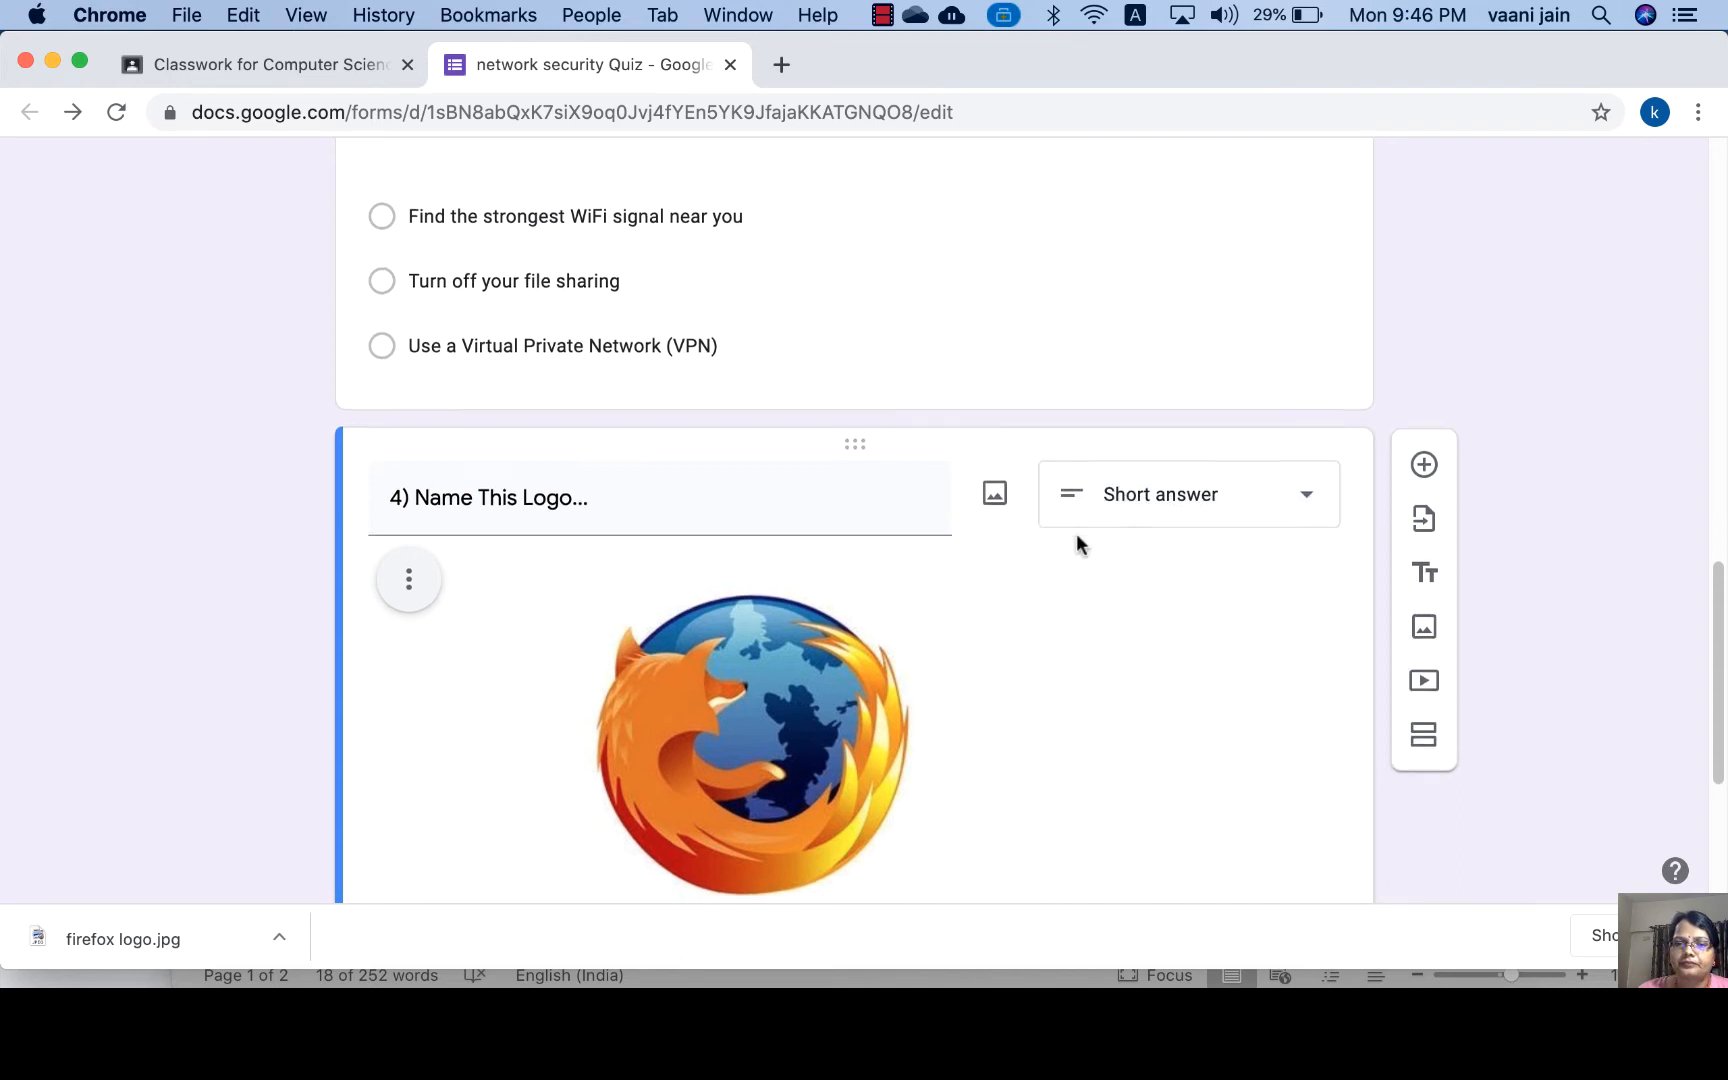
scroll(1076, 535, down, 3)
scroll(1077, 543, down, 2)
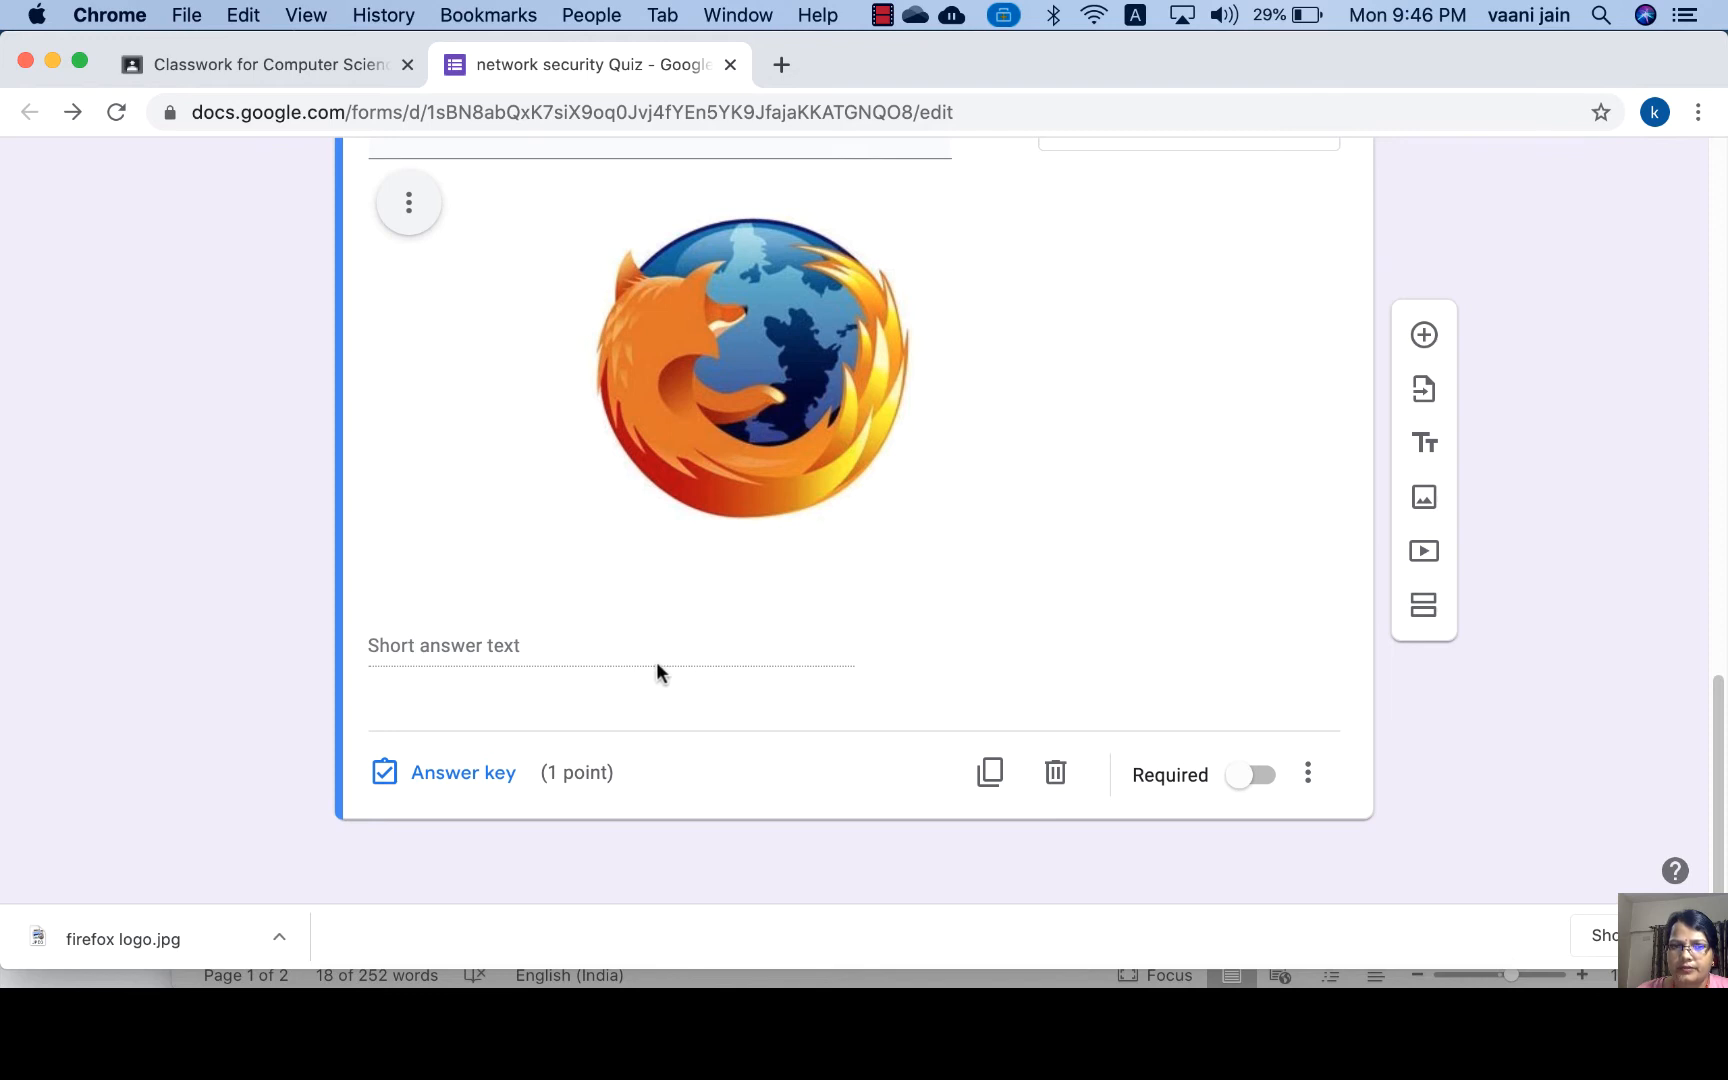
click(1307, 775)
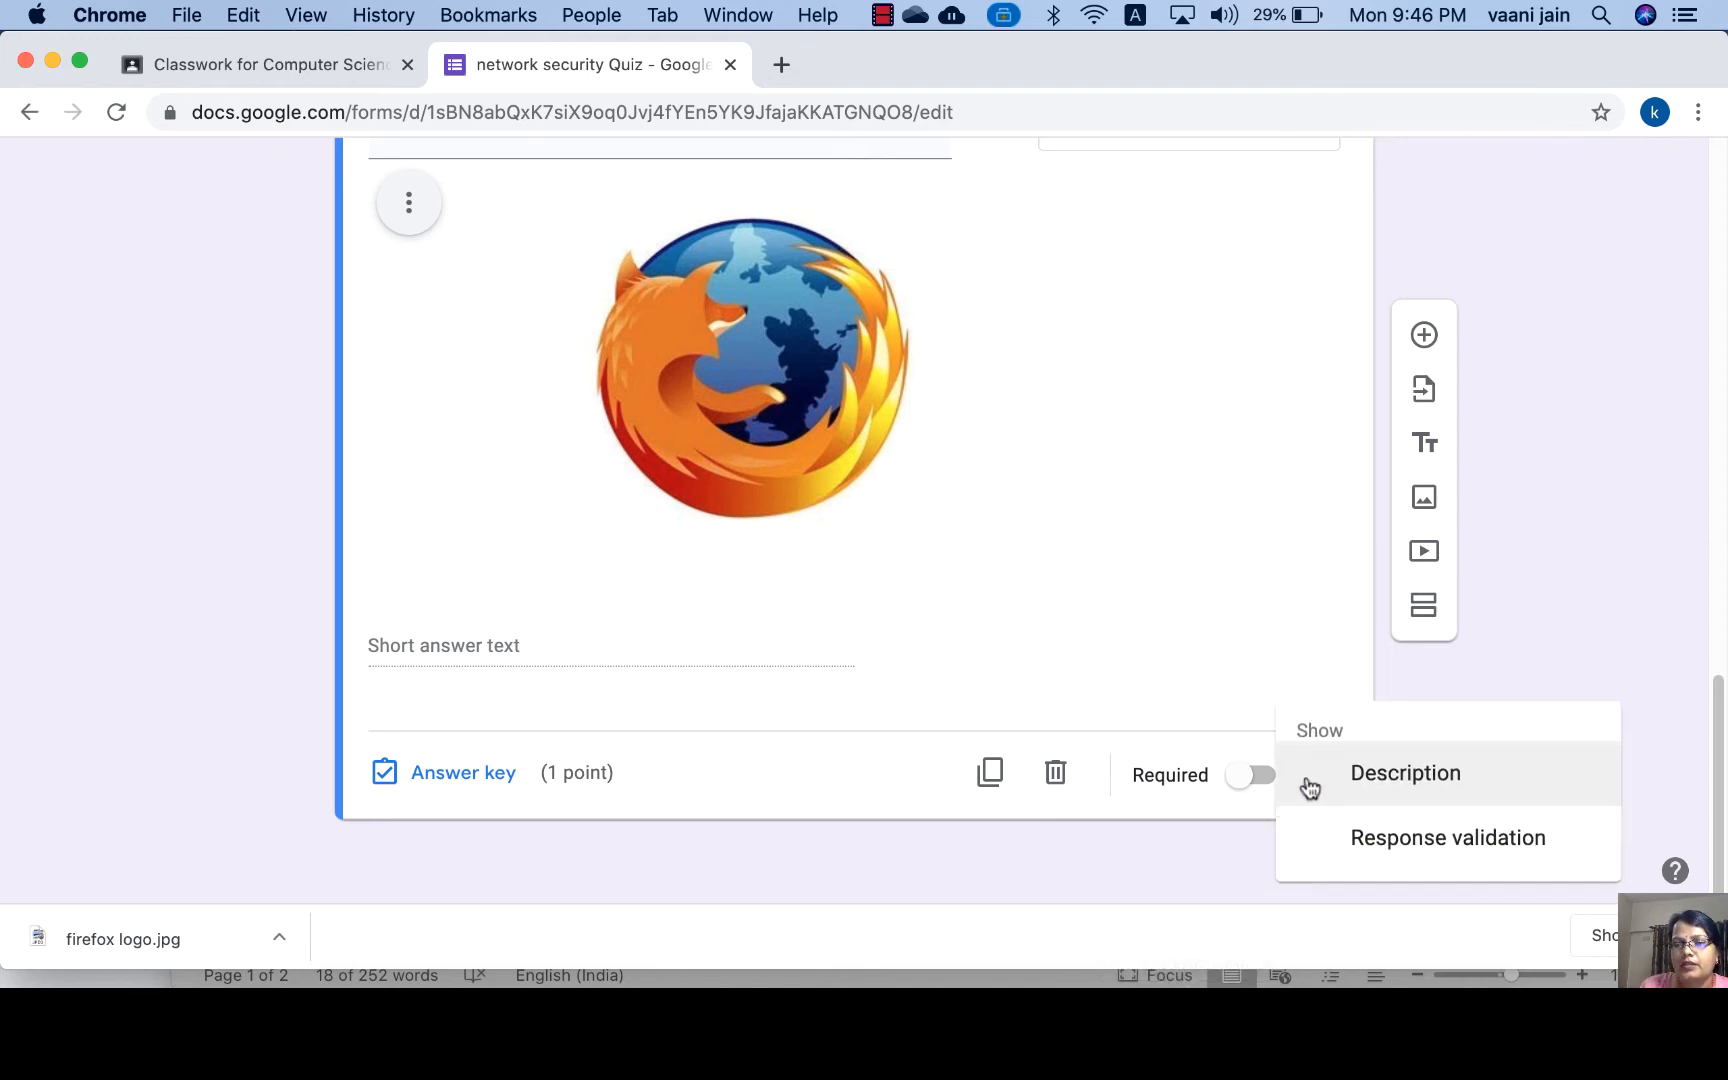
click(1372, 860)
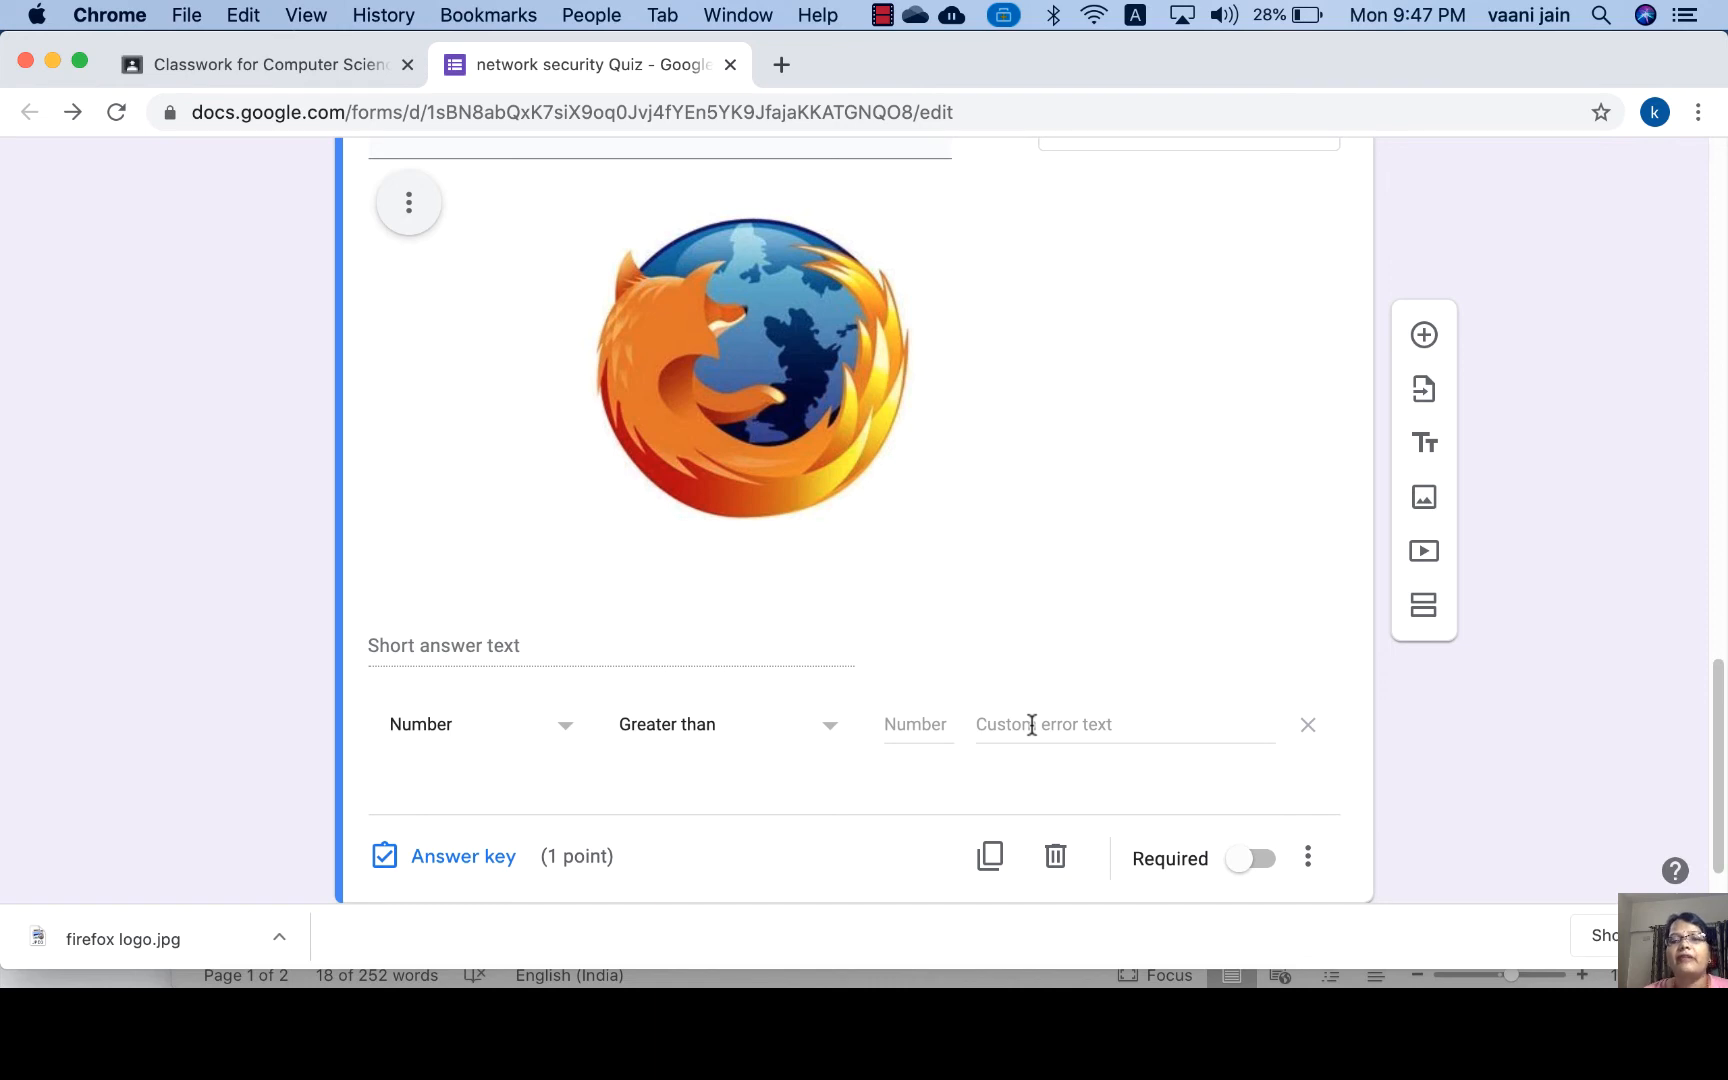
Try the Text, Length and Regular expression validation types on question 4 and look through their conditions.
click(566, 724)
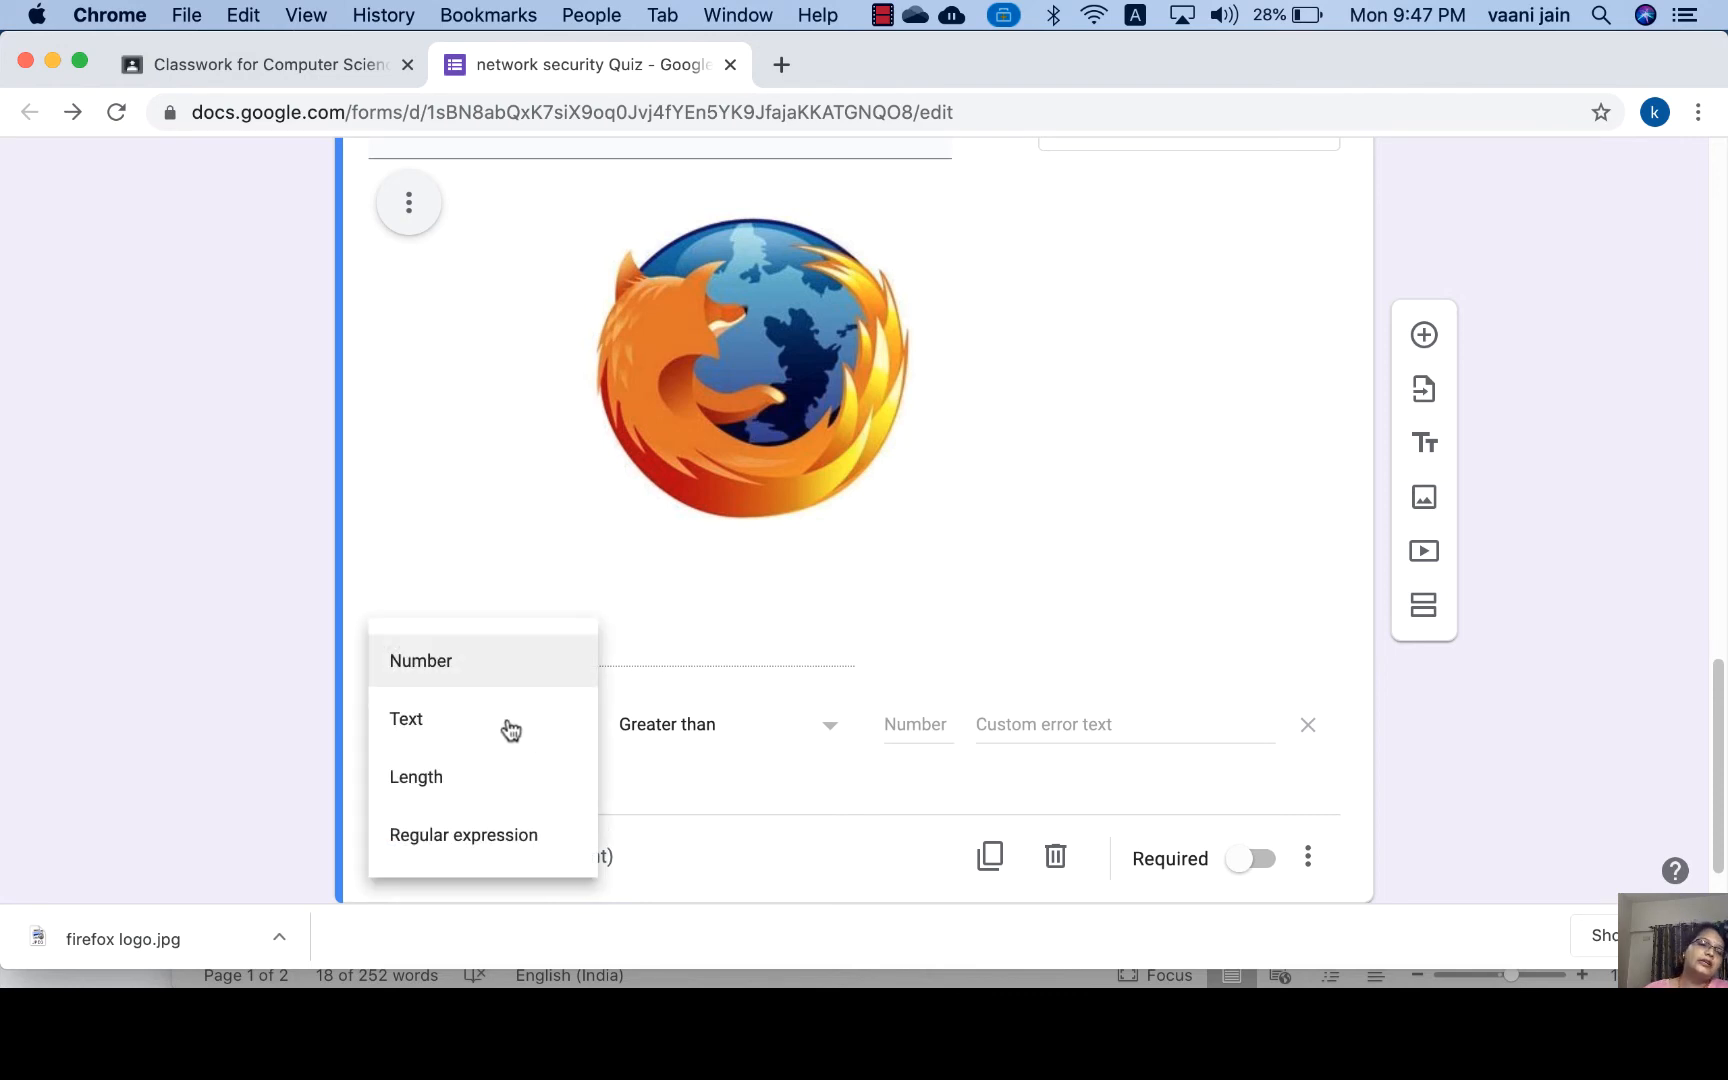
click(420, 733)
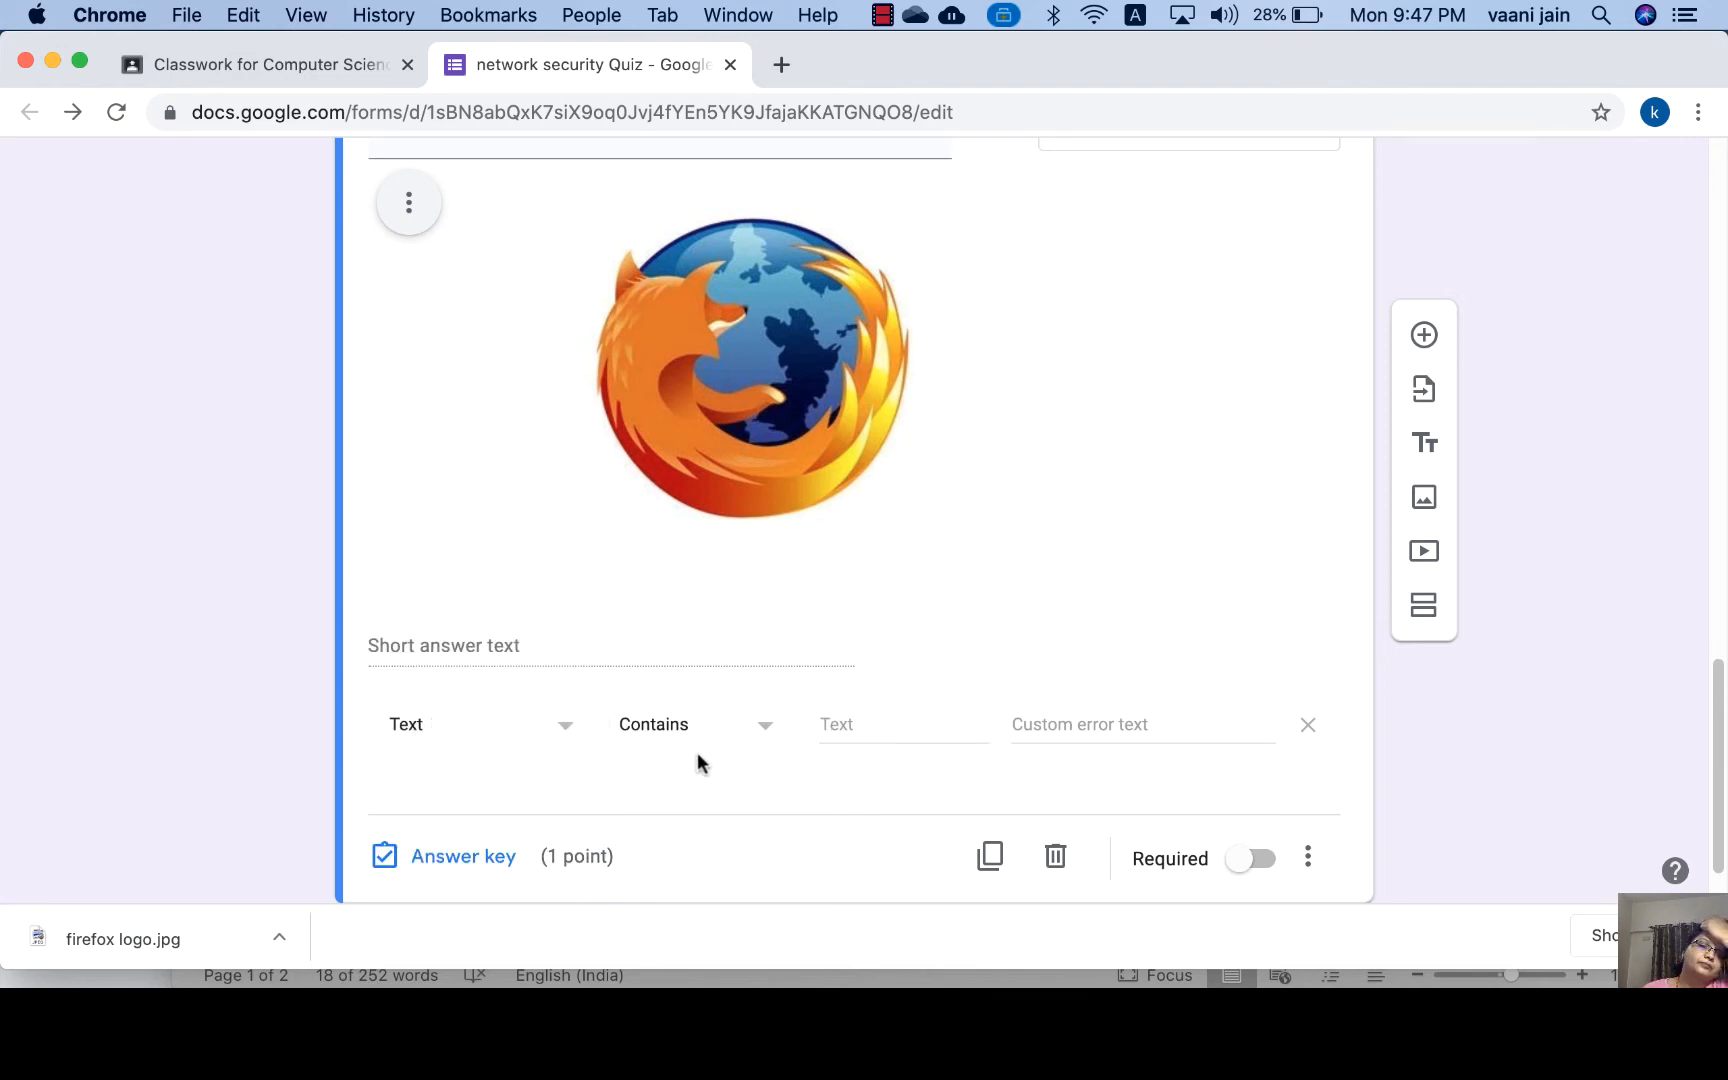
click(767, 744)
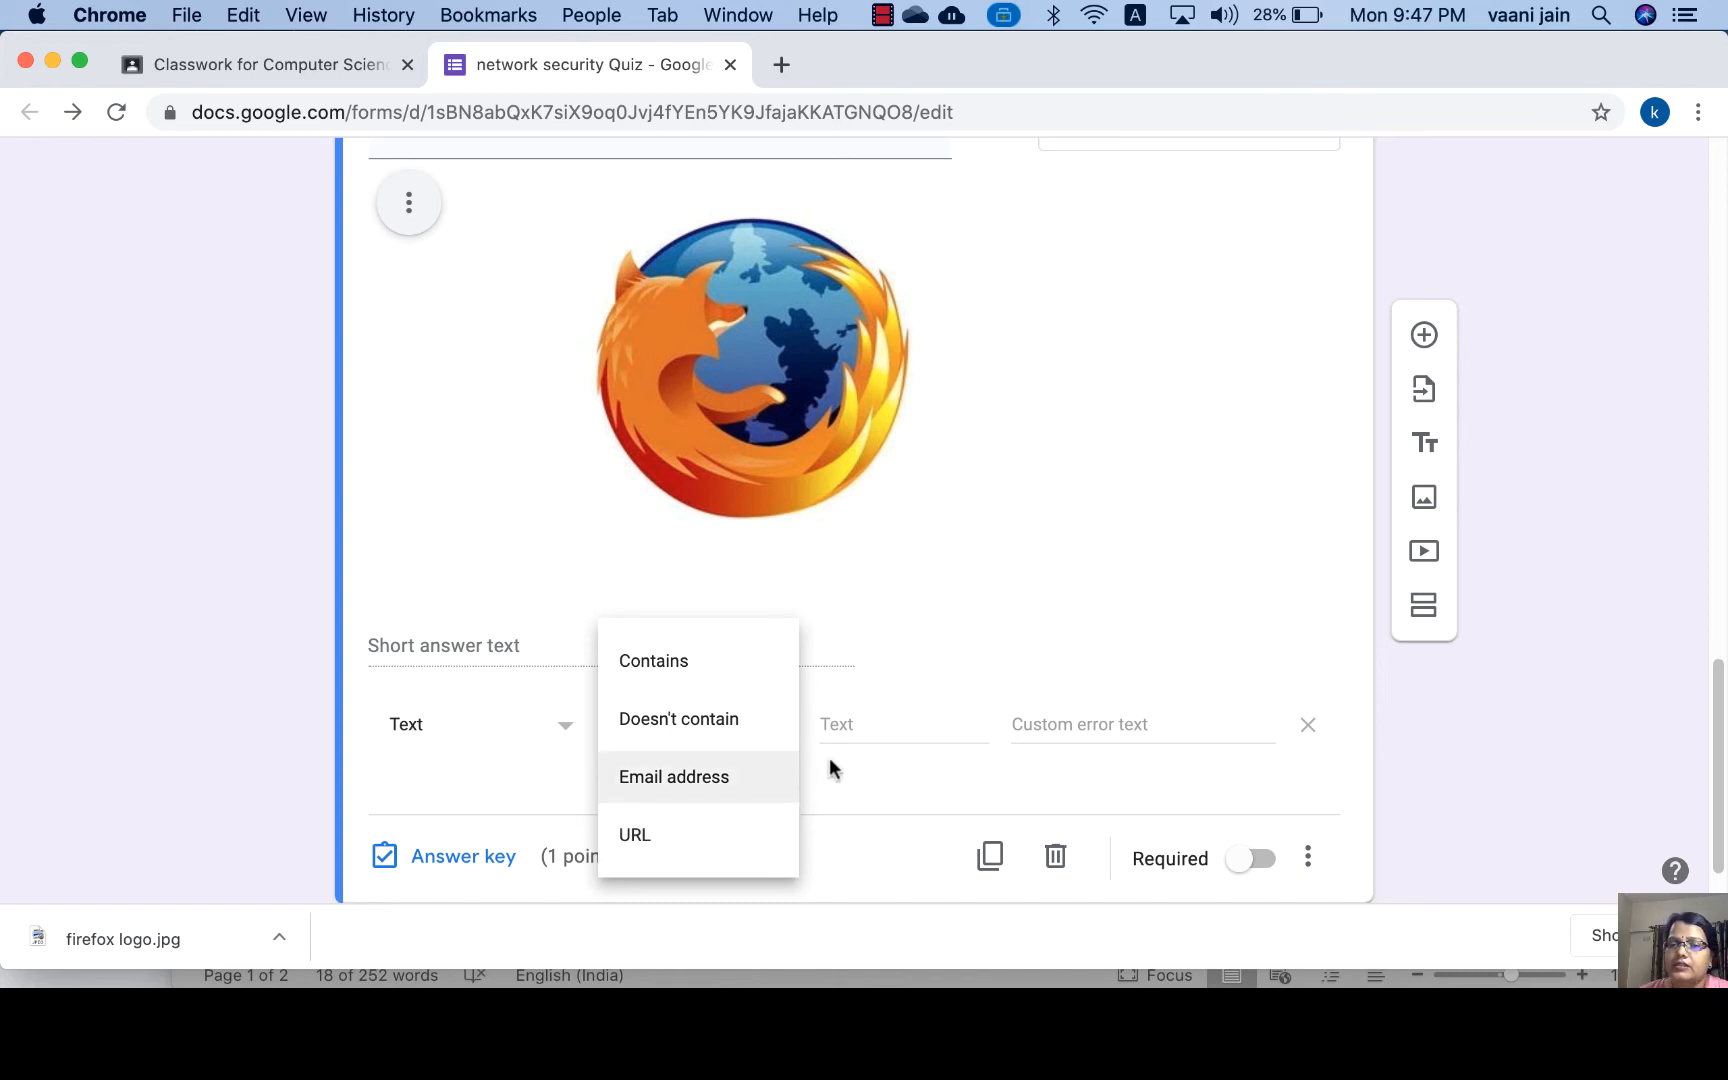
click(567, 735)
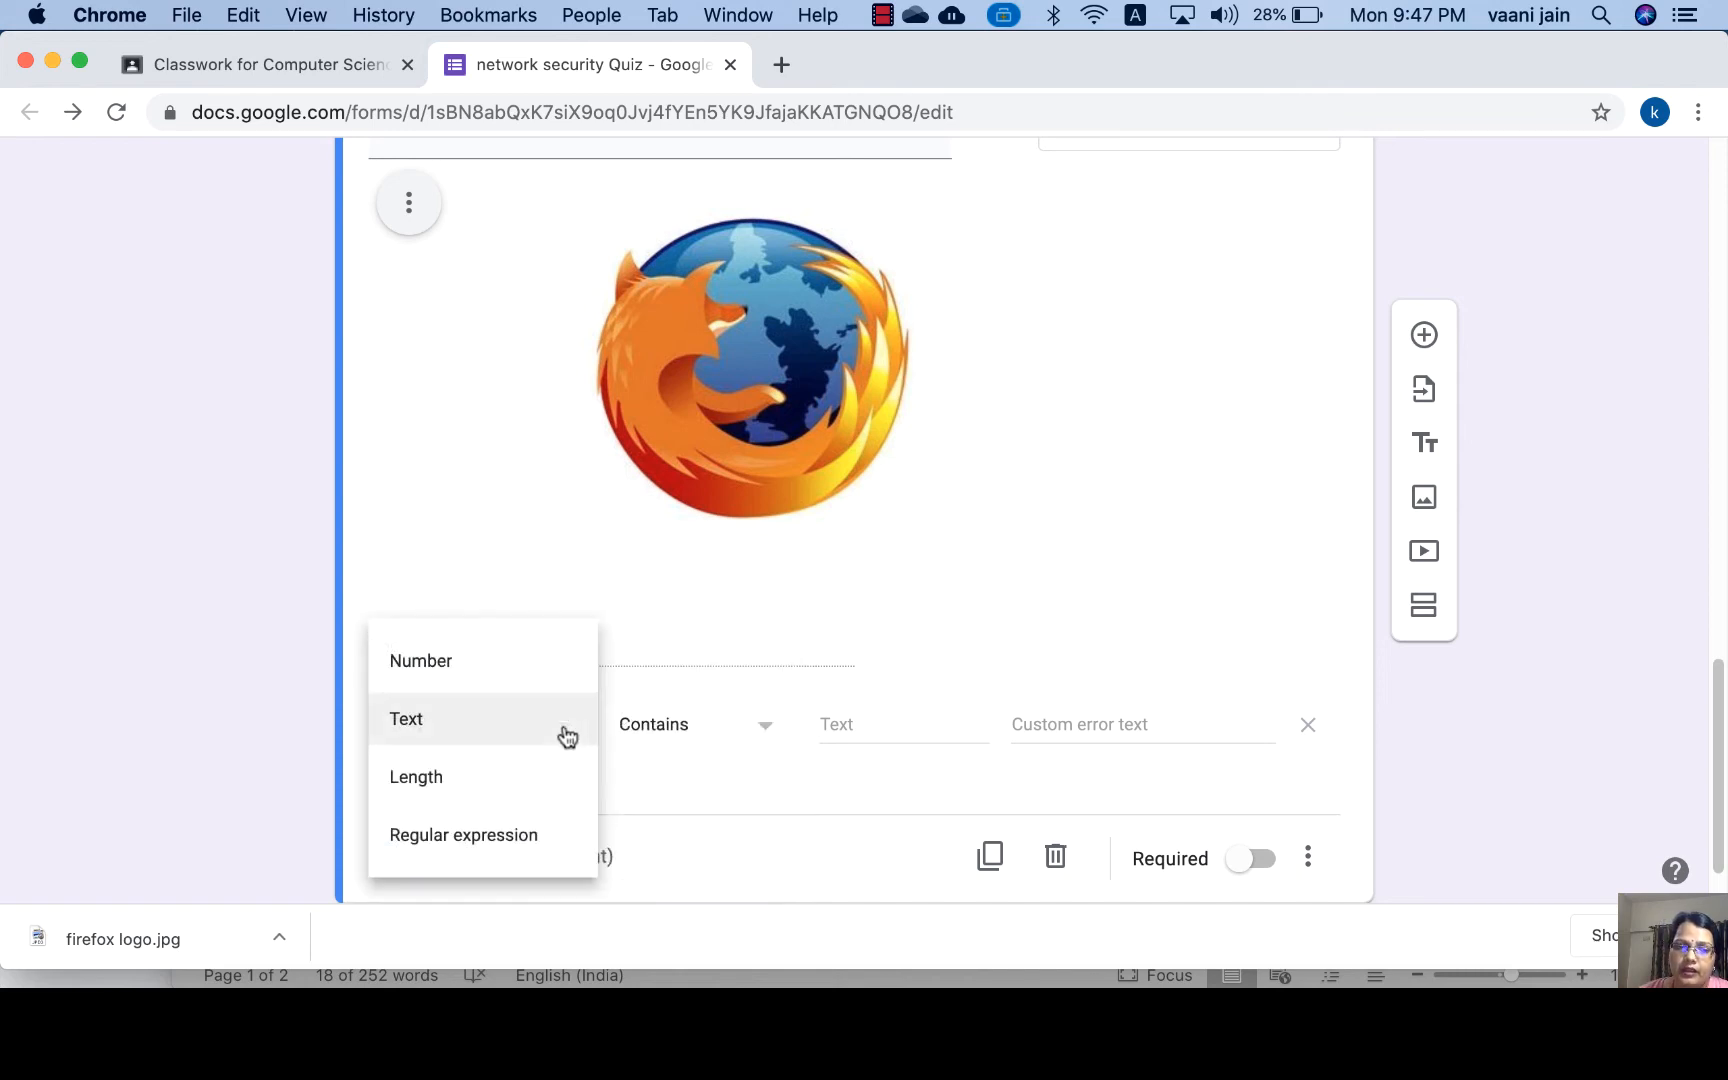
click(520, 780)
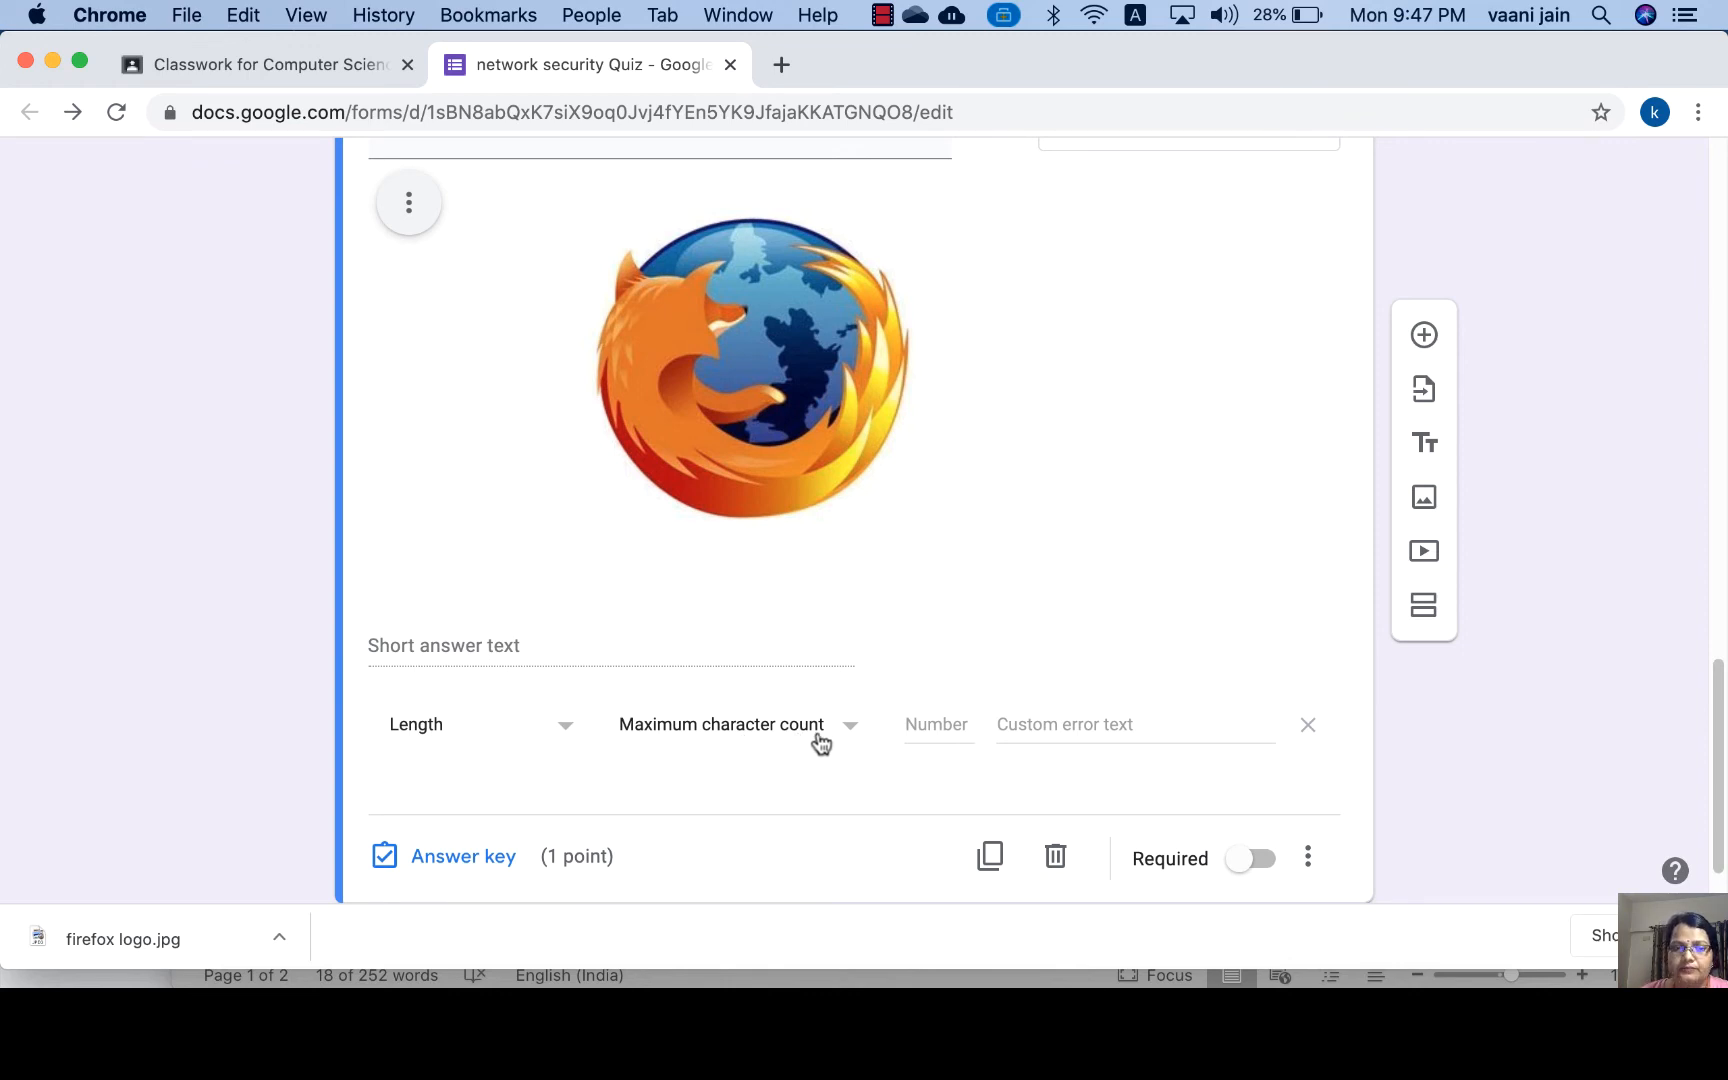
click(572, 728)
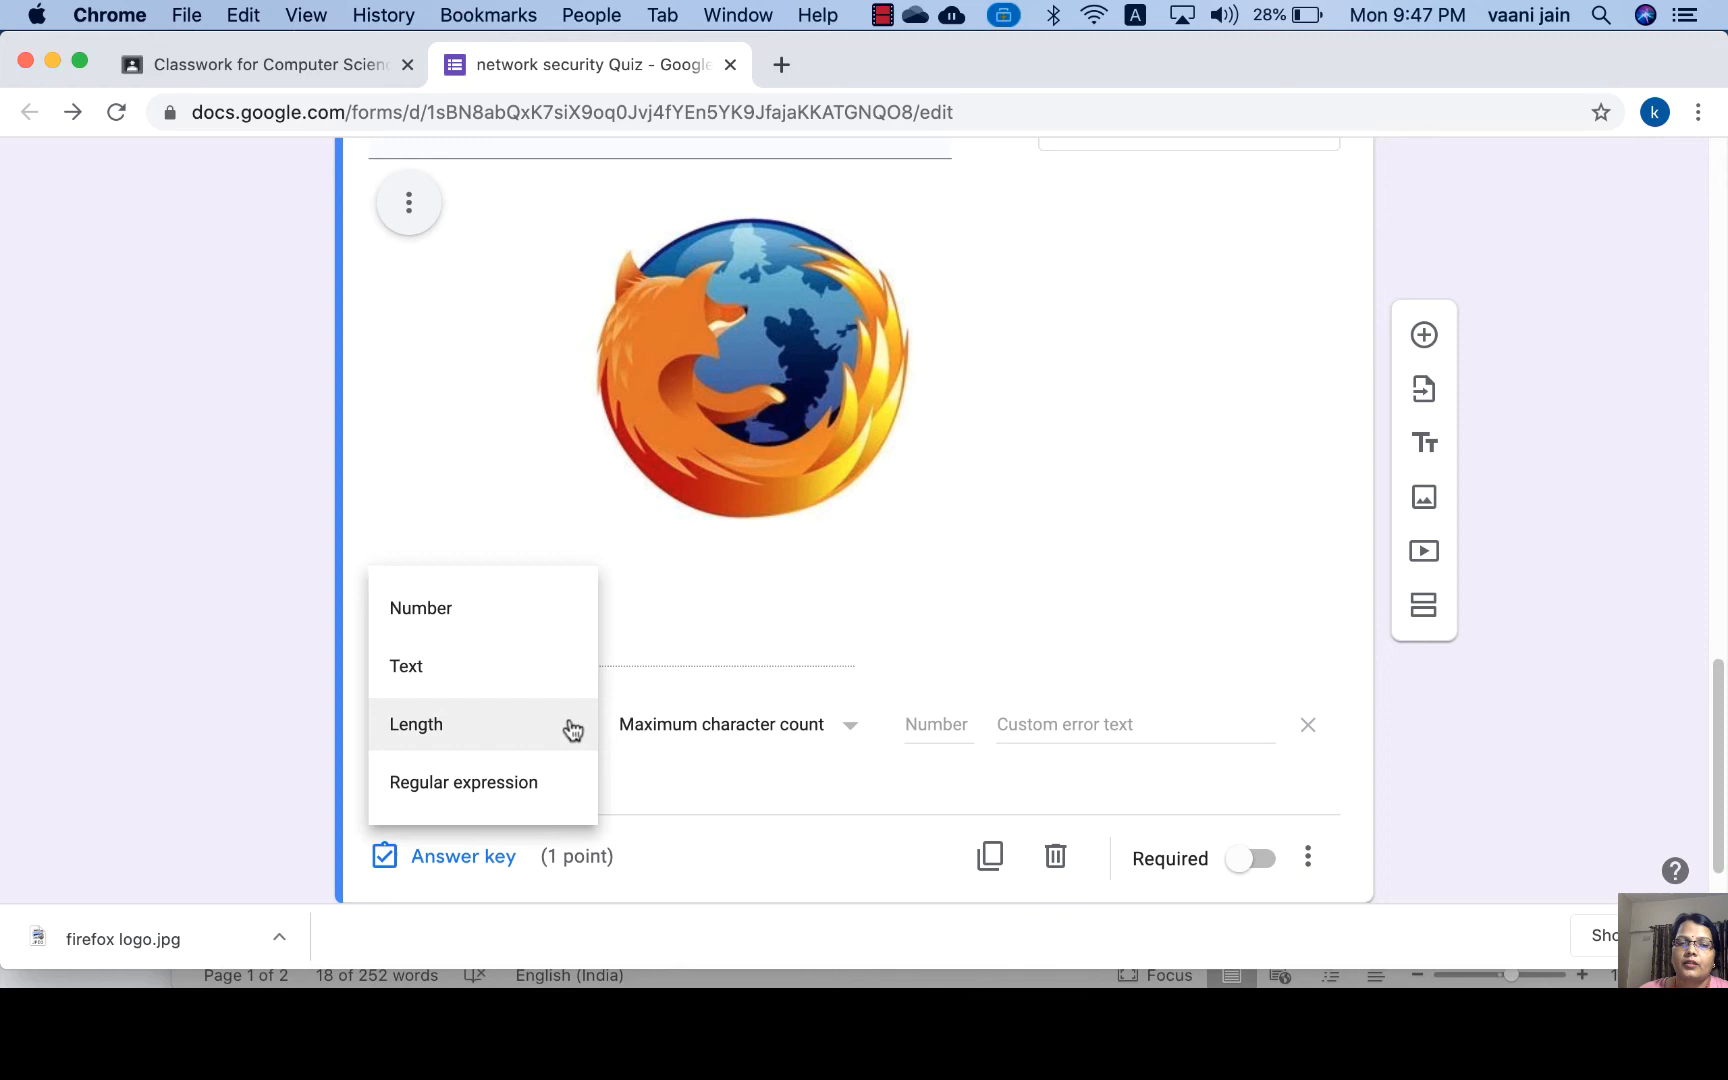
click(484, 790)
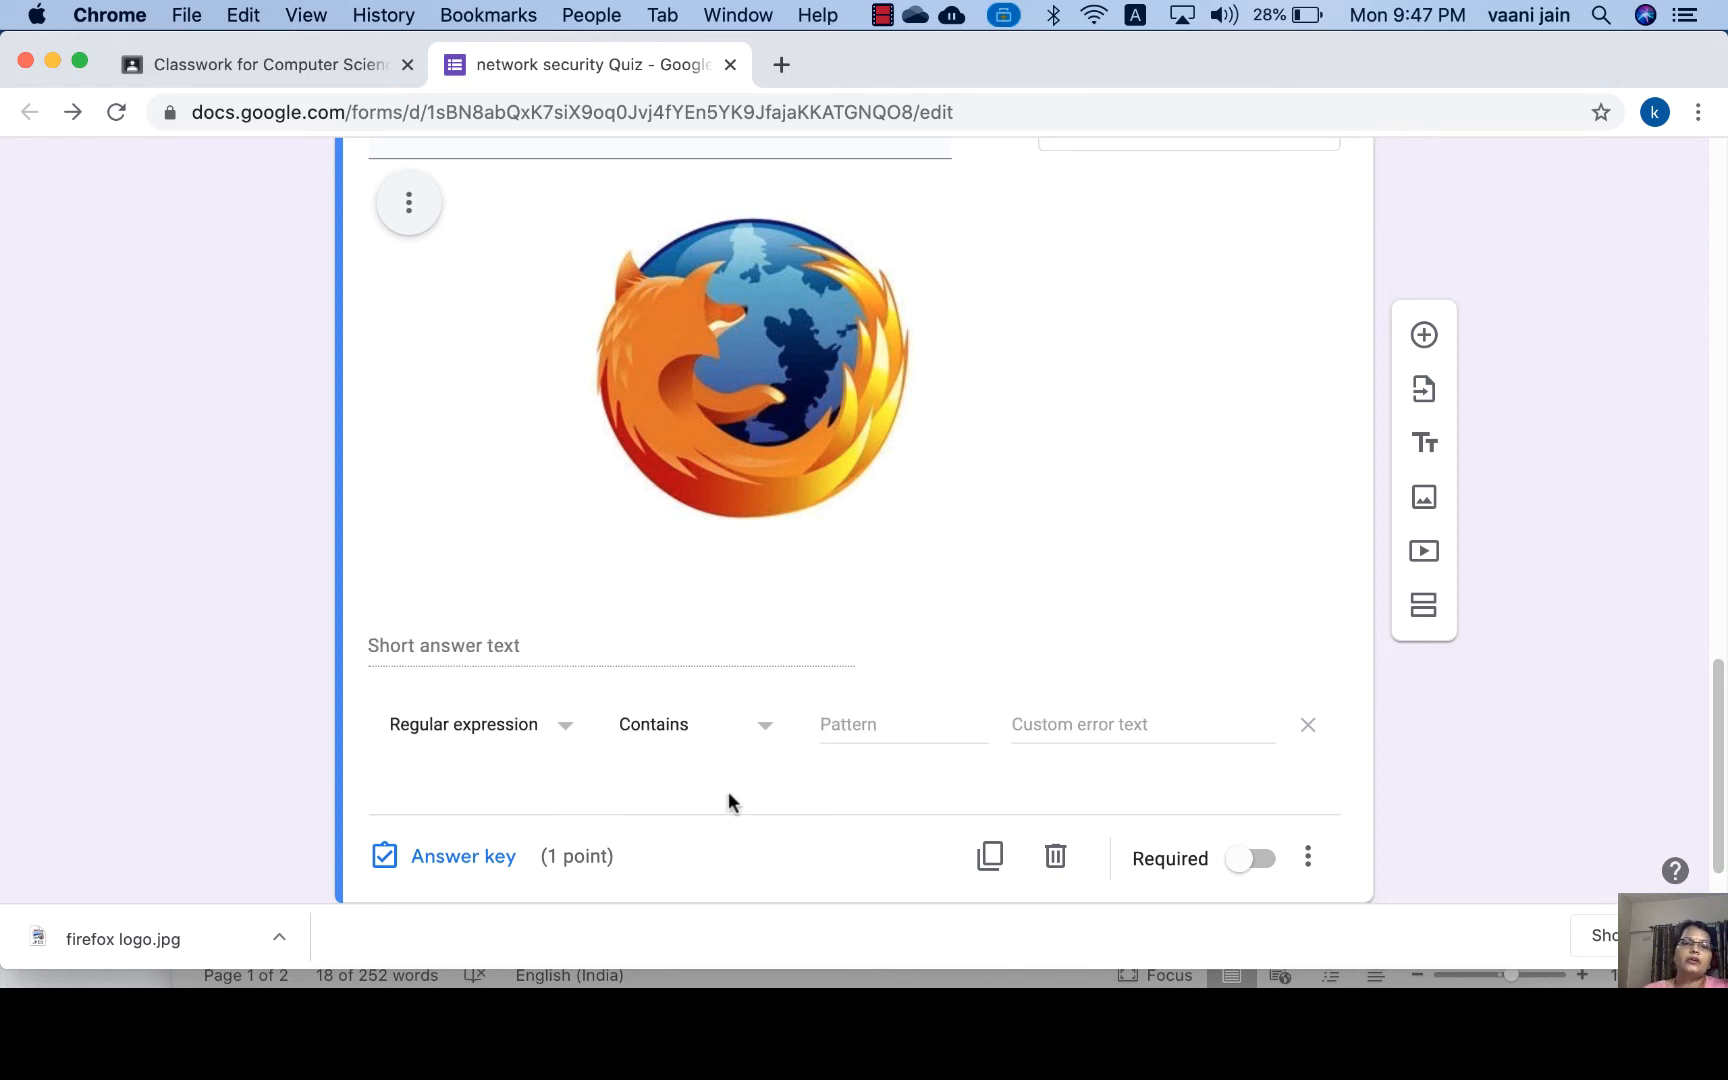
click(766, 735)
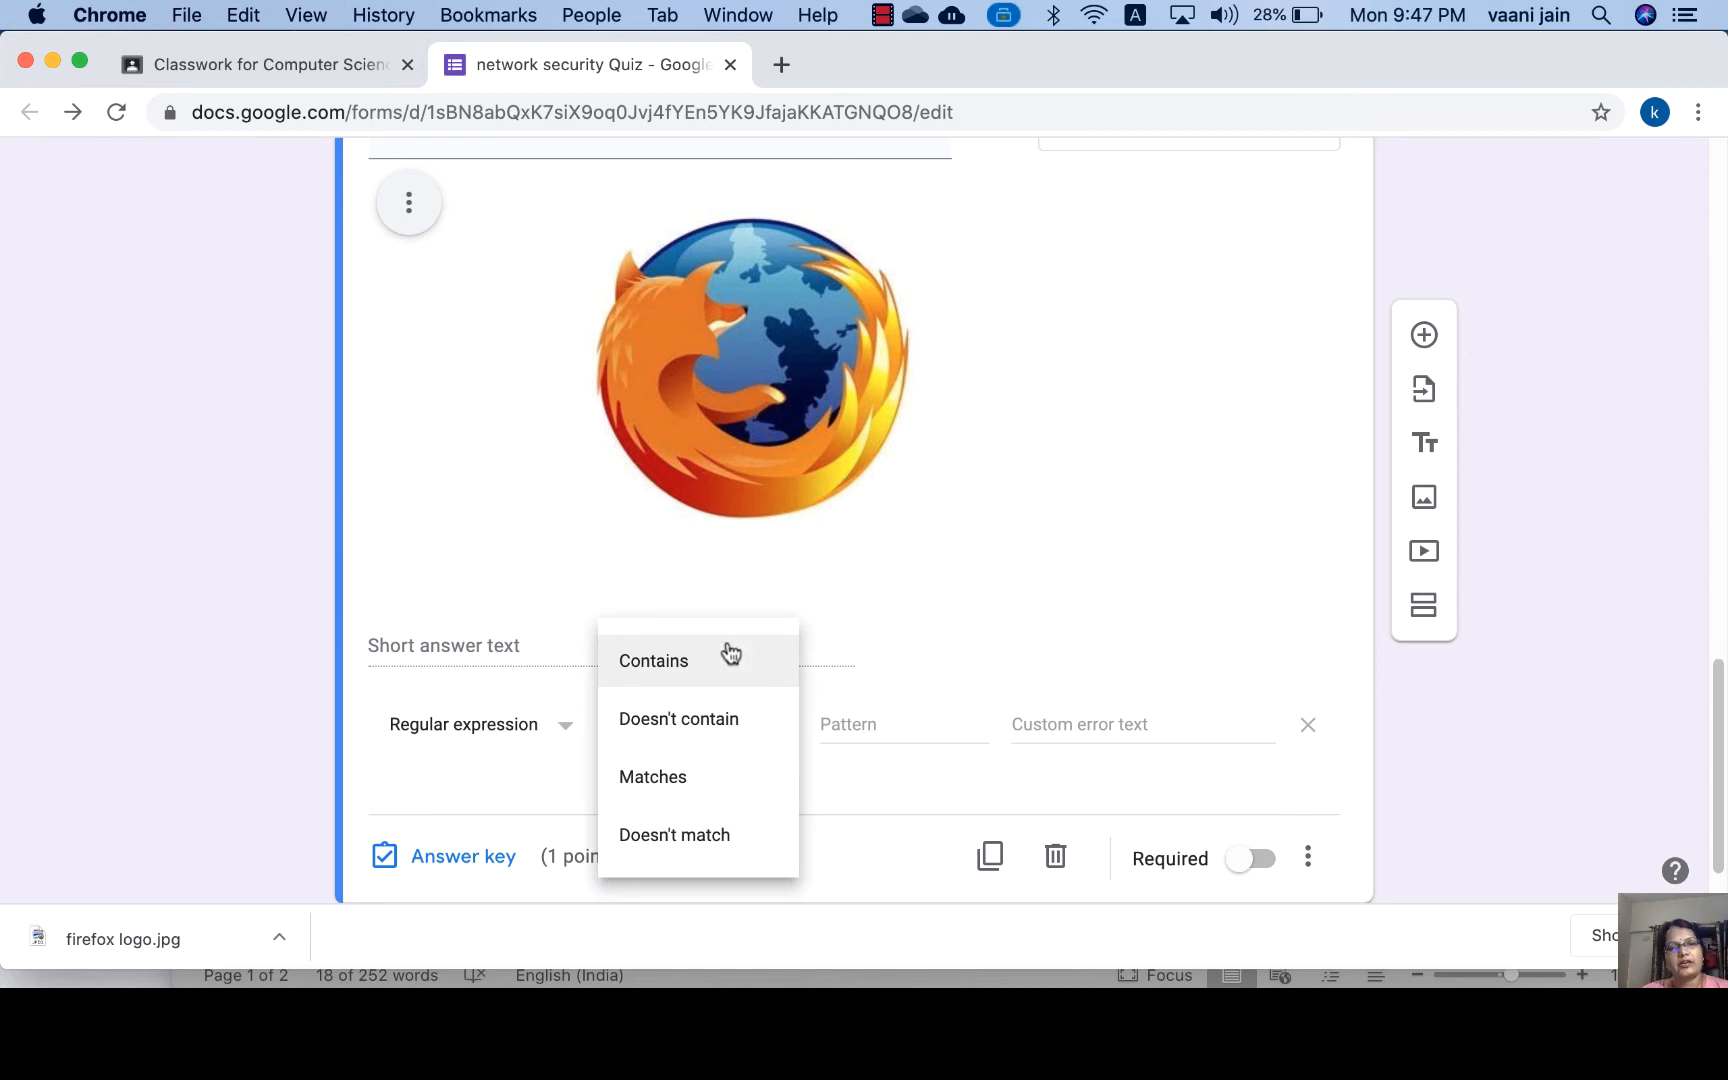
click(490, 575)
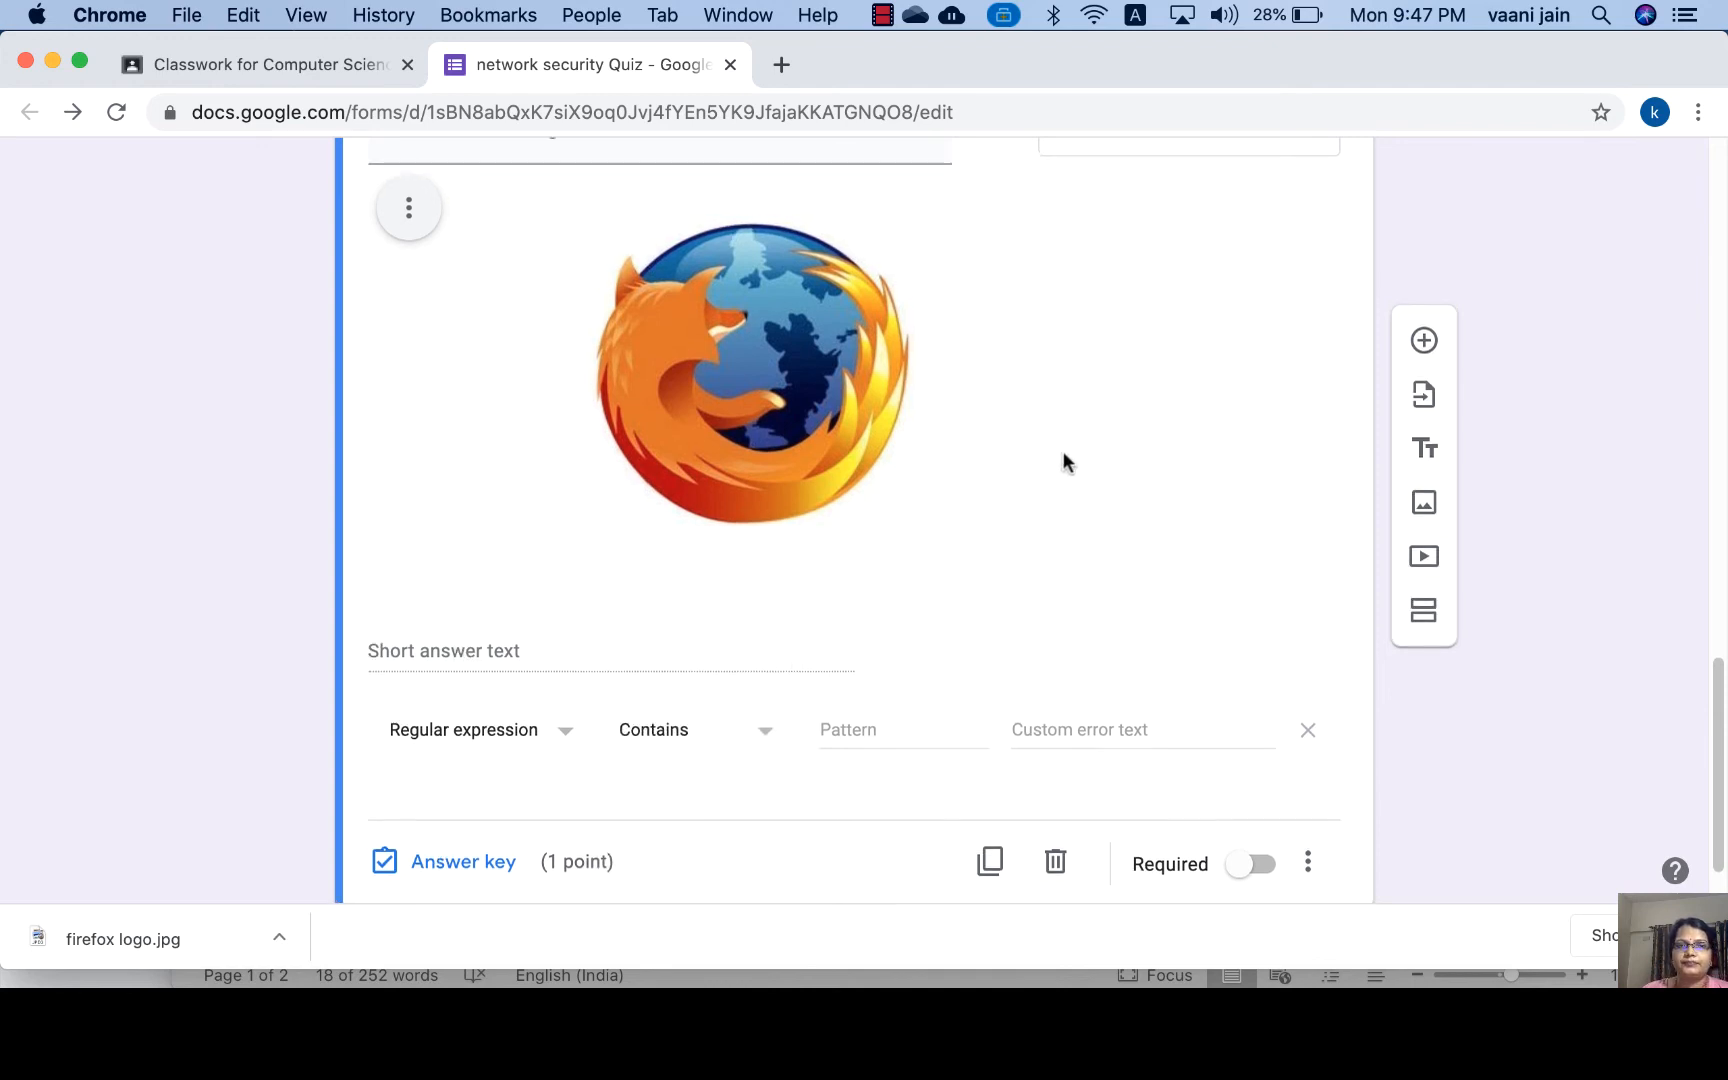
Change question 4's type to Checkboxes and enter "Firefox" as the first option.
scroll(1062, 452, up, 2)
click(1305, 262)
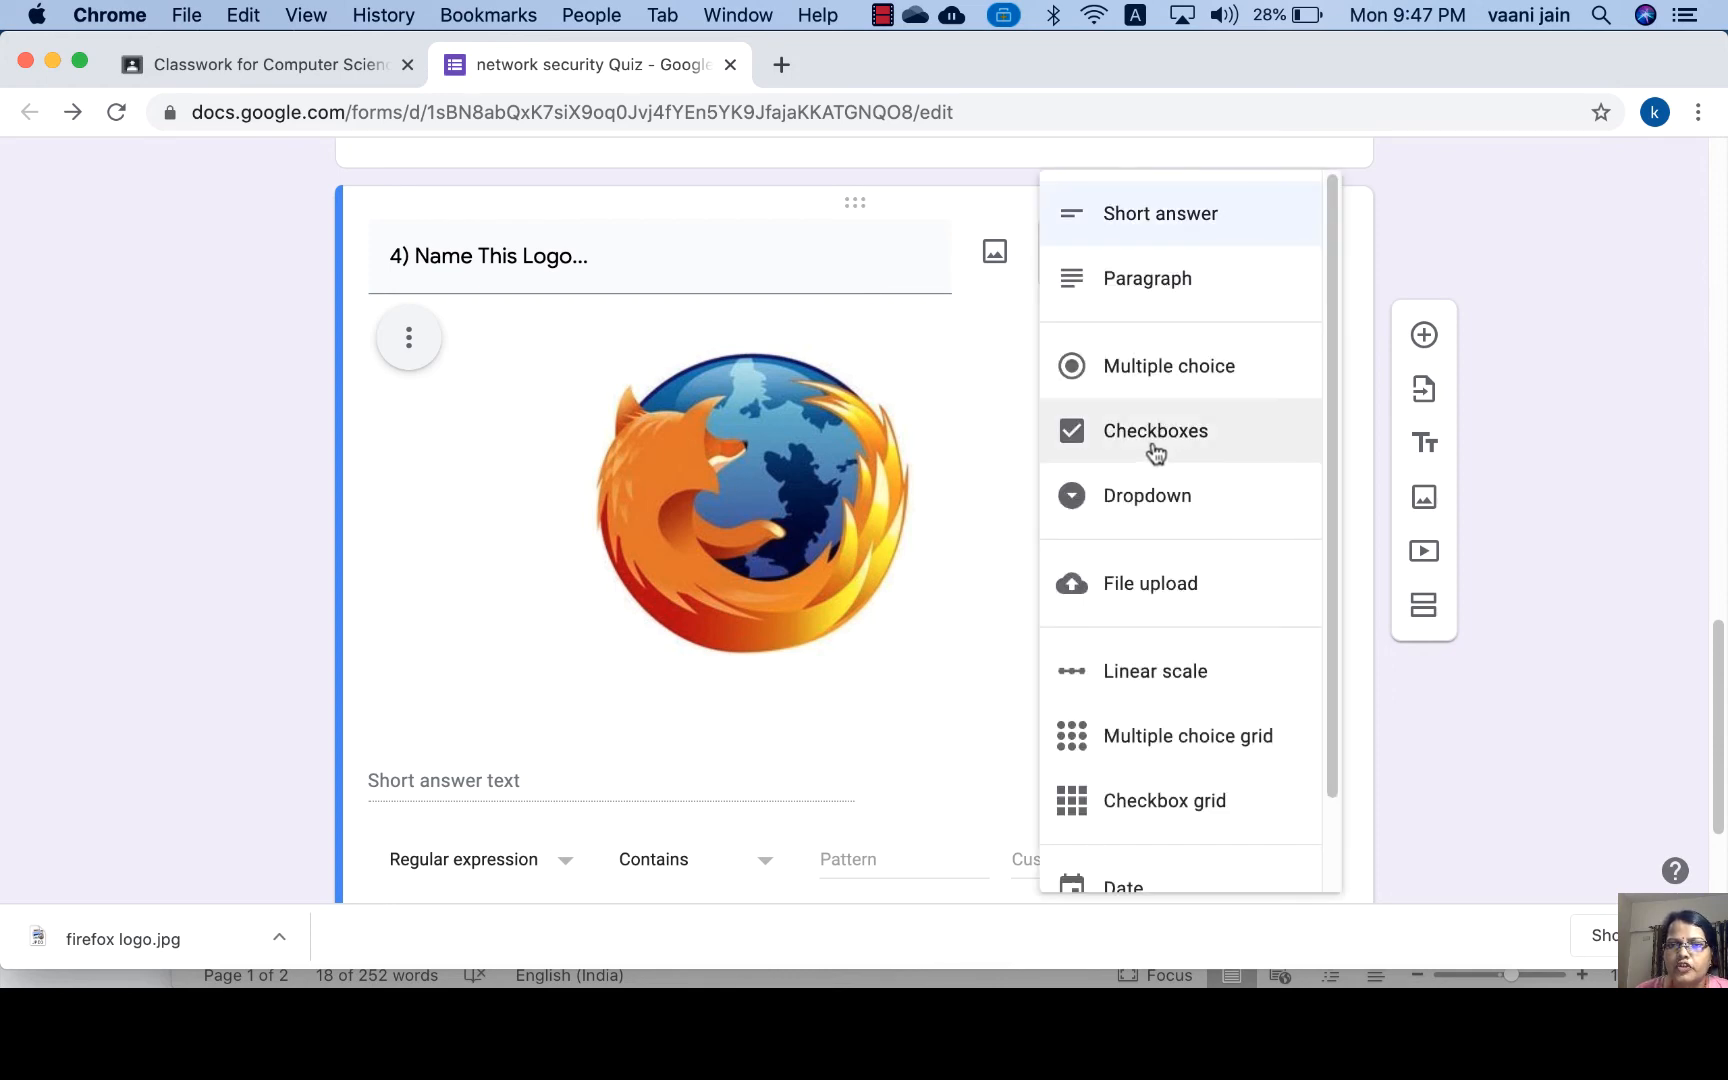
click(1157, 455)
click(511, 781)
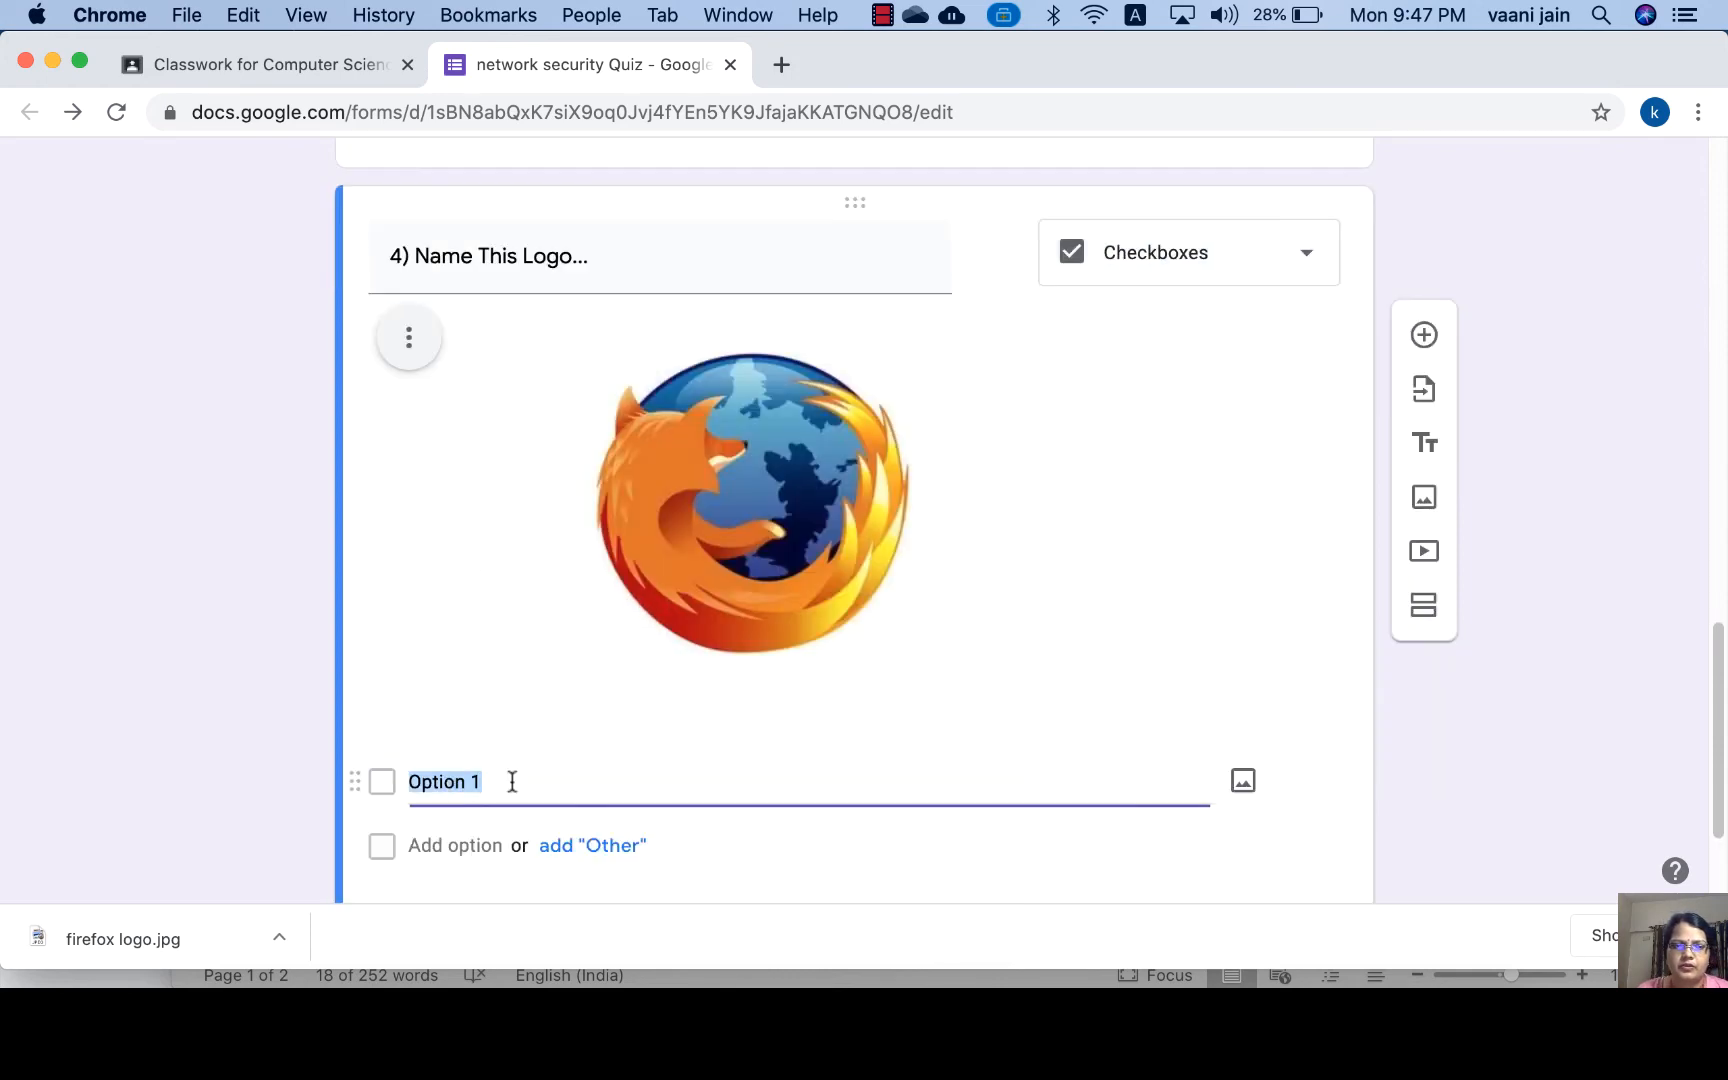
text(Fire)
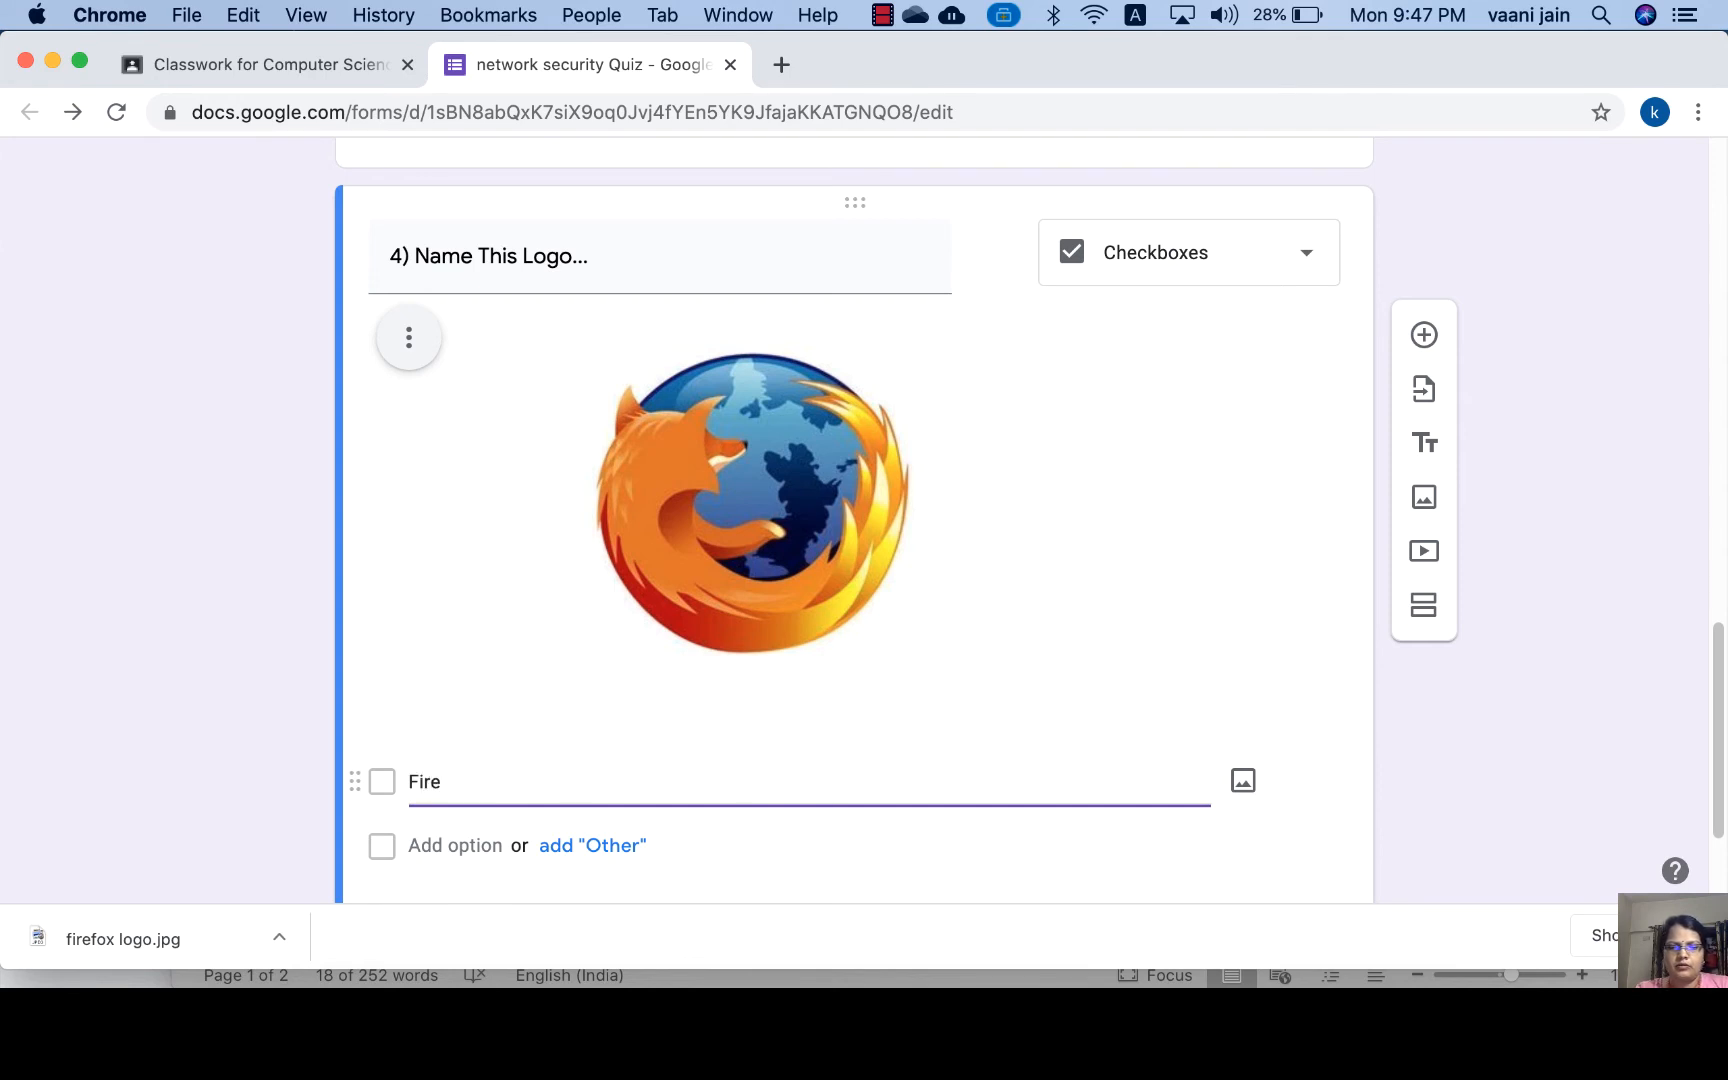
text(fox)
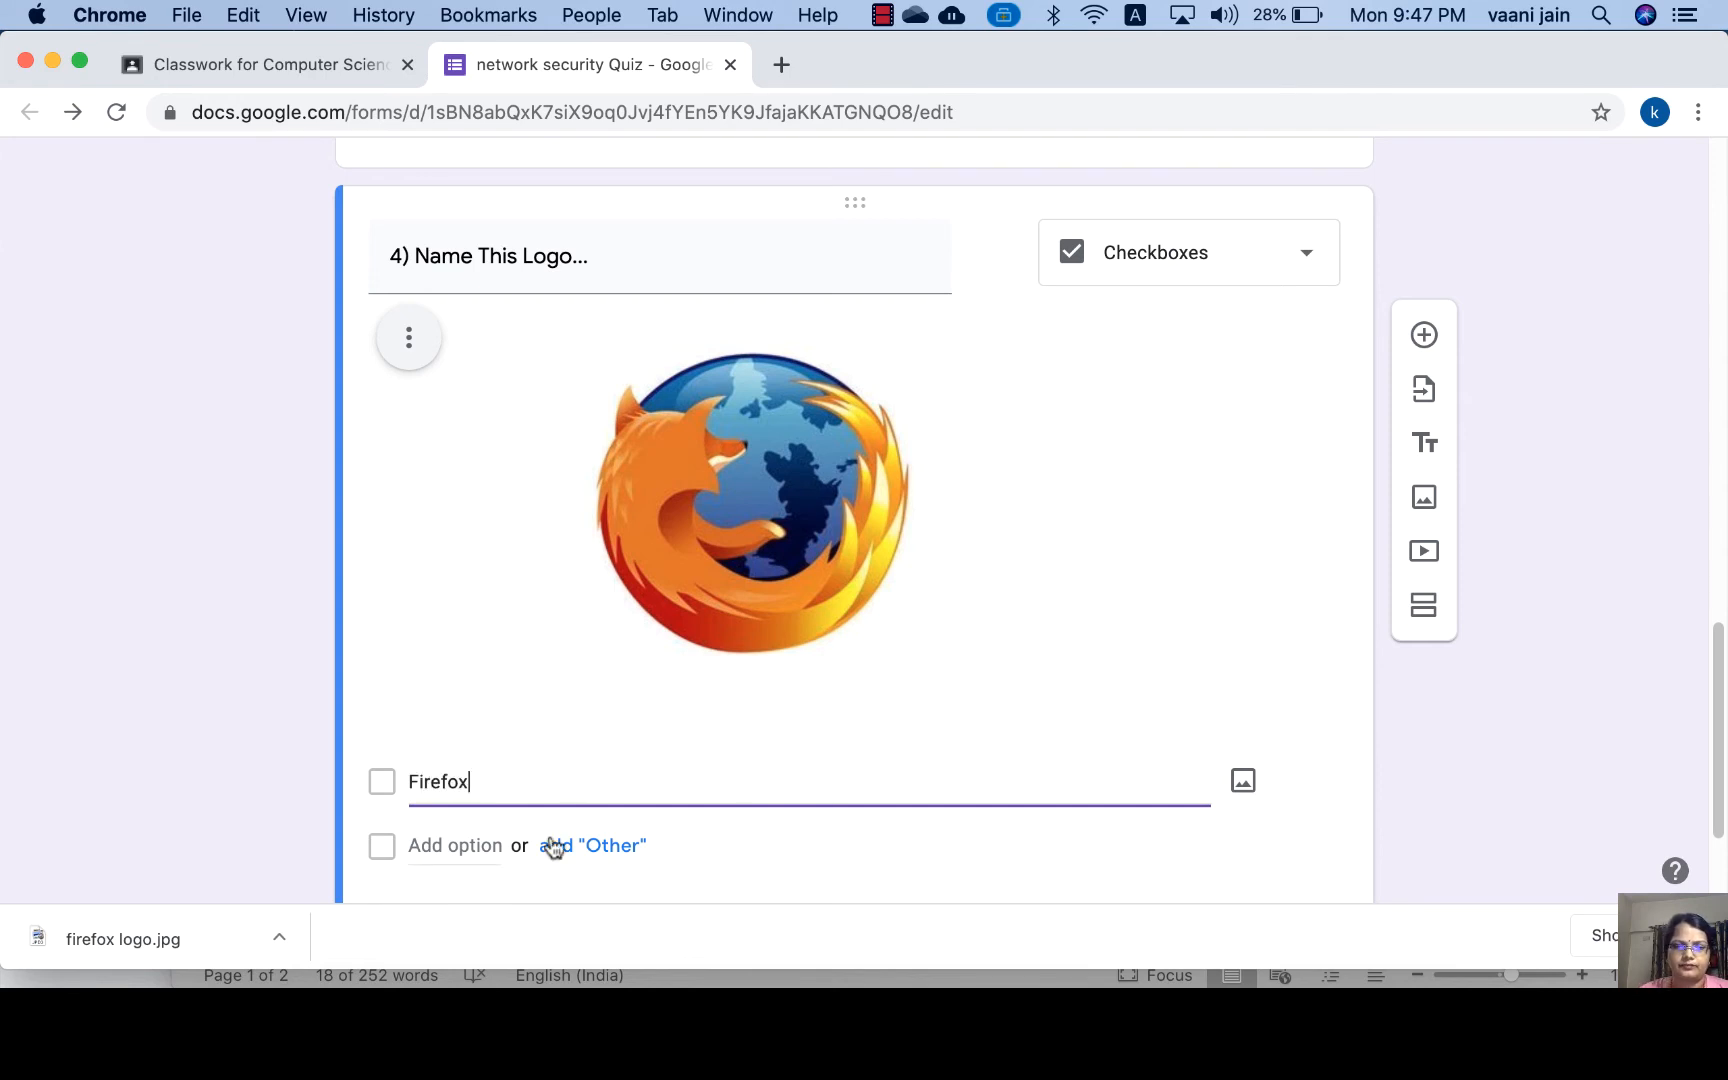
Add "Browser" as the second option of question 4.
click(457, 845)
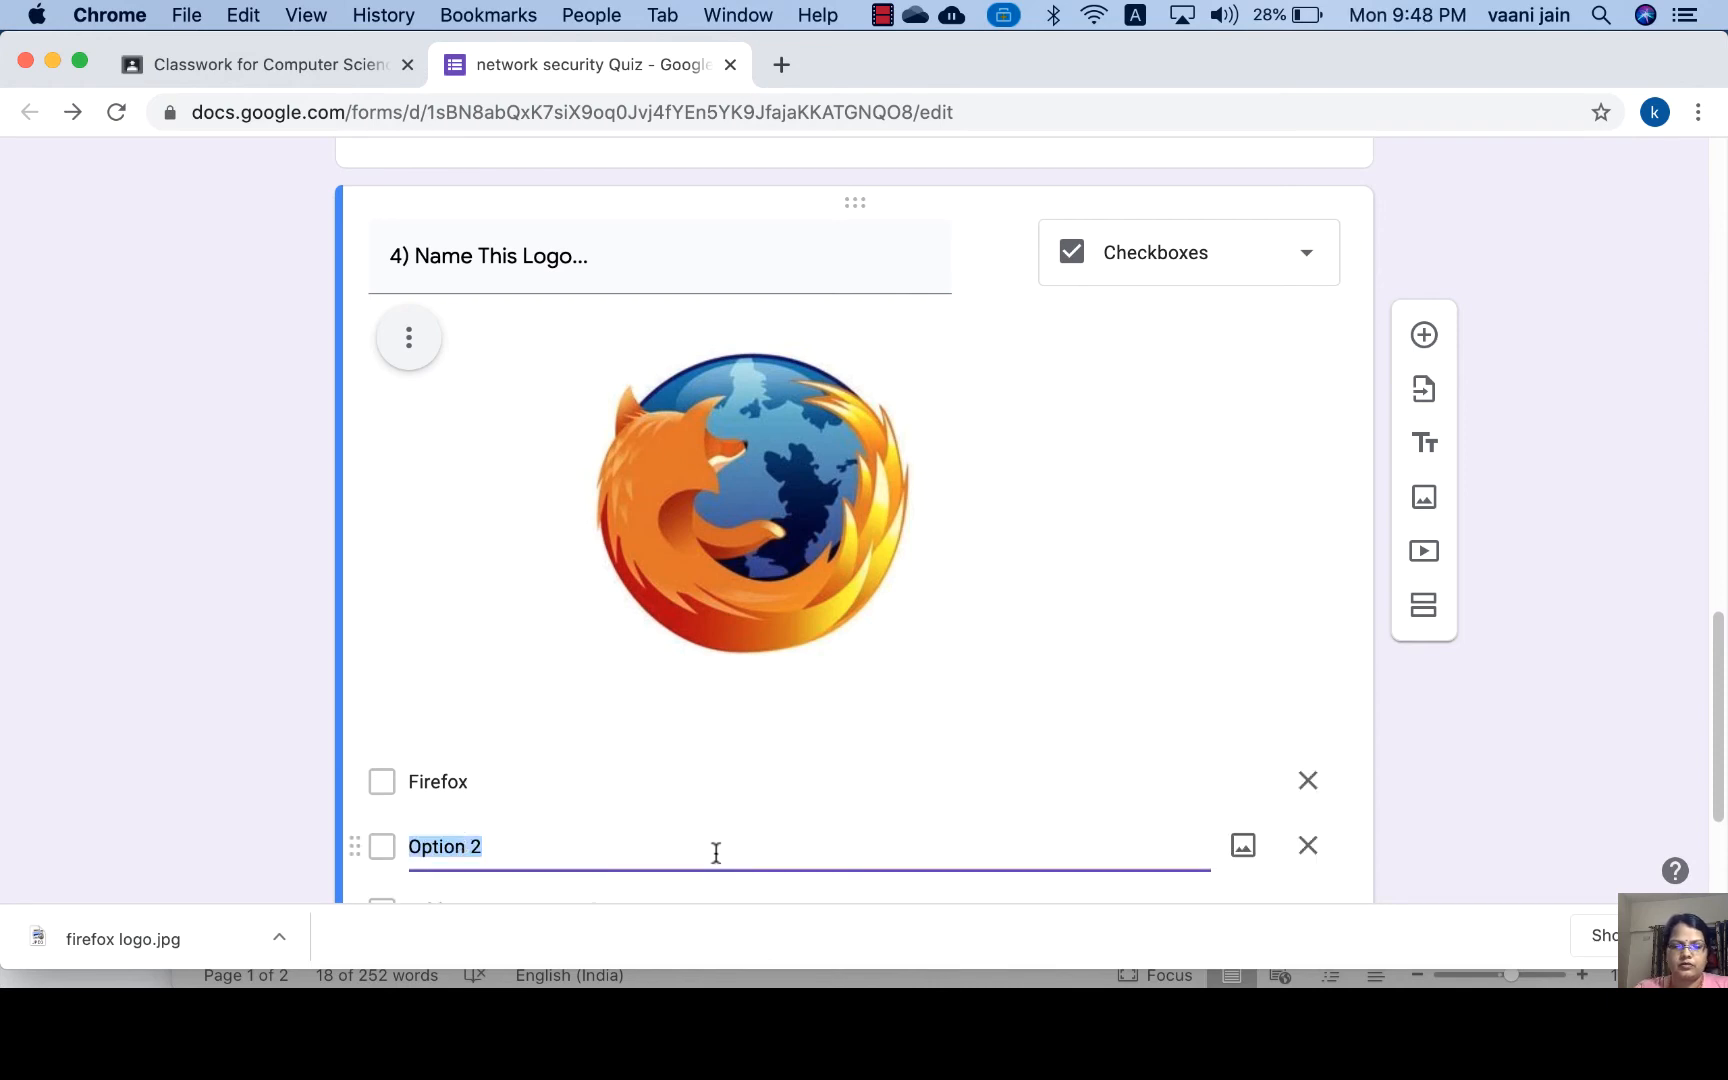
text(Br)
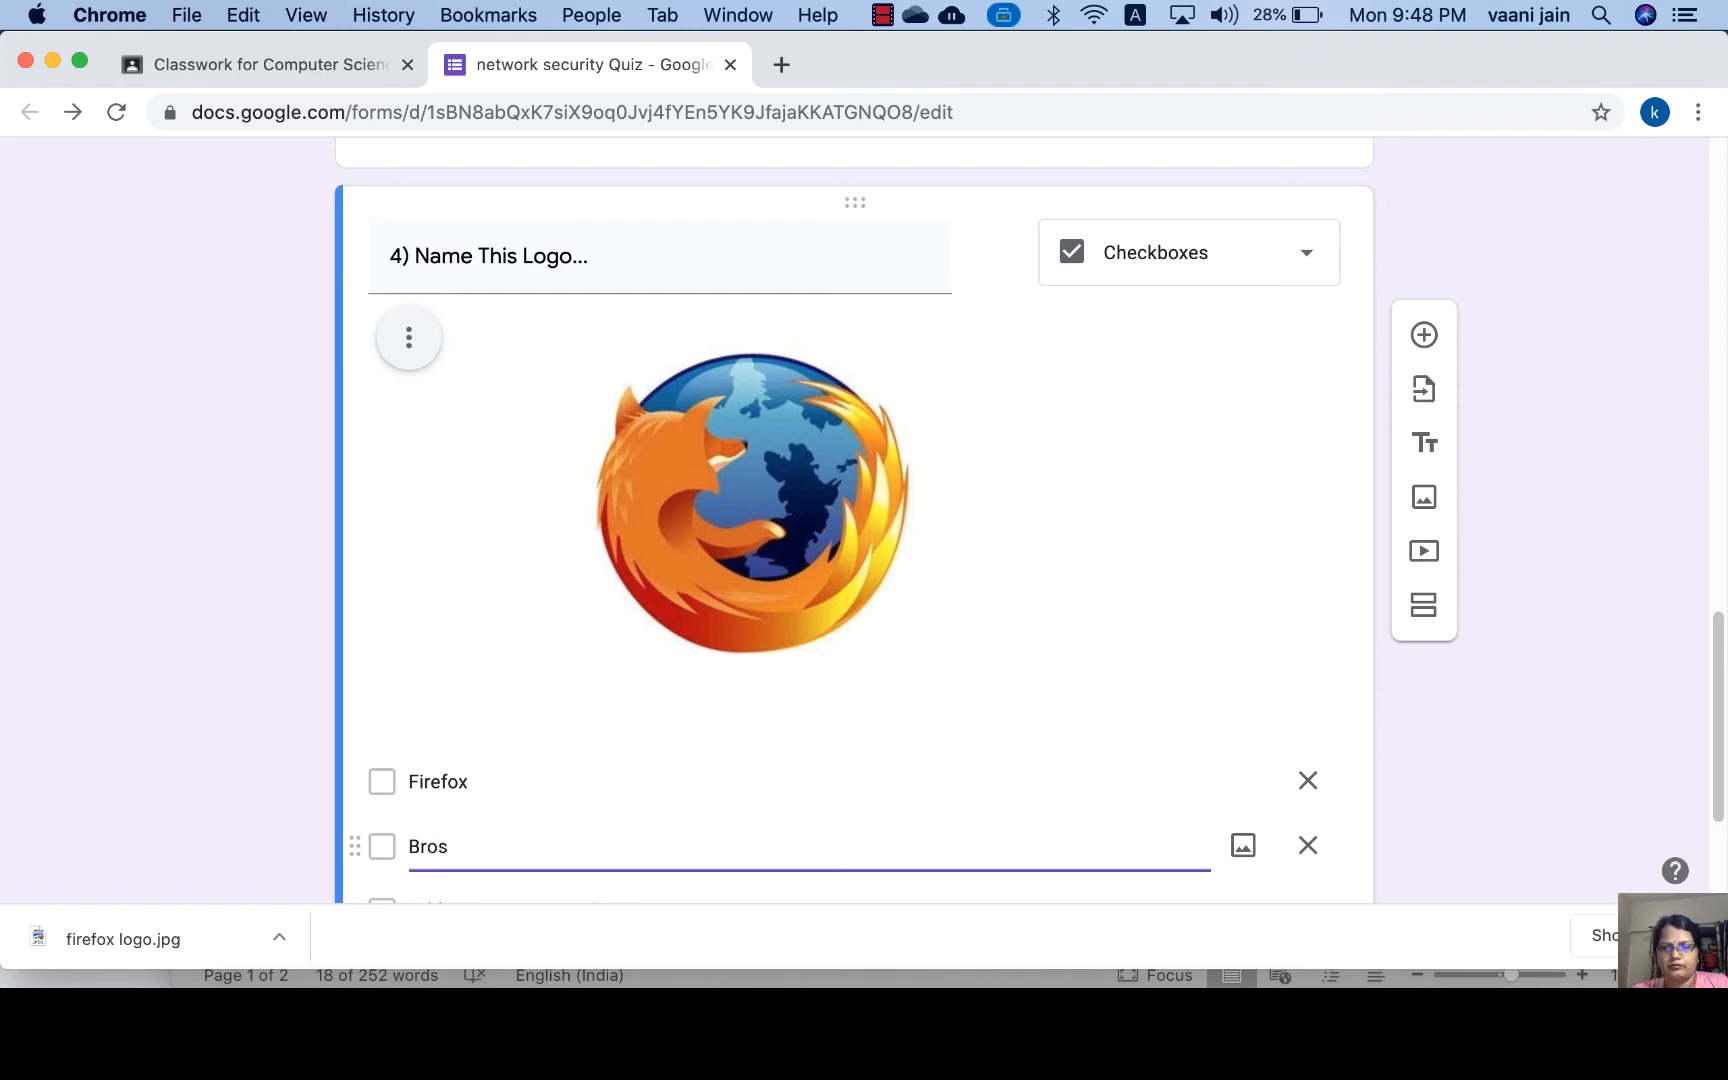
text(owser)
scroll(571, 876, down, 1)
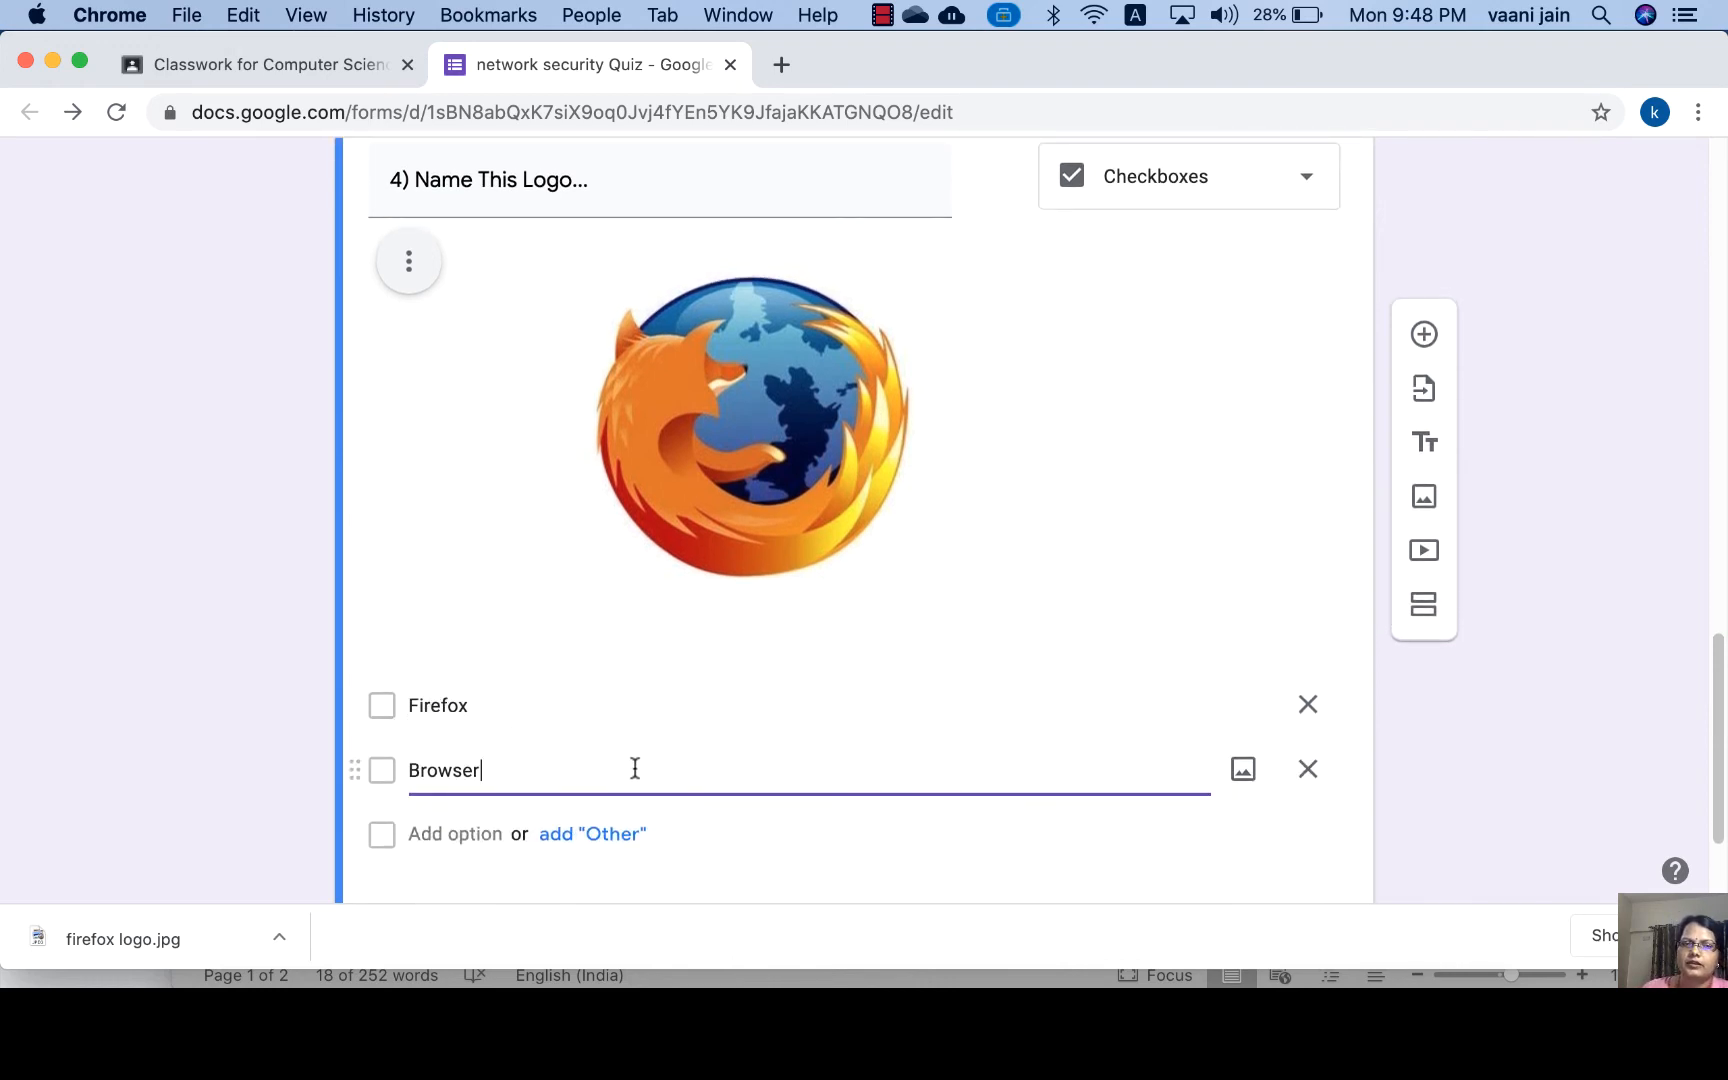
click(411, 770)
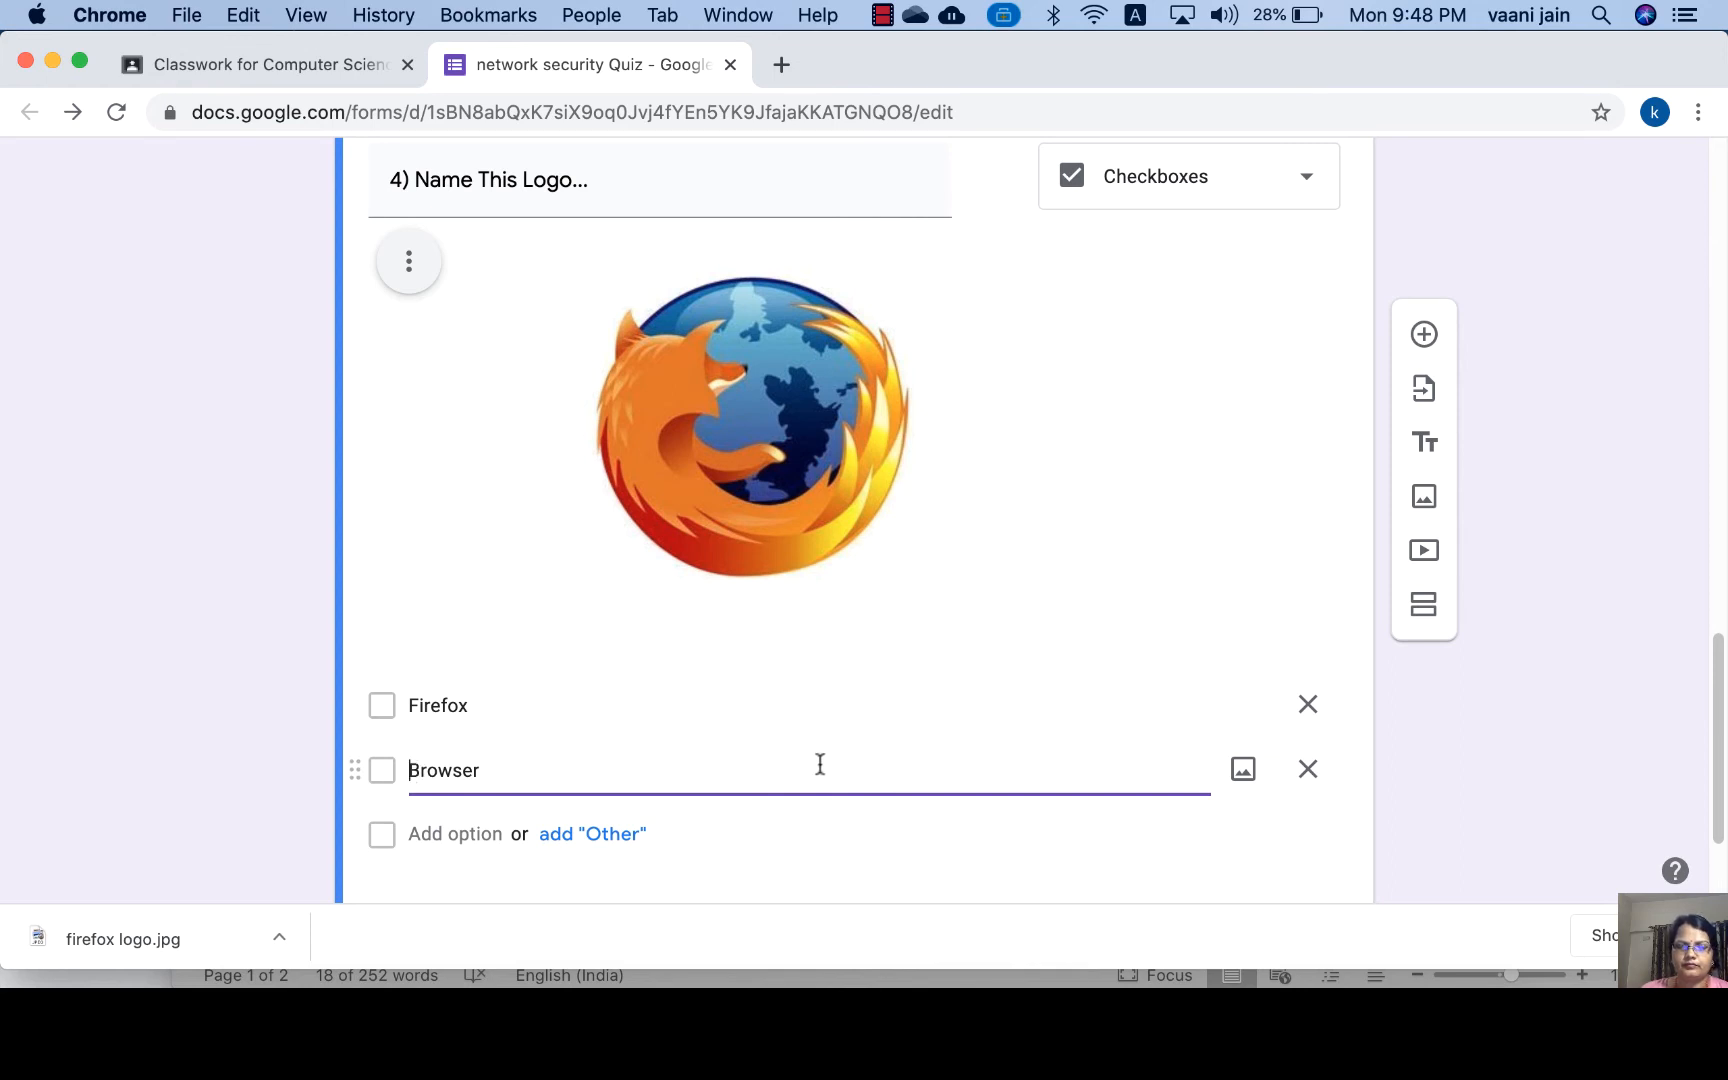
Mark both "Firefox" and "Browser" as correct answers in question 4's answer key.
scroll(788, 790, down, 2)
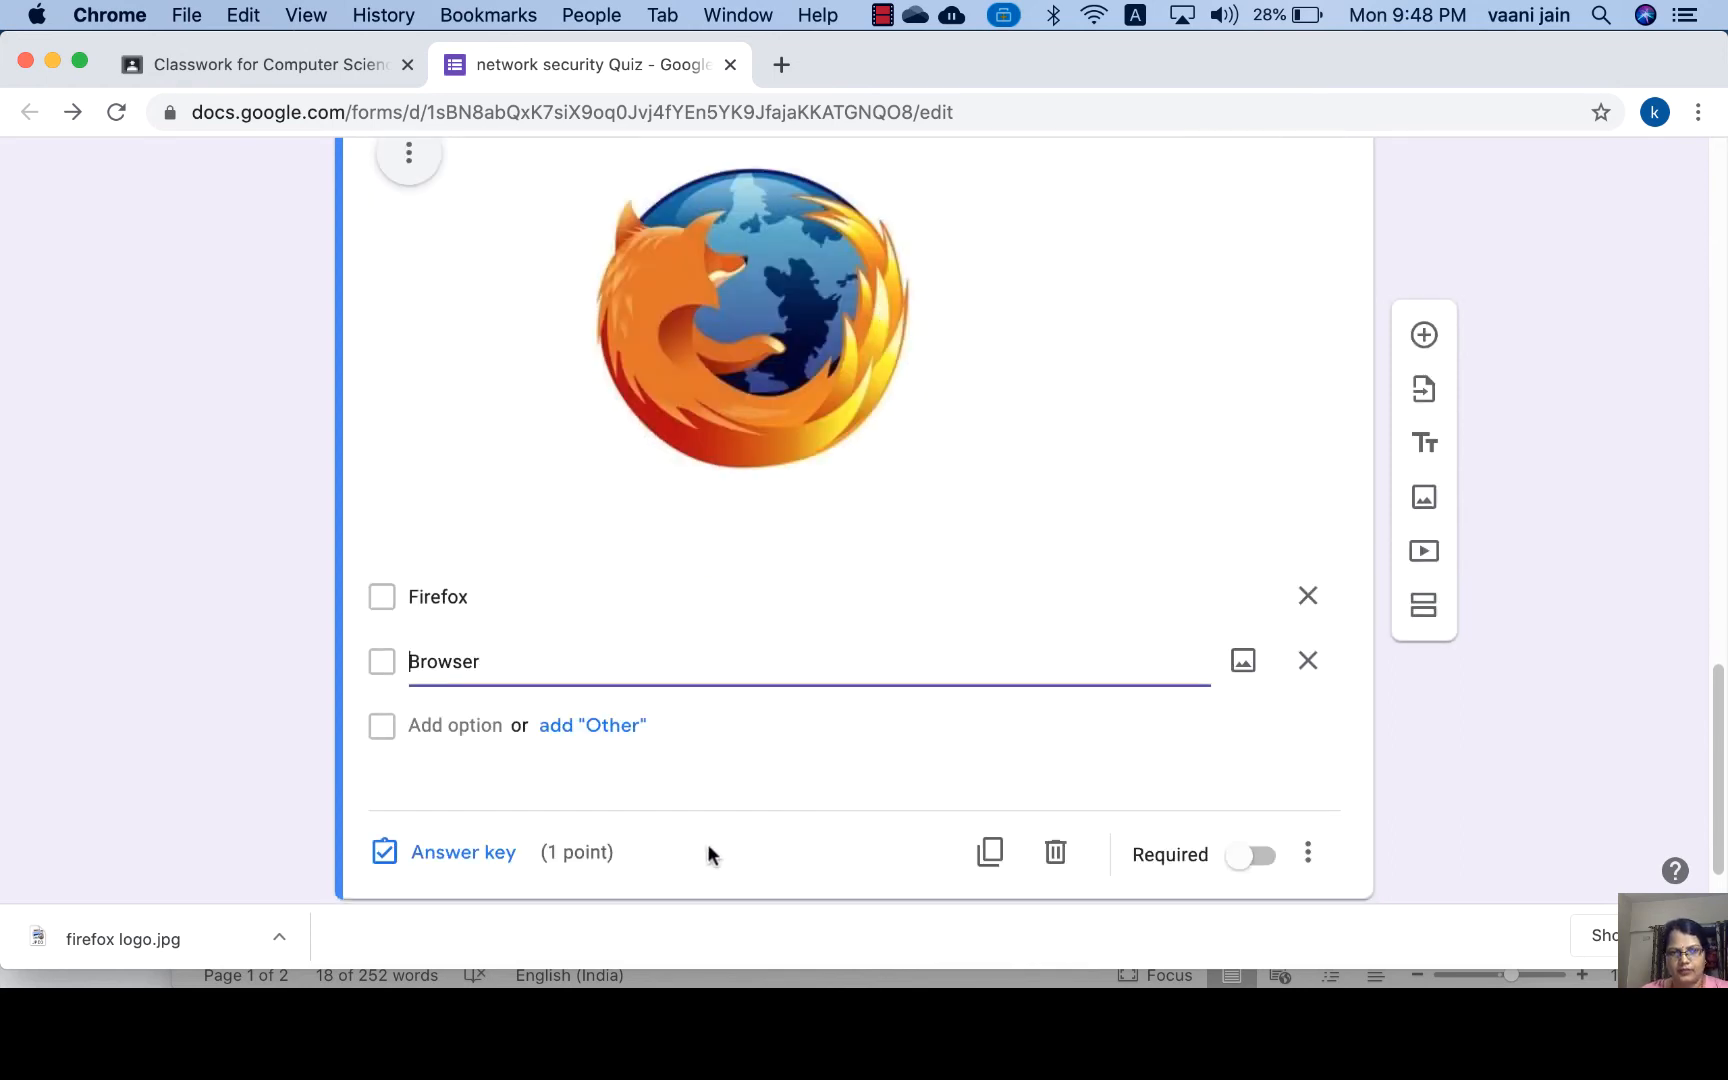
click(440, 852)
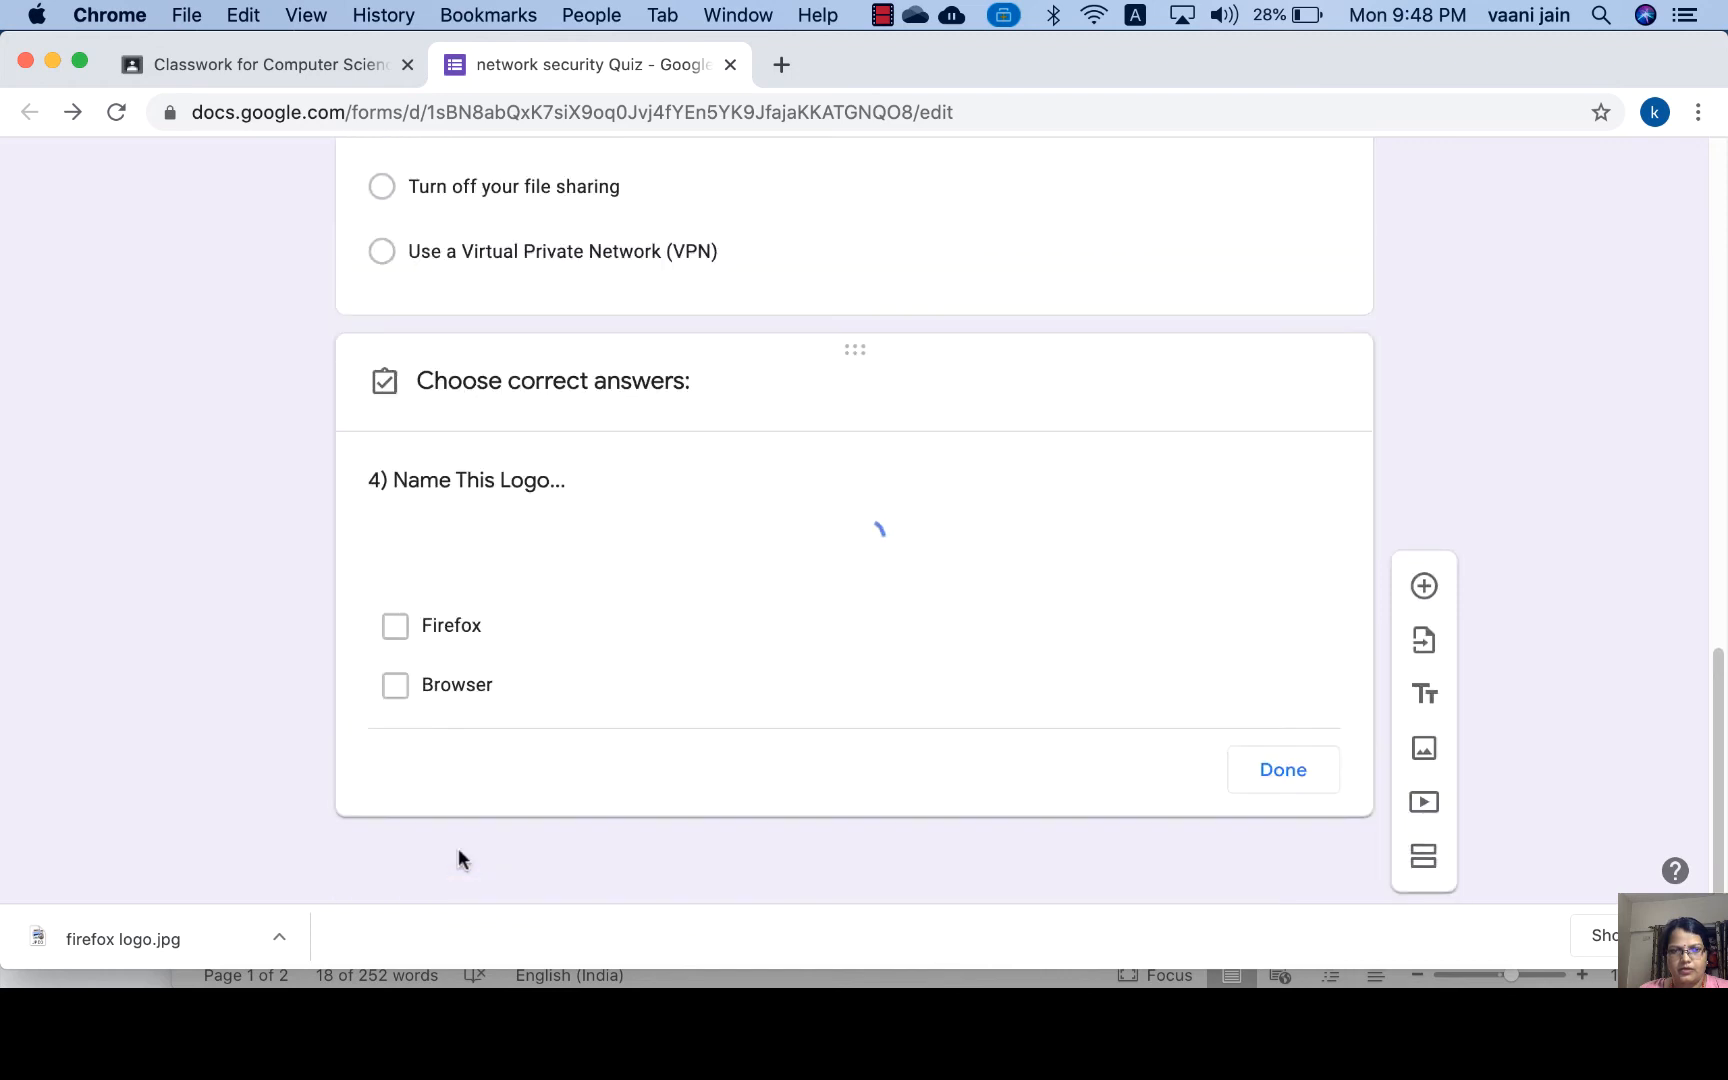
scroll(700, 740, down, 4)
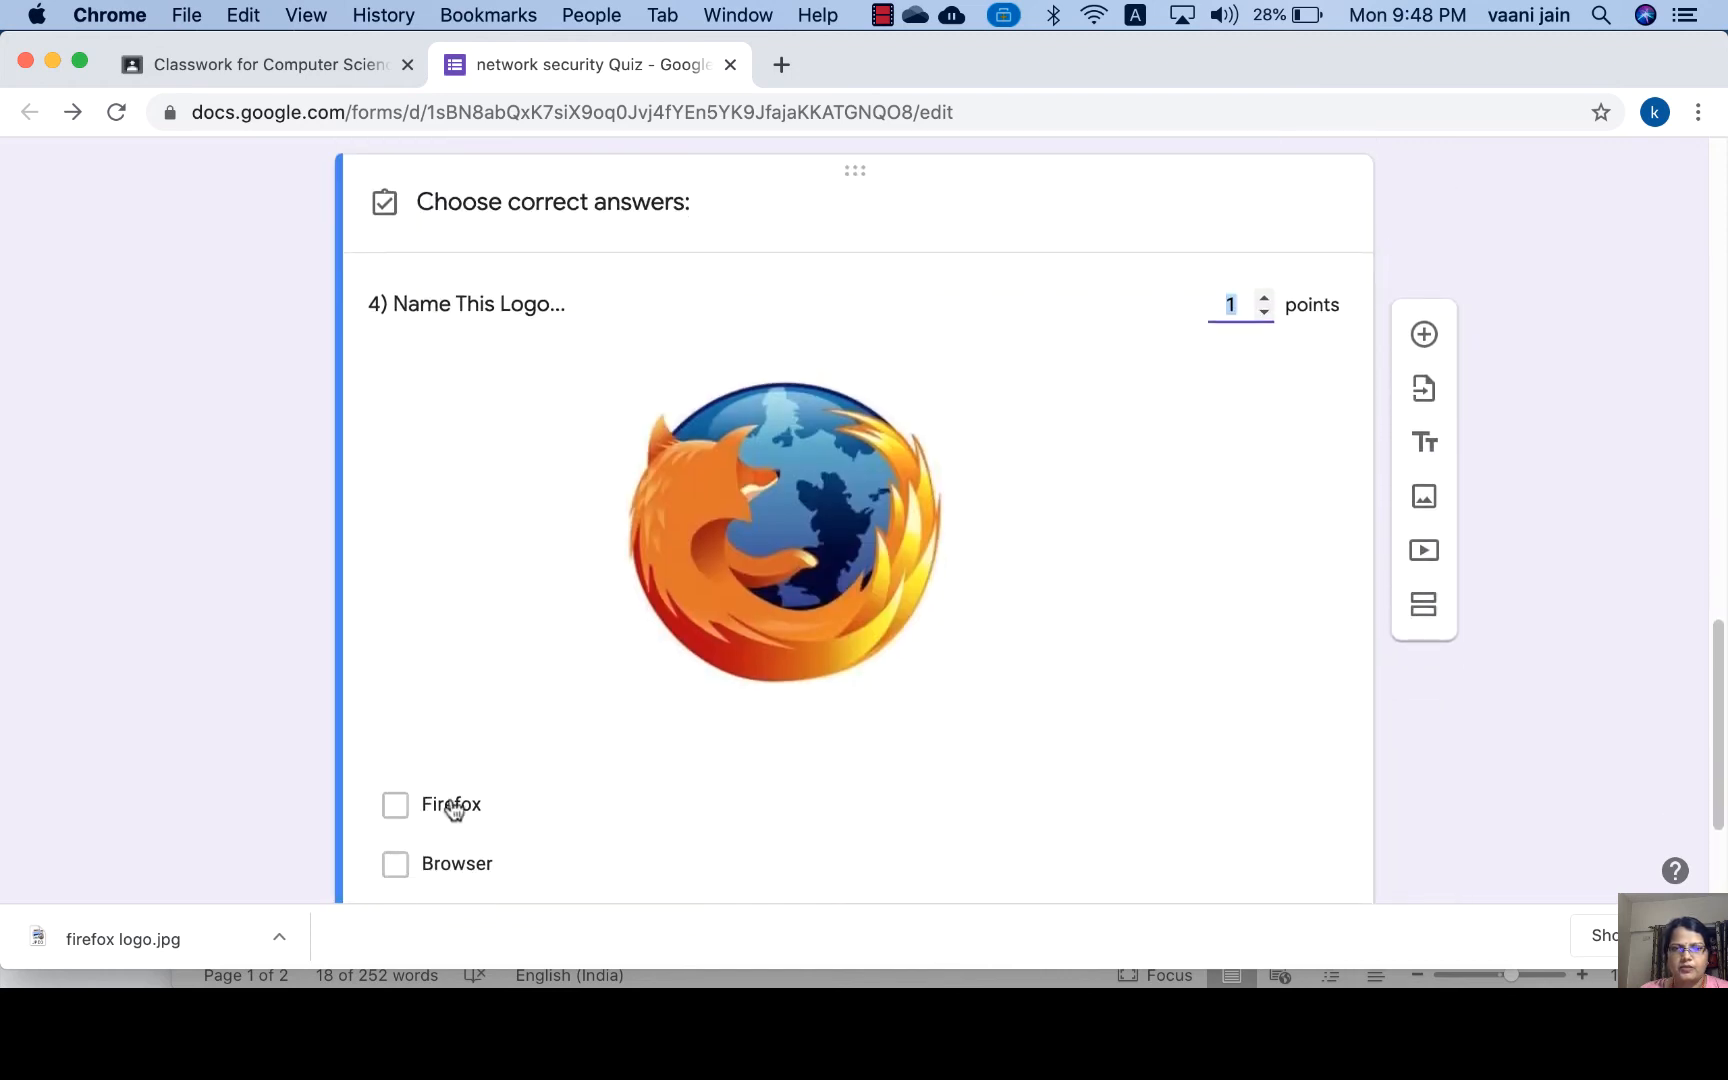
click(396, 806)
click(395, 865)
scroll(775, 840, down, 4)
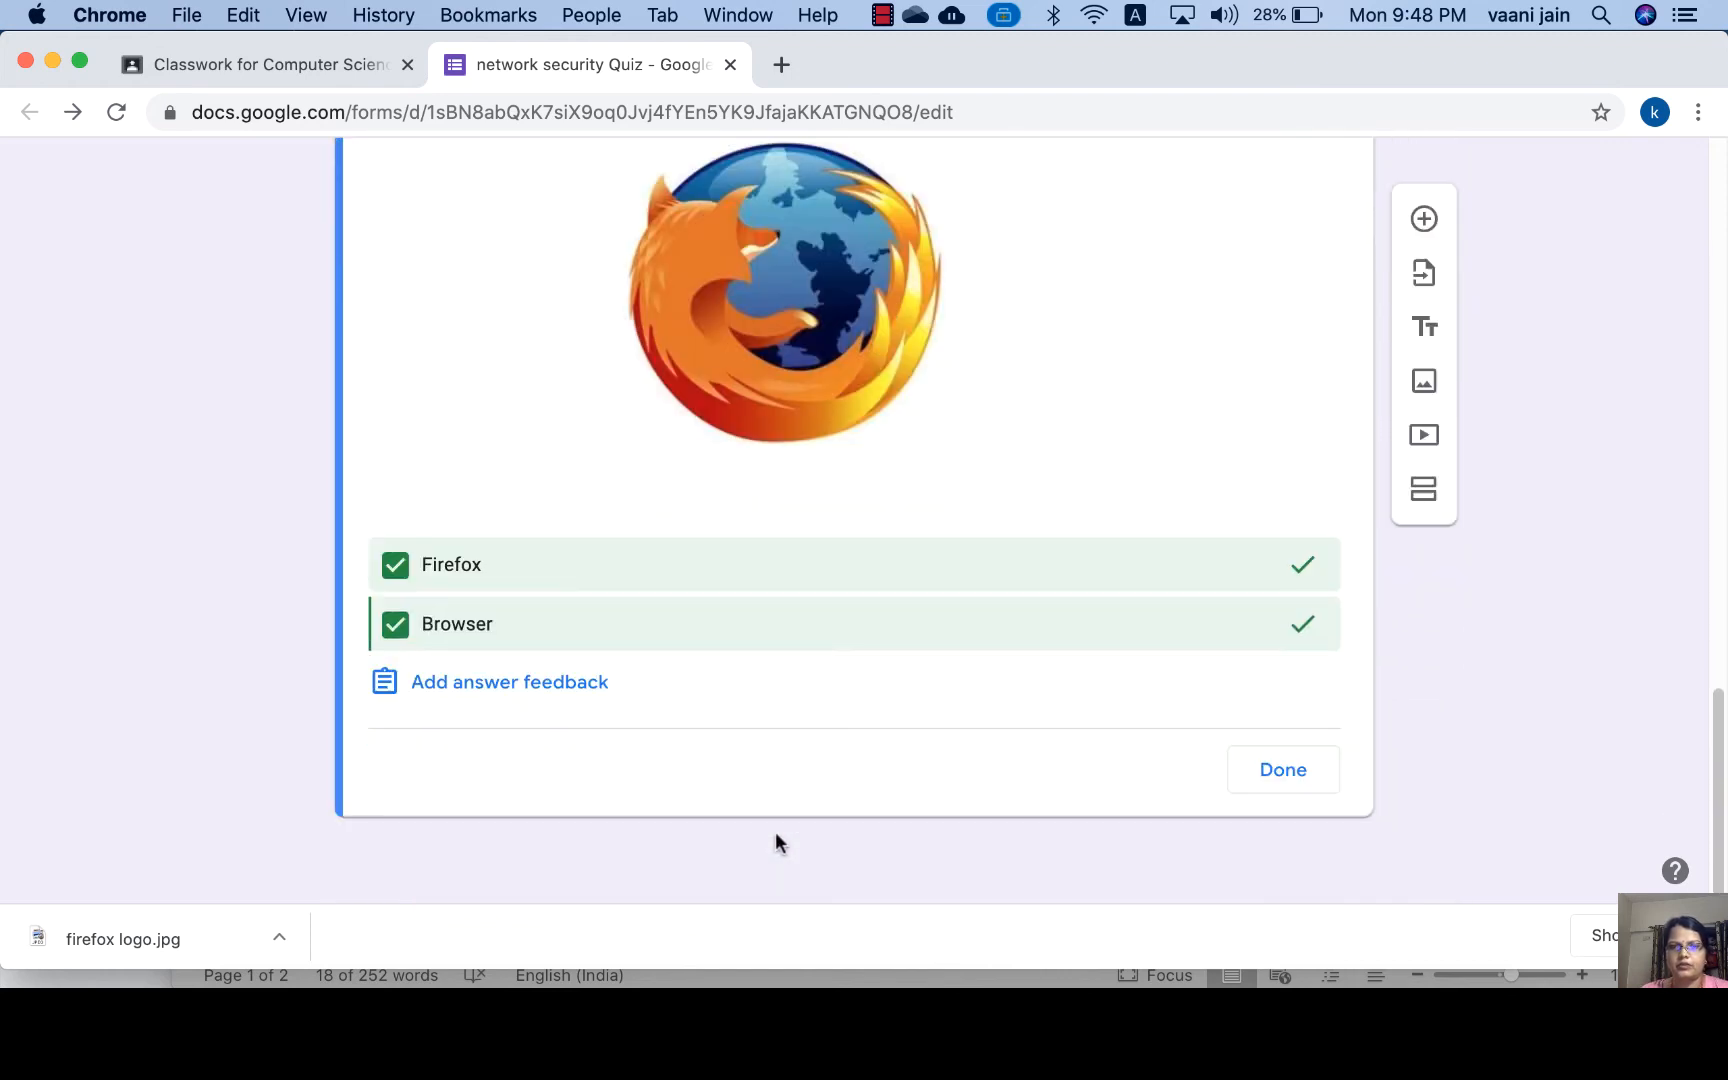
click(1272, 775)
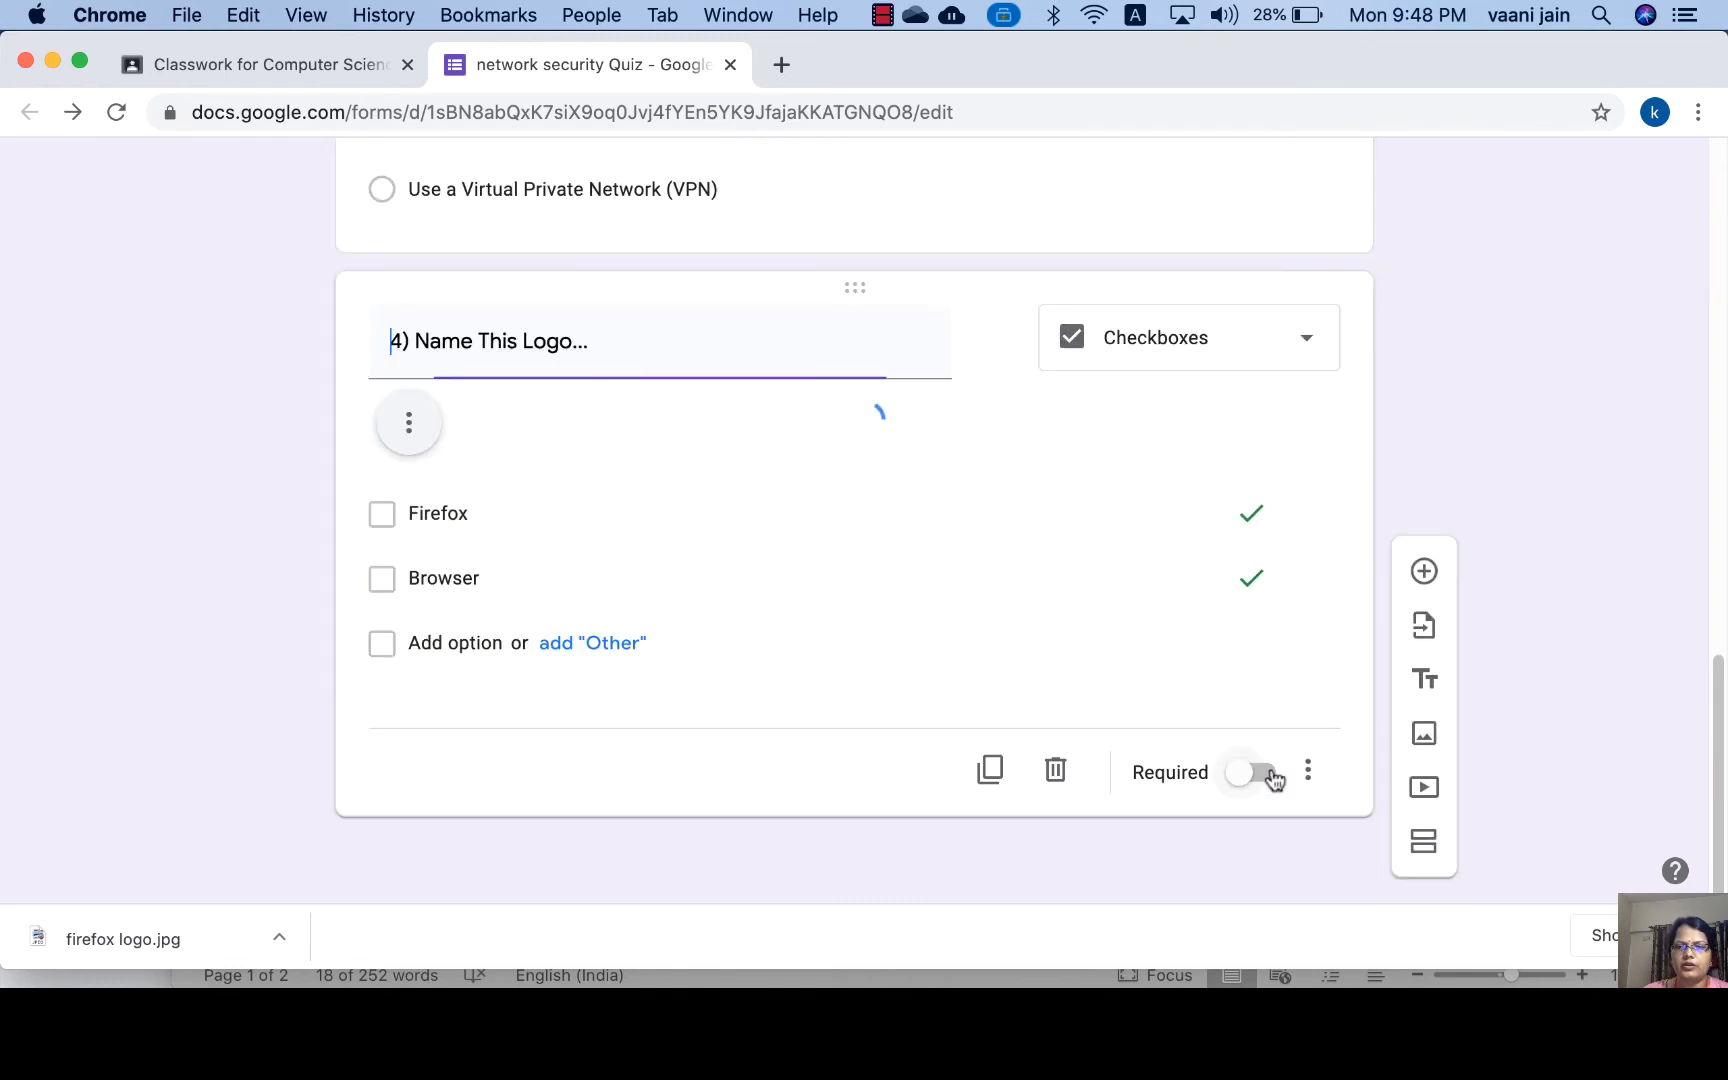
Add response validation to question 4's checkboxes and remove it again.
scroll(1241, 825, down, 5)
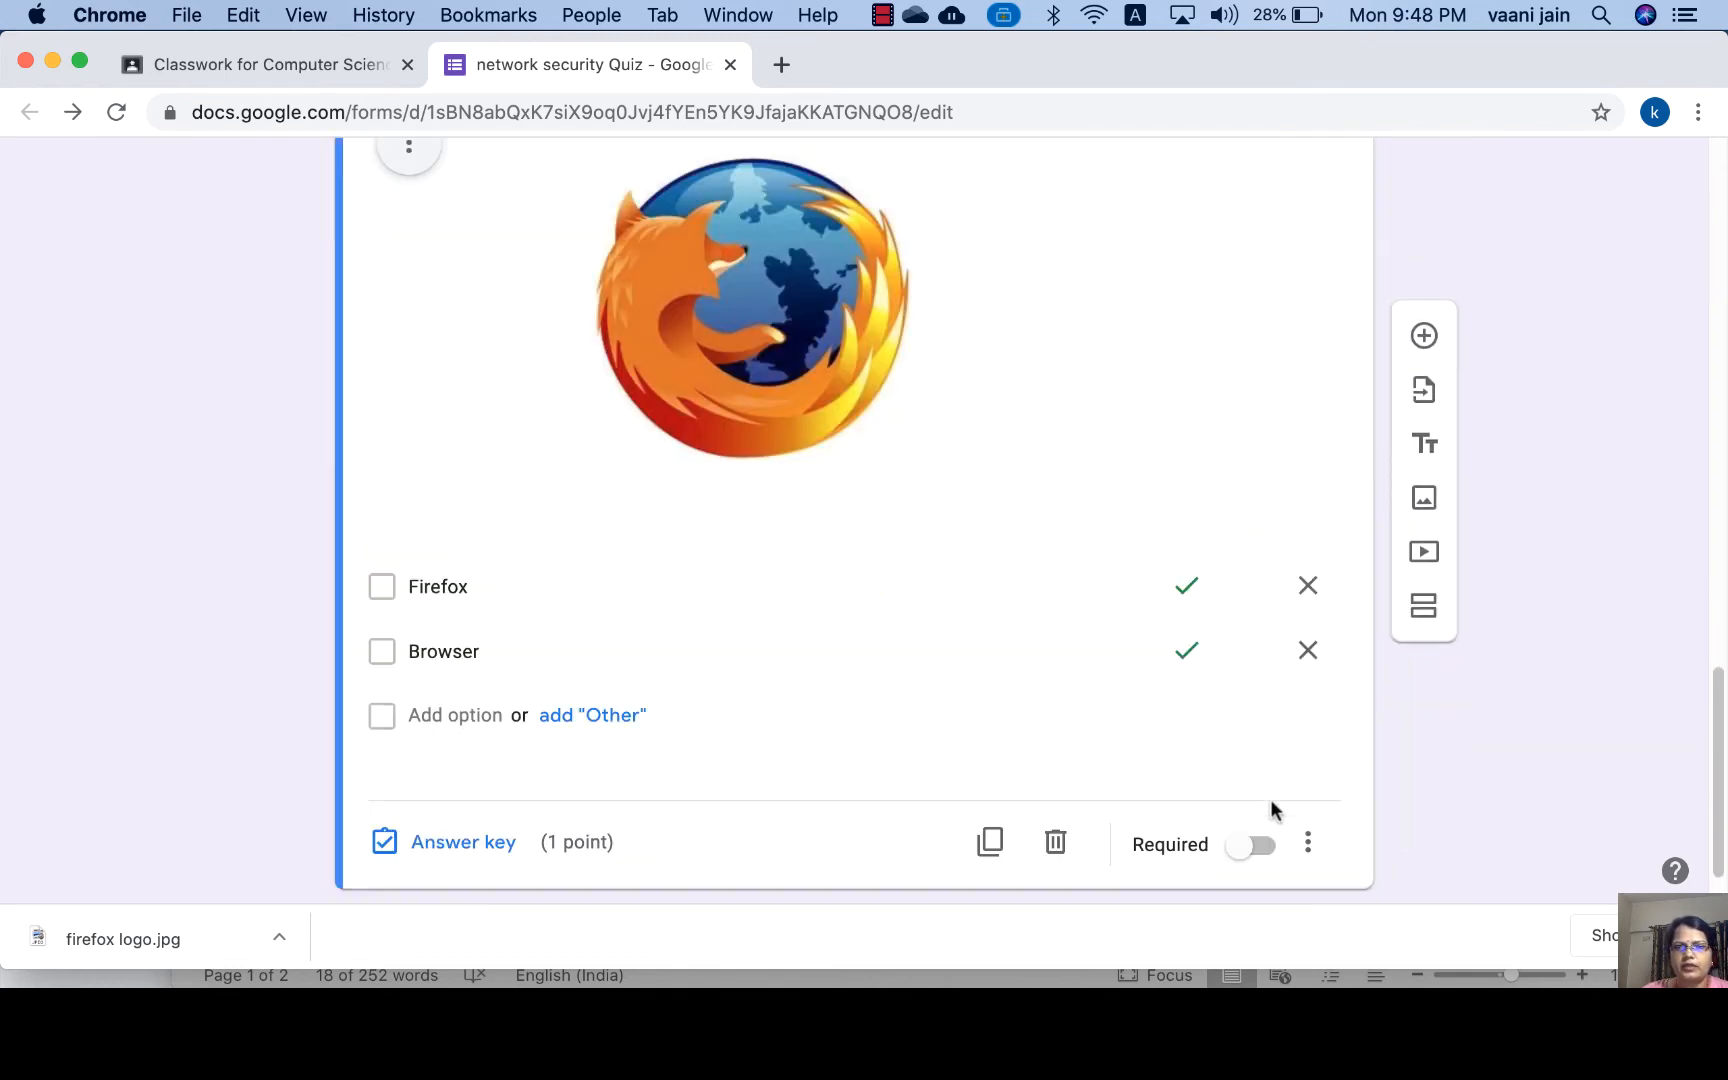
click(1308, 843)
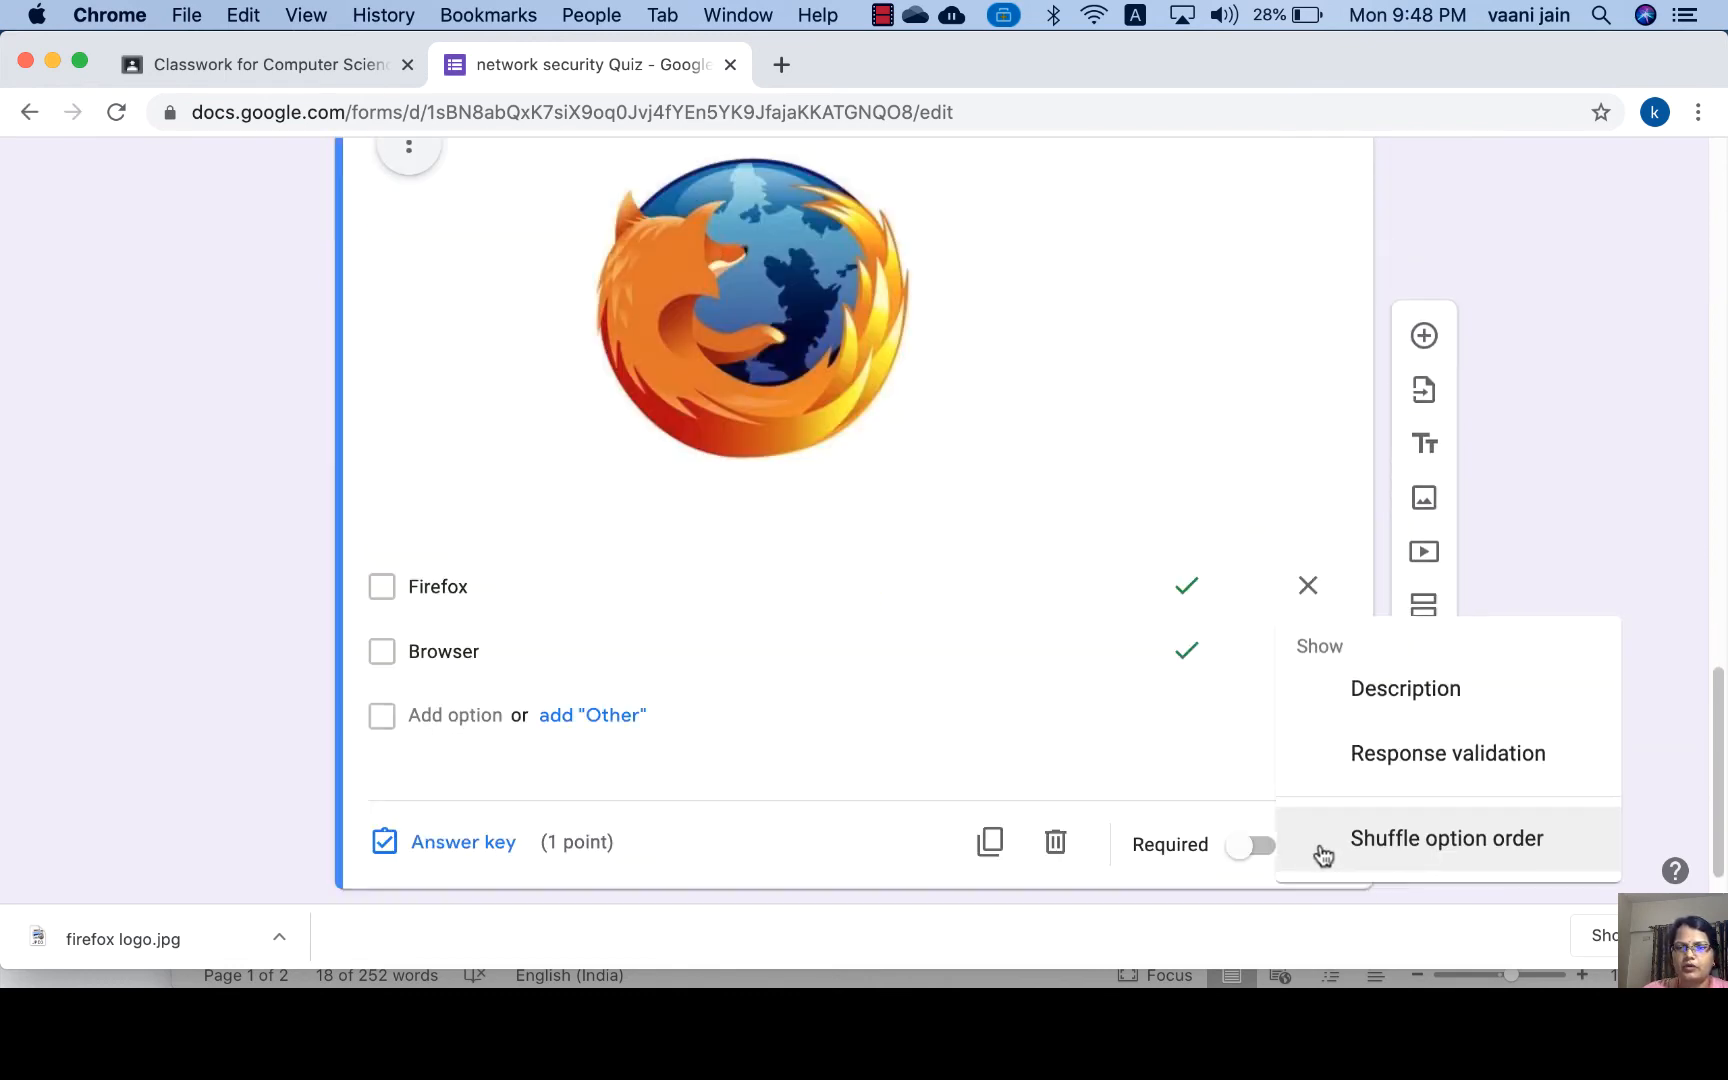
click(1452, 756)
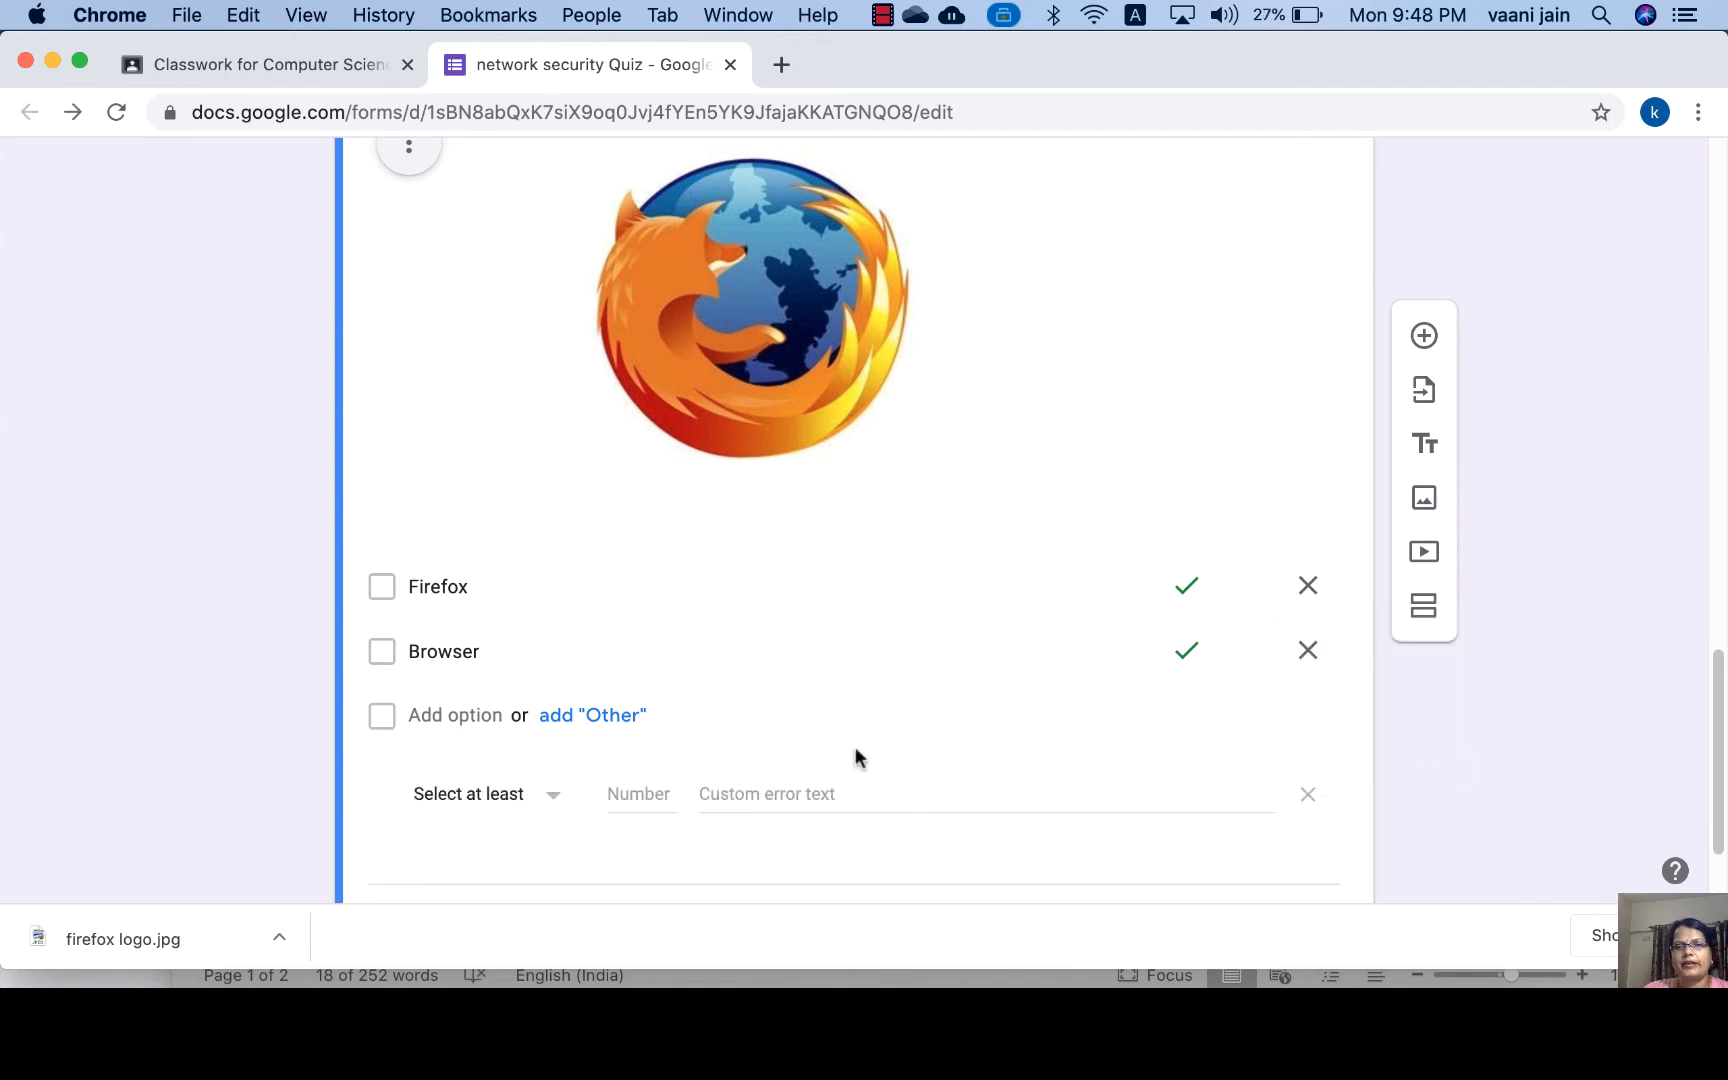
click(1307, 794)
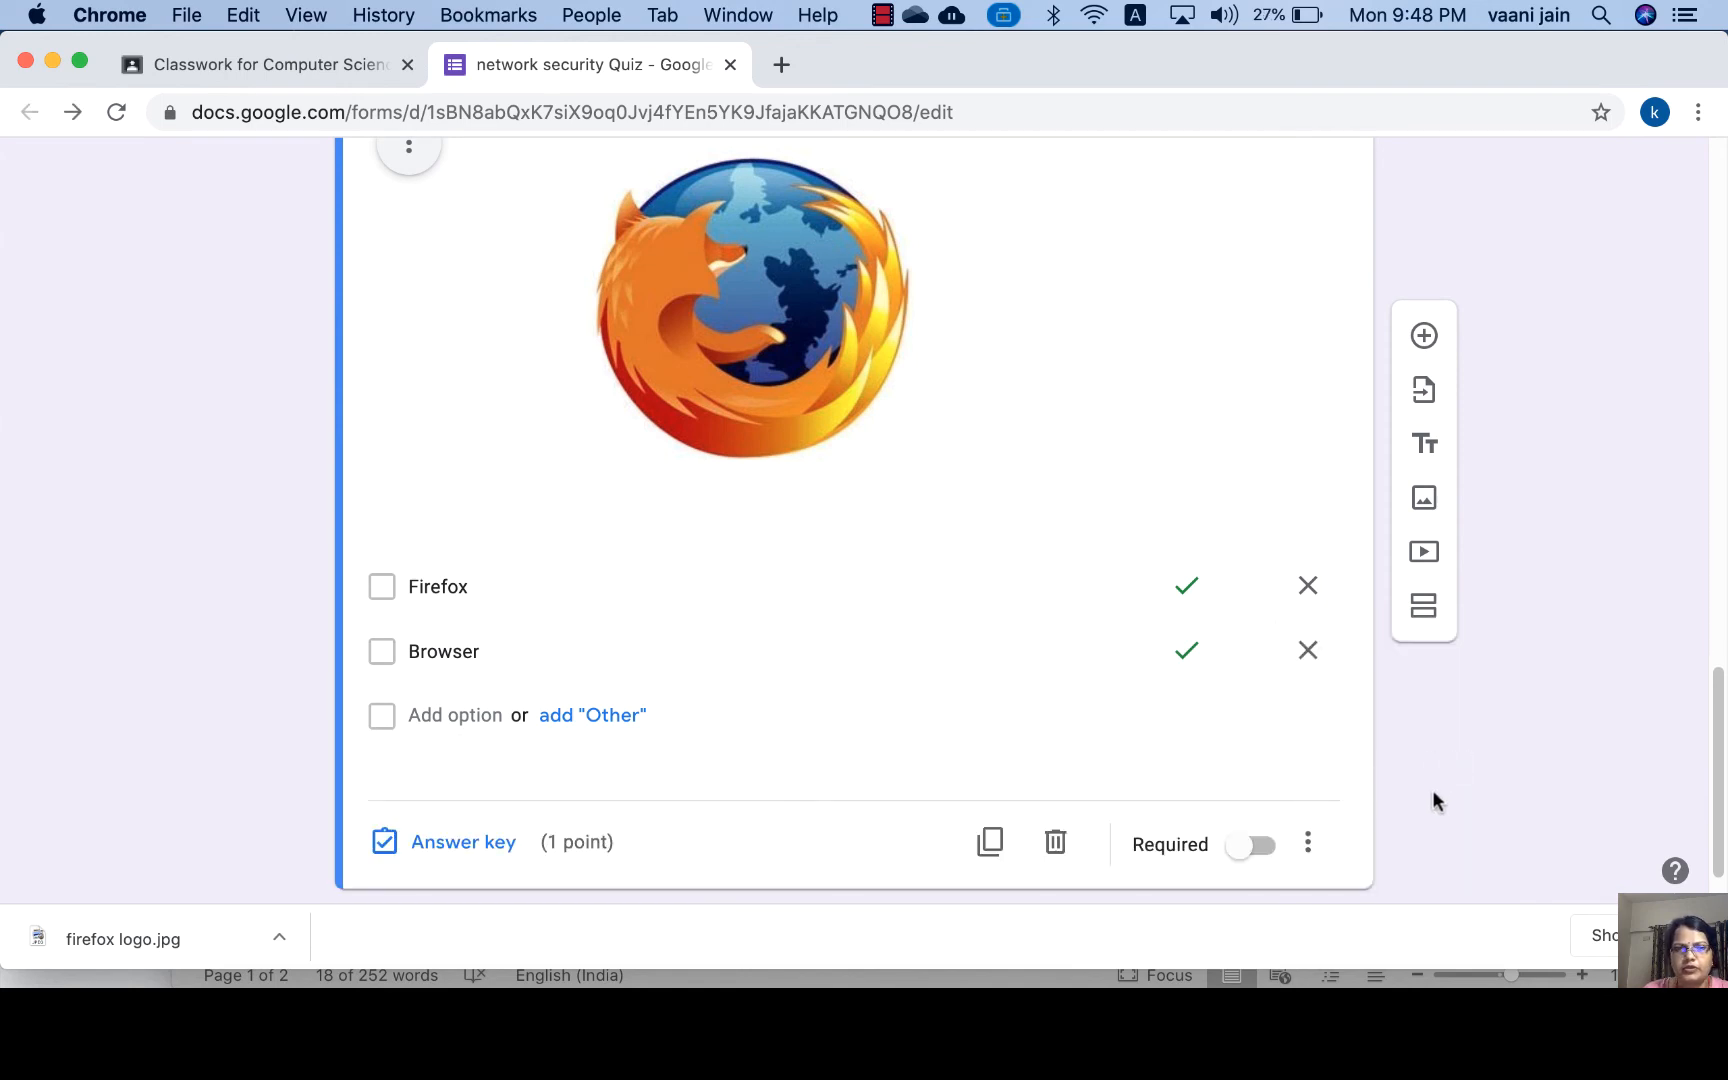
Add a new question below question 4.
scroll(845, 648, up, 3)
scroll(864, 671, down, 4)
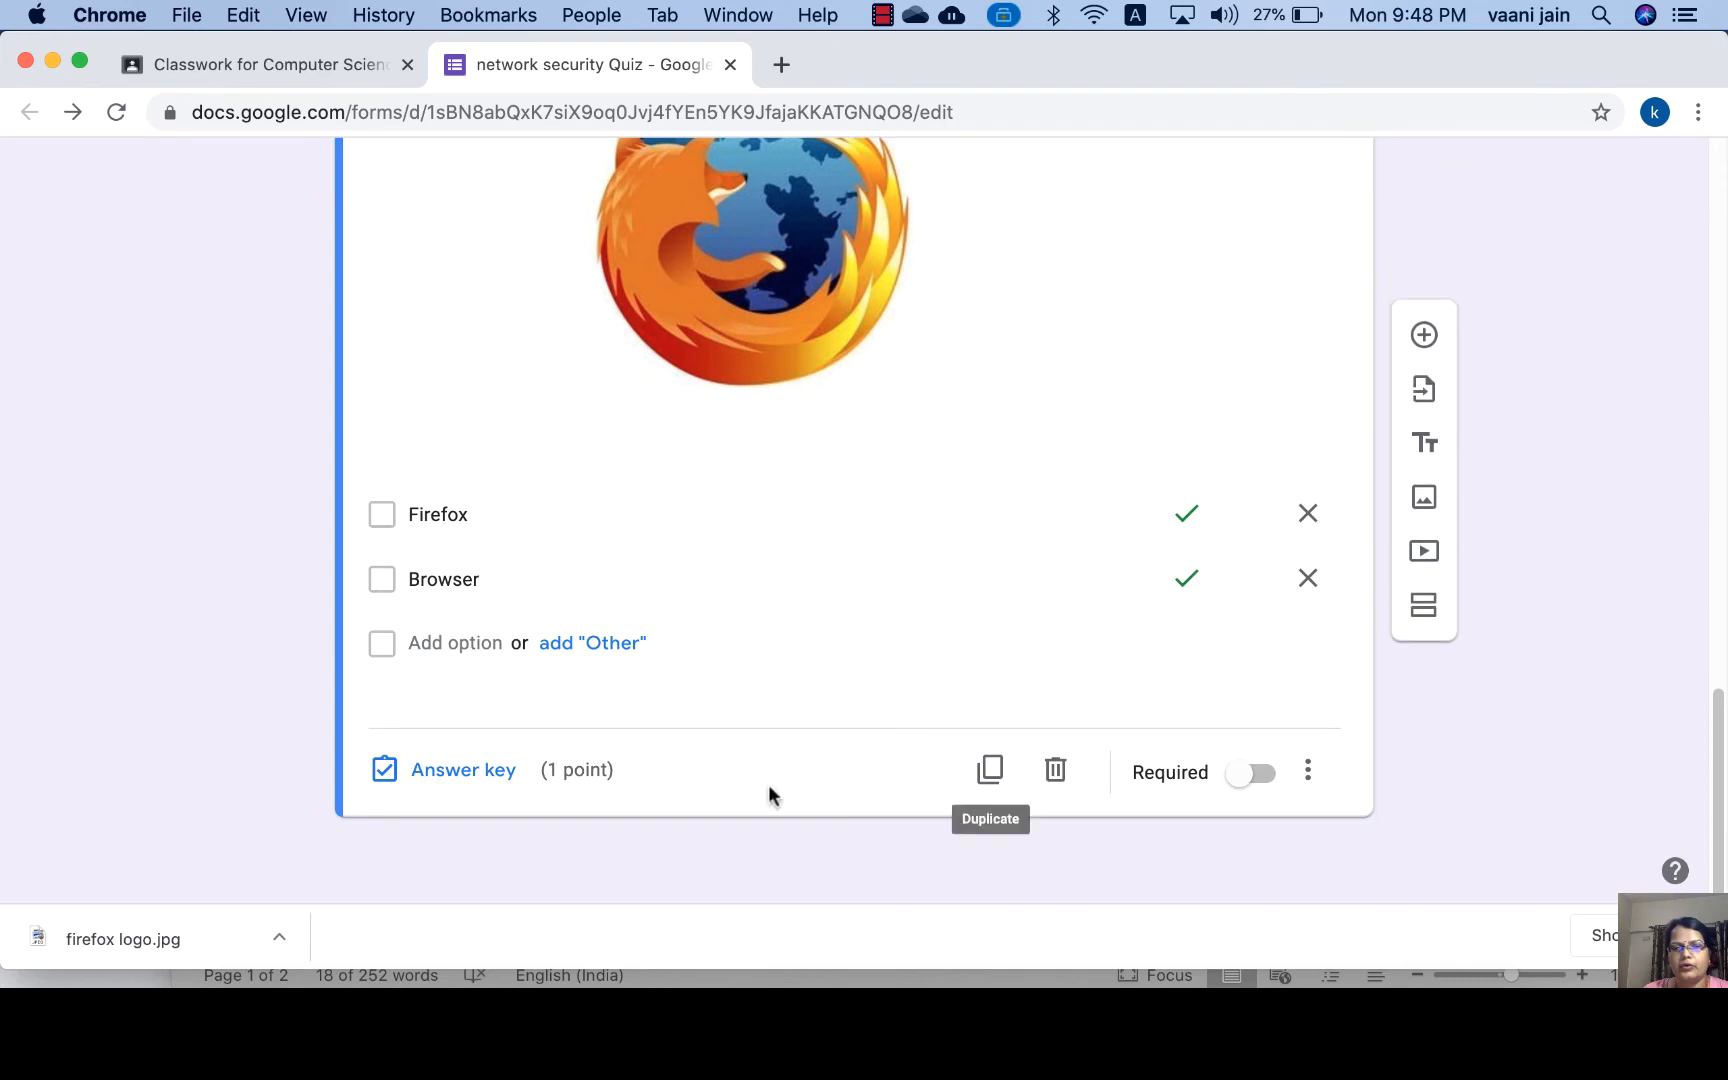
click(1424, 337)
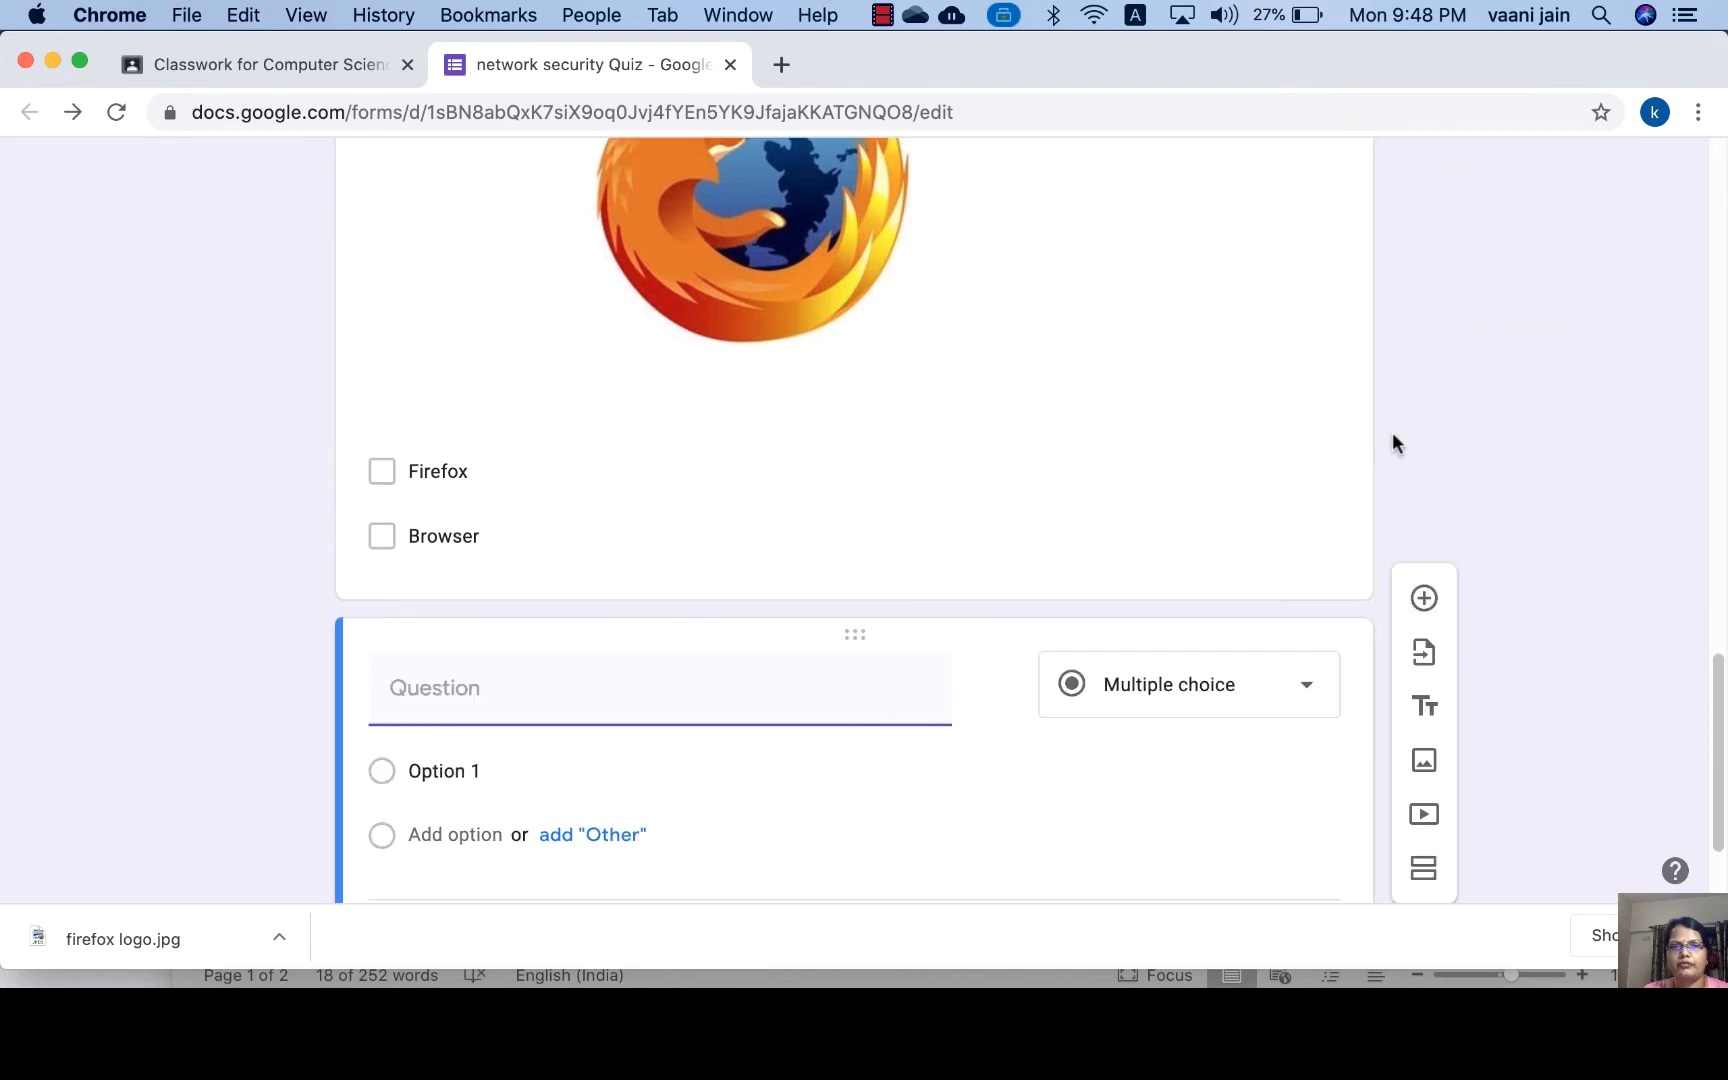
click(1187, 985)
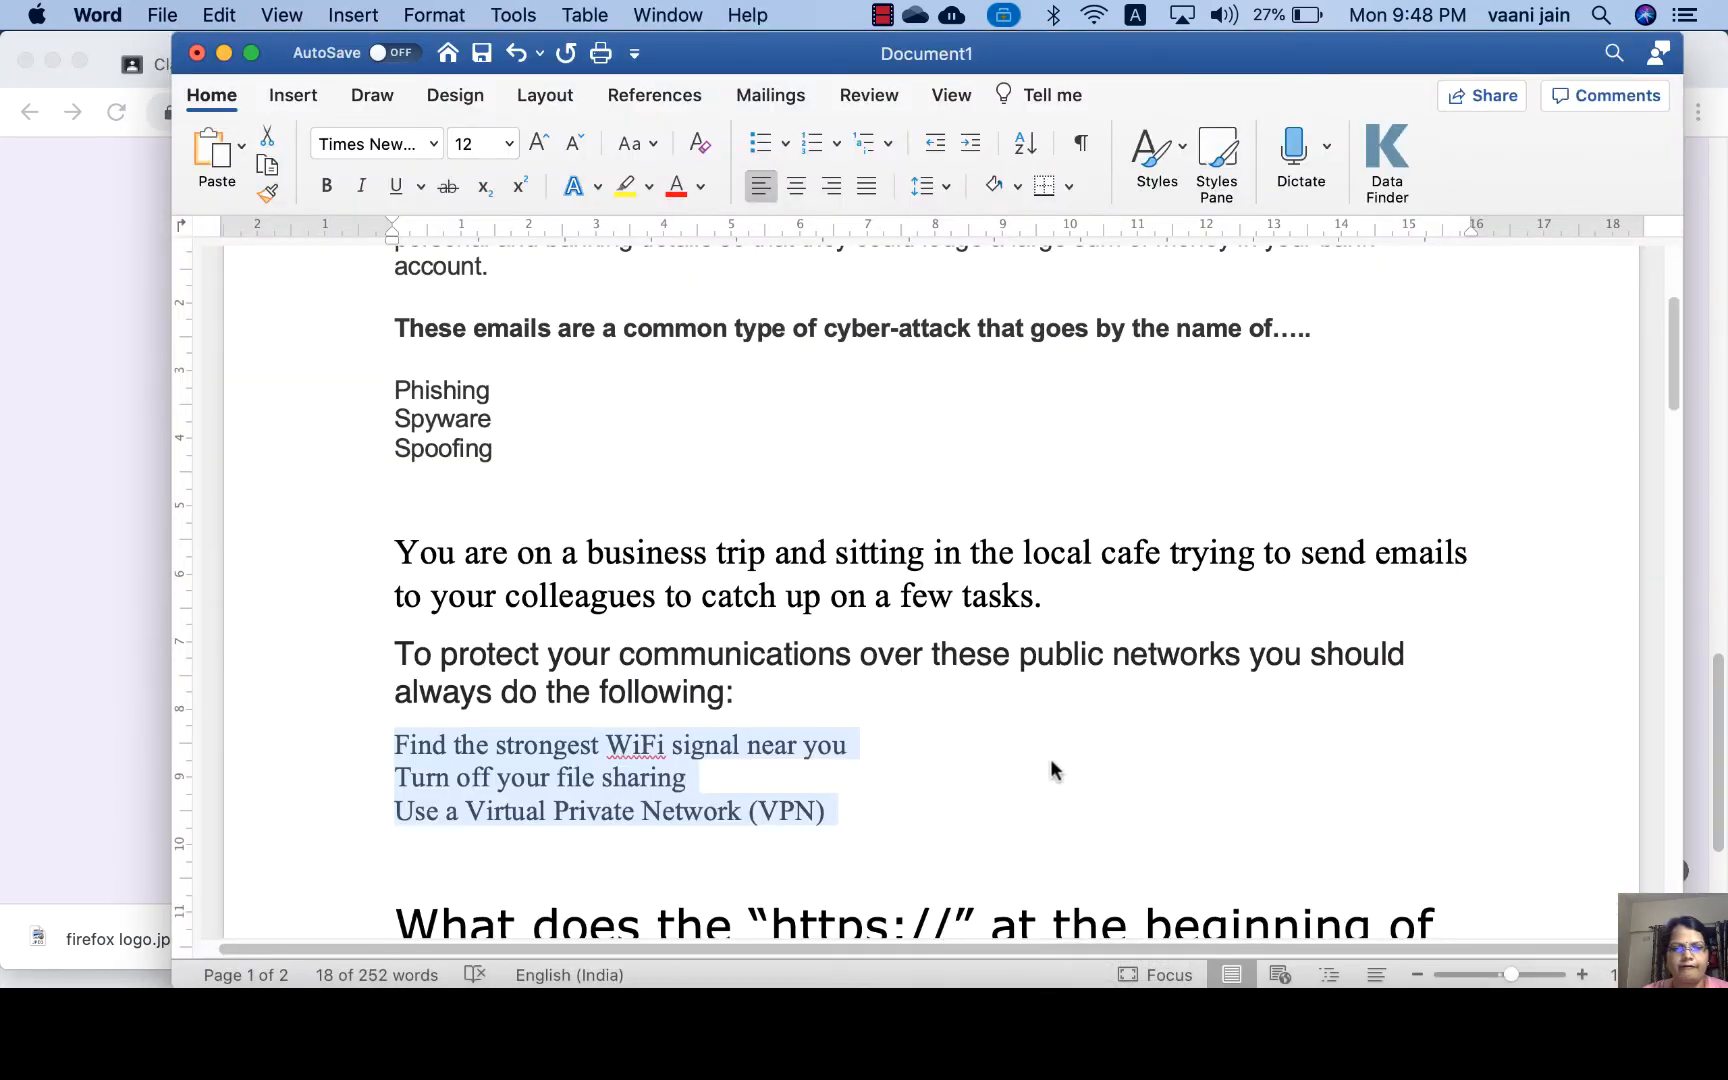
scroll(1049, 768, down, 5)
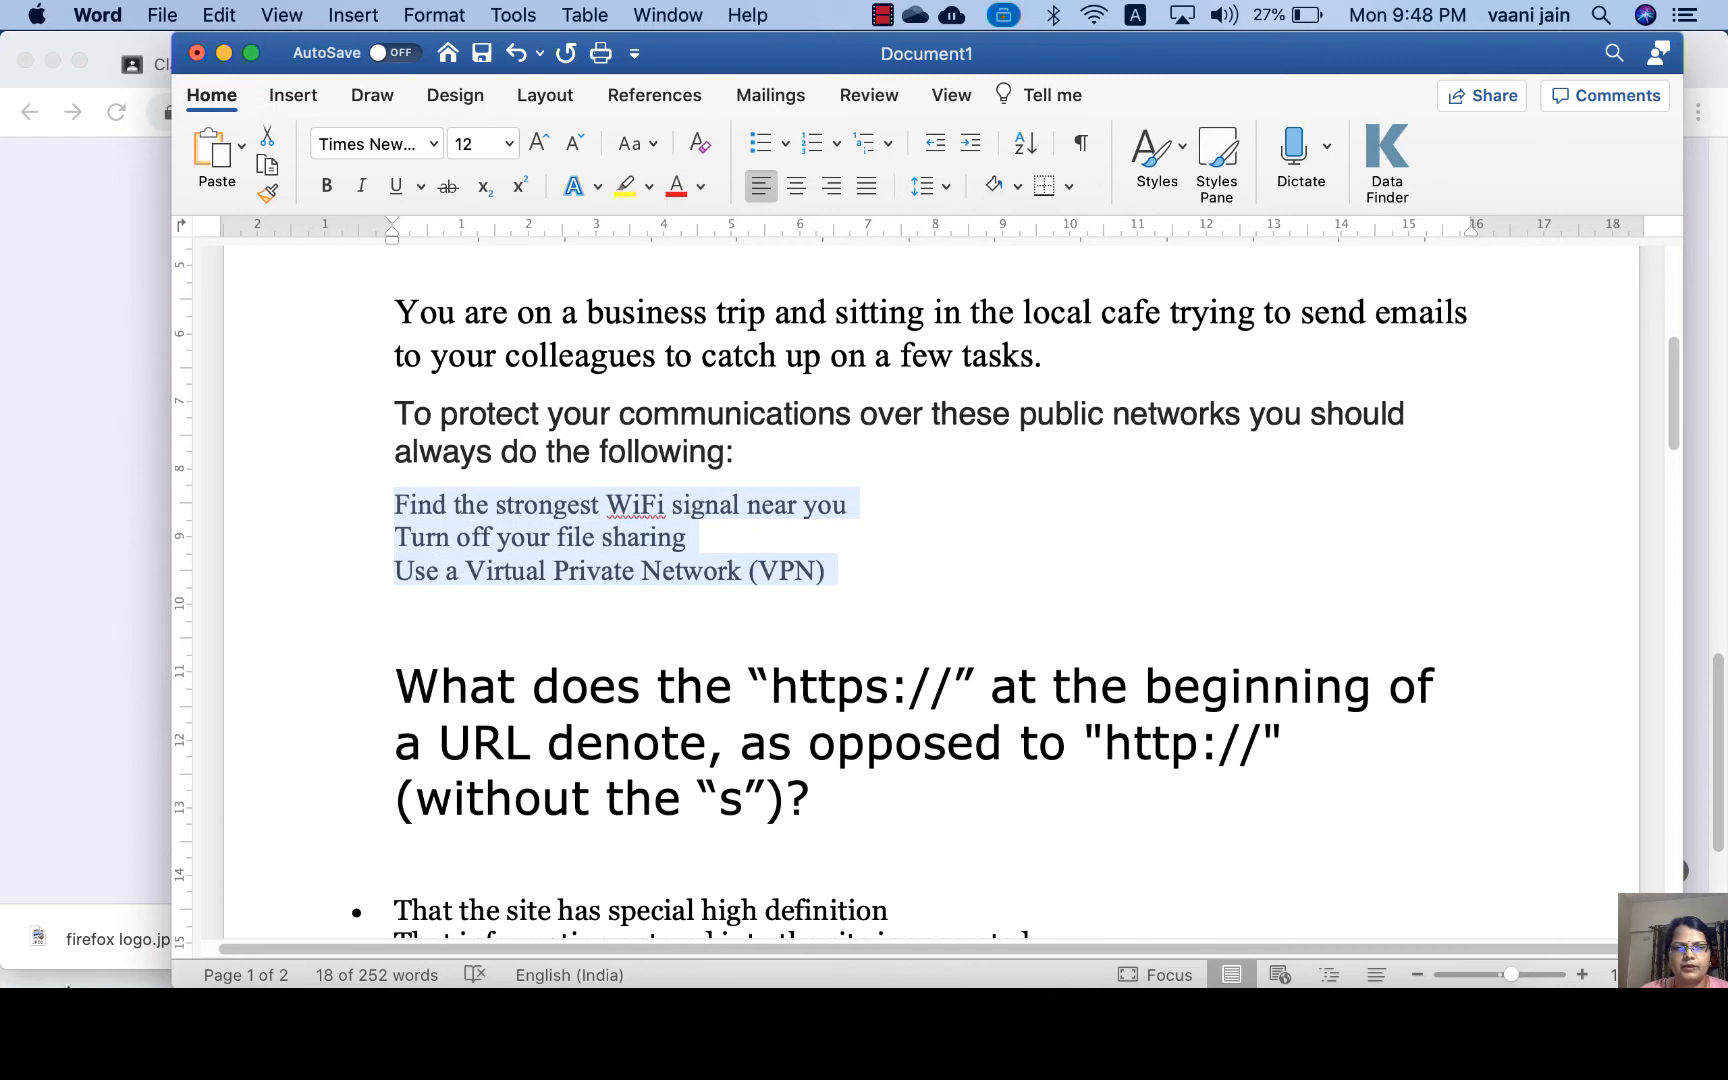
drag(404, 684, 878, 794)
key(super+c)
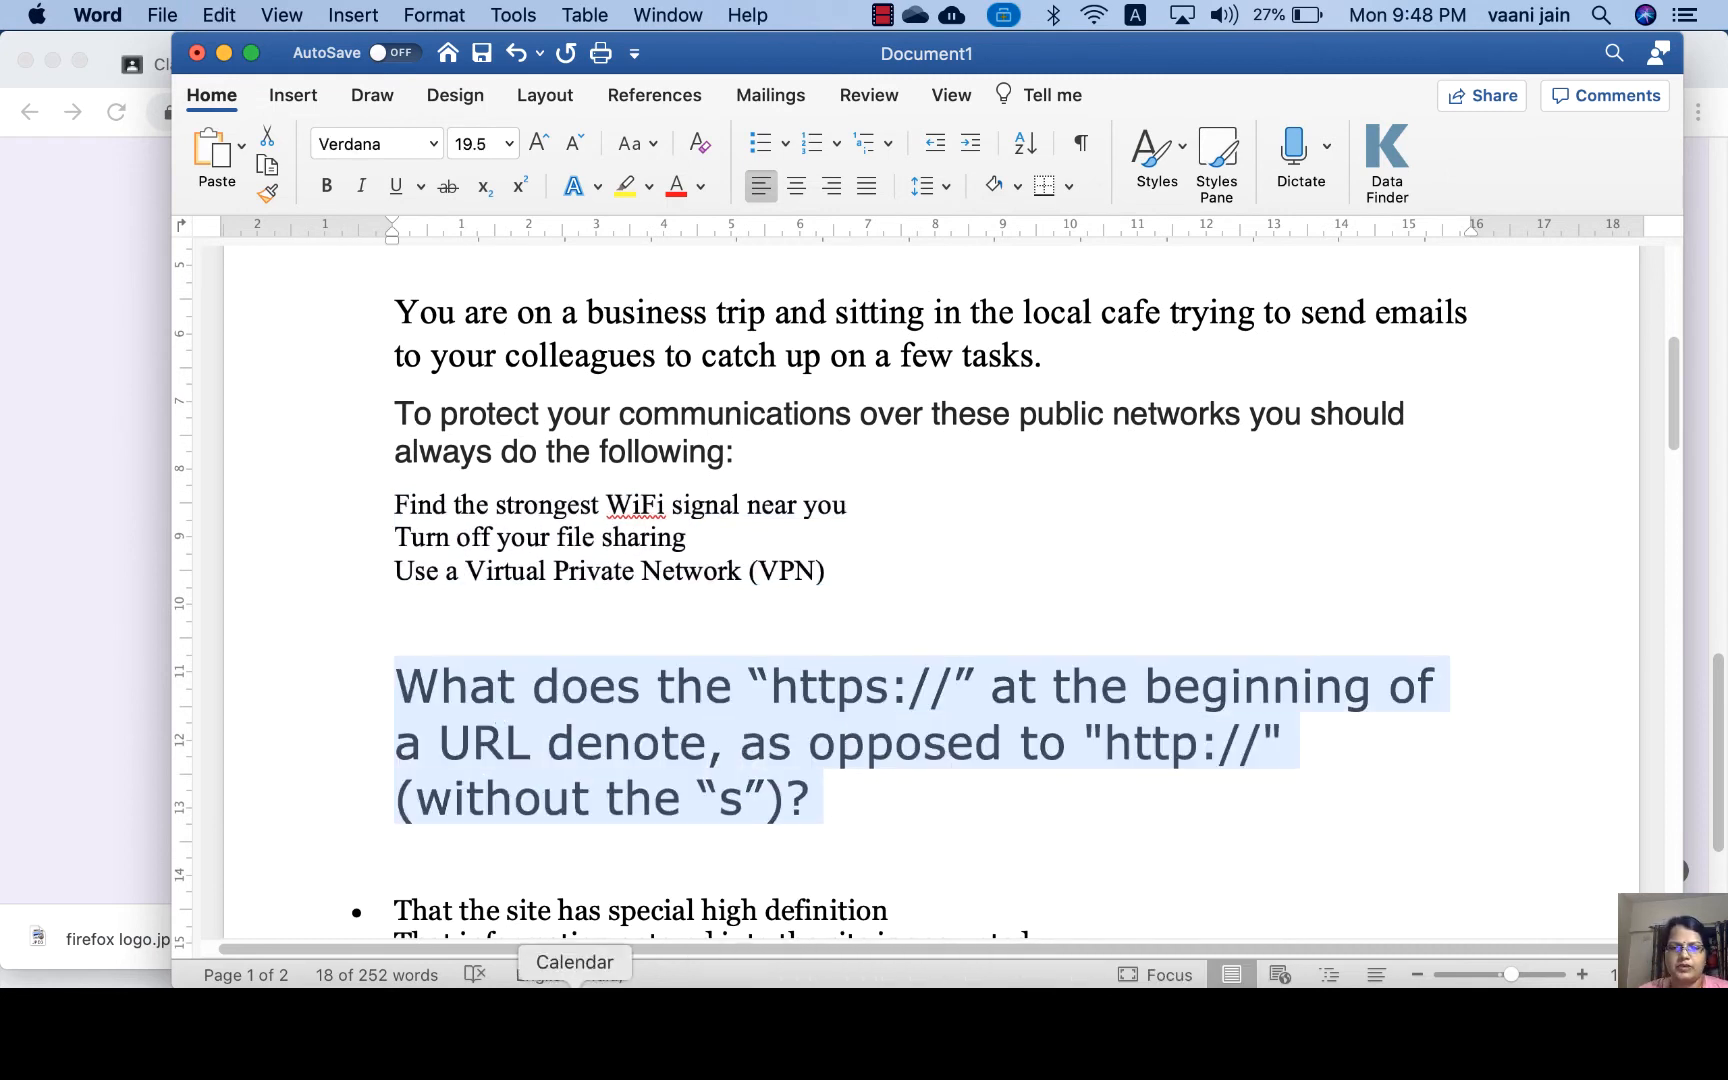
click(520, 985)
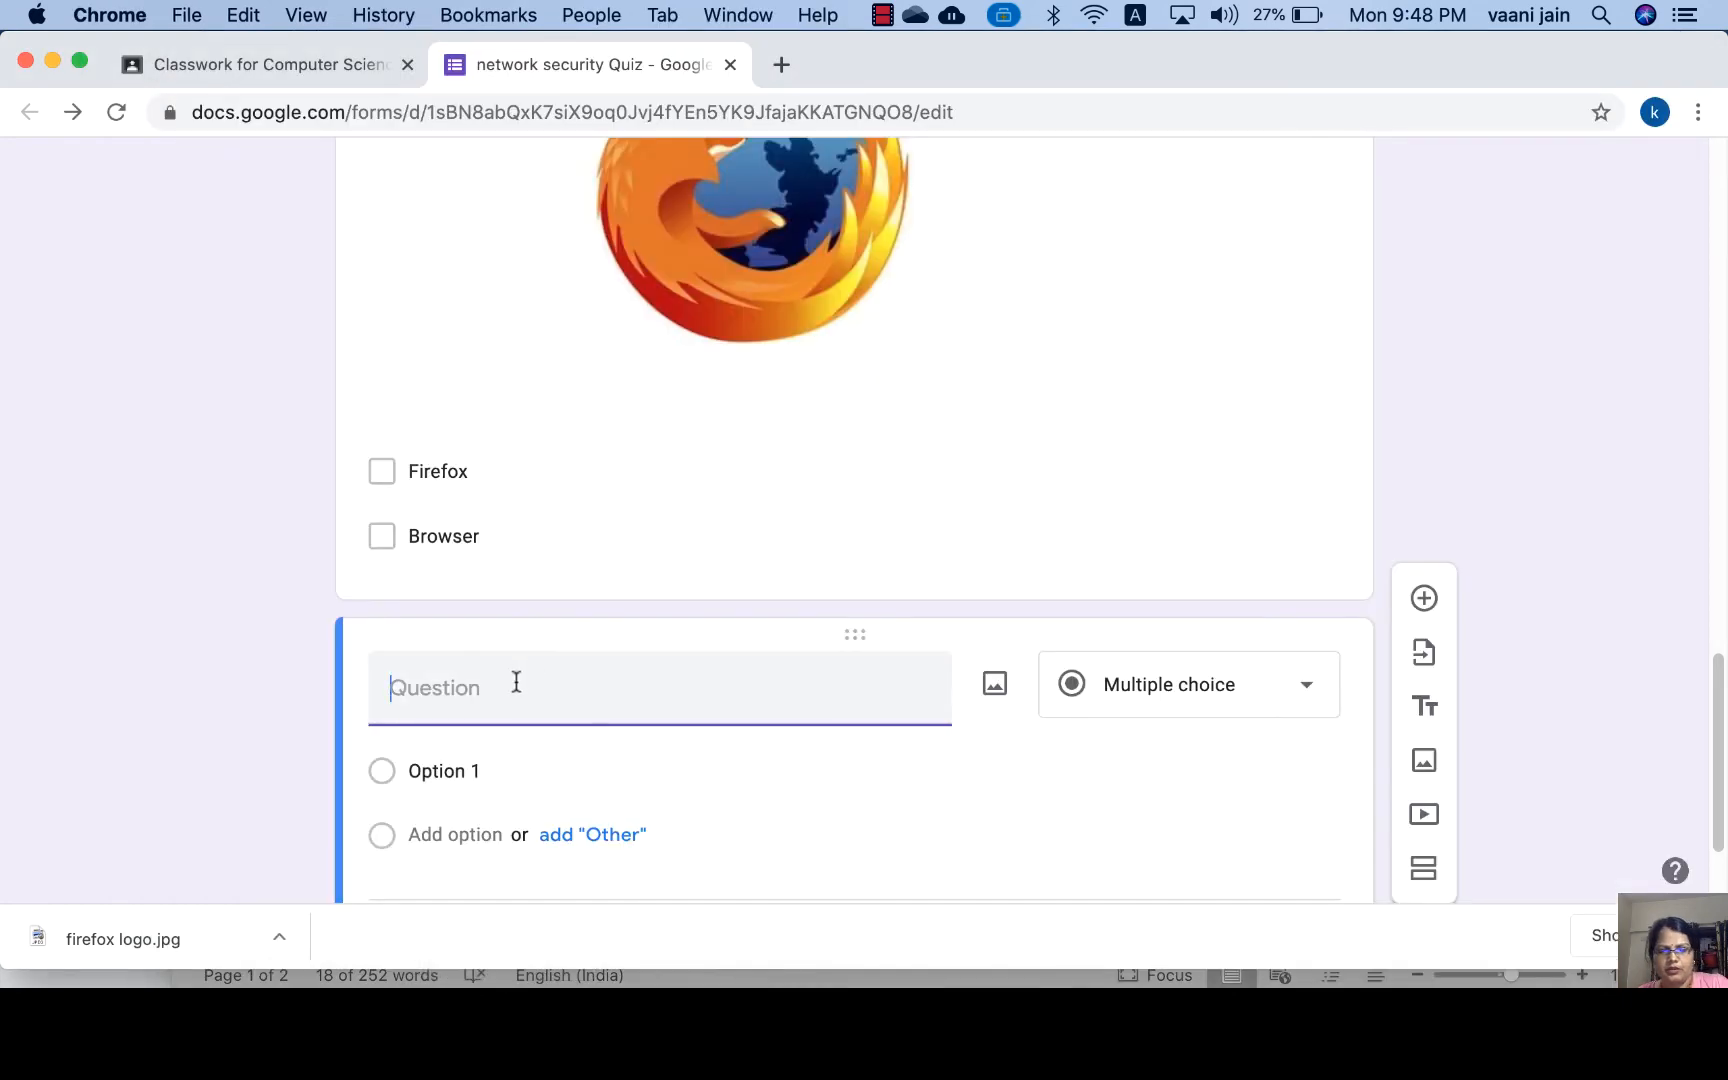
key(super+v)
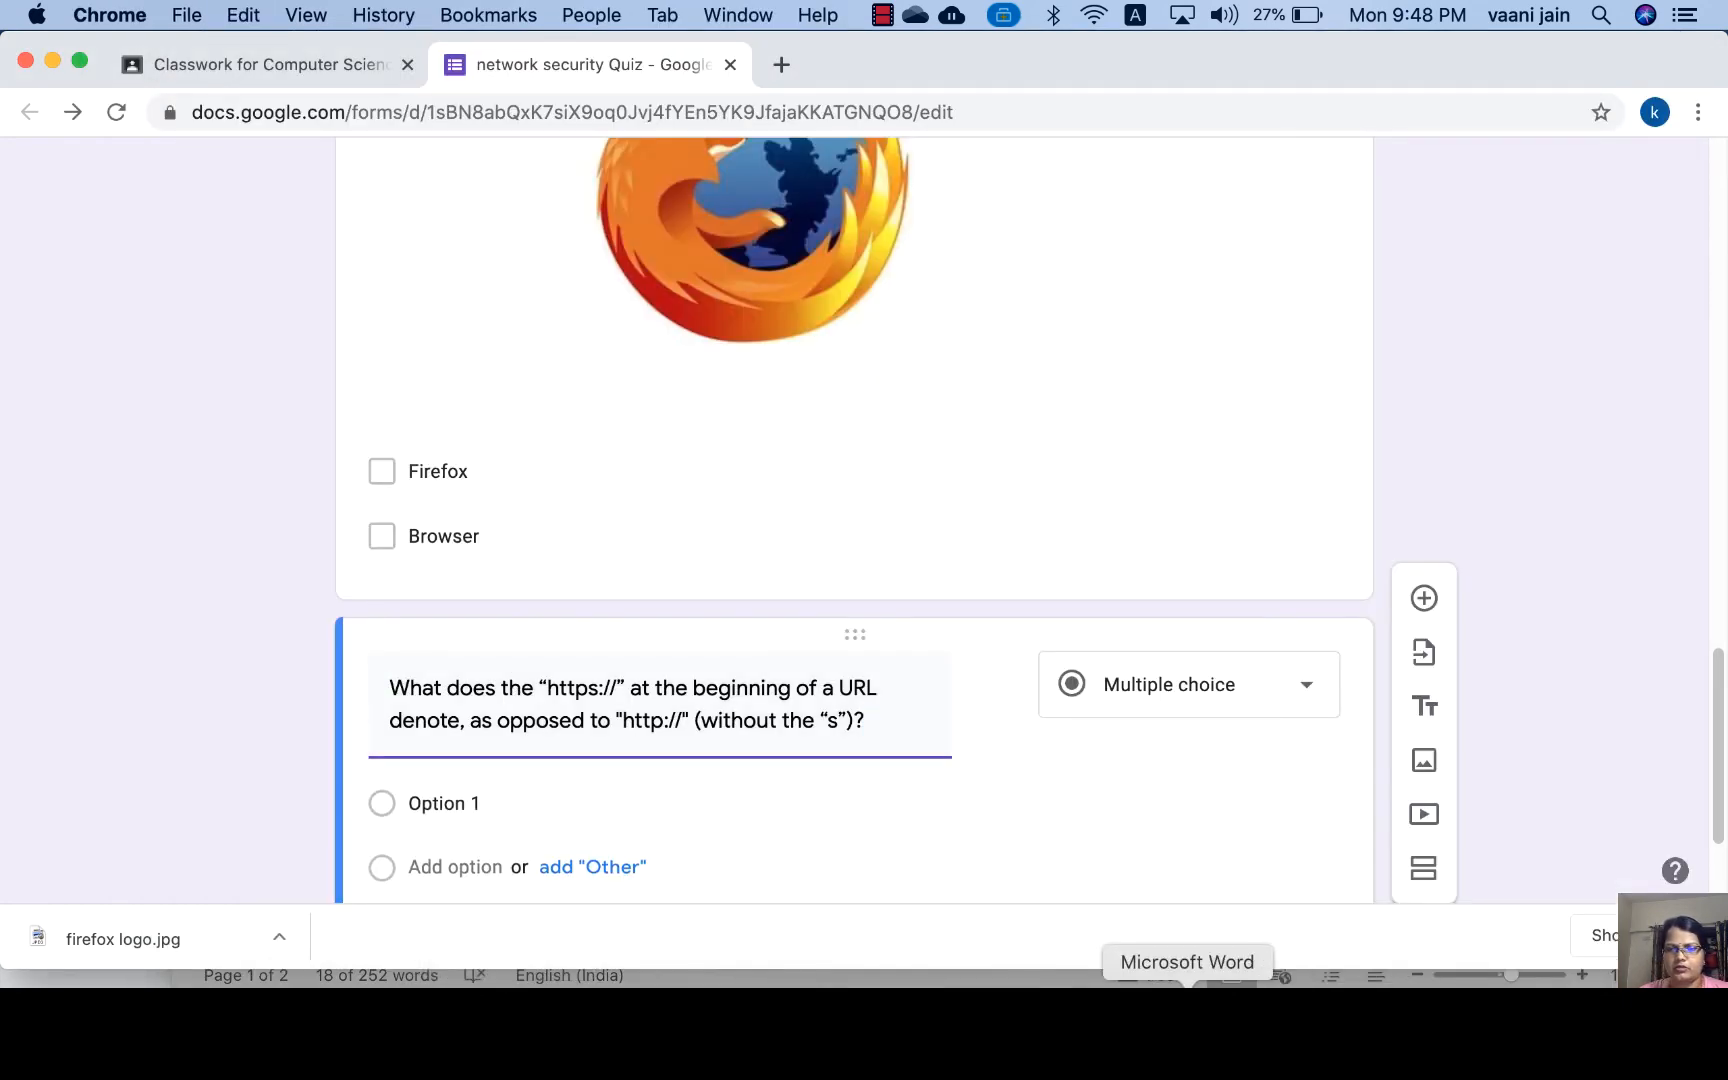
click(1184, 985)
scroll(480, 820, down, 5)
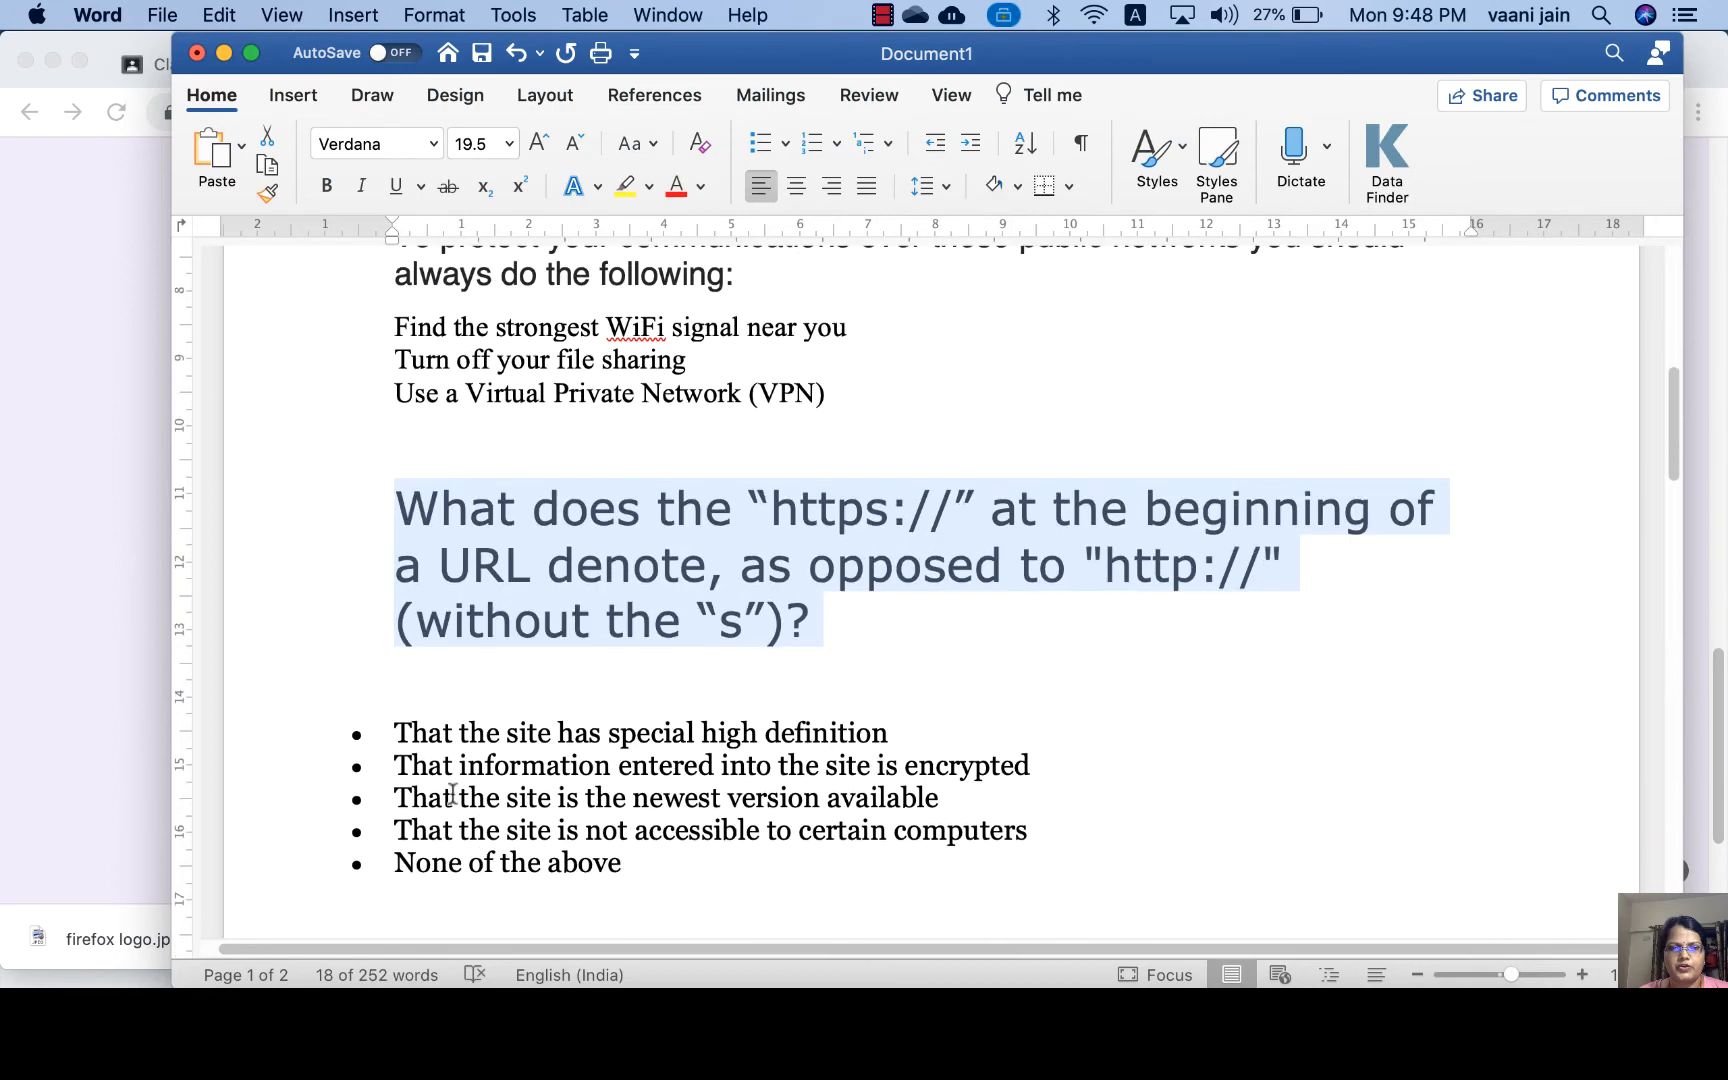
drag(395, 731, 655, 849)
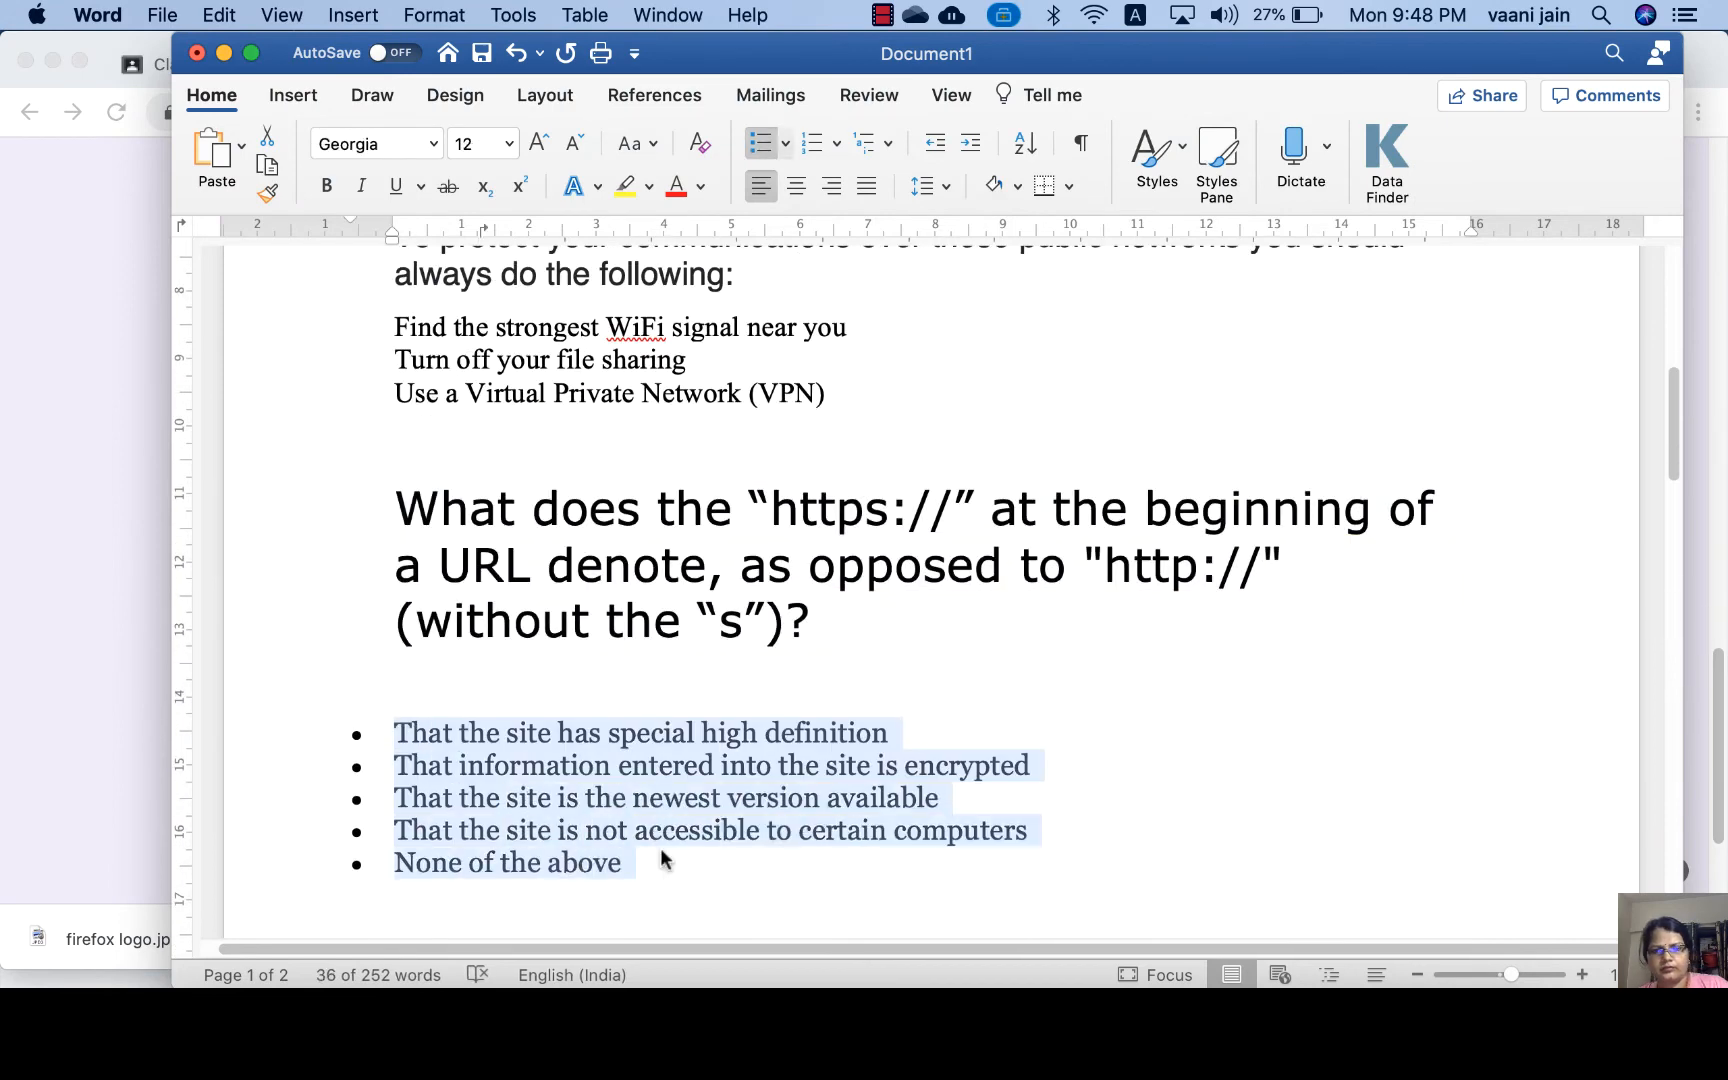
click(513, 985)
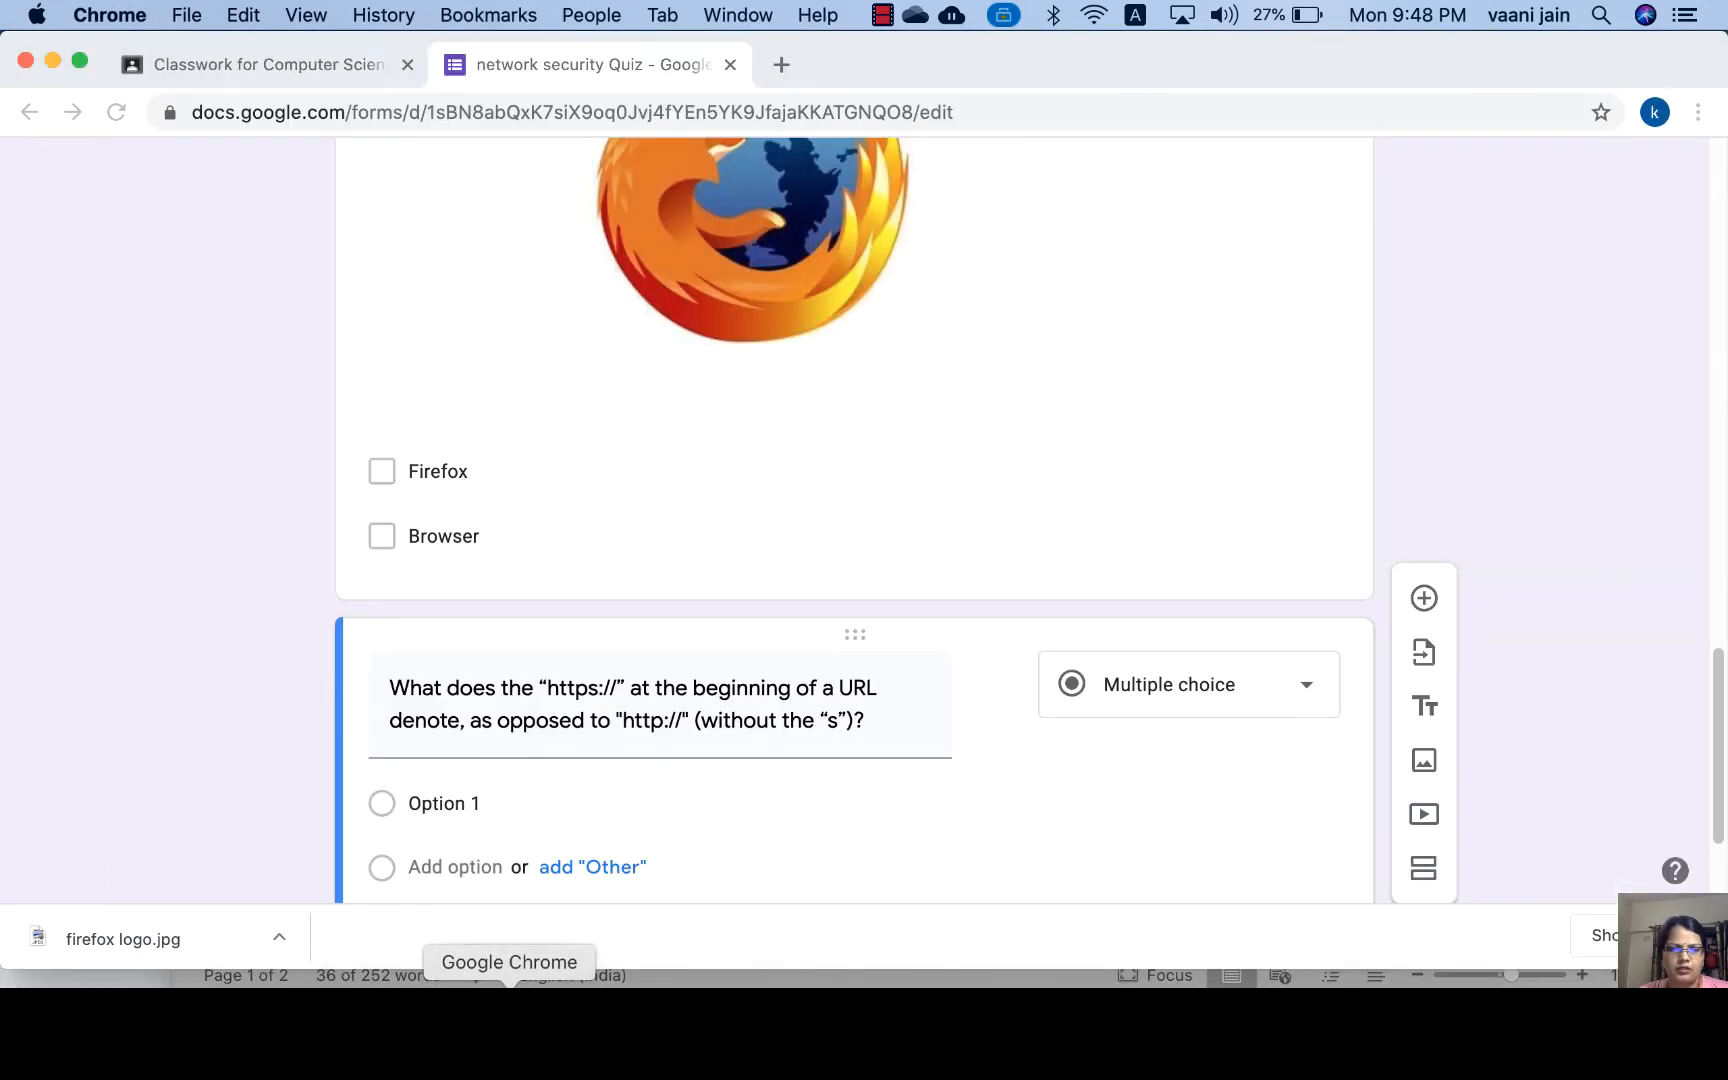
click(468, 808)
text(•	That the site has special high definition •	That information entered into the site is encrypted •	That the site is the newest version available •	That the site is not accessible to certain computers •	None of the above)
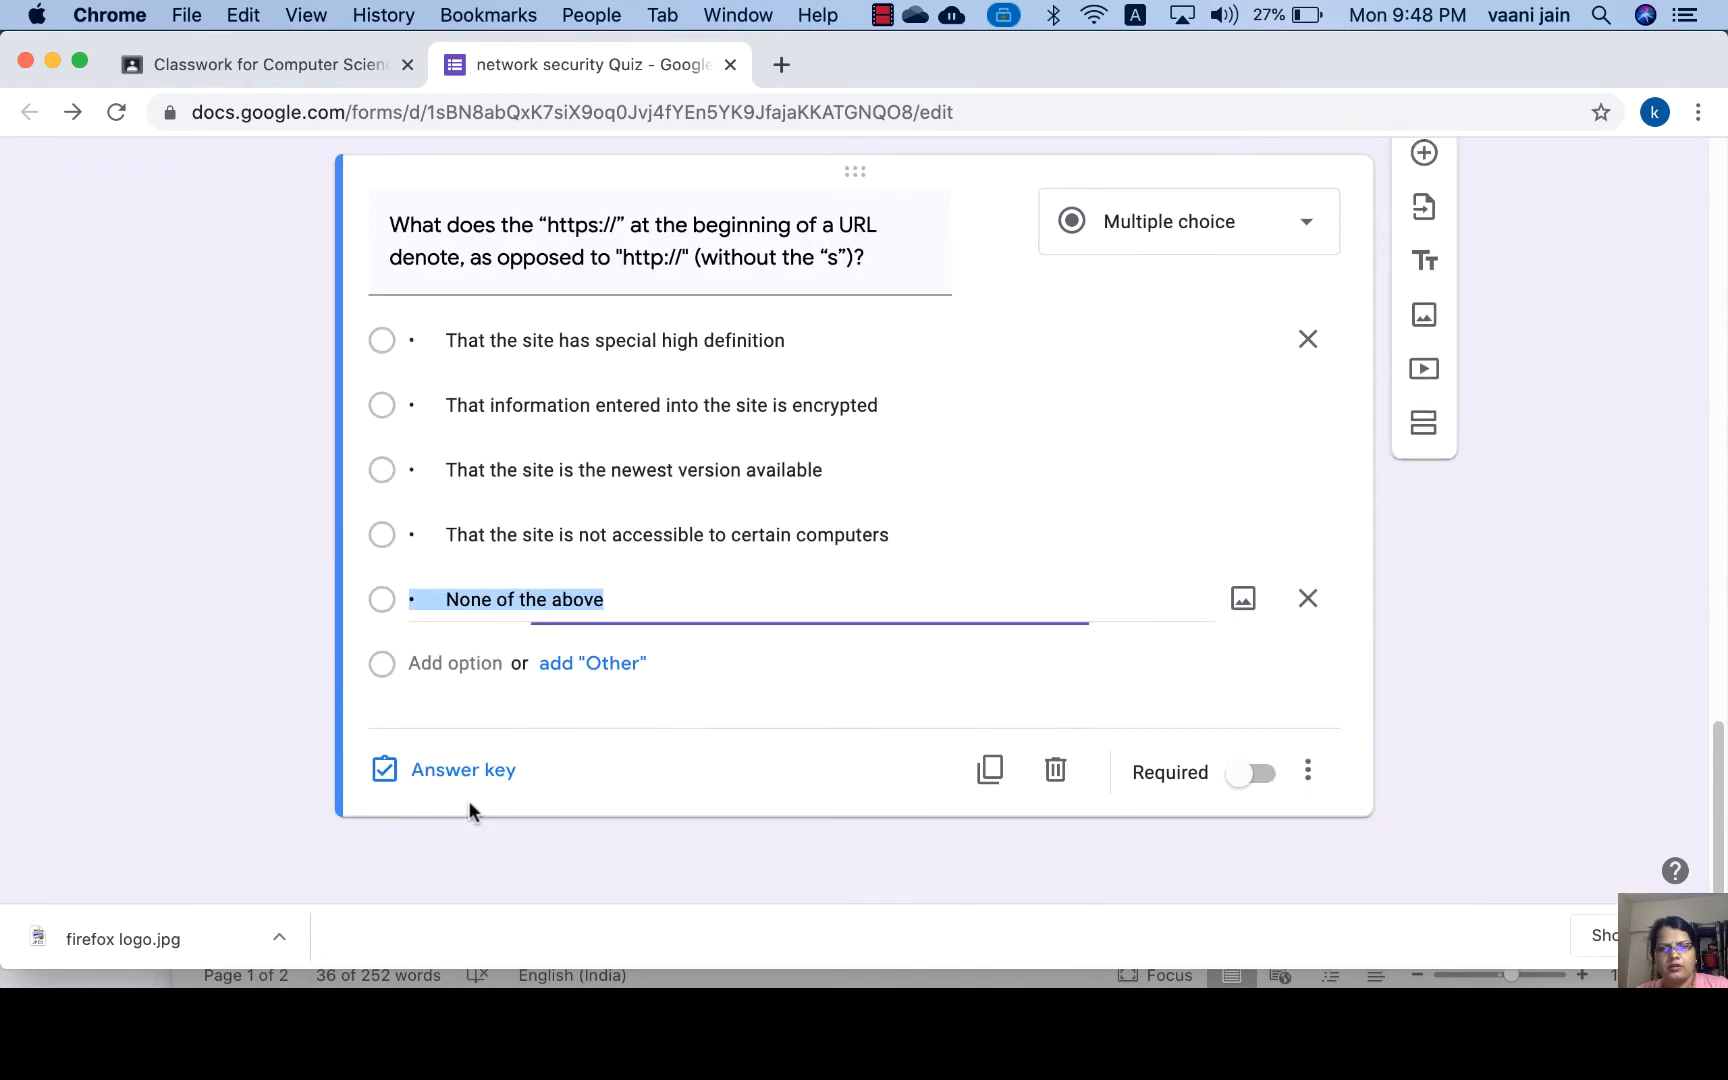
Remove the leading bullets from the "special high definition" and "information entered into the site is encrypted" options.
click(446, 341)
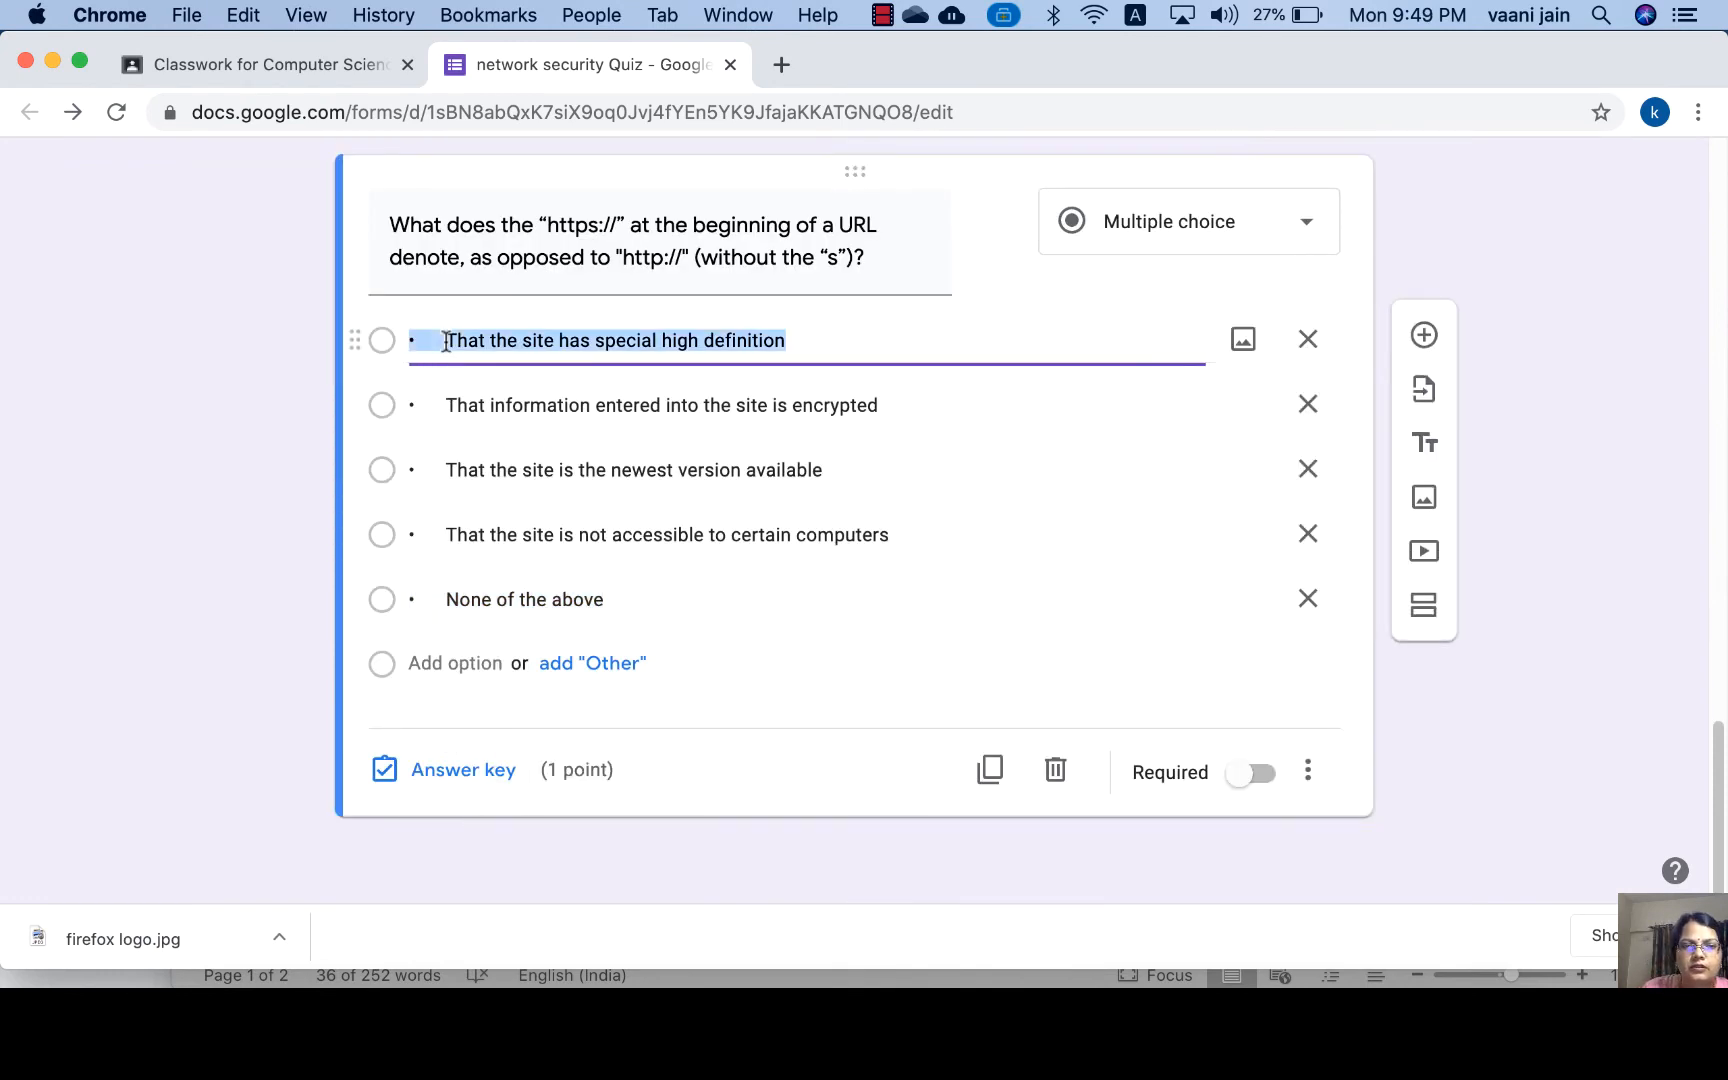
click(446, 341)
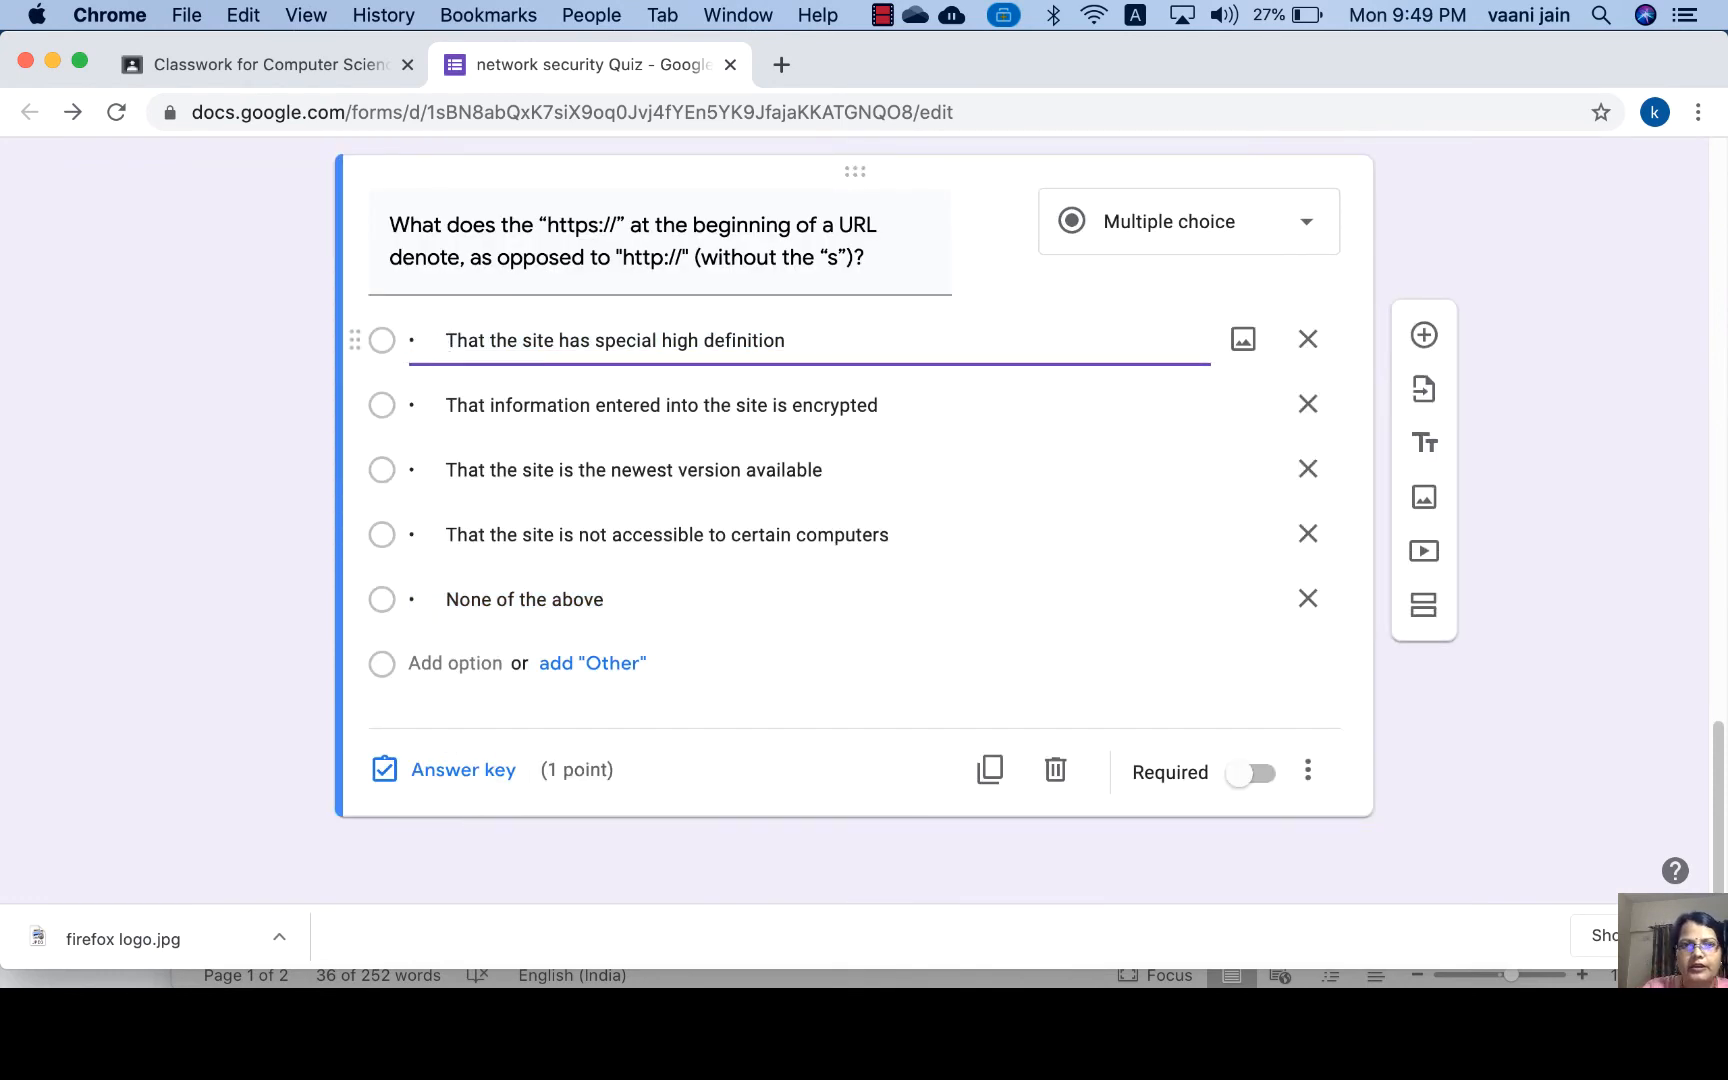
key(BackSpace)
key(BackSpace)
click(443, 404)
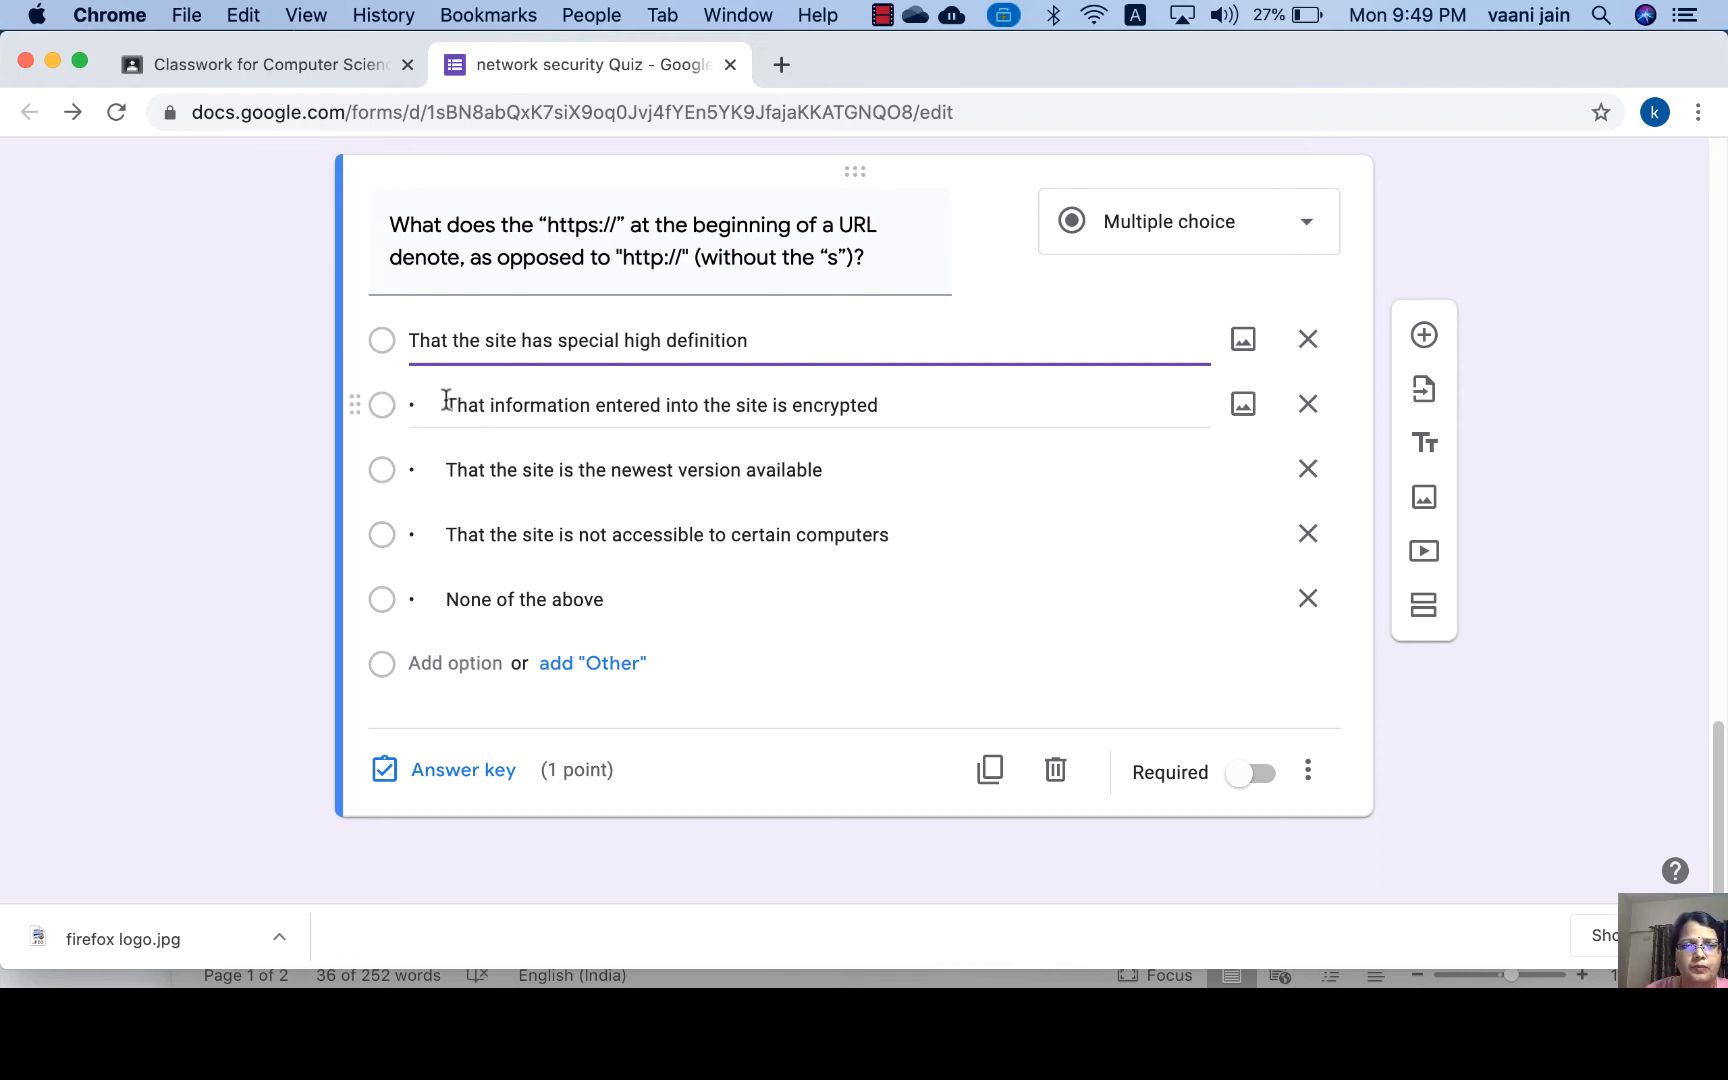
click(443, 404)
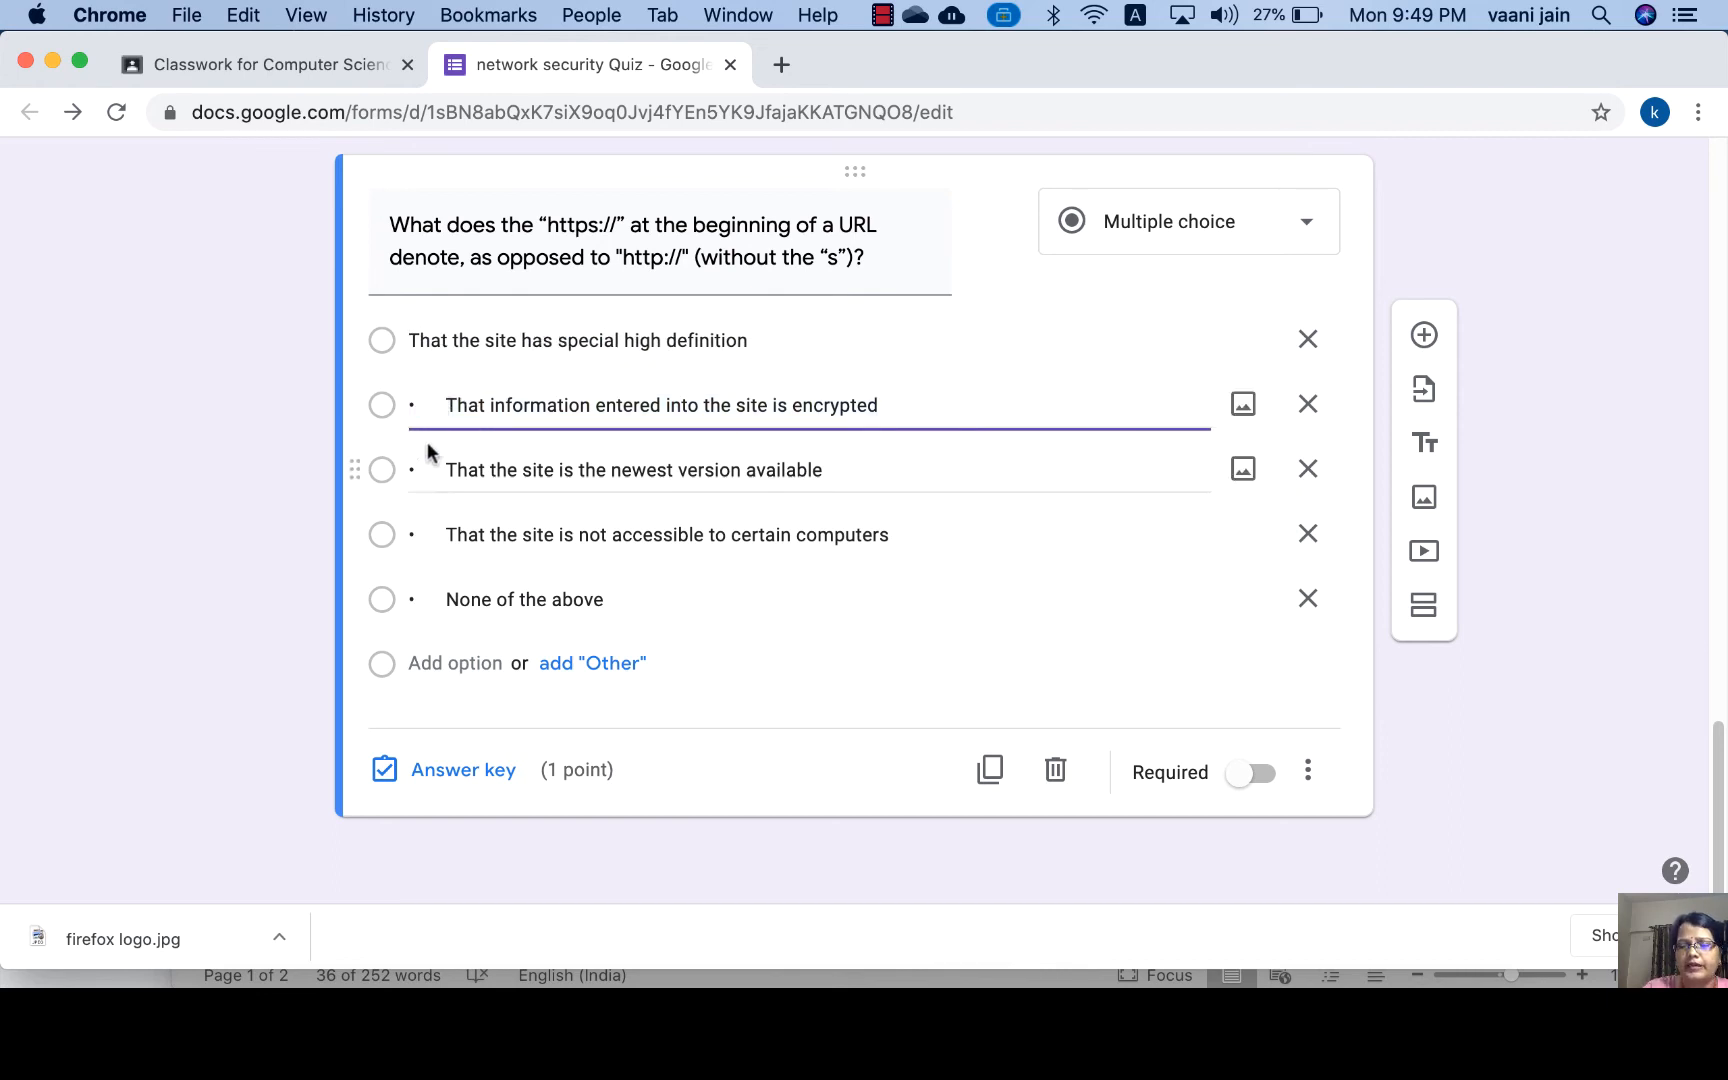
key(BackSpace)
key(BackSpace)
Remove the leading bullets from the remaining three options, "newest version available", "not accessible to certain computers" and "None of the above".
click(443, 470)
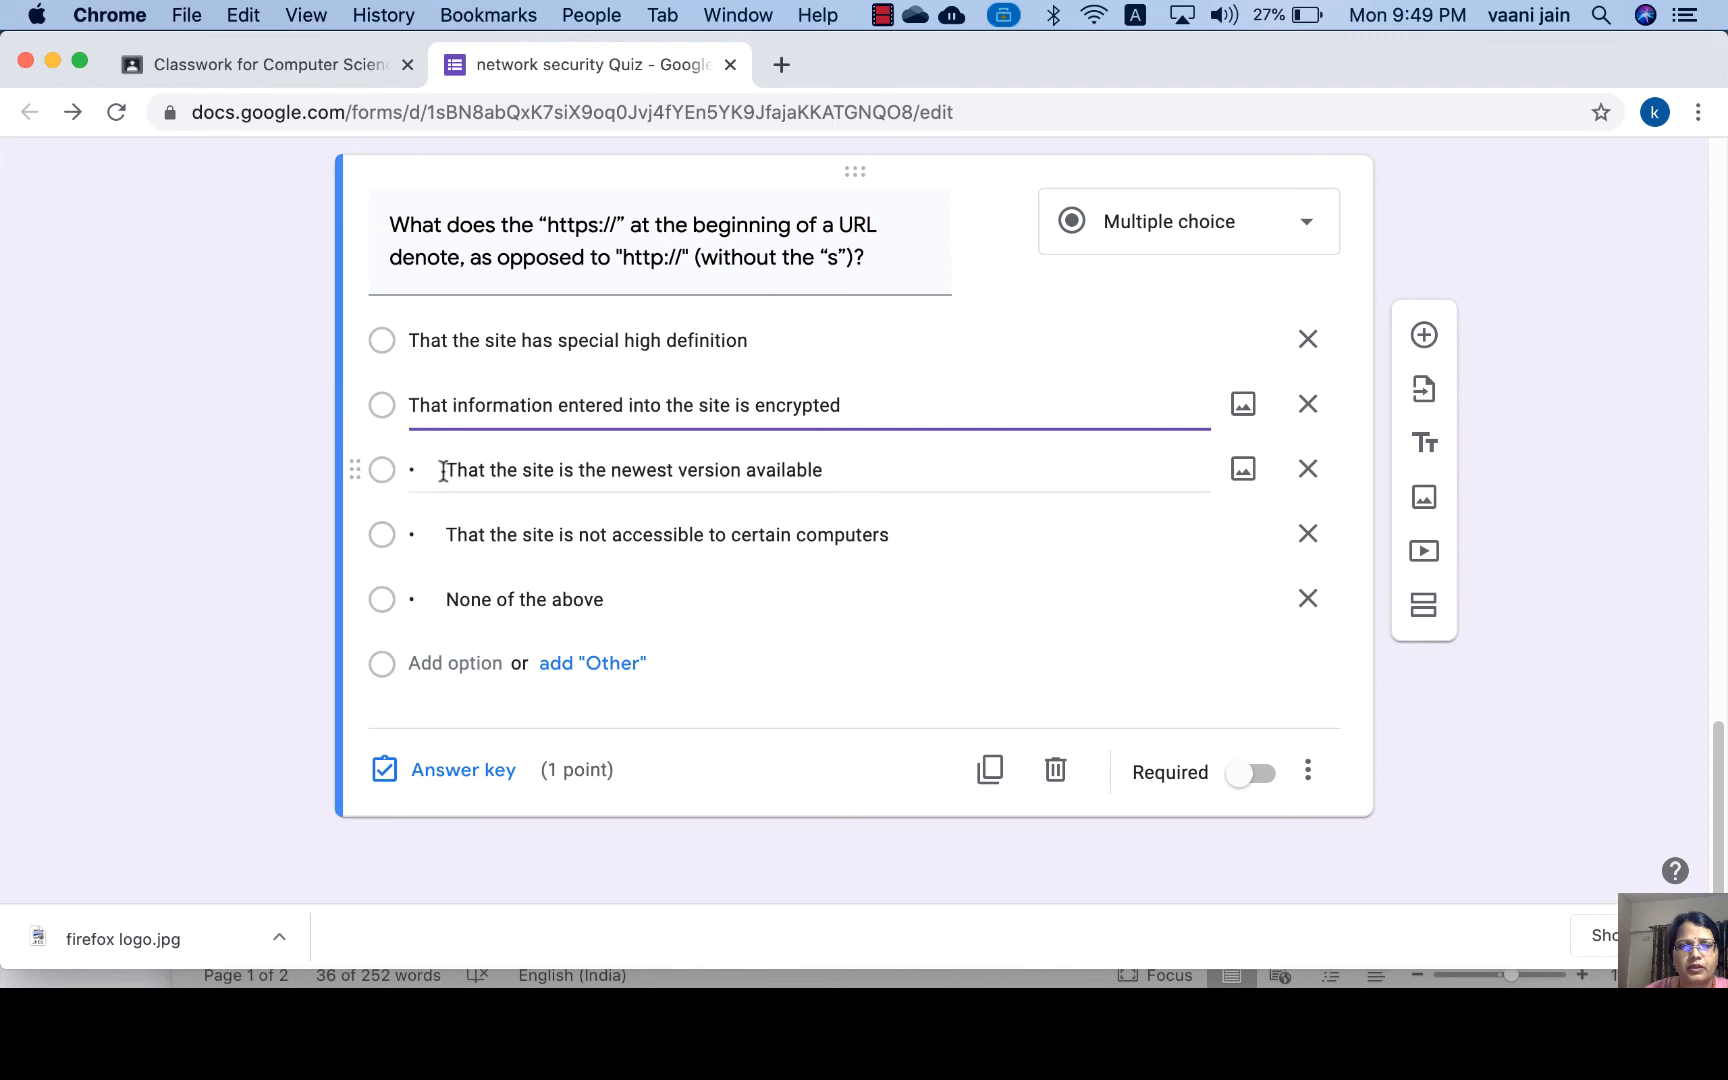
click(440, 471)
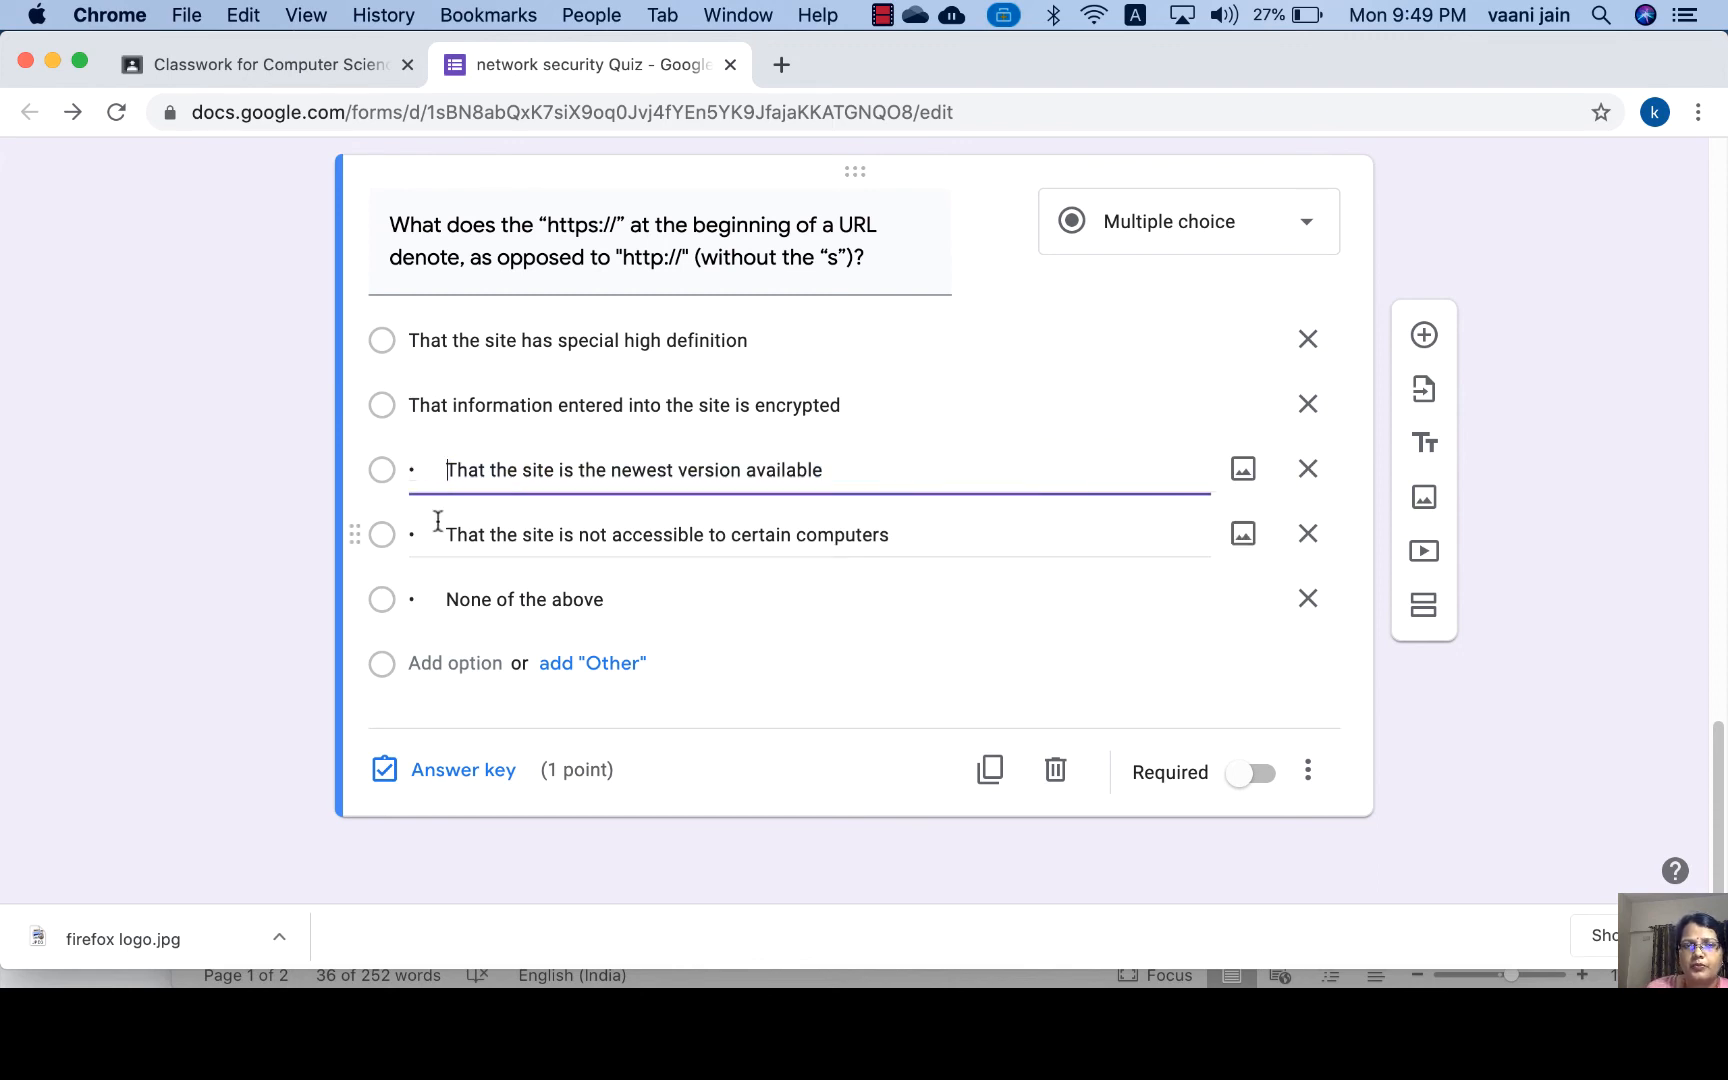
key(BackSpace)
key(BackSpace)
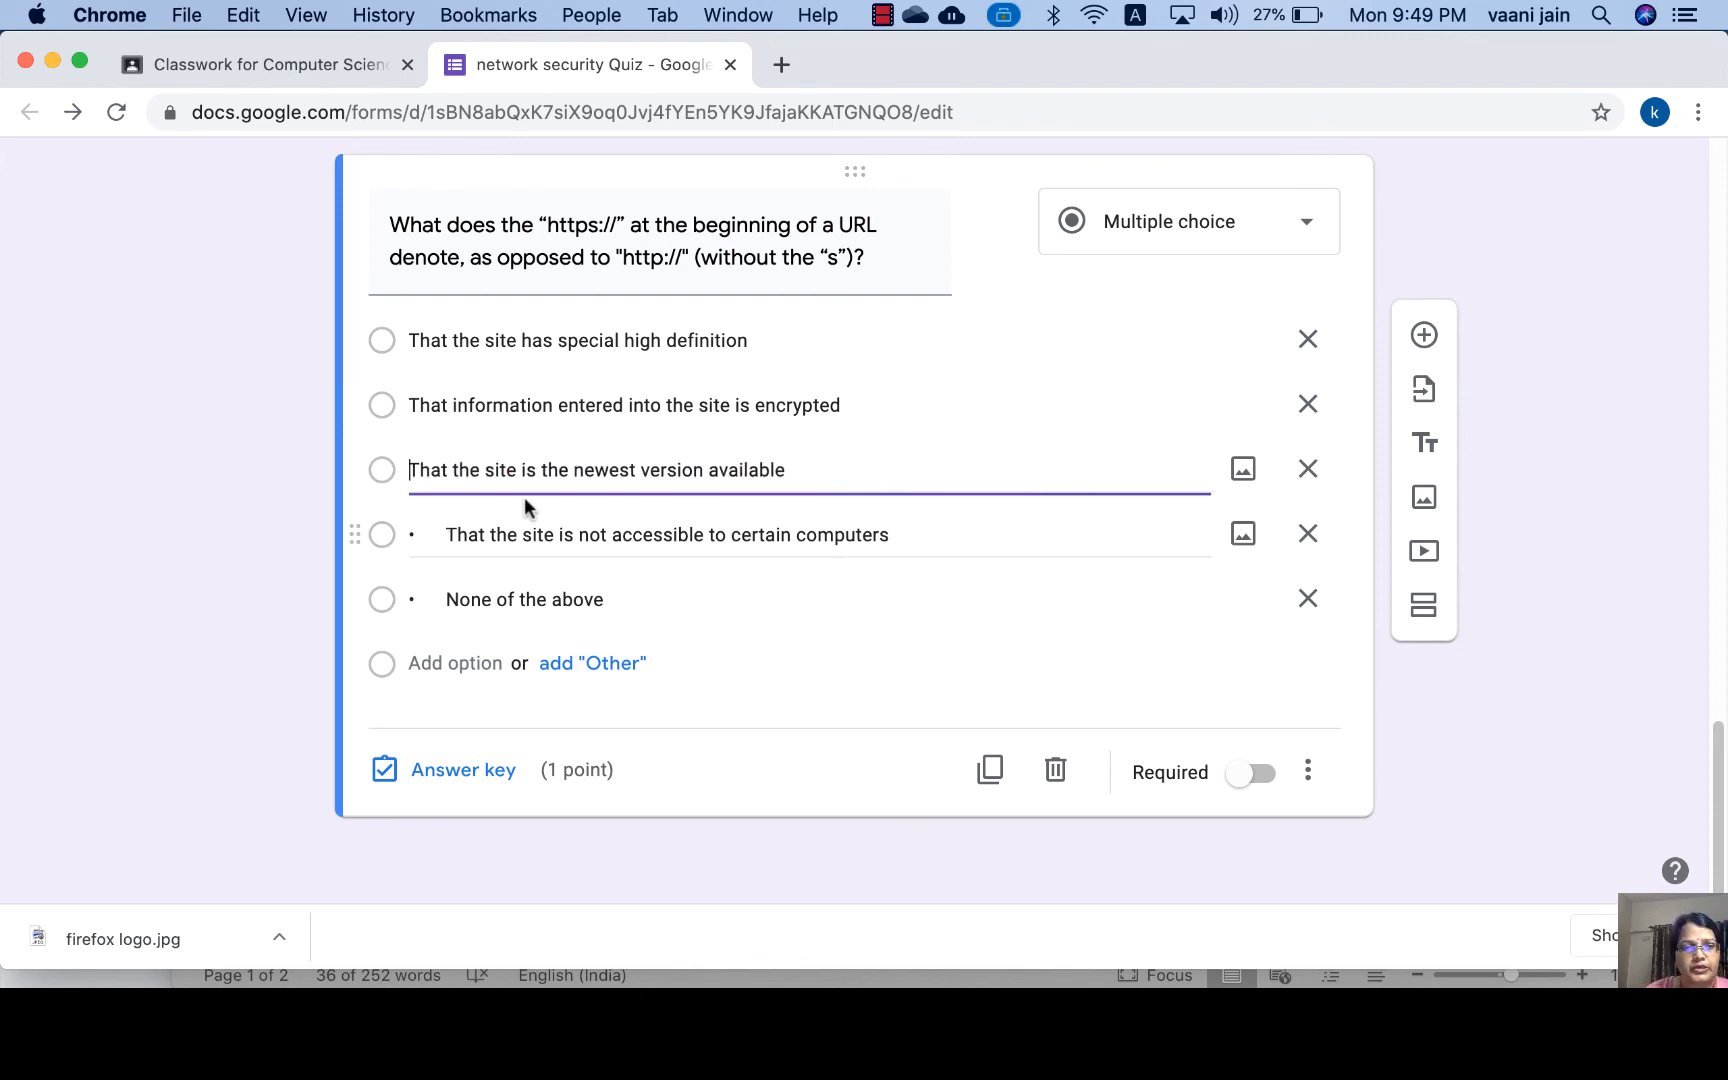
double_click(445, 537)
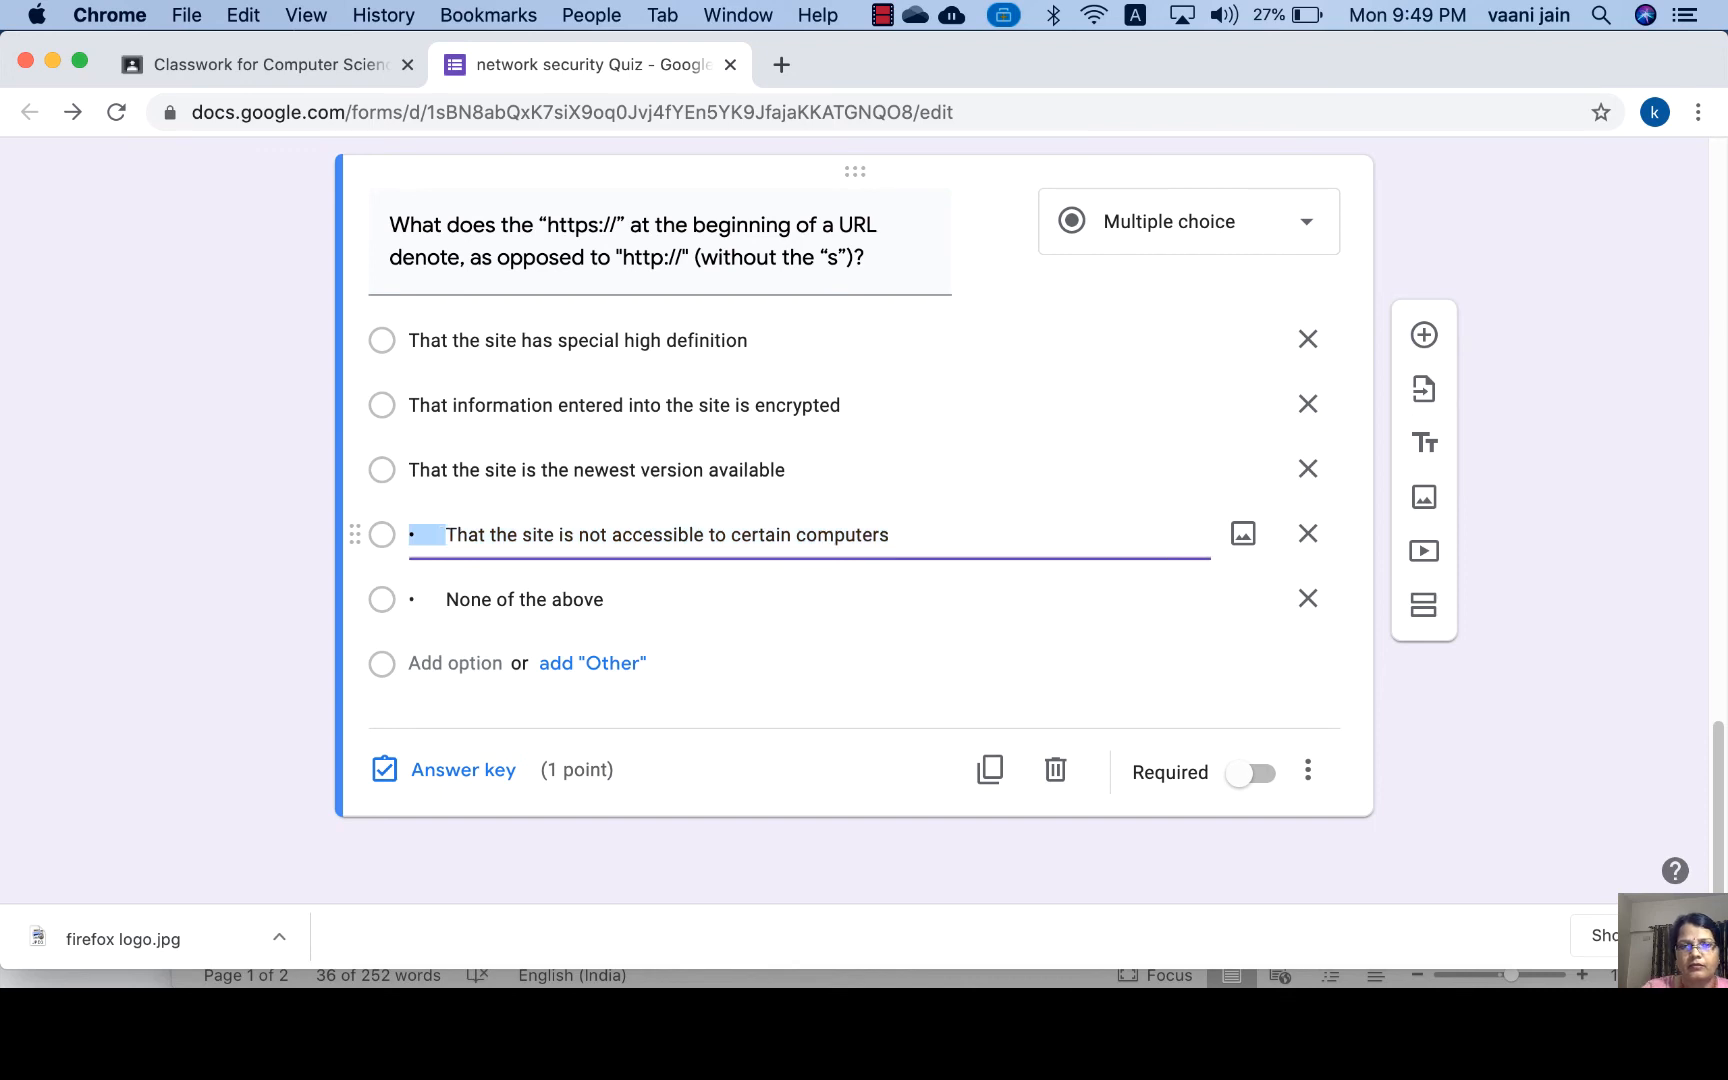
key(BackSpace)
click(445, 598)
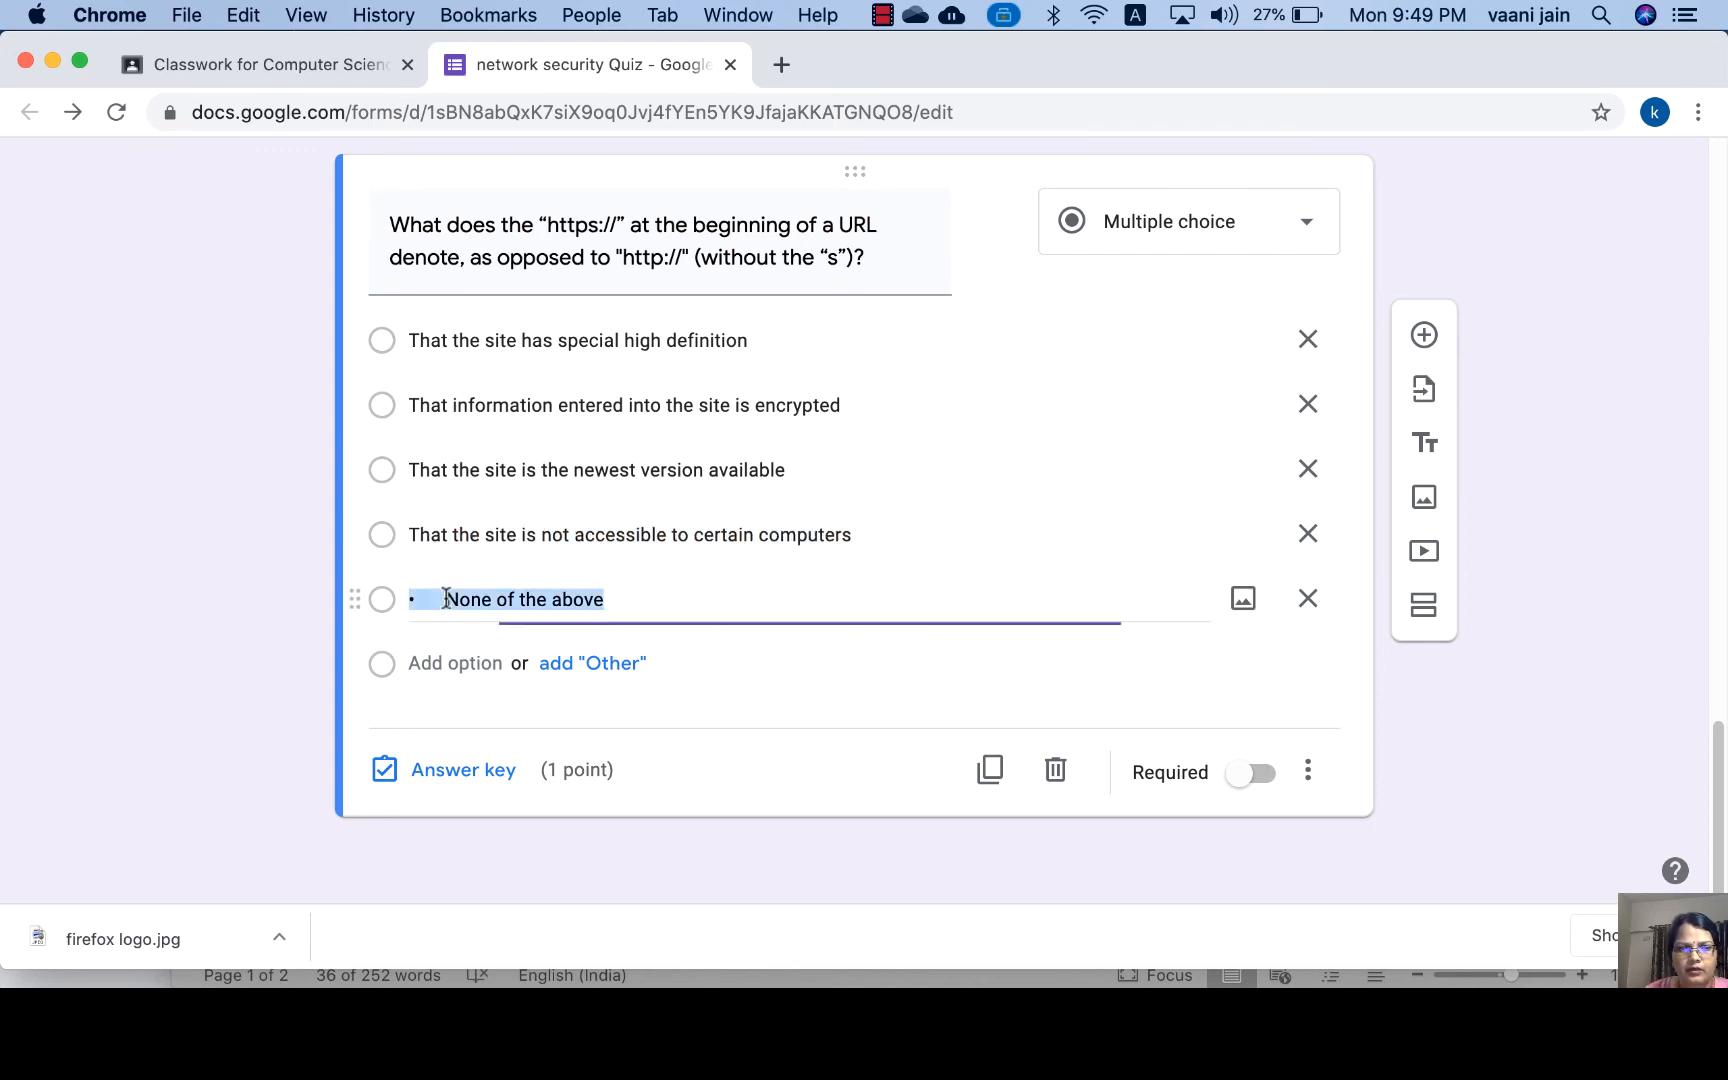
click(445, 598)
key(BackSpace)
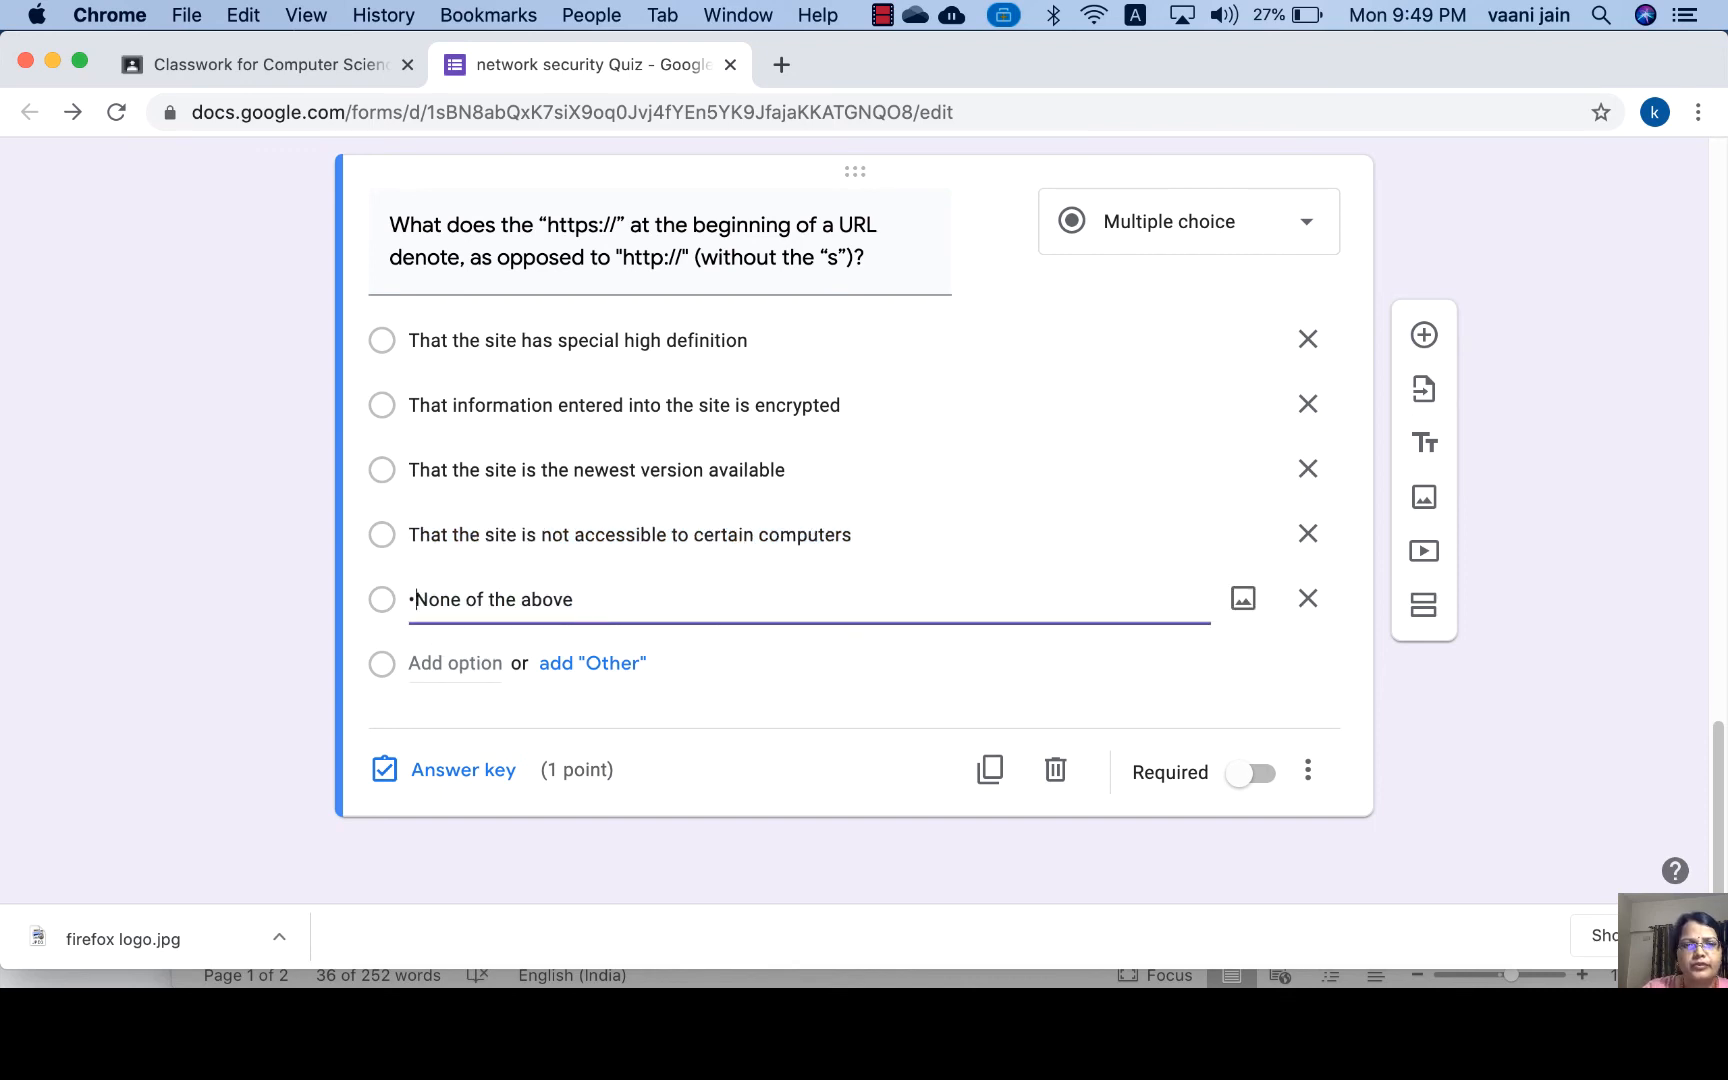
key(BackSpace)
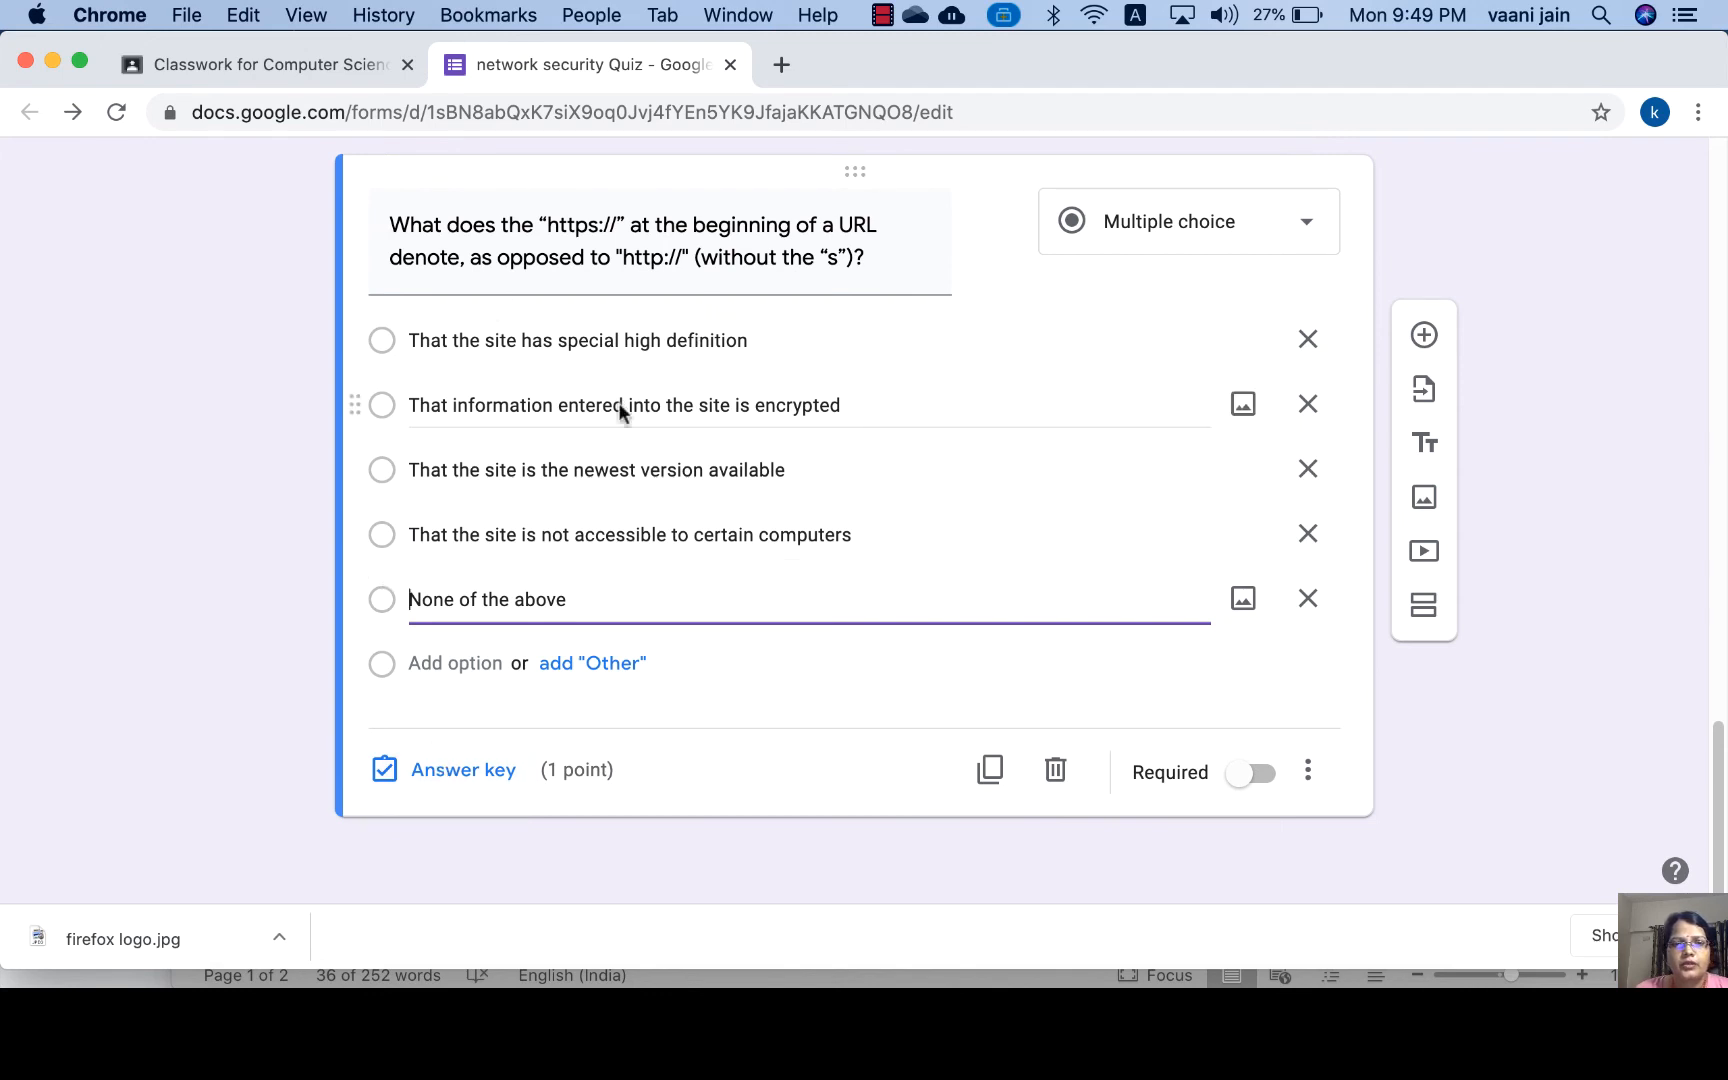
Mark "That information entered into the site is encrypted" as the correct answer and prefix the question text with "5)".
click(465, 785)
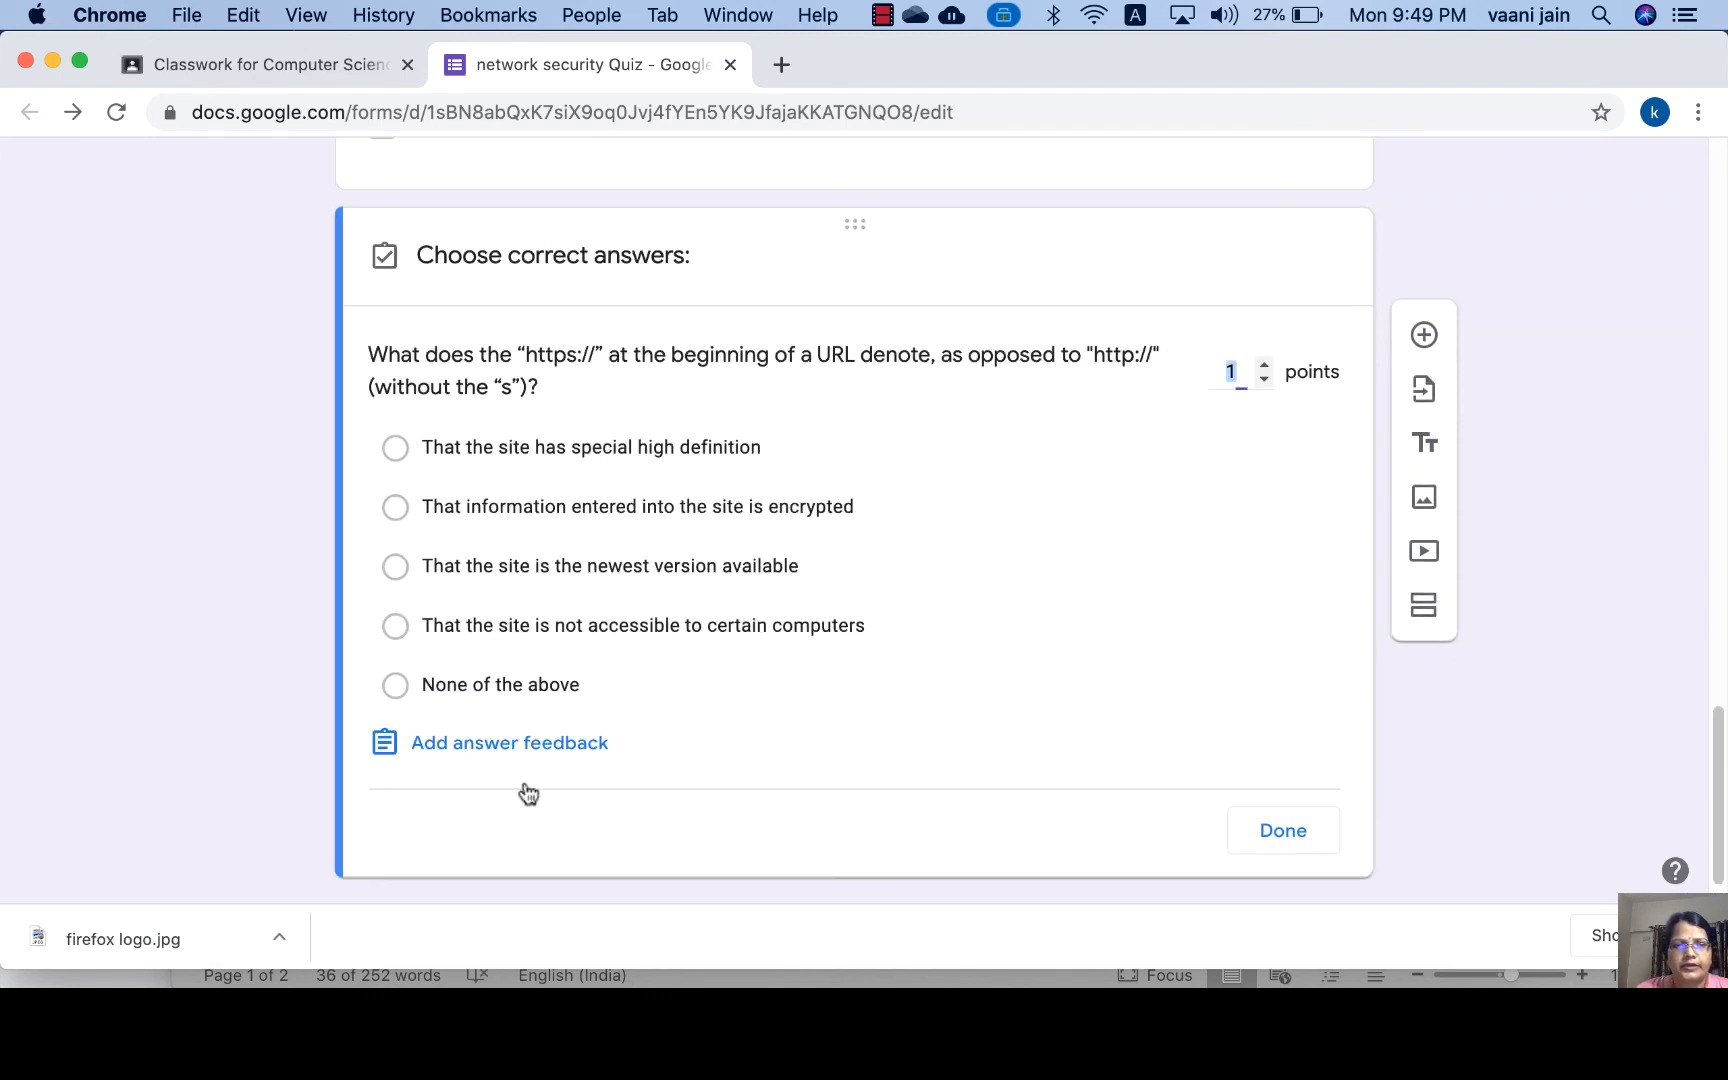
click(396, 508)
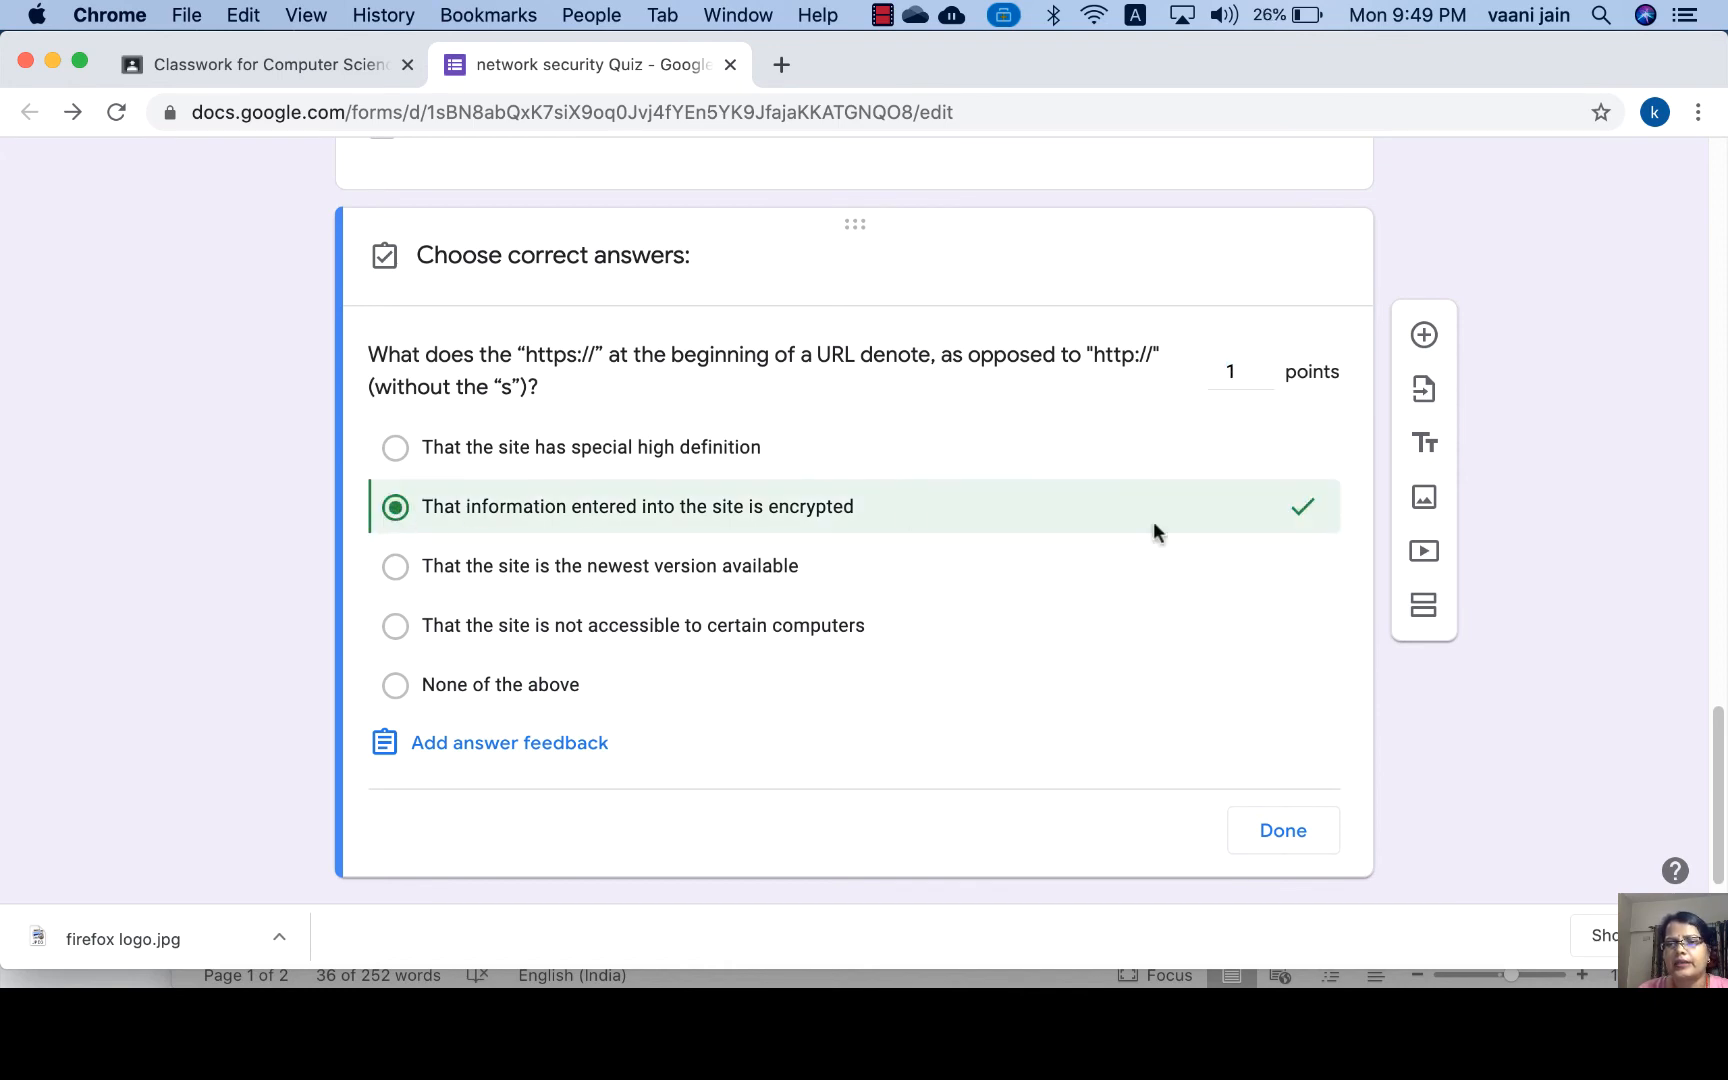
click(1281, 830)
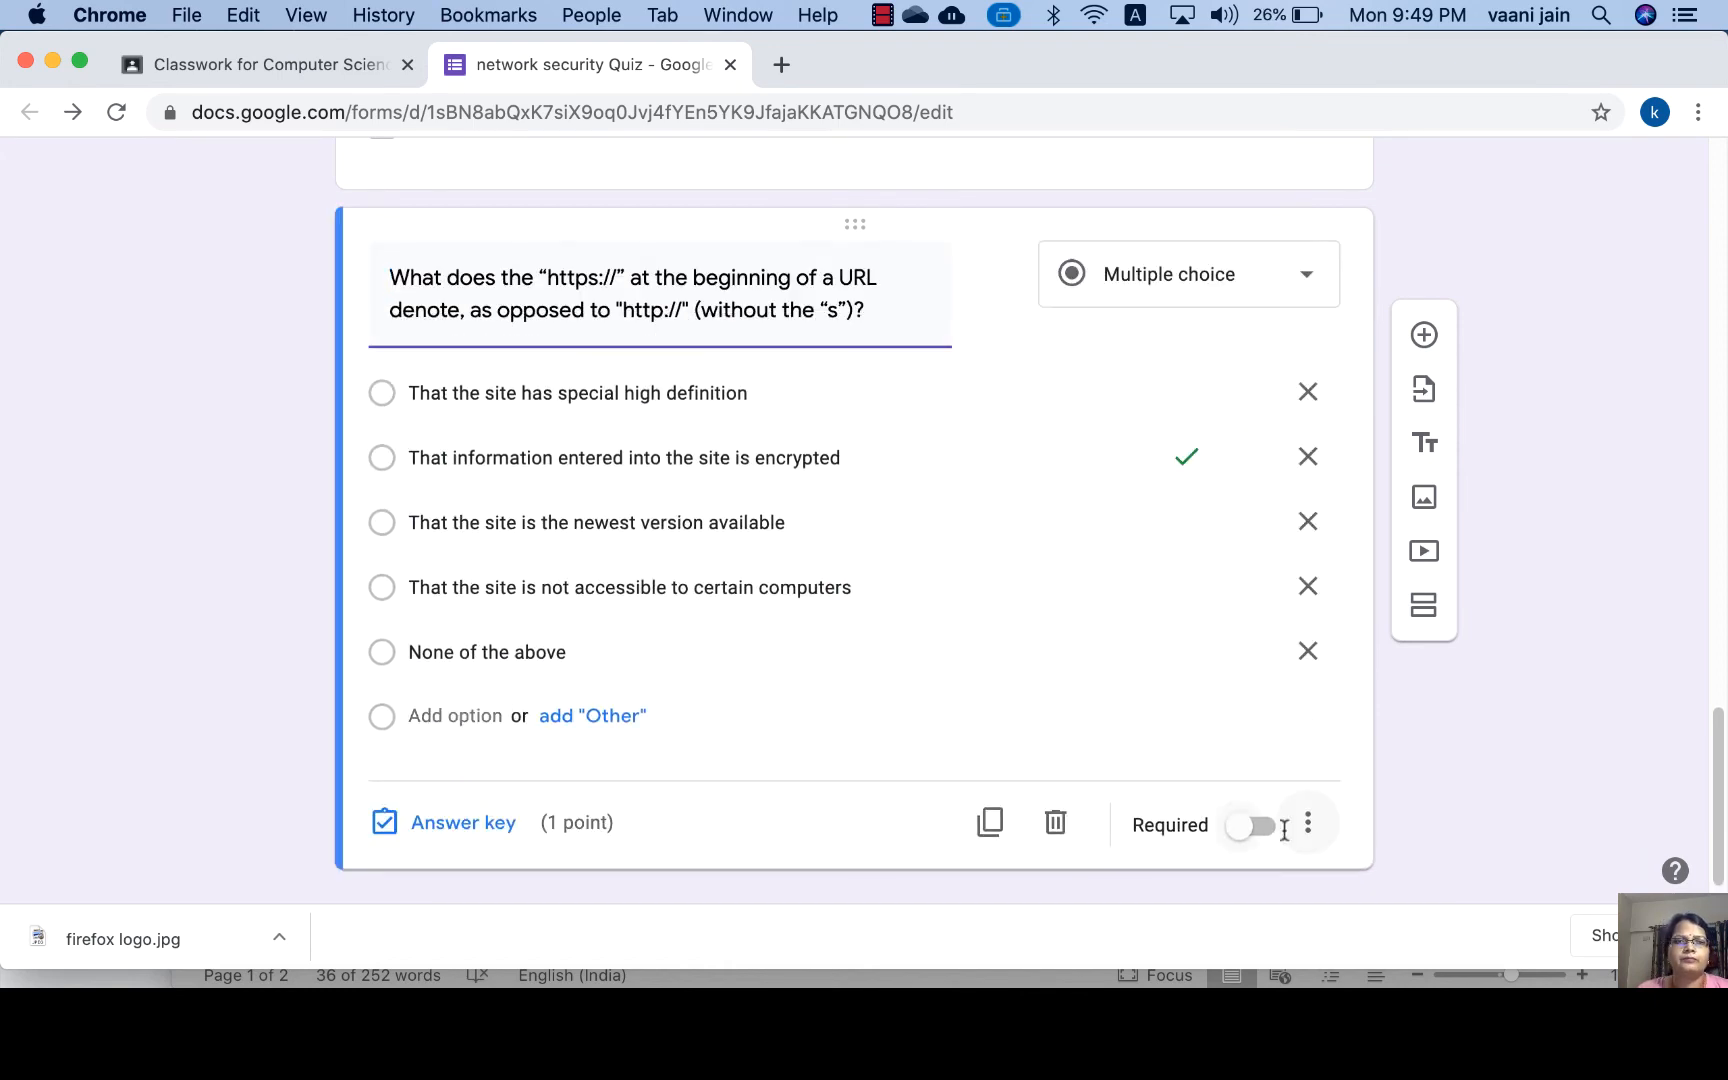
text(5)
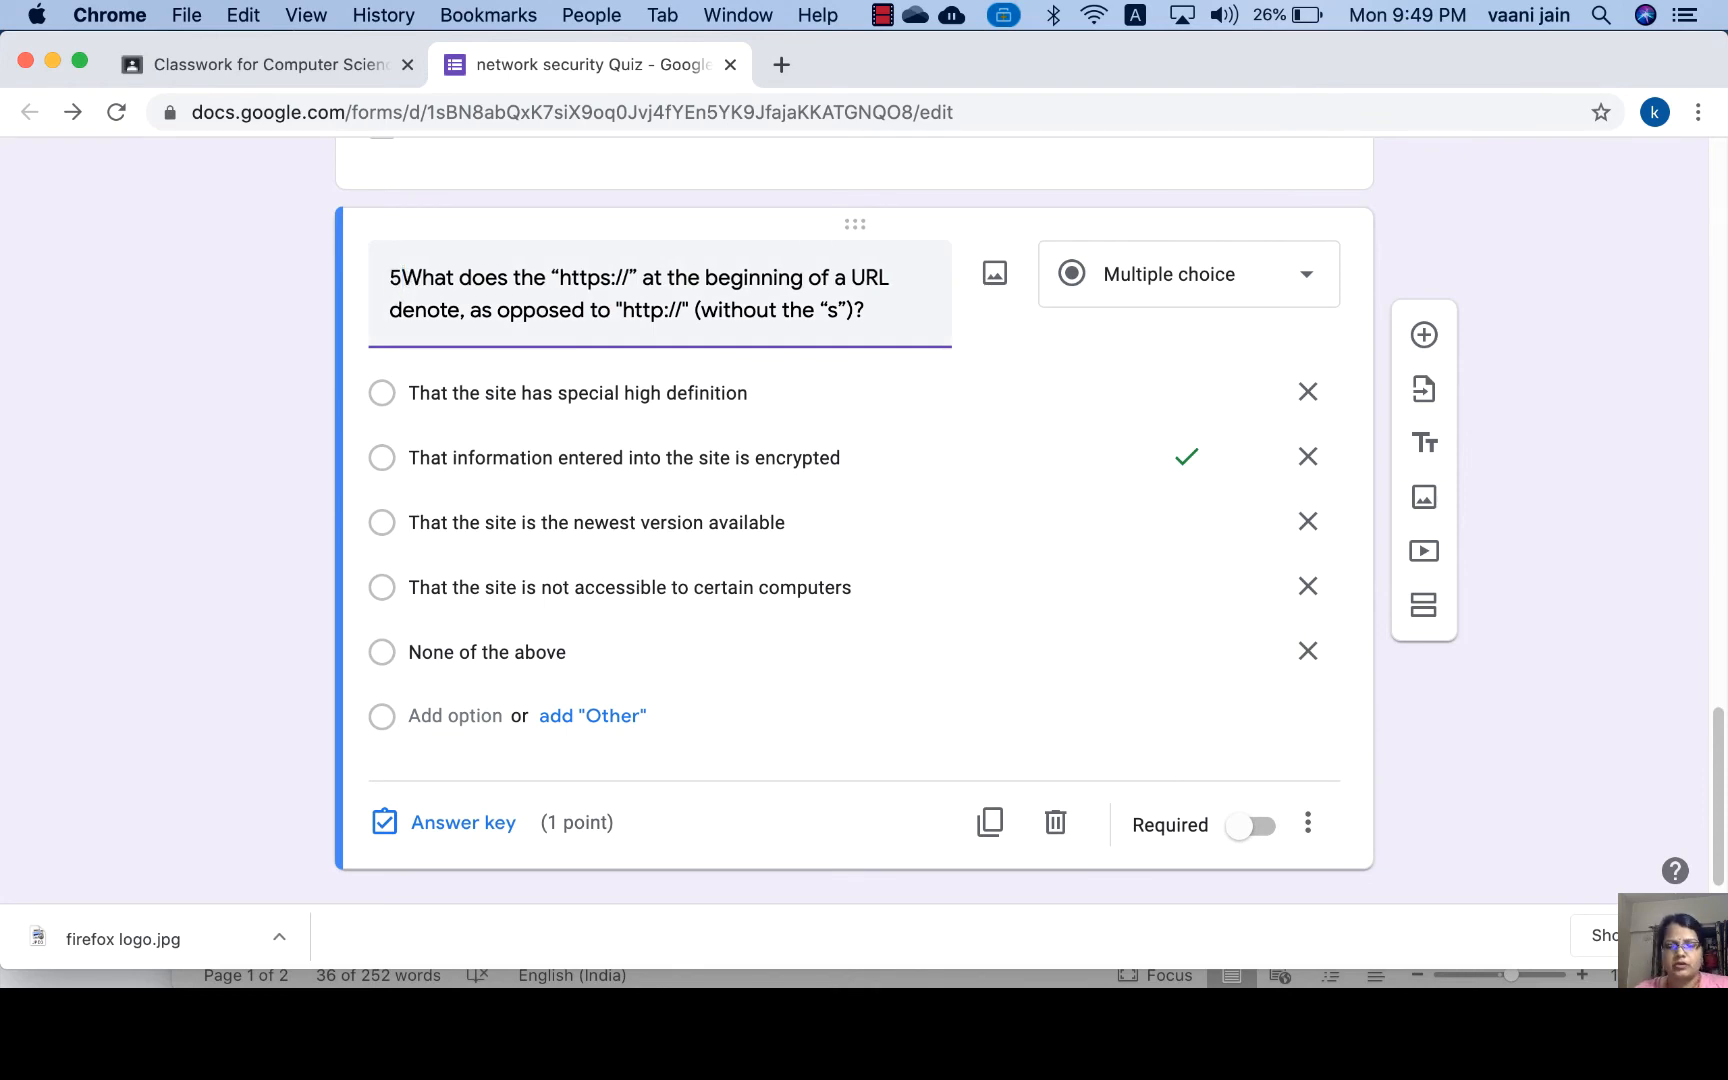
text())
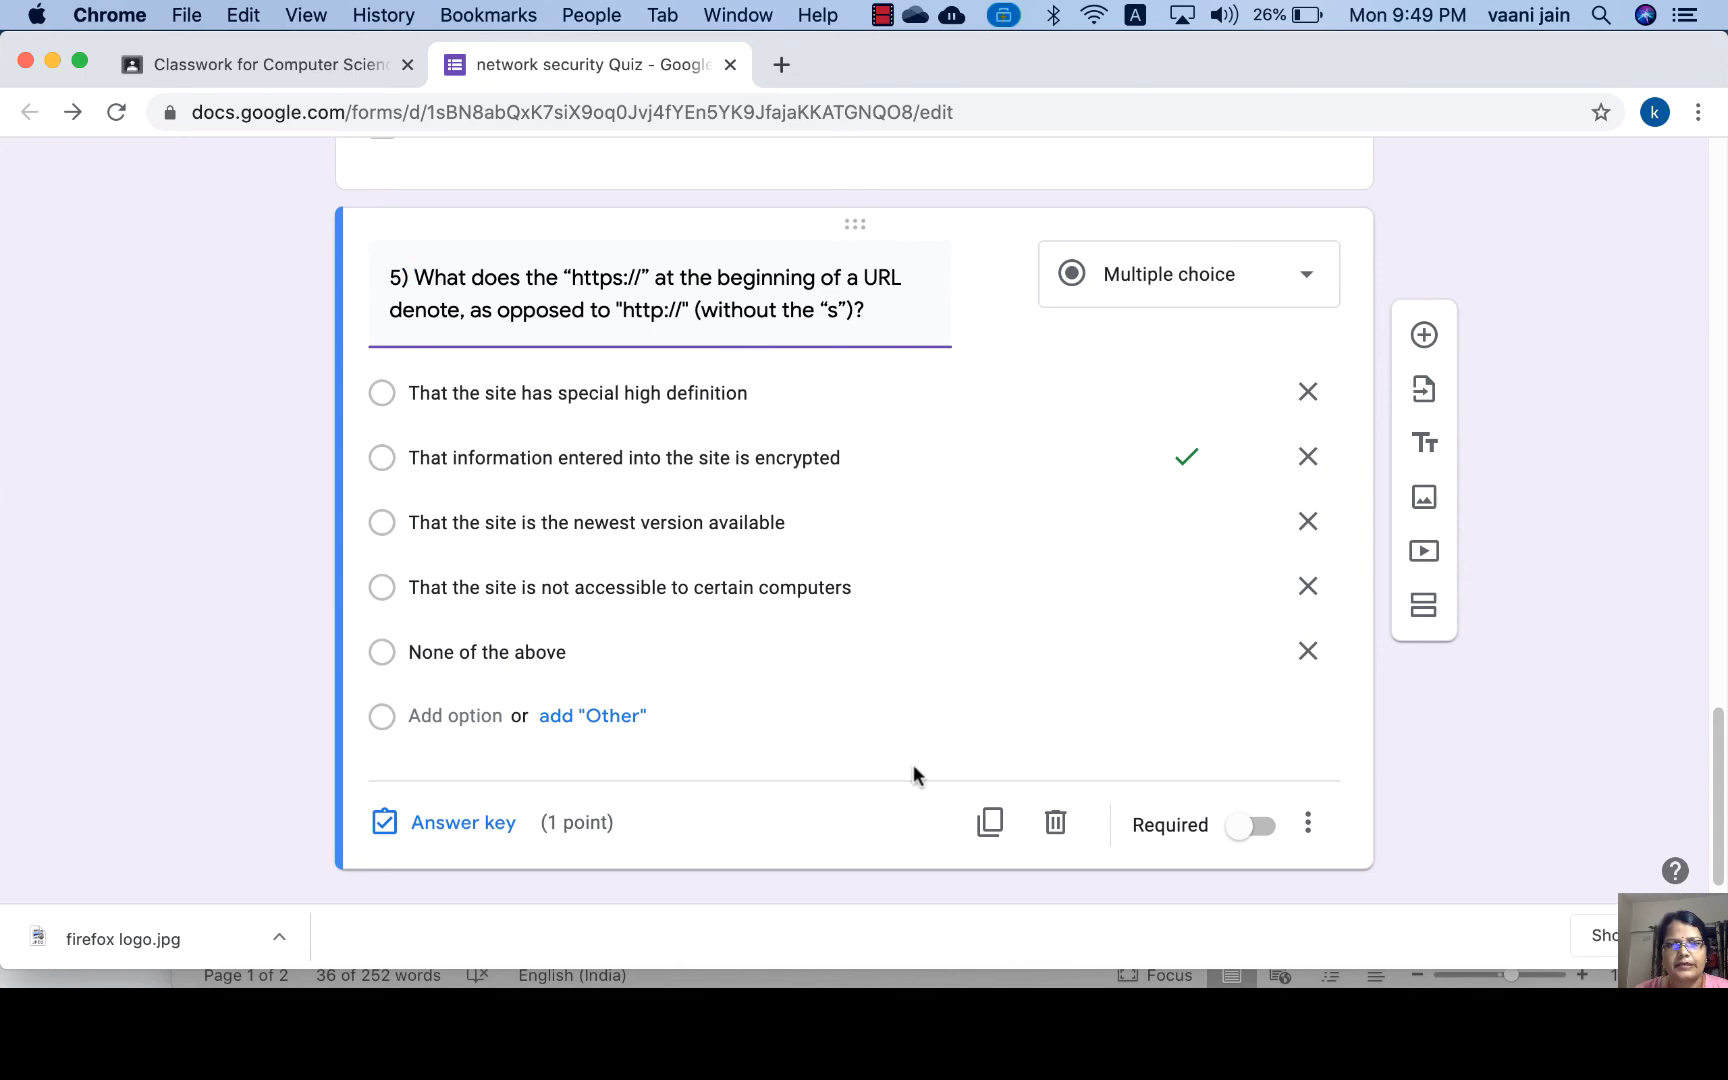
Create a new spreadsheet as the destination for the quiz's responses.
scroll(686, 760, up, 8)
scroll(686, 760, down, 9)
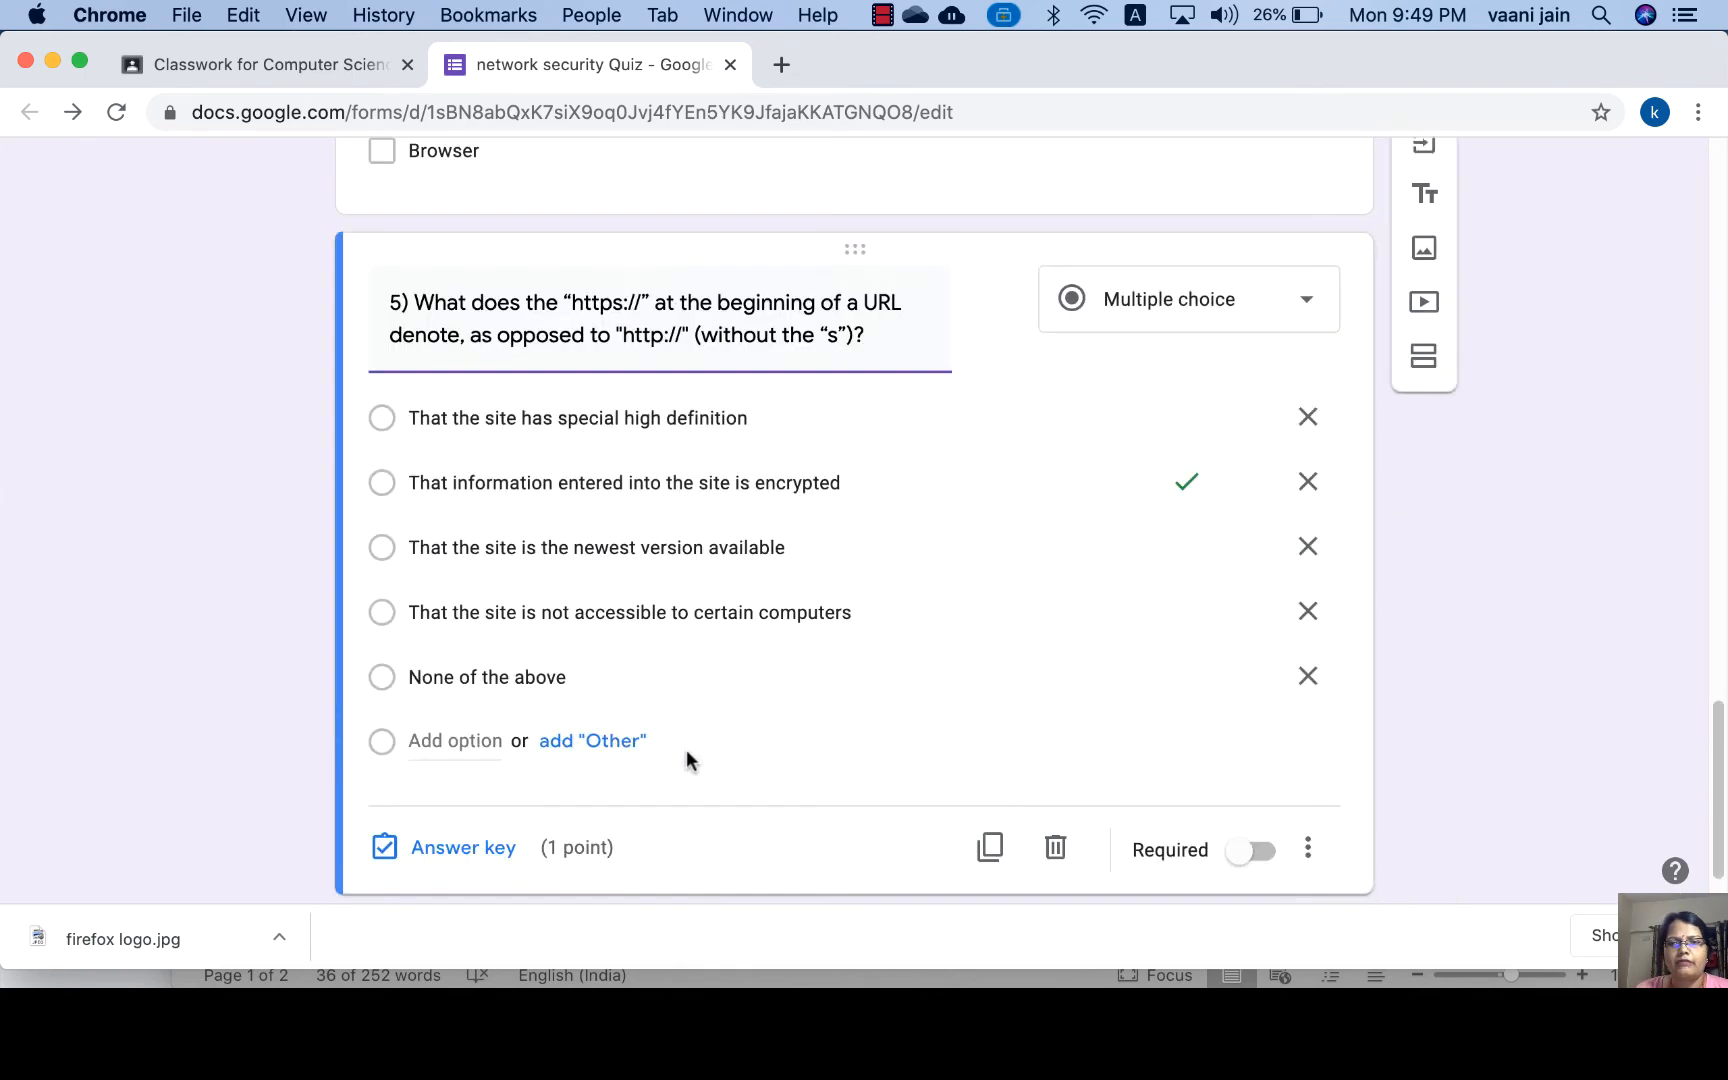
scroll(686, 749, up, 20)
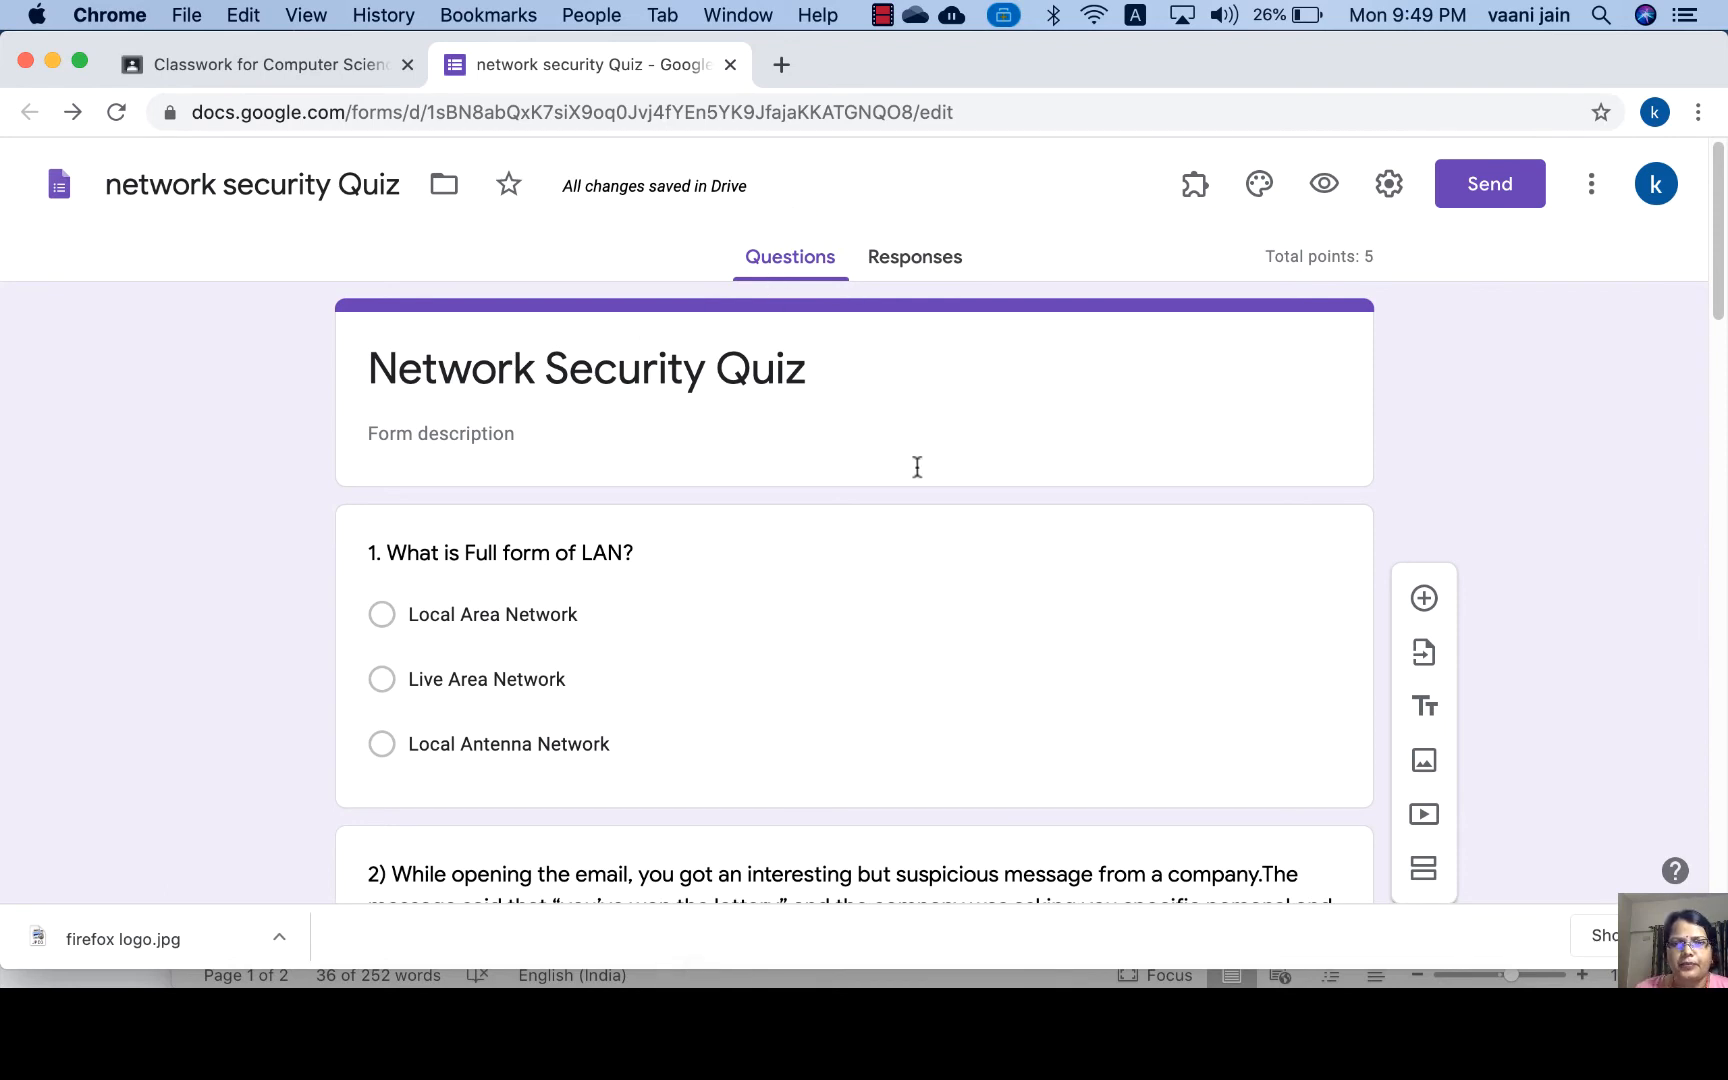
click(927, 268)
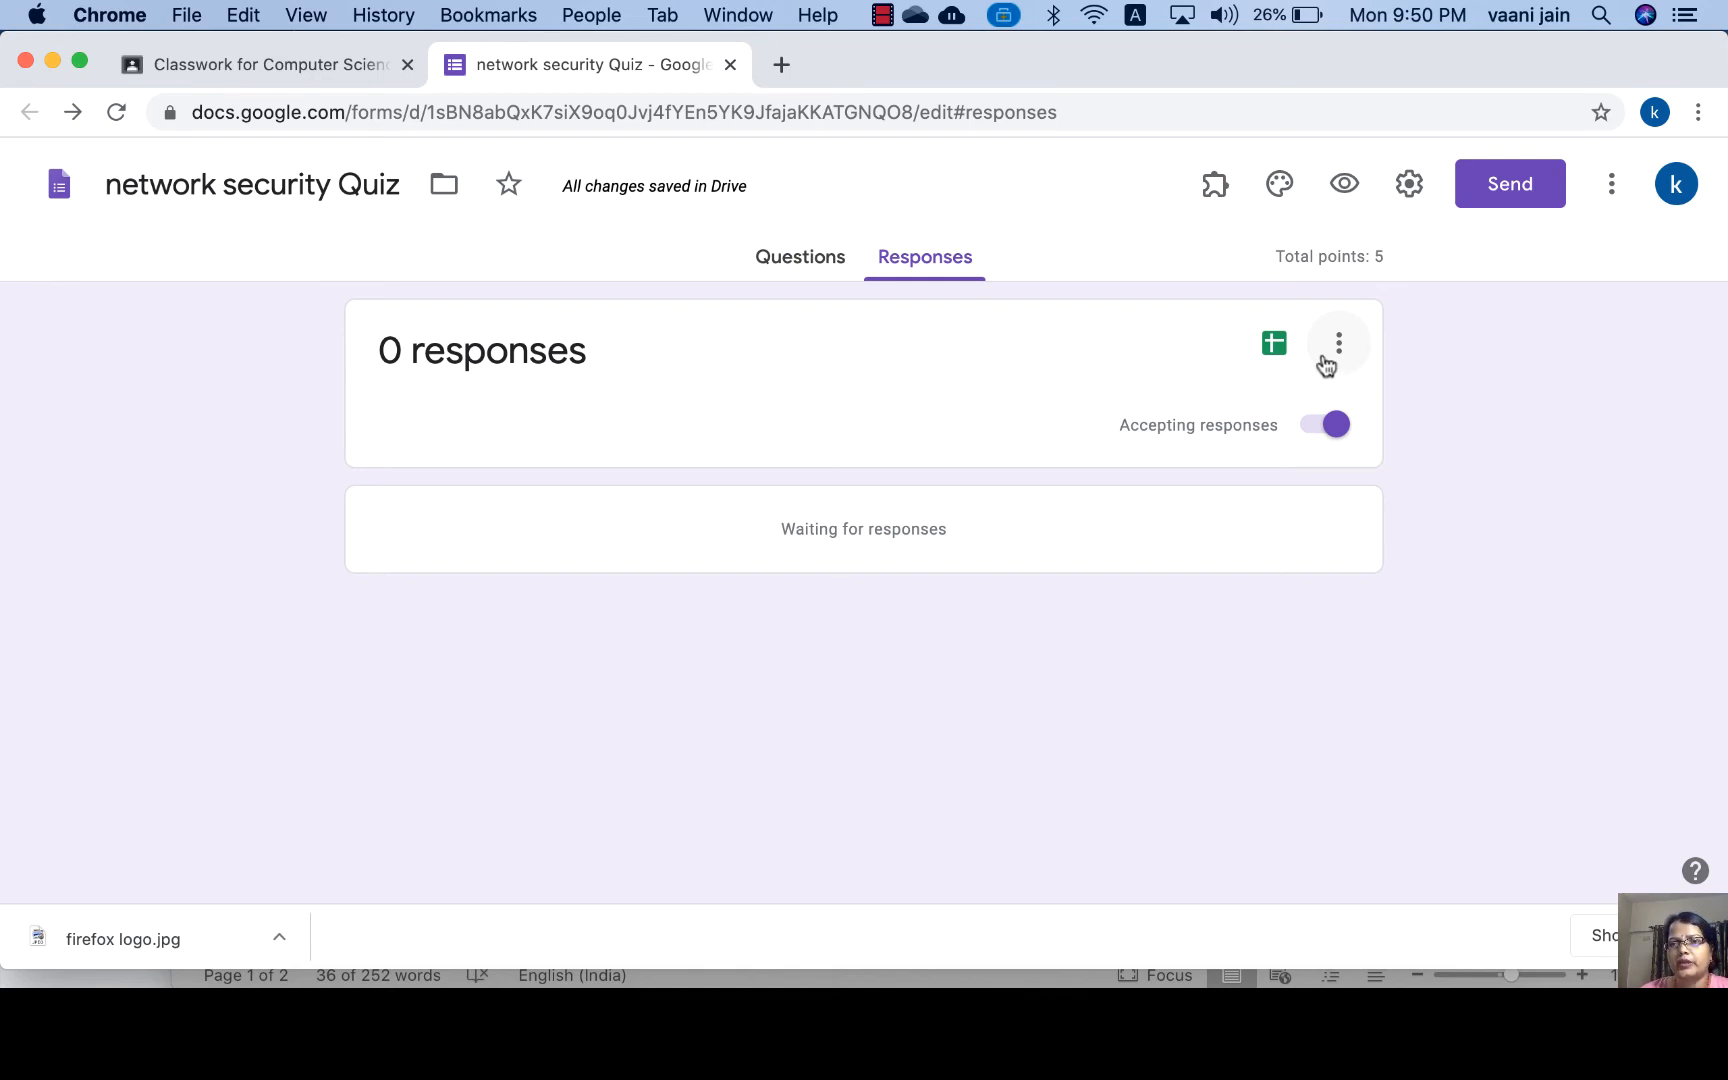
click(1276, 344)
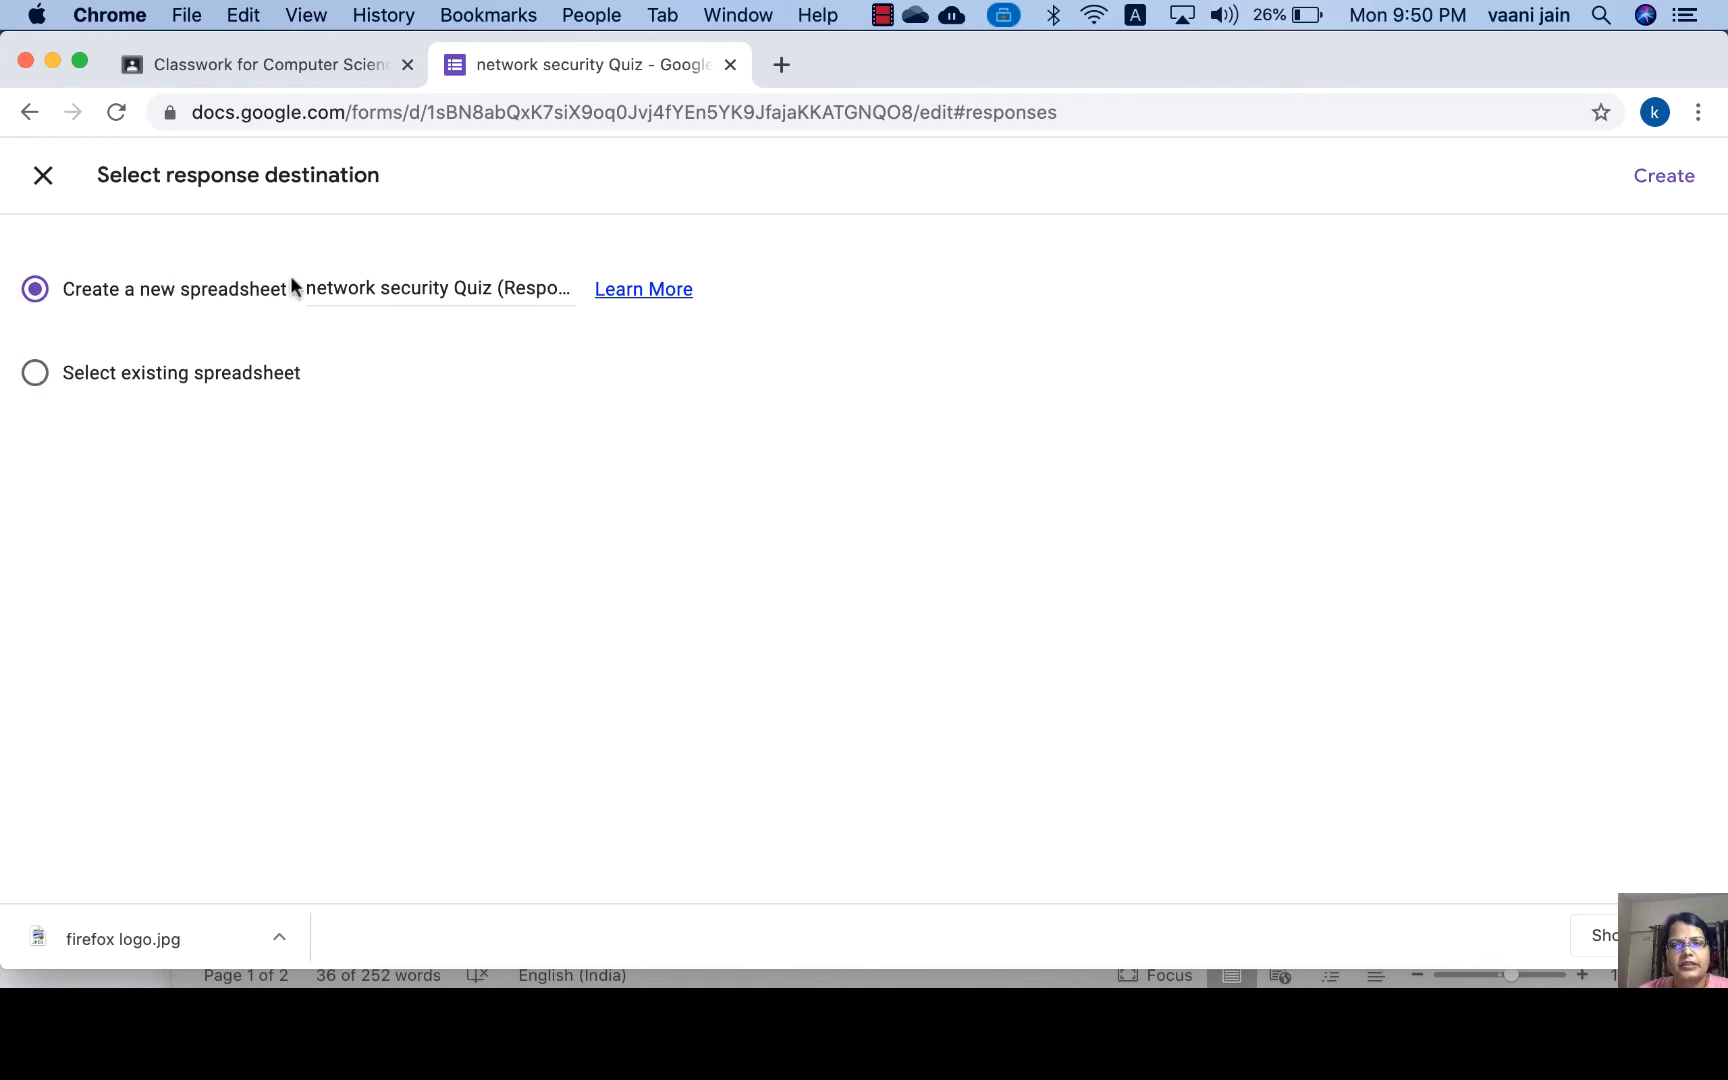
click(1665, 187)
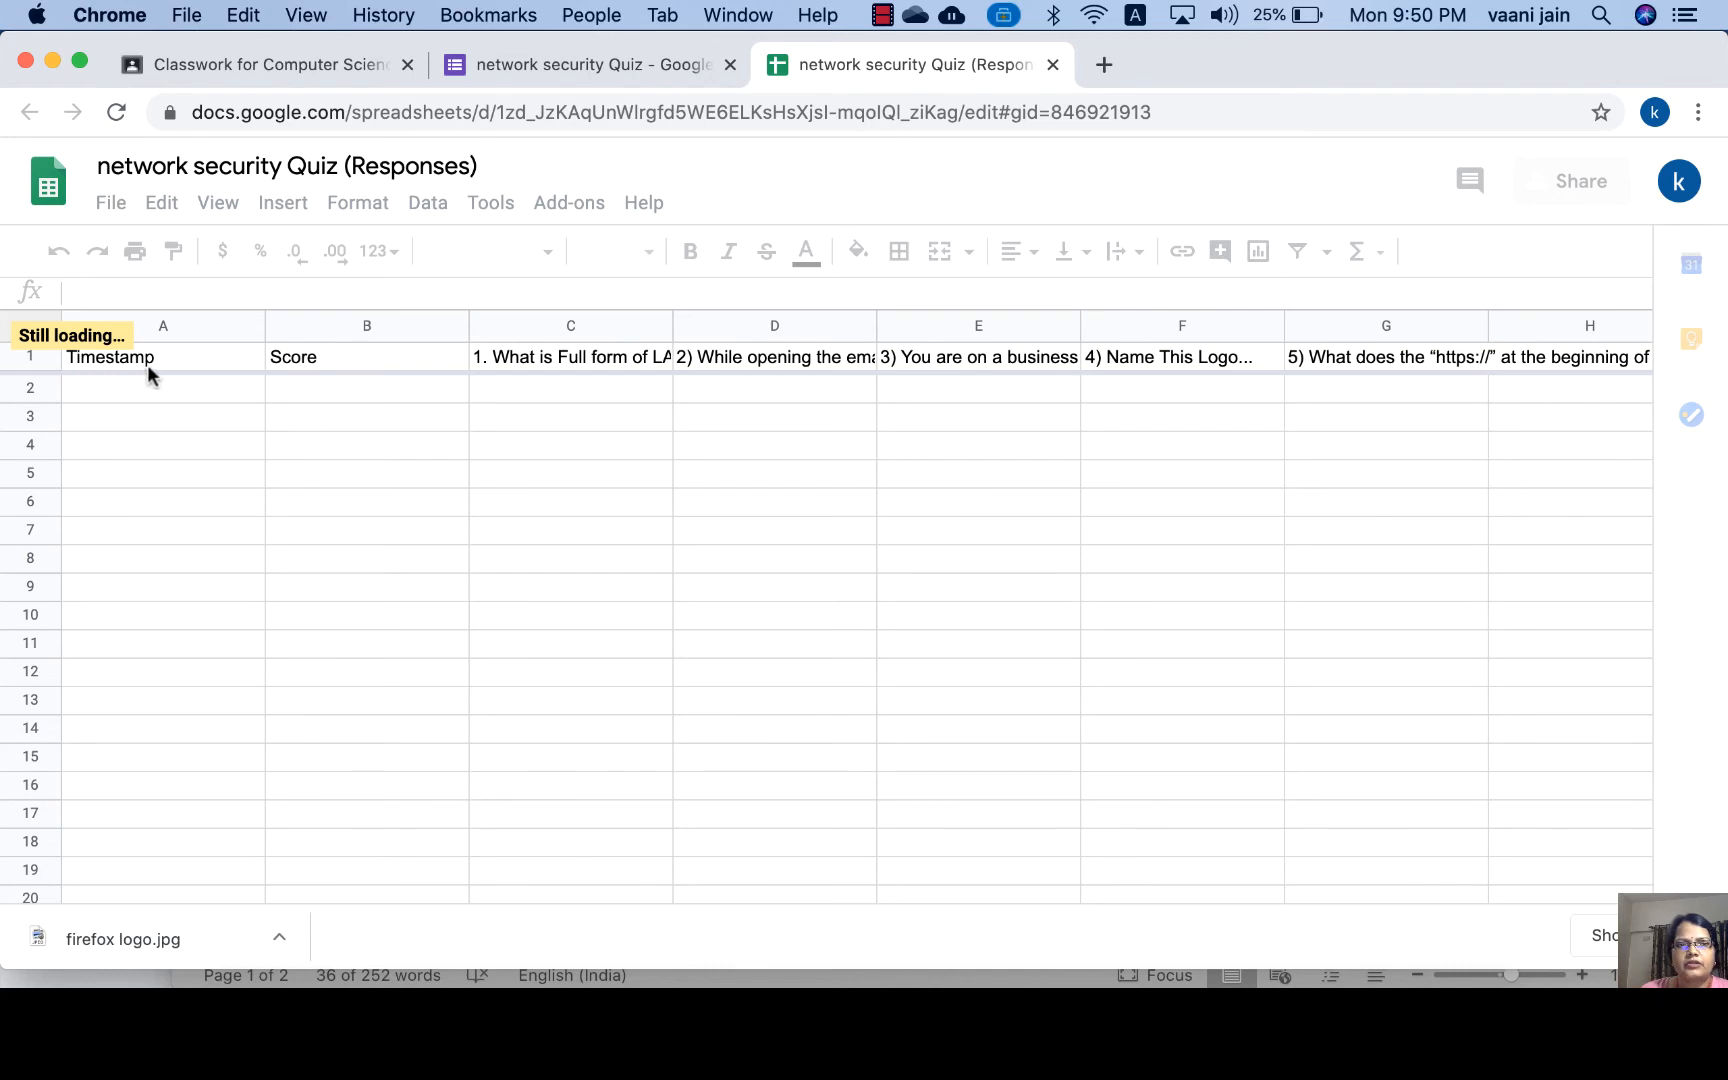
Examine the Score and question columns of the responses spreadsheet, and close it.
click(447, 360)
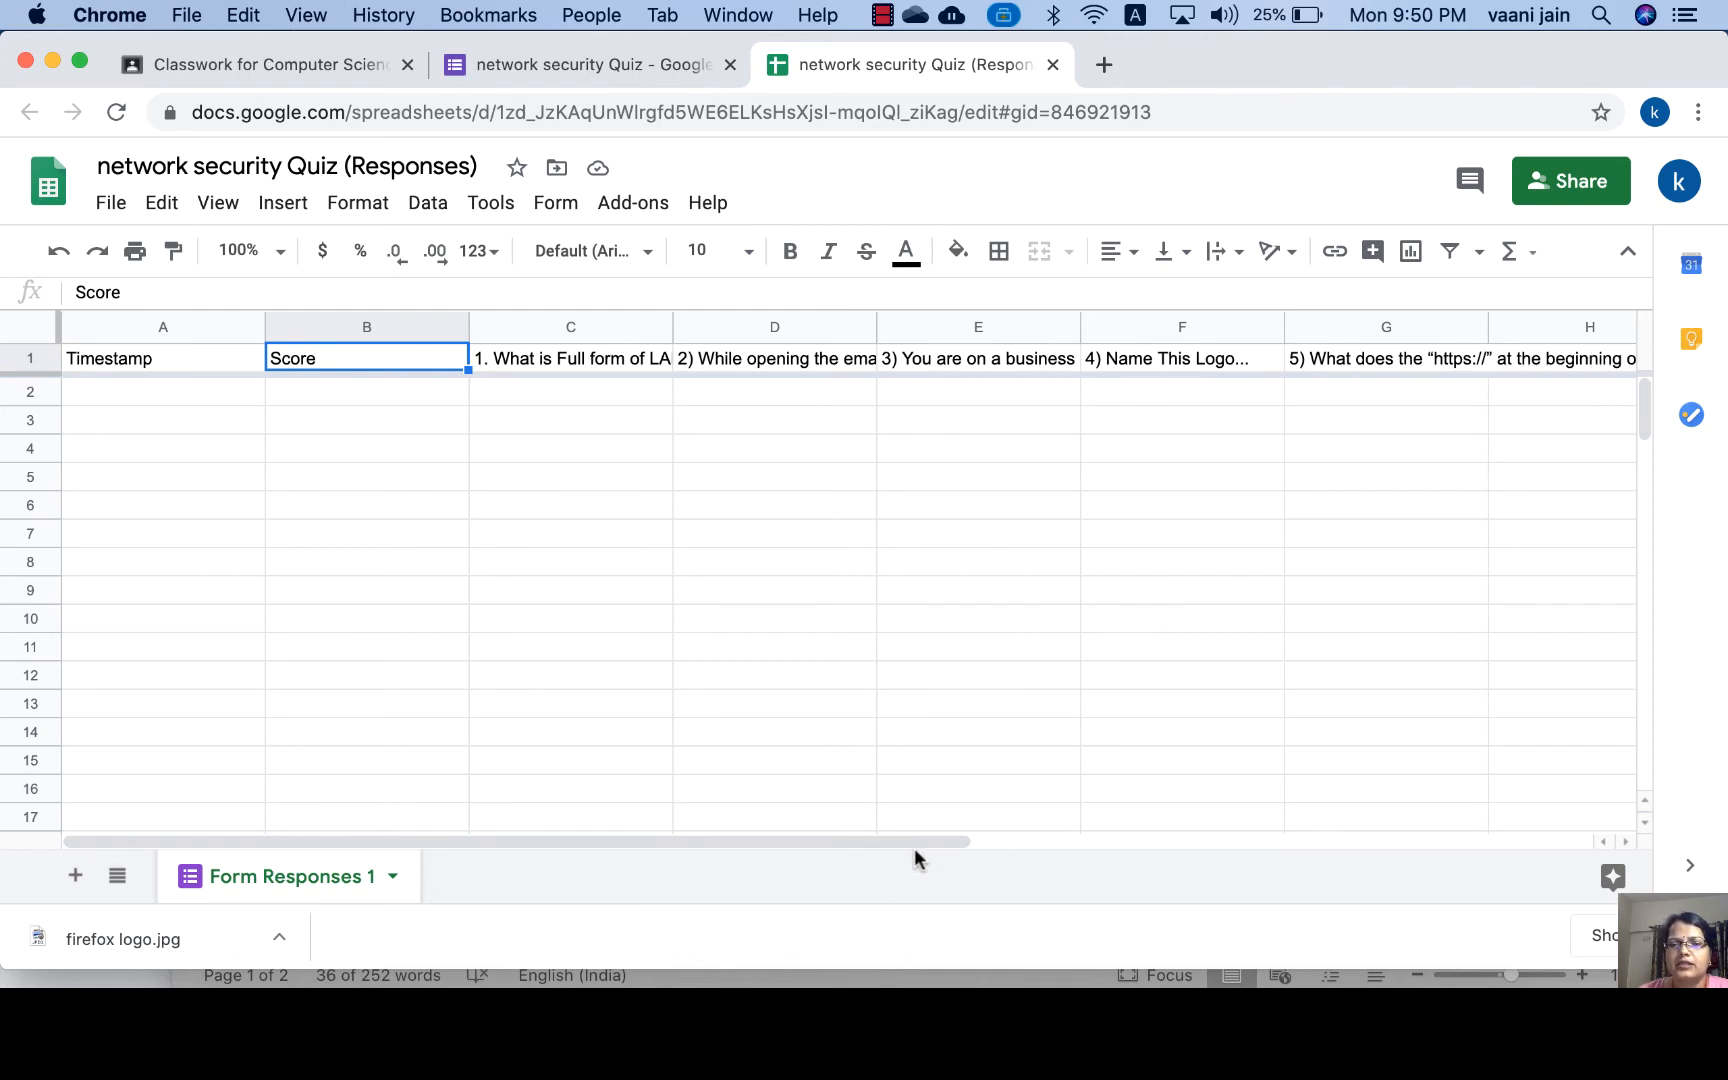
drag(914, 848, 486, 856)
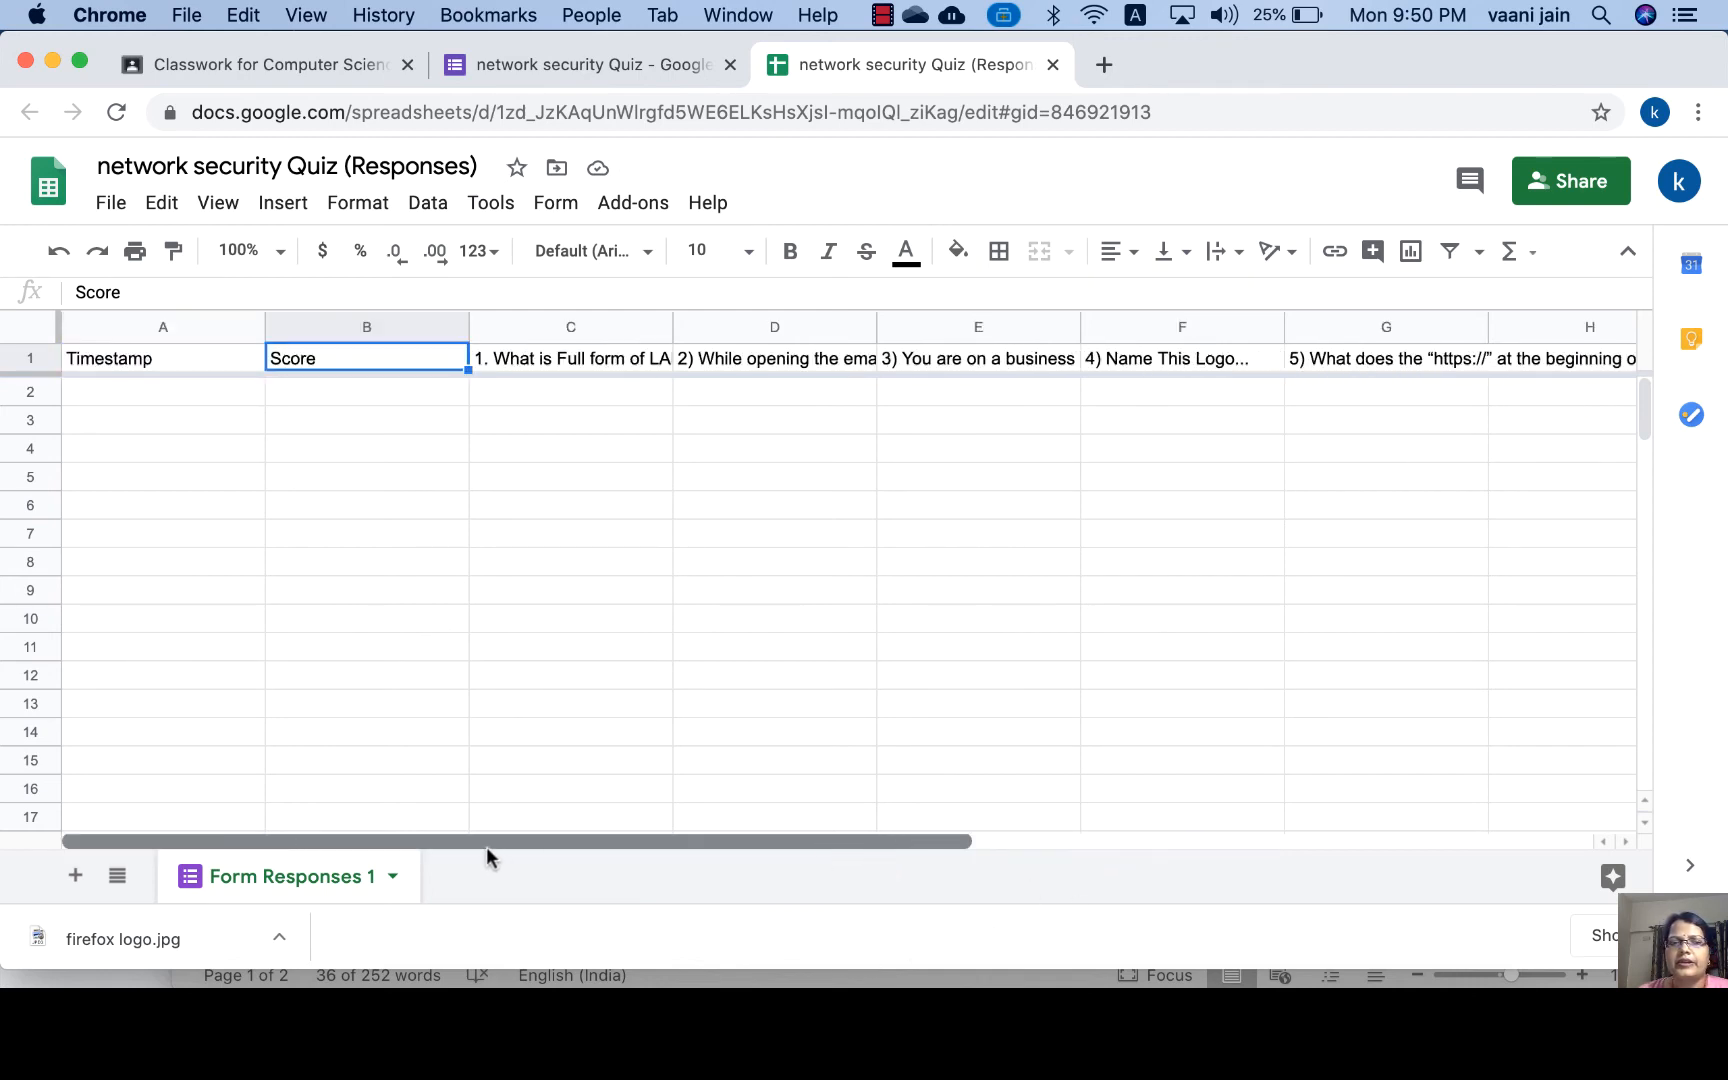
click(1053, 65)
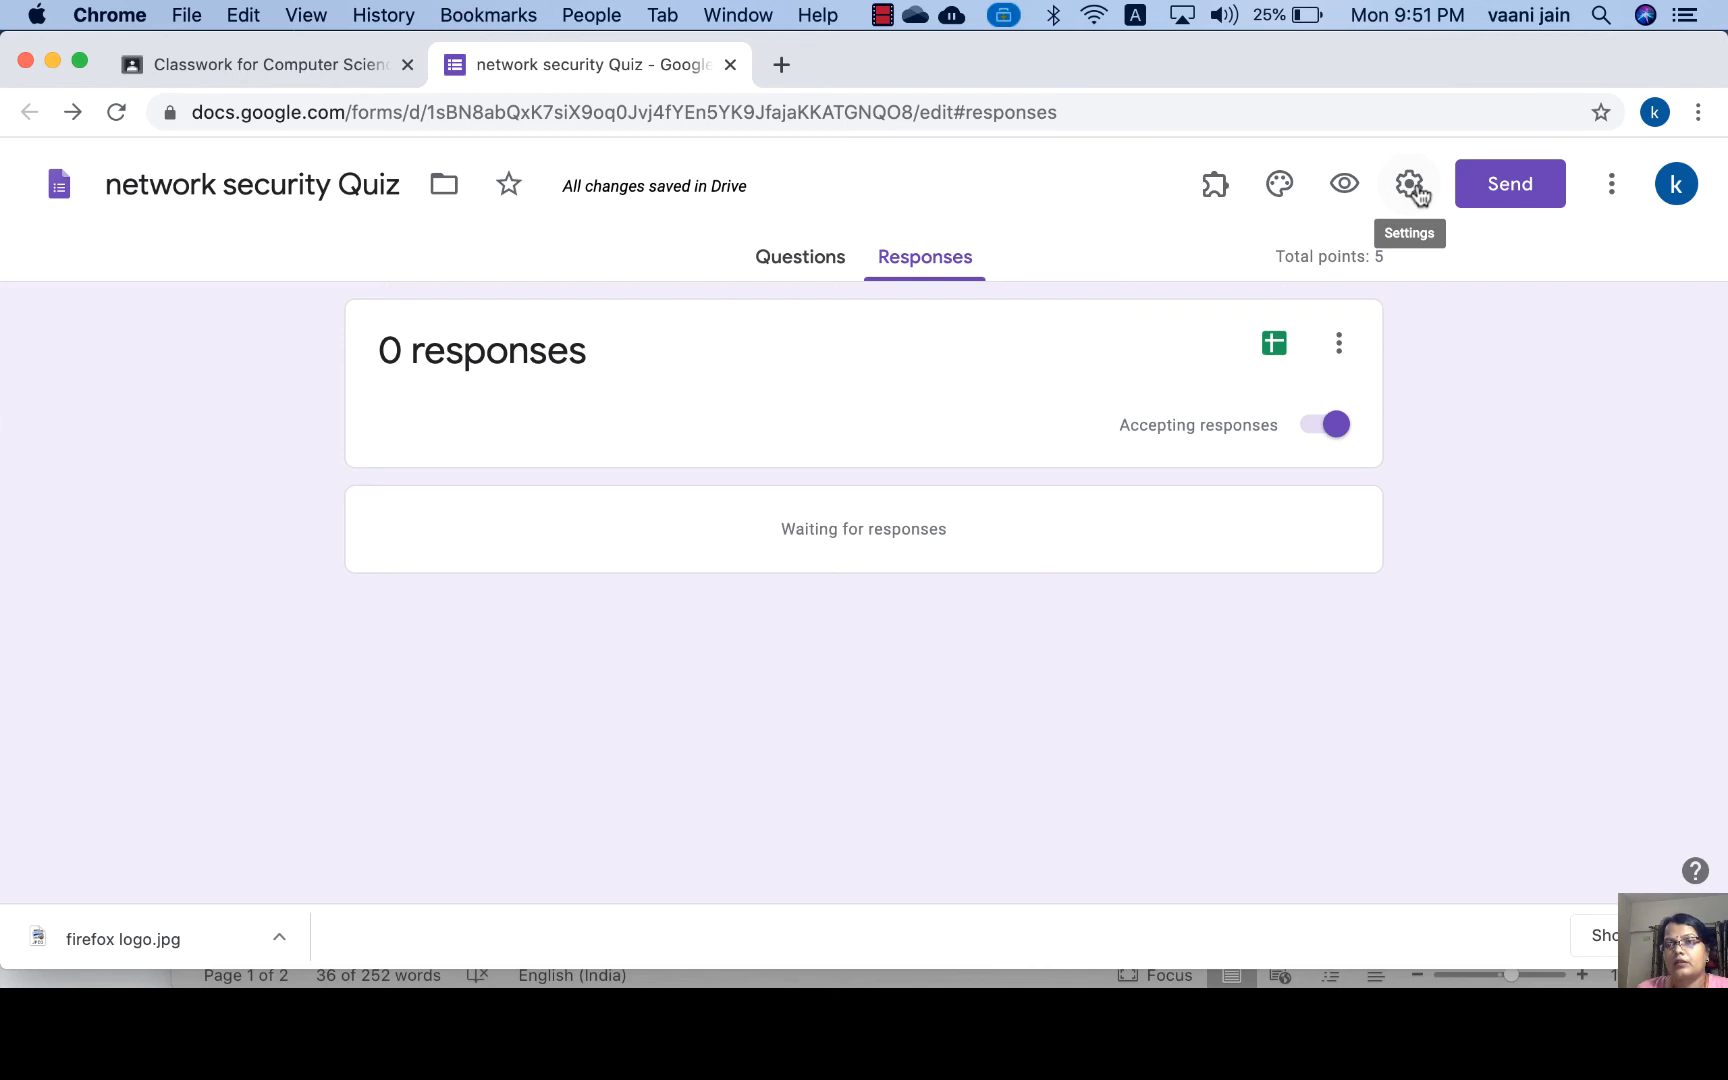
Change the theme color of the quiz form to red.
click(785, 266)
click(1260, 185)
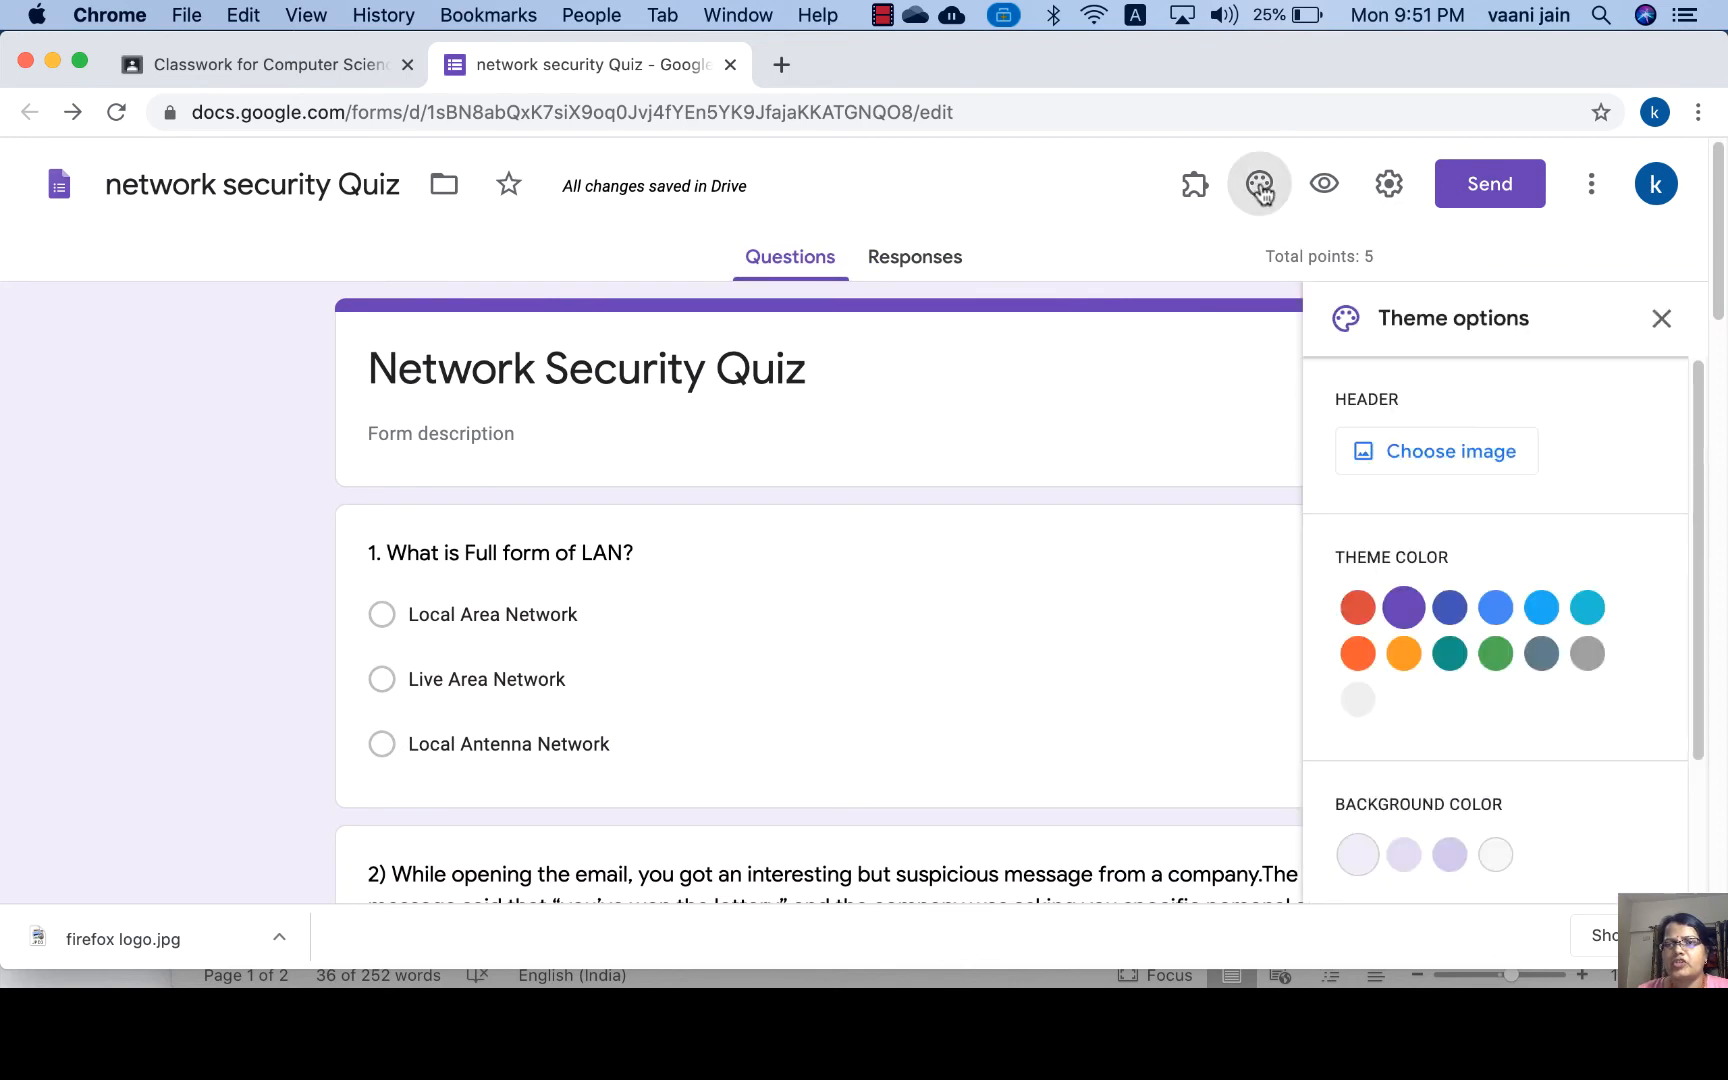
click(1360, 620)
click(1360, 620)
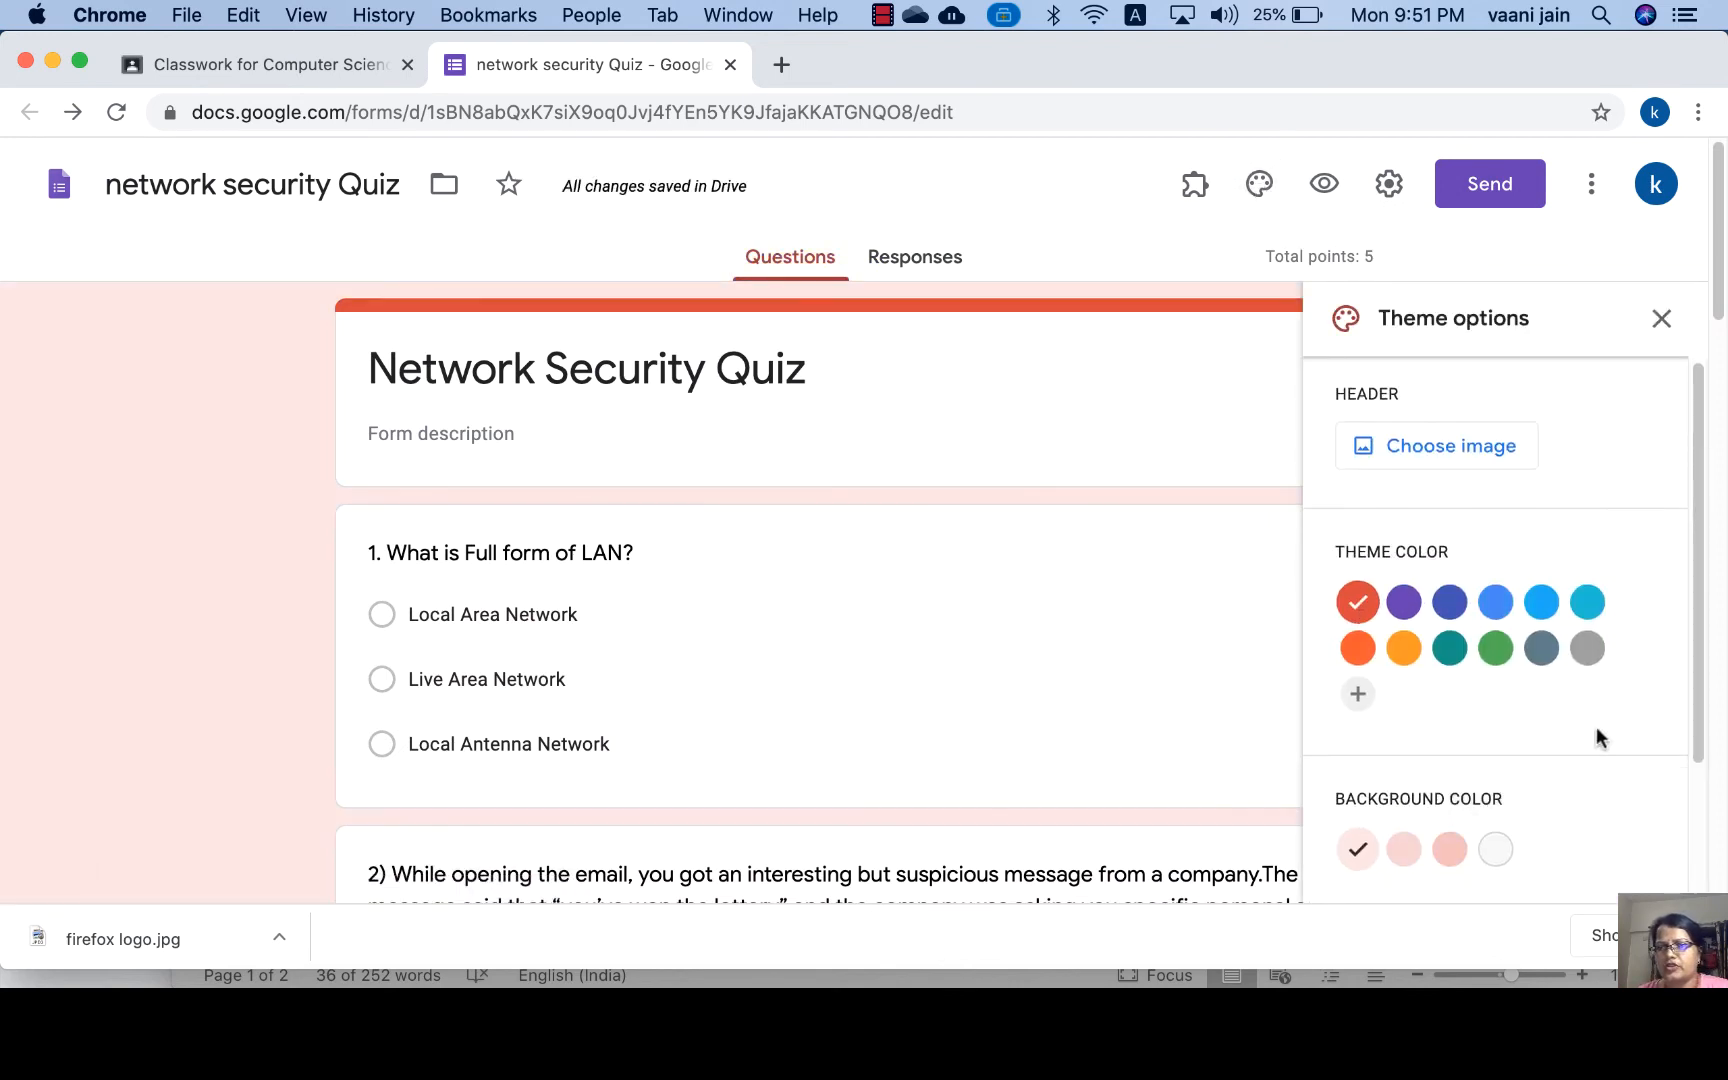
Set the quiz form's font style to Formal and close the theme options.
scroll(1597, 735, down, 3)
scroll(1596, 738, down, 1)
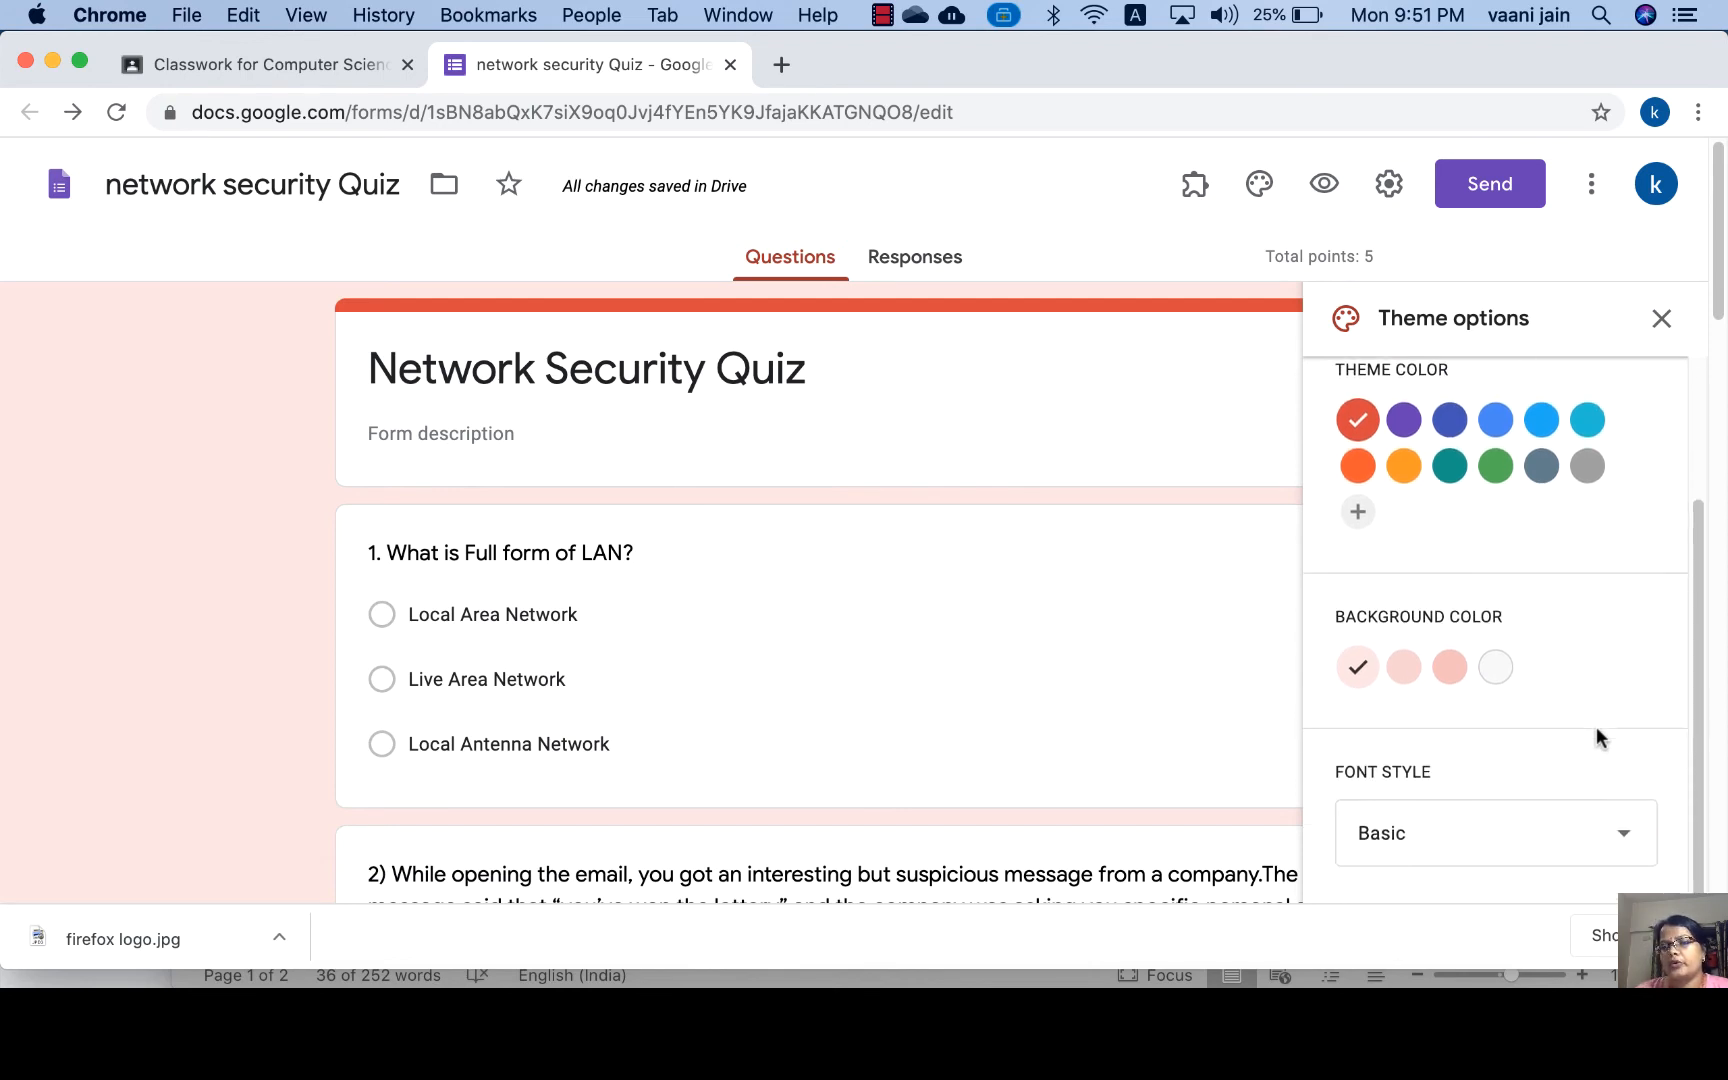
click(1631, 843)
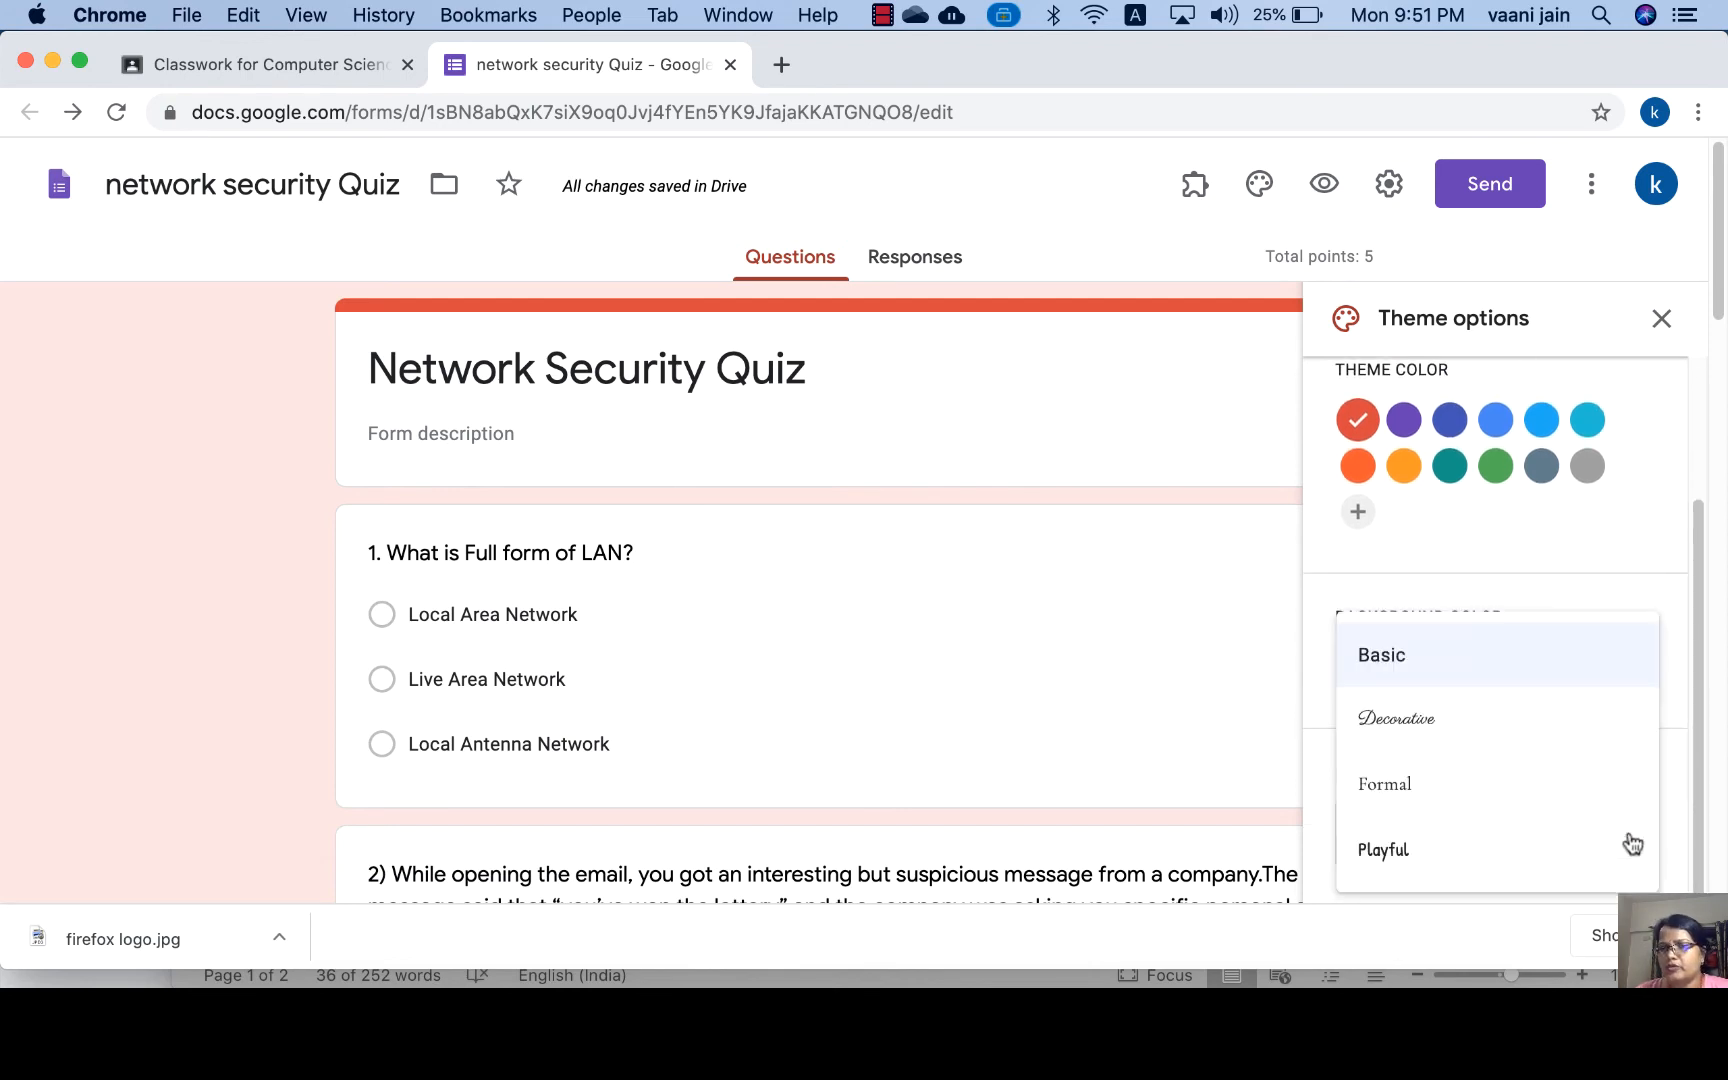
click(1416, 806)
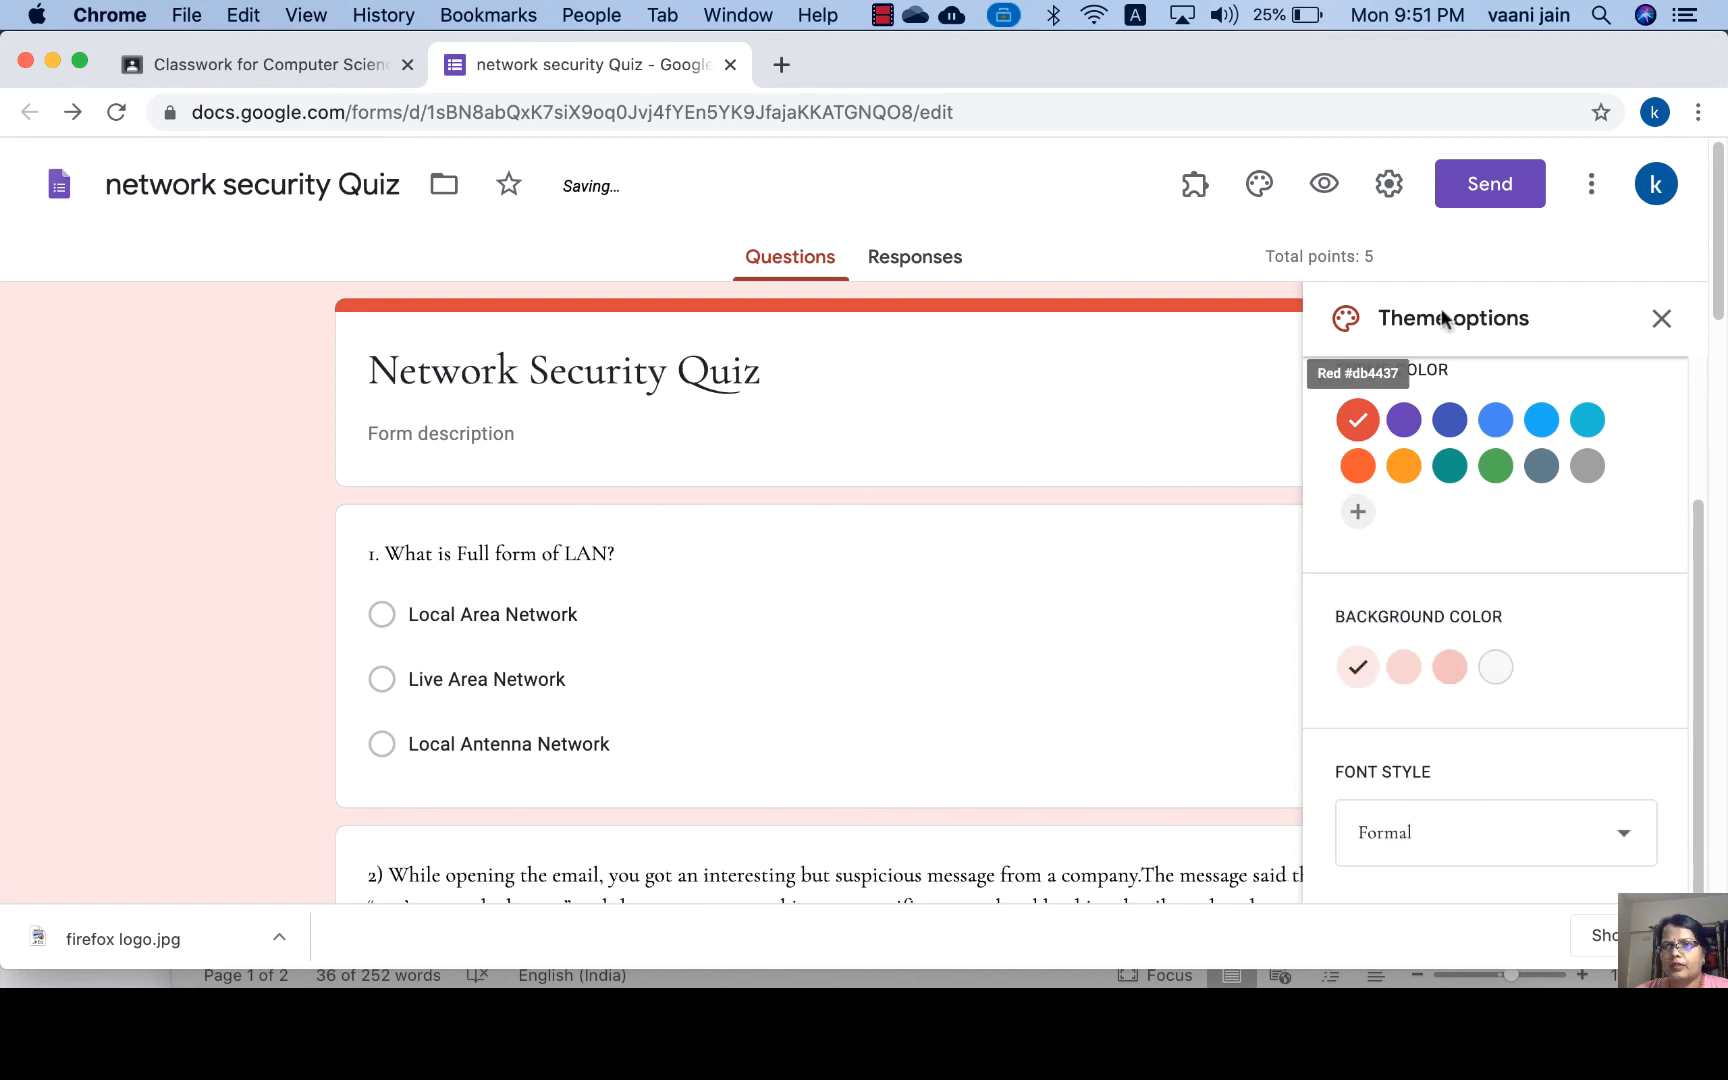
scroll(1490, 470, up, 2)
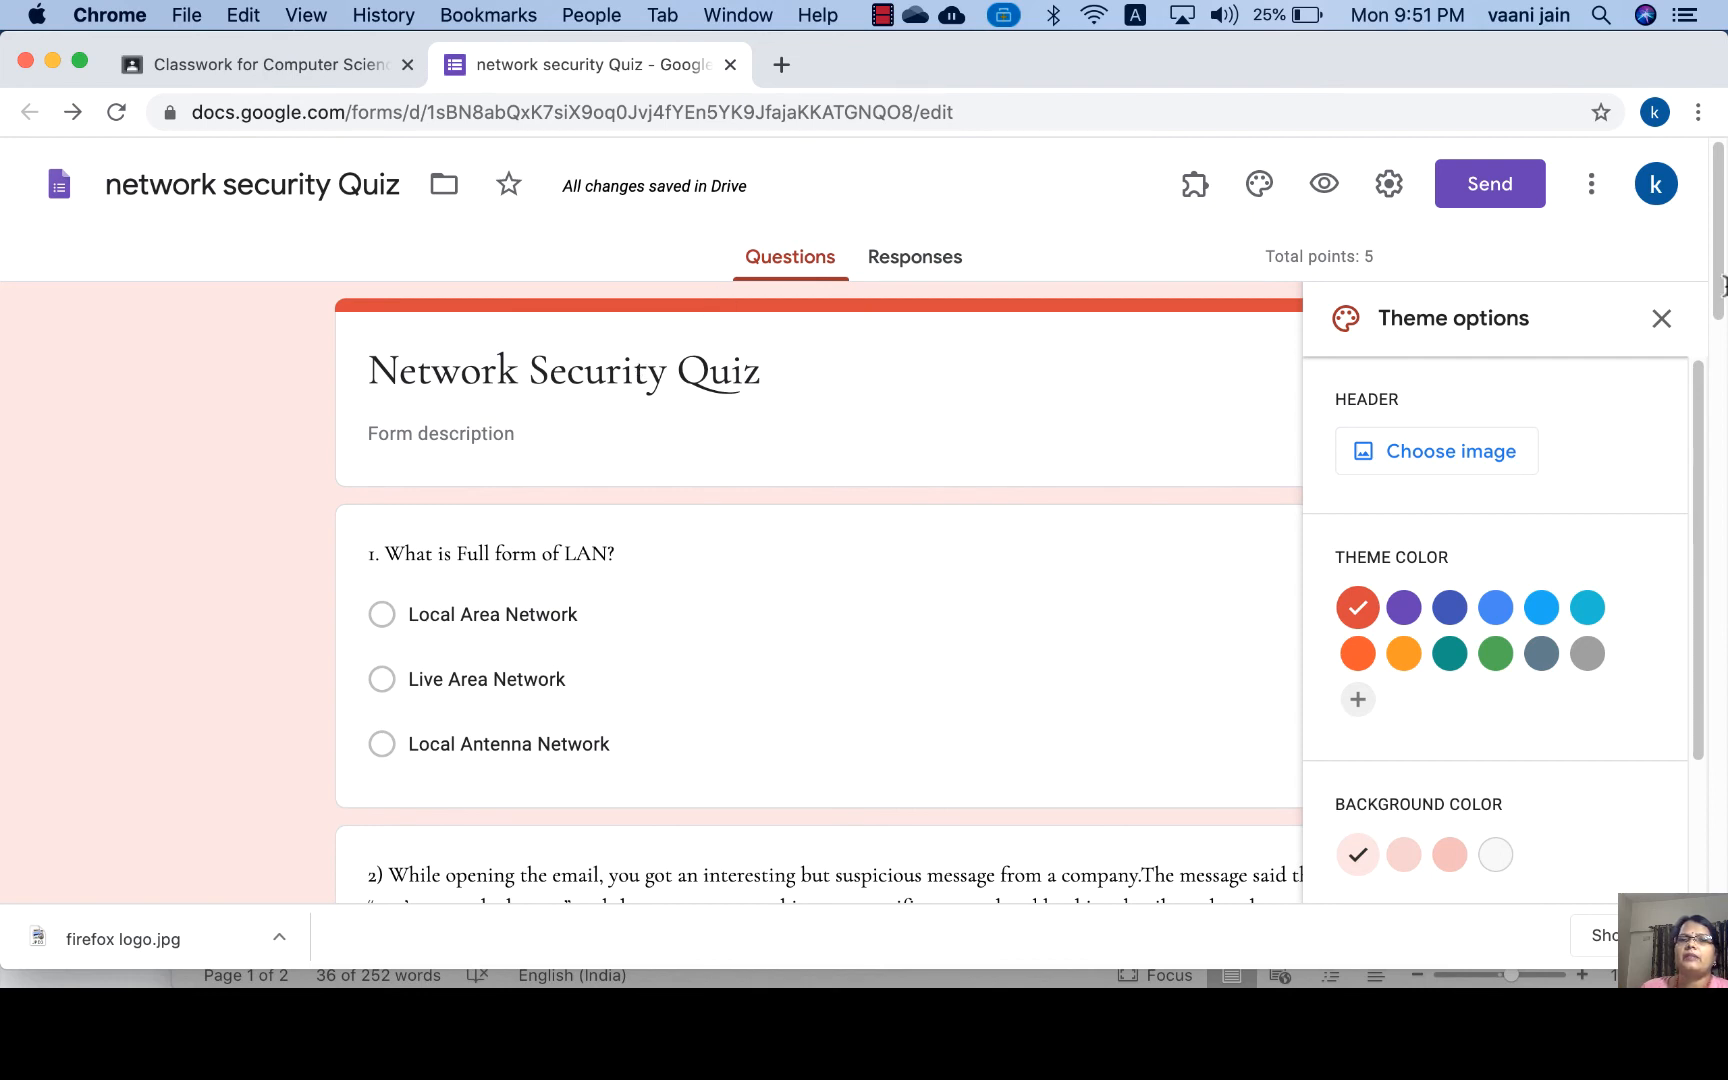
click(1664, 319)
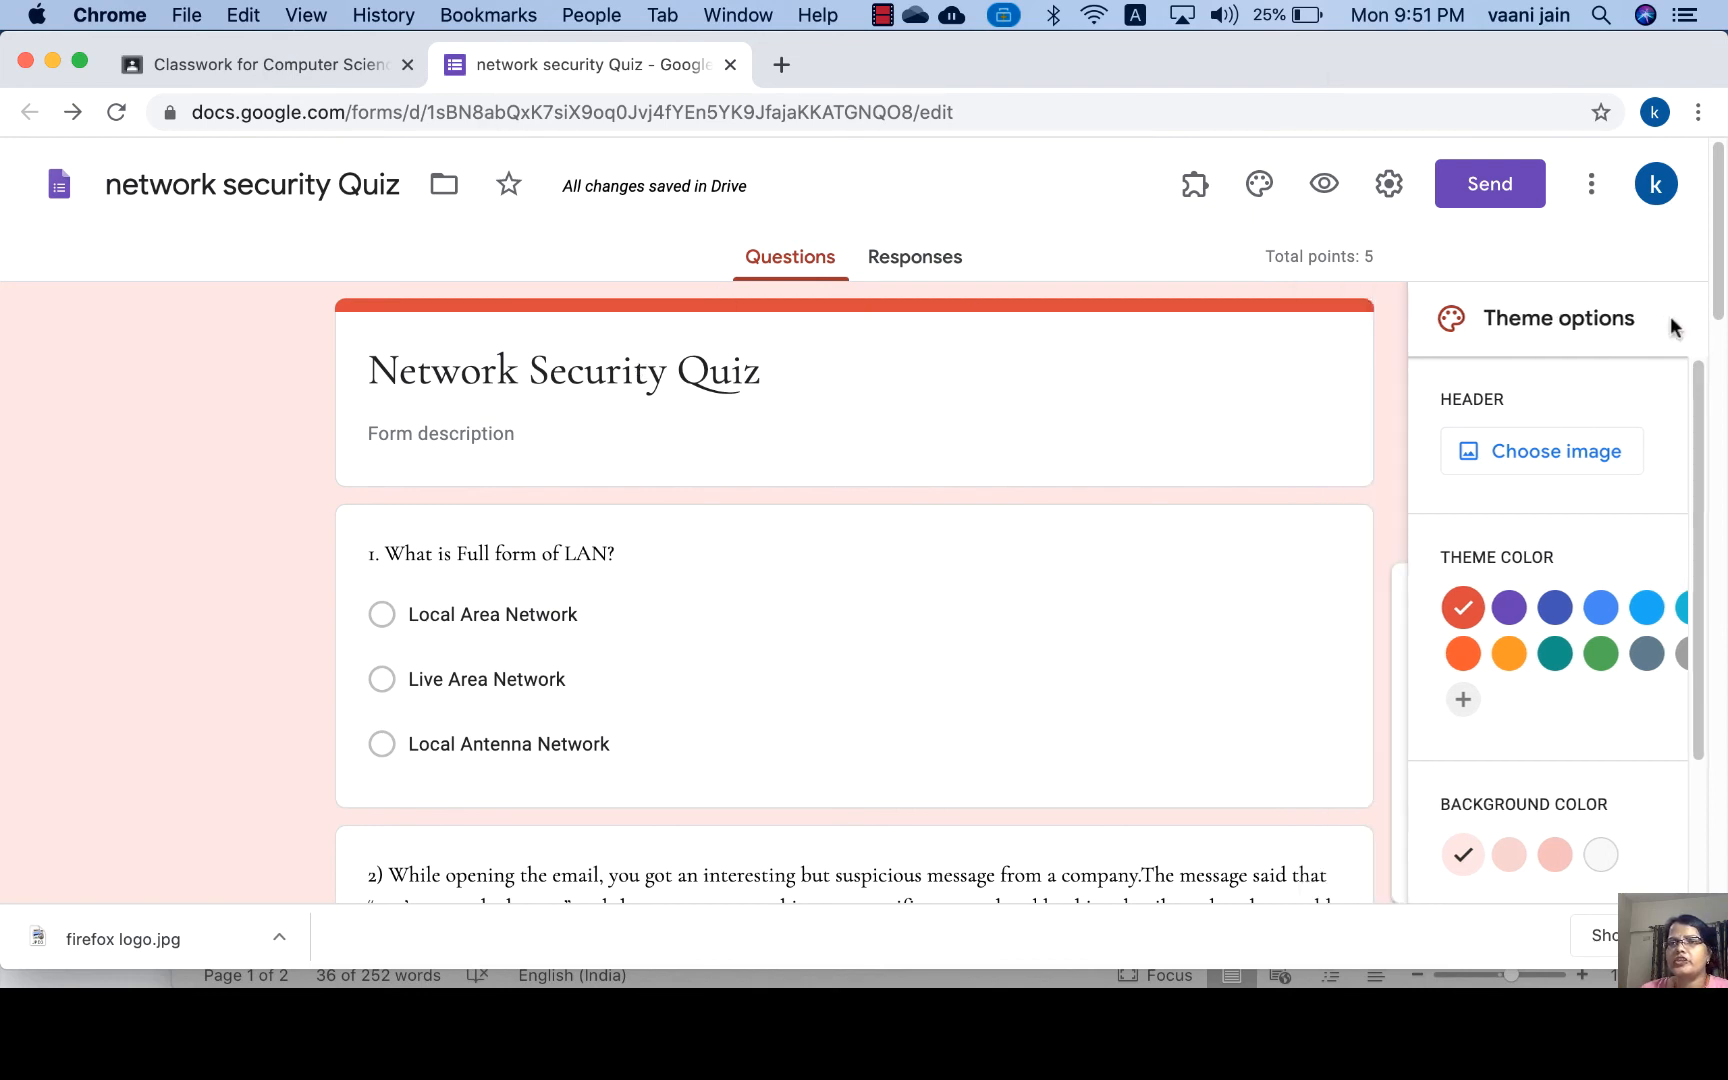
Preview the quiz as respondents see it, look through all its questions, and return to the form editor.
click(1324, 190)
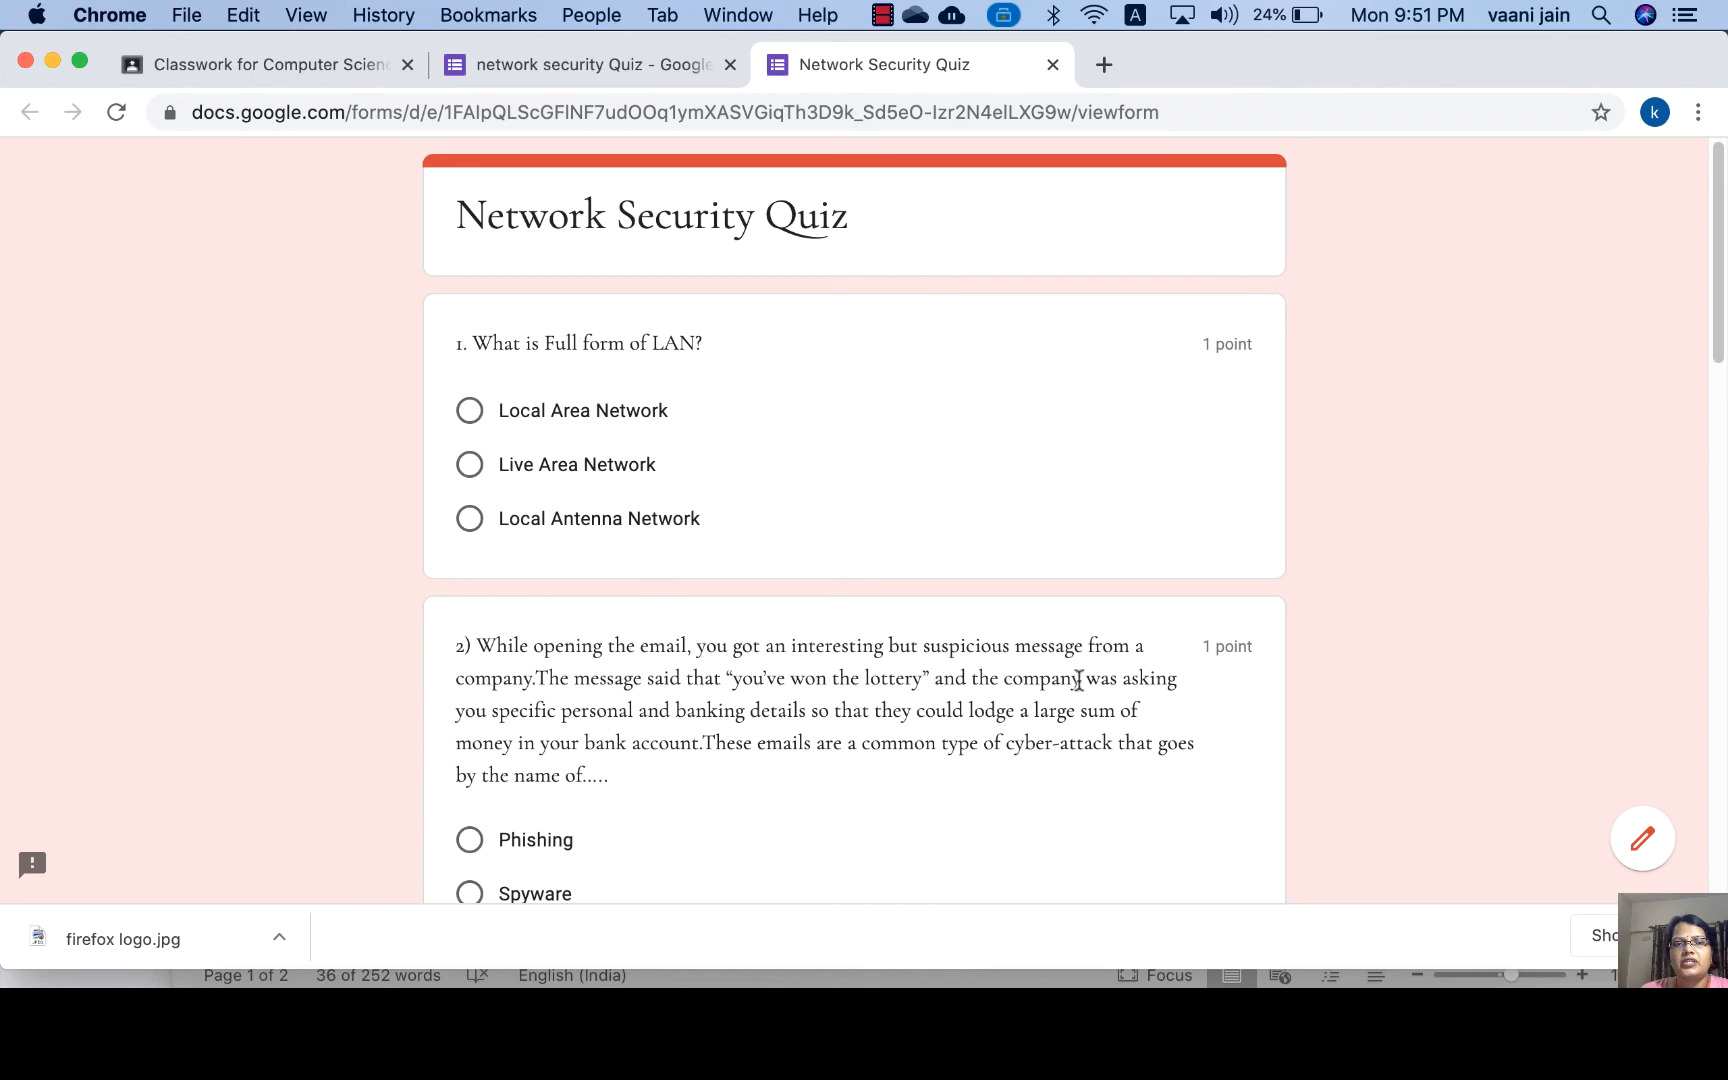
scroll(1070, 670, down, 1)
scroll(1079, 680, down, 5)
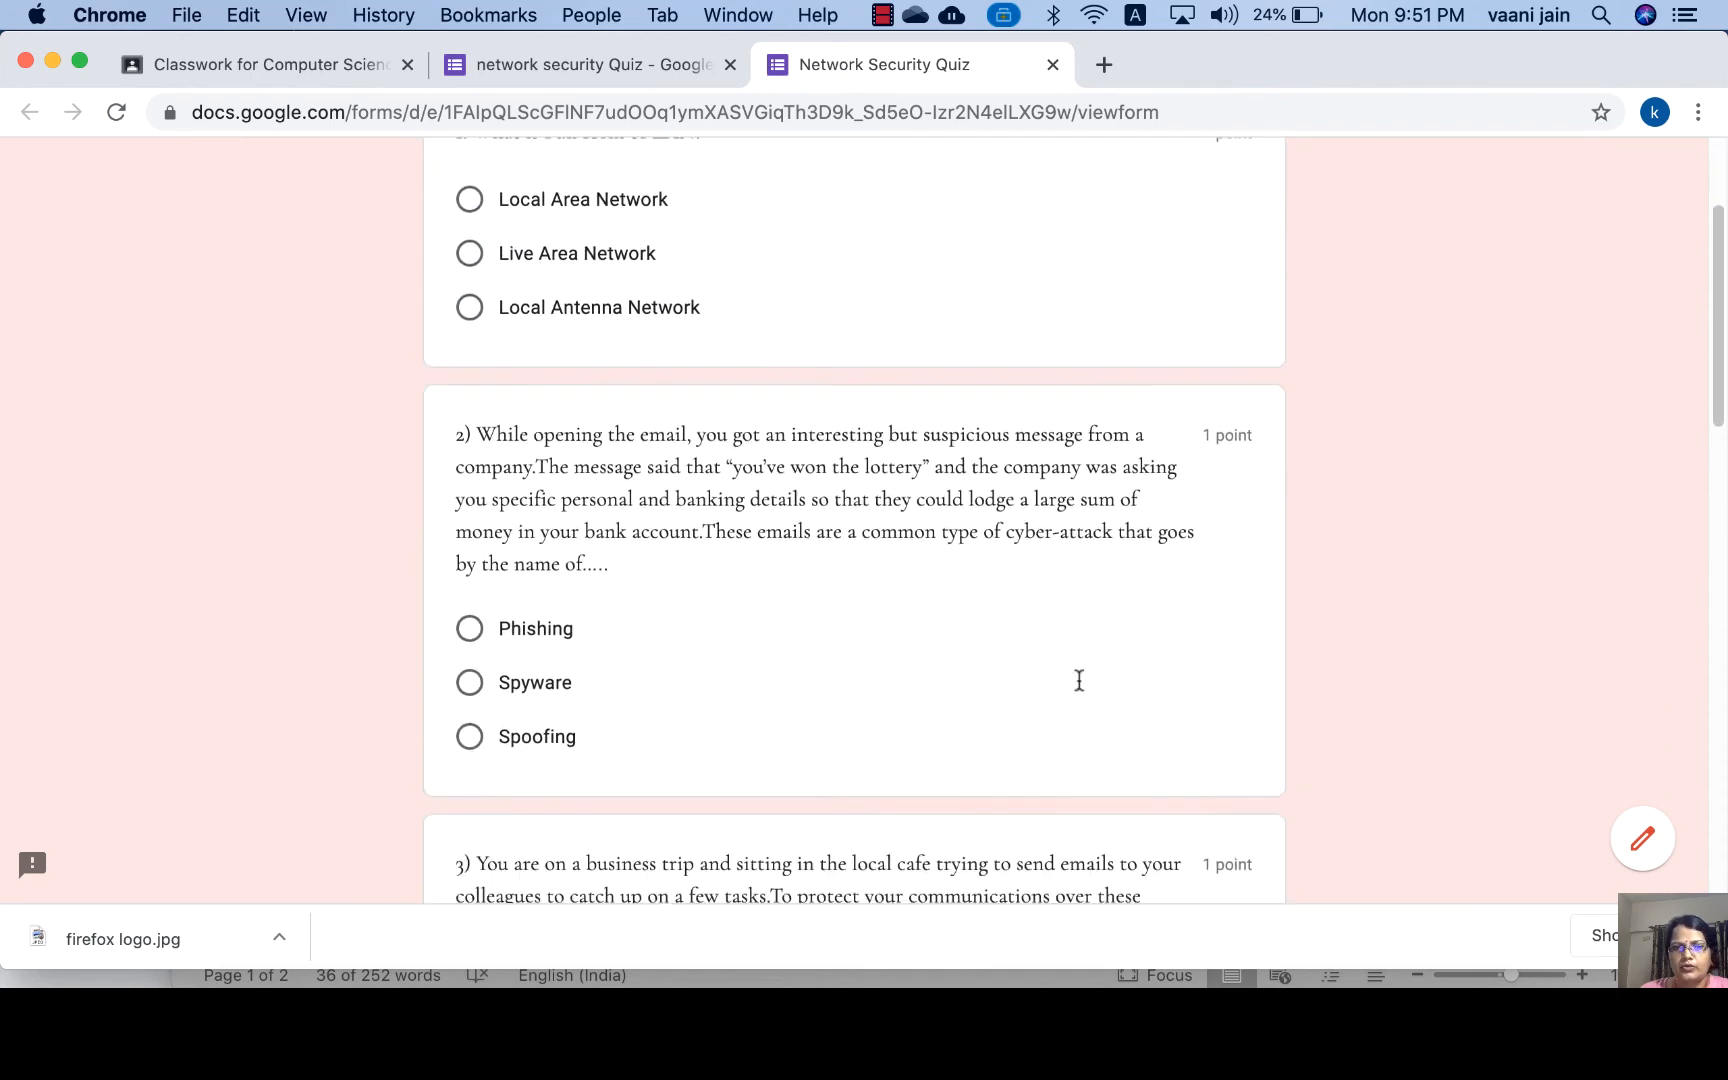
scroll(1079, 680, down, 11)
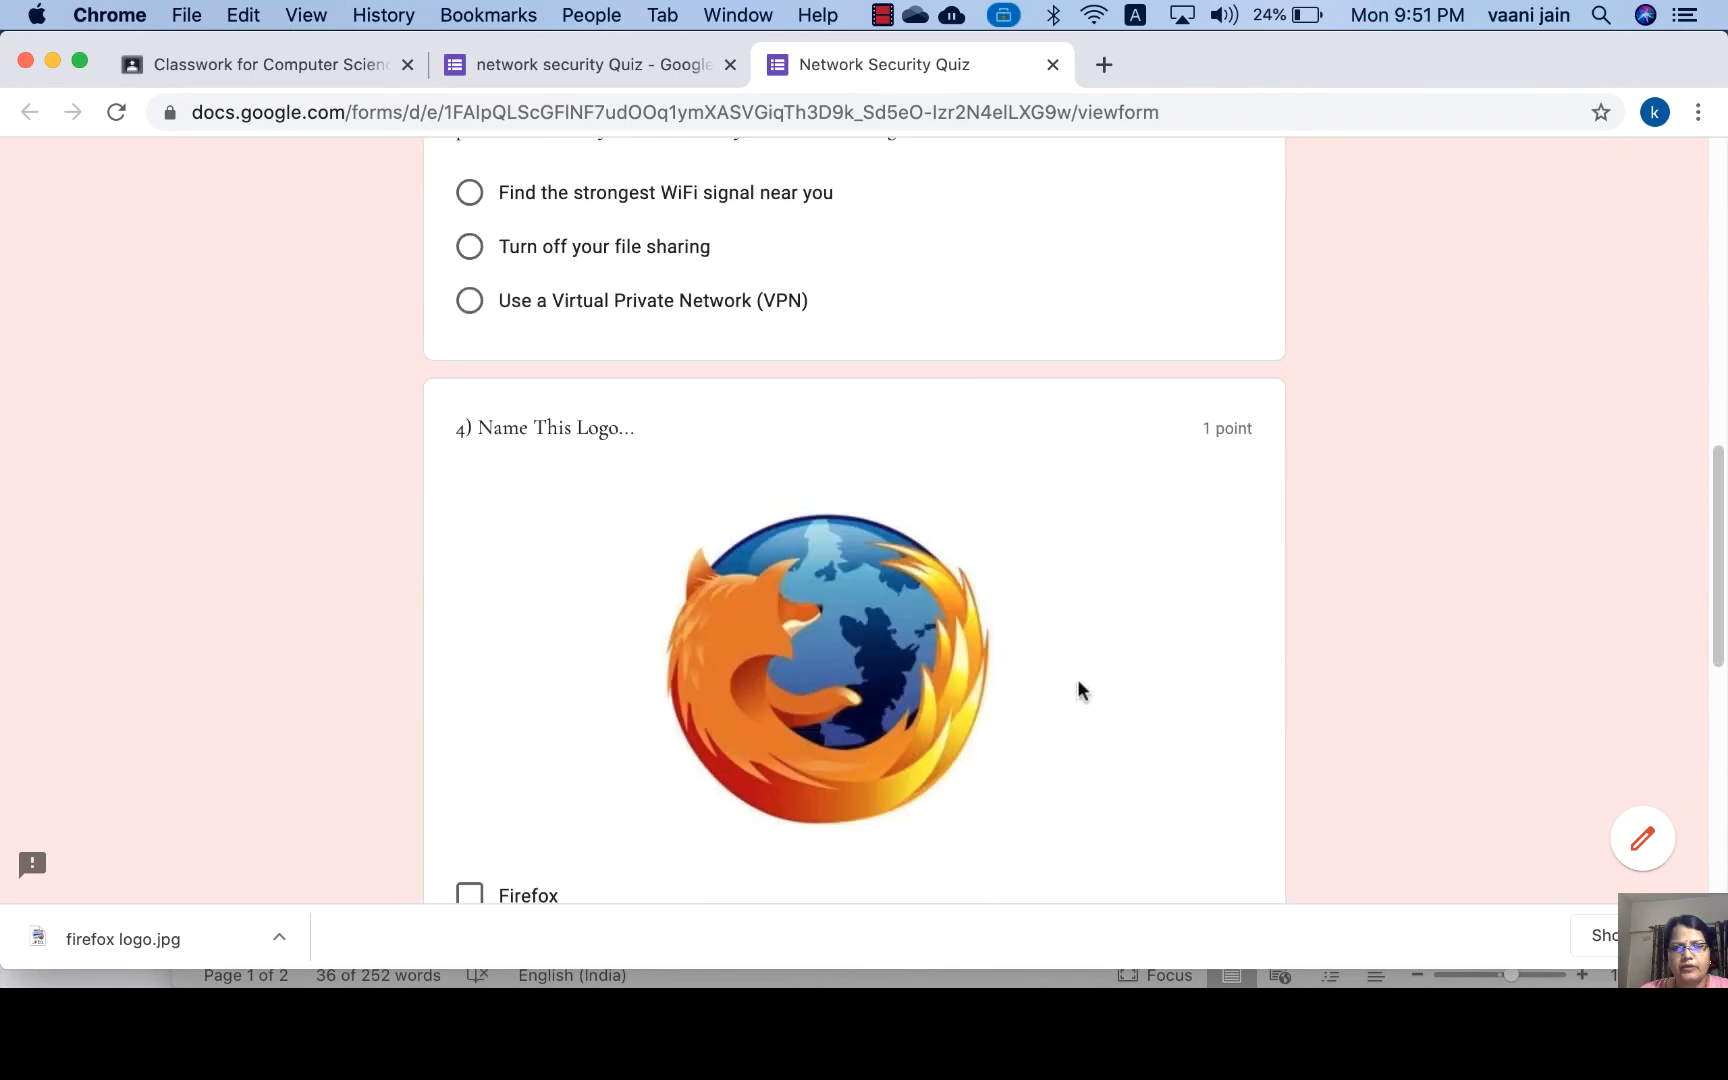
scroll(1079, 690, down, 6)
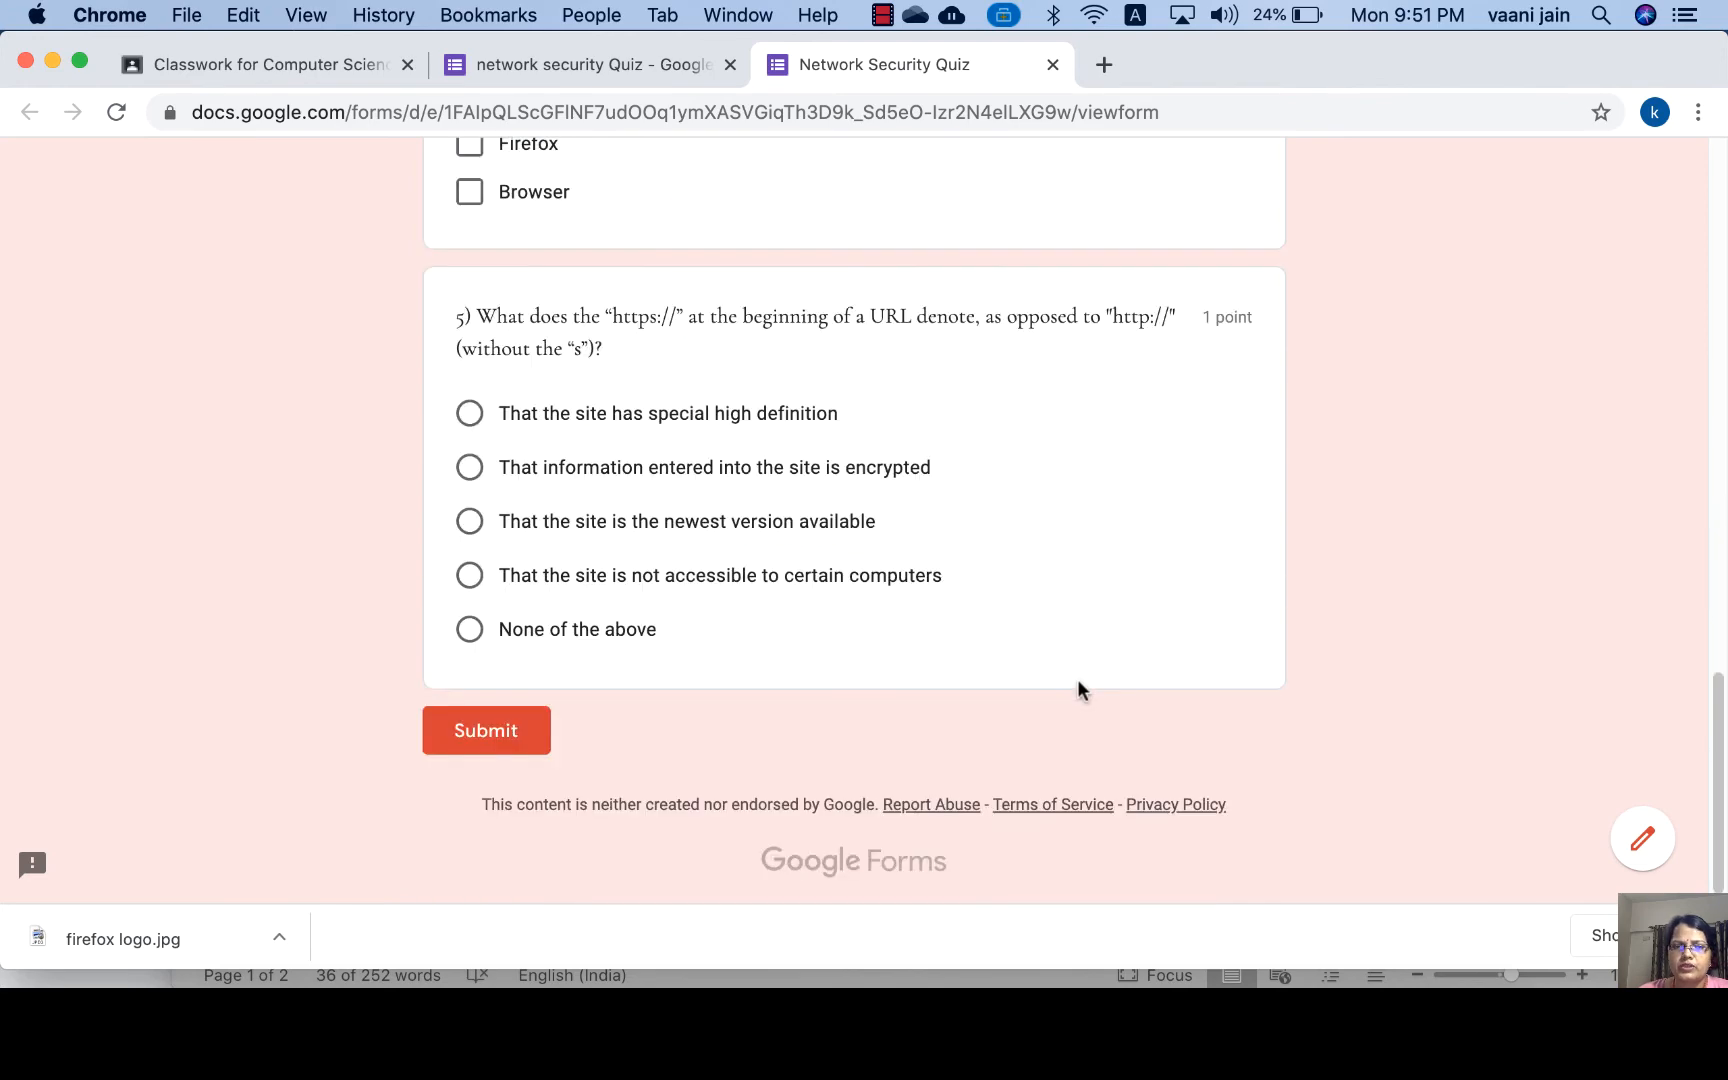
scroll(1079, 688, up, 20)
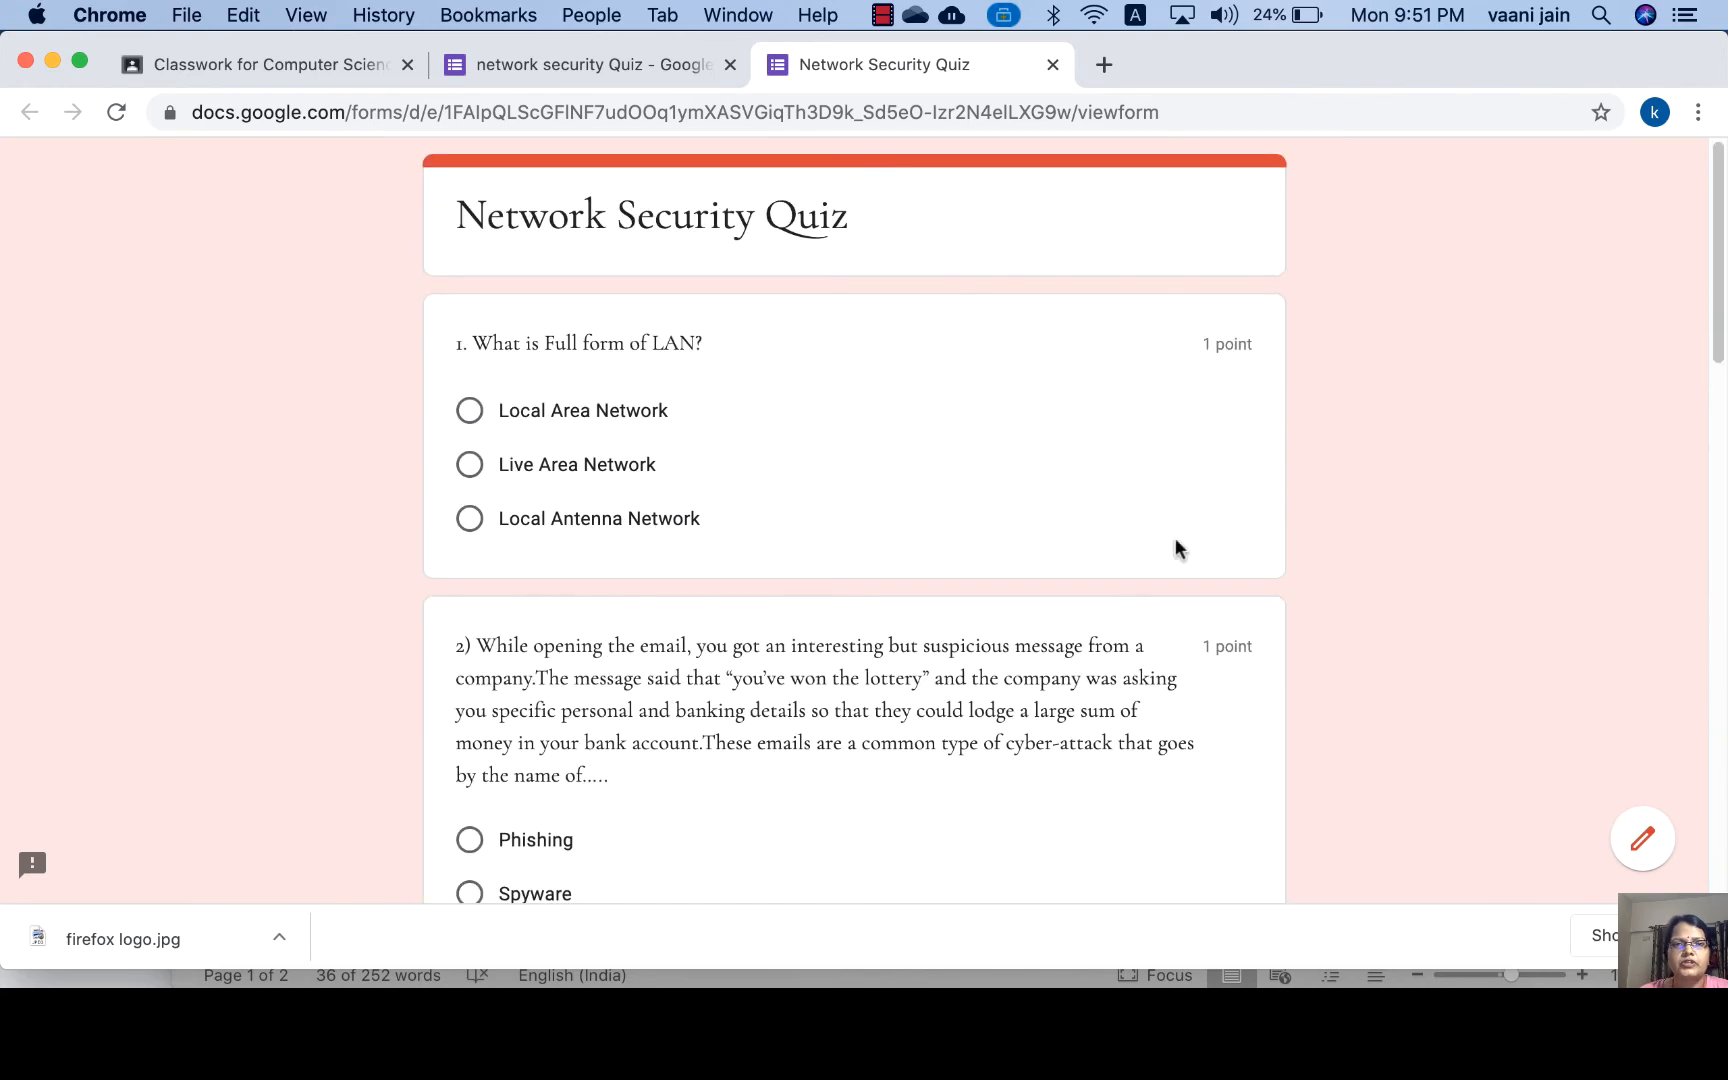
click(592, 62)
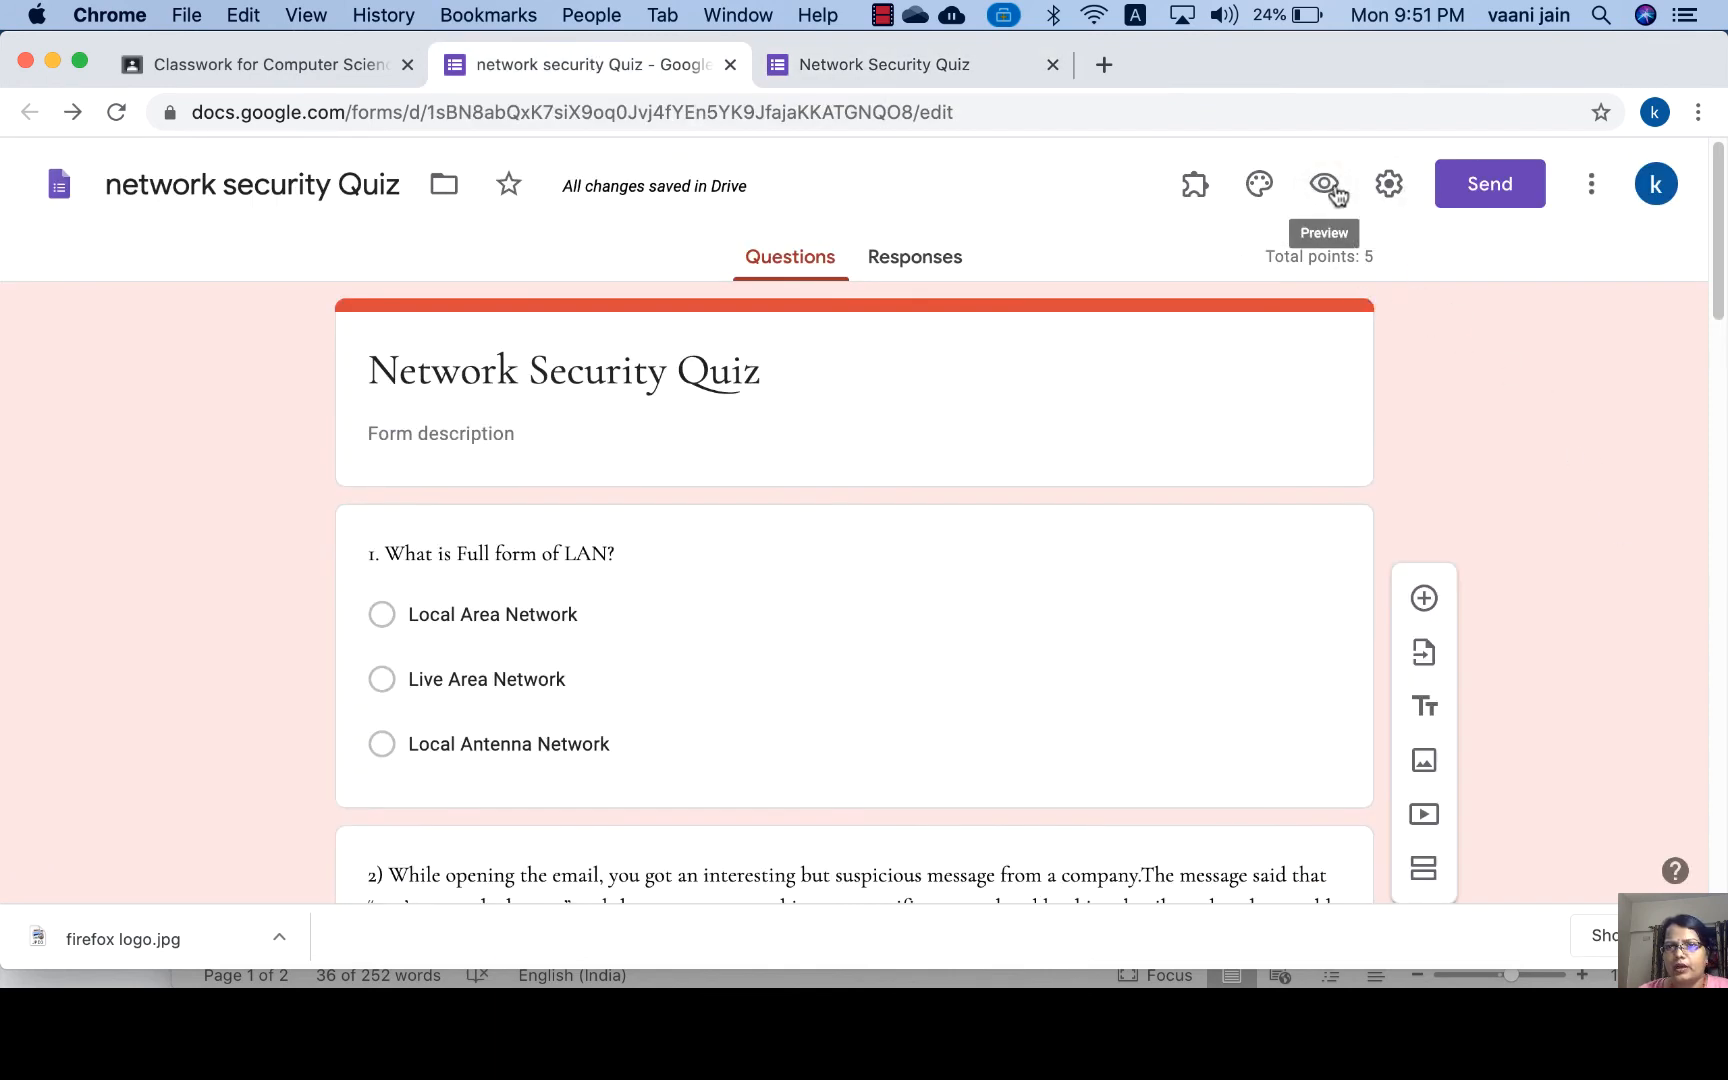
Change the quiz form's font style back to Basic in the theme options.
click(1260, 186)
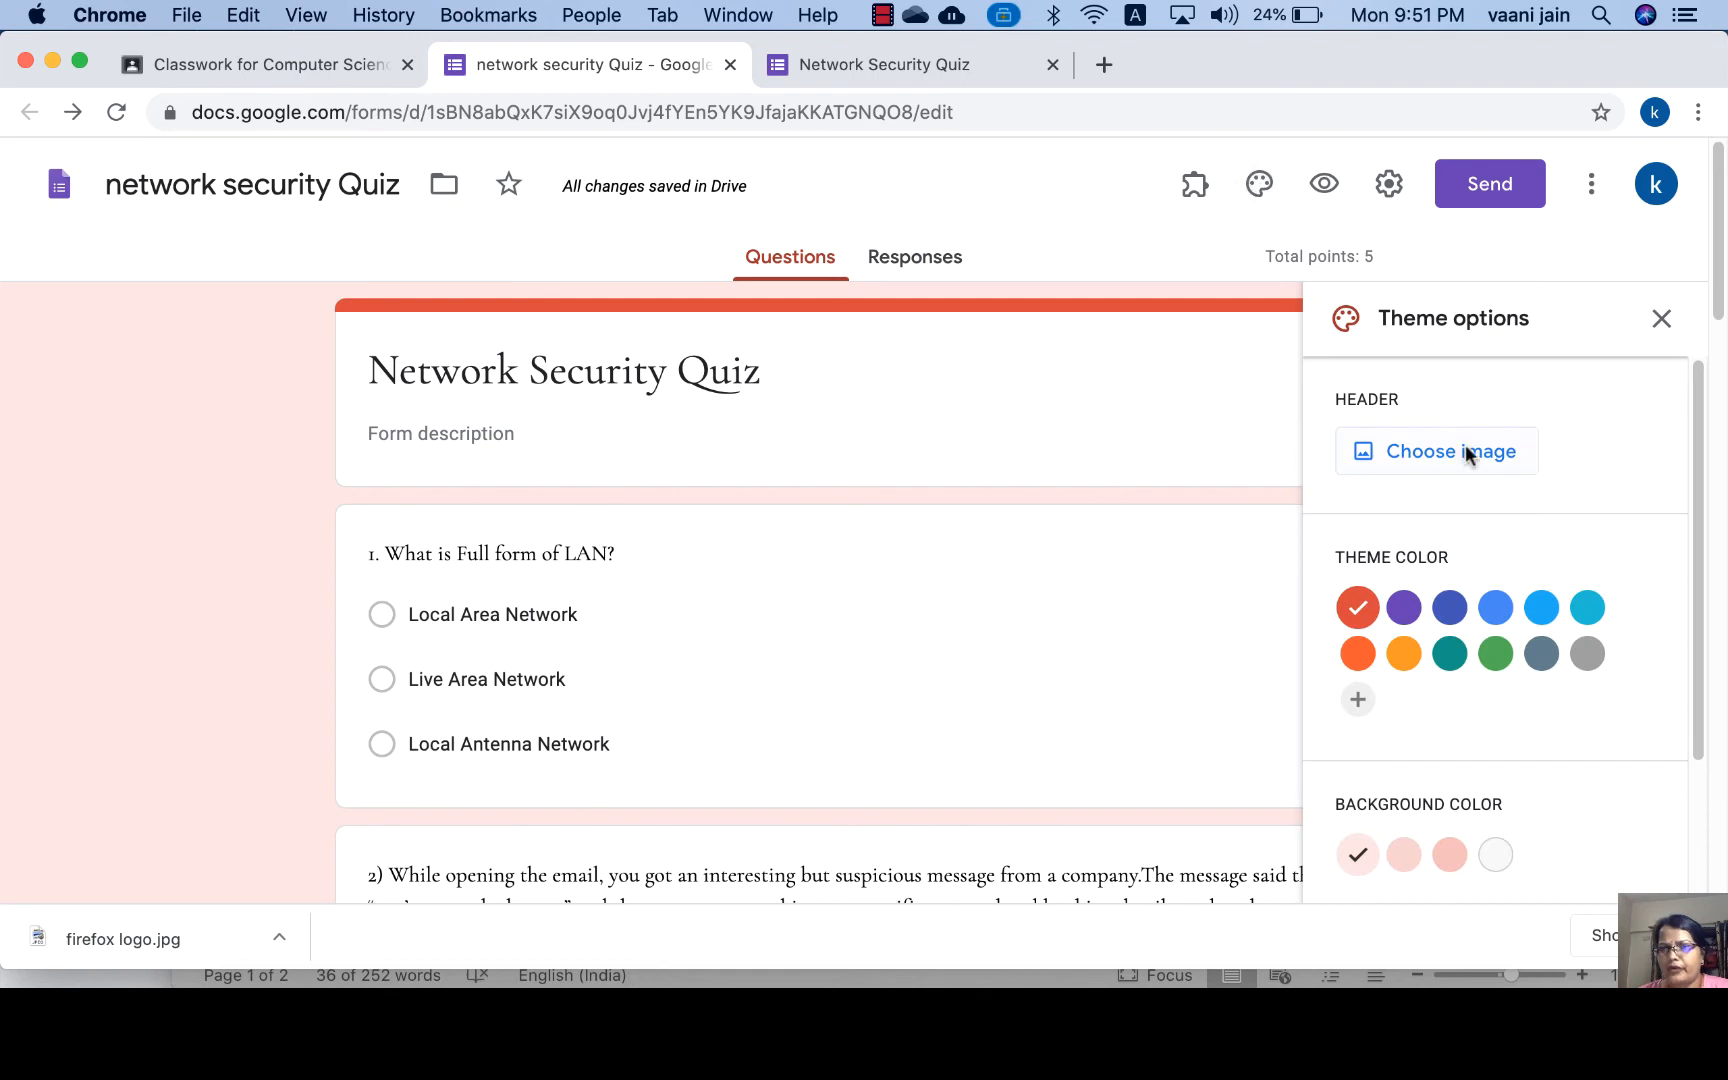
scroll(1516, 764, down, 3)
click(1440, 860)
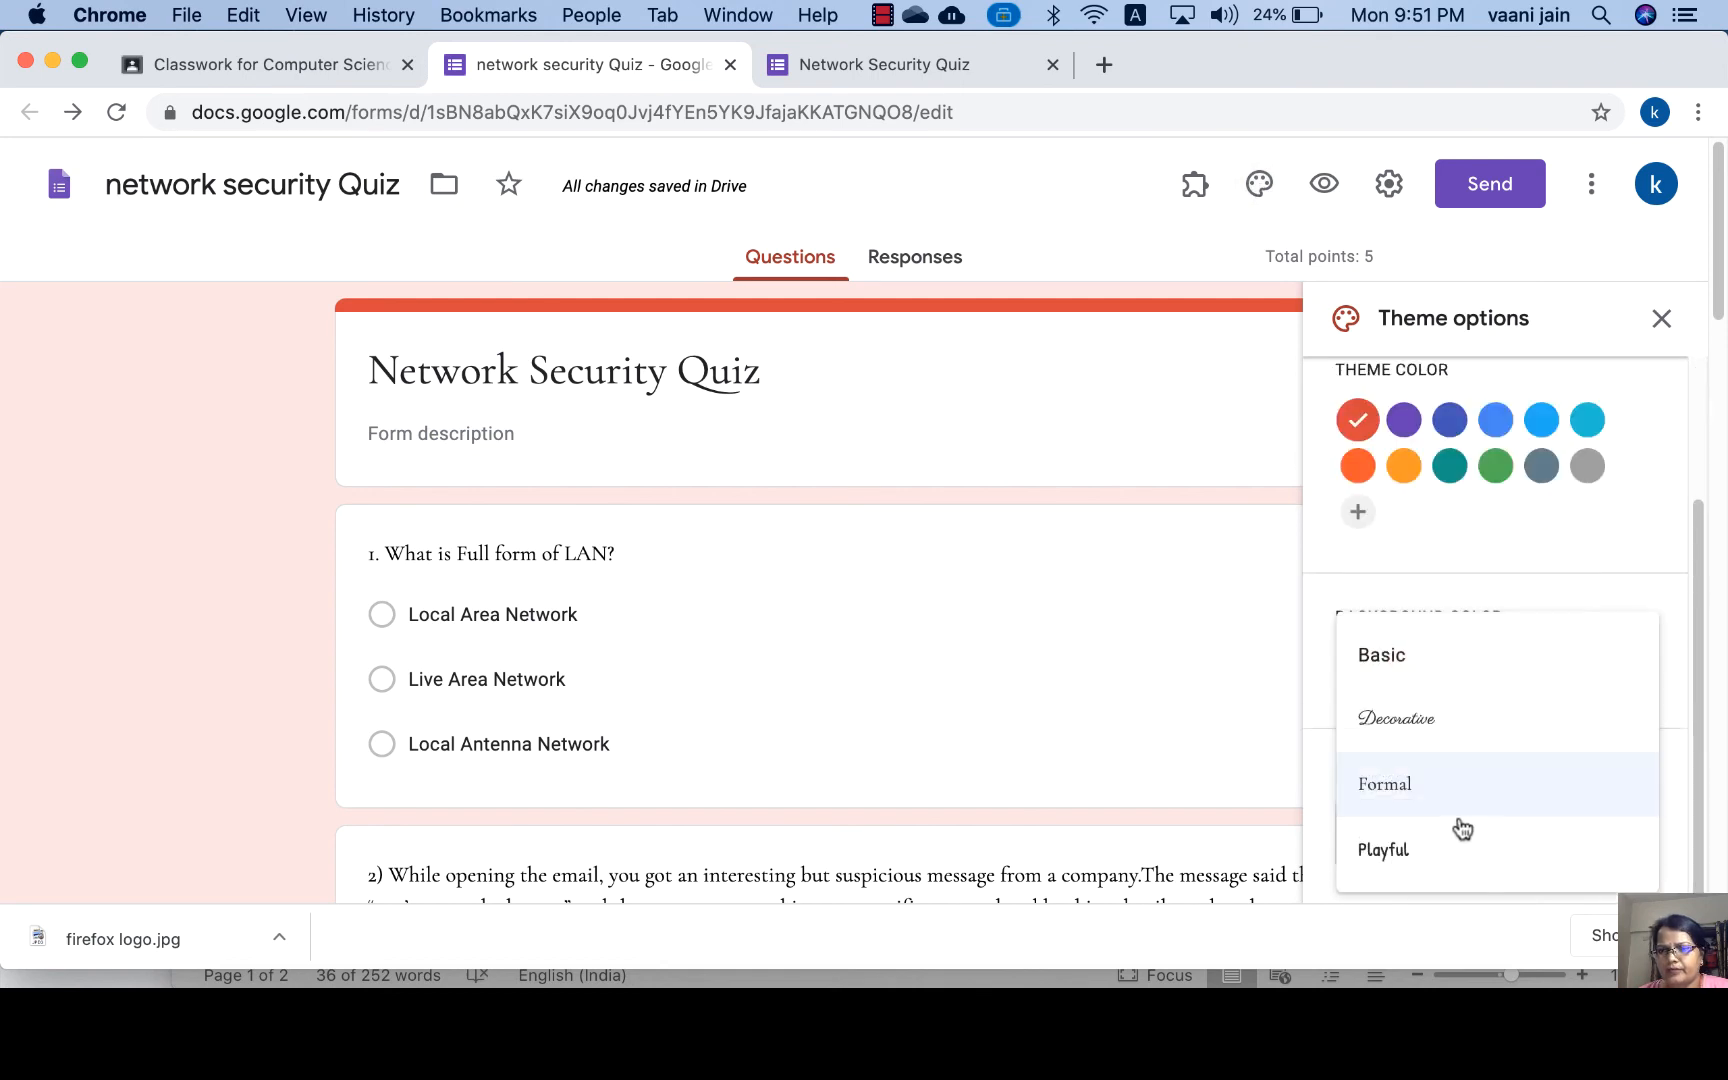
click(1381, 658)
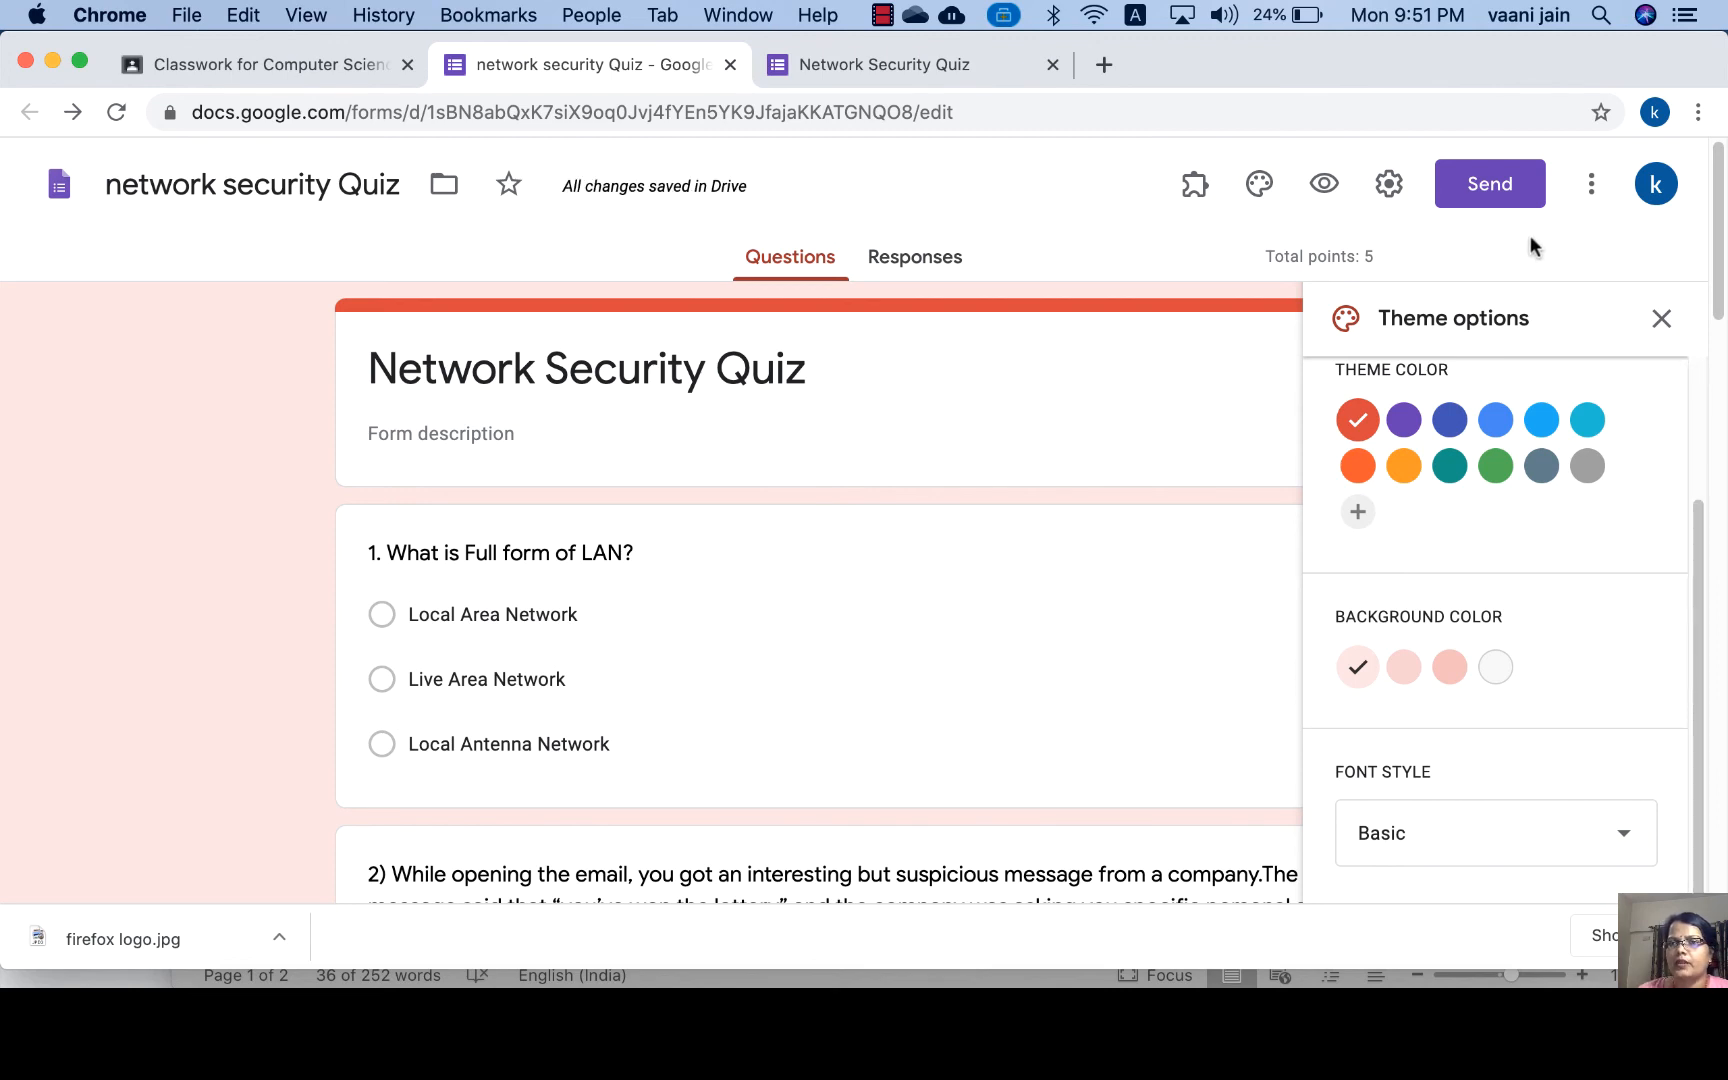
Turn on email address collection and response receipts in the form's settings.
click(1389, 185)
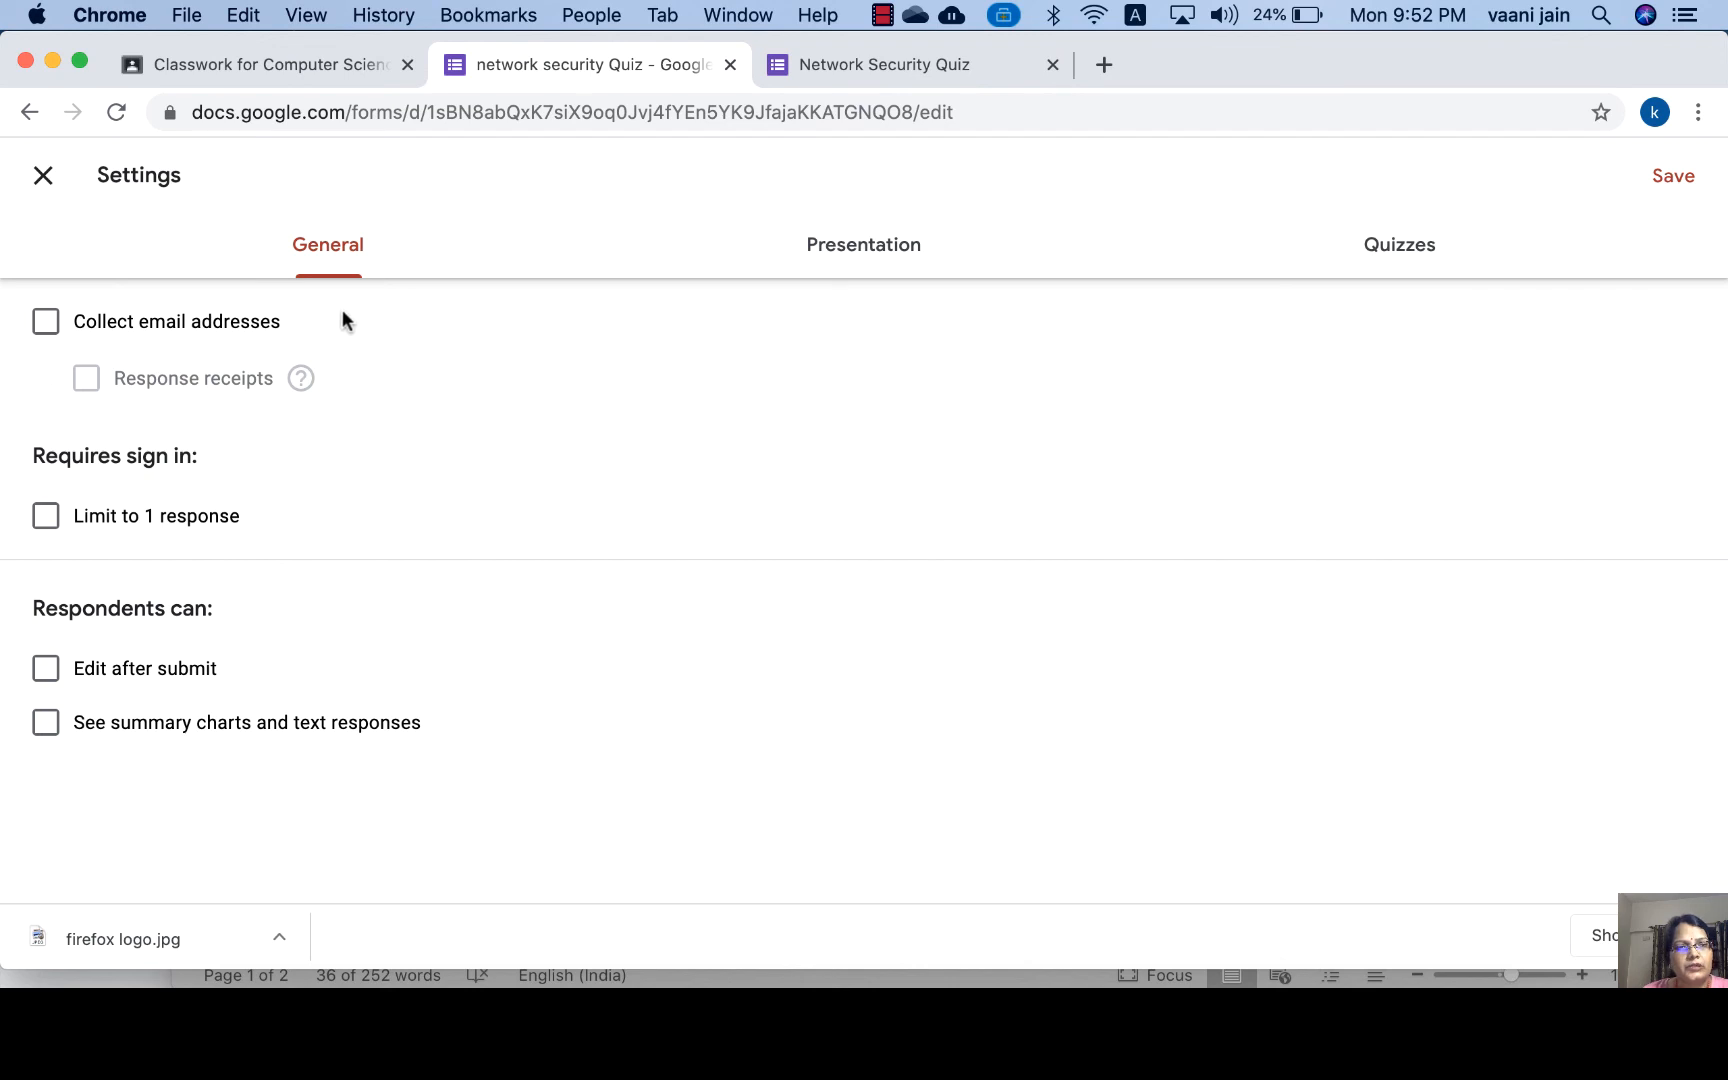
click(47, 333)
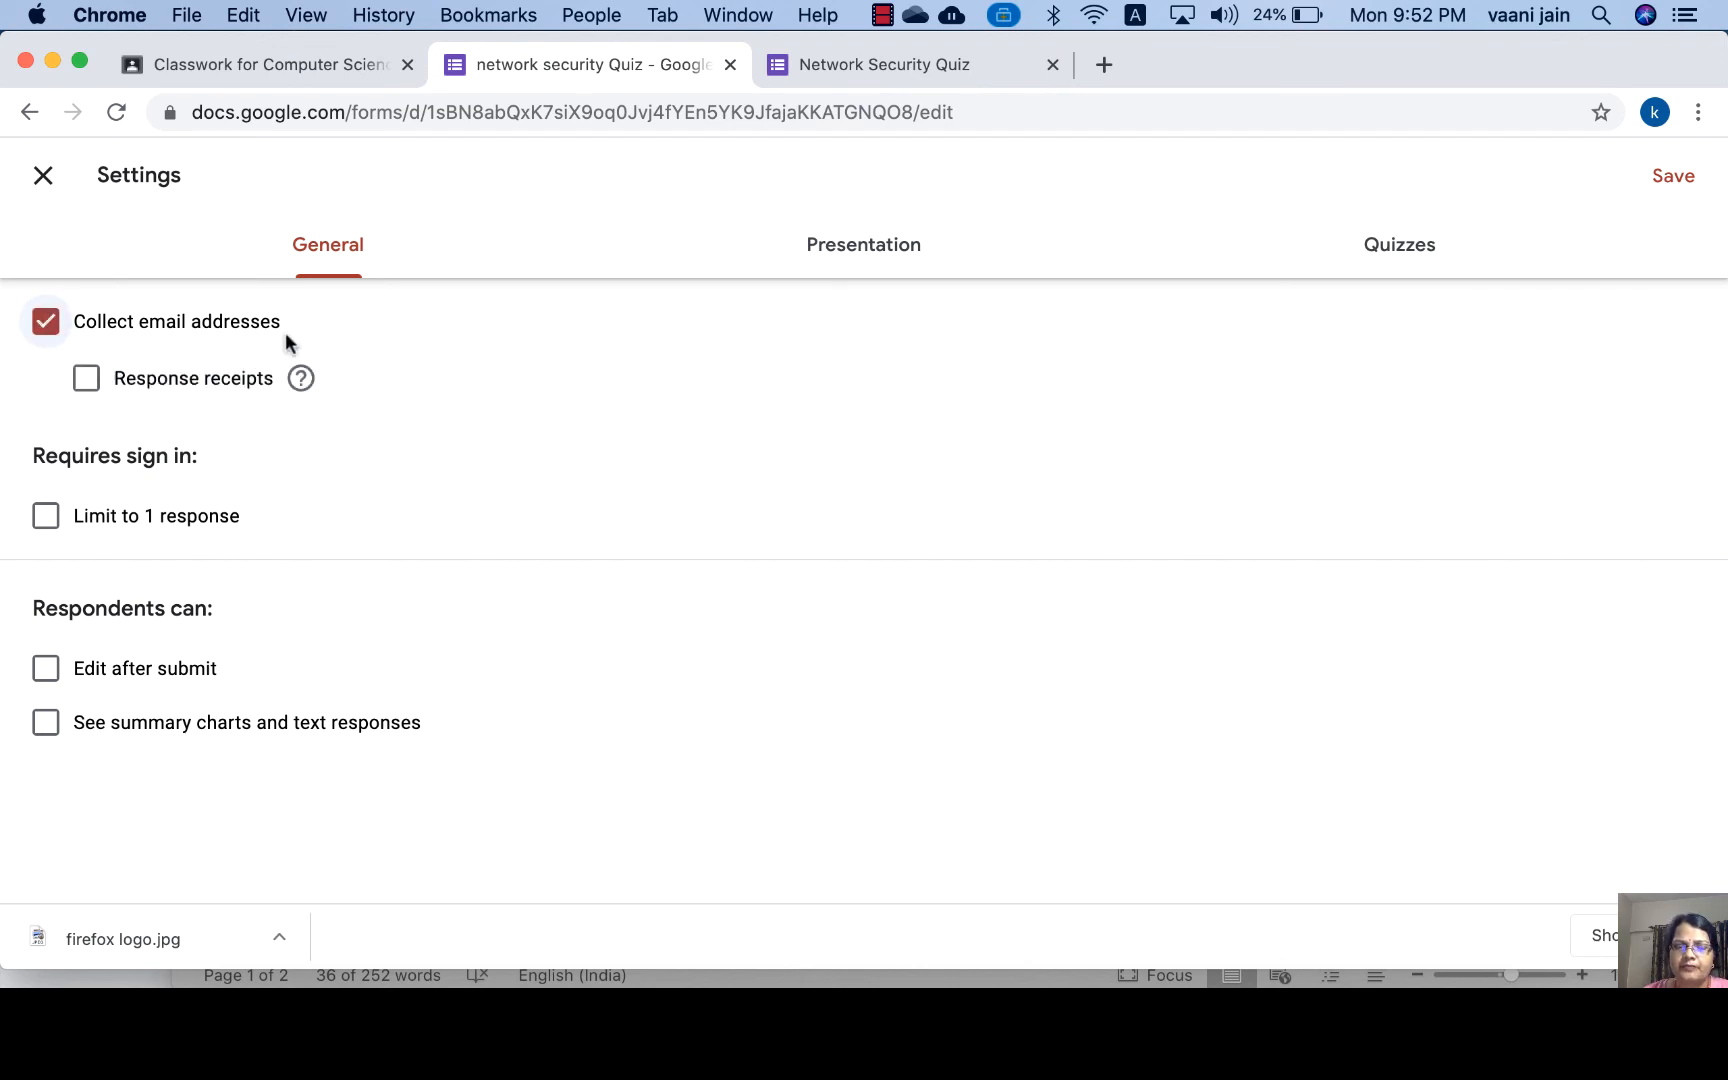
click(99, 390)
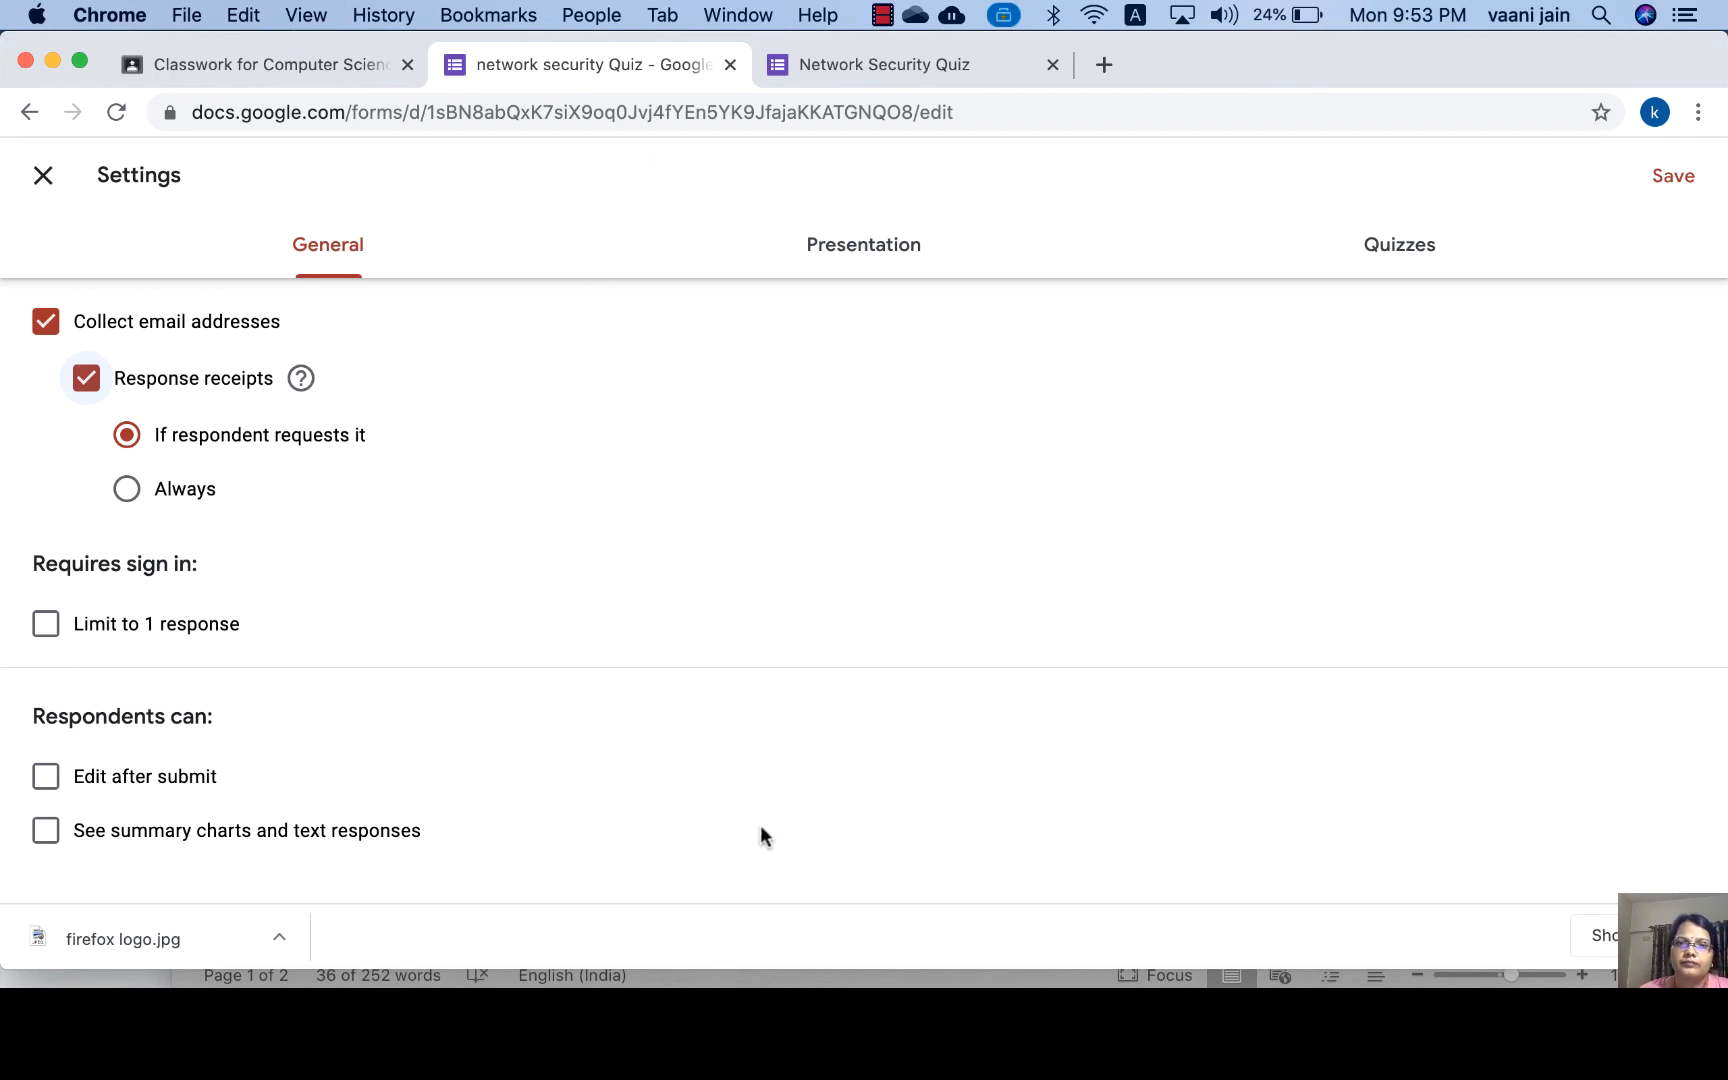
Set the form's confirmation message to "Well Done!" in the presentation settings.
click(883, 257)
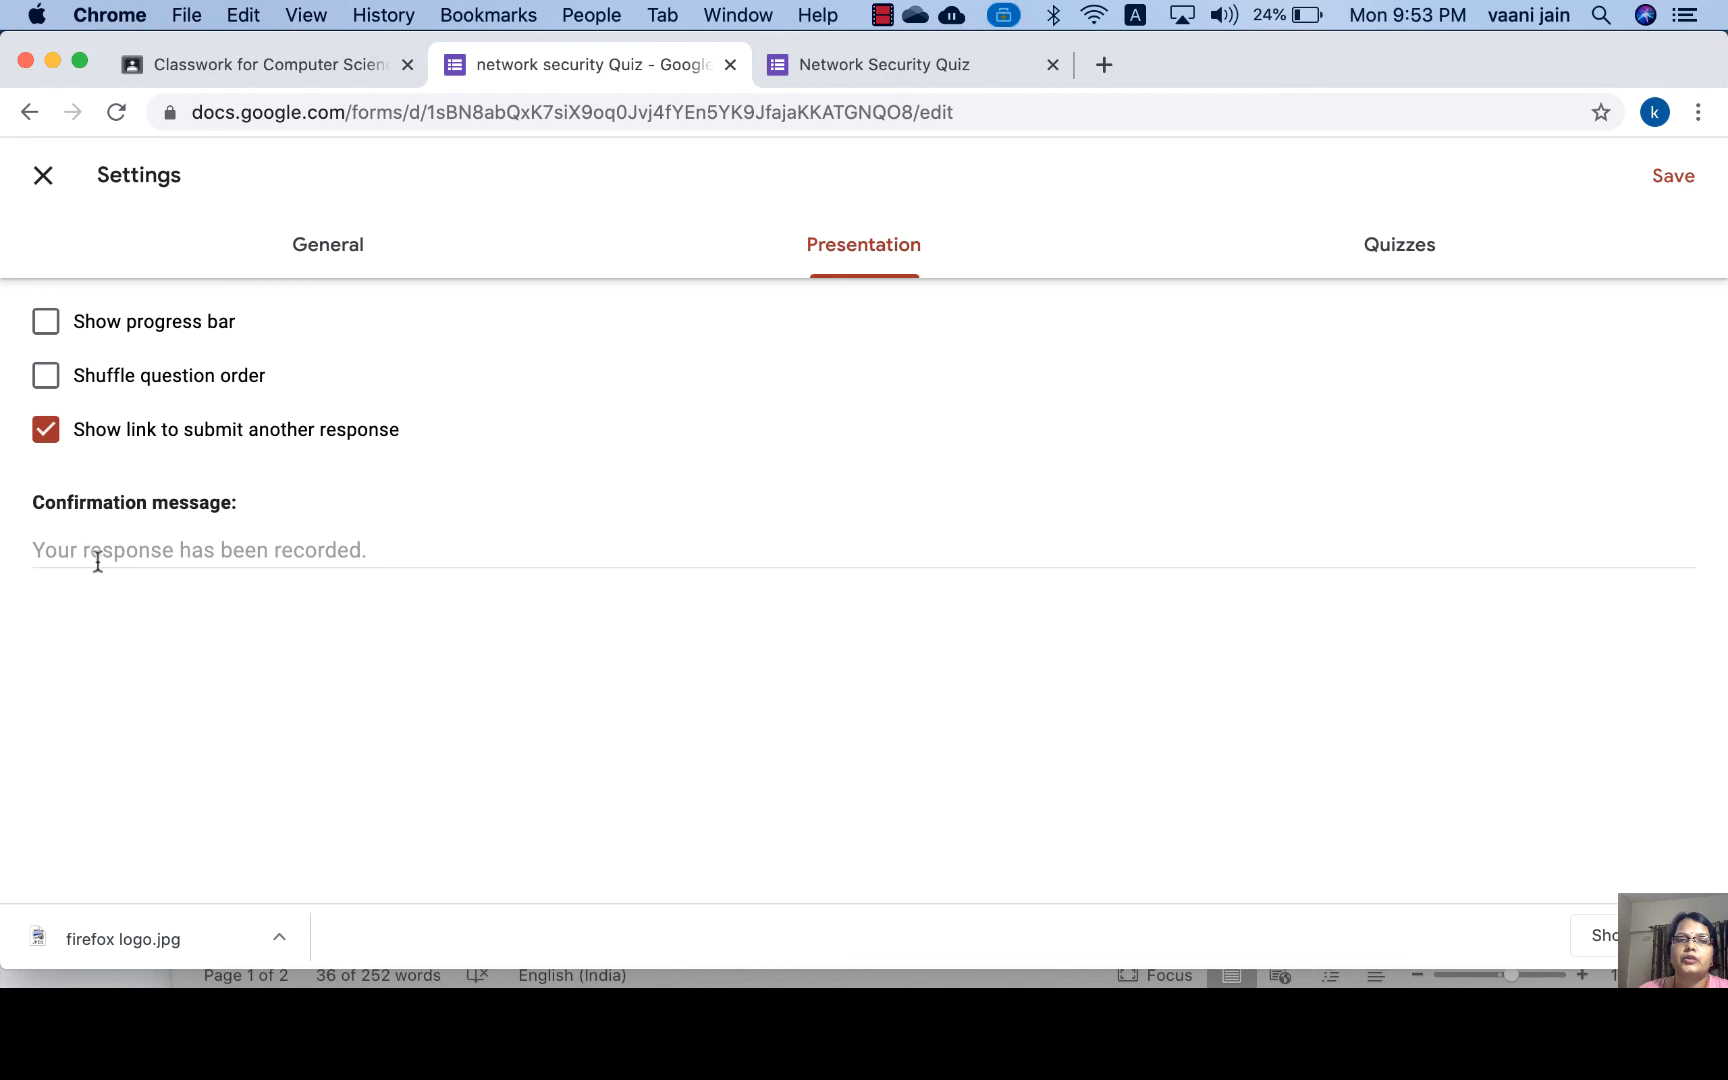
click(447, 548)
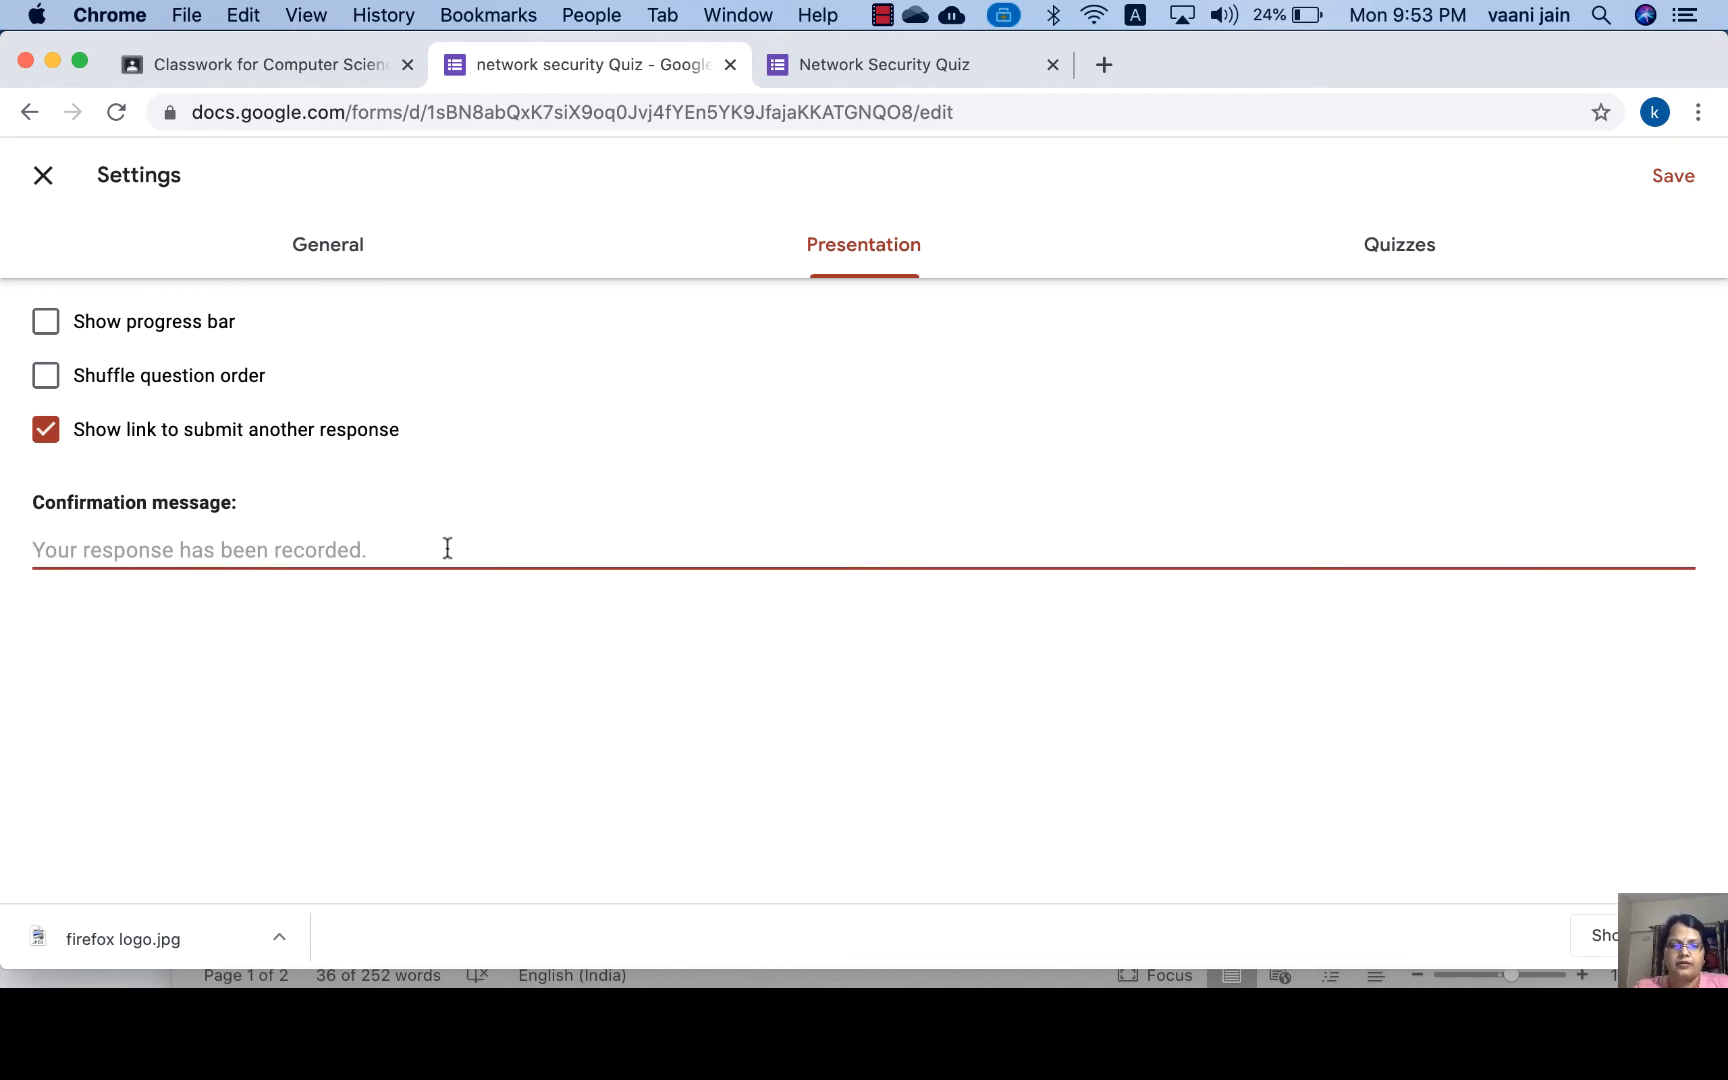
text(Well)
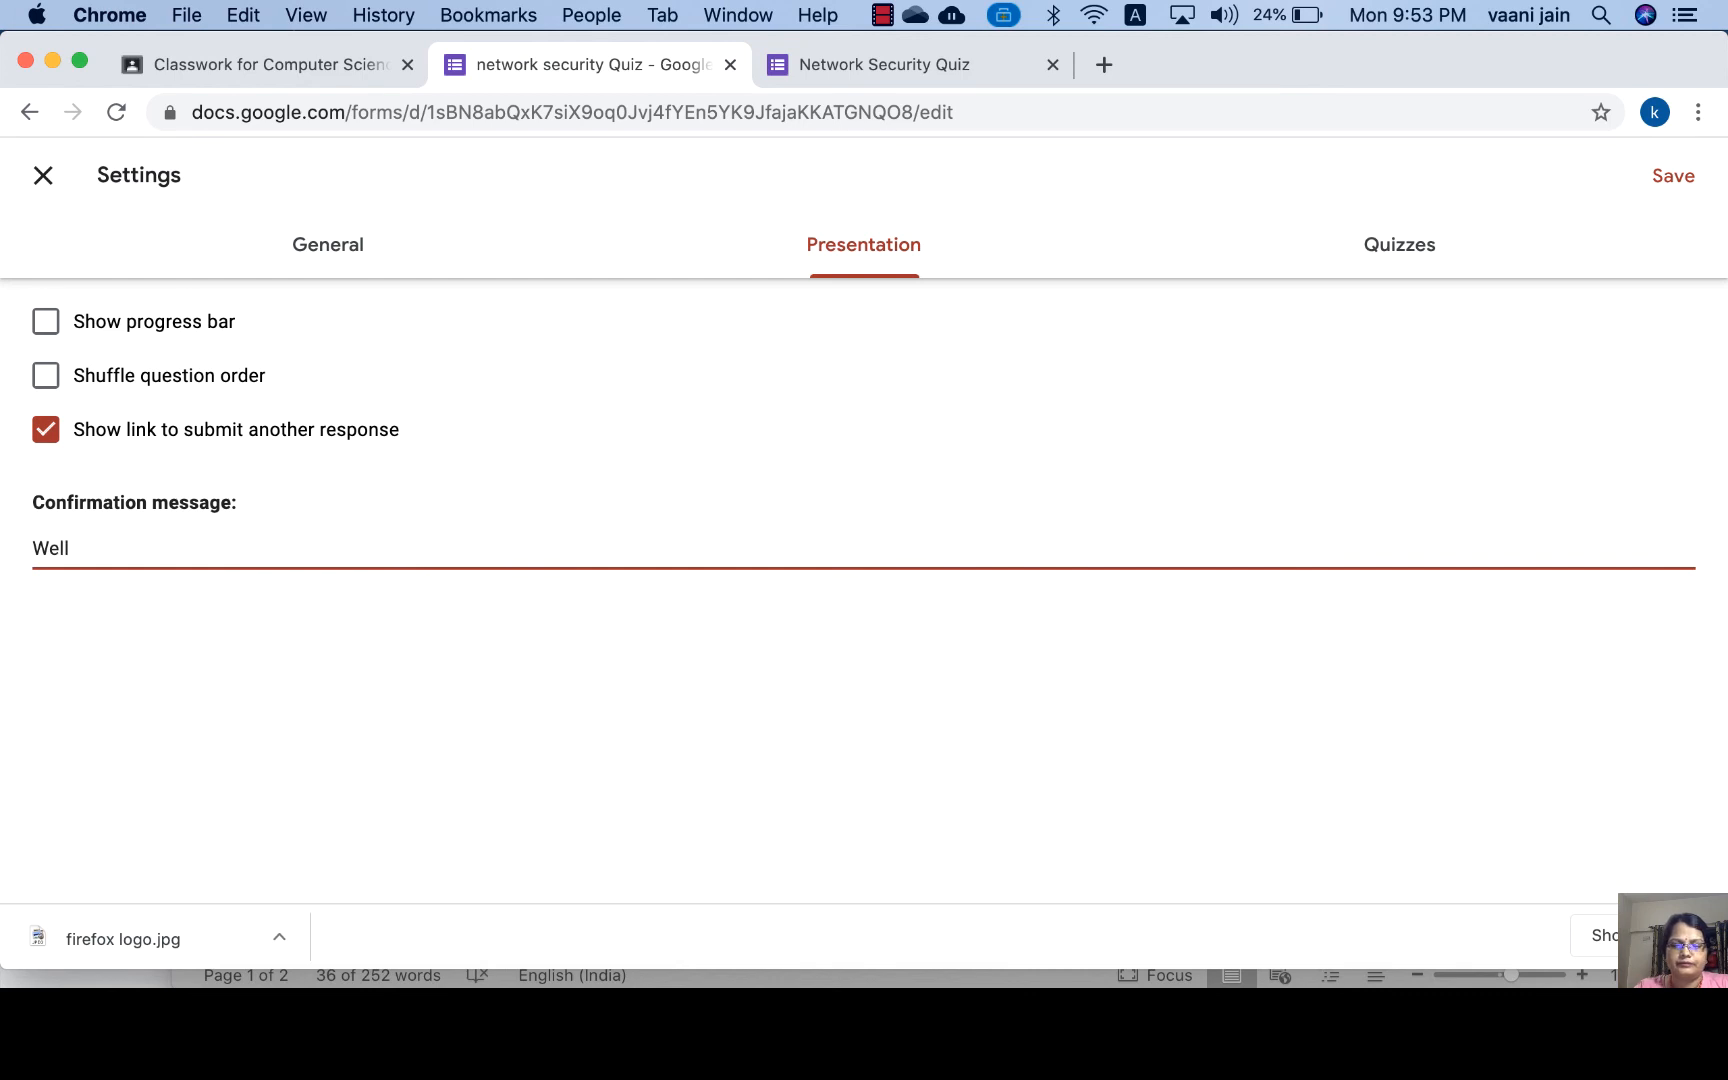
text( Done)
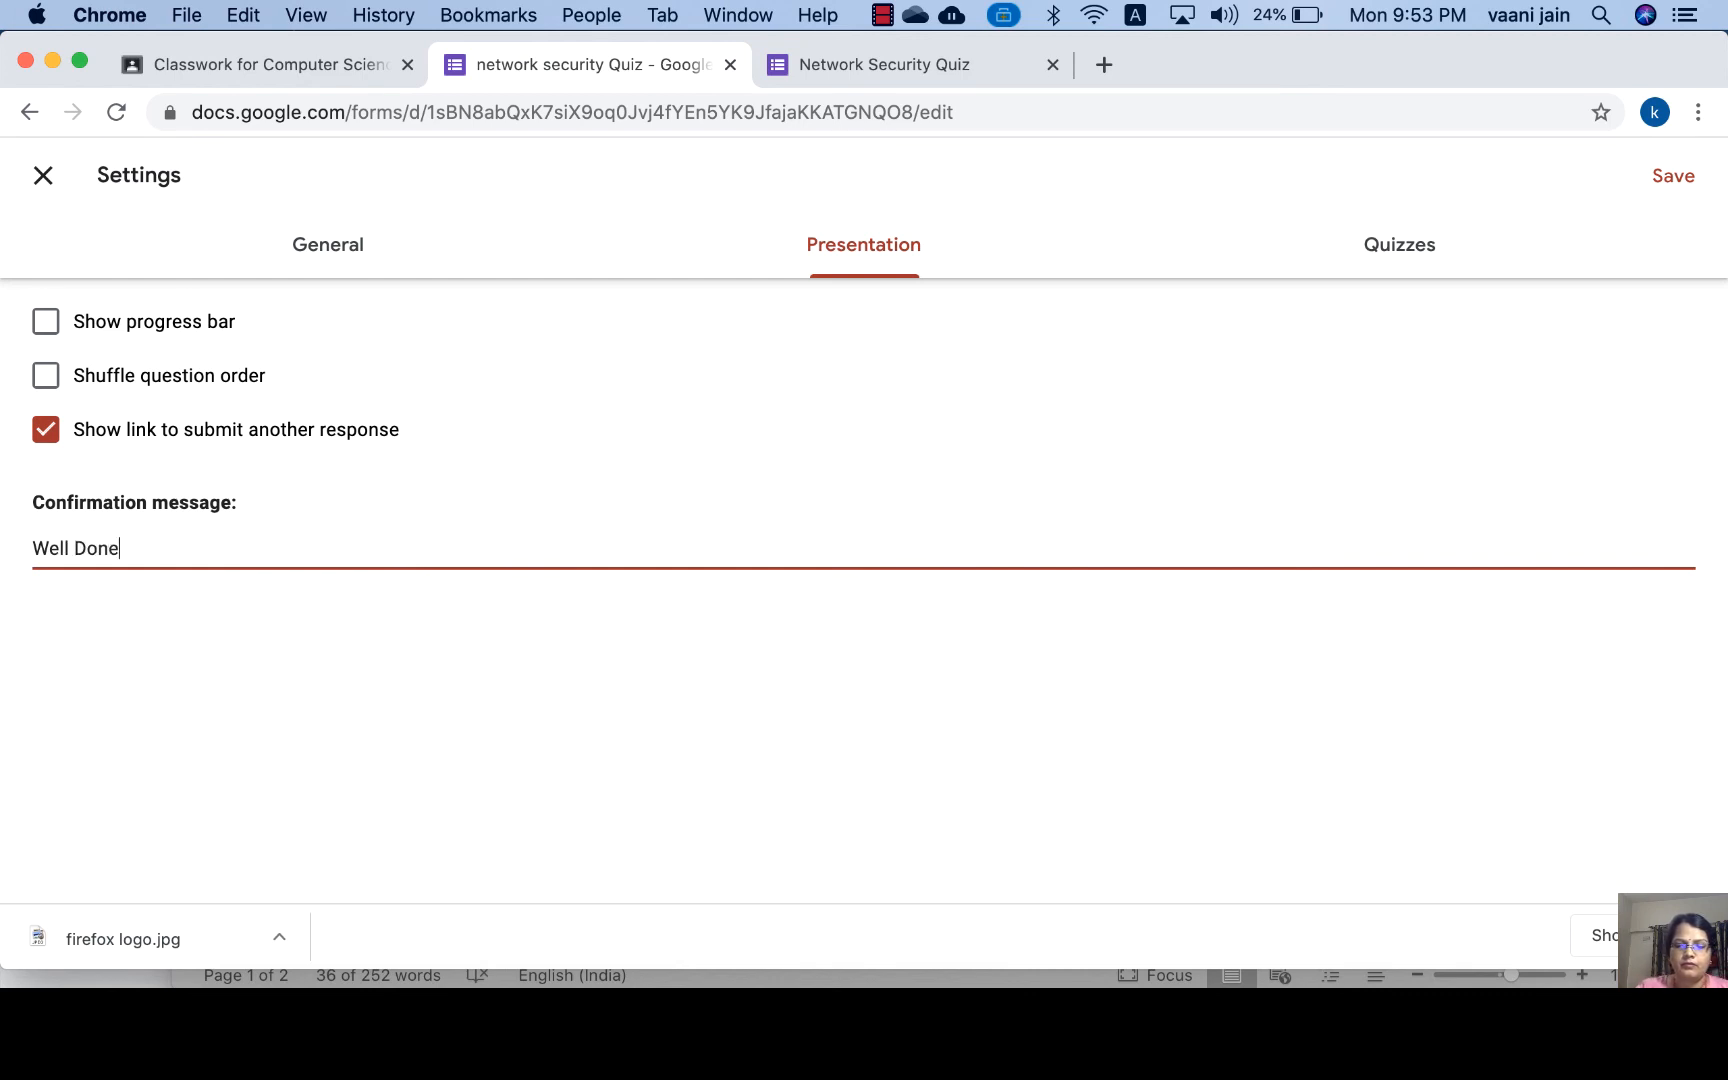
text(!)
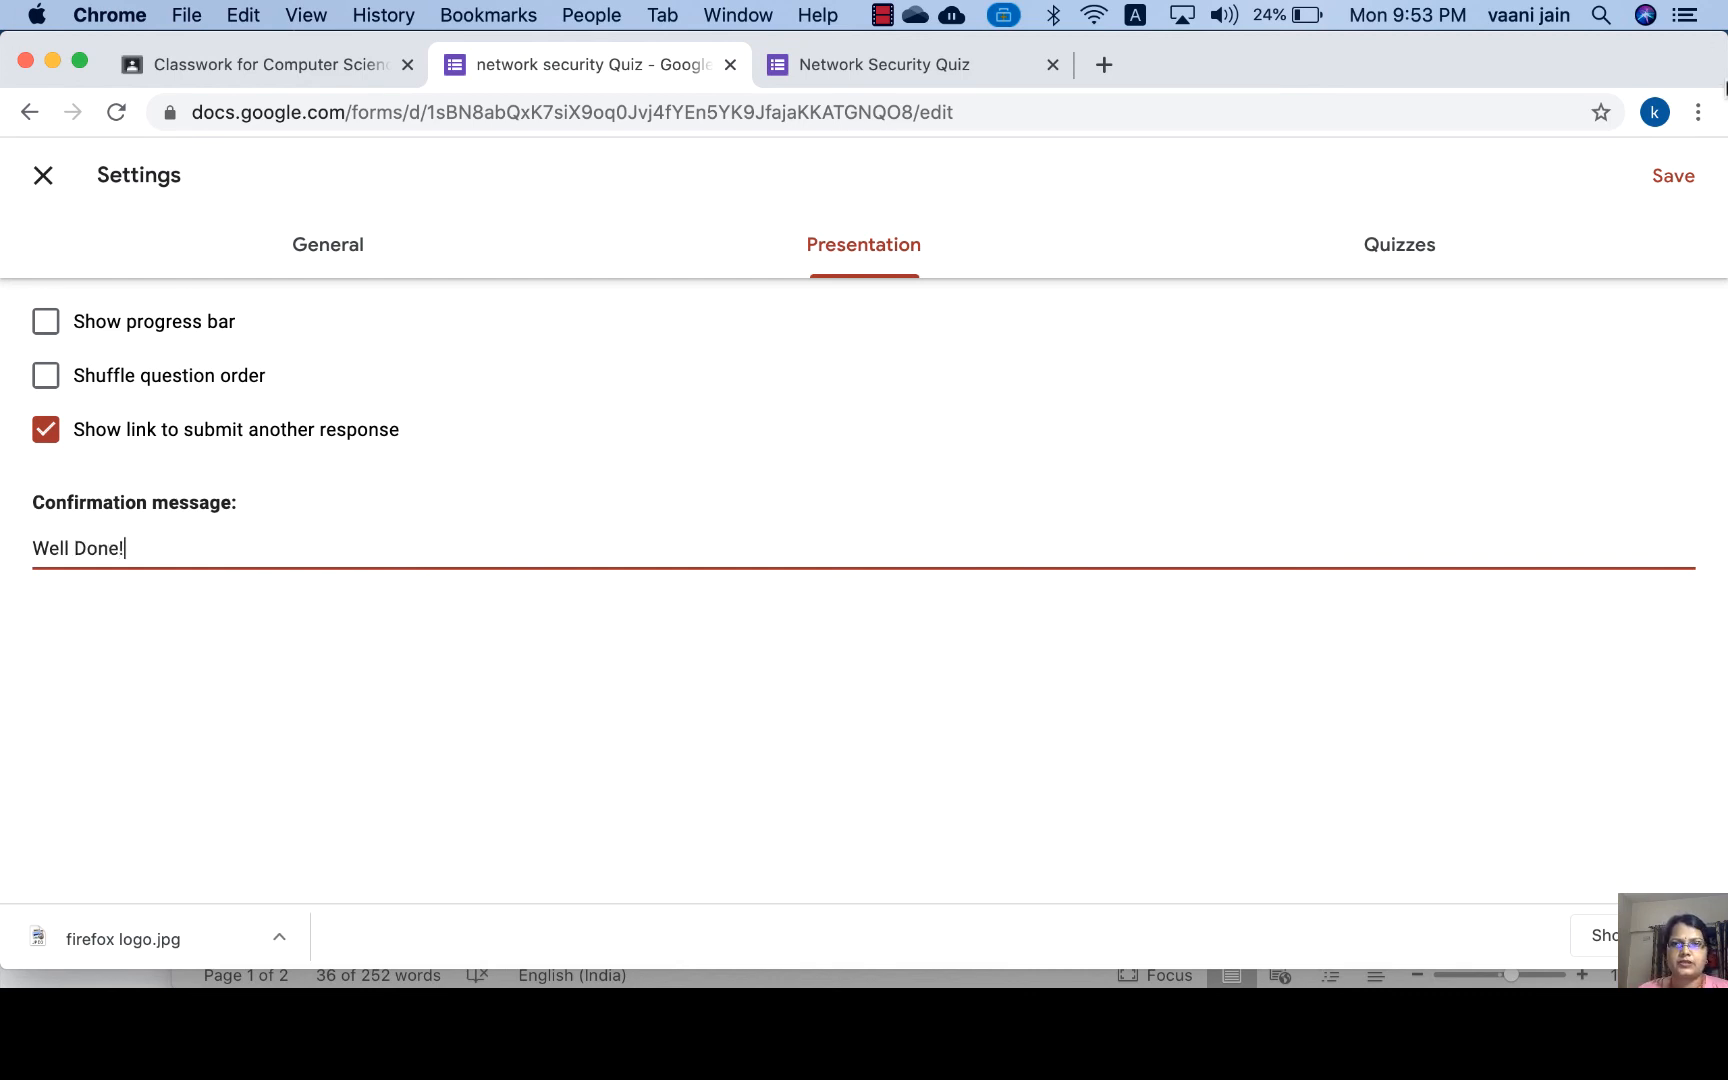
Review the quiz grade release and respondent options, save the form settings, and close the theme options.
click(1400, 244)
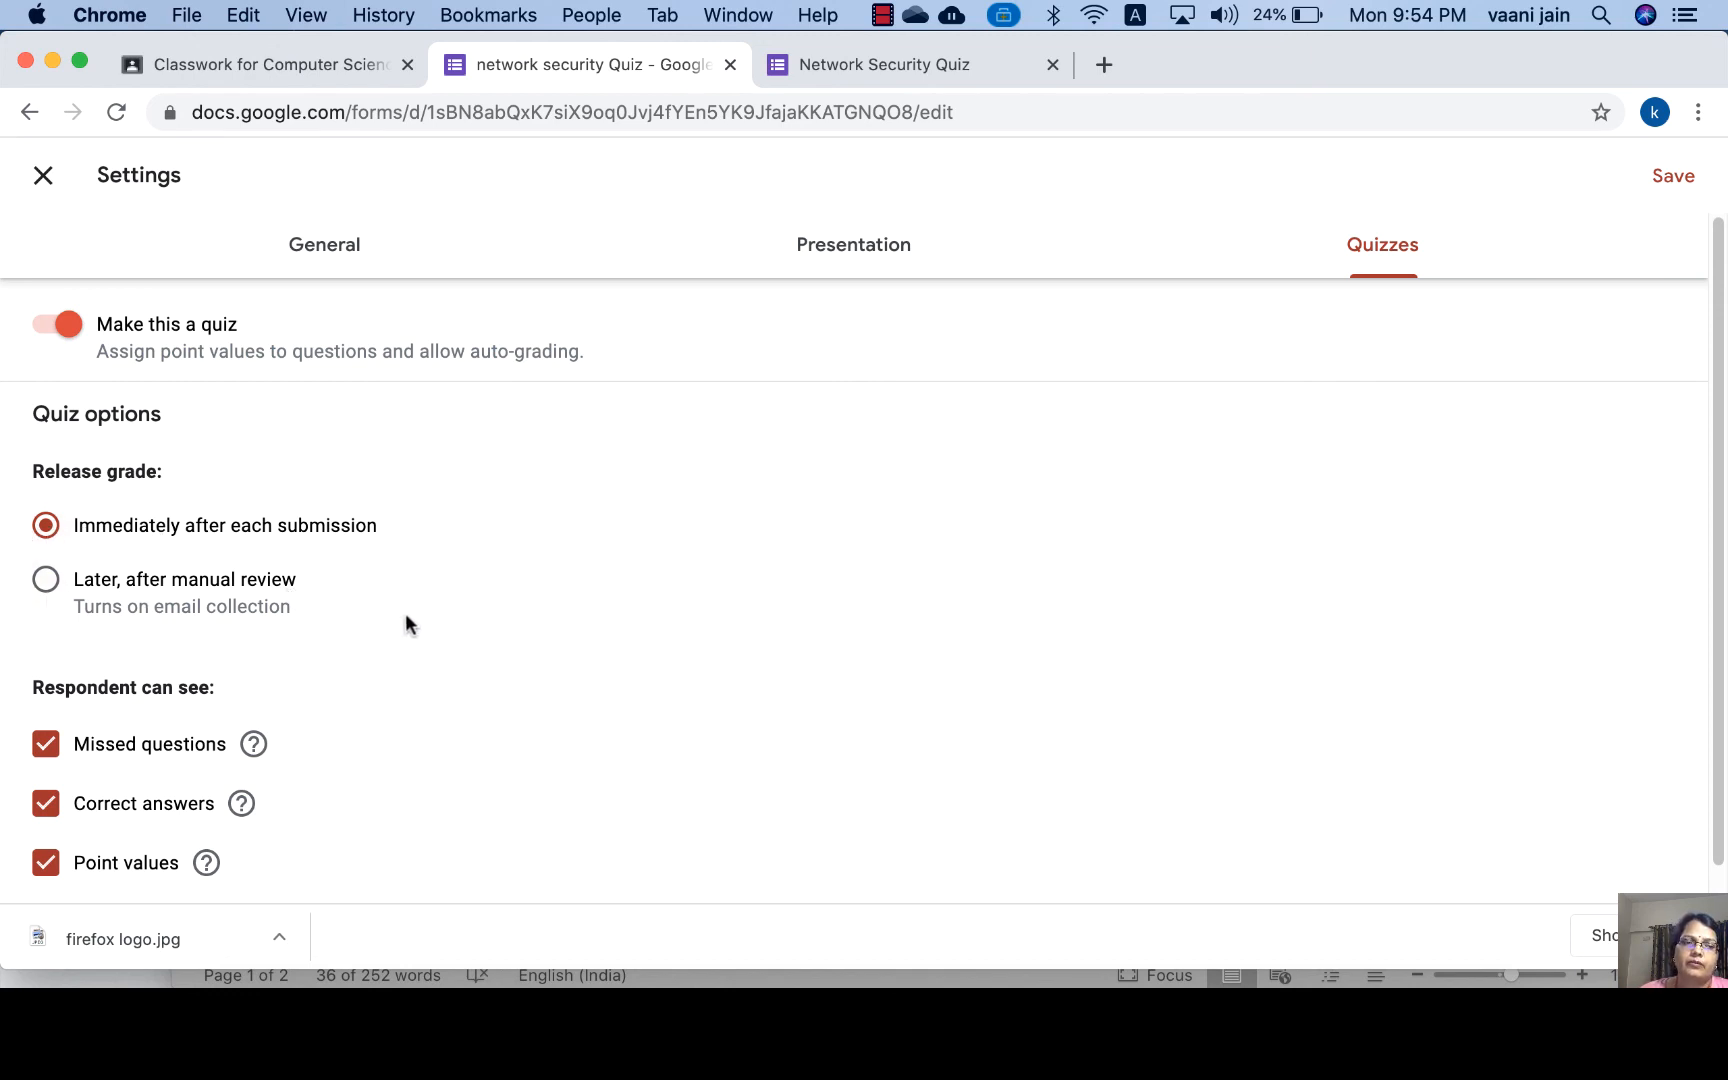
scroll(426, 630, down, 1)
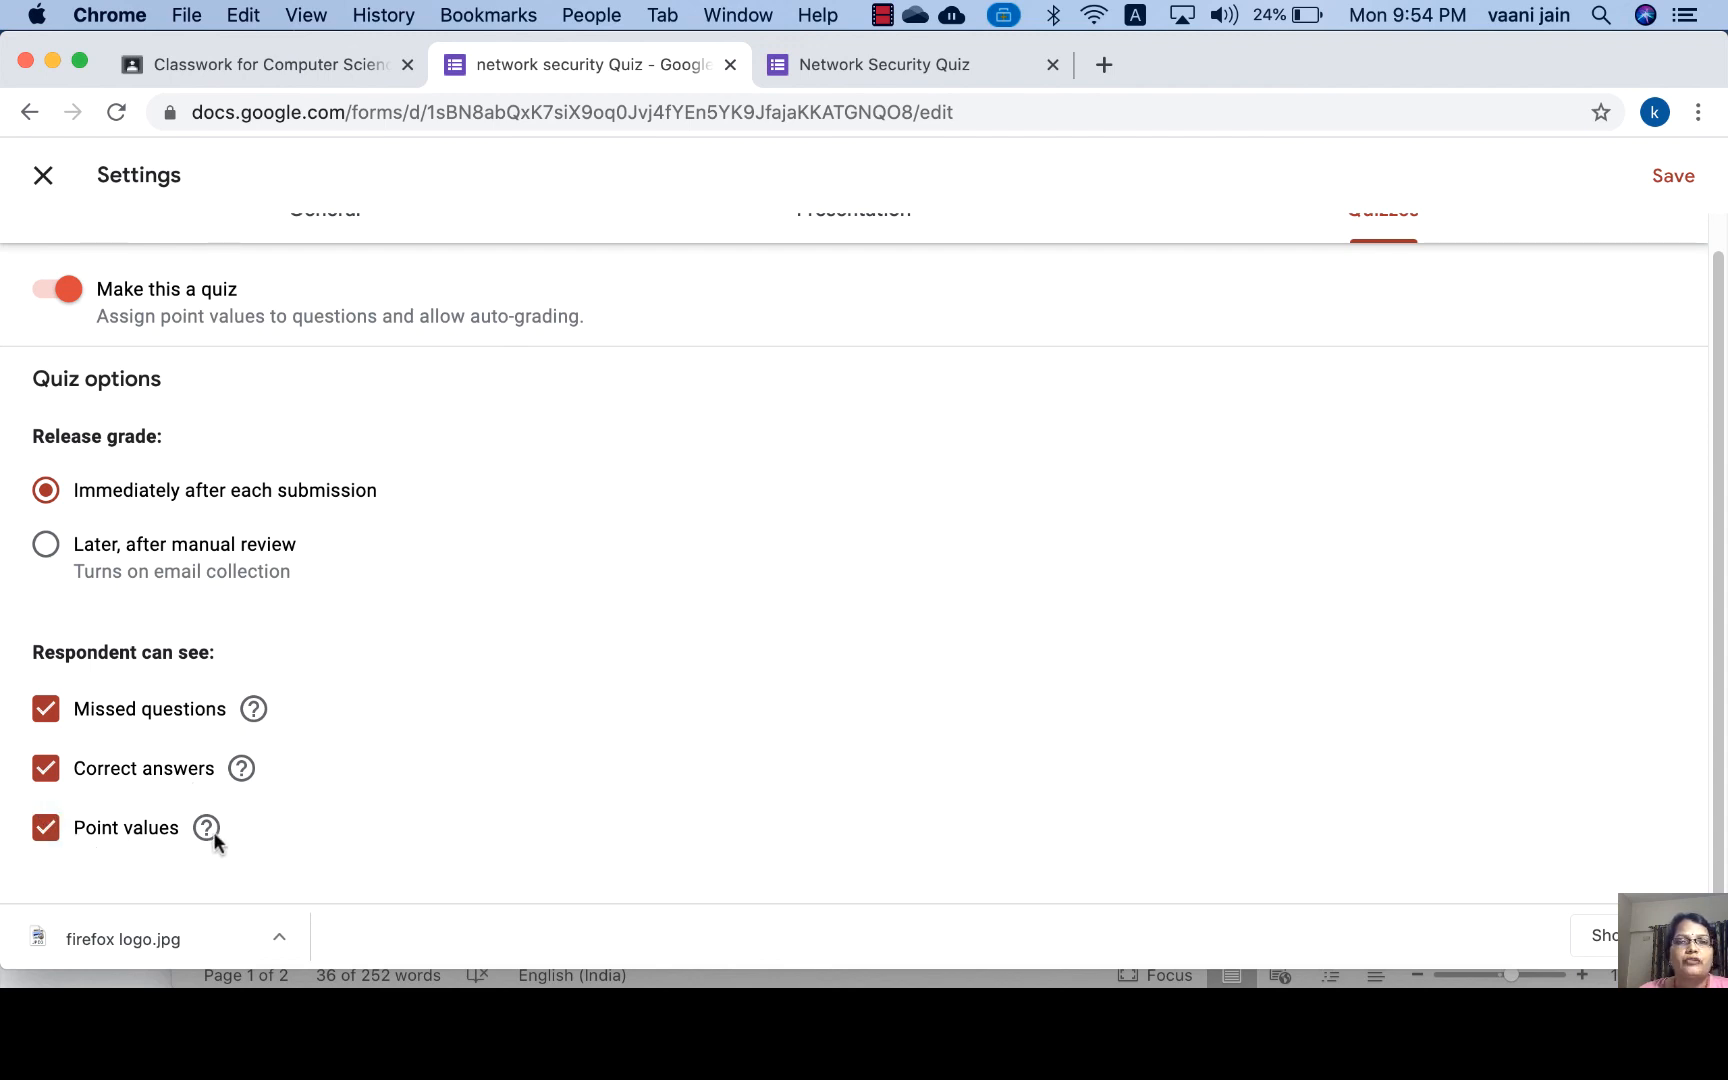
scroll(1301, 697, up, 1)
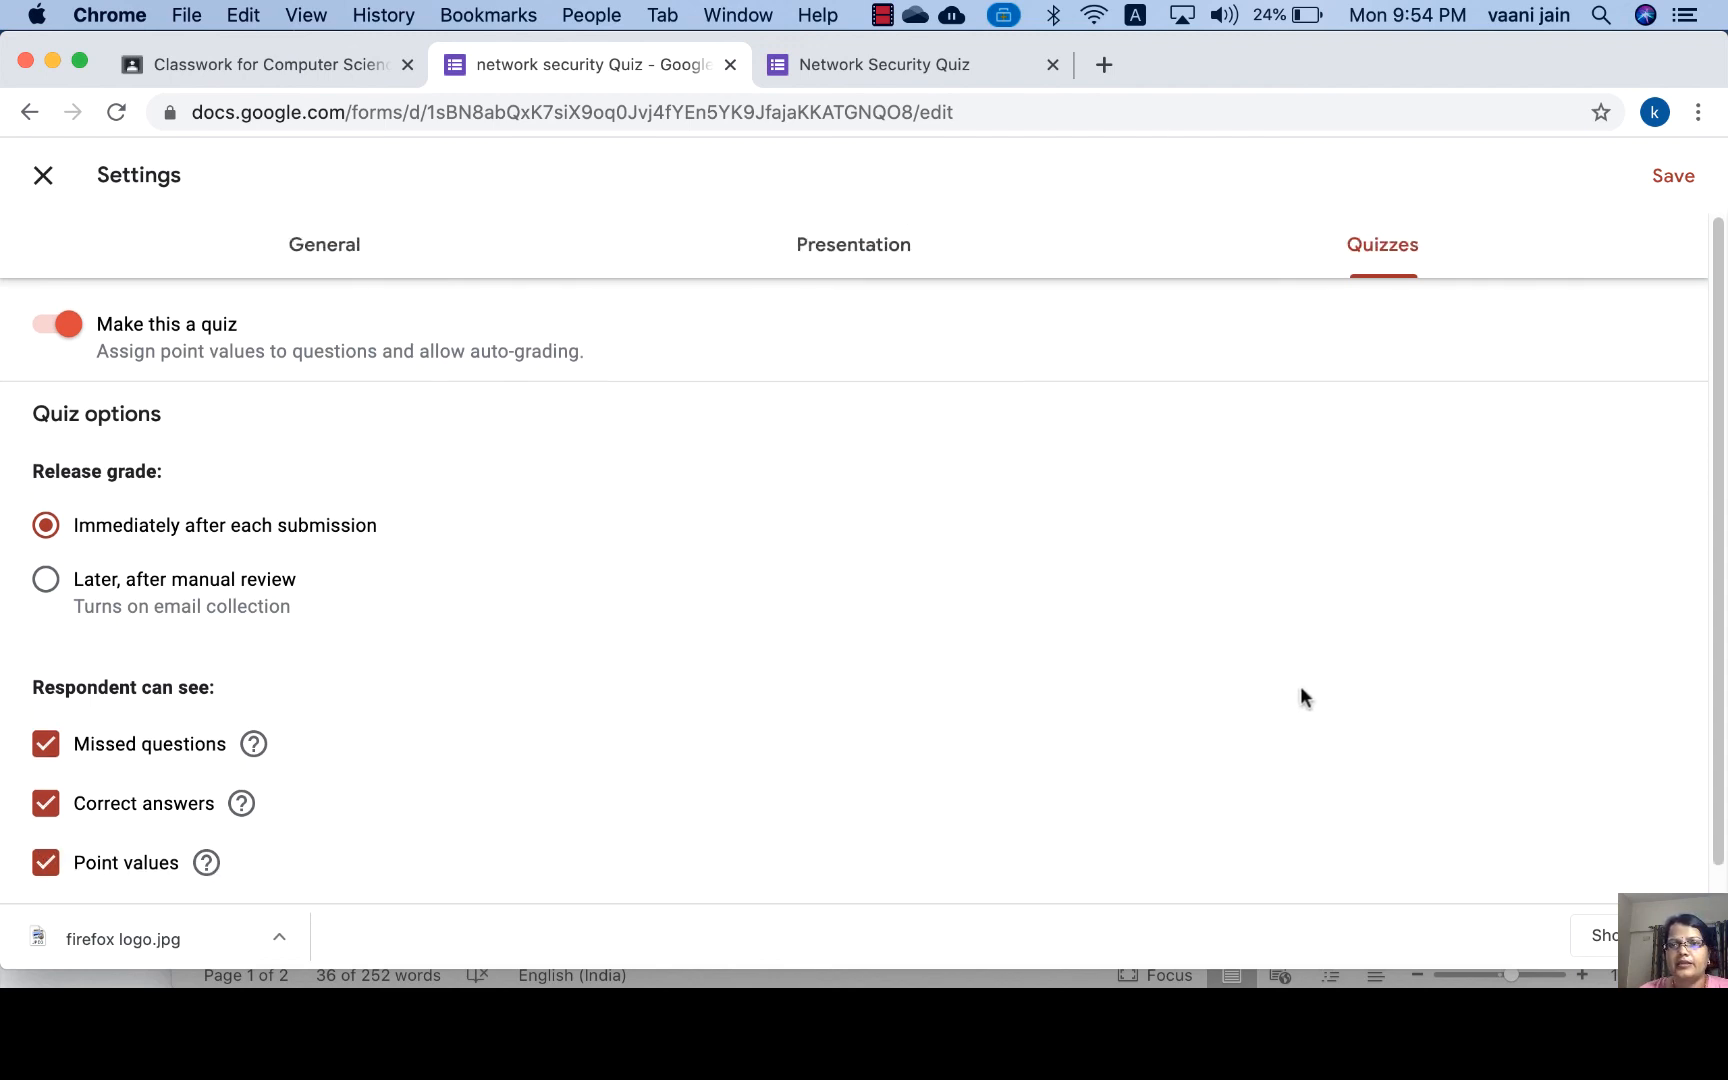
click(1680, 182)
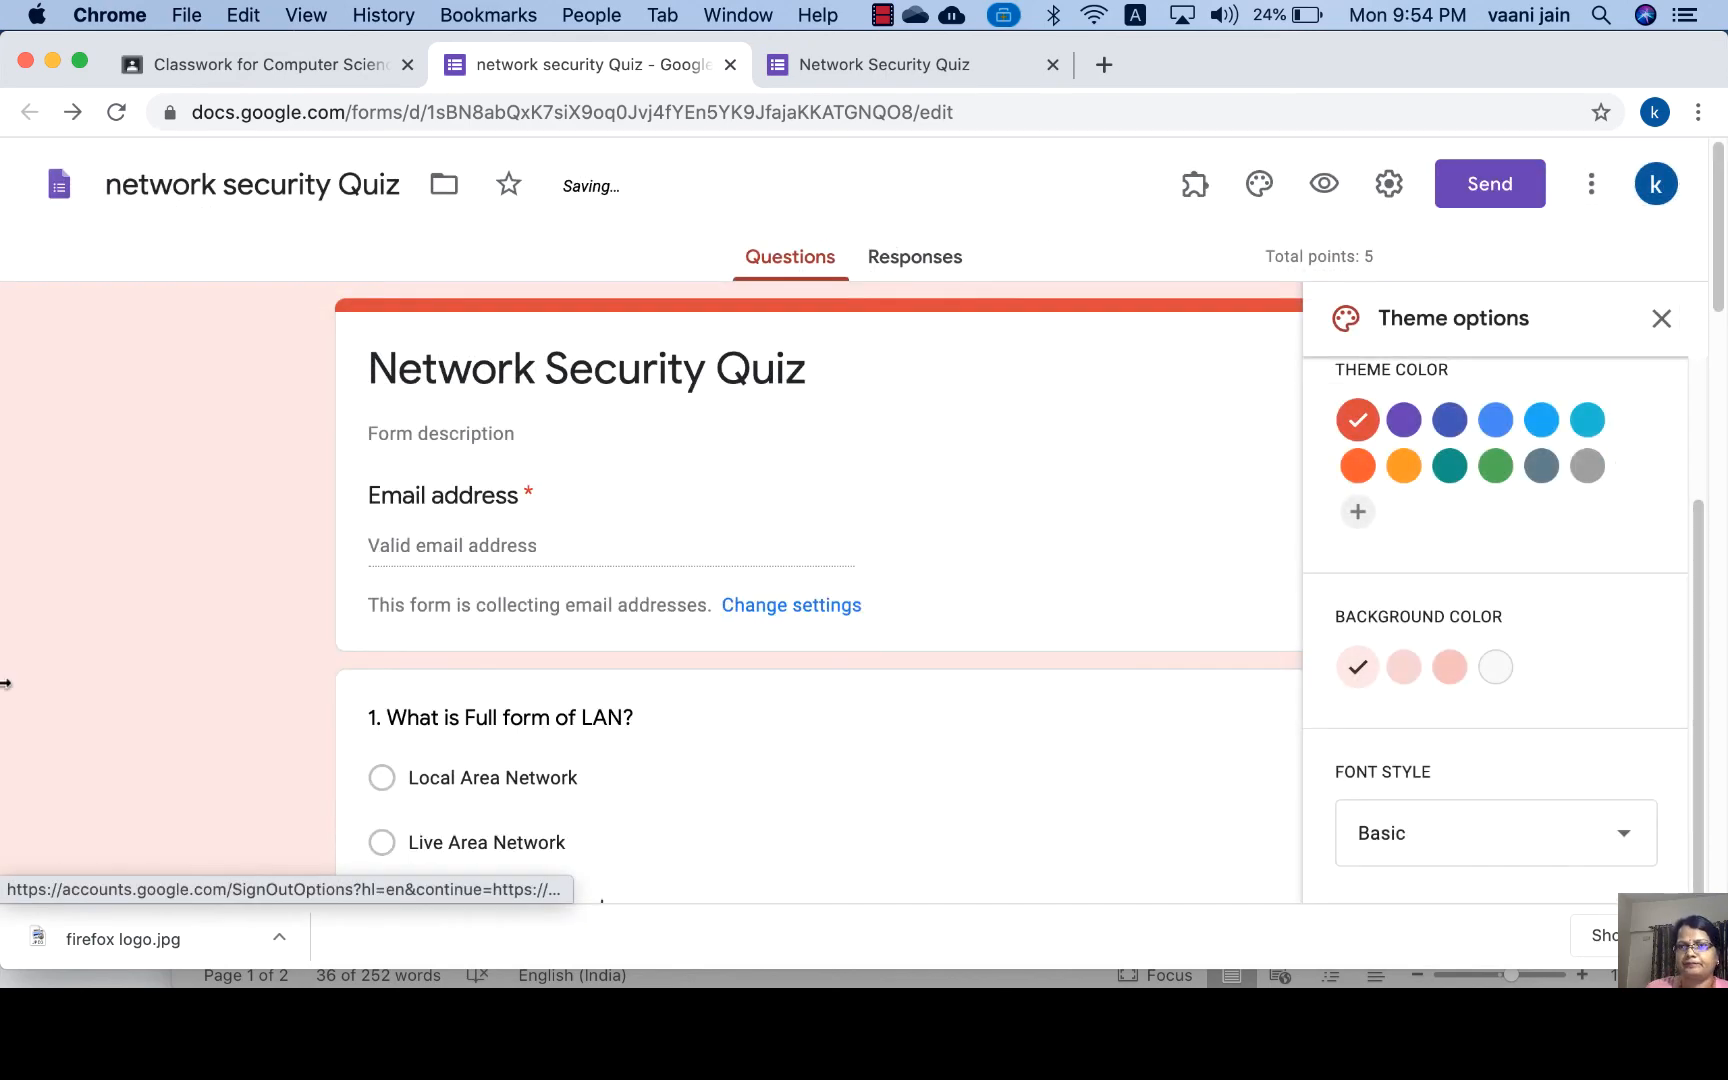
click(1661, 318)
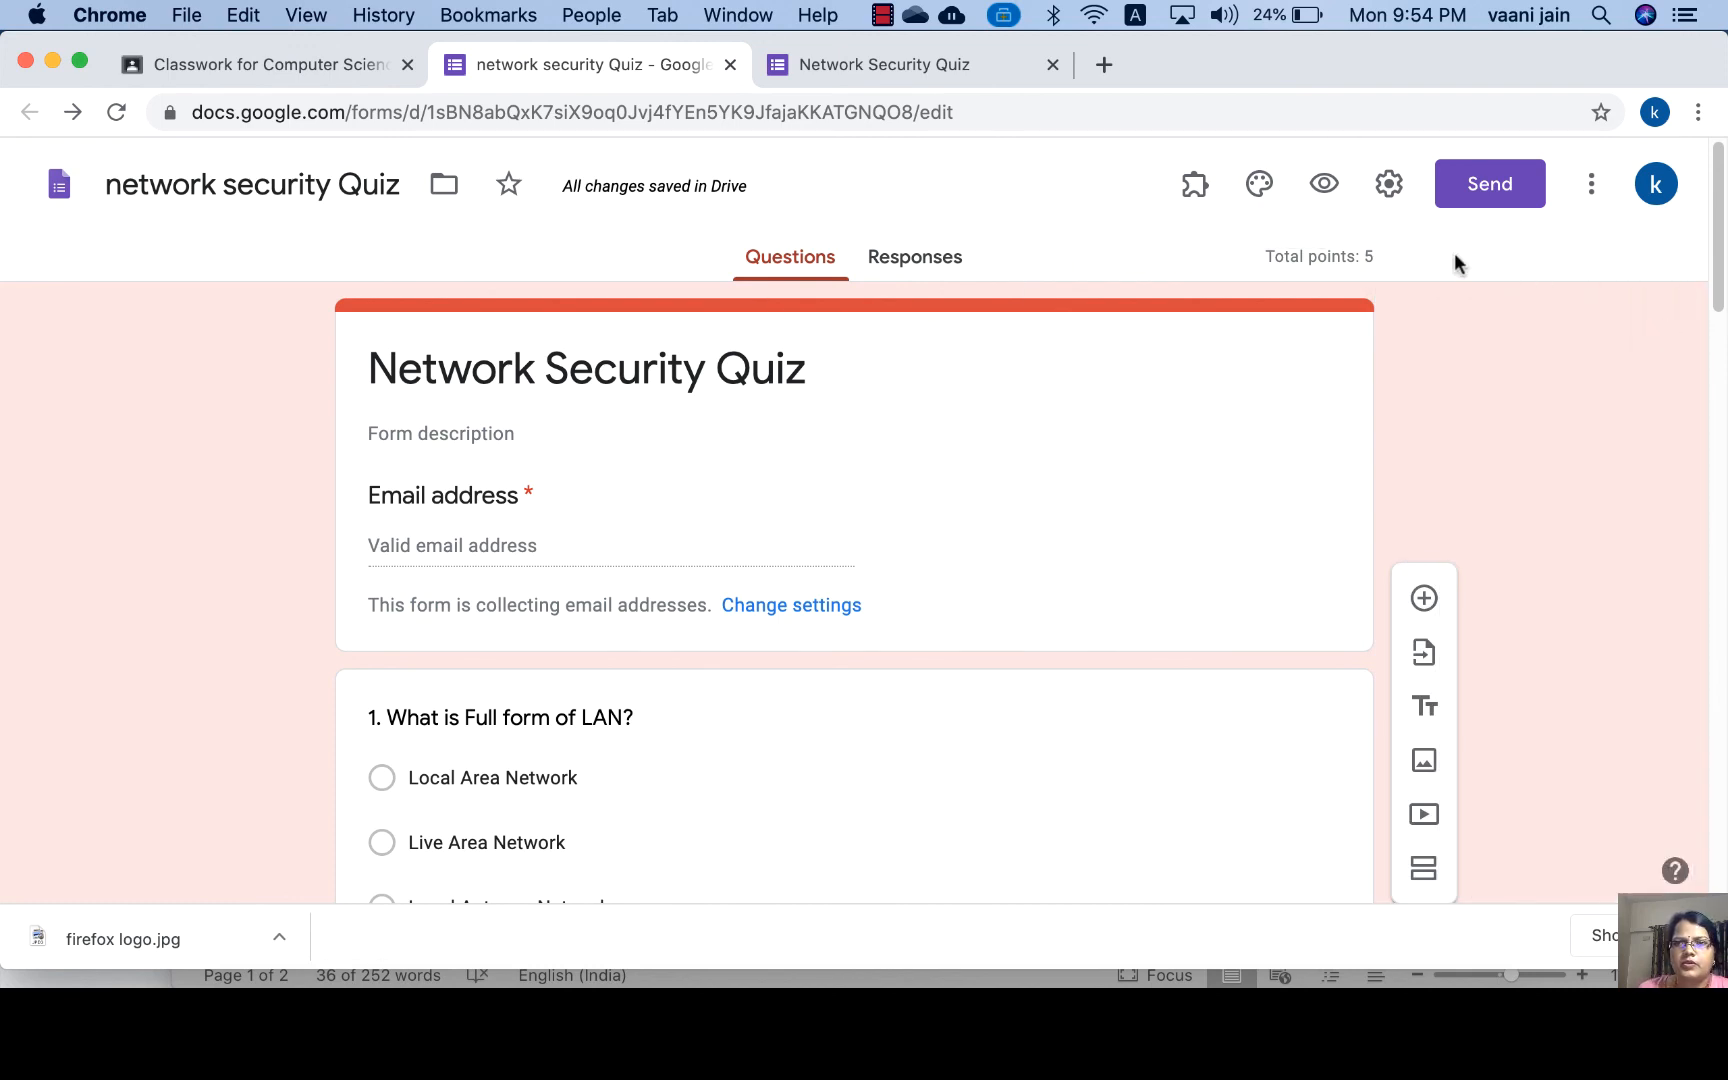
Copy the quiz's shareable link as a shortened URL and close the send form dialog.
click(1490, 196)
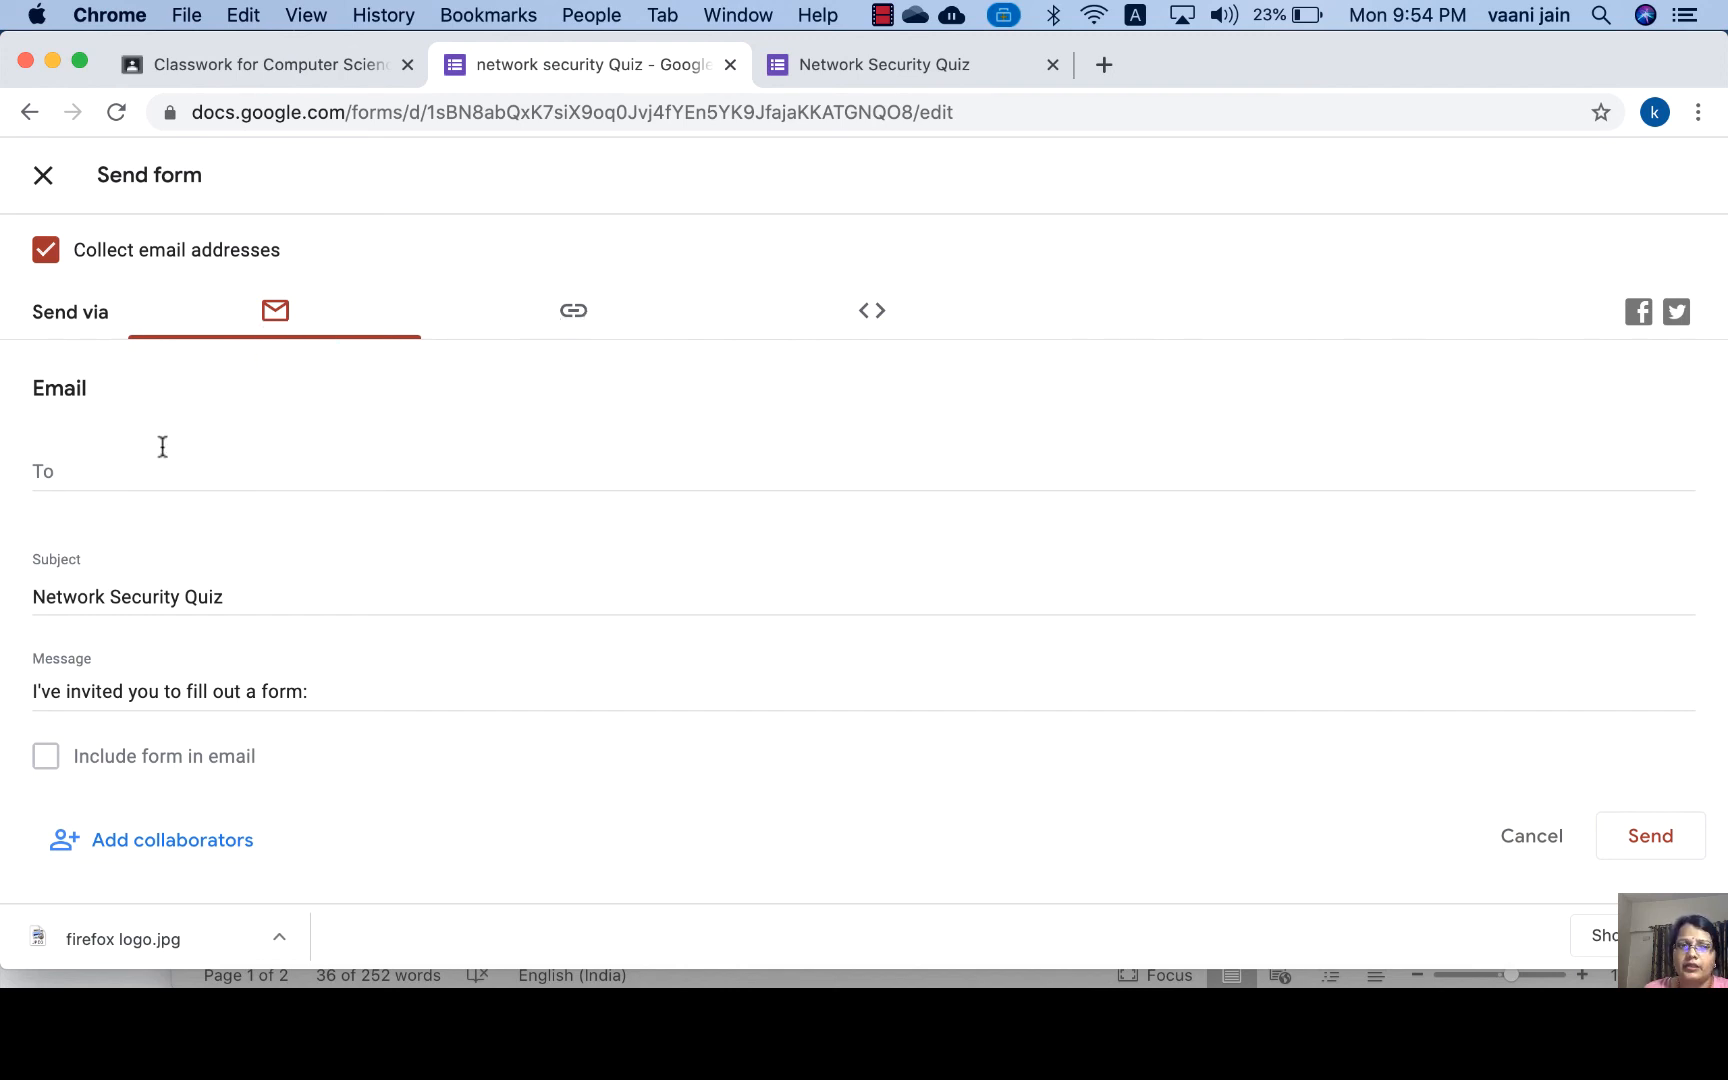
click(128, 463)
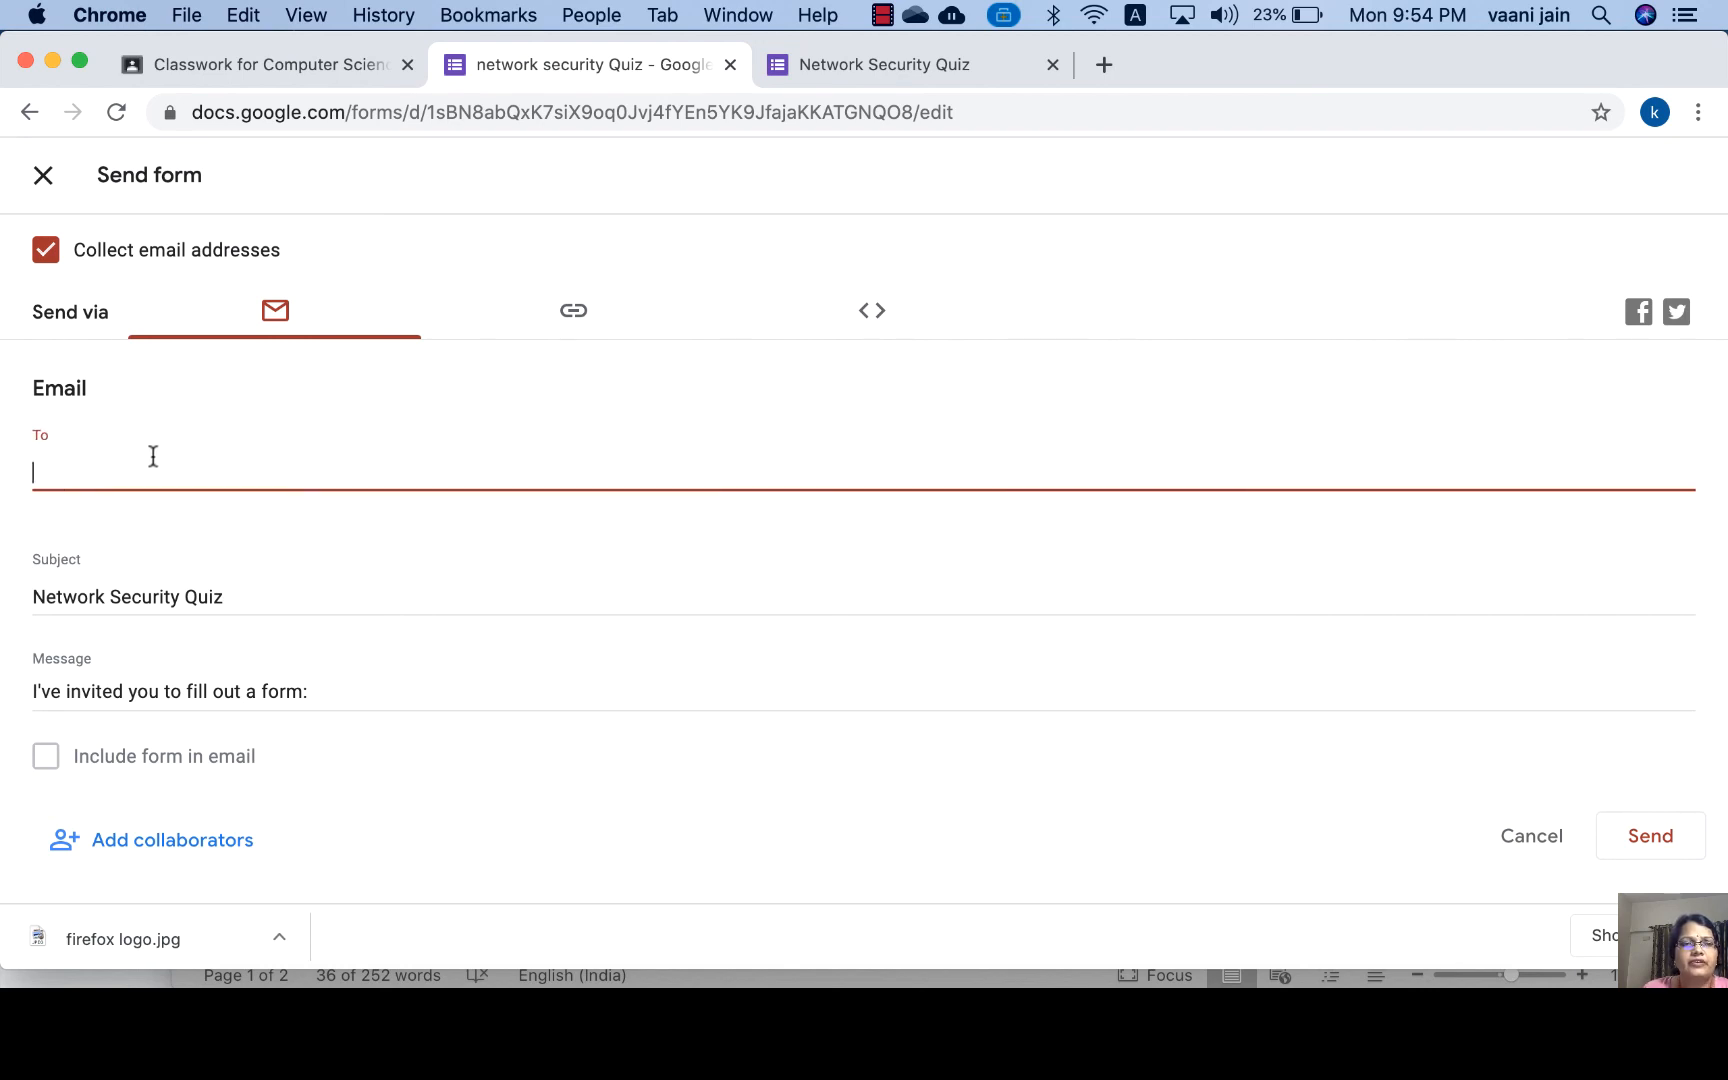
click(574, 316)
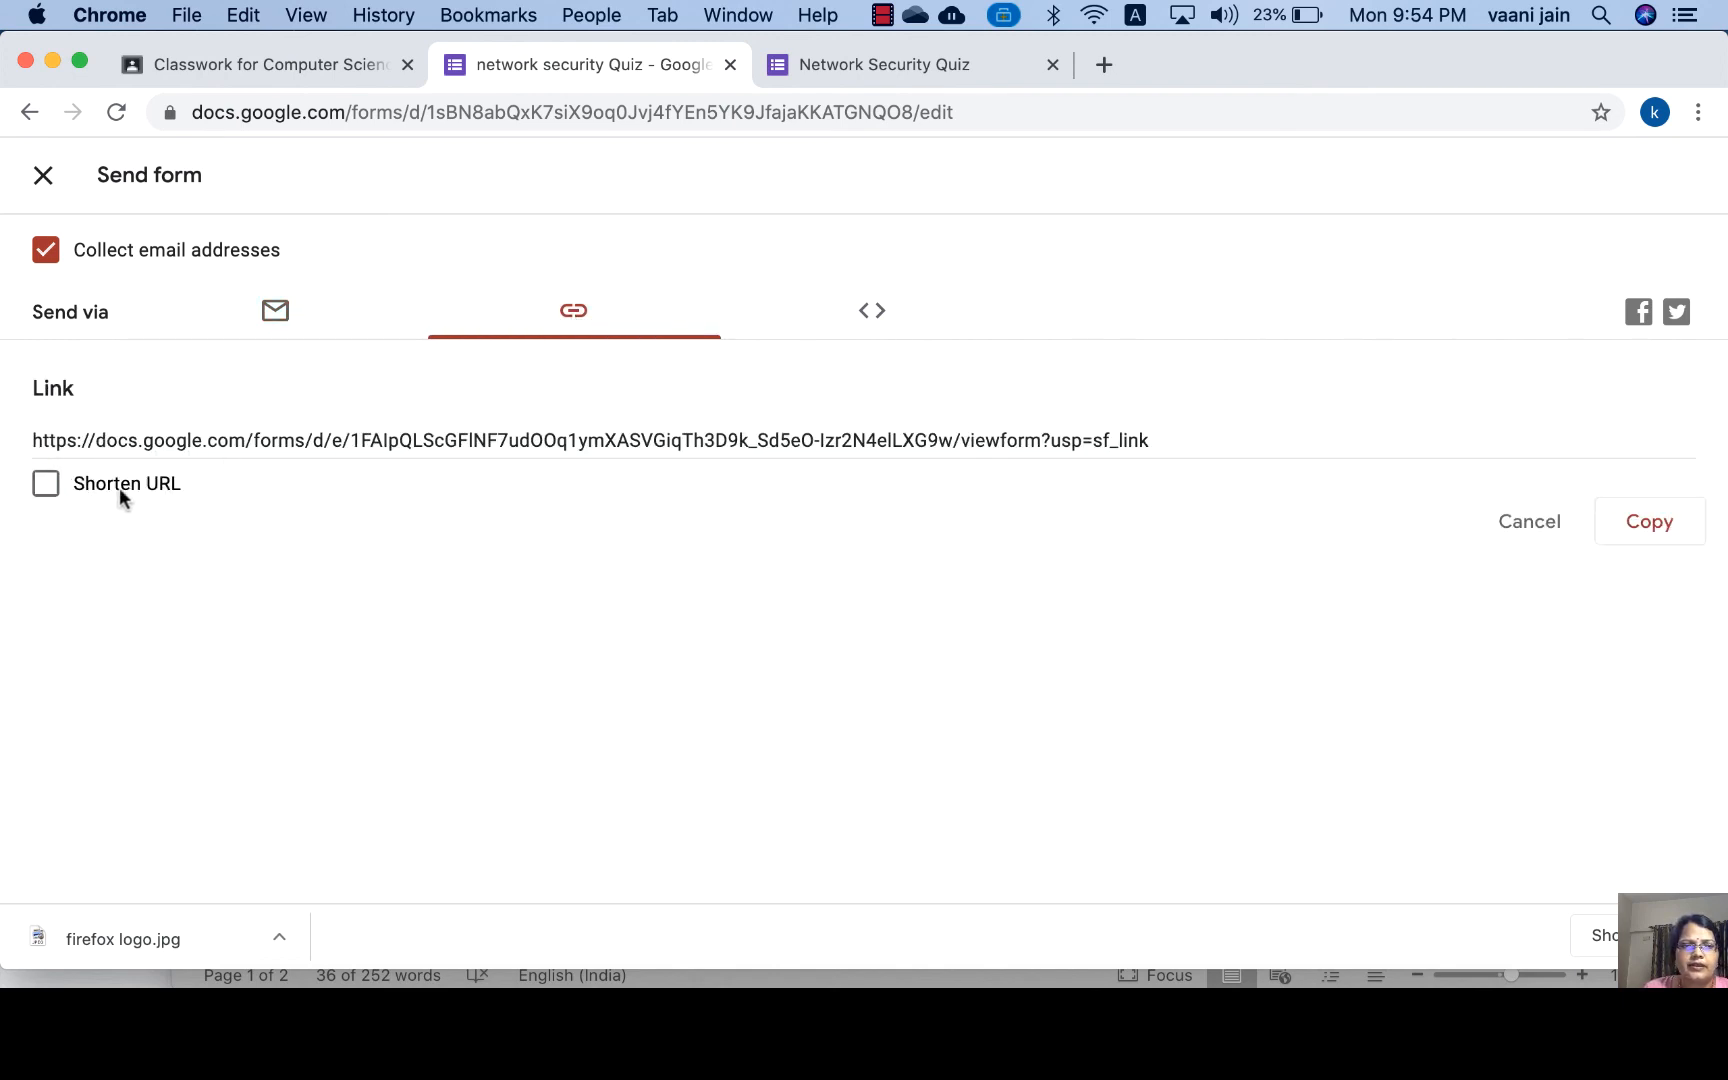
click(69, 489)
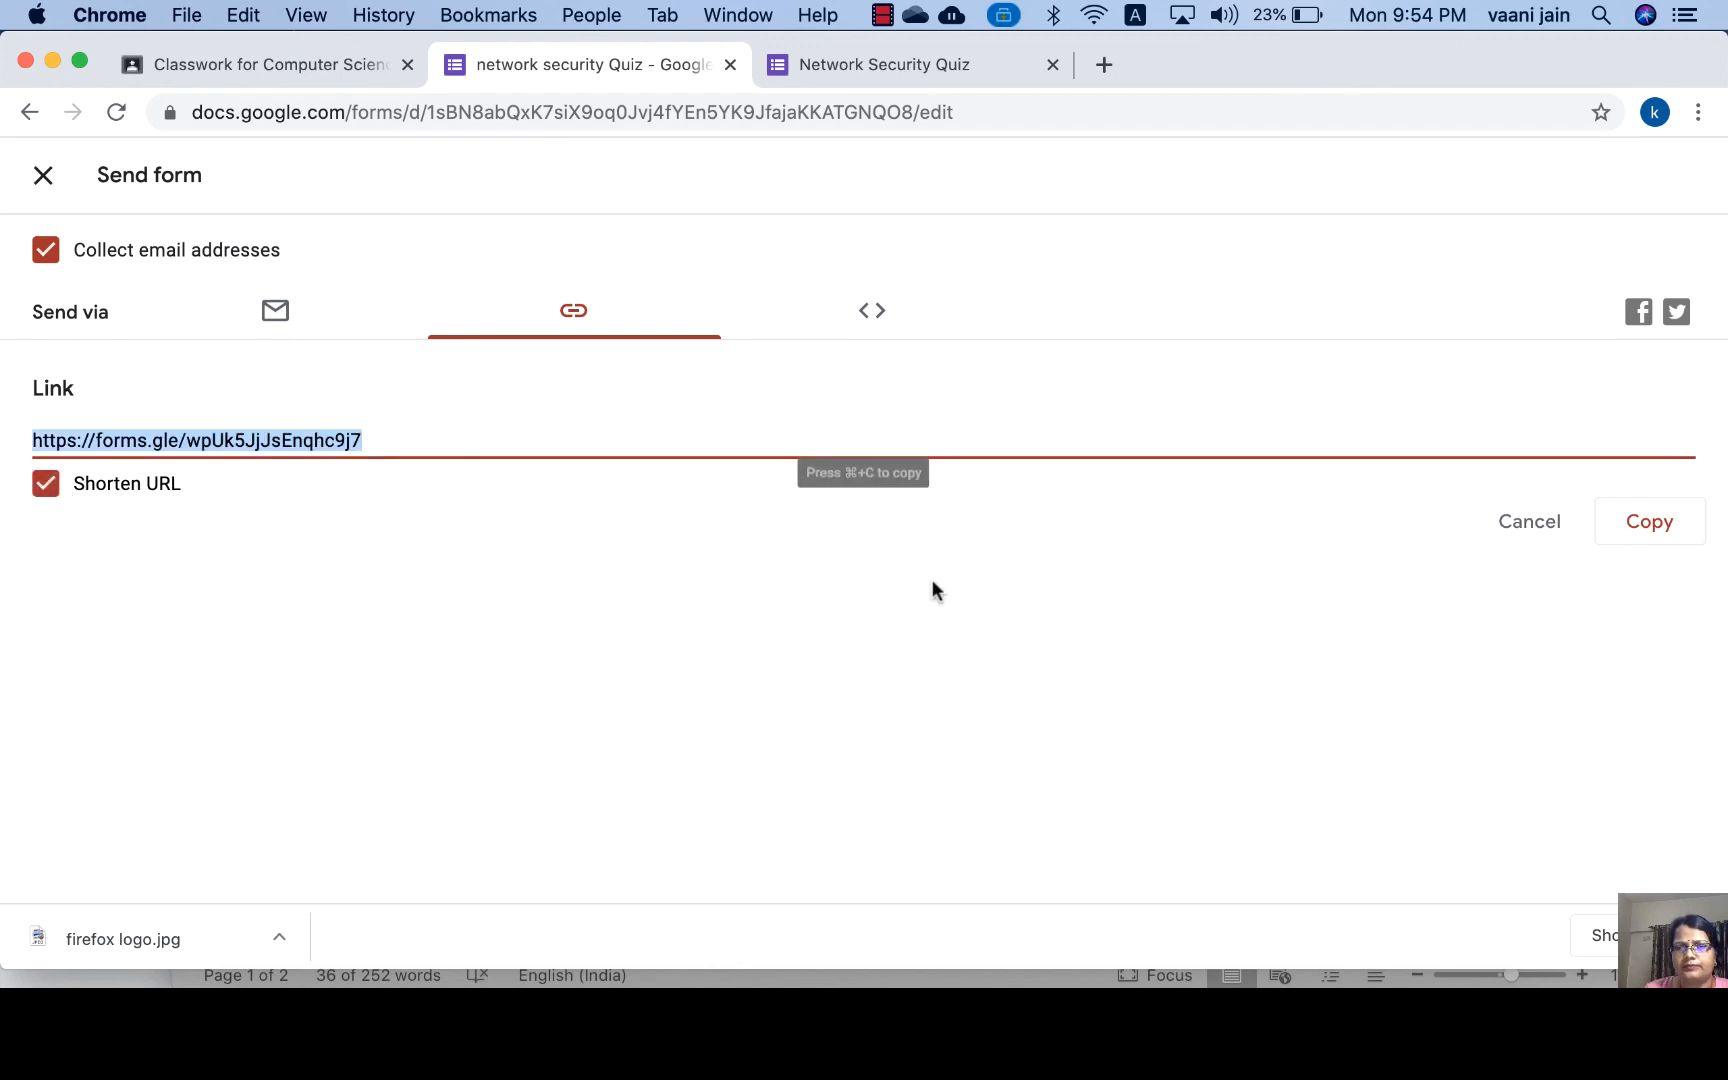
click(1651, 530)
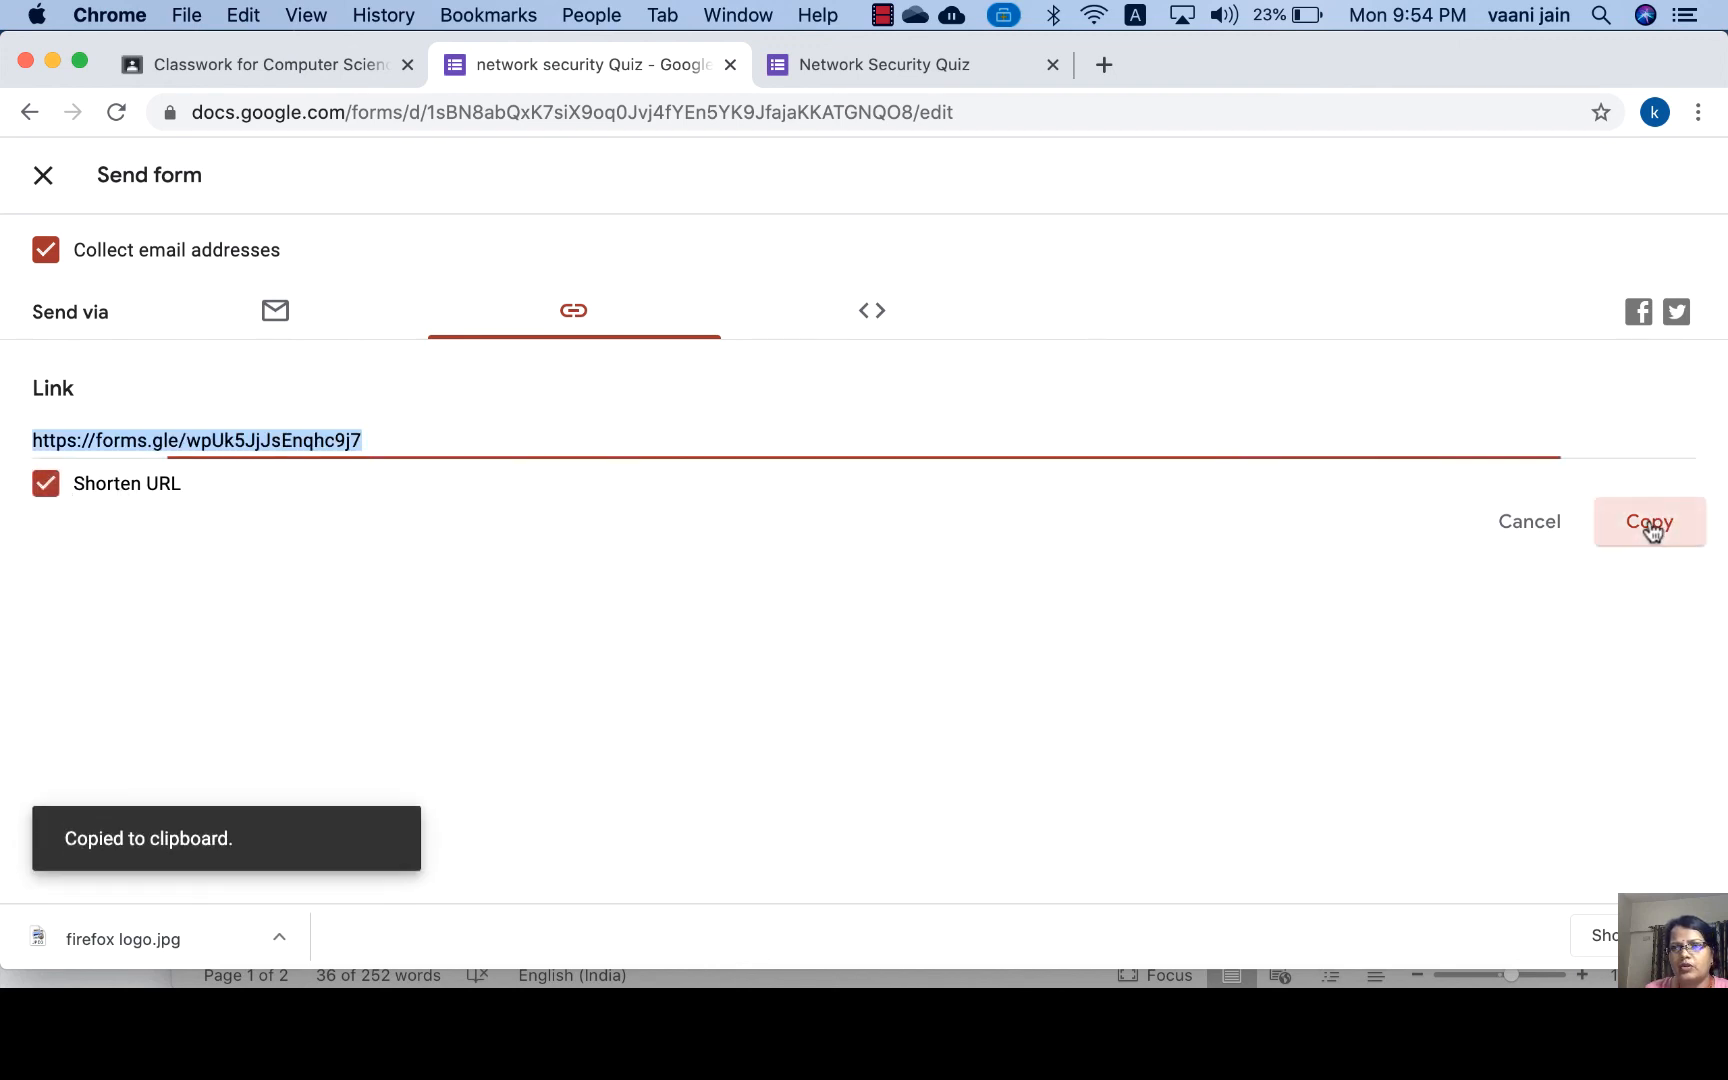
click(45, 180)
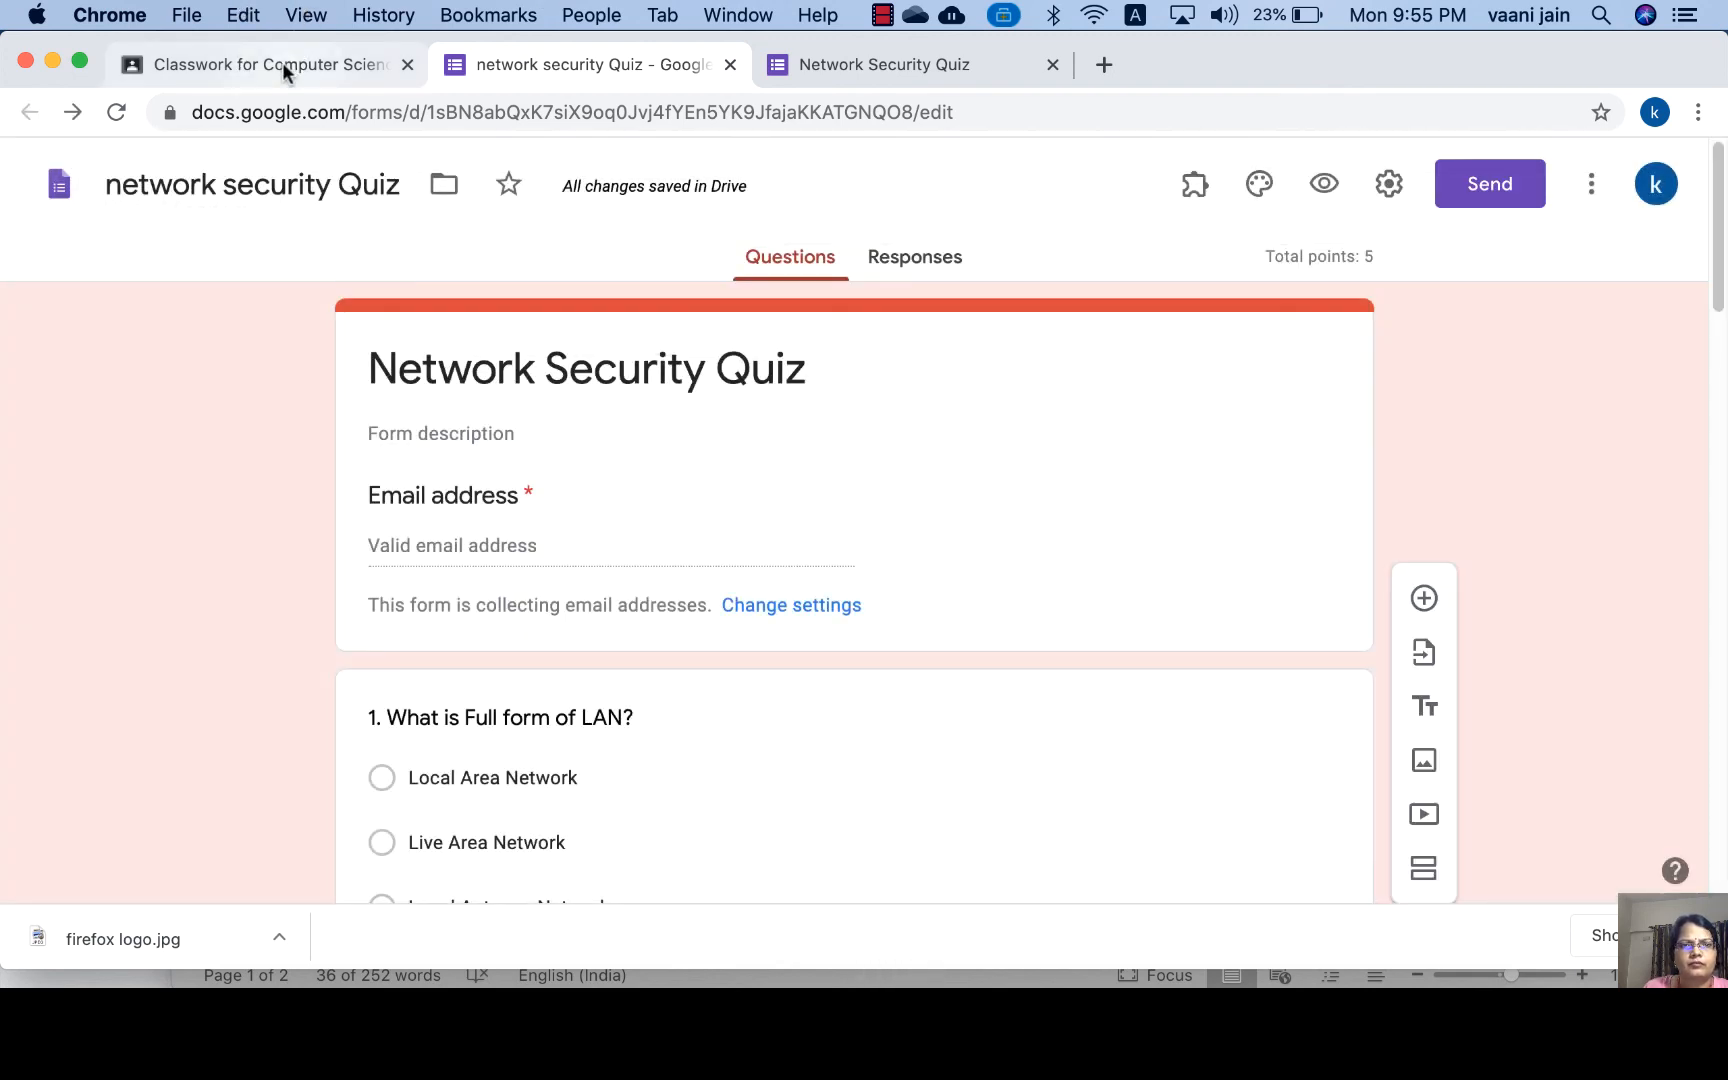
Switch to the Google Classroom assignment and paste the copied quiz link beneath the two existing instructions, leaving a blank line before it.
click(282, 64)
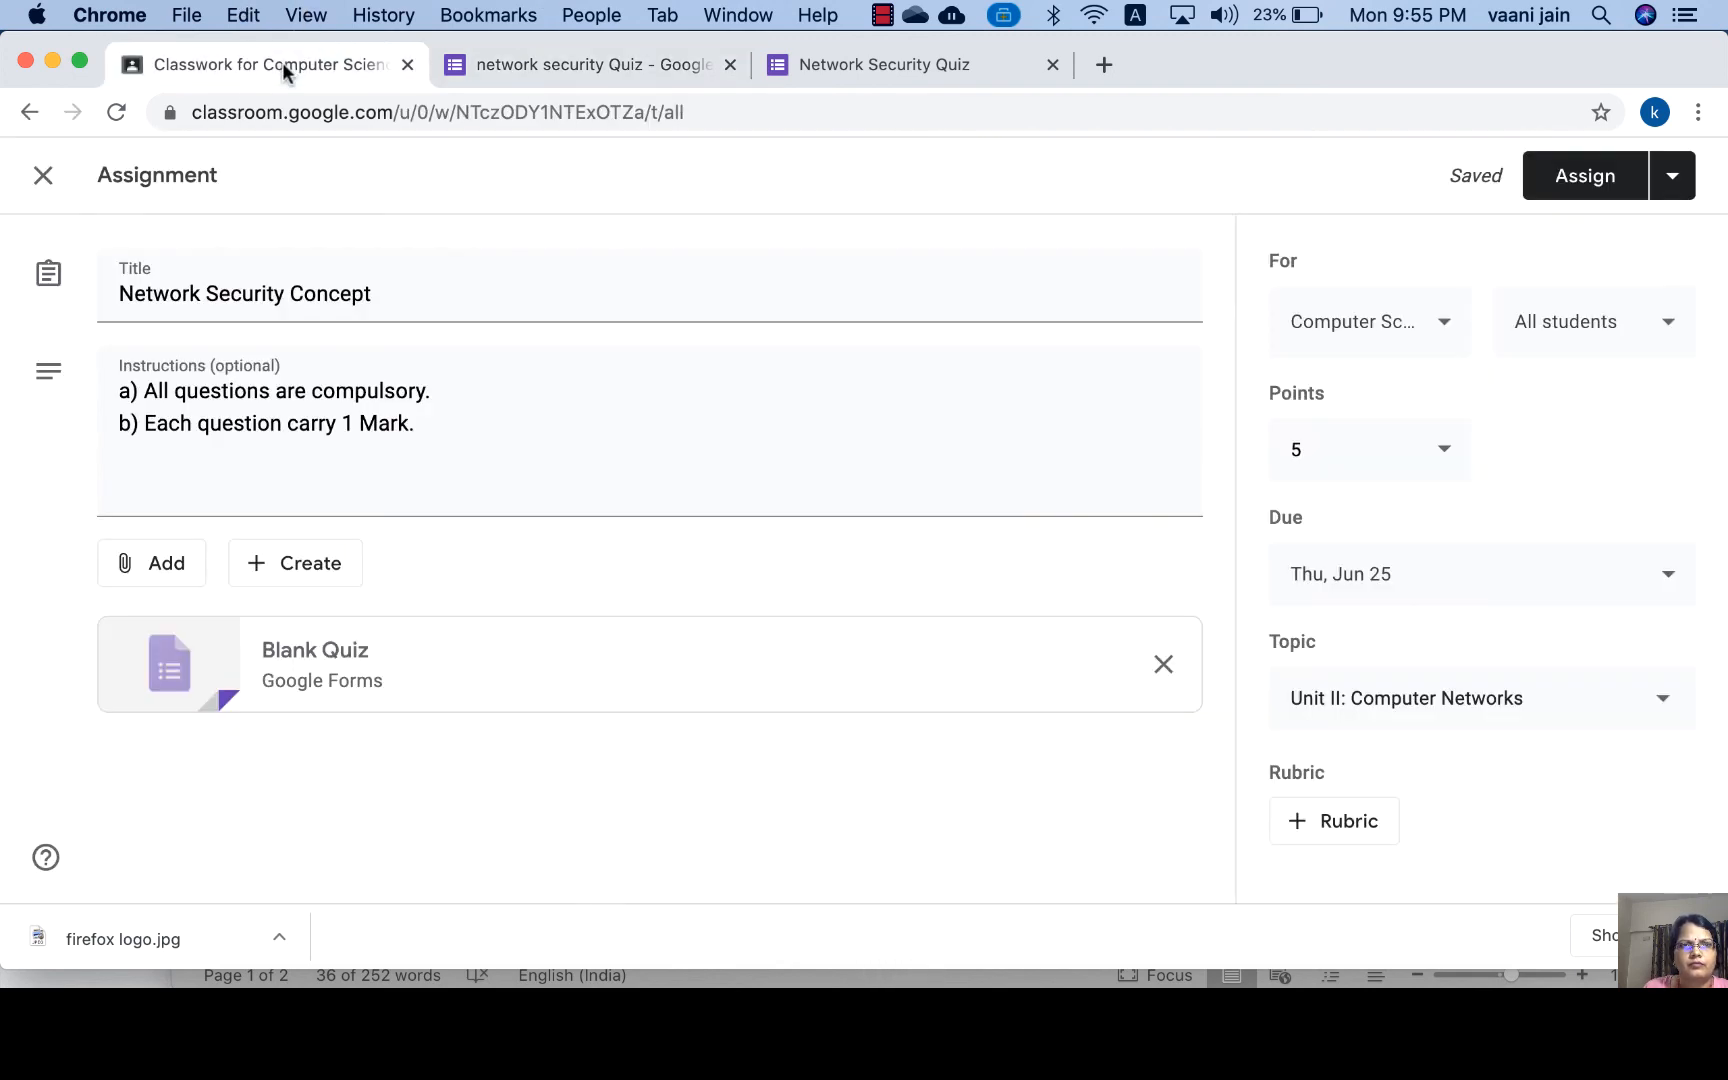
click(295, 492)
key(Return)
key(Return)
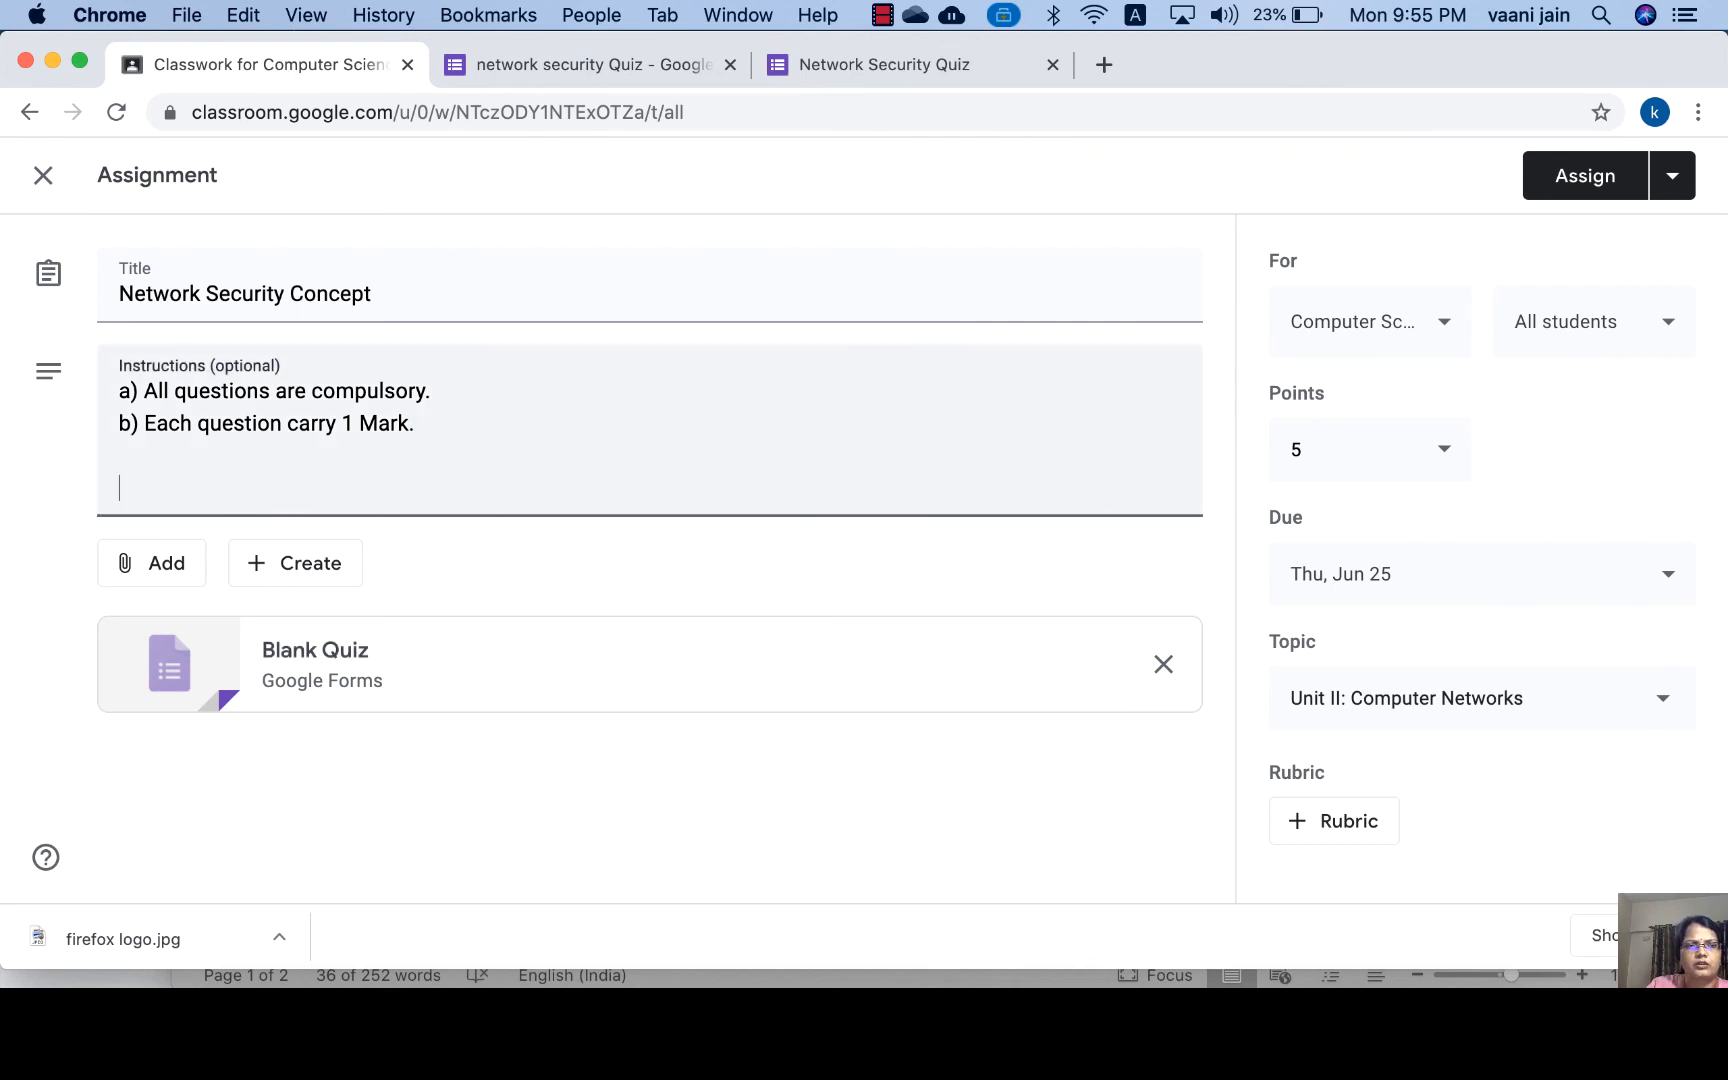
key(super+v)
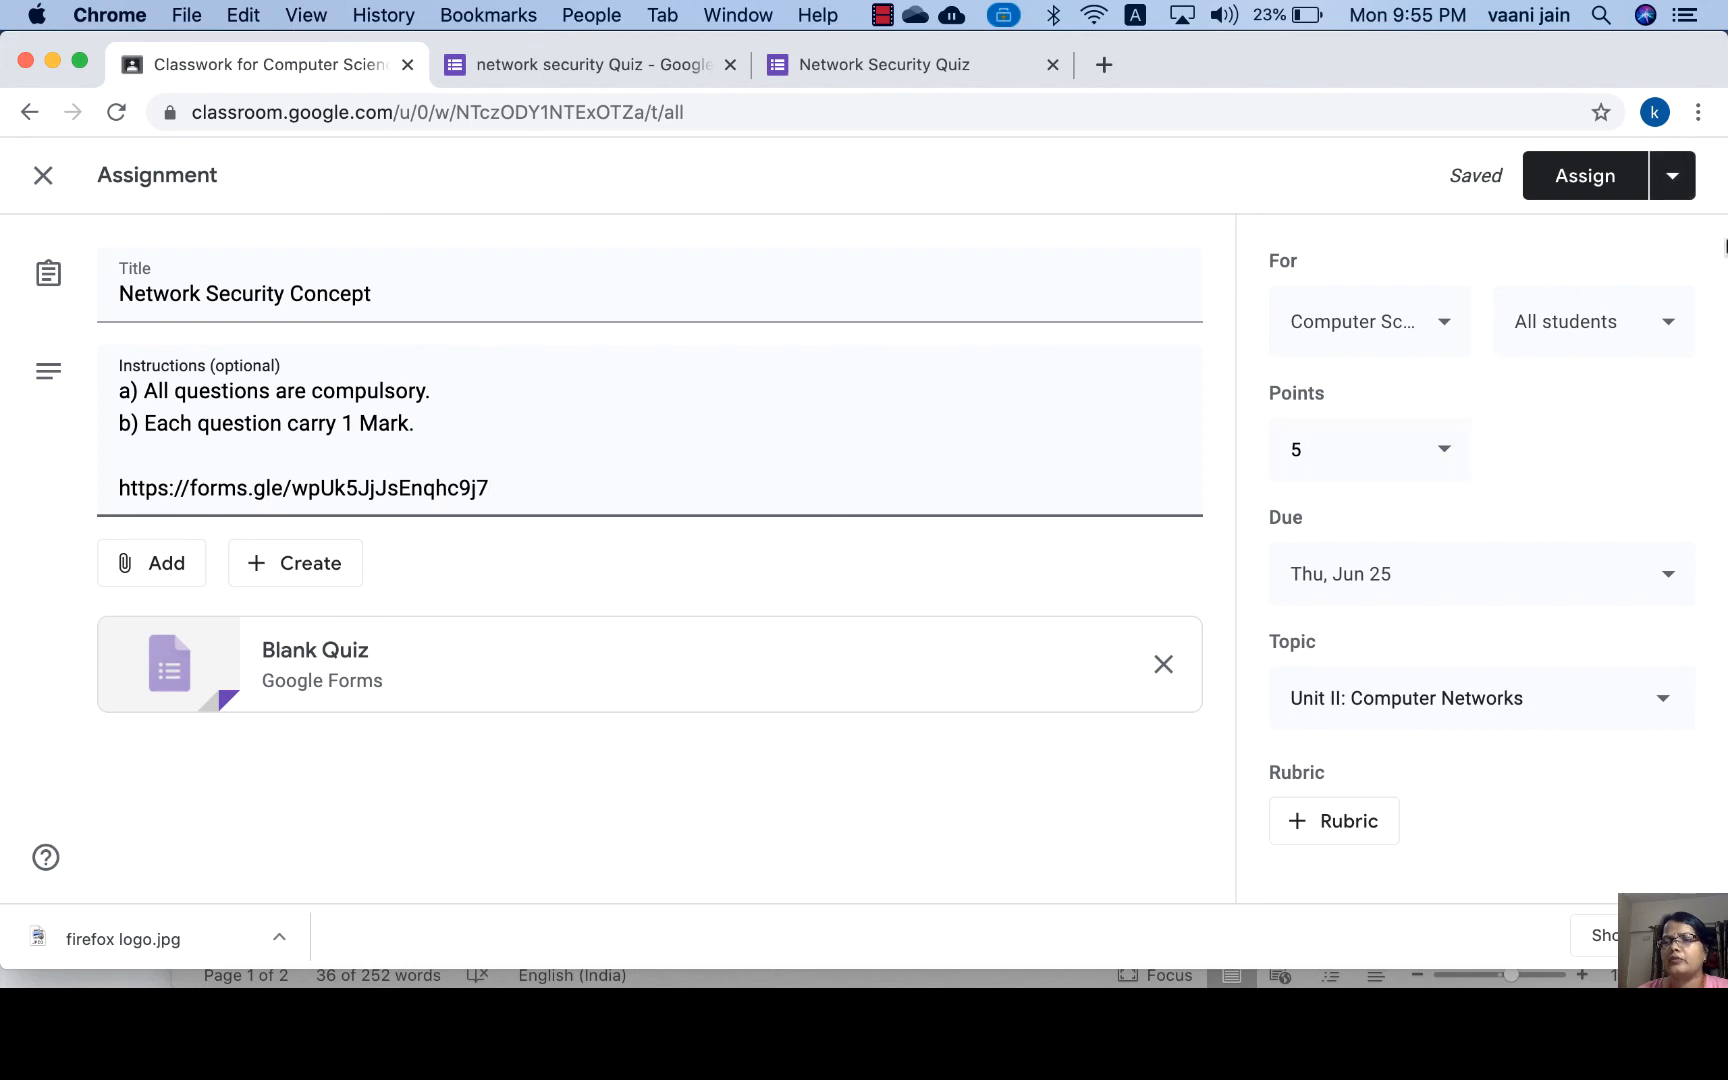
Save the Network Security Concept assignment as a draft.
click(1683, 182)
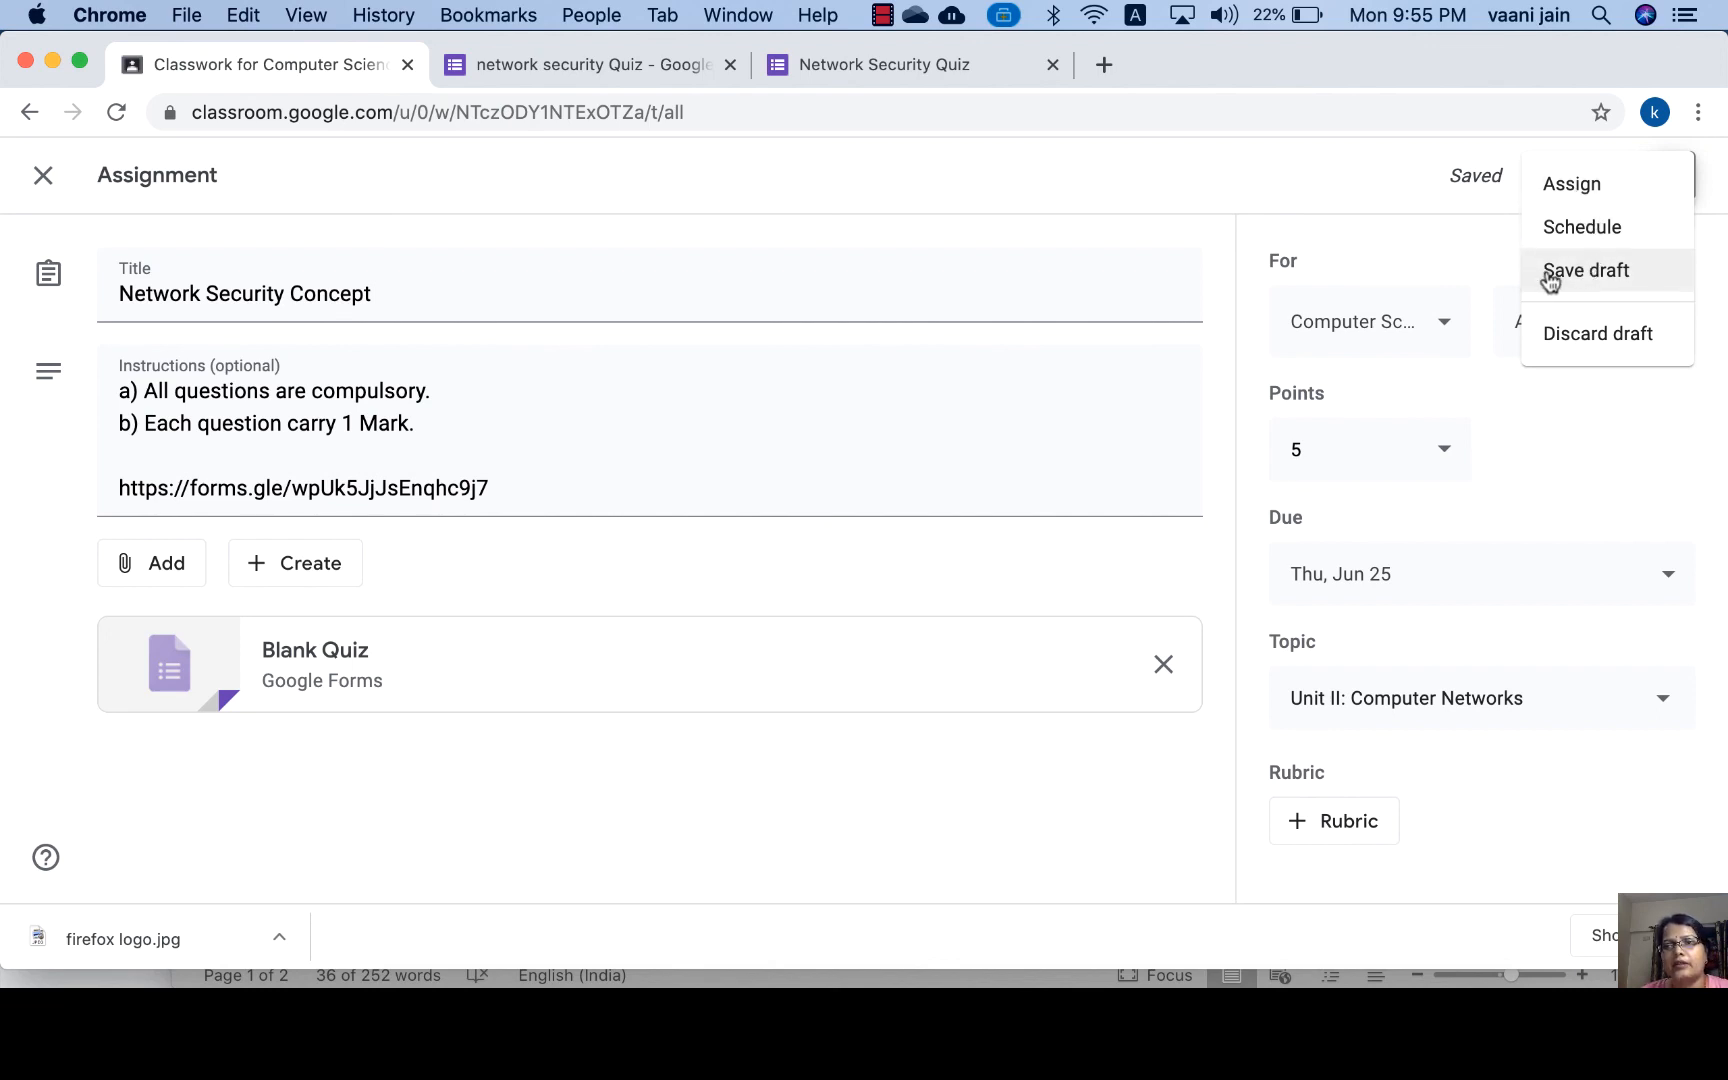
click(1592, 279)
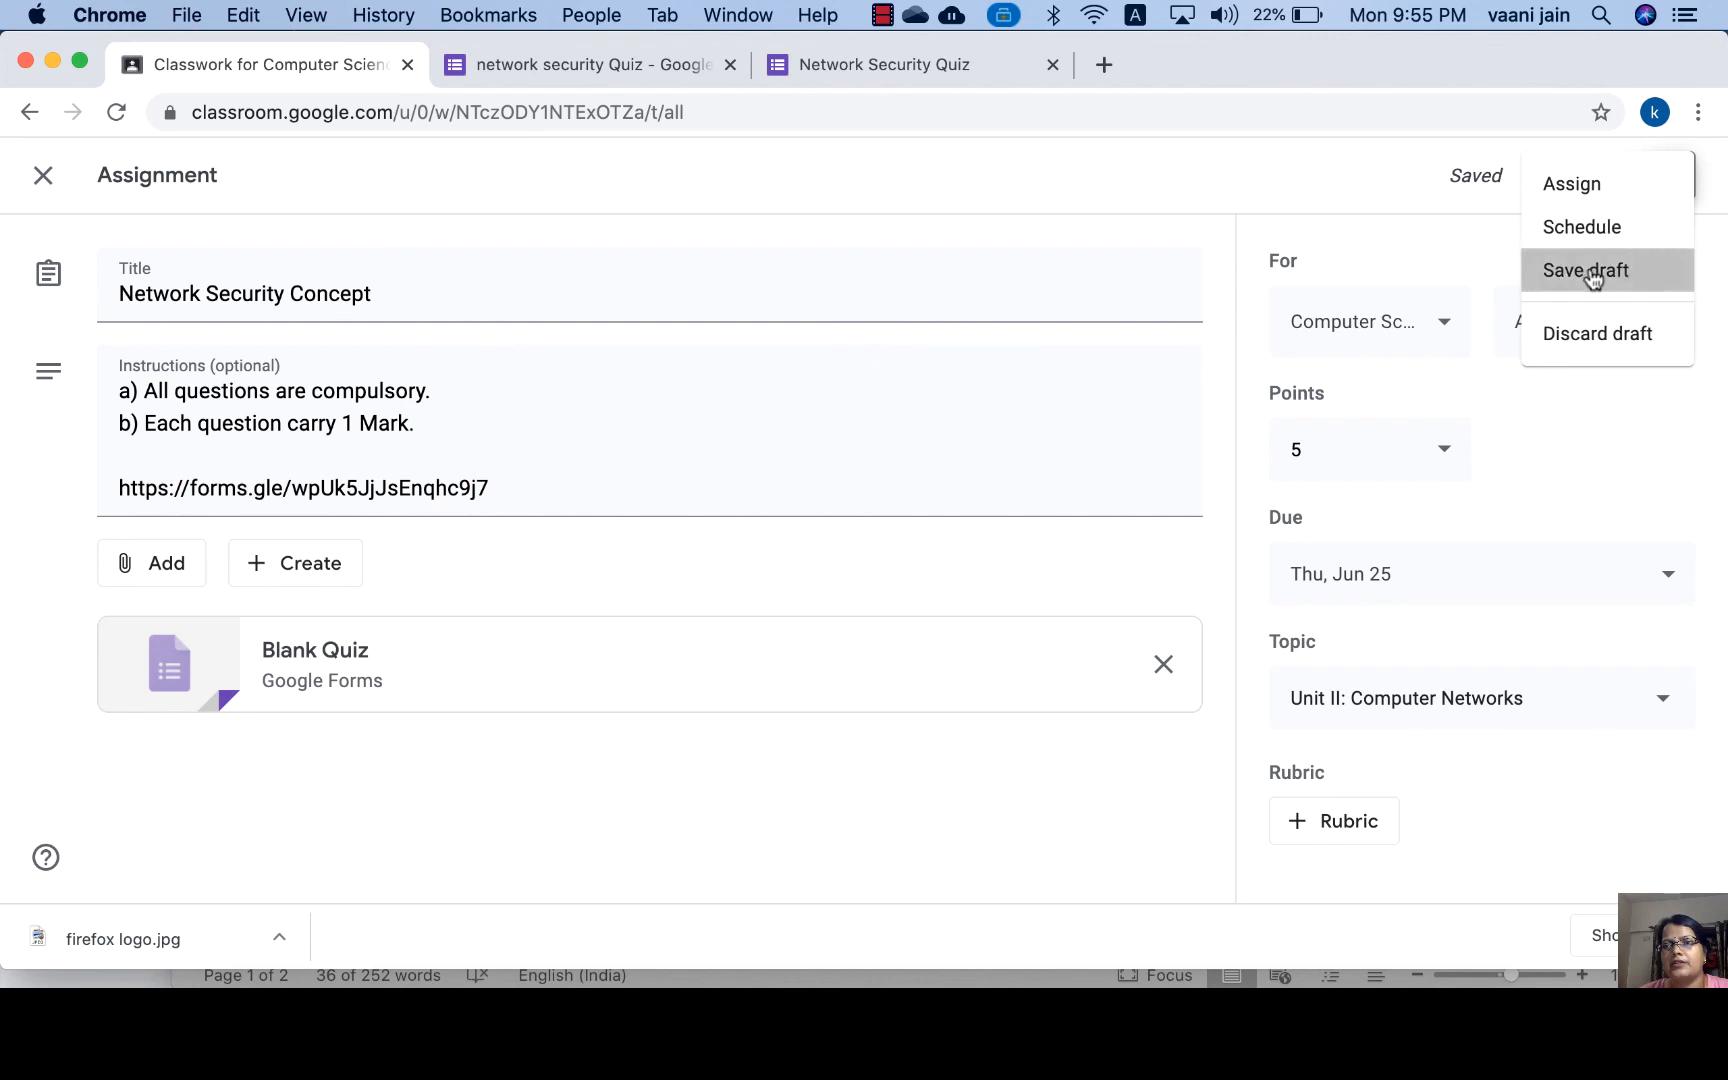
click(1592, 279)
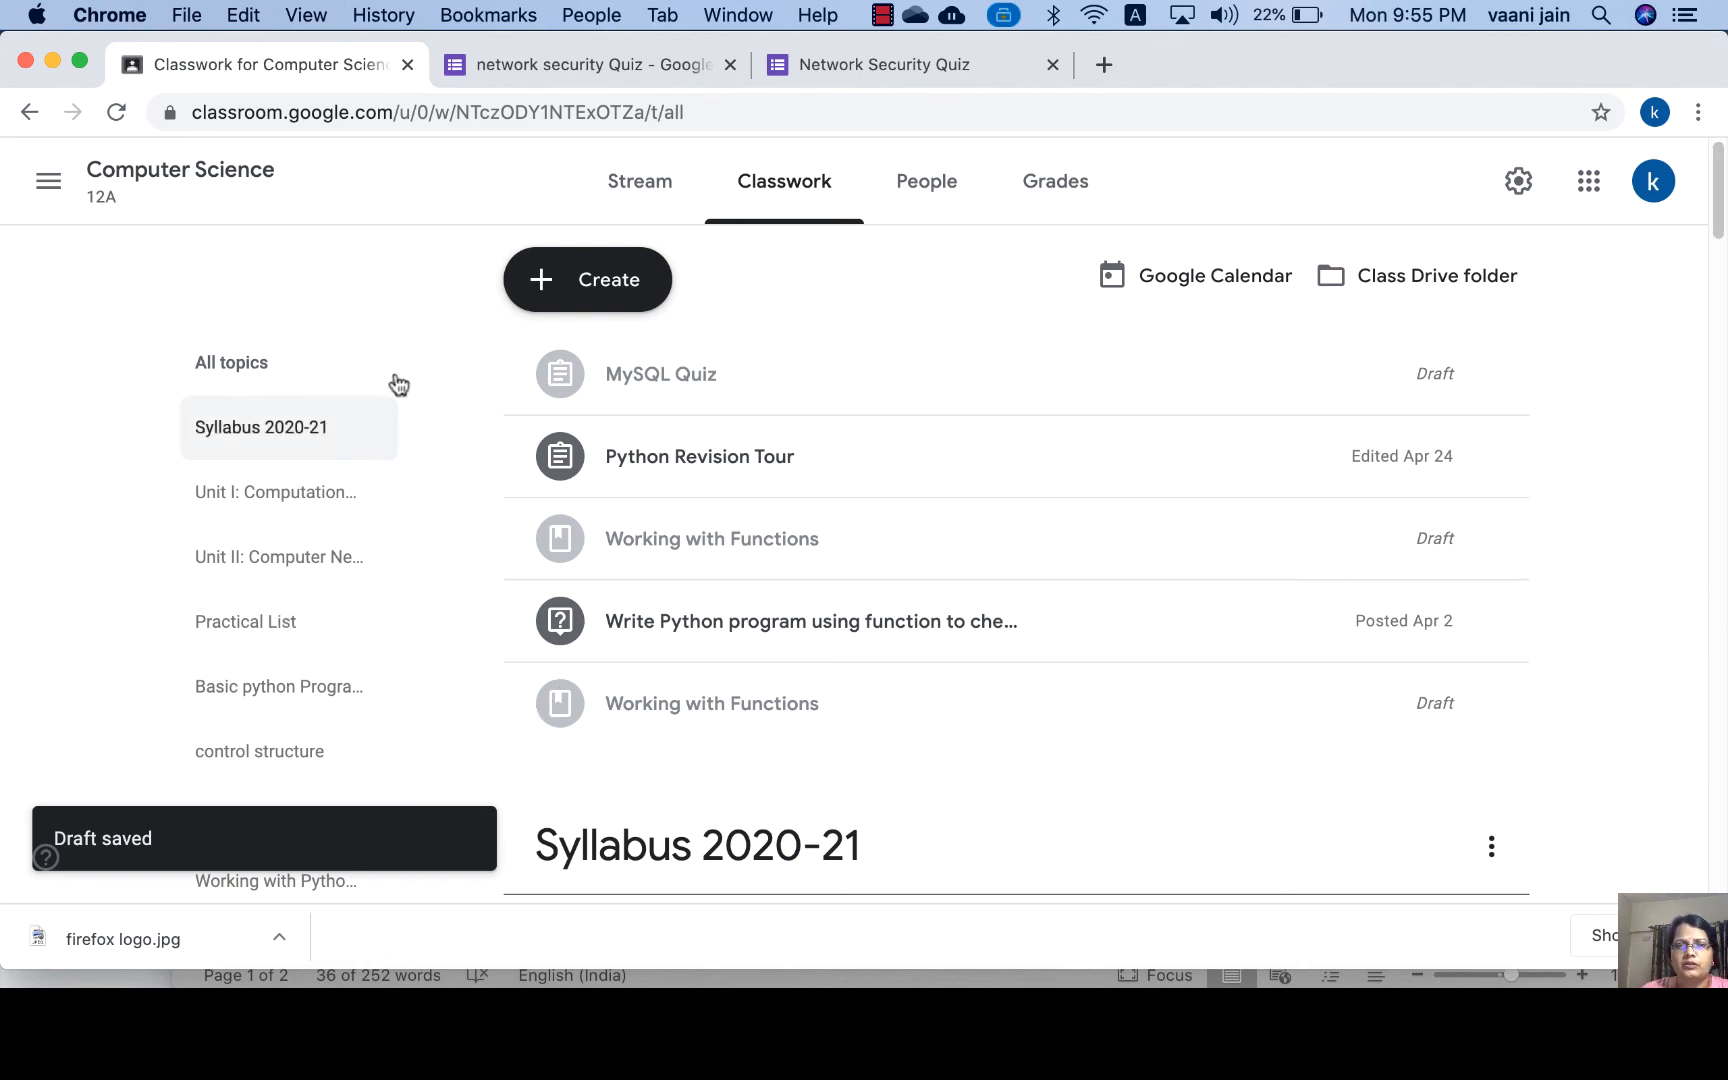
Display the Unit II: Computer Networks topic and look through its posts, including the Network Security Concept draft.
click(284, 577)
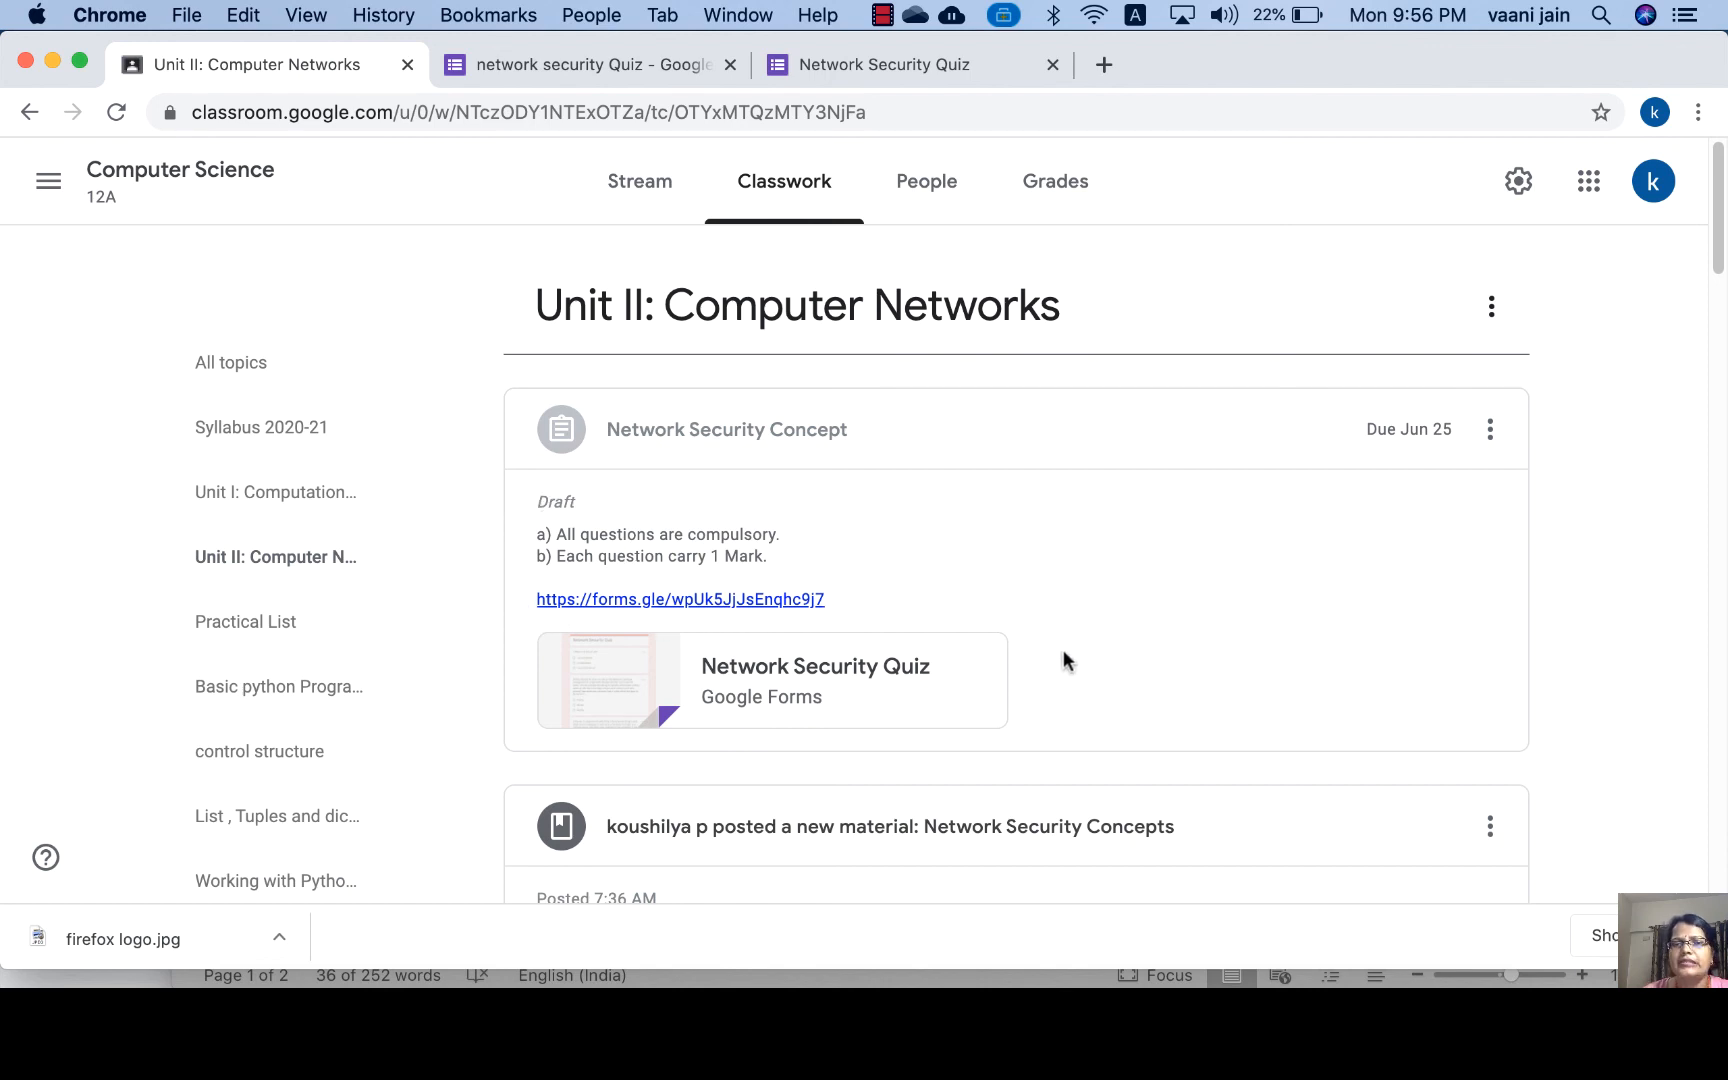
scroll(1249, 672, down, 5)
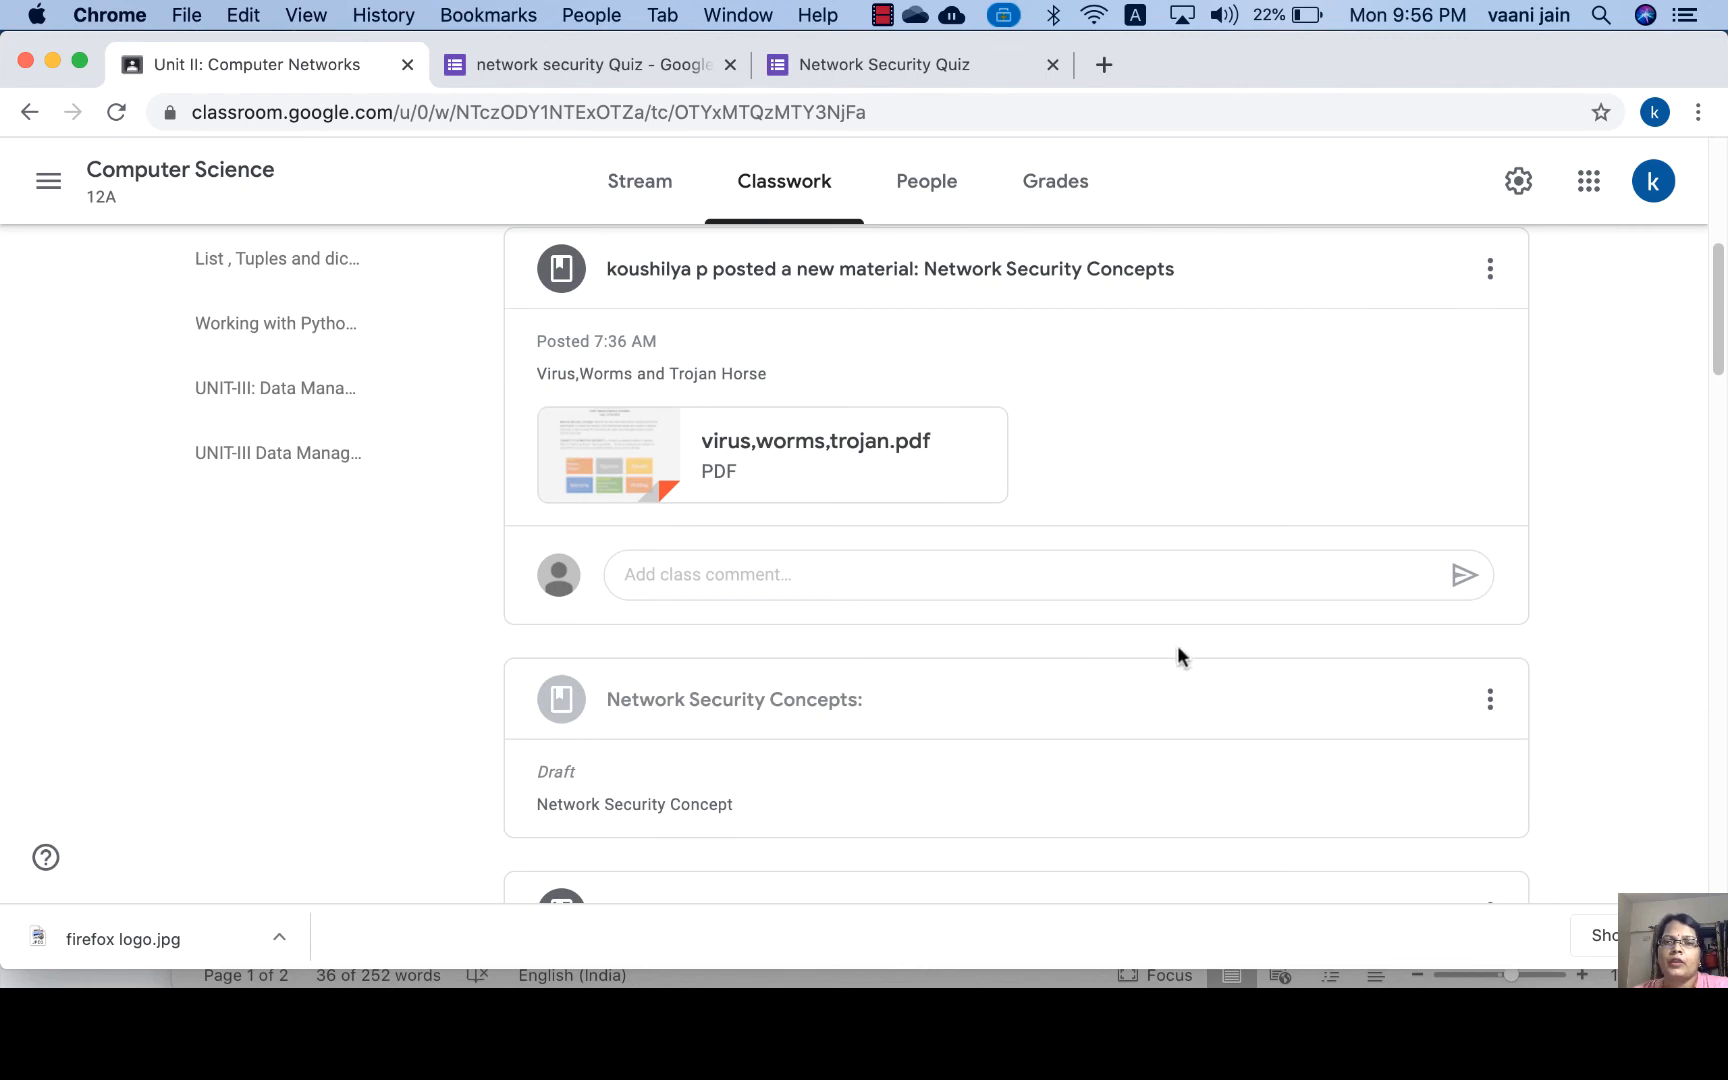
scroll(1178, 647, down, 1)
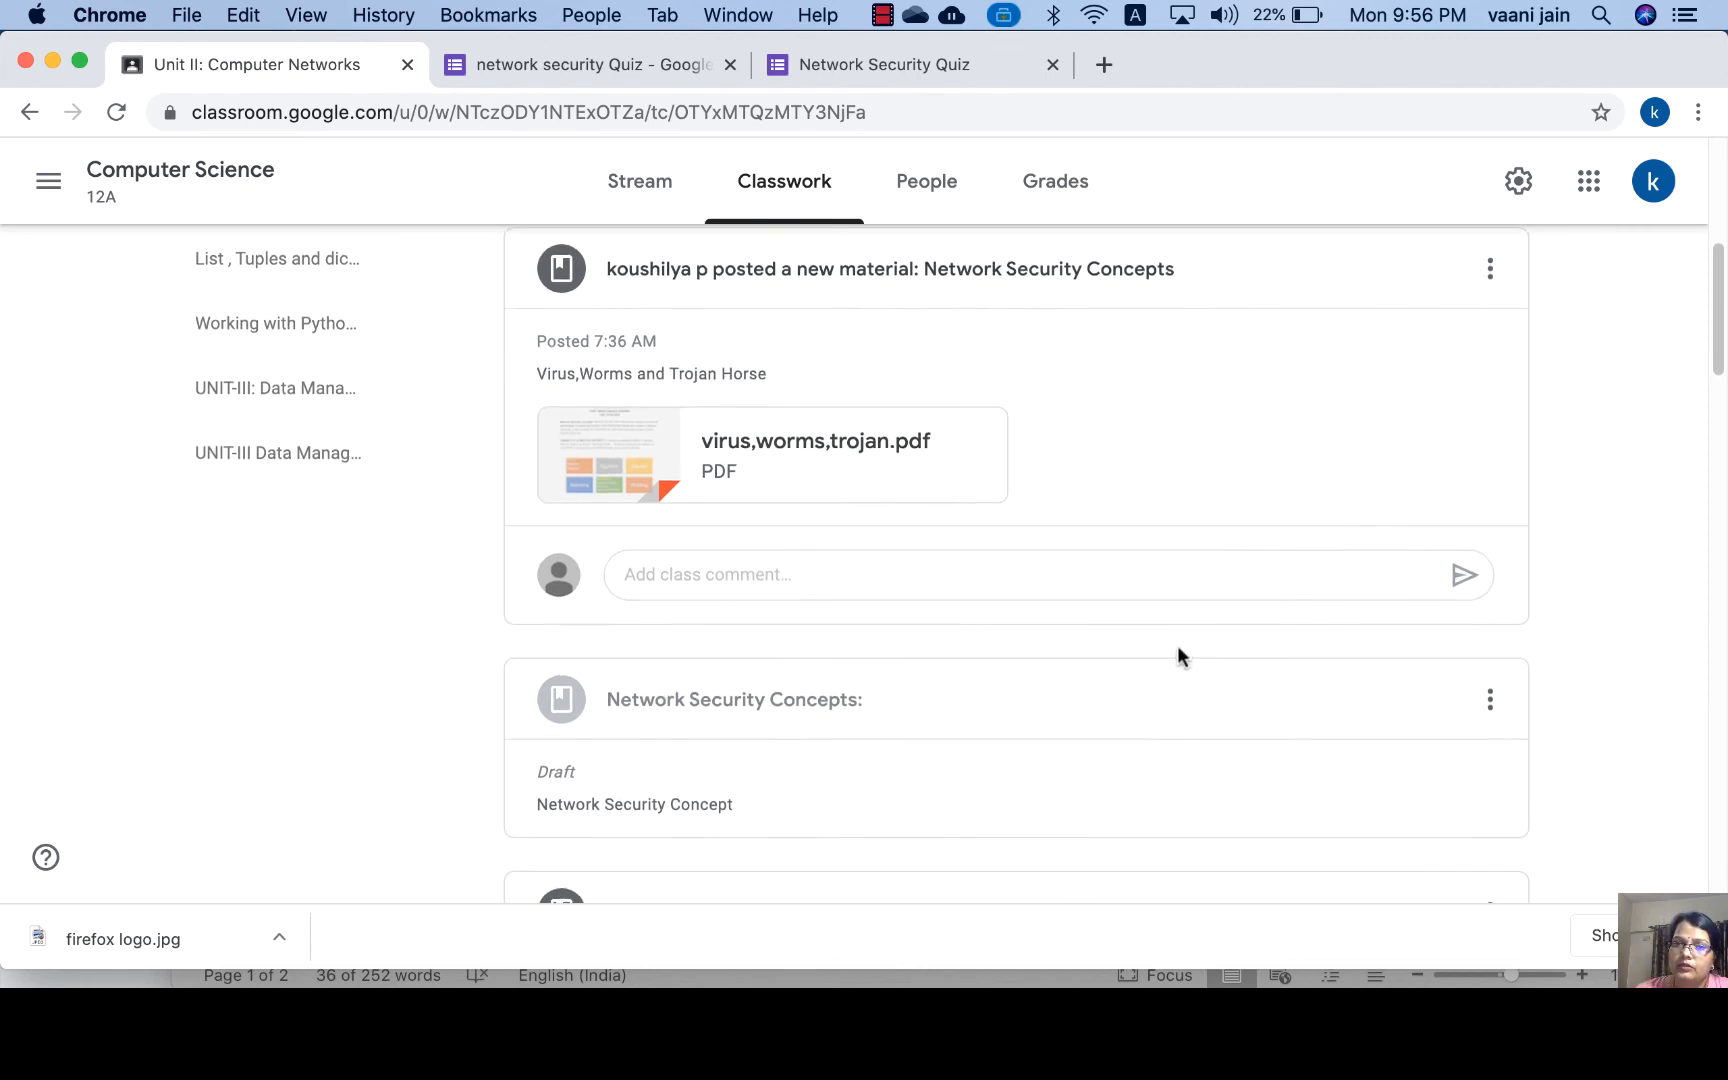
scroll(1178, 646, down, 3)
scroll(1179, 650, down, 6)
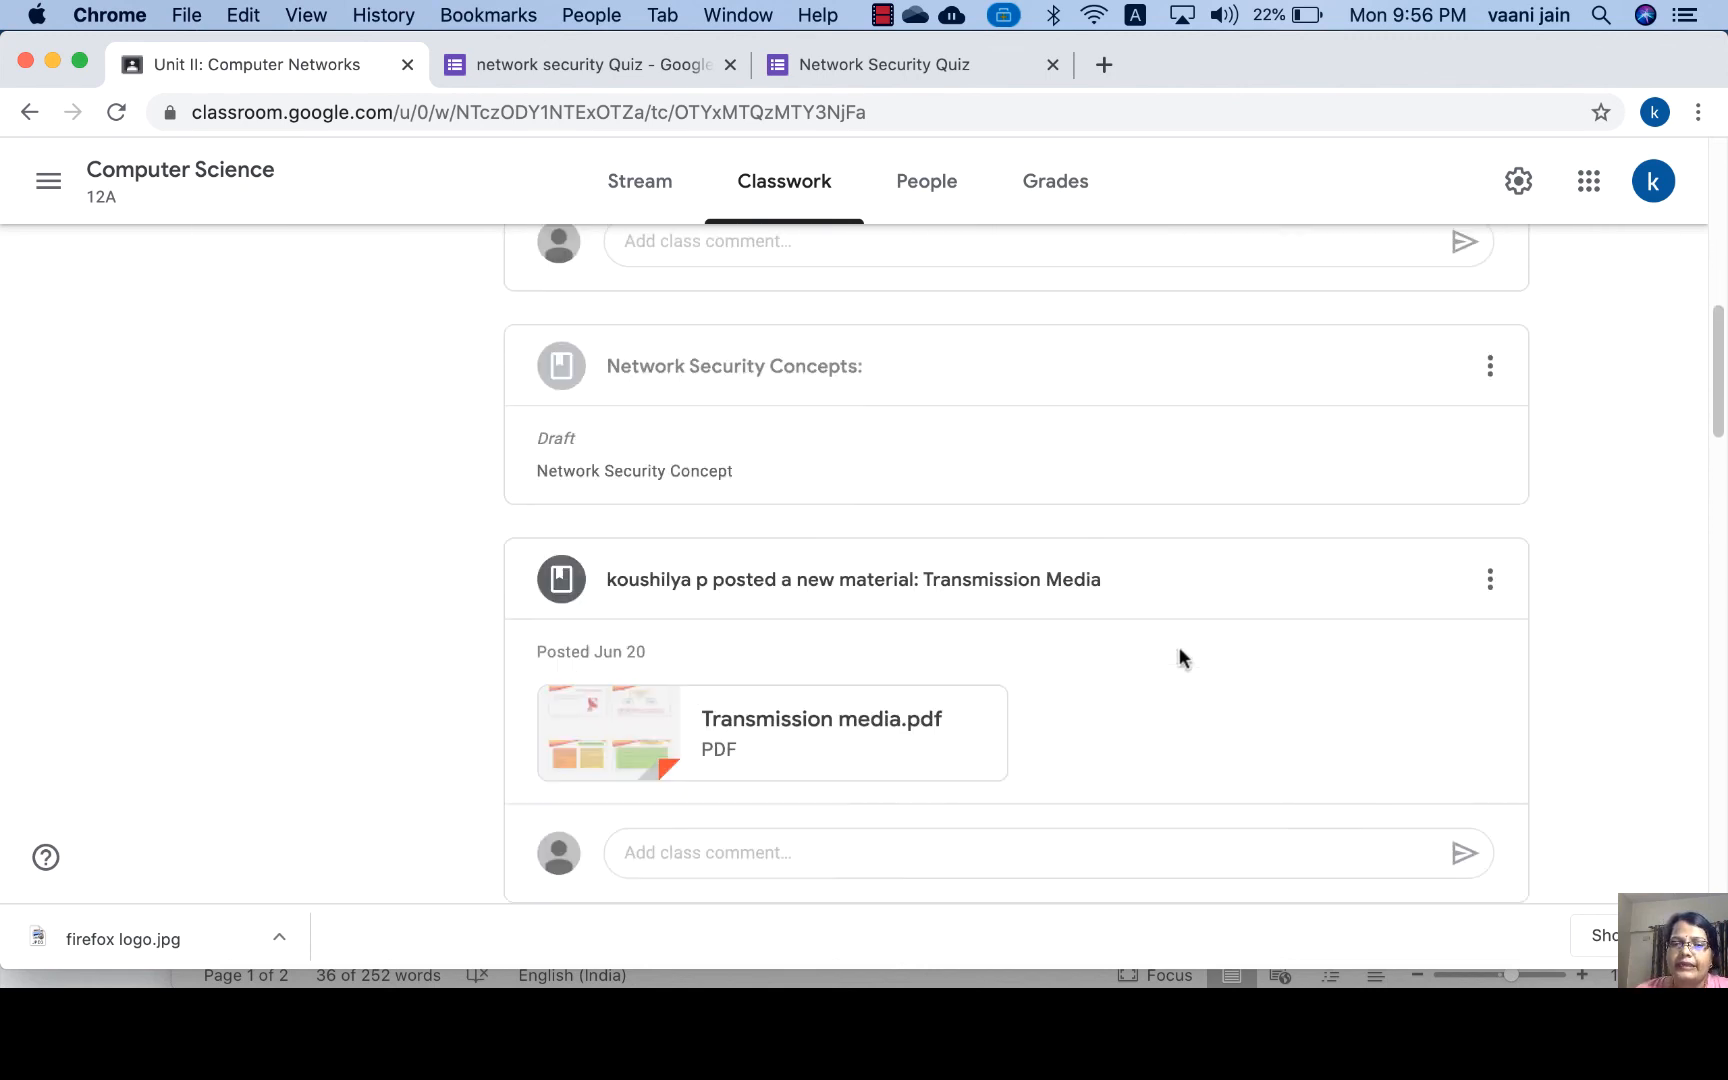
scroll(1179, 660, down, 3)
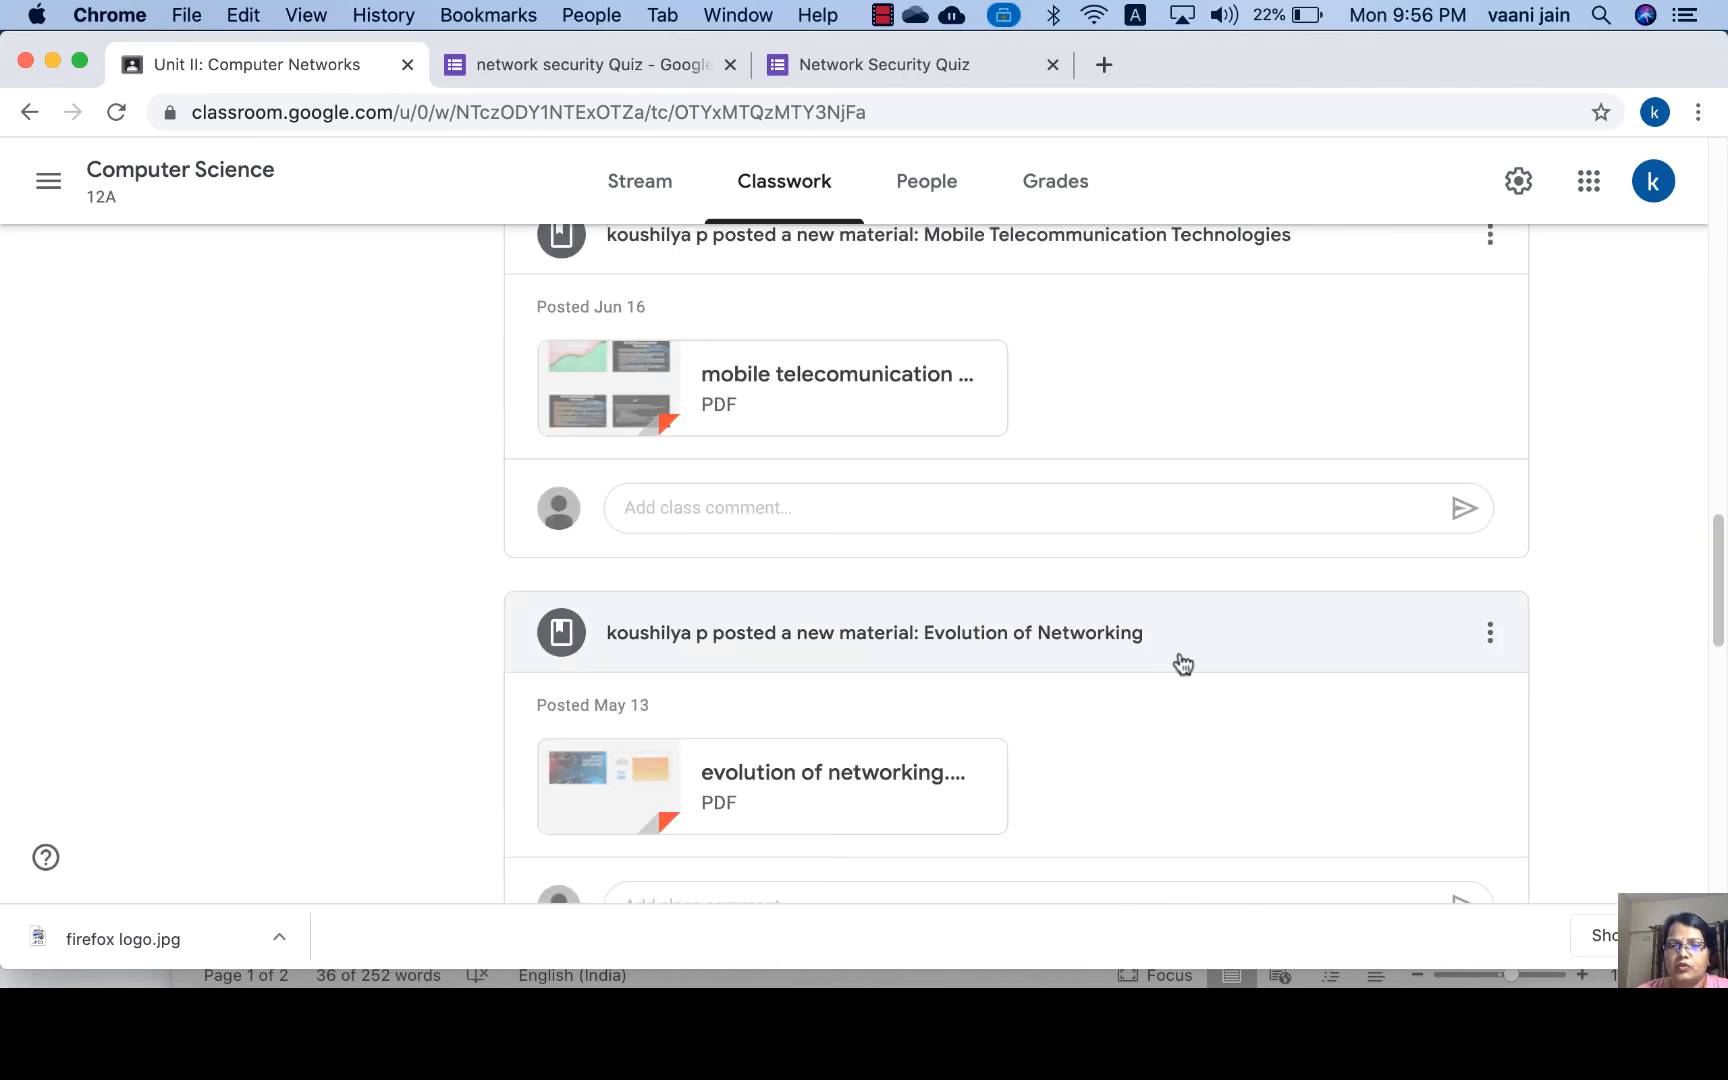
scroll(1179, 660, up, 15)
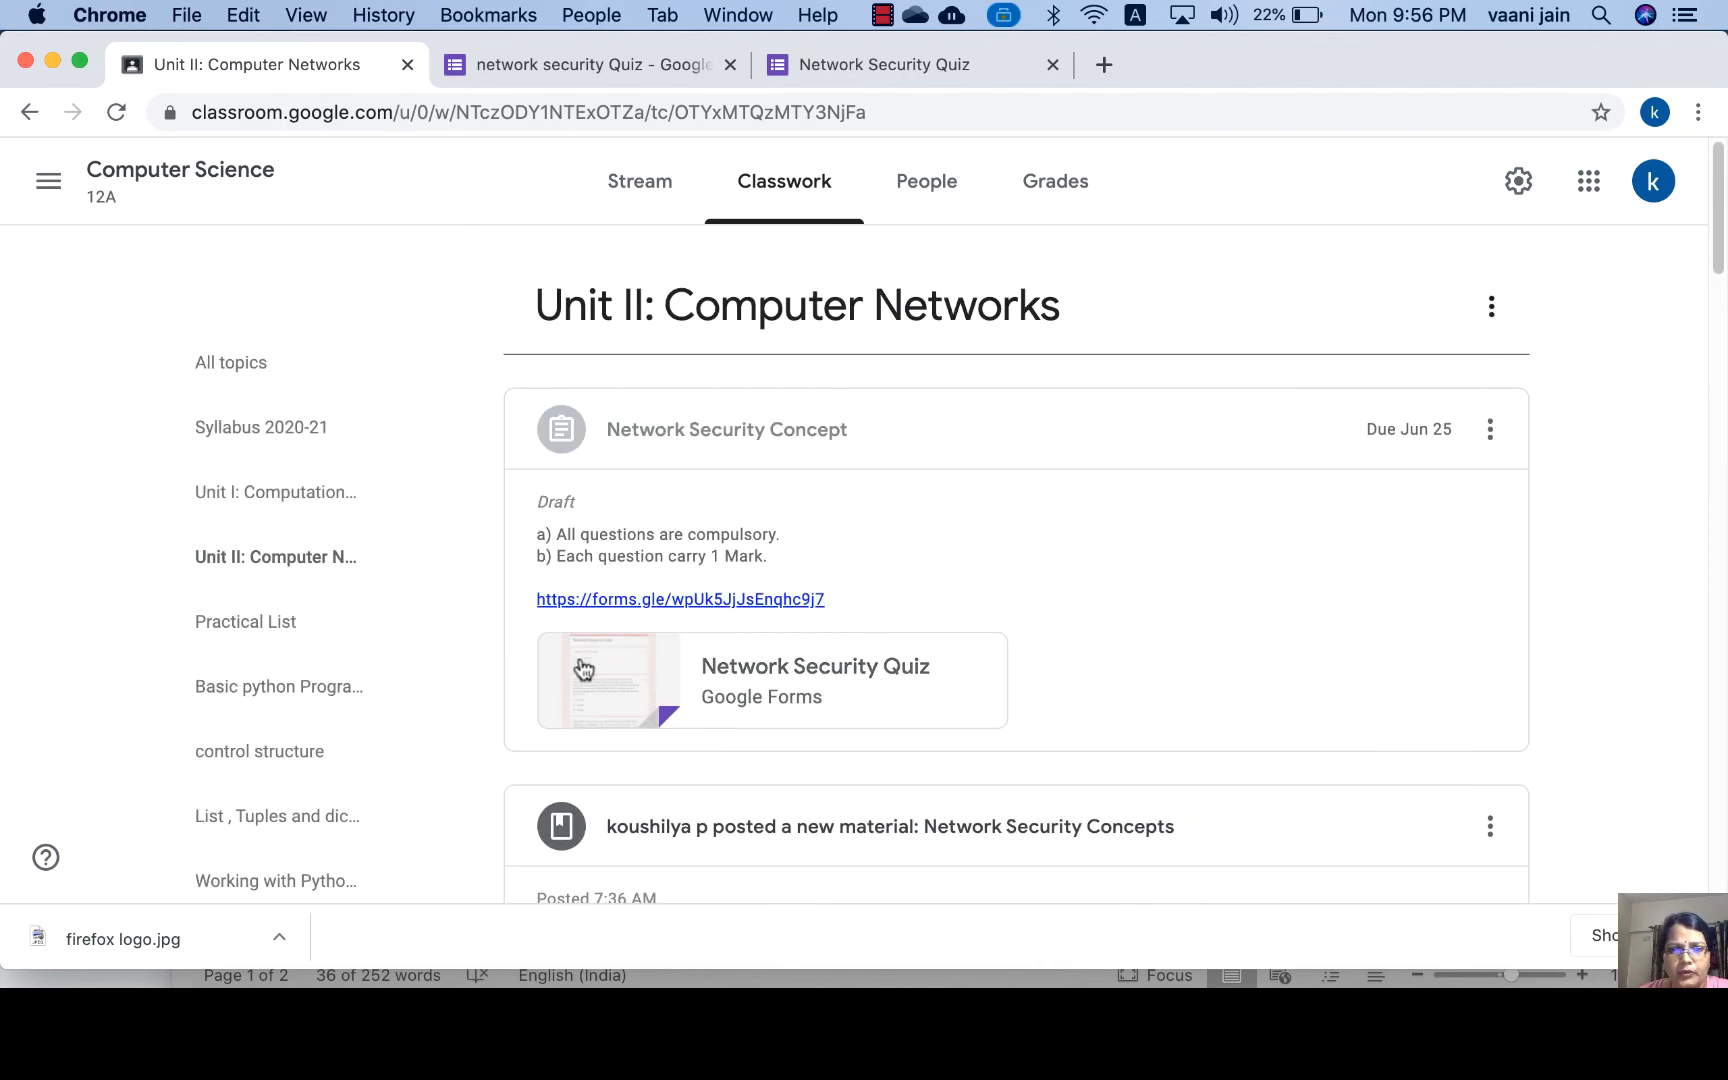
Open the Network Security Concept draft for editing, return to the topic page without changes, and review the draft's edit and delete options.
click(1489, 434)
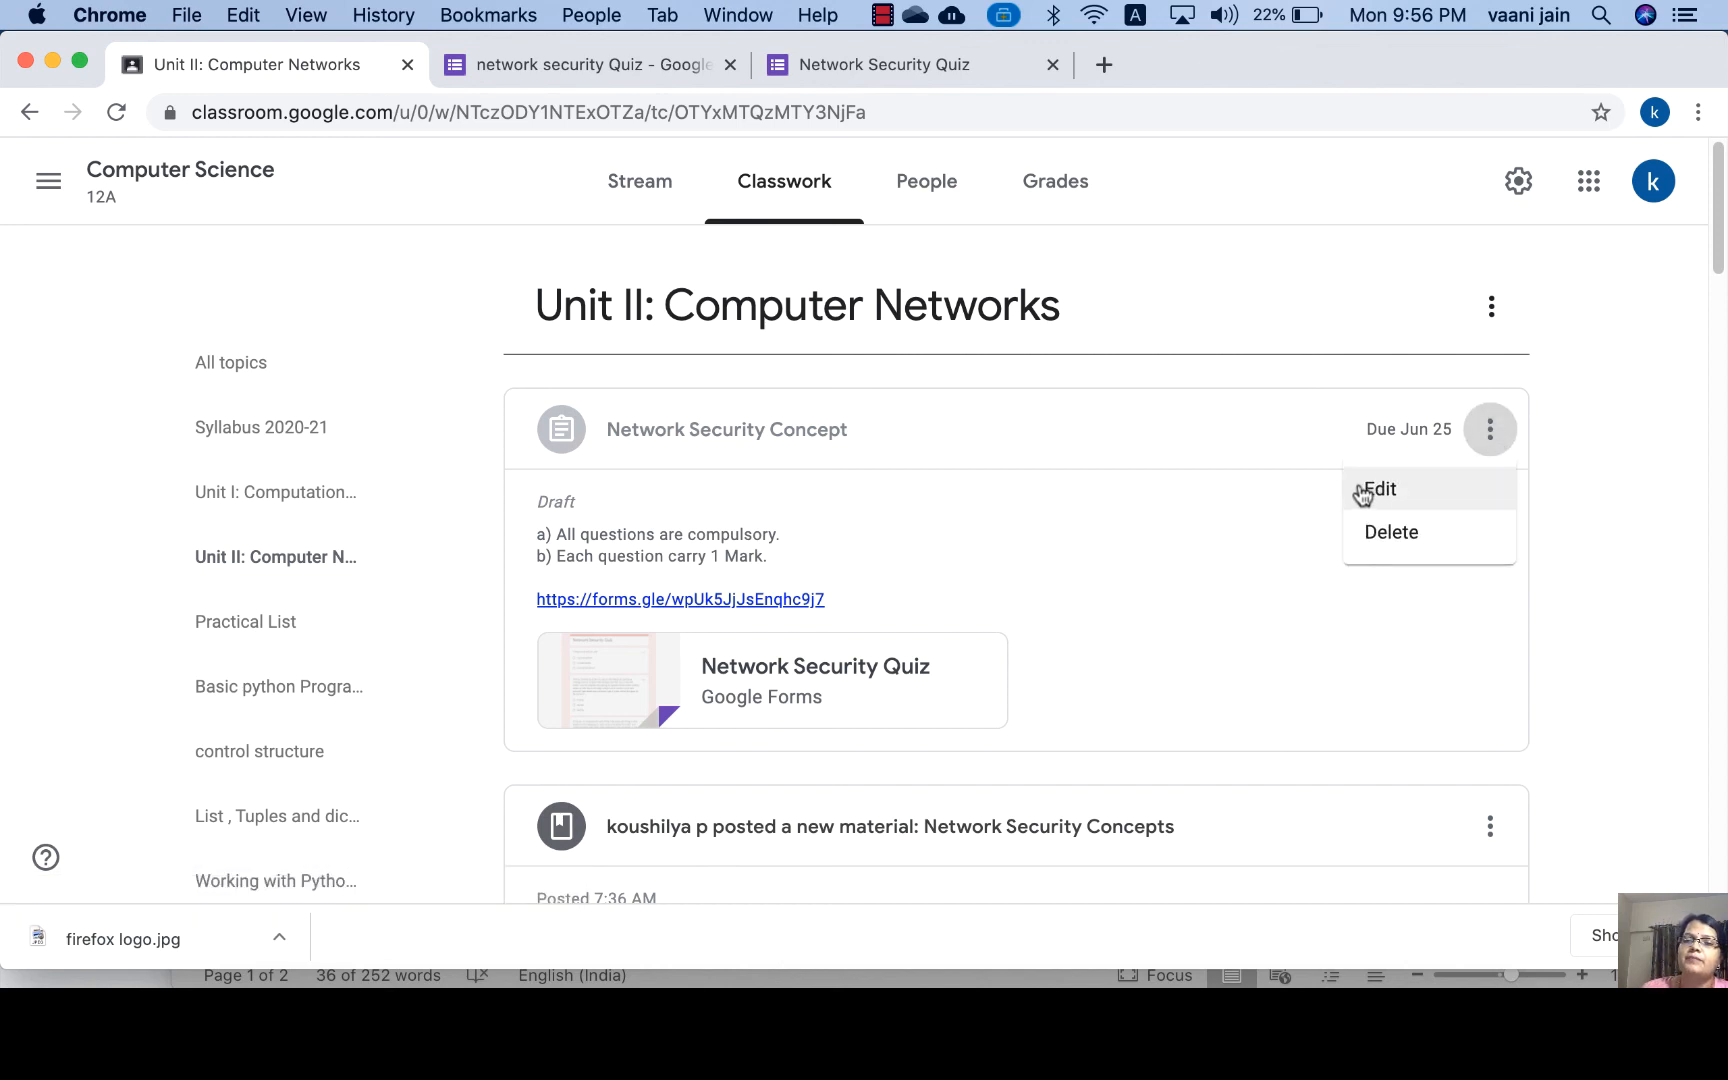
click(1364, 492)
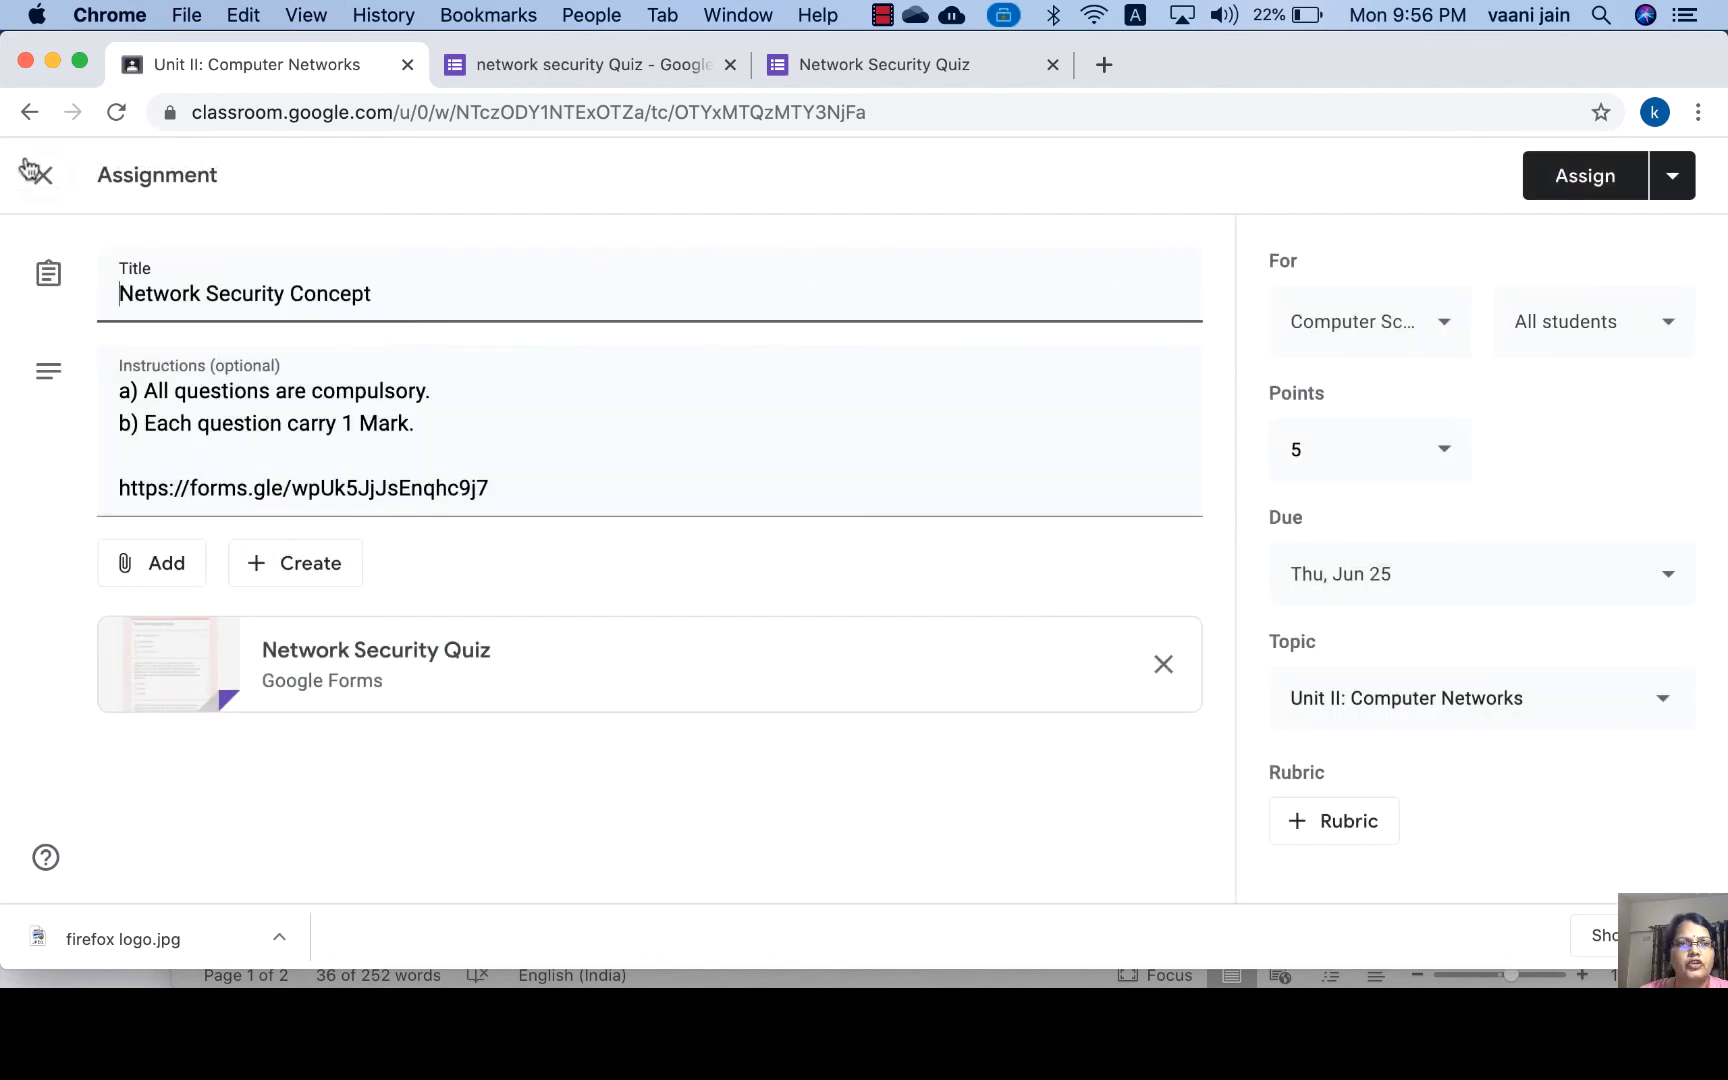
click(27, 112)
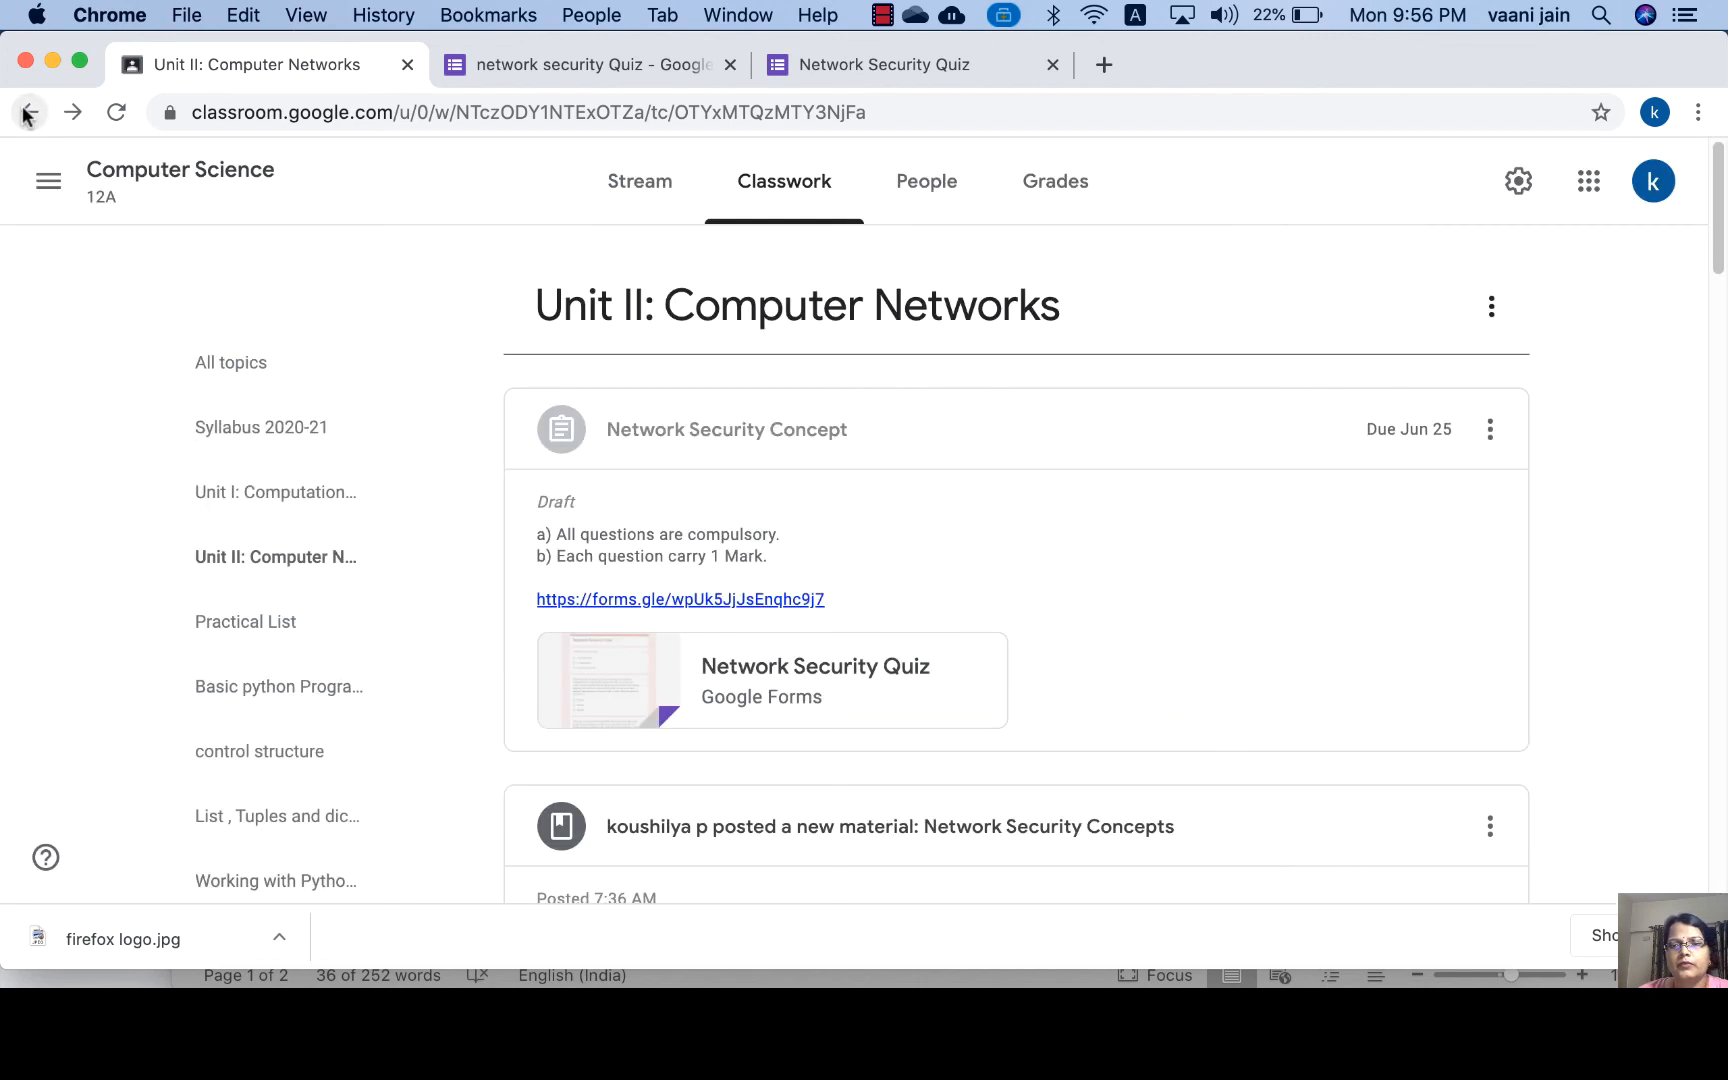
click(1490, 450)
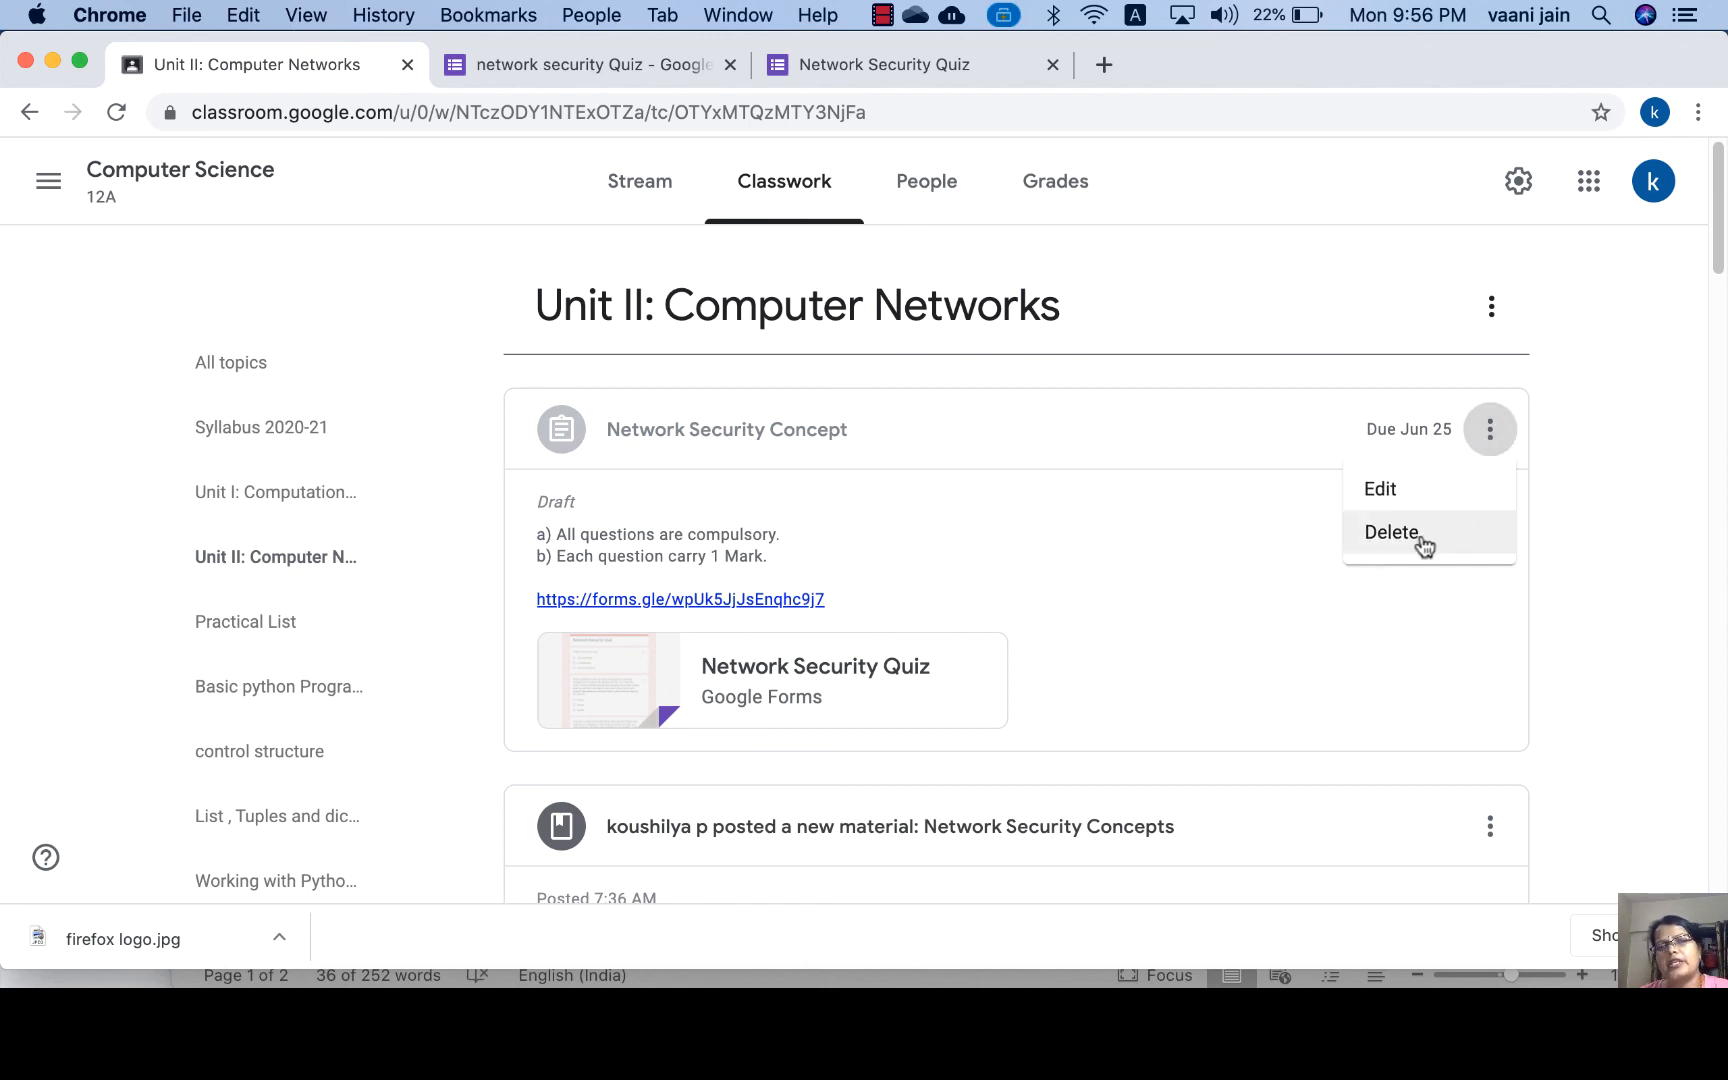
click(1618, 664)
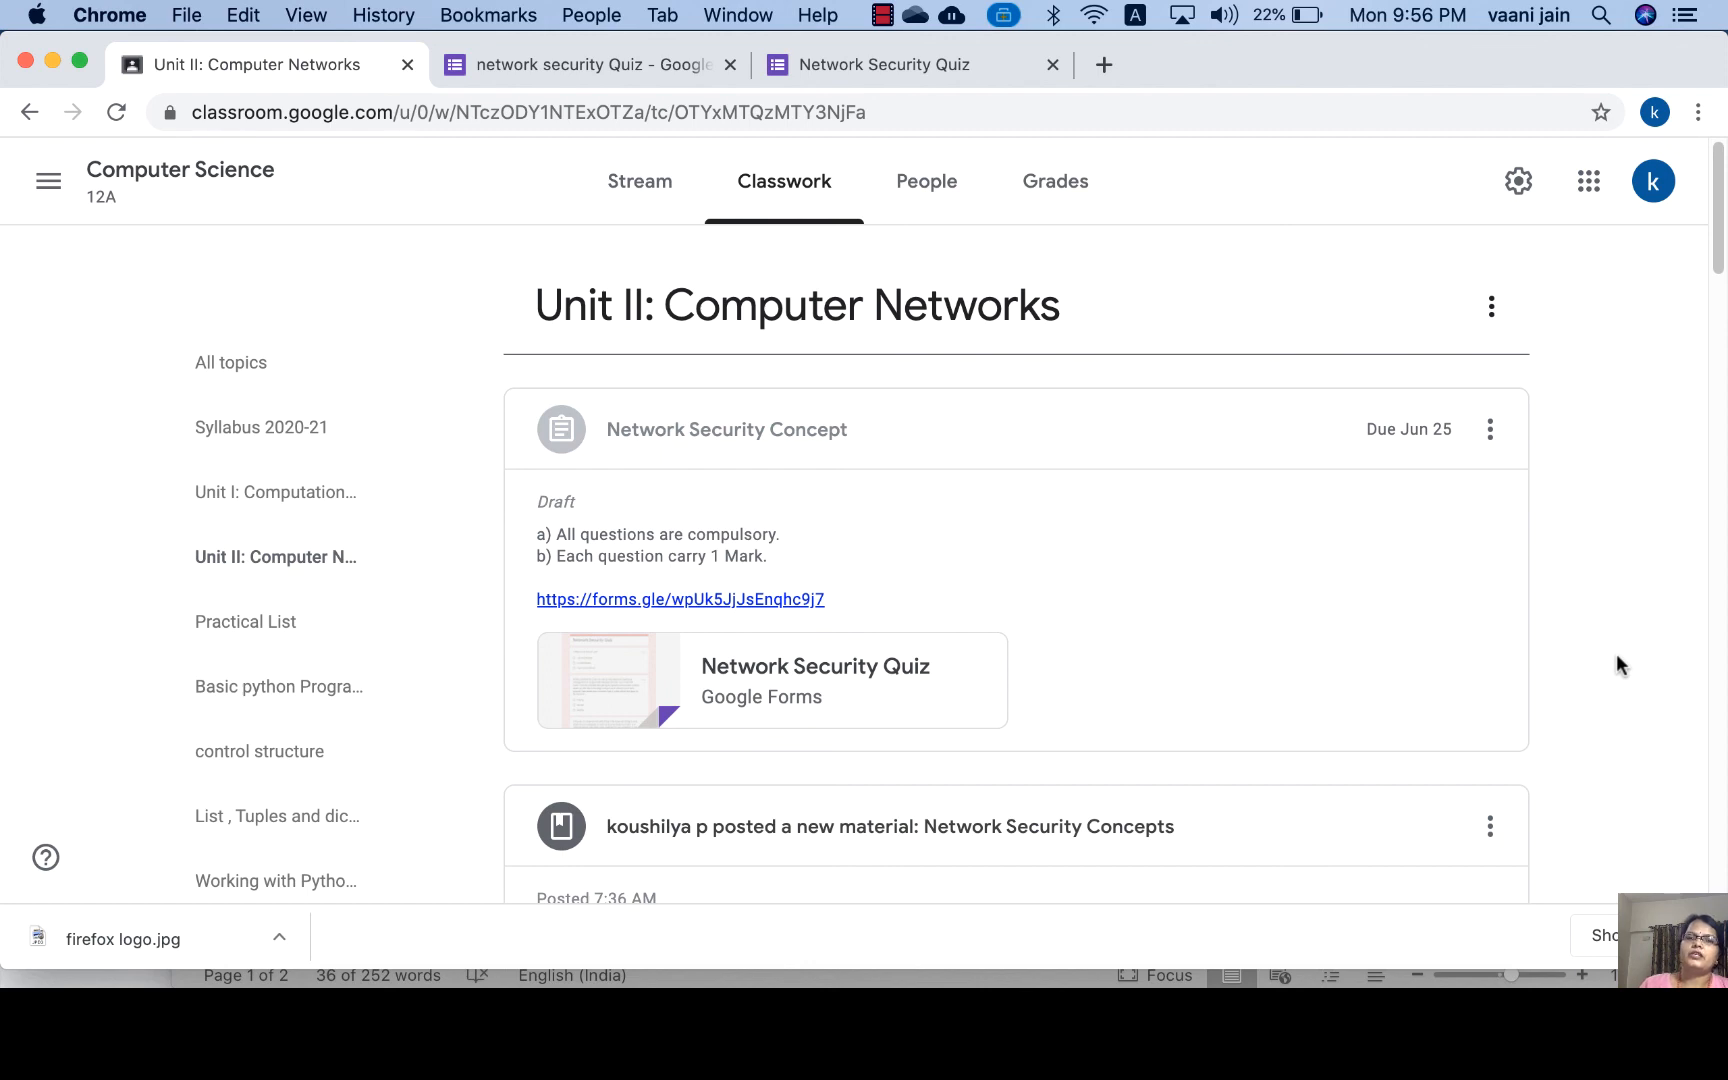